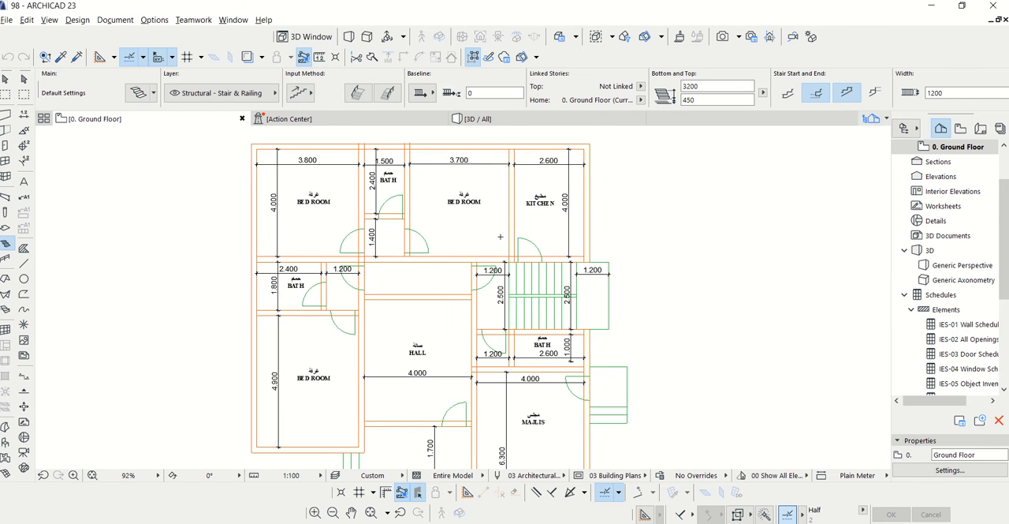
{"action": "scroll", "coordinate": [500, 237], "scroll_direction": "down", "scroll_amount": 2}
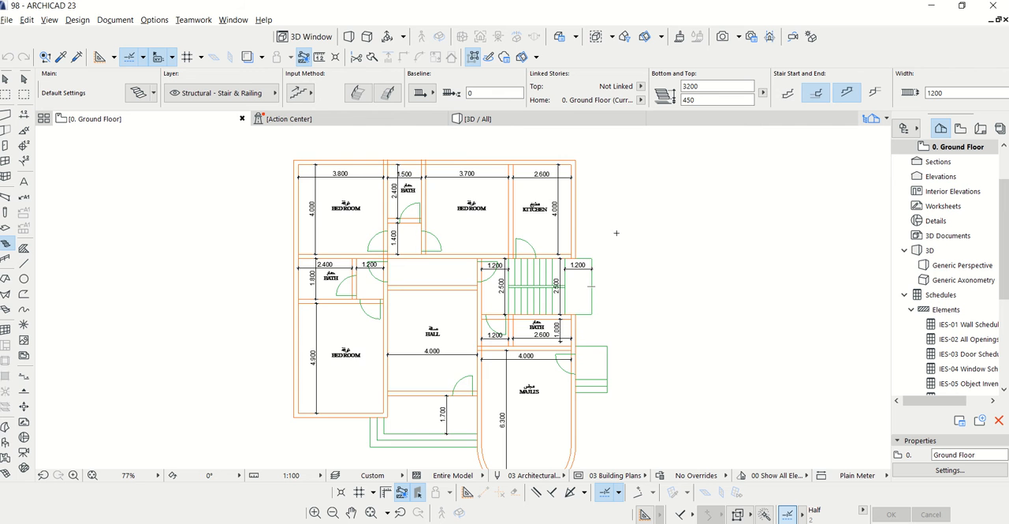
{"action": "scroll", "coordinate": [577, 226], "scroll_direction": "down", "scroll_amount": 2}
{"action": "scroll", "coordinate": [505, 192], "scroll_direction": "up", "scroll_amount": 1}
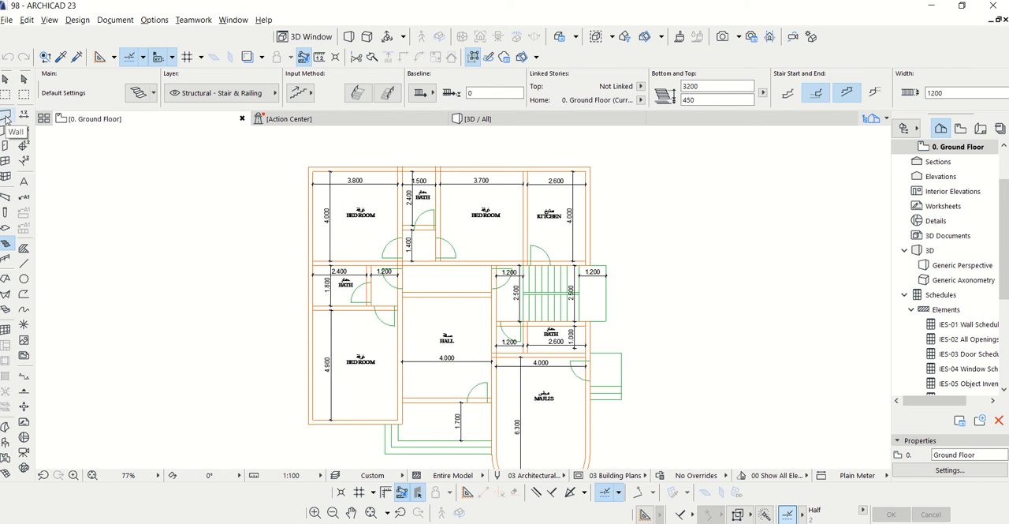
{"action": "left_click", "coordinate": [84, 21]}
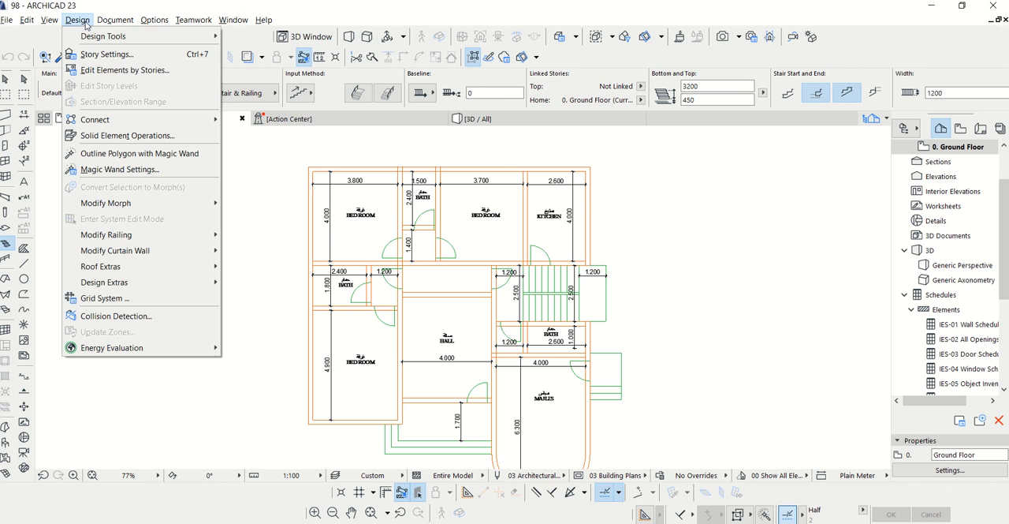
{"action": "mouse_move", "coordinate": [97, 37]}
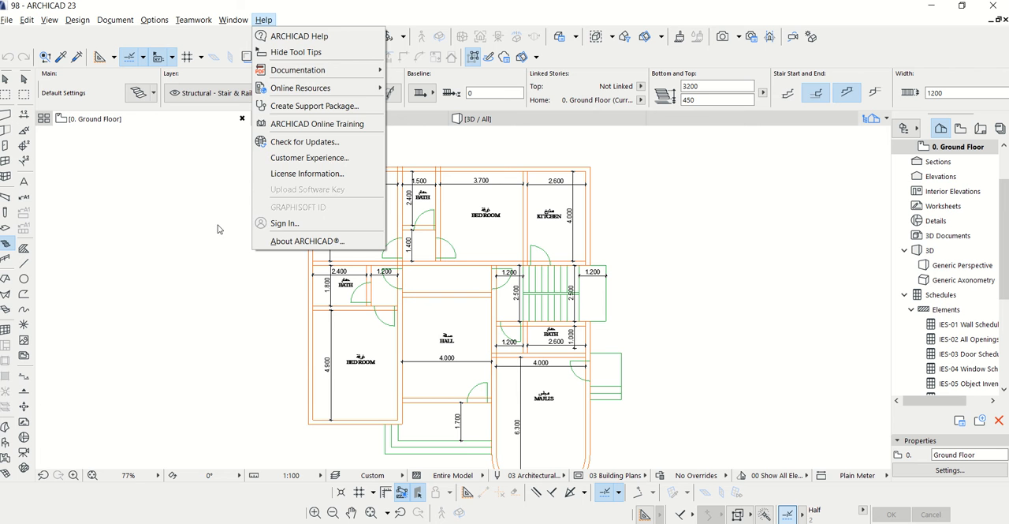
{"action": "left_click", "coordinate": [166, 228]}
{"action": "key", "text": "Escape"}
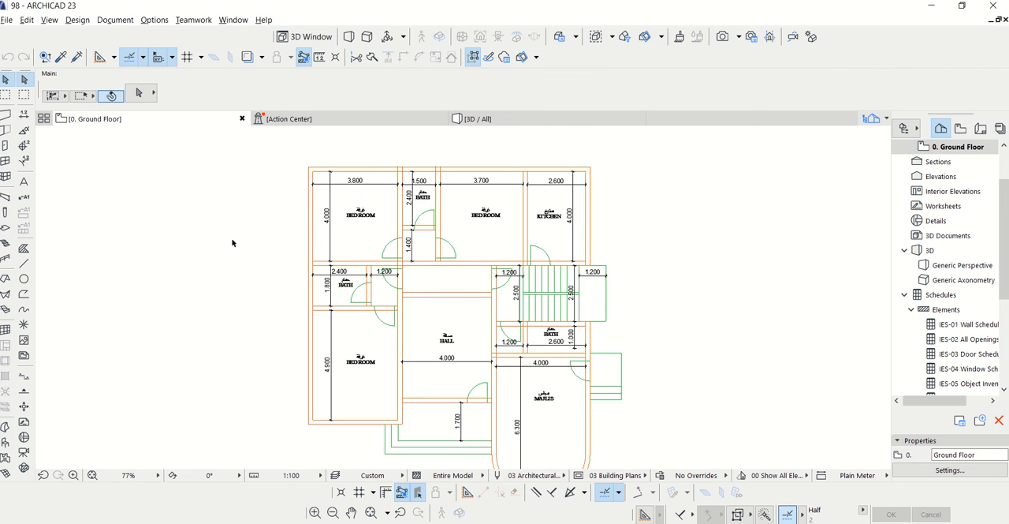
Open the default settings for walls, unlink the wall top from the upper story and set the wall height to 3650
{"action": "left_click", "coordinate": [6, 115]}
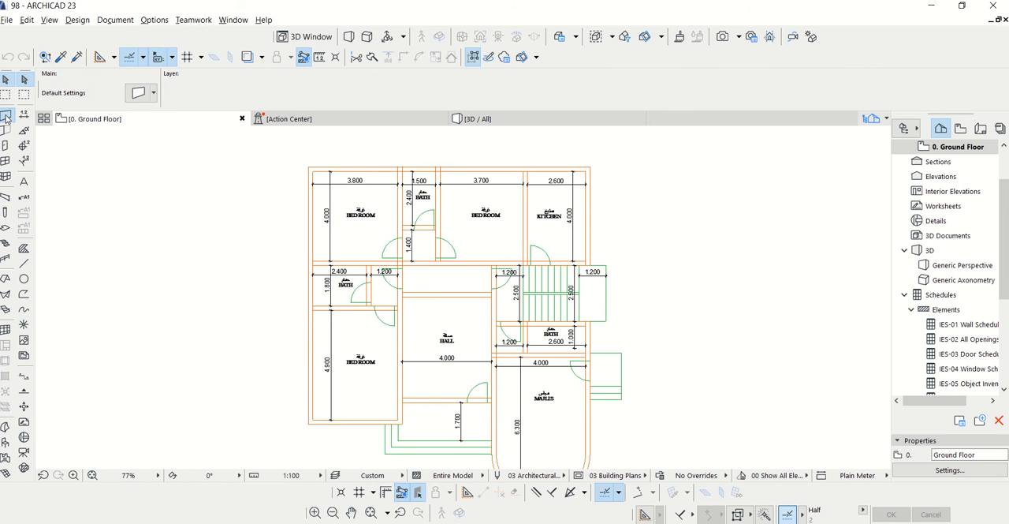
{"action": "left_click", "coordinate": [141, 93]}
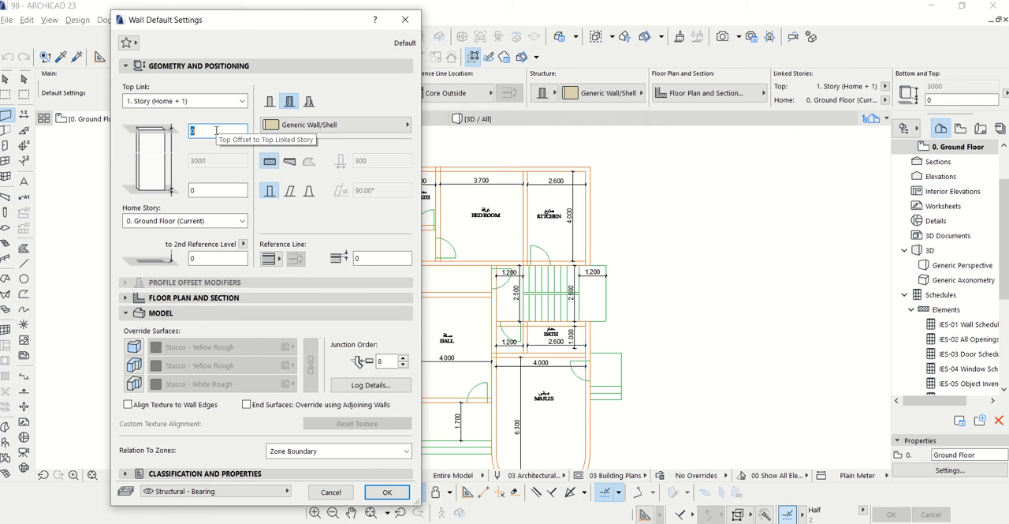
{"action": "left_click", "coordinate": [209, 101]}
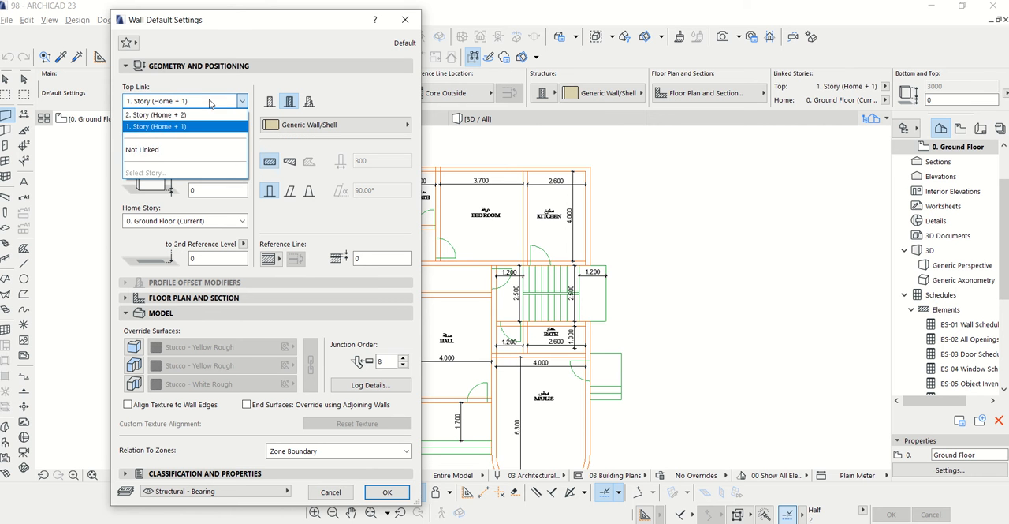
{"action": "left_click", "coordinate": [154, 151]}
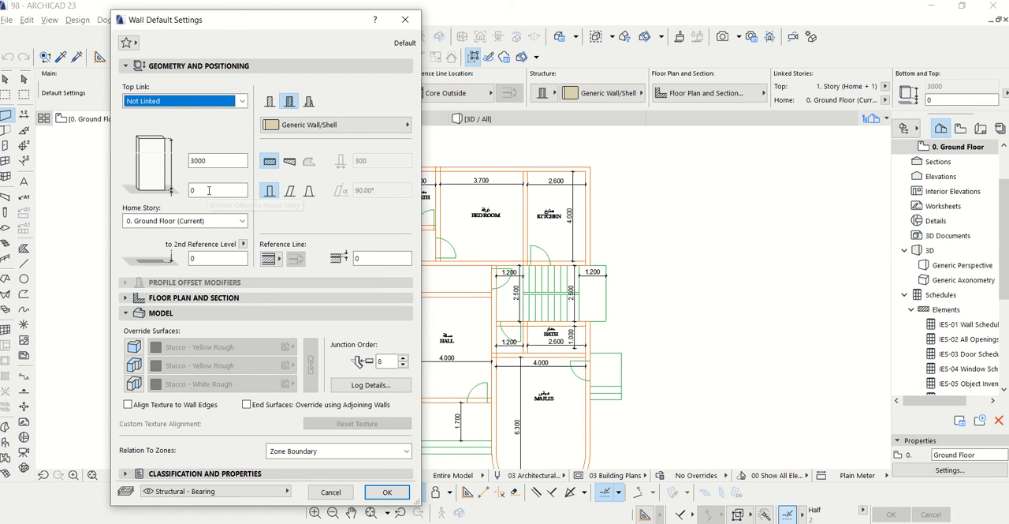
{"action": "left_click", "coordinate": [193, 190]}
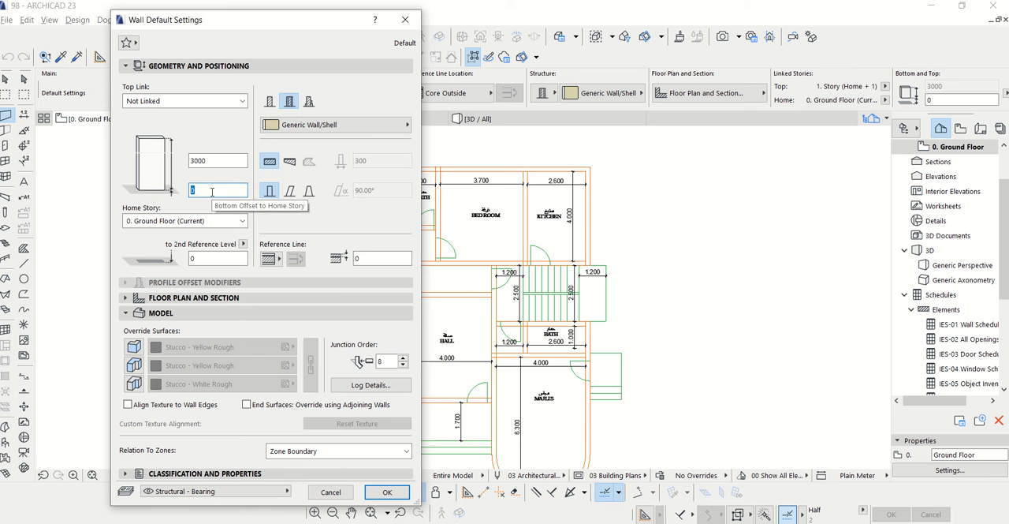
{"action": "left_click", "coordinate": [210, 161]}
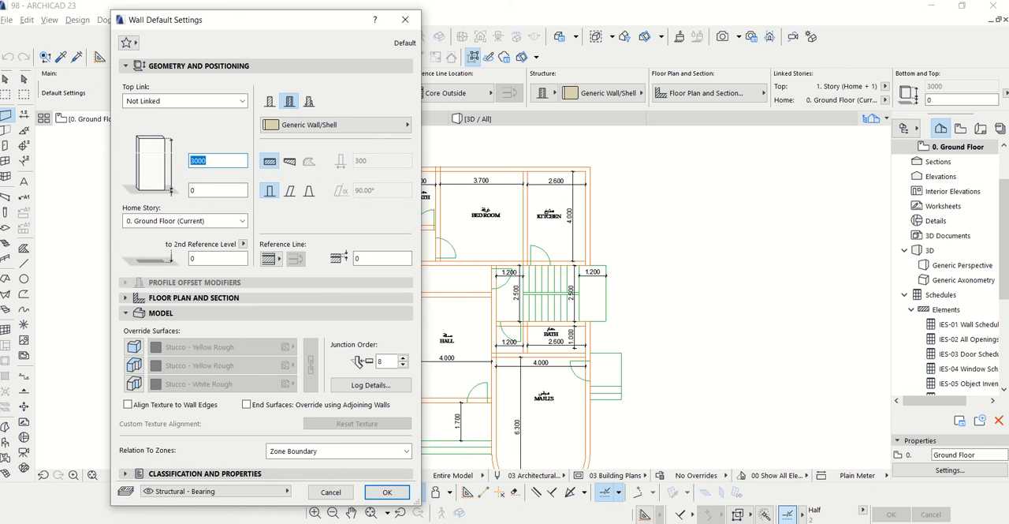
{"action": "type", "text": "3"}
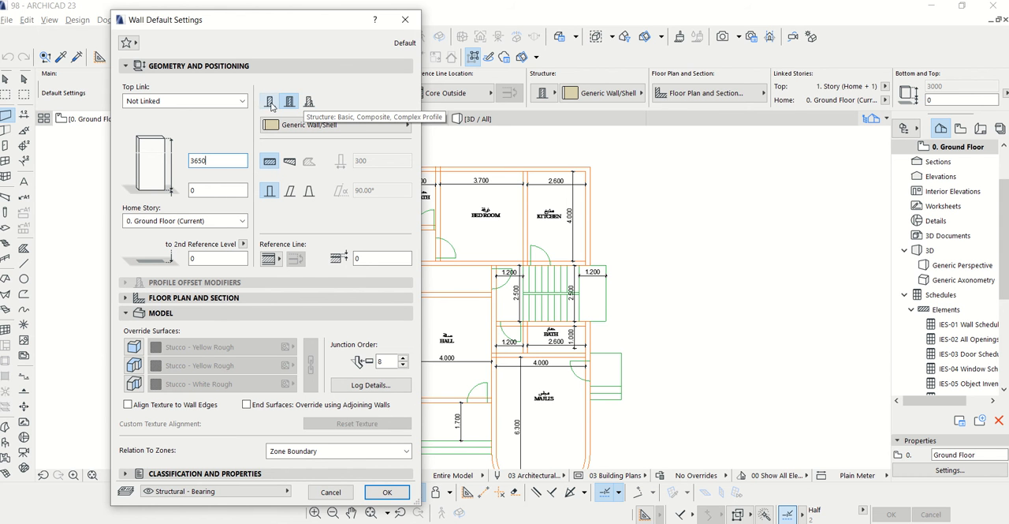
Switch the default wall structure to Basic and set the wall thickness to 200
{"action": "left_click", "coordinate": [268, 103]}
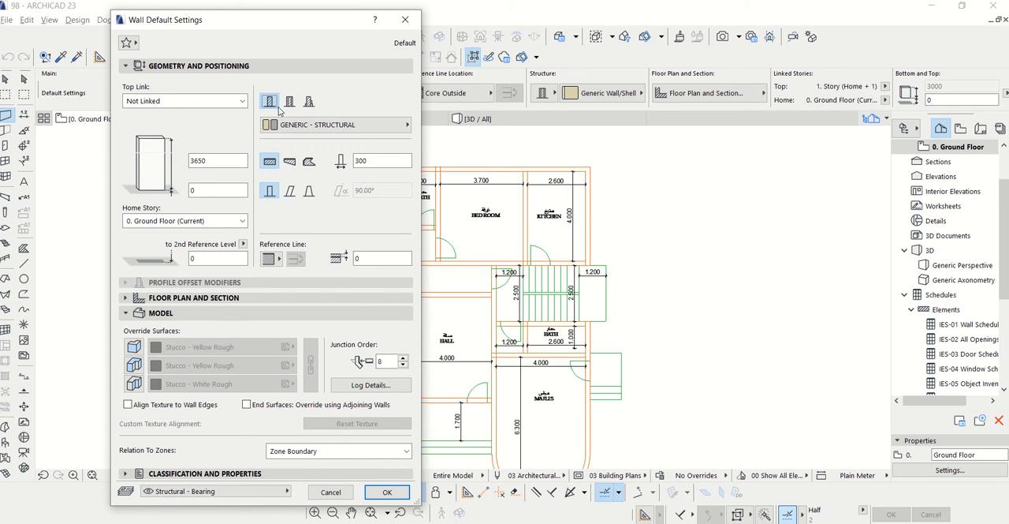
{"action": "double_click", "coordinate": [359, 160]}
{"action": "type", "text": "200"}
Override all three default wall surfaces with Paint - Glossy White and accept the wall settings
{"action": "left_click", "coordinate": [134, 346]}
{"action": "left_click", "coordinate": [134, 365]}
{"action": "left_click", "coordinate": [134, 383]}
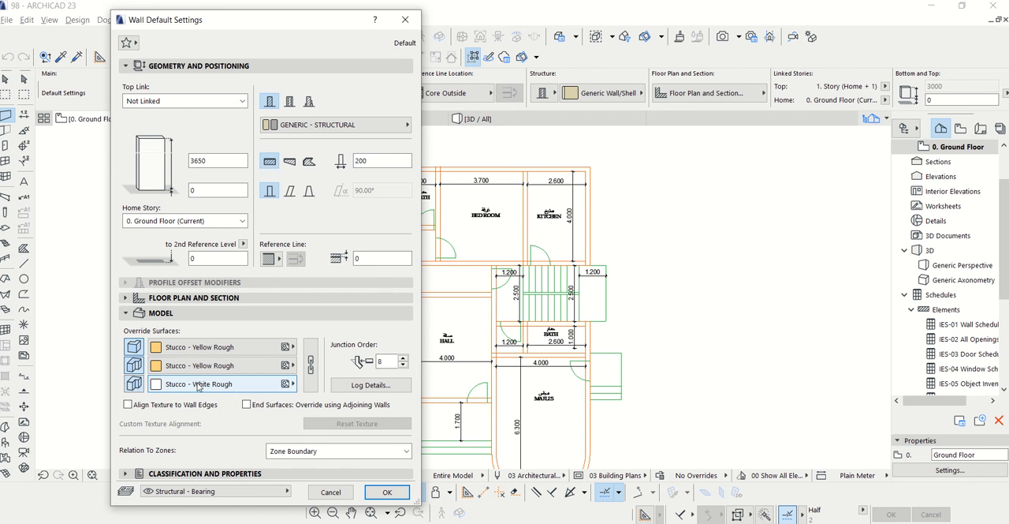
{"action": "left_click", "coordinate": [233, 347]}
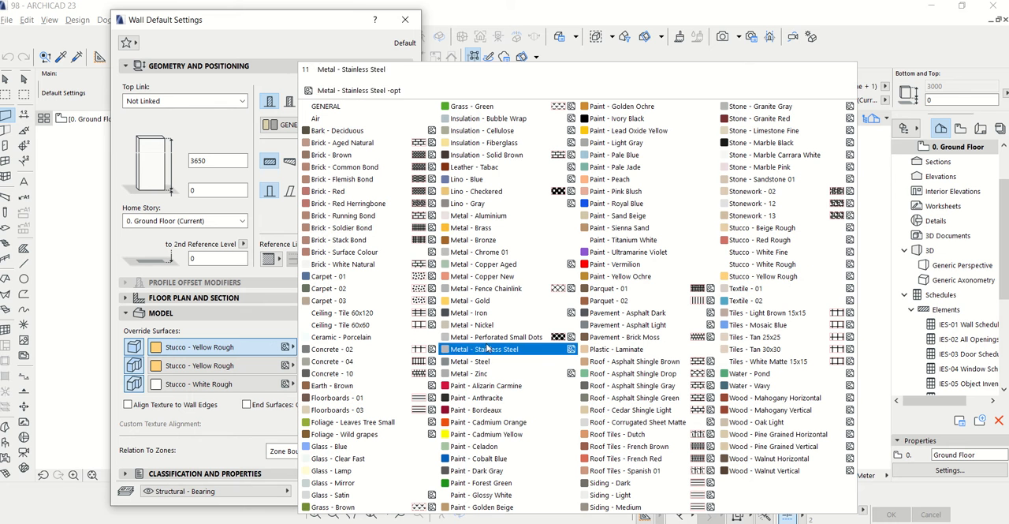
{"action": "left_click", "coordinate": [502, 495]}
{"action": "left_click", "coordinate": [160, 368]}
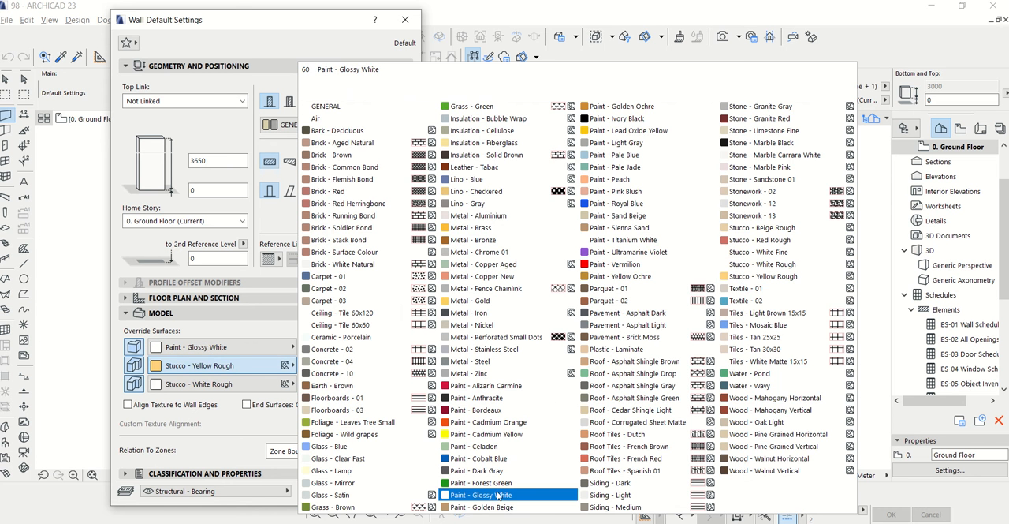
{"action": "left_click", "coordinate": [497, 495]}
{"action": "left_click", "coordinate": [207, 384]}
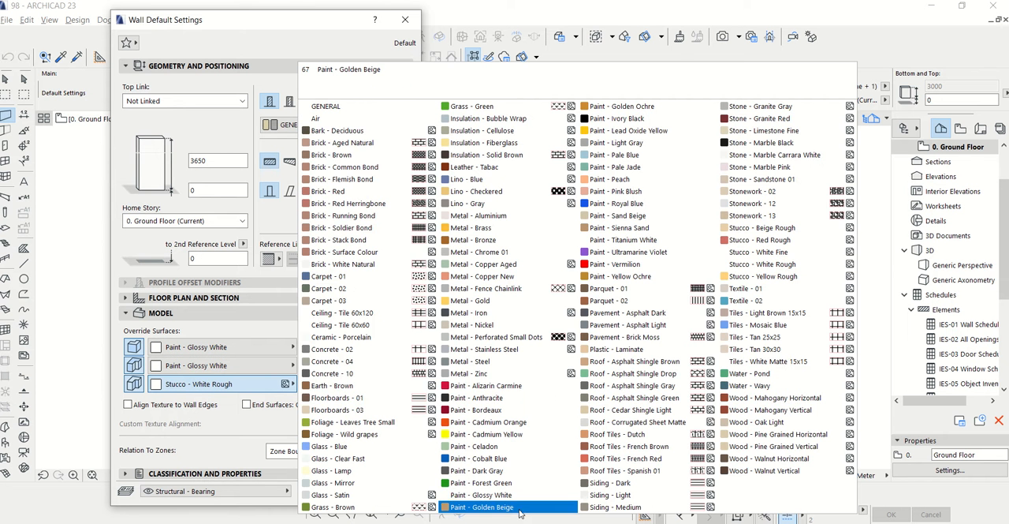
{"action": "left_click", "coordinate": [511, 497]}
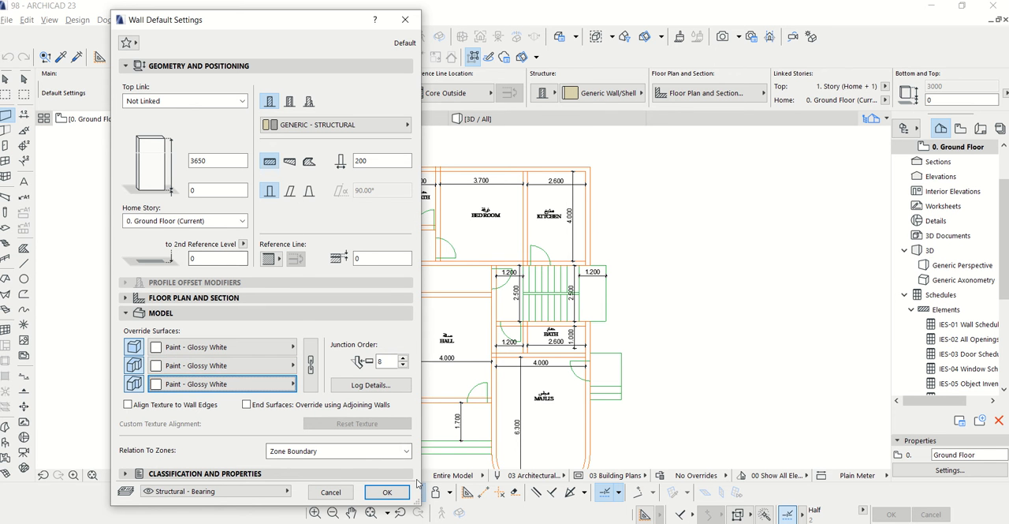
{"action": "left_click", "coordinate": [388, 492]}
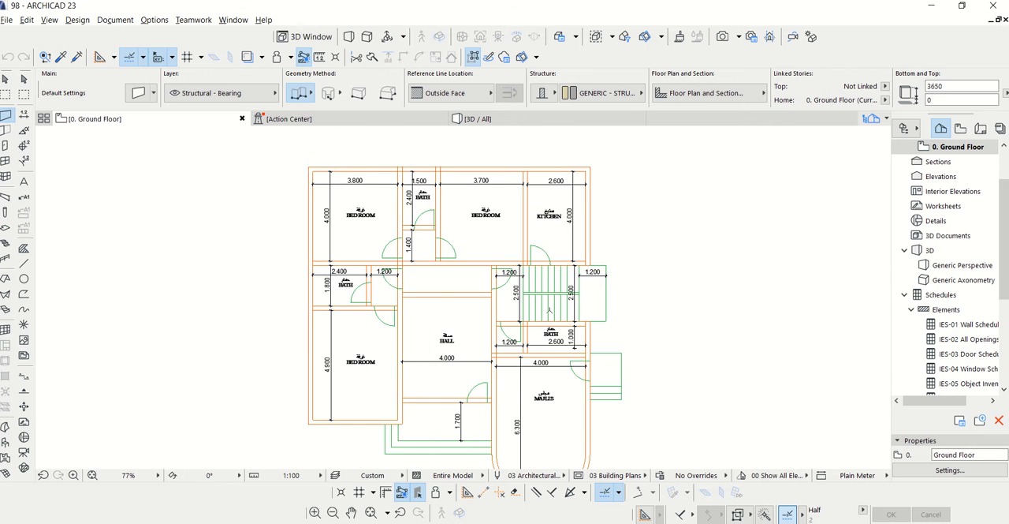
Examine the ground floor plan's wall layout from the bedrooms and kitchen through the hall to the majlis and its curved end
{"action": "scroll", "coordinate": [592, 154], "scroll_direction": "up", "scroll_amount": 3}
{"action": "scroll", "coordinate": [608, 167], "scroll_direction": "down", "scroll_amount": 3}
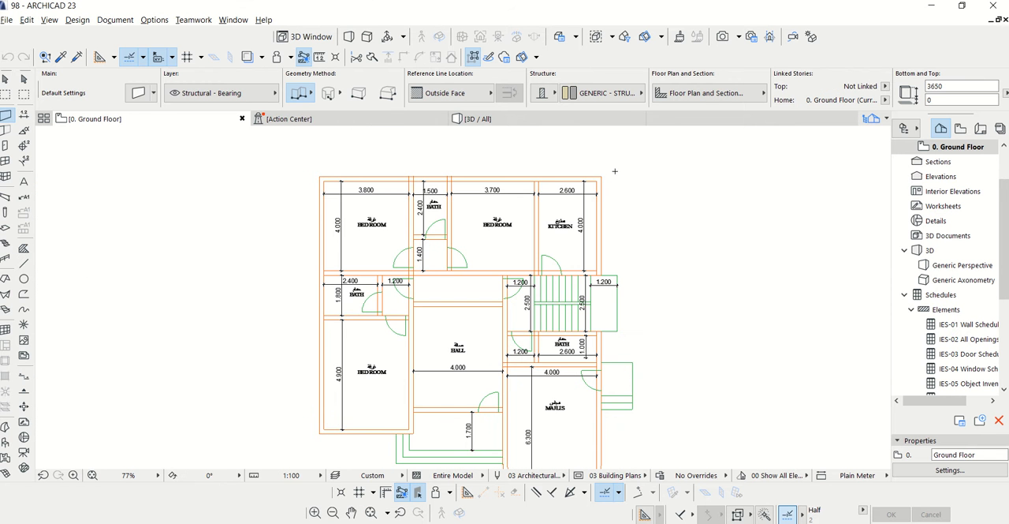
{"action": "scroll", "coordinate": [552, 386], "scroll_direction": "up", "scroll_amount": 2}
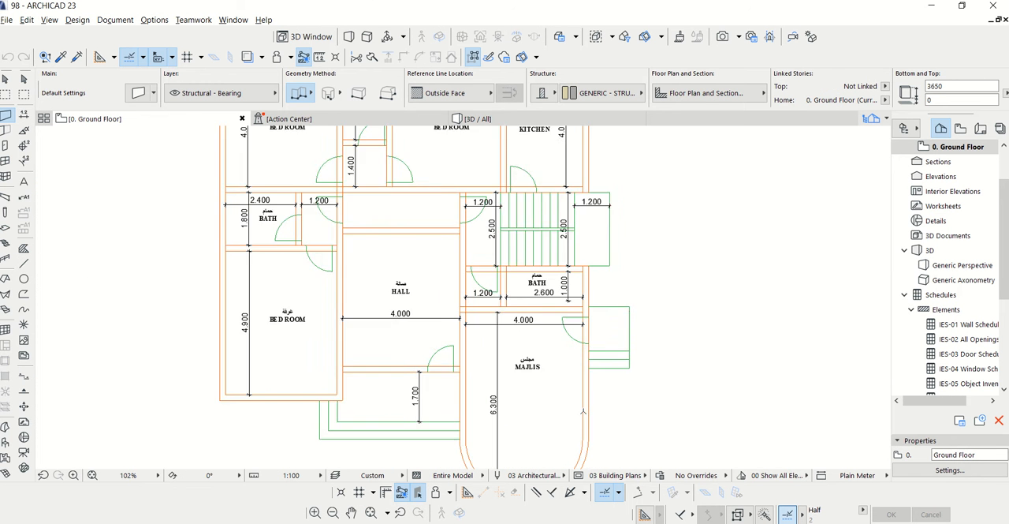
{"action": "scroll", "coordinate": [516, 369], "scroll_direction": "down", "scroll_amount": 1}
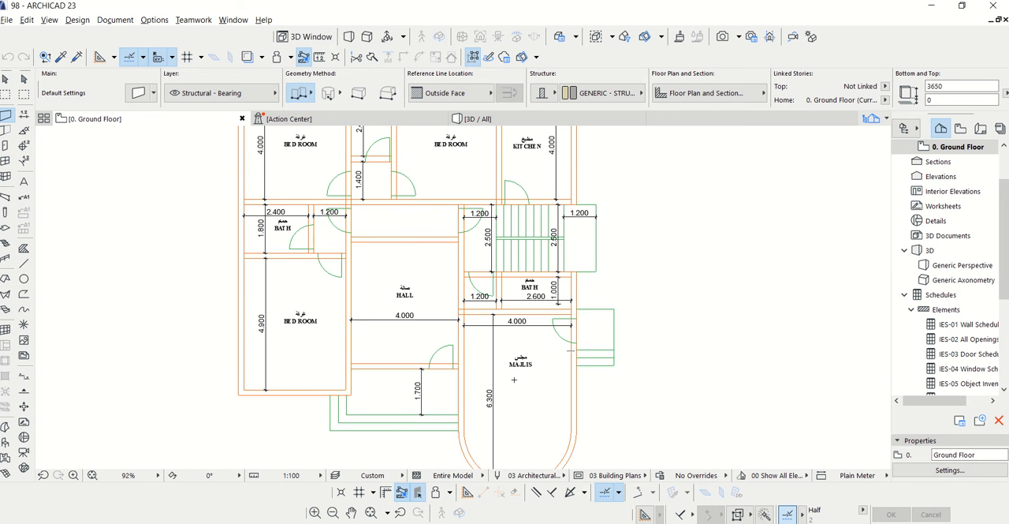
{"action": "scroll", "coordinate": [514, 379], "scroll_direction": "up", "scroll_amount": 4}
{"action": "scroll", "coordinate": [514, 379], "scroll_direction": "down", "scroll_amount": 4}
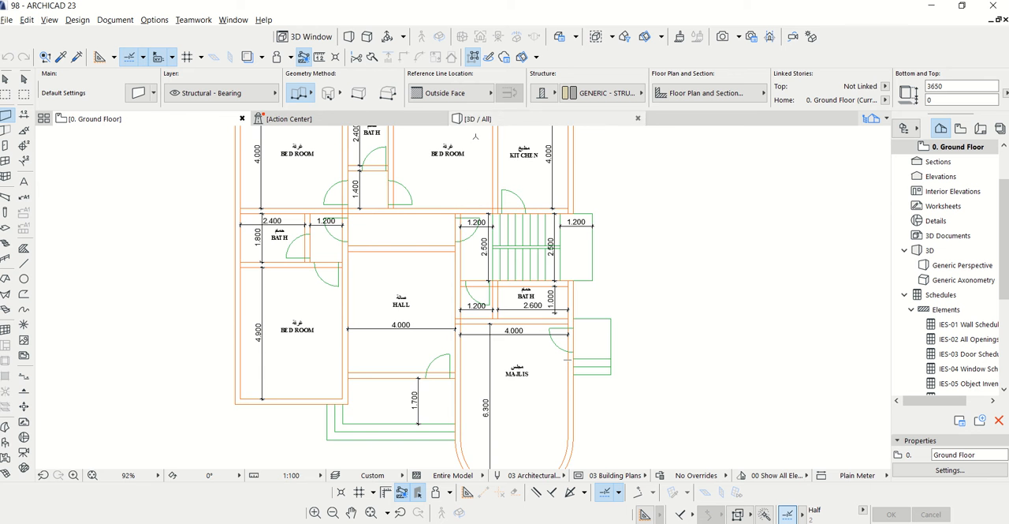
{"action": "scroll", "coordinate": [475, 136], "scroll_direction": "up", "scroll_amount": 4}
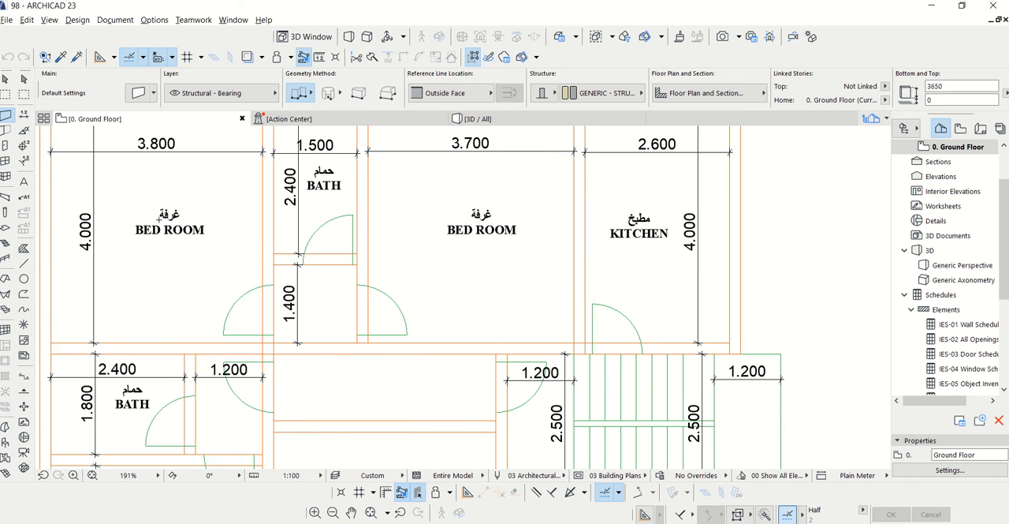
{"action": "scroll", "coordinate": [229, 153], "scroll_direction": "down", "scroll_amount": 5}
{"action": "scroll", "coordinate": [207, 339], "scroll_direction": "up", "scroll_amount": 1}
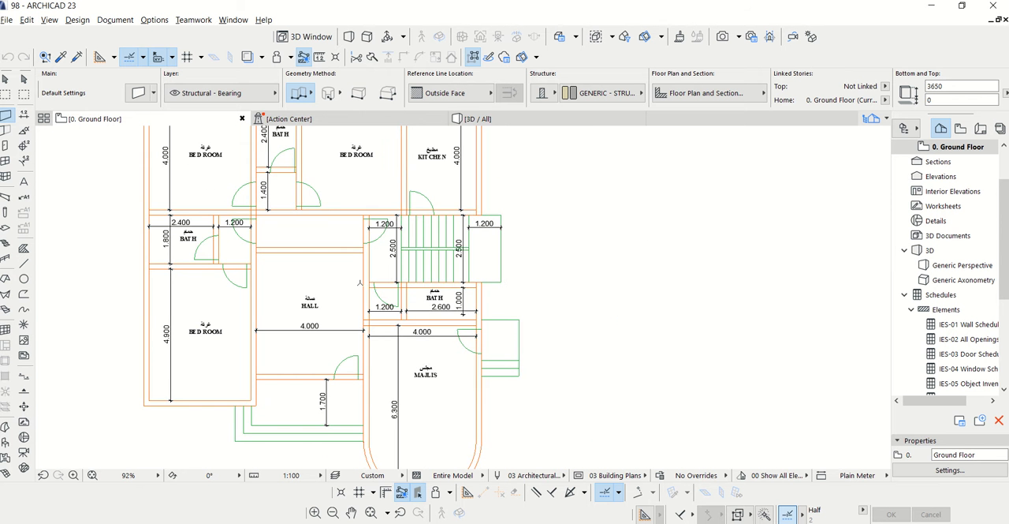
{"action": "scroll", "coordinate": [360, 282], "scroll_direction": "up", "scroll_amount": 3}
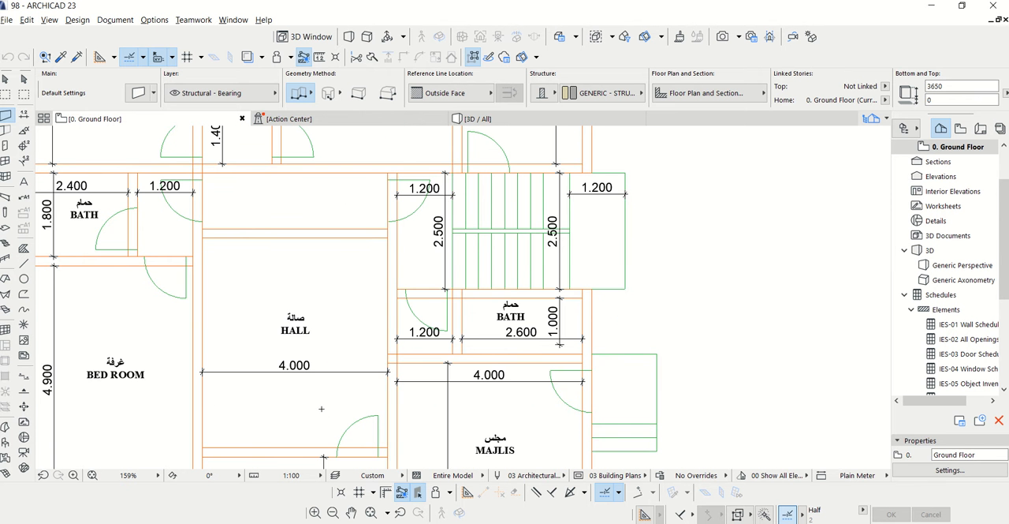
{"action": "scroll", "coordinate": [394, 235], "scroll_direction": "down", "scroll_amount": 3}
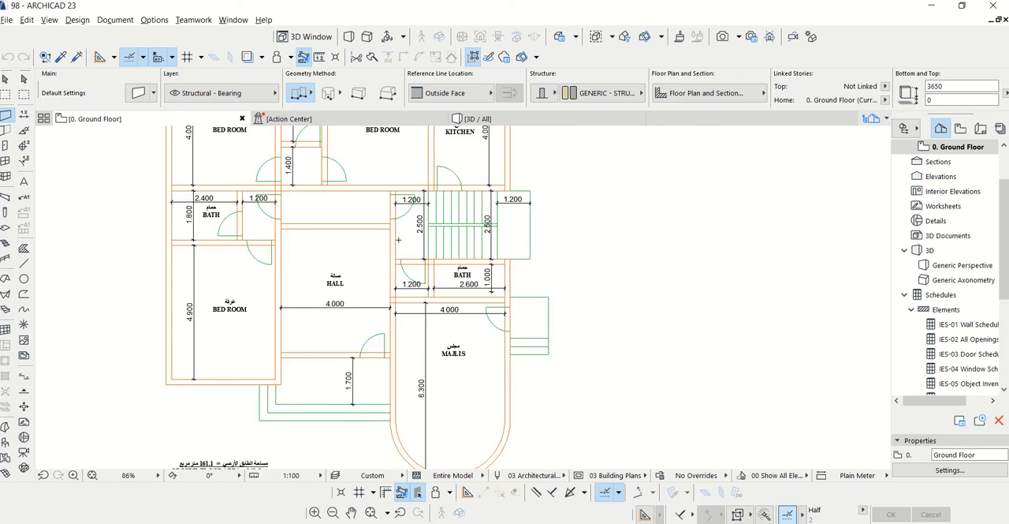
{"action": "scroll", "coordinate": [441, 359], "scroll_direction": "down", "scroll_amount": 3}
{"action": "scroll", "coordinate": [447, 368], "scroll_direction": "up", "scroll_amount": 5}
{"action": "scroll", "coordinate": [468, 352], "scroll_direction": "up", "scroll_amount": 2}
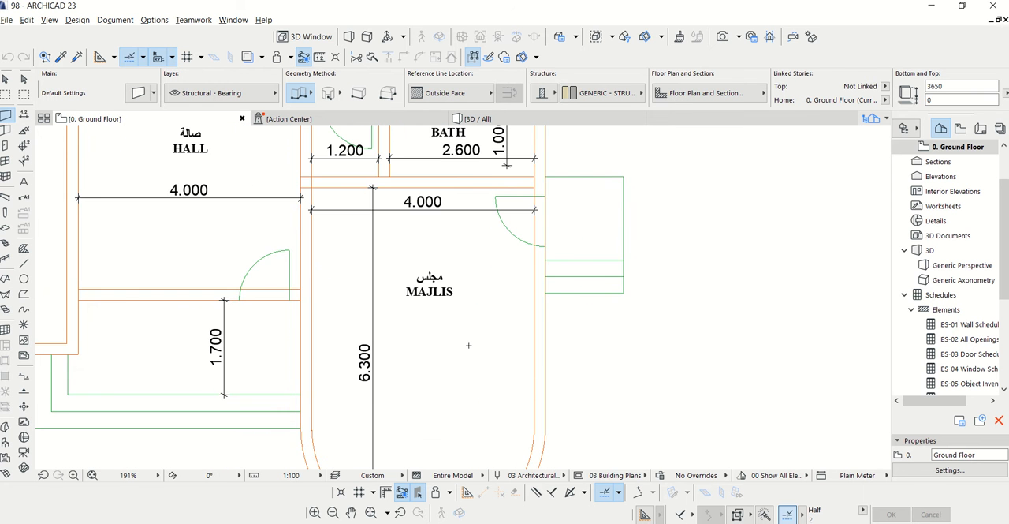
{"action": "scroll", "coordinate": [442, 308], "scroll_direction": "down", "scroll_amount": 3}
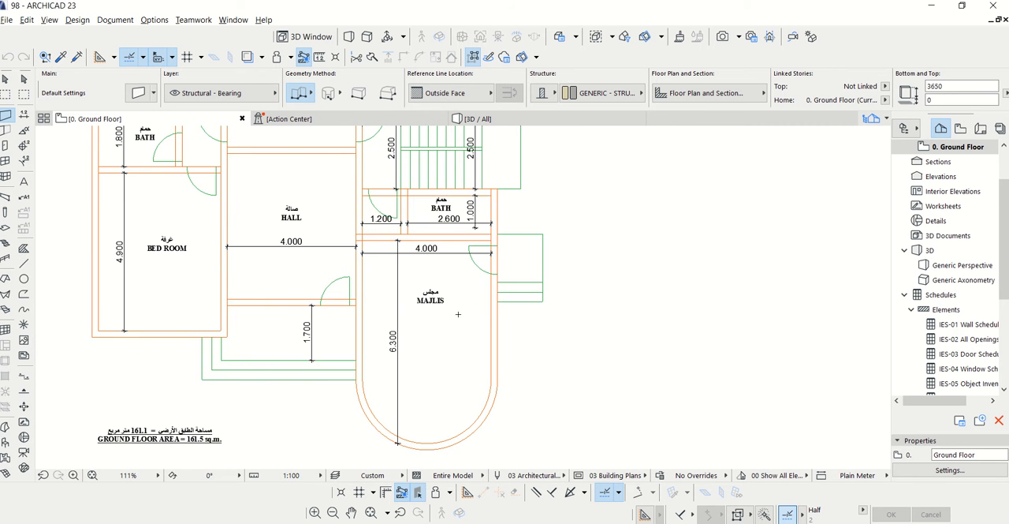
{"action": "scroll", "coordinate": [457, 314], "scroll_direction": "up", "scroll_amount": 2}
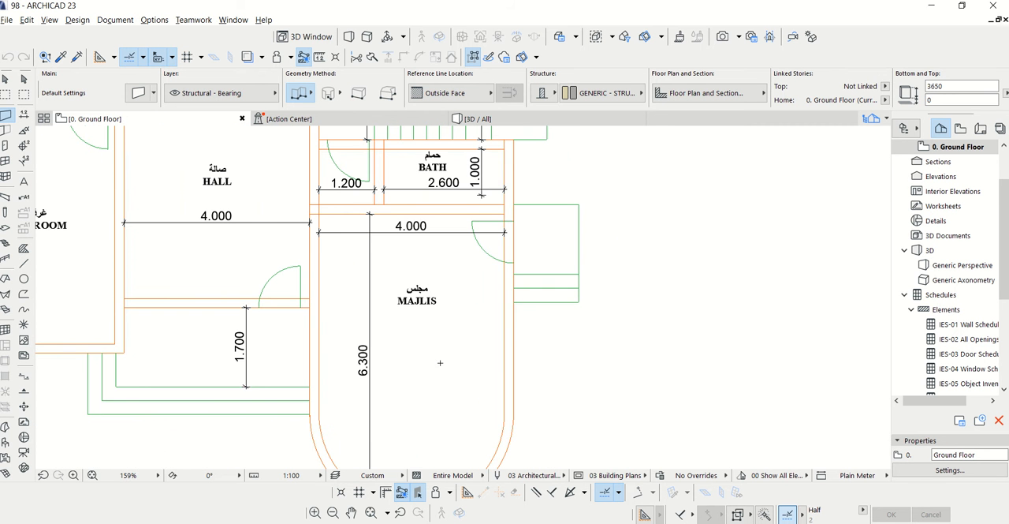
{"action": "scroll", "coordinate": [440, 363], "scroll_direction": "down", "scroll_amount": 3}
{"action": "scroll", "coordinate": [436, 301], "scroll_direction": "up", "scroll_amount": 3}
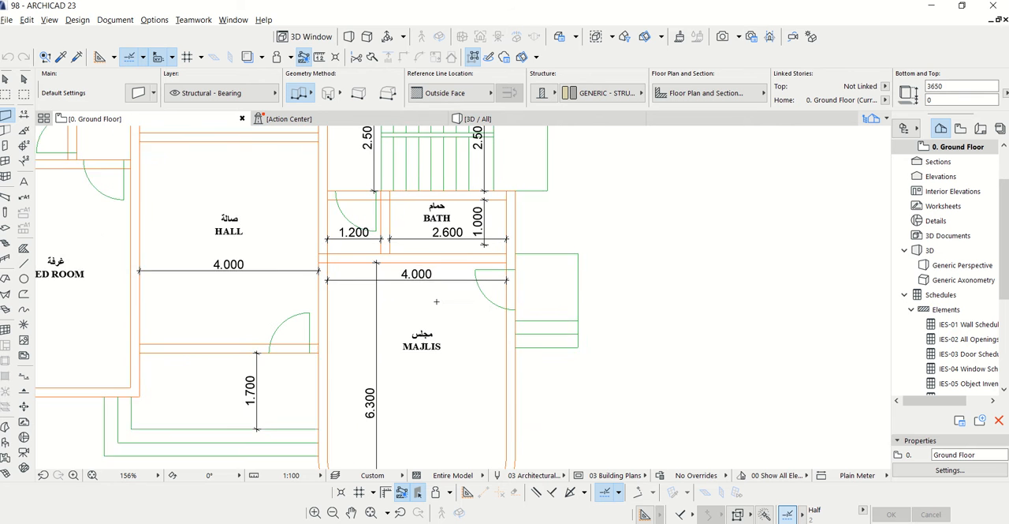
{"action": "scroll", "coordinate": [450, 331], "scroll_direction": "down", "scroll_amount": 1}
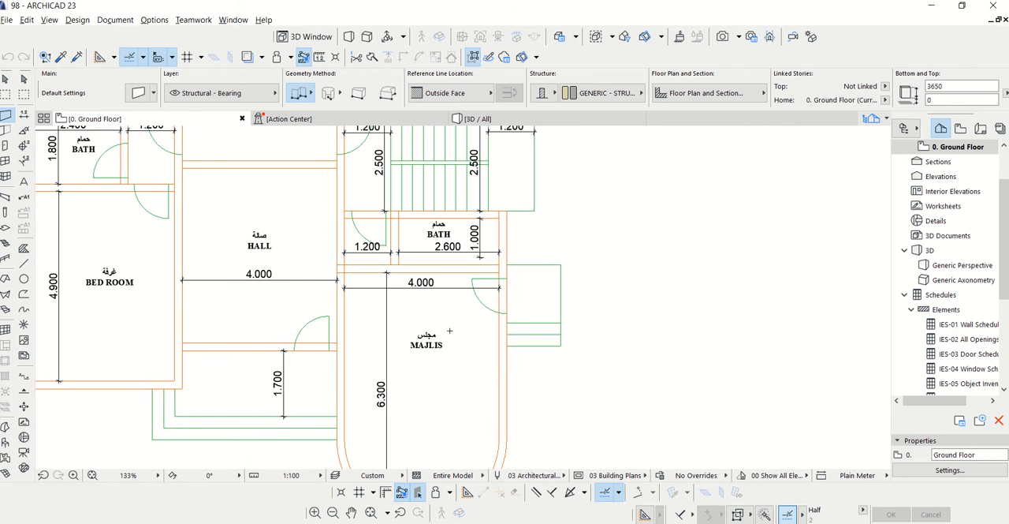
{"action": "scroll", "coordinate": [452, 340], "scroll_direction": "down", "scroll_amount": 3}
{"action": "scroll", "coordinate": [434, 343], "scroll_direction": "up", "scroll_amount": 3}
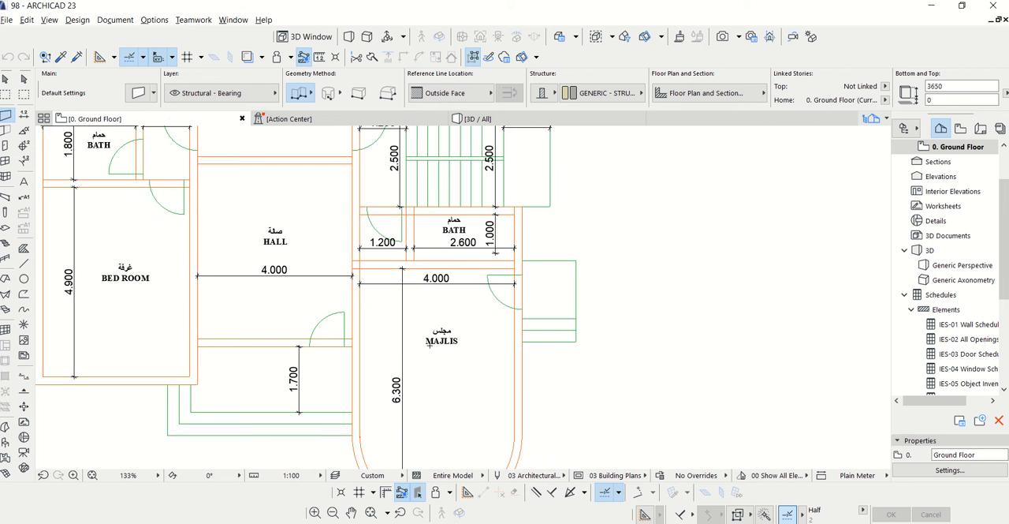
{"action": "scroll", "coordinate": [430, 345], "scroll_direction": "up", "scroll_amount": 1}
{"action": "scroll", "coordinate": [430, 345], "scroll_direction": "up", "scroll_amount": 2}
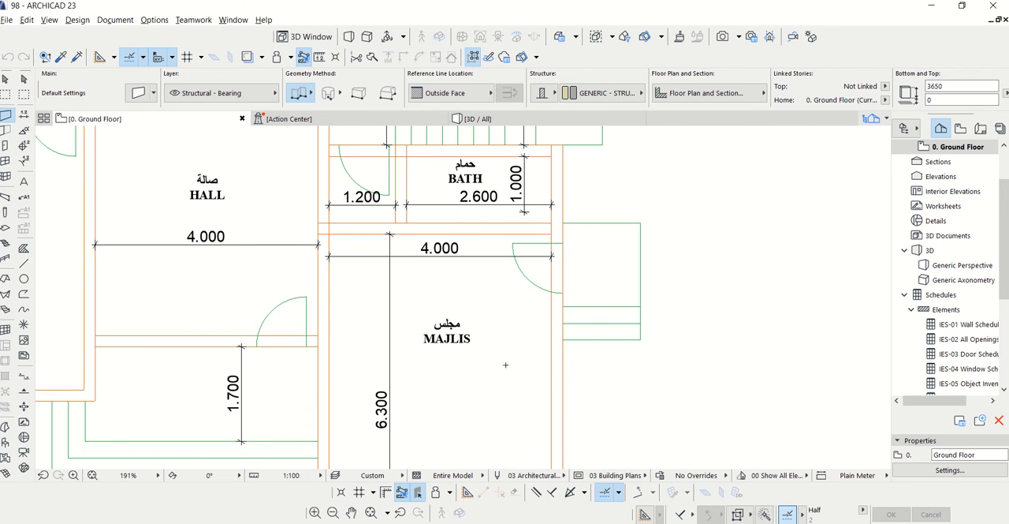
Start a chained wall at the kitchen's outer corner and run it along the plan's upper edge to the far bedroom's outer corner
{"action": "scroll", "coordinate": [505, 364], "scroll_direction": "down", "scroll_amount": 3}
{"action": "scroll", "coordinate": [501, 371], "scroll_direction": "down", "scroll_amount": 2}
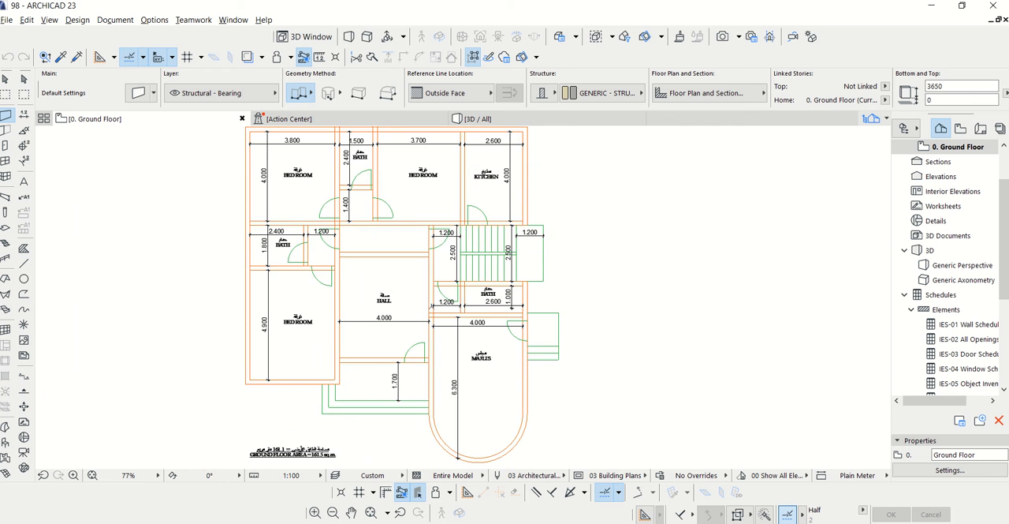
{"action": "scroll", "coordinate": [578, 168], "scroll_direction": "up", "scroll_amount": 4}
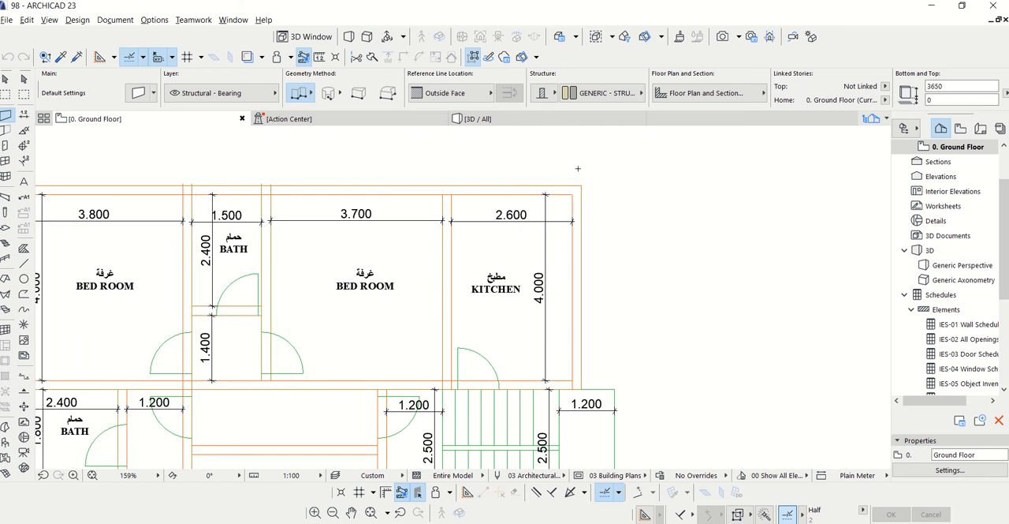
{"action": "left_click", "coordinate": [582, 186]}
{"action": "scroll", "coordinate": [637, 181], "scroll_direction": "down", "scroll_amount": 1}
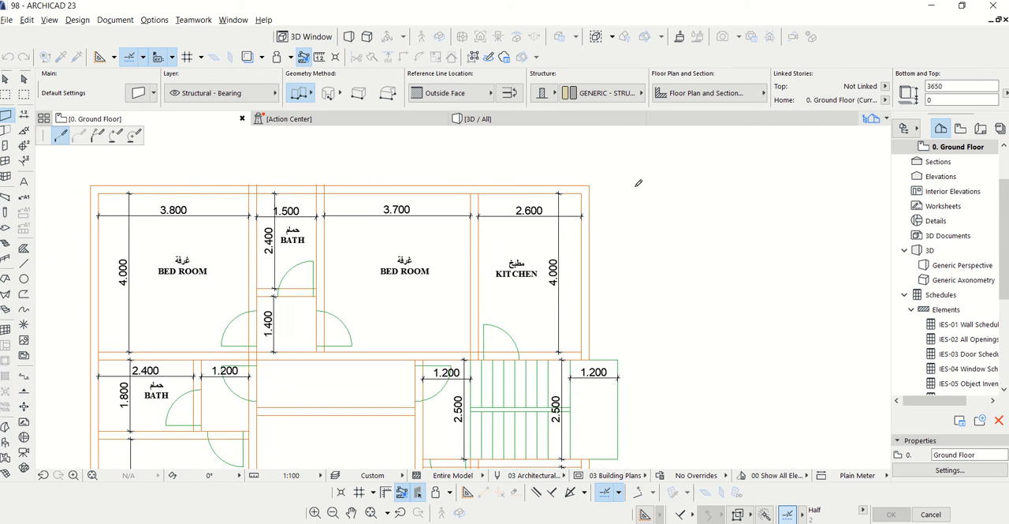
{"action": "scroll", "coordinate": [560, 191], "scroll_direction": "down", "scroll_amount": 1}
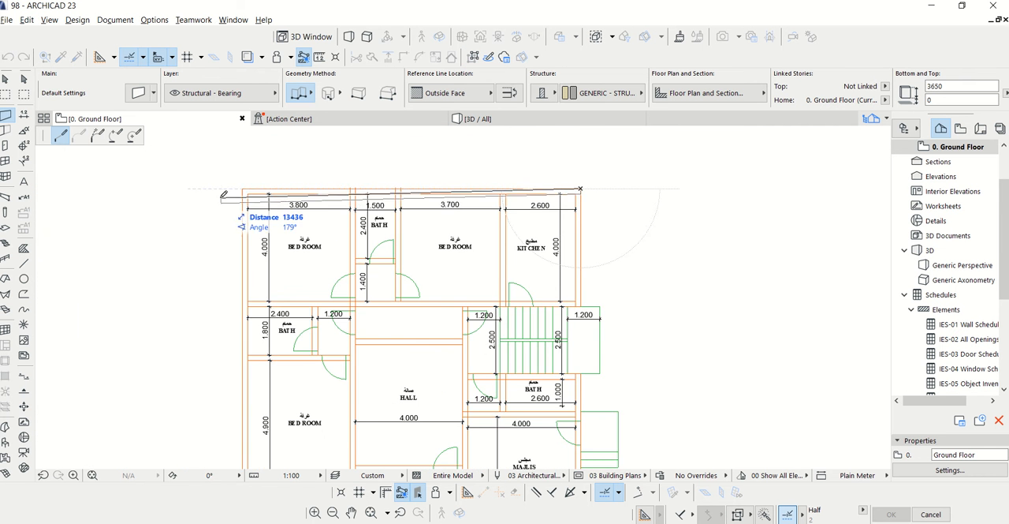
{"action": "scroll", "coordinate": [229, 185], "scroll_direction": "up", "scroll_amount": 3}
{"action": "left_click", "coordinate": [282, 168]}
{"action": "scroll", "coordinate": [282, 168], "scroll_direction": "down", "scroll_amount": 3}
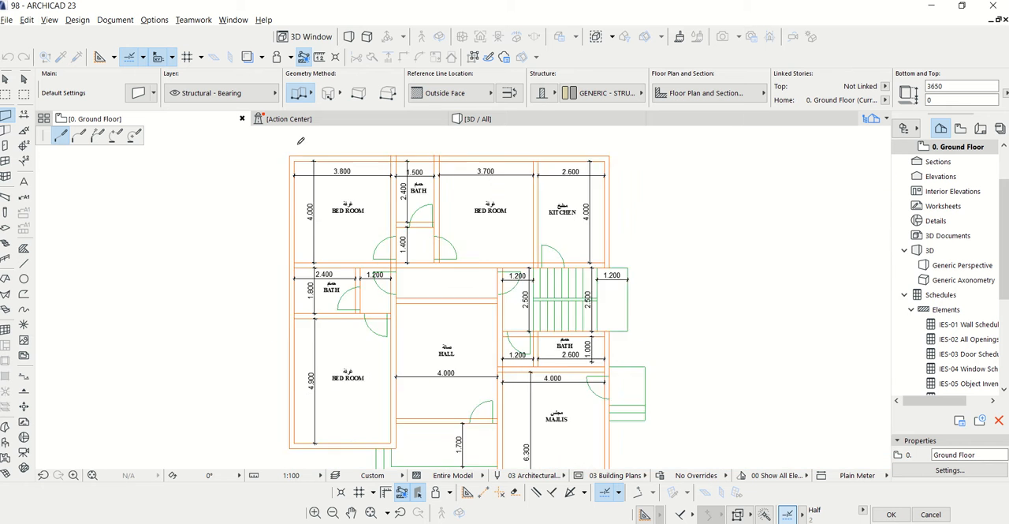
Continue the outer wall 11500 down the bedroom side, along the lower bedroom's bottom edge and back up to the hall's front wall
{"action": "scroll", "coordinate": [289, 409], "scroll_direction": "up", "scroll_amount": 4}
{"action": "scroll", "coordinate": [286, 412], "scroll_direction": "up", "scroll_amount": 2}
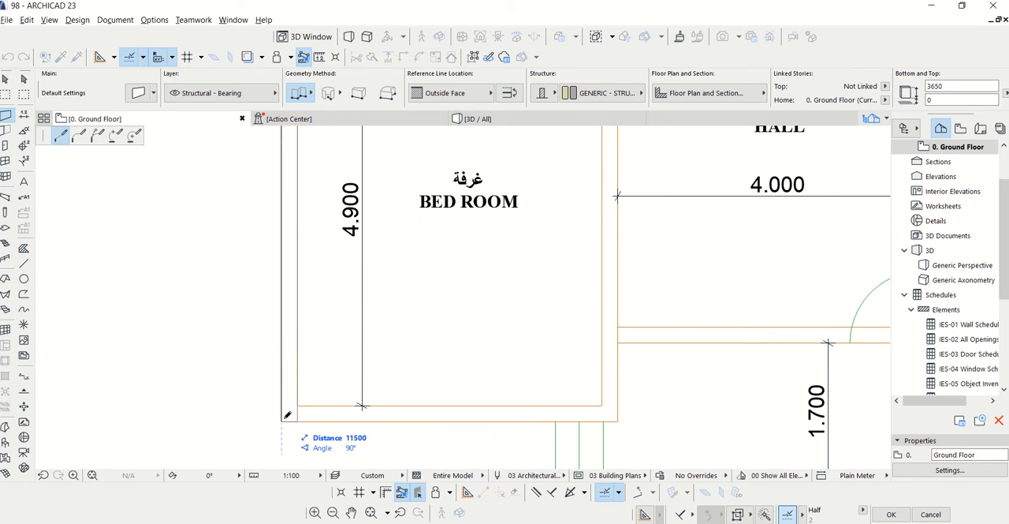
{"action": "left_click", "coordinate": [283, 419]}
{"action": "scroll", "coordinate": [234, 325], "scroll_direction": "down", "scroll_amount": 1}
{"action": "scroll", "coordinate": [237, 320], "scroll_direction": "down", "scroll_amount": 1}
{"action": "scroll", "coordinate": [412, 425], "scroll_direction": "up", "scroll_amount": 3}
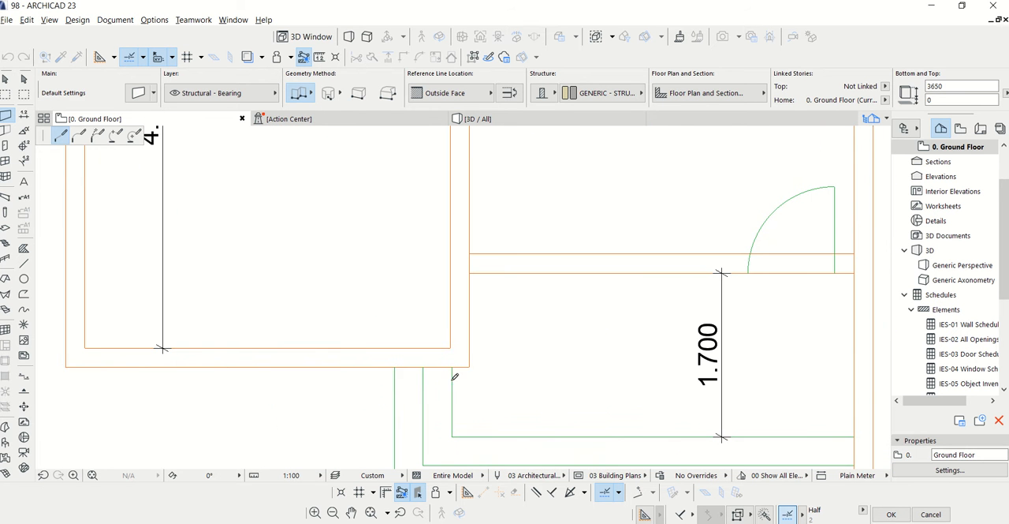
{"action": "left_click", "coordinate": [470, 366]}
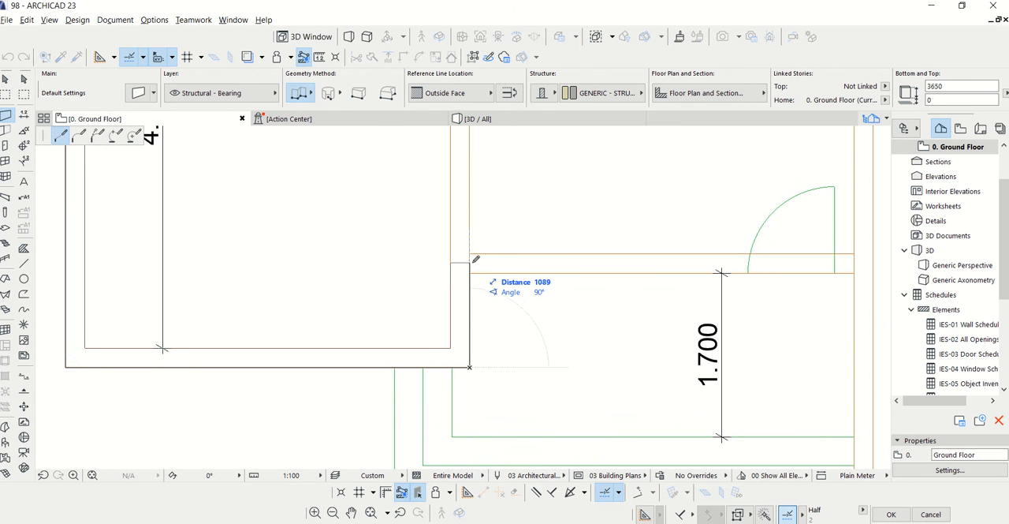
{"action": "left_click", "coordinate": [472, 271]}
Extend the wall along the hall's front edge to the majlis, then 2300 down to the start of its curved end
{"action": "scroll", "coordinate": [295, 261], "scroll_direction": "down", "scroll_amount": 2}
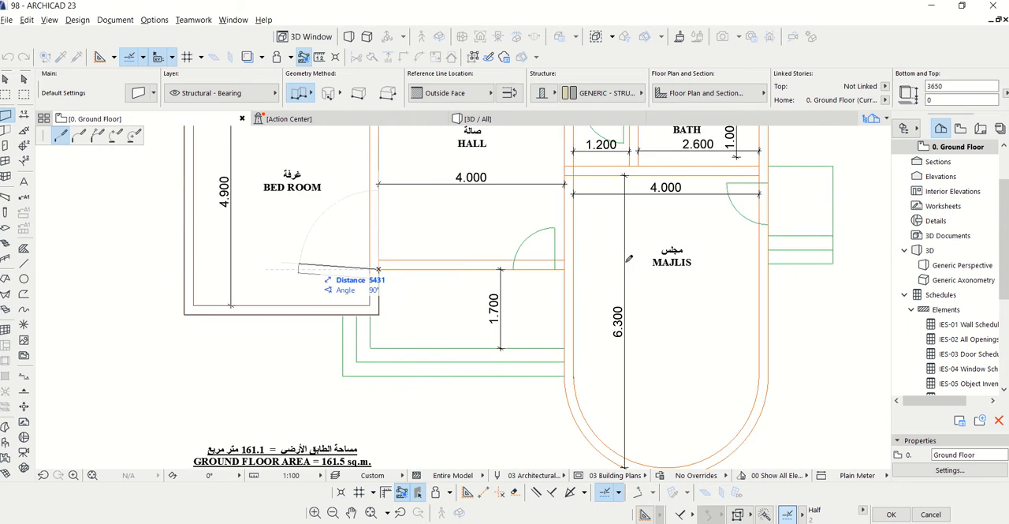
{"action": "scroll", "coordinate": [558, 263], "scroll_direction": "up", "scroll_amount": 3}
{"action": "left_click", "coordinate": [554, 269]}
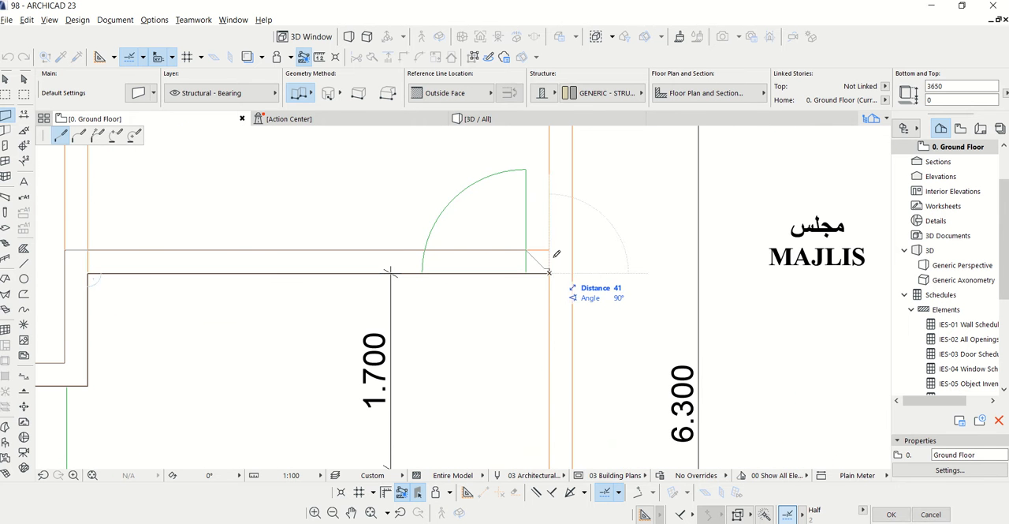
{"action": "scroll", "coordinate": [556, 257], "scroll_direction": "down", "scroll_amount": 2}
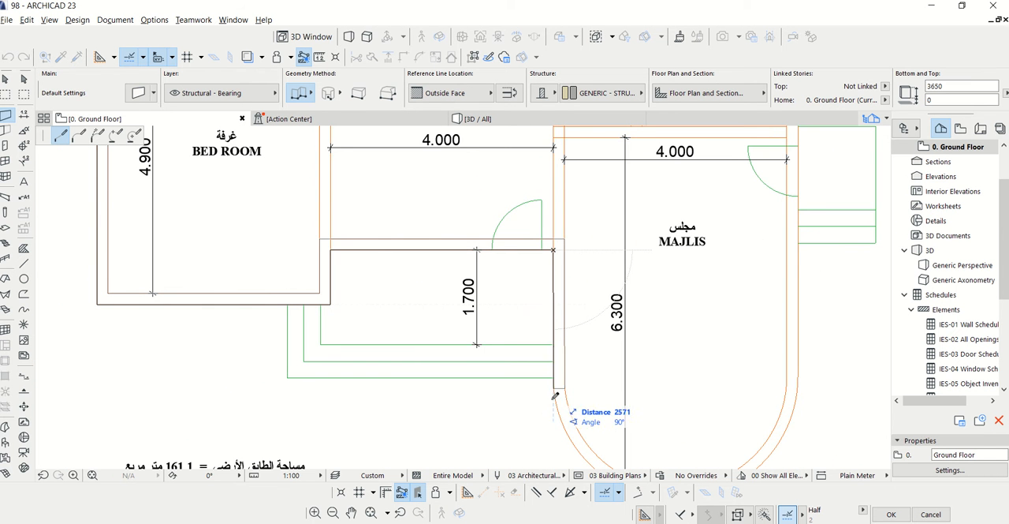
{"action": "scroll", "coordinate": [554, 387], "scroll_direction": "up", "scroll_amount": 3}
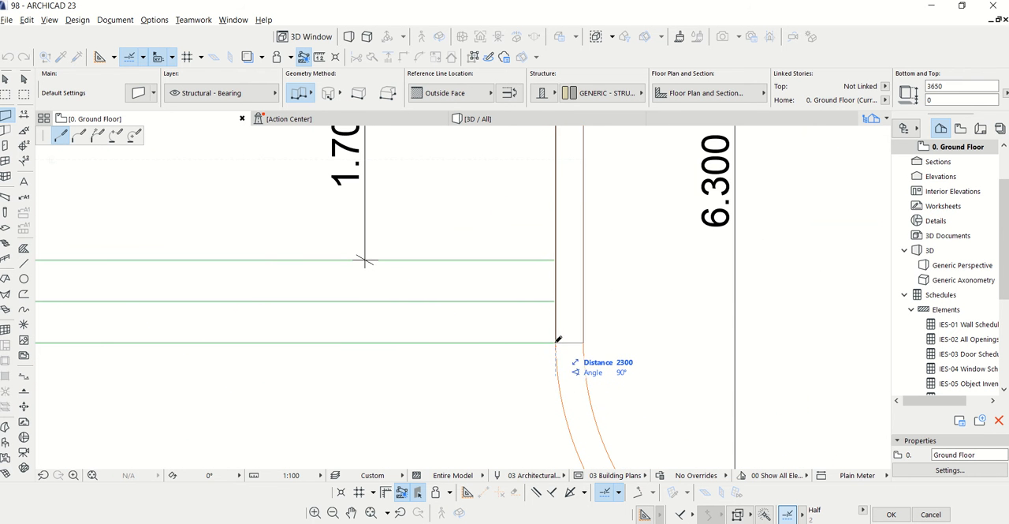
{"action": "scroll", "coordinate": [384, 274], "scroll_direction": "down", "scroll_amount": 3}
{"action": "scroll", "coordinate": [360, 272], "scroll_direction": "down", "scroll_amount": 1}
{"action": "left_click", "coordinate": [428, 296]}
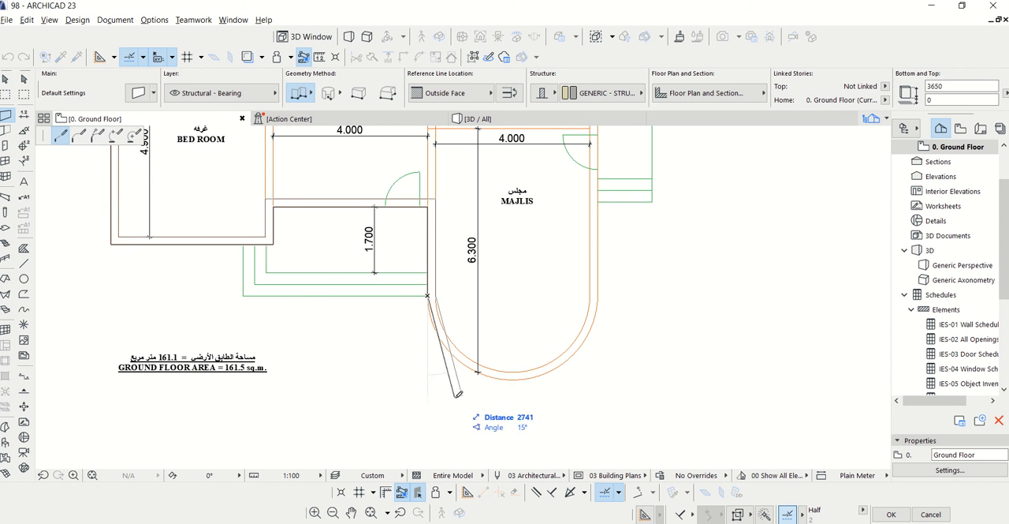
Trace the majlis's curved end with a centerpoint arc wall segment, ending at the start of the opposite straight side
{"action": "scroll", "coordinate": [458, 392], "scroll_direction": "up", "scroll_amount": 3}
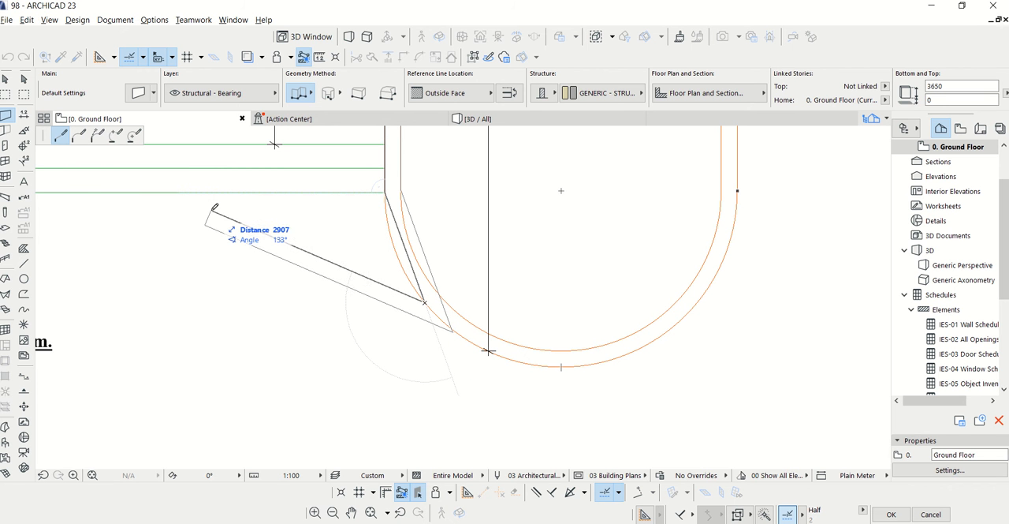
{"action": "key", "text": "BackSpace"}
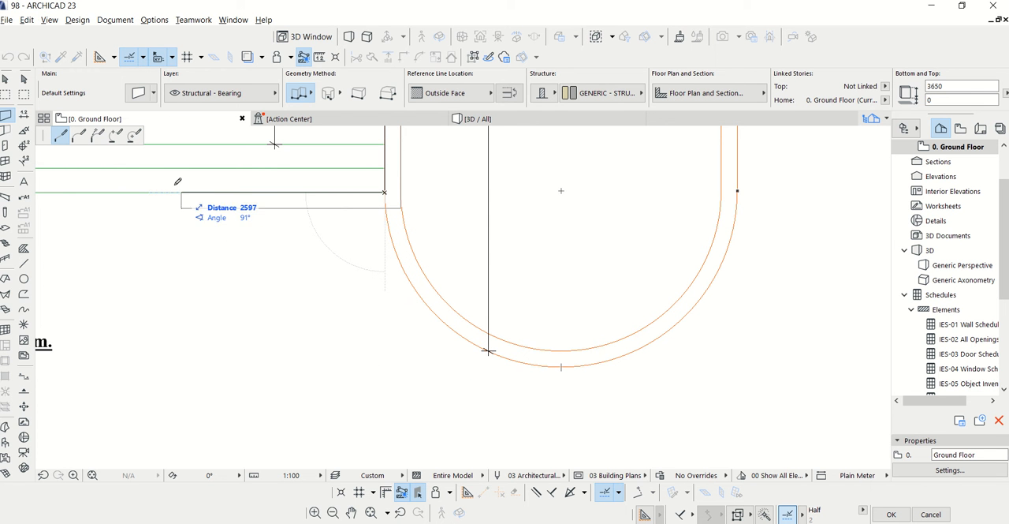
{"action": "left_click", "coordinate": [116, 136]}
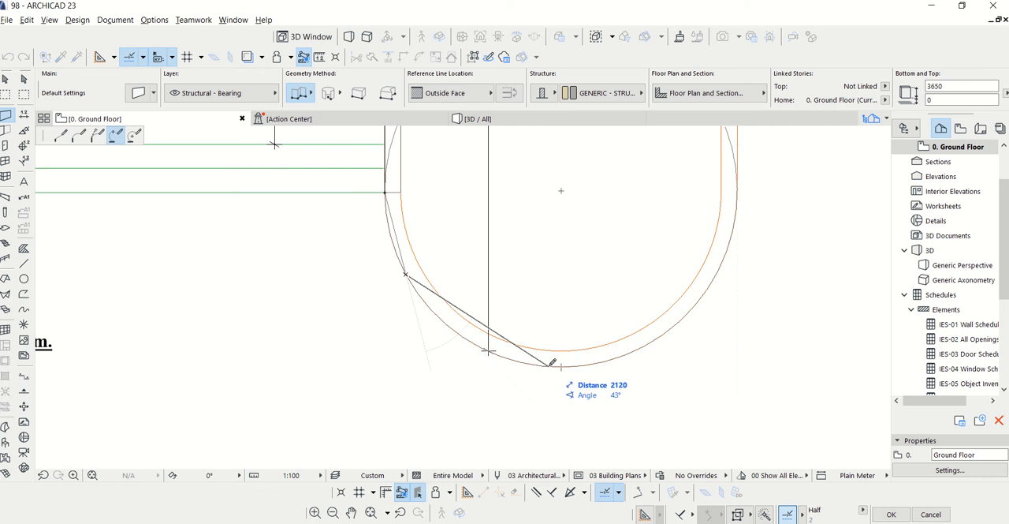
{"action": "scroll", "coordinate": [481, 355], "scroll_direction": "down", "scroll_amount": 2}
{"action": "scroll", "coordinate": [639, 271], "scroll_direction": "up", "scroll_amount": 3}
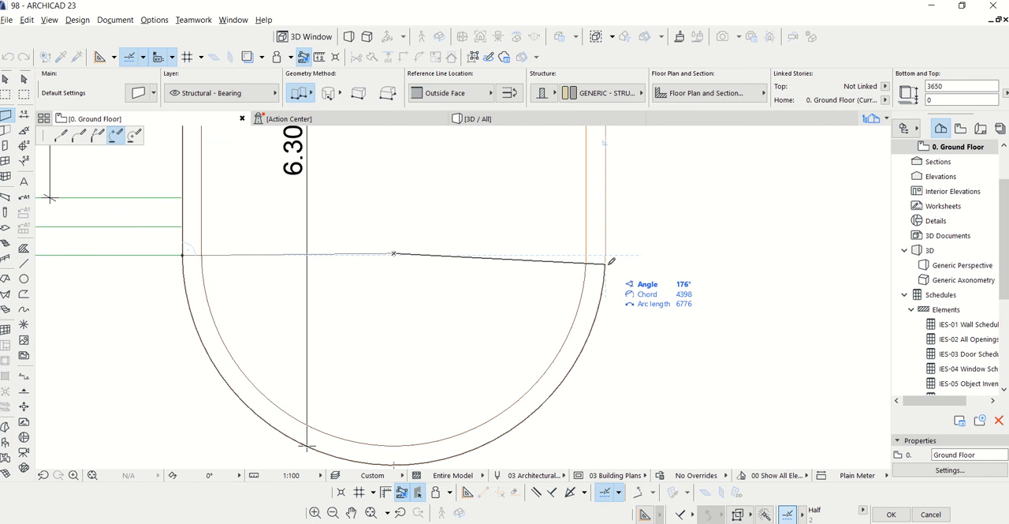
{"action": "left_click", "coordinate": [608, 254]}
Switch back to straight segments and run the wall up past the majlis and stairs to close the outline at the kitchen corner
{"action": "scroll", "coordinate": [525, 387], "scroll_direction": "down", "scroll_amount": 3}
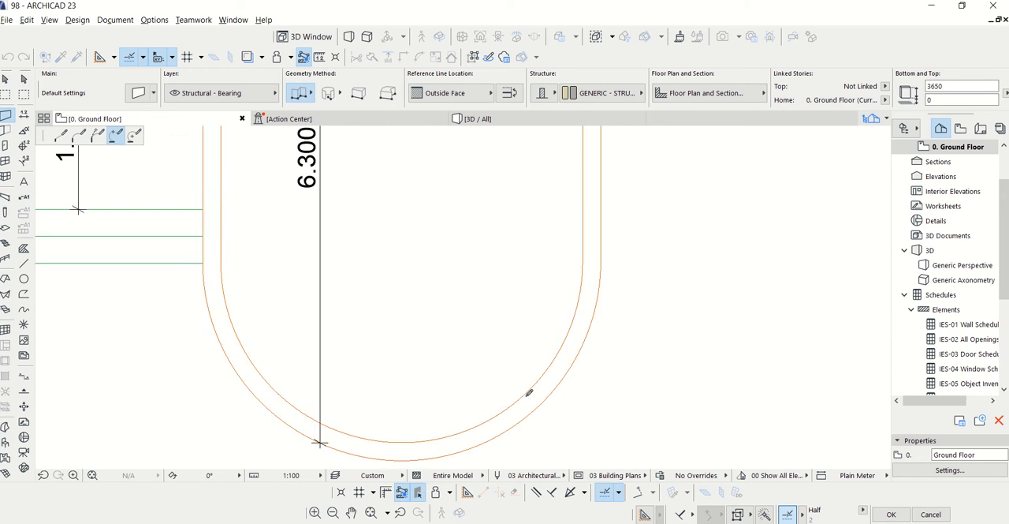
{"action": "scroll", "coordinate": [504, 418], "scroll_direction": "down", "scroll_amount": 3}
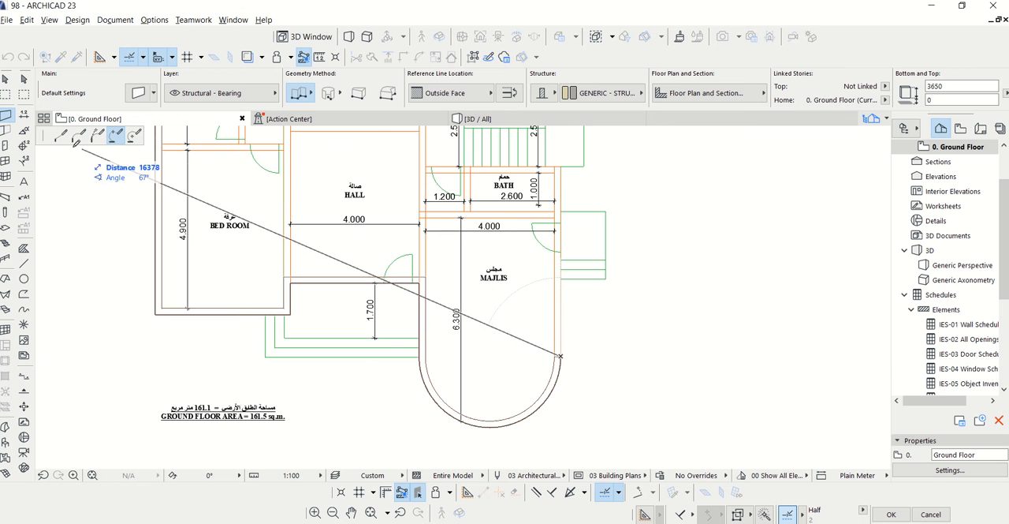
{"action": "scroll", "coordinate": [497, 359], "scroll_direction": "down", "scroll_amount": 3}
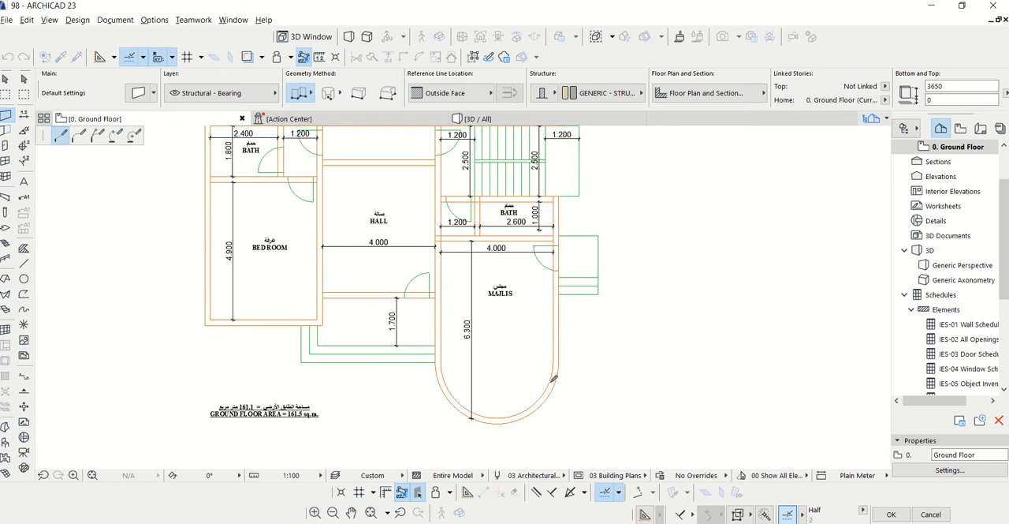
{"action": "scroll", "coordinate": [498, 359], "scroll_direction": "down", "scroll_amount": 1}
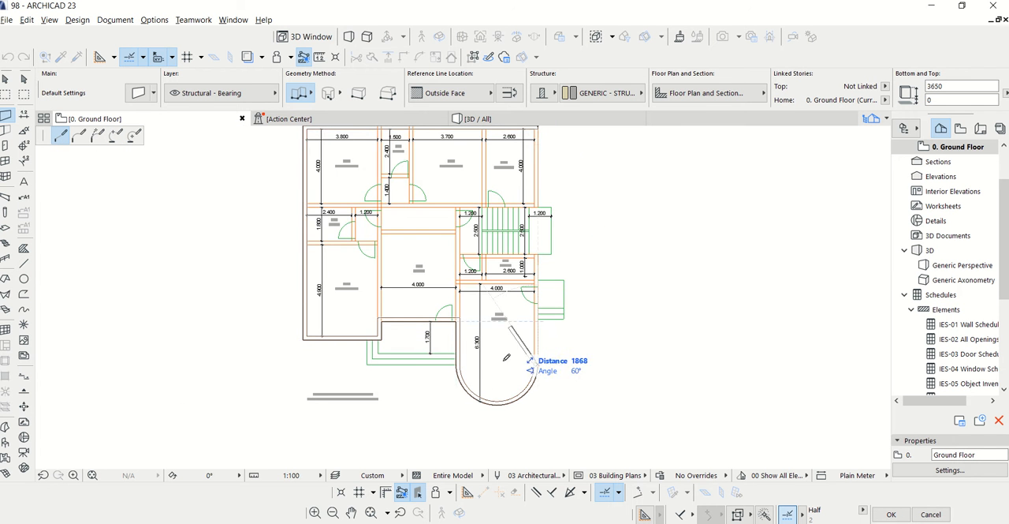
{"action": "scroll", "coordinate": [502, 355], "scroll_direction": "down", "scroll_amount": 2}
{"action": "scroll", "coordinate": [536, 155], "scroll_direction": "up", "scroll_amount": 4}
{"action": "scroll", "coordinate": [536, 154], "scroll_direction": "up", "scroll_amount": 3}
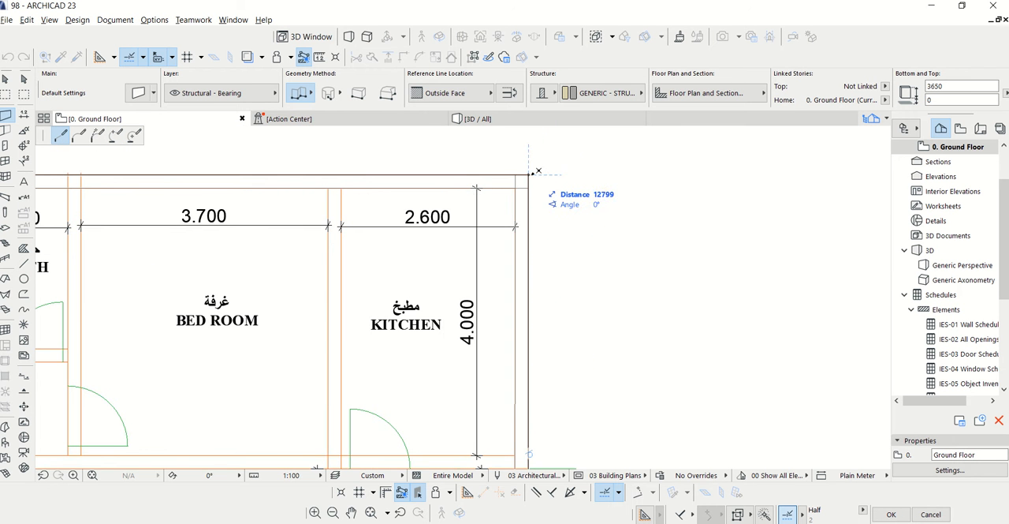
{"action": "scroll", "coordinate": [581, 170], "scroll_direction": "down", "scroll_amount": 5}
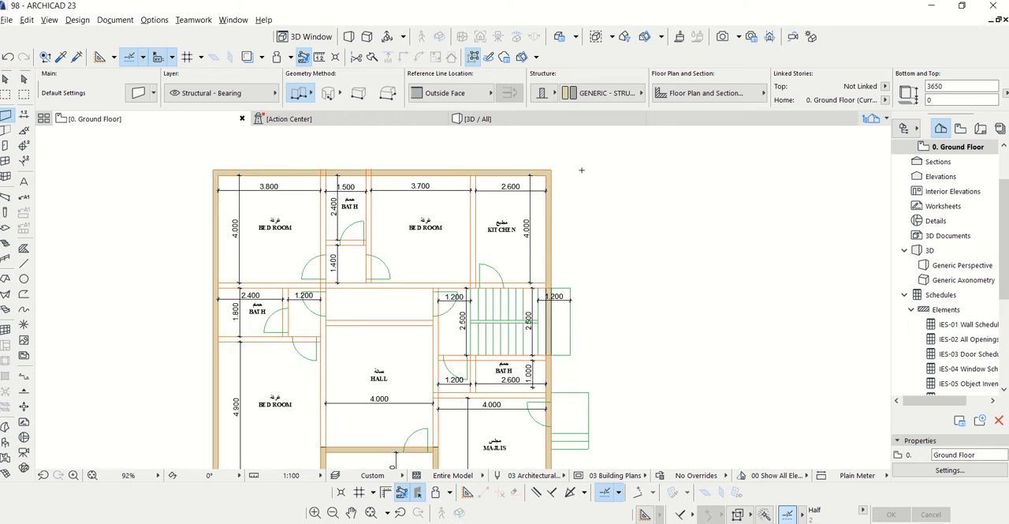
Inspect the finished outer walls in the 3D view, orbit around them and return to the ground floor plan
{"action": "scroll", "coordinate": [581, 169], "scroll_direction": "down", "scroll_amount": 2}
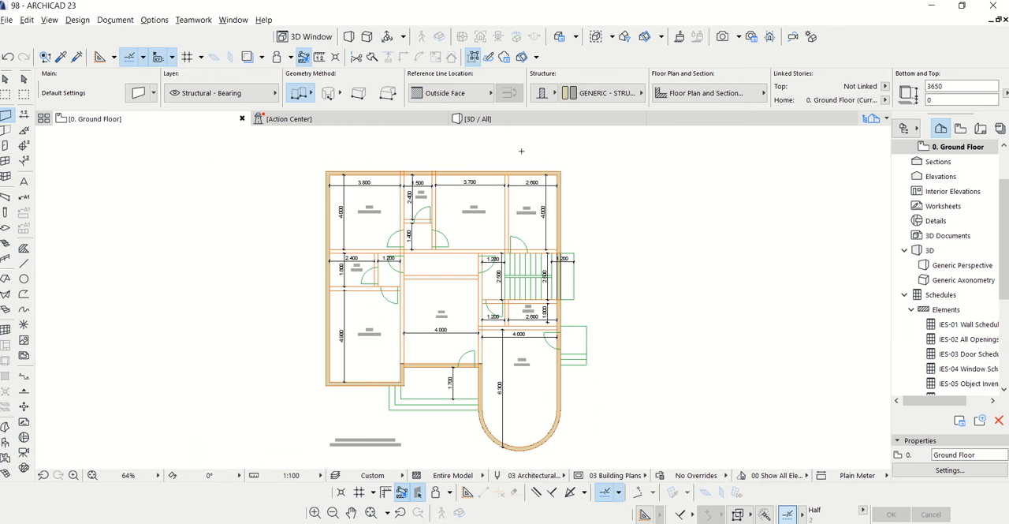
{"action": "left_click", "coordinate": [482, 119]}
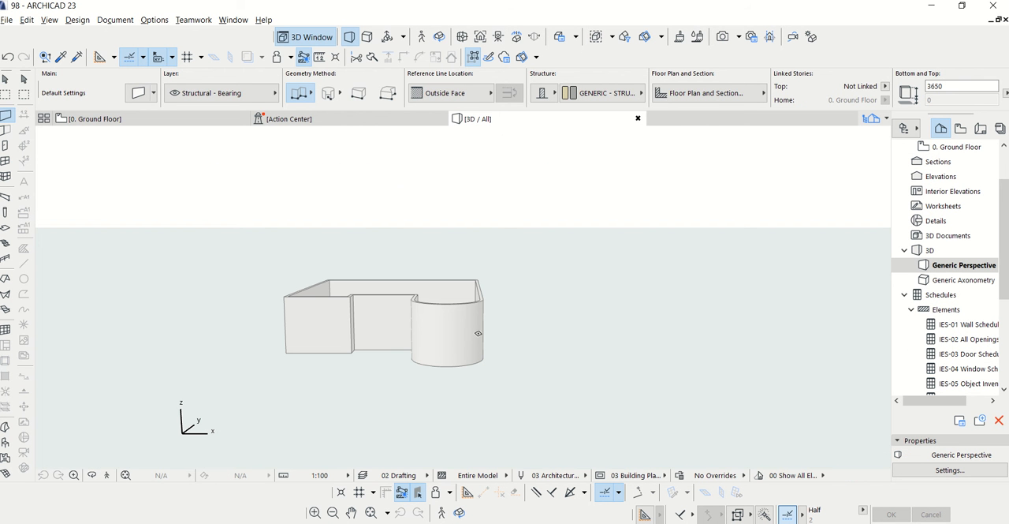
{"action": "key", "text": "Escape"}
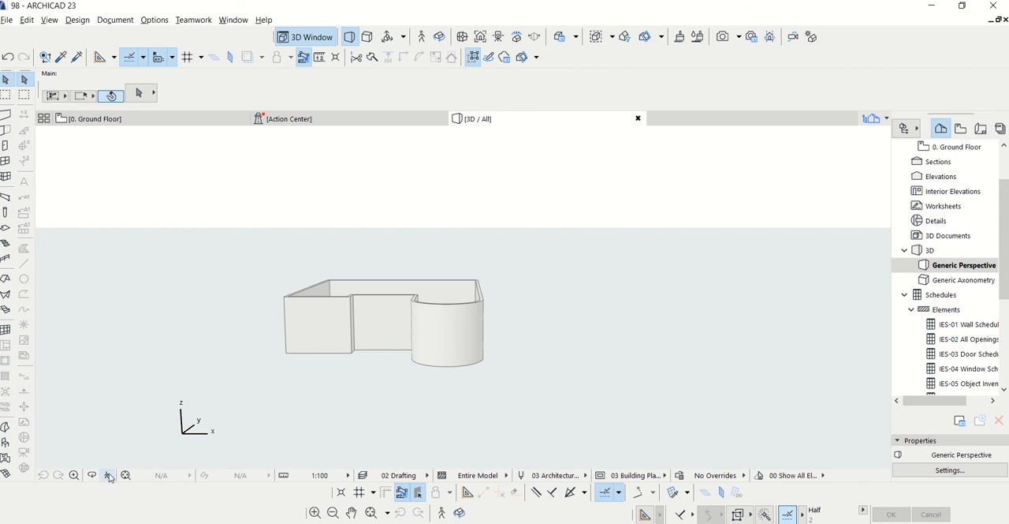
{"action": "left_click_drag", "start_coordinate": [431, 310], "coordinate": [469, 352]}
{"action": "left_click", "coordinate": [165, 125]}
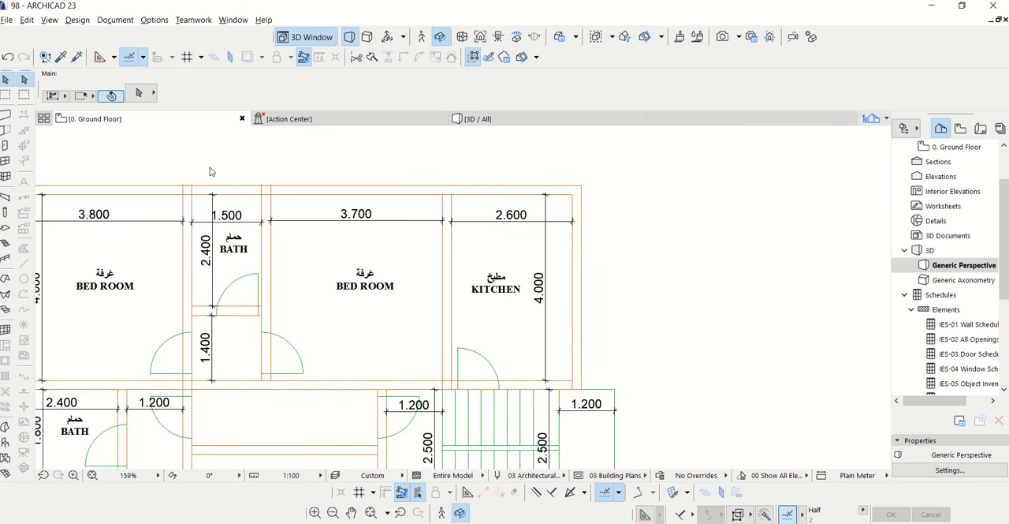
Switch the floor plan's pen set to 01 Color Conceptual
{"action": "scroll", "coordinate": [500, 187], "scroll_direction": "up", "scroll_amount": 3}
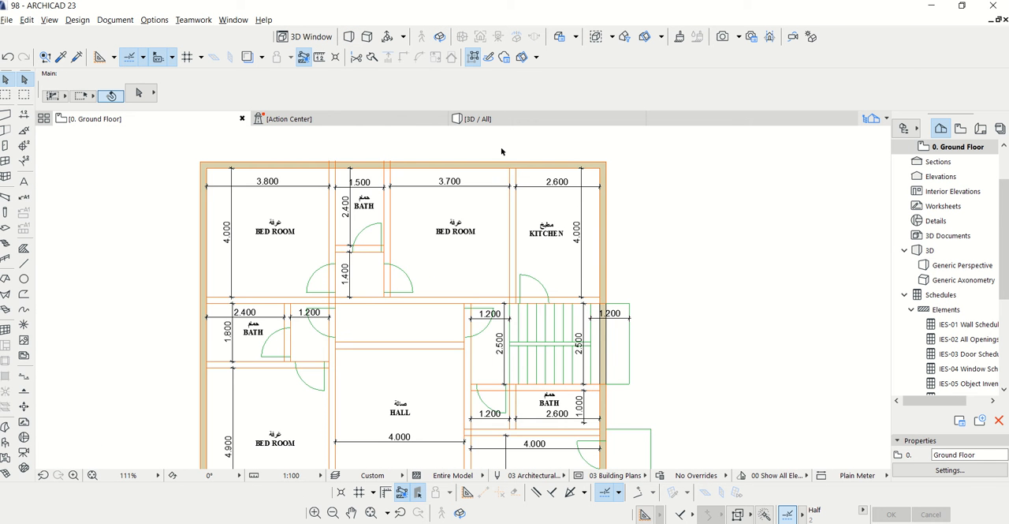
{"action": "scroll", "coordinate": [502, 151], "scroll_direction": "up", "scroll_amount": 1}
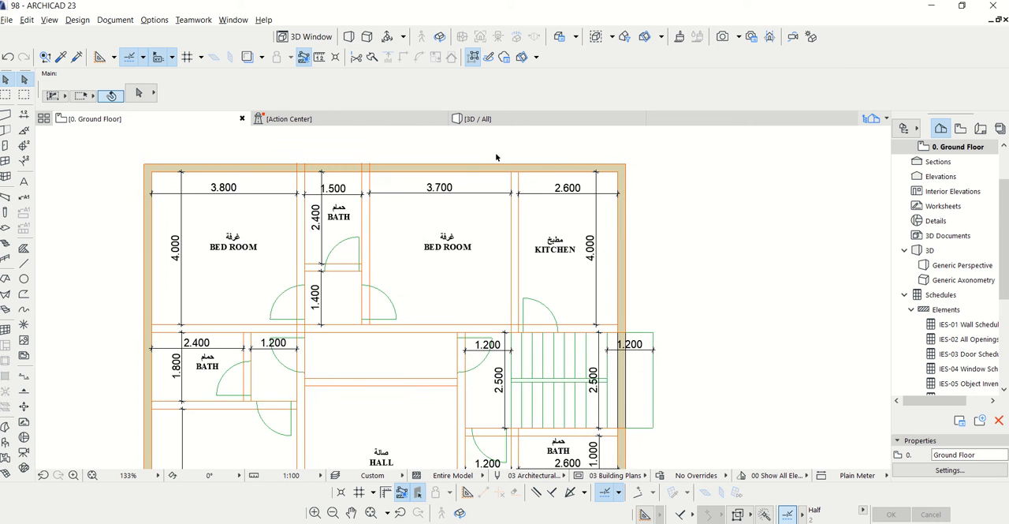
{"action": "left_click", "coordinate": [107, 21]}
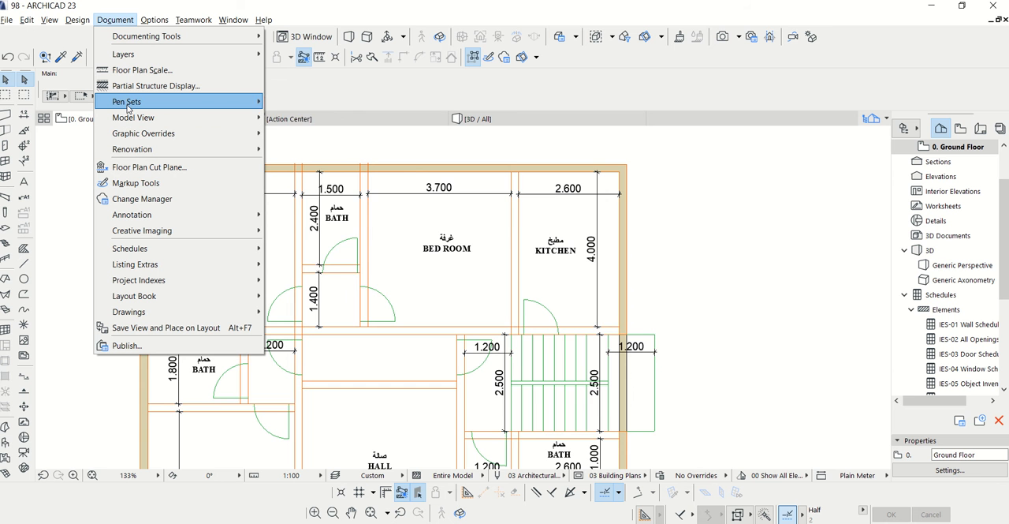
{"action": "mouse_move", "coordinate": [128, 108]}
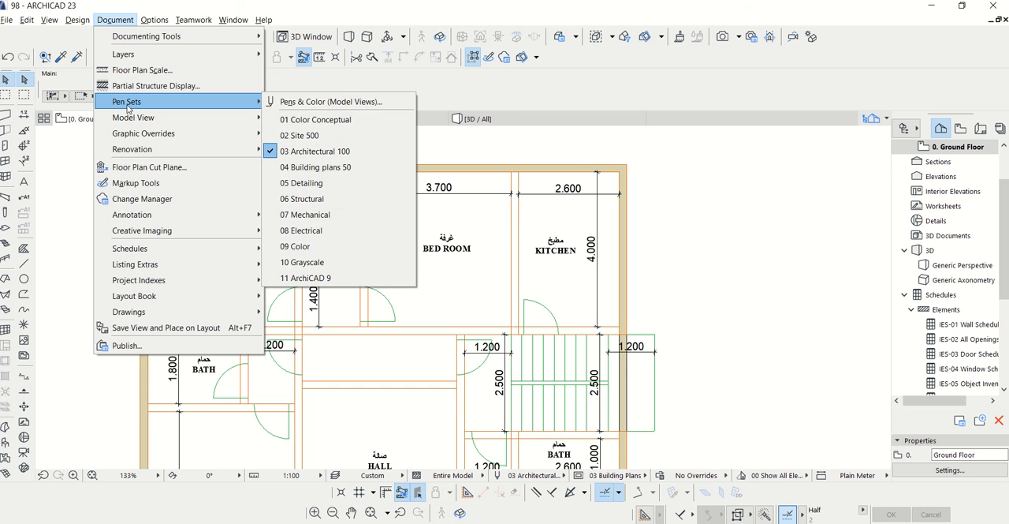
{"action": "left_click", "coordinate": [329, 121]}
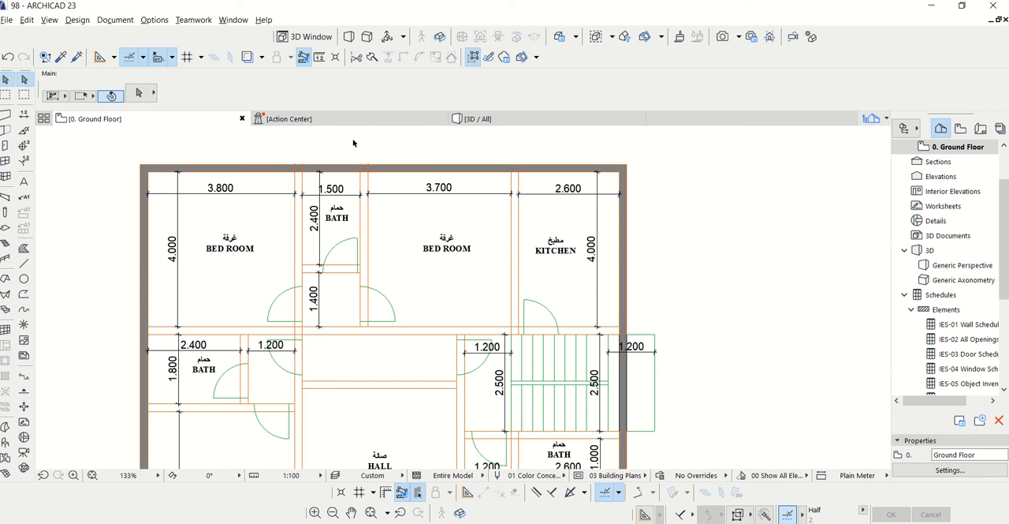
Draw the partition wall between the bedroom and the kitchen, from the top outer wall to the stair wall line
{"action": "scroll", "coordinate": [410, 171], "scroll_direction": "up", "scroll_amount": 3}
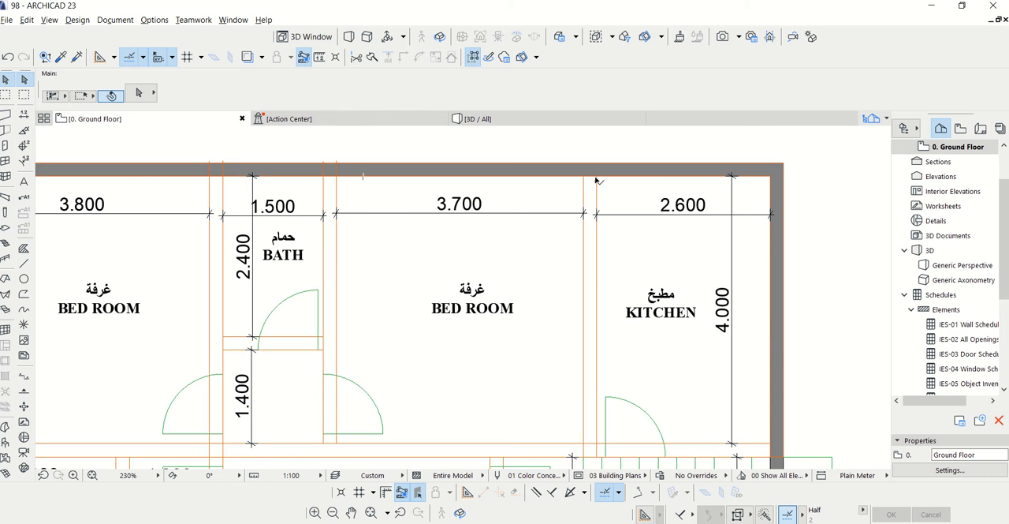
{"action": "left_click", "coordinate": [6, 115]}
{"action": "scroll", "coordinate": [596, 175], "scroll_direction": "up", "scroll_amount": 2}
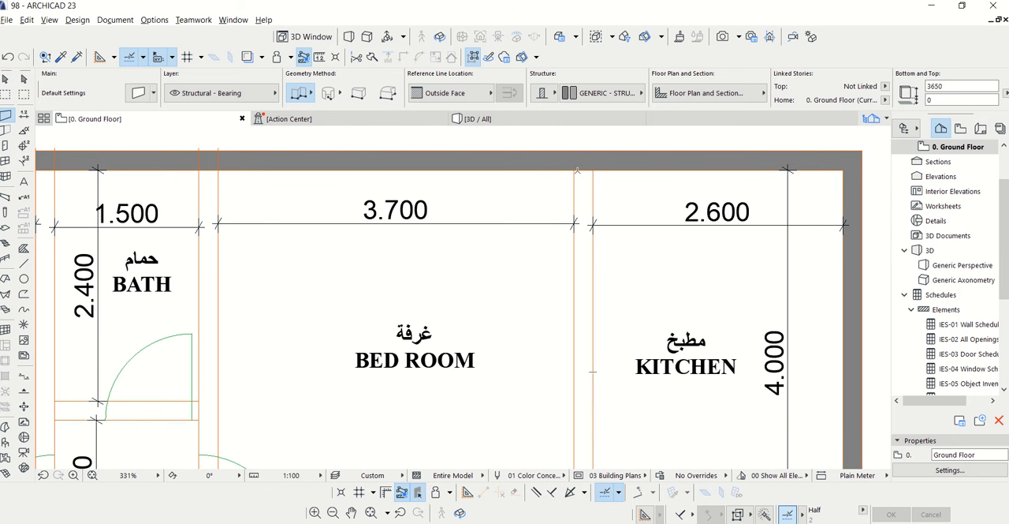
{"action": "left_click", "coordinate": [577, 170]}
{"action": "scroll", "coordinate": [591, 229], "scroll_direction": "down", "scroll_amount": 3}
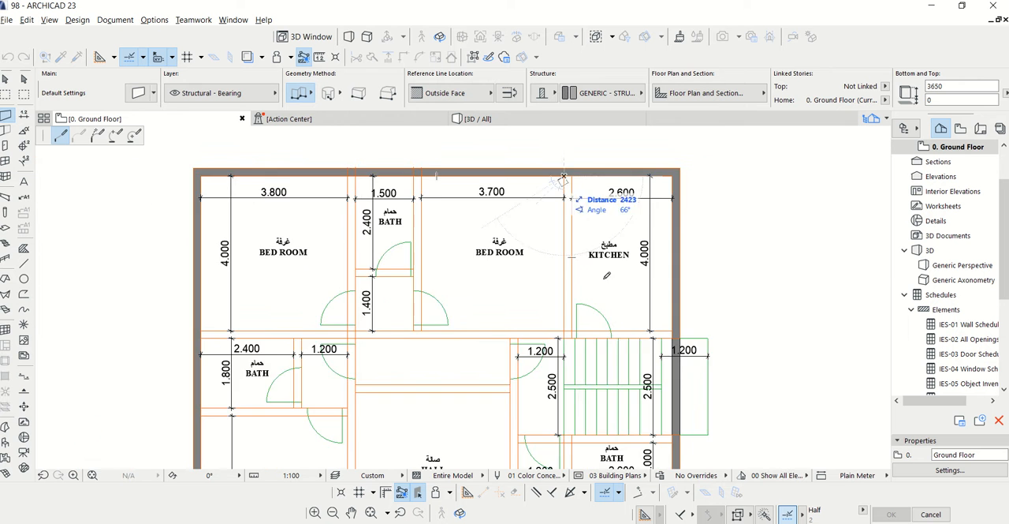
{"action": "scroll", "coordinate": [564, 331], "scroll_direction": "up", "scroll_amount": 4}
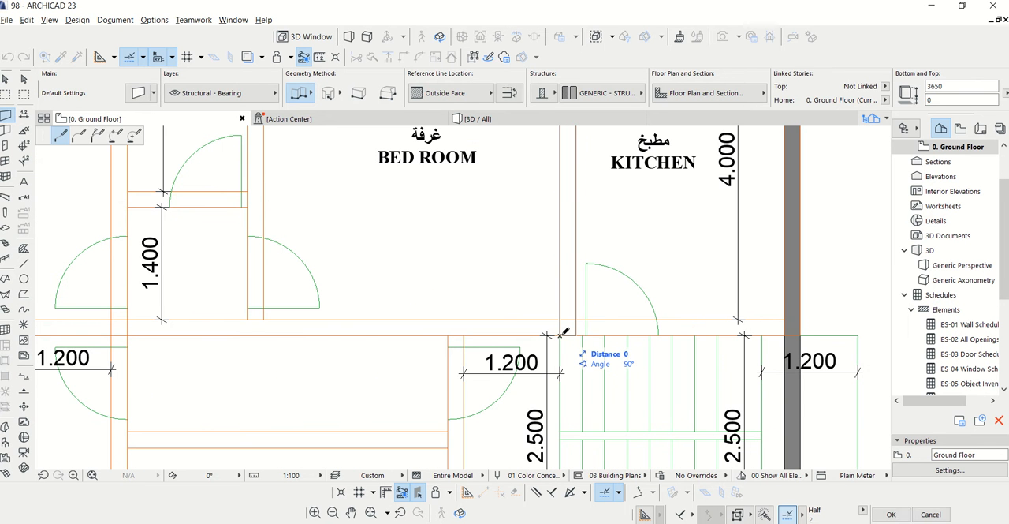
{"action": "left_click", "coordinate": [563, 332]}
{"action": "scroll", "coordinate": [615, 353], "scroll_direction": "down", "scroll_amount": 5}
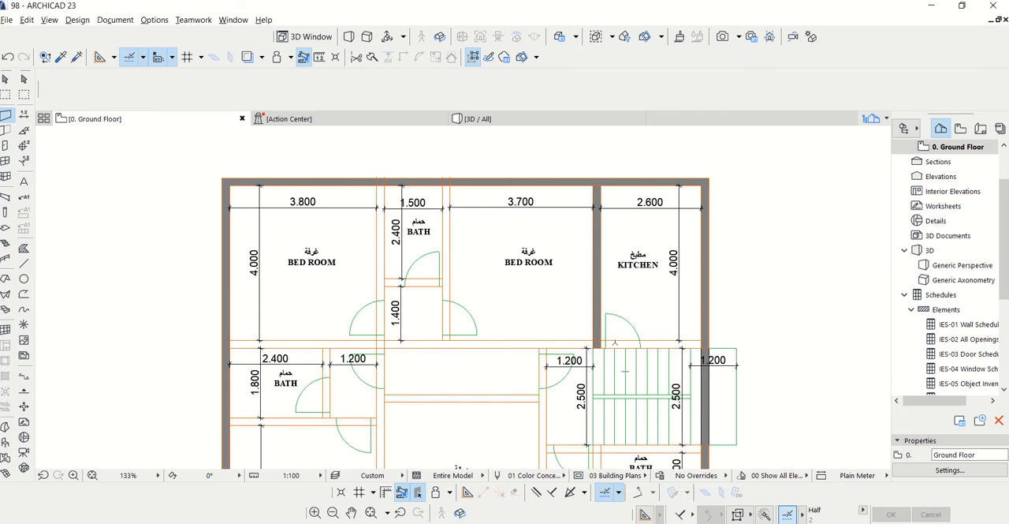
Use Drag Multiple Copies to copy the bedroom-kitchen wall onto both side walls of the upper bath
{"action": "scroll", "coordinate": [587, 200], "scroll_direction": "up", "scroll_amount": 3}
{"action": "left_click", "coordinate": [616, 197]}
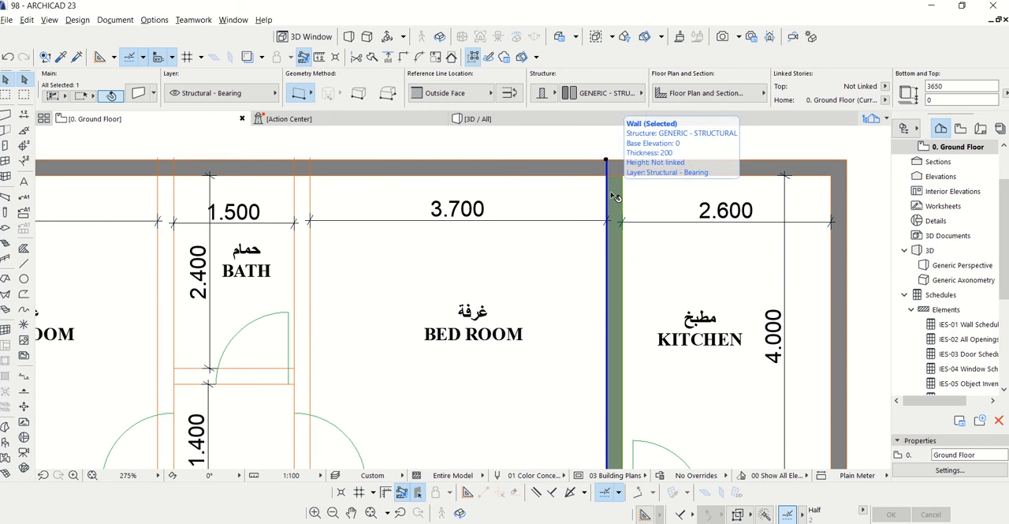
{"action": "right_click", "coordinate": [614, 196]}
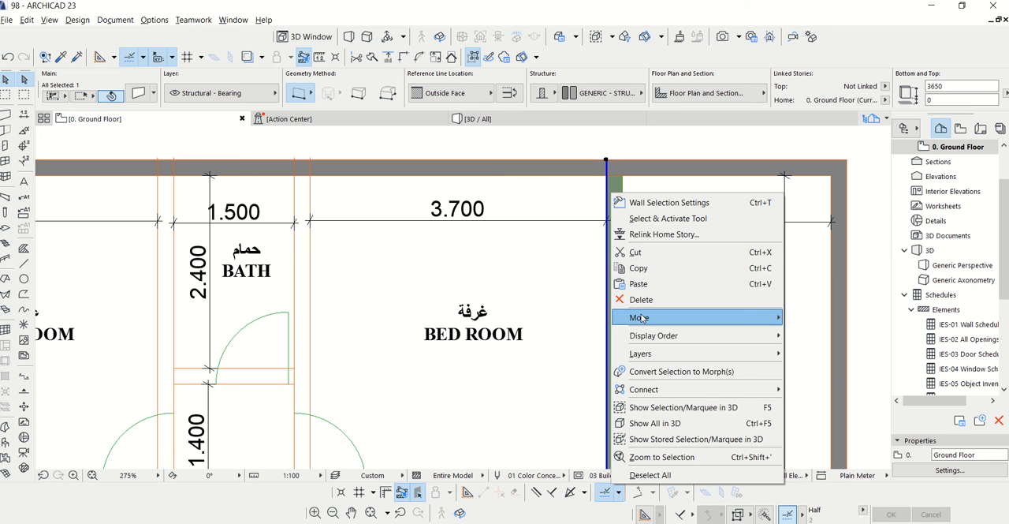
{"action": "mouse_move", "coordinate": [642, 318]}
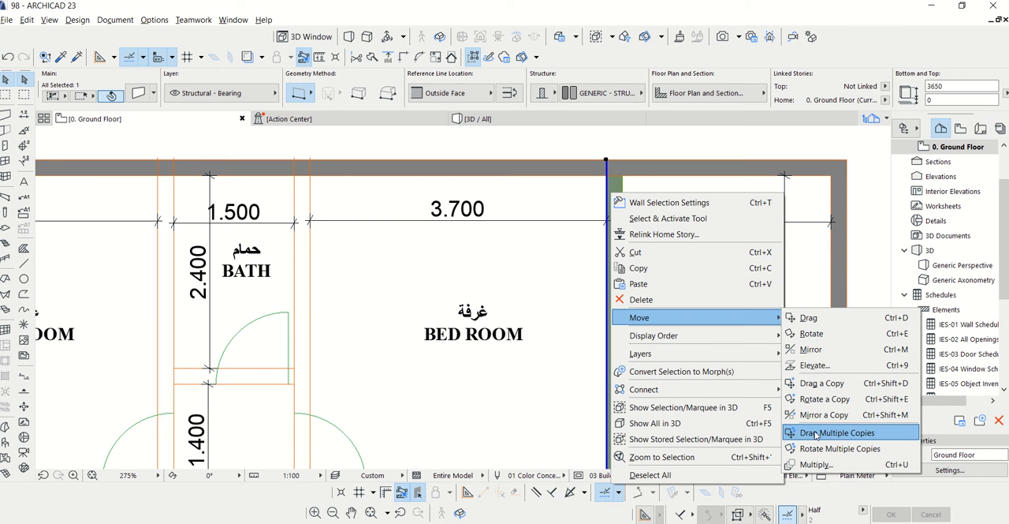
{"action": "left_click", "coordinate": [838, 436]}
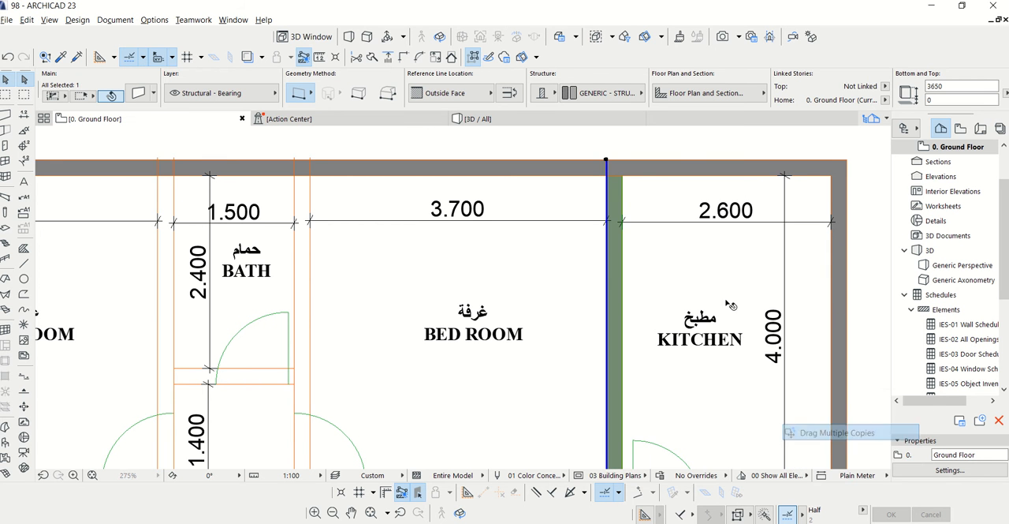
{"action": "left_click", "coordinate": [606, 160]}
{"action": "scroll", "coordinate": [311, 165], "scroll_direction": "up", "scroll_amount": 5}
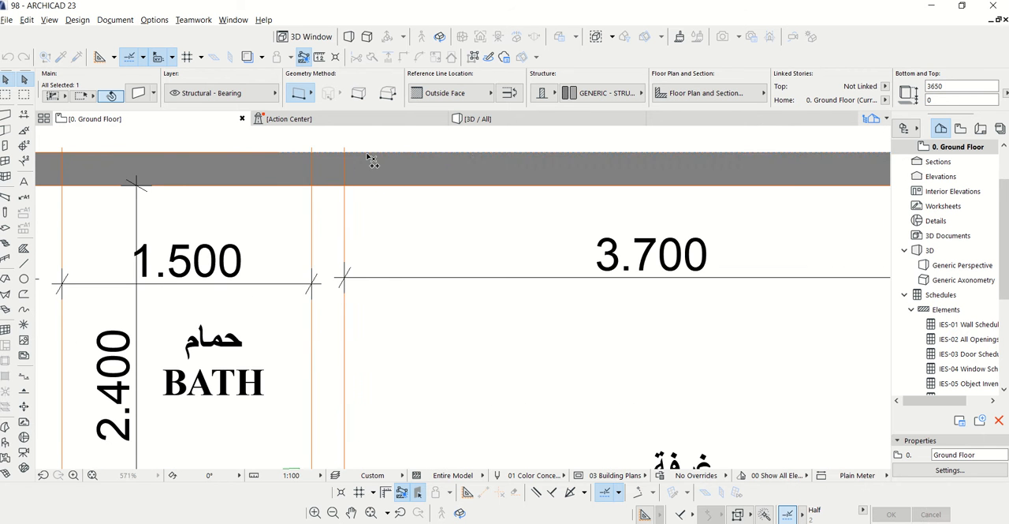
{"action": "scroll", "coordinate": [317, 163], "scroll_direction": "down", "scroll_amount": 3}
{"action": "scroll", "coordinate": [331, 166], "scroll_direction": "up", "scroll_amount": 3}
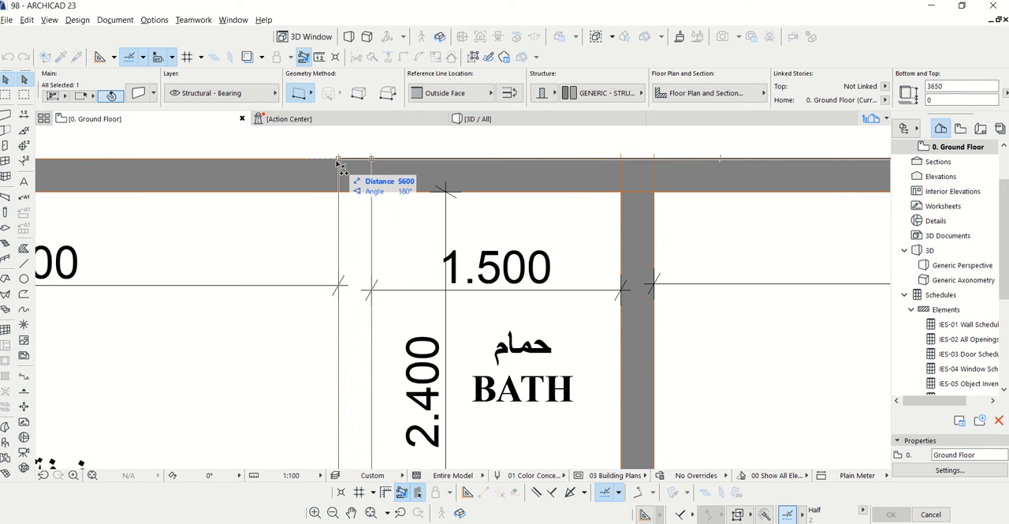
{"action": "left_click", "coordinate": [354, 154]}
Place another copy of the vertical wall on the partition between the left bath and its 1.200 m passage
{"action": "scroll", "coordinate": [358, 146], "scroll_direction": "down", "scroll_amount": 5}
{"action": "scroll", "coordinate": [364, 150], "scroll_direction": "down", "scroll_amount": 2}
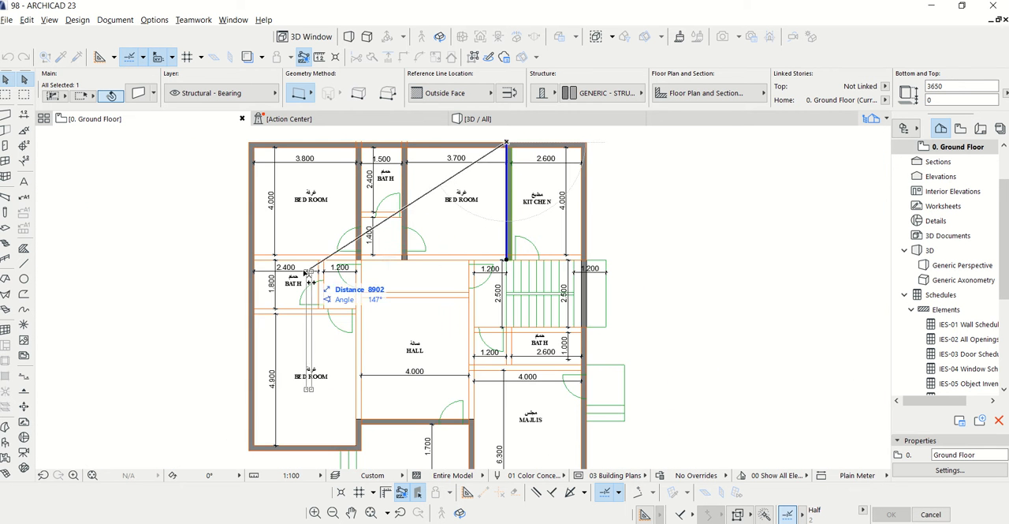
{"action": "scroll", "coordinate": [355, 272], "scroll_direction": "up", "scroll_amount": 6}
{"action": "left_click", "coordinate": [378, 236]}
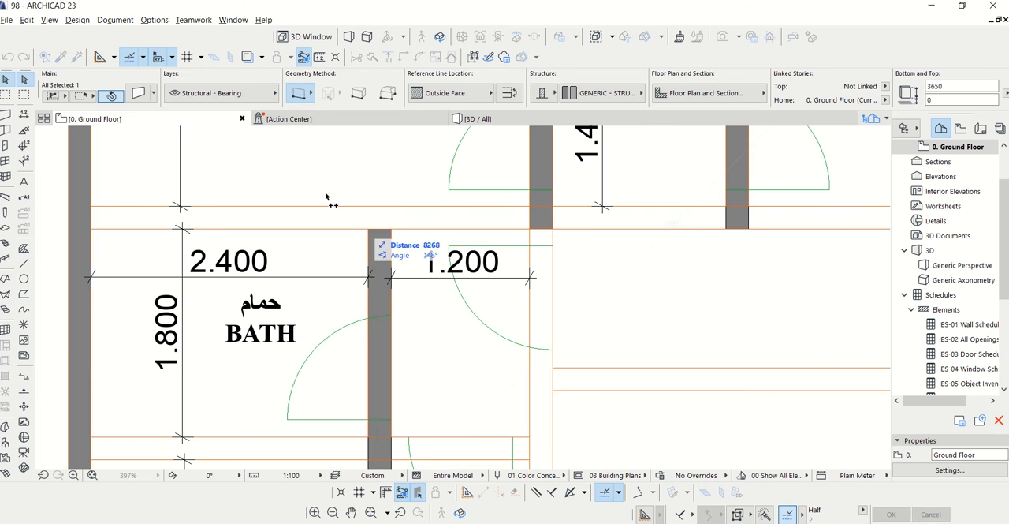
Place copies of the vertical wall on the hall's stair-side partition and beside the lower-right bath, finish copying and deselect the walls
{"action": "scroll", "coordinate": [292, 180], "scroll_direction": "down", "scroll_amount": 3}
{"action": "scroll", "coordinate": [280, 177], "scroll_direction": "down", "scroll_amount": 3}
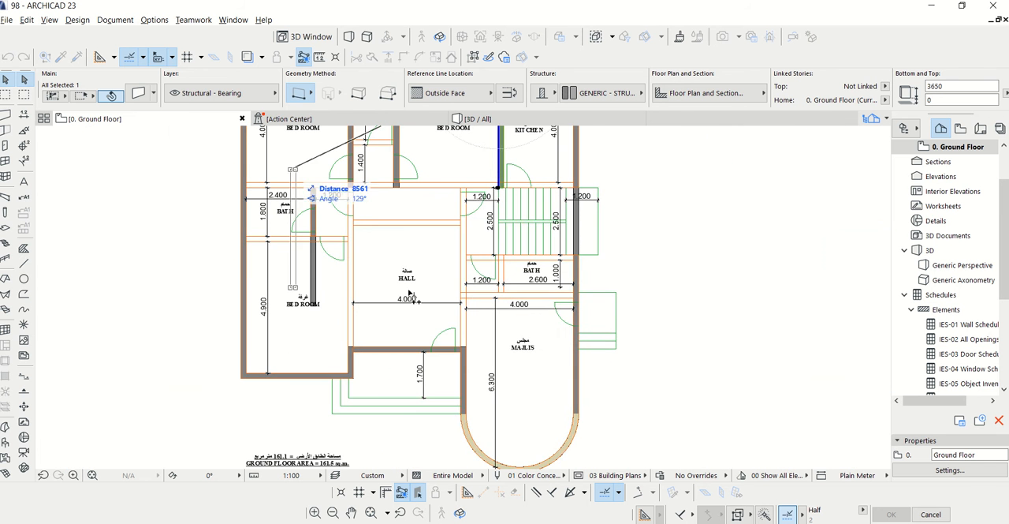
{"action": "scroll", "coordinate": [469, 206], "scroll_direction": "up", "scroll_amount": 5}
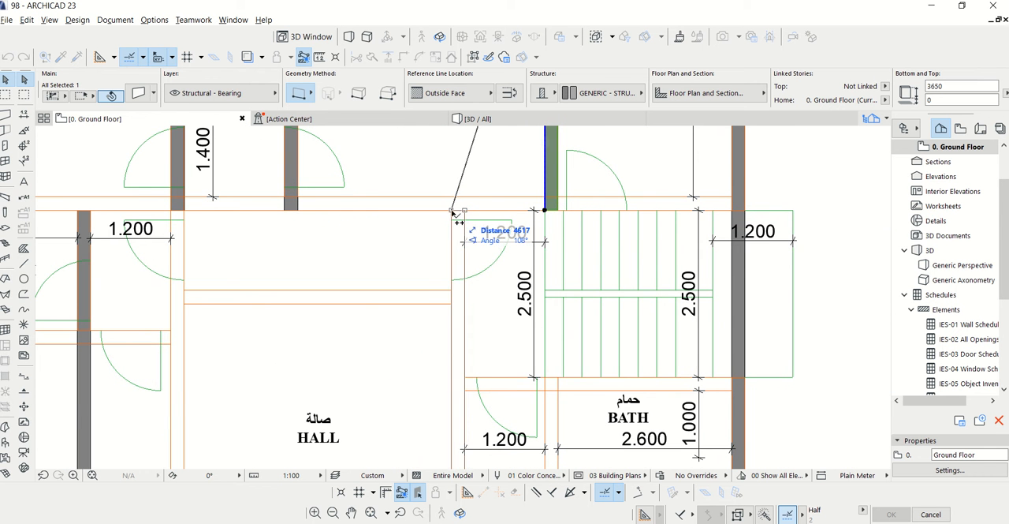
{"action": "scroll", "coordinate": [422, 171], "scroll_direction": "down", "scroll_amount": 4}
{"action": "scroll", "coordinate": [467, 236], "scroll_direction": "up", "scroll_amount": 6}
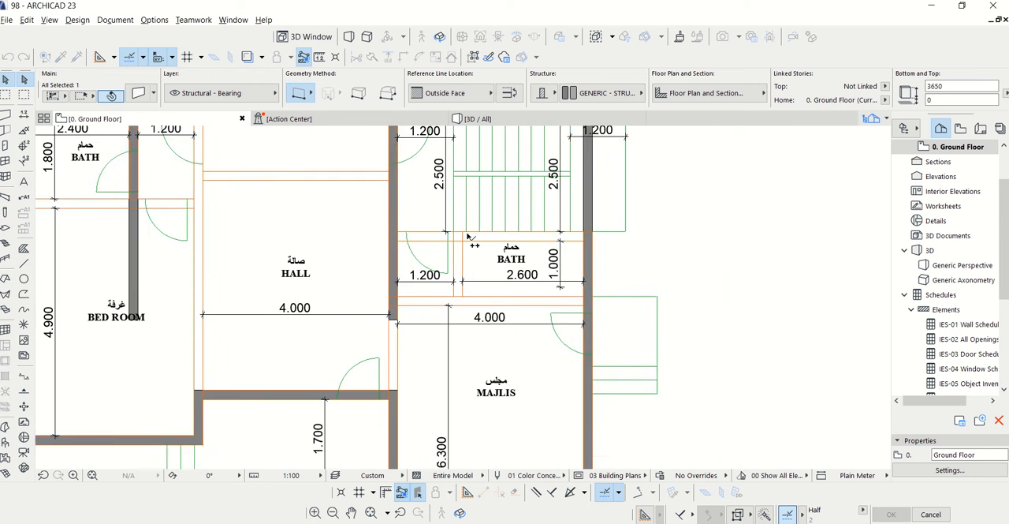
{"action": "left_click", "coordinate": [442, 231]}
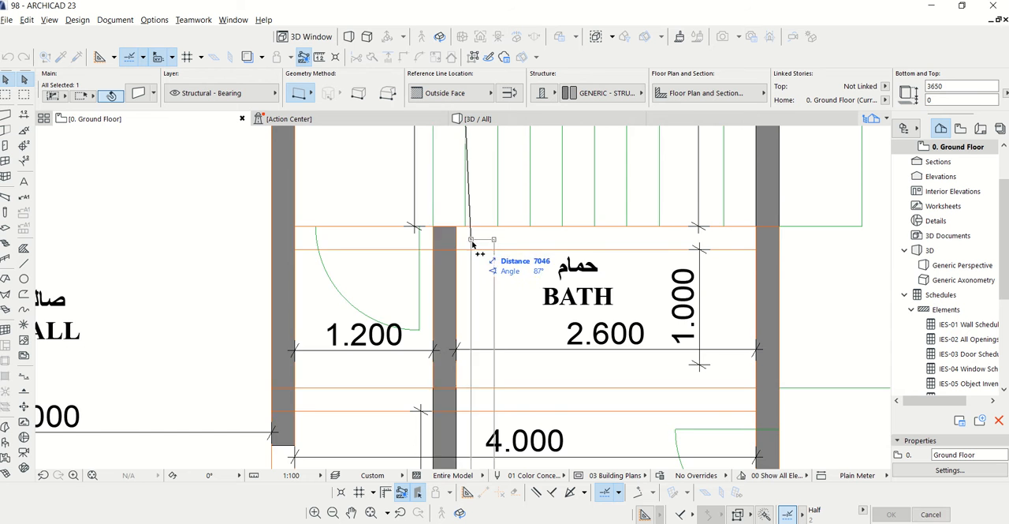
{"action": "scroll", "coordinate": [489, 237], "scroll_direction": "down", "scroll_amount": 5}
{"action": "key", "text": "Escape"}
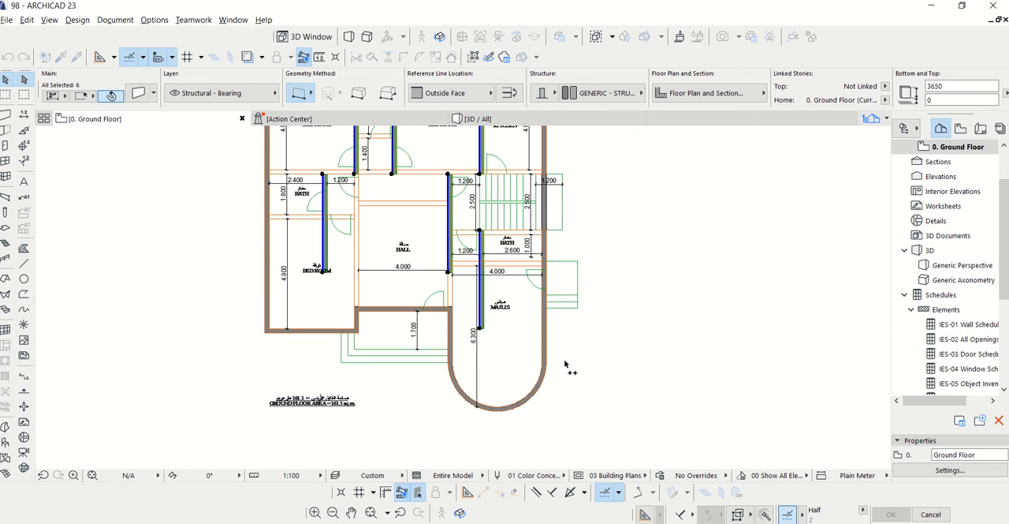
{"action": "scroll", "coordinate": [489, 374], "scroll_direction": "down", "scroll_amount": 2}
{"action": "scroll", "coordinate": [414, 172], "scroll_direction": "up", "scroll_amount": 4}
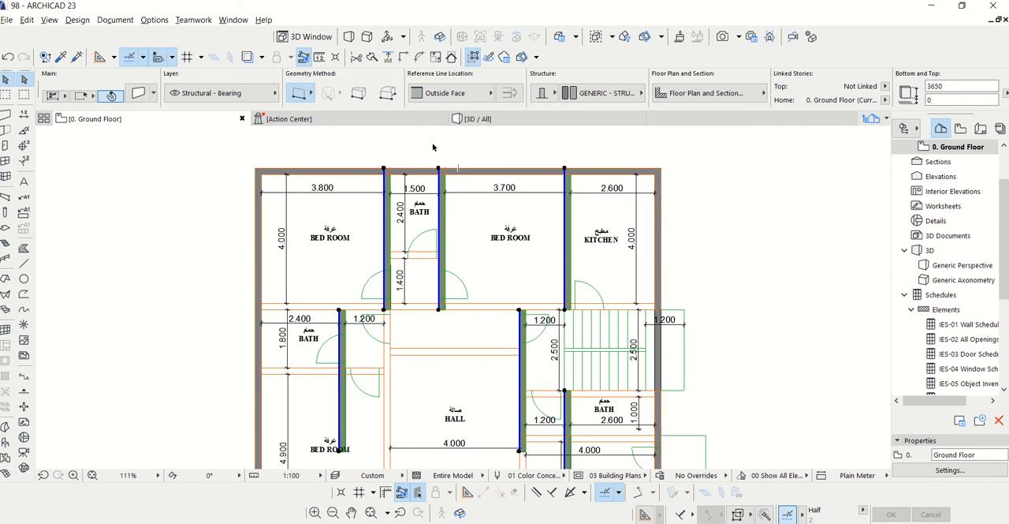
{"action": "key", "text": "Escape"}
{"action": "scroll", "coordinate": [498, 217], "scroll_direction": "down", "scroll_amount": 2}
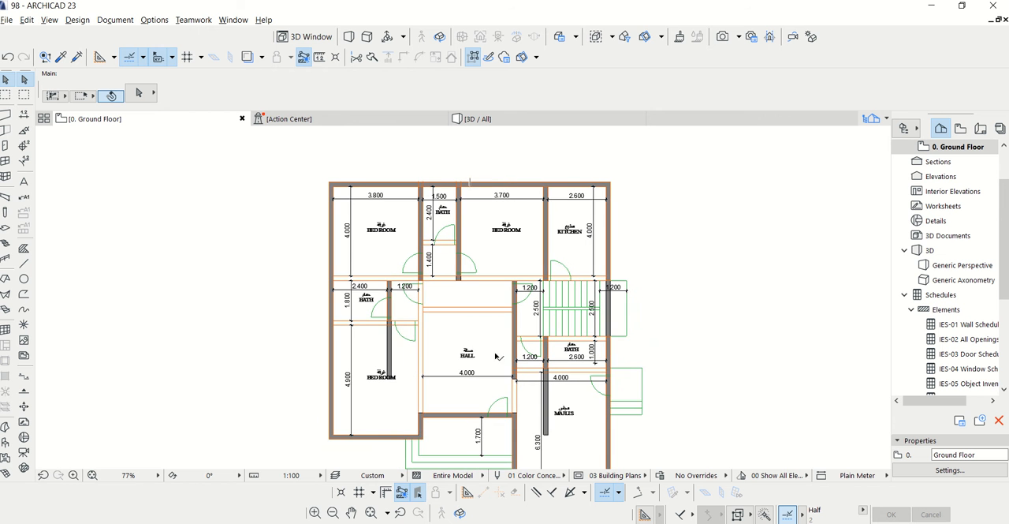
Use Drag Multiple Copies to copy the top outer wall onto the line below the bedrooms and kitchen and the upper bath's lower wall
{"action": "scroll", "coordinate": [422, 245], "scroll_direction": "up", "scroll_amount": 3}
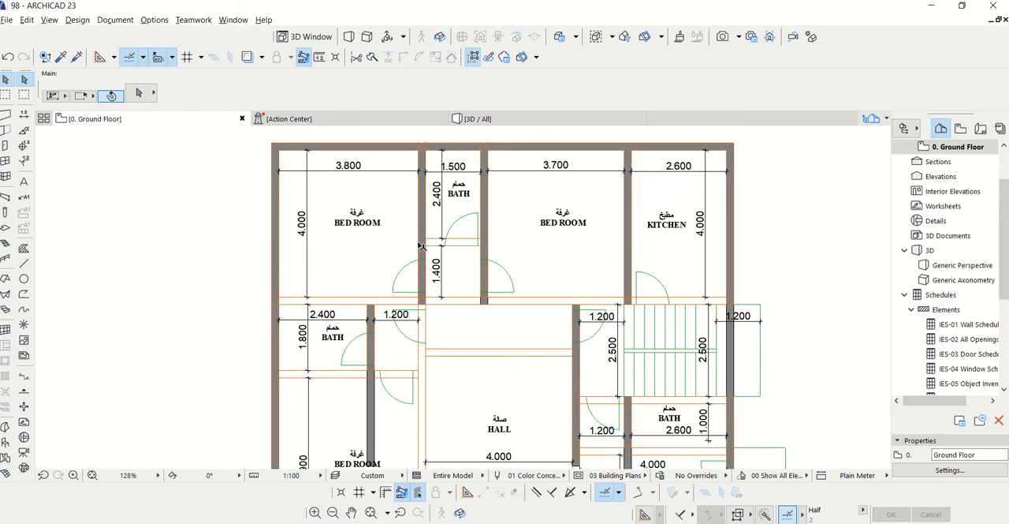
{"action": "scroll", "coordinate": [441, 242], "scroll_direction": "up", "scroll_amount": 3}
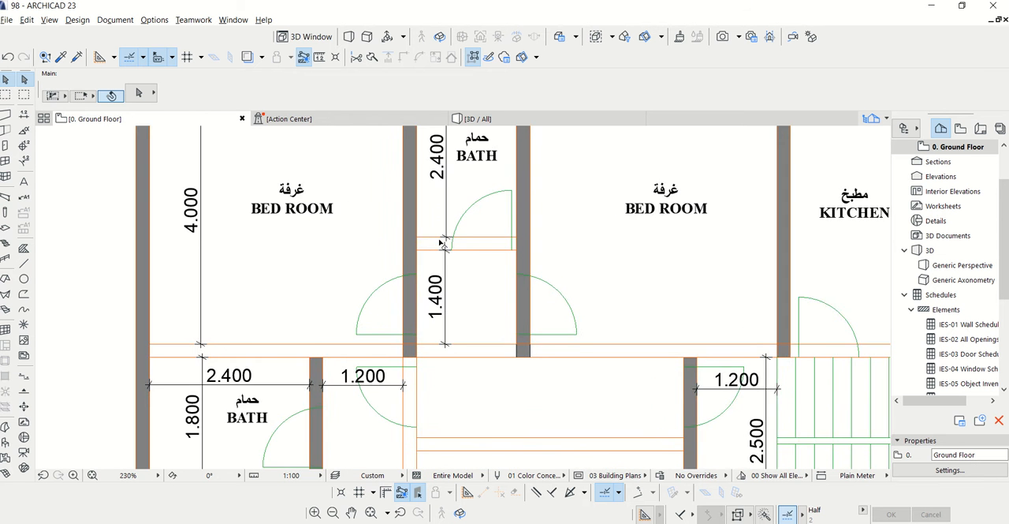
{"action": "scroll", "coordinate": [442, 243], "scroll_direction": "down", "scroll_amount": 4}
{"action": "scroll", "coordinate": [302, 172], "scroll_direction": "up", "scroll_amount": 4}
{"action": "left_click", "coordinate": [304, 166]}
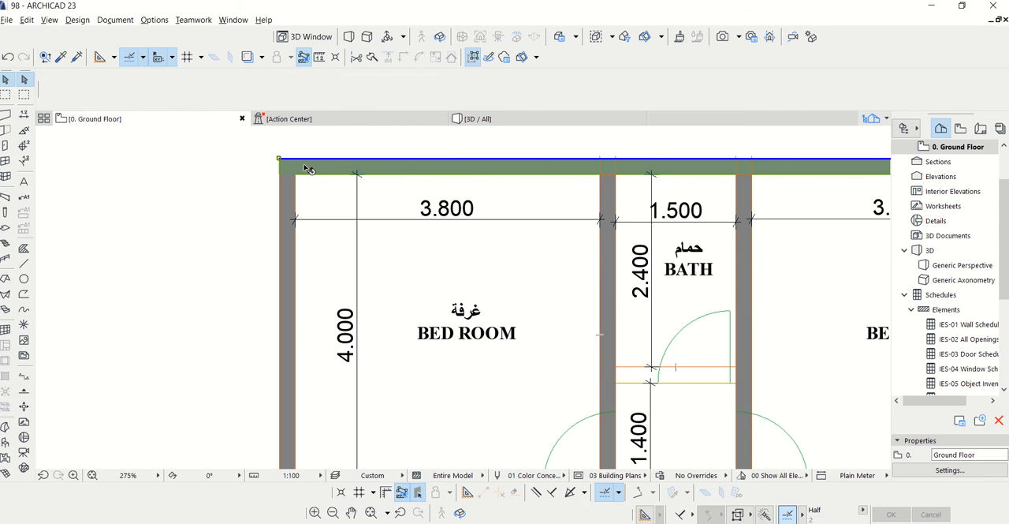
{"action": "right_click", "coordinate": [305, 166]}
{"action": "mouse_move", "coordinate": [332, 290]}
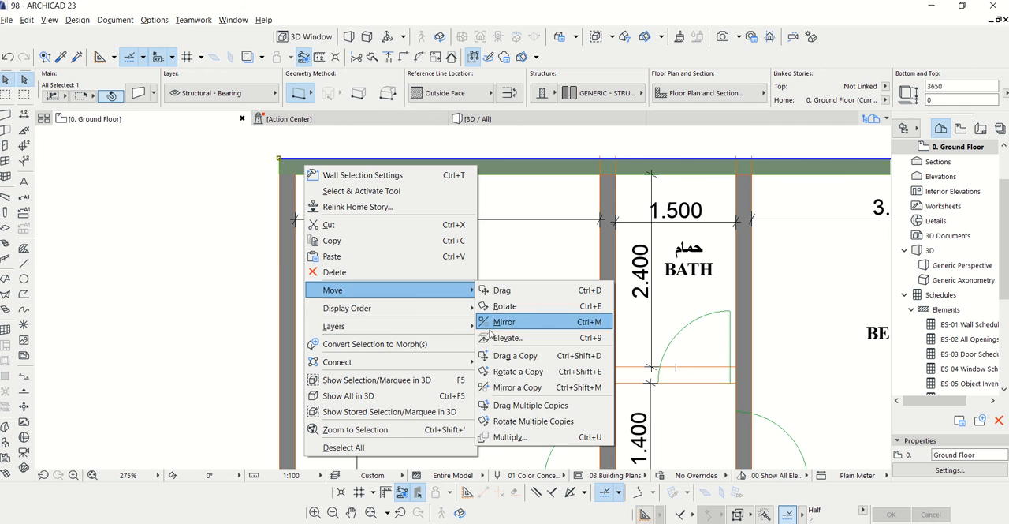
{"action": "left_click", "coordinate": [521, 404]}
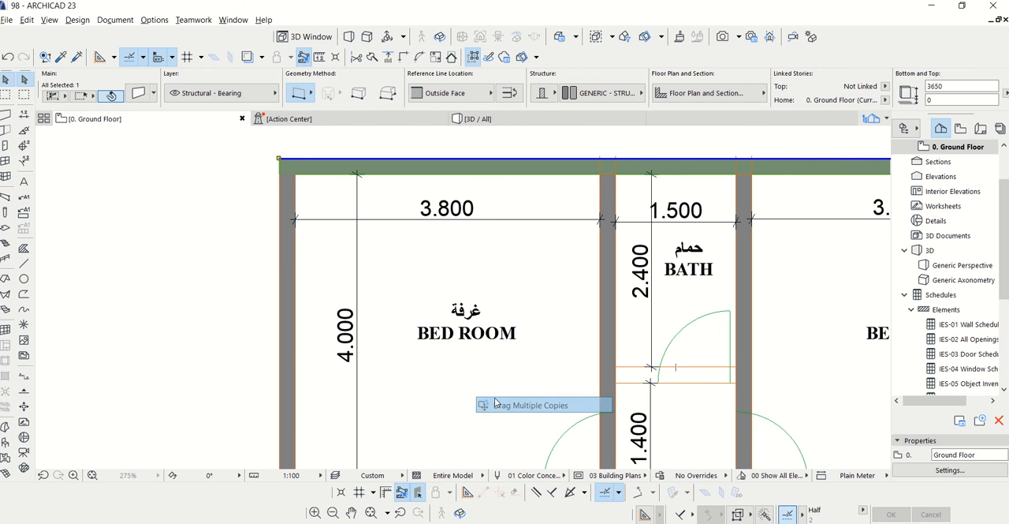
{"action": "left_click", "coordinate": [280, 158]}
{"action": "scroll", "coordinate": [283, 165], "scroll_direction": "down", "scroll_amount": 3}
{"action": "scroll", "coordinate": [298, 298], "scroll_direction": "up", "scroll_amount": 3}
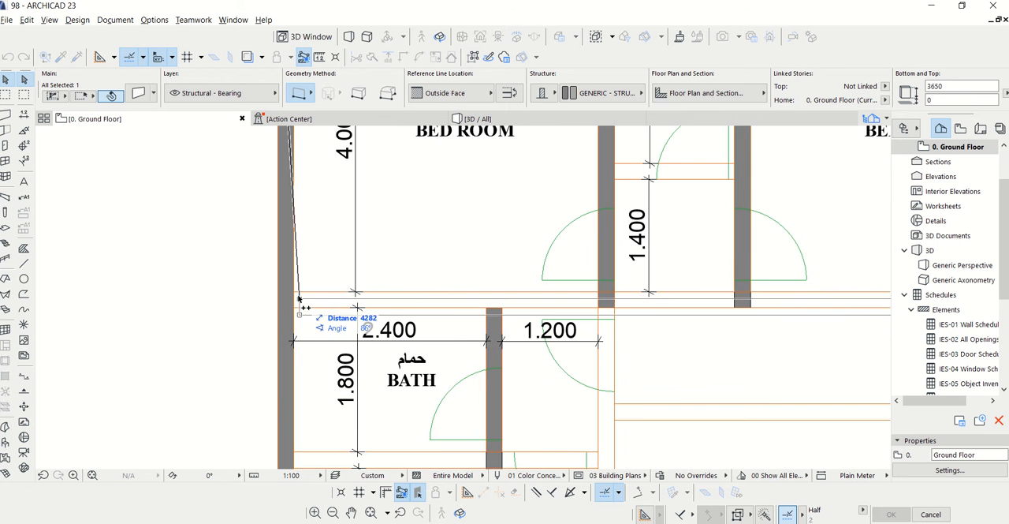
{"action": "scroll", "coordinate": [292, 386], "scroll_direction": "down", "scroll_amount": 2}
{"action": "scroll", "coordinate": [552, 197], "scroll_direction": "up", "scroll_amount": 4}
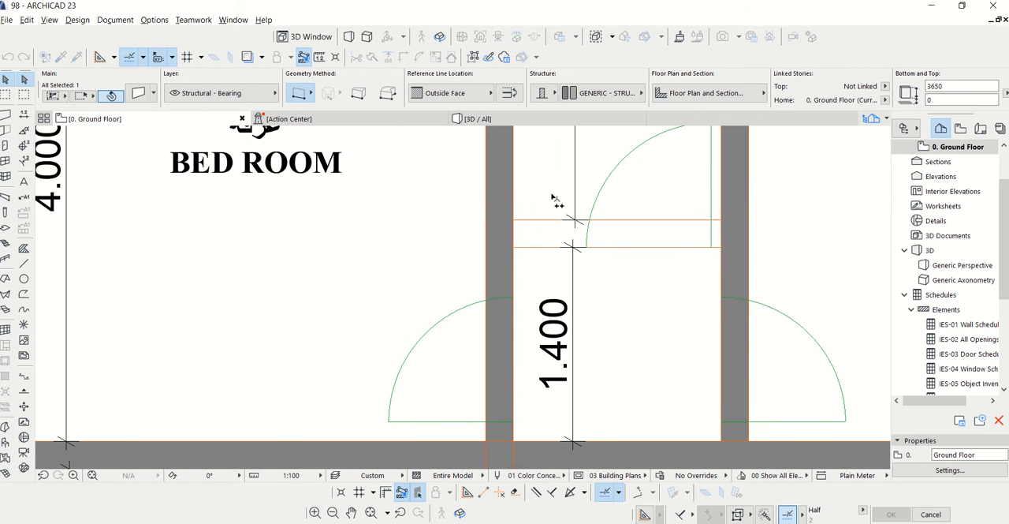
{"action": "scroll", "coordinate": [462, 170], "scroll_direction": "down", "scroll_amount": 3}
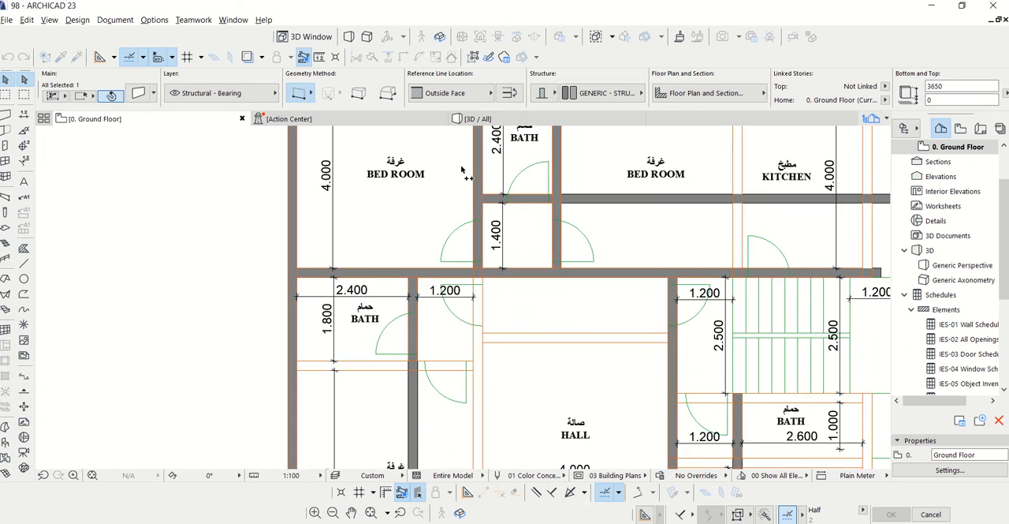
Place further copies of the horizontal wall across the top of the hall and along the lower side of the left bath
{"action": "scroll", "coordinate": [462, 170], "scroll_direction": "down", "scroll_amount": 2}
{"action": "scroll", "coordinate": [500, 297], "scroll_direction": "up", "scroll_amount": 3}
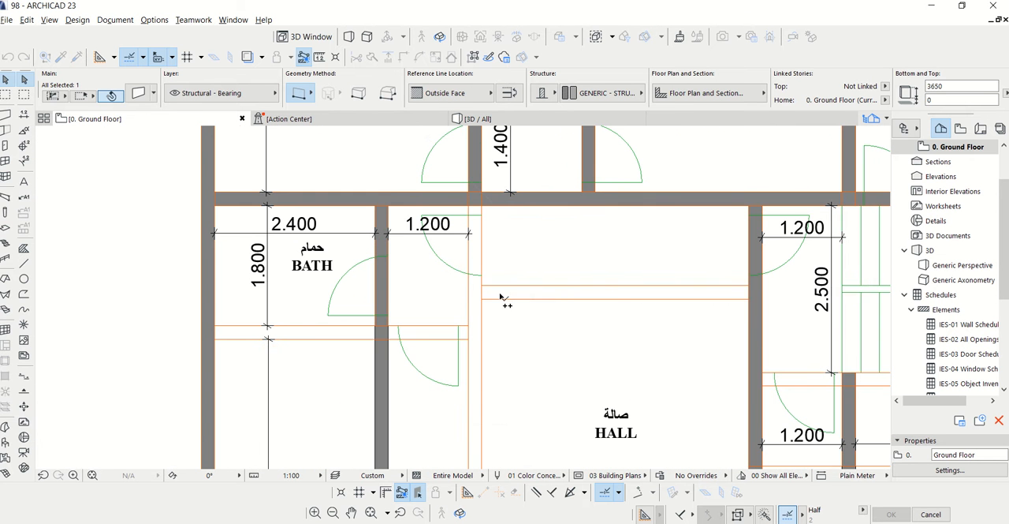
{"action": "scroll", "coordinate": [483, 289], "scroll_direction": "down", "scroll_amount": 3}
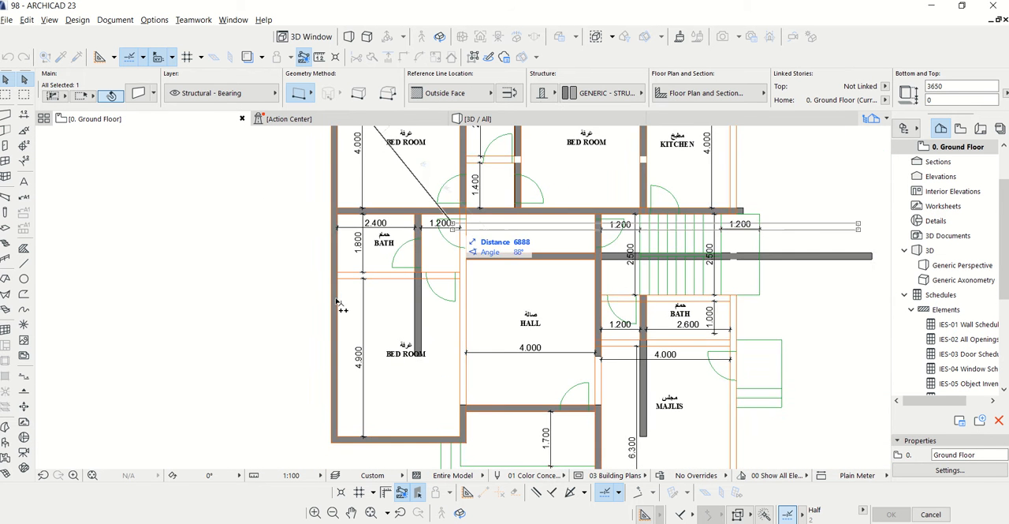
{"action": "scroll", "coordinate": [342, 272], "scroll_direction": "up", "scroll_amount": 3}
{"action": "scroll", "coordinate": [307, 226], "scroll_direction": "down", "scroll_amount": 3}
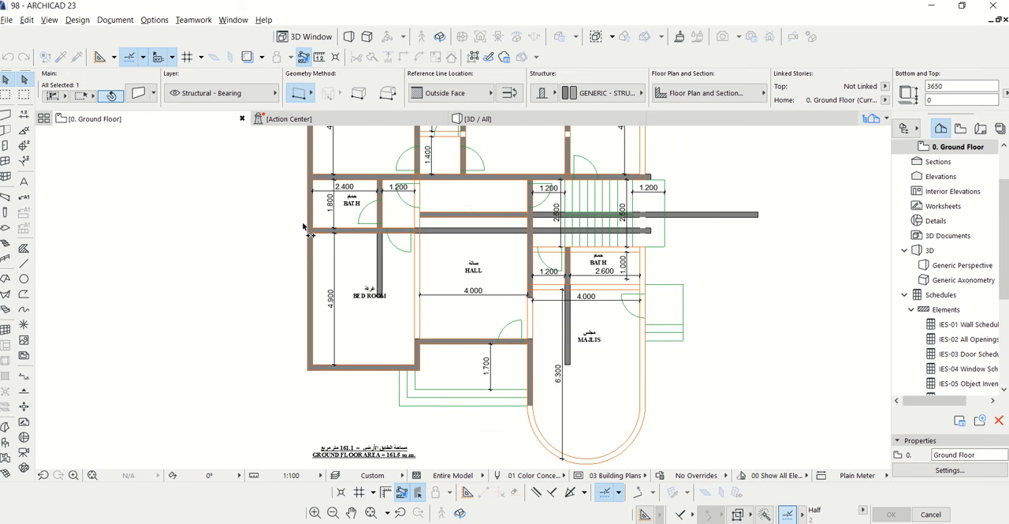
Place horizontal wall copies above and below the bath next to the majlis, finish copying and deselect the walls
{"action": "scroll", "coordinate": [564, 295], "scroll_direction": "up", "scroll_amount": 3}
{"action": "scroll", "coordinate": [565, 296], "scroll_direction": "up", "scroll_amount": 2}
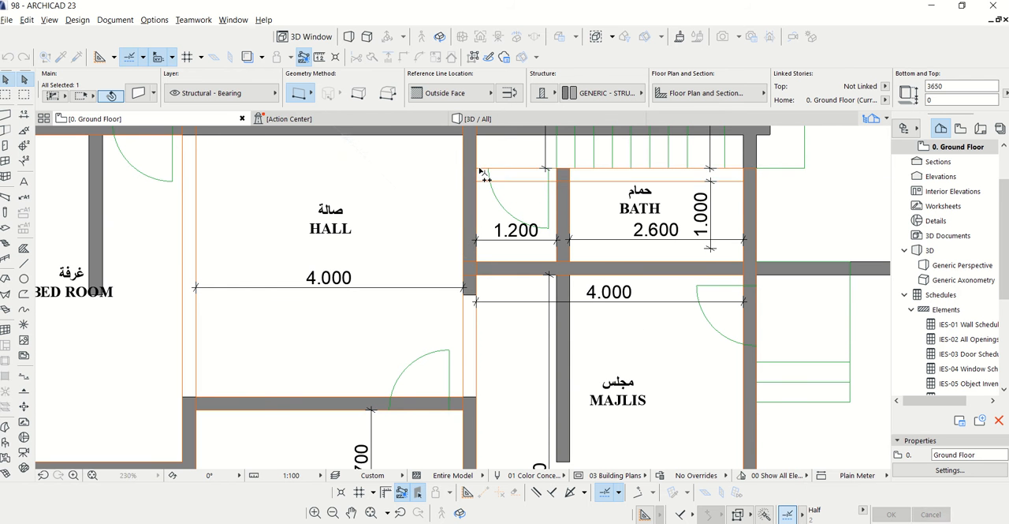
{"action": "scroll", "coordinate": [483, 170], "scroll_direction": "down", "scroll_amount": 3}
{"action": "scroll", "coordinate": [489, 317], "scroll_direction": "down", "scroll_amount": 2}
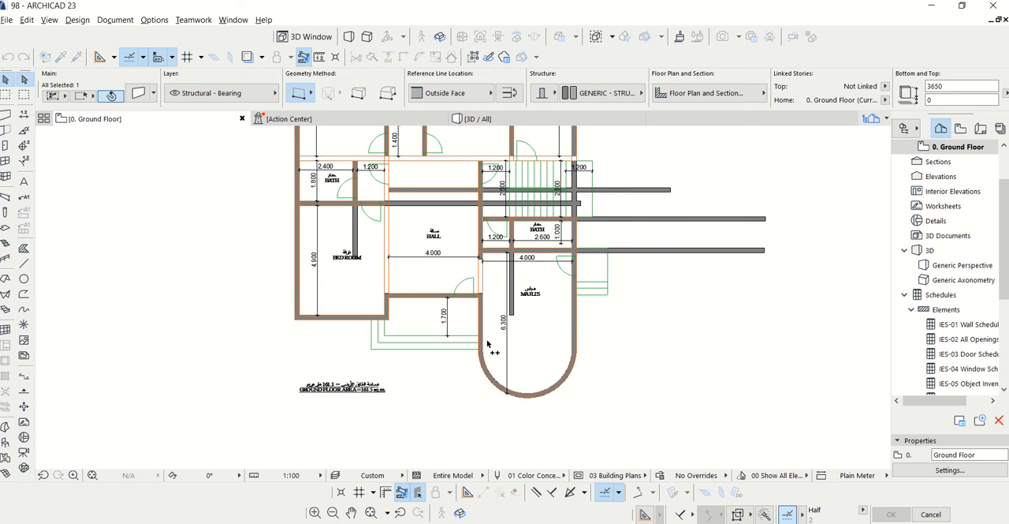
{"action": "left_click", "coordinate": [488, 280]}
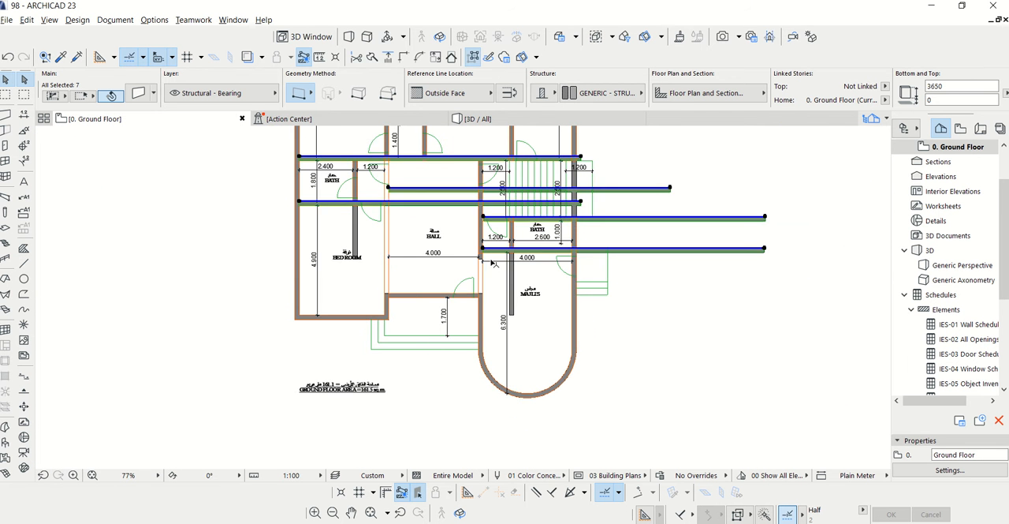
{"action": "scroll", "coordinate": [484, 347], "scroll_direction": "up", "scroll_amount": 3}
{"action": "left_click", "coordinate": [466, 306]}
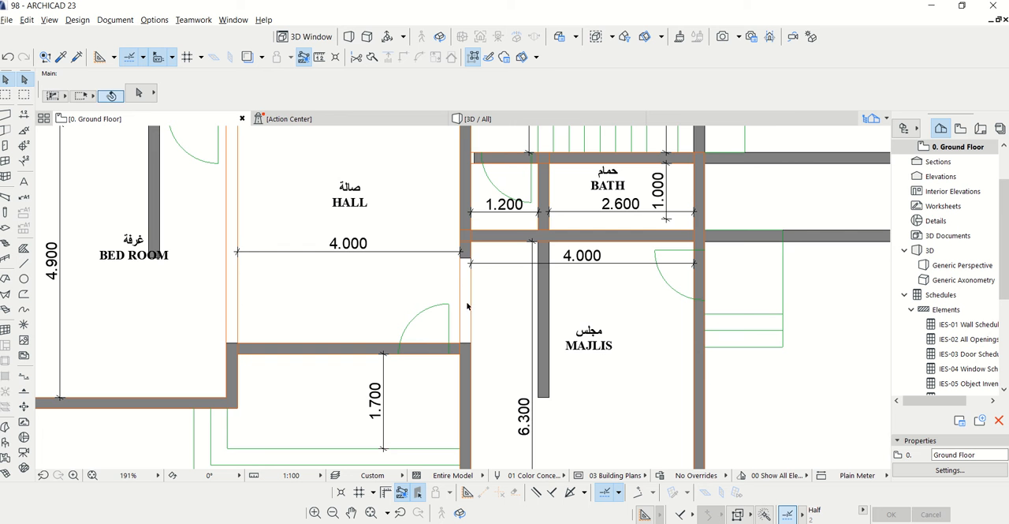
Stretch the hall's stair-side partition down to meet the wall at the hall's entrance side
{"action": "left_click", "coordinate": [466, 255]}
{"action": "left_click", "coordinate": [462, 258]}
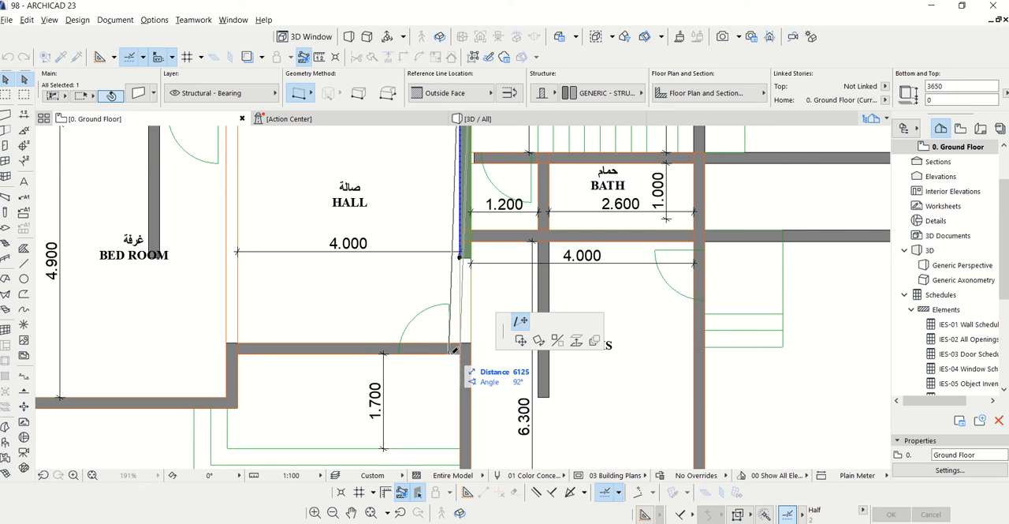
{"action": "scroll", "coordinate": [453, 351], "scroll_direction": "up", "scroll_amount": 3}
{"action": "left_click", "coordinate": [474, 326]}
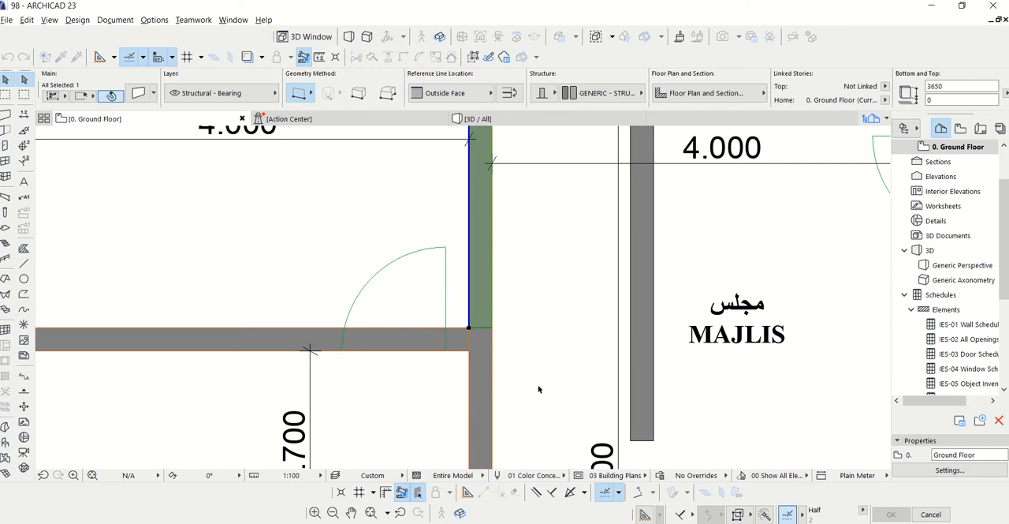
{"action": "scroll", "coordinate": [538, 387], "scroll_direction": "down", "scroll_amount": 6}
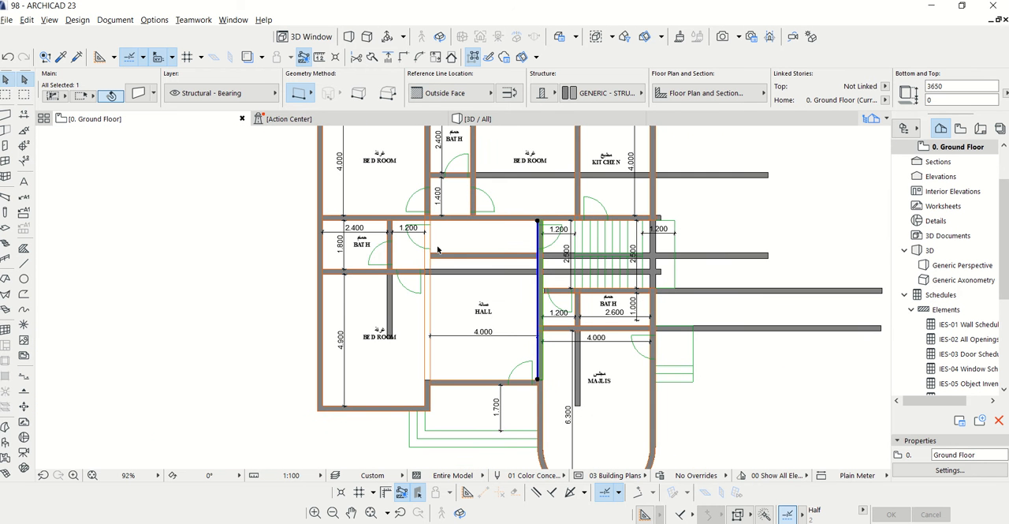
Shorten the vertical wall of the 2.400 wide bath so it ends at the bath's lower wall
{"action": "scroll", "coordinate": [395, 339], "scroll_direction": "up", "scroll_amount": 3}
{"action": "left_click", "coordinate": [397, 329]}
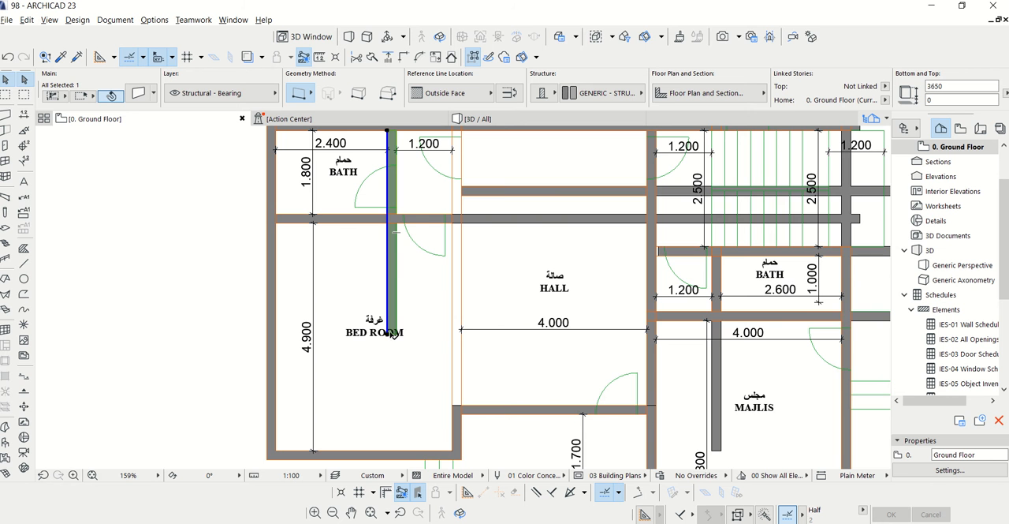
{"action": "left_click", "coordinate": [392, 334]}
{"action": "scroll", "coordinate": [389, 223], "scroll_direction": "up", "scroll_amount": 3}
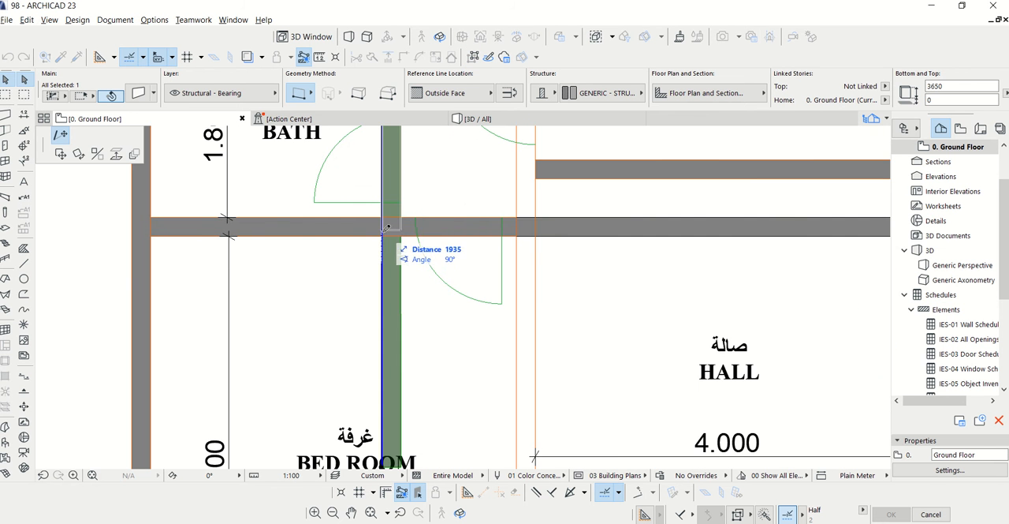
{"action": "left_click", "coordinate": [389, 229]}
{"action": "scroll", "coordinate": [439, 197], "scroll_direction": "down", "scroll_amount": 5}
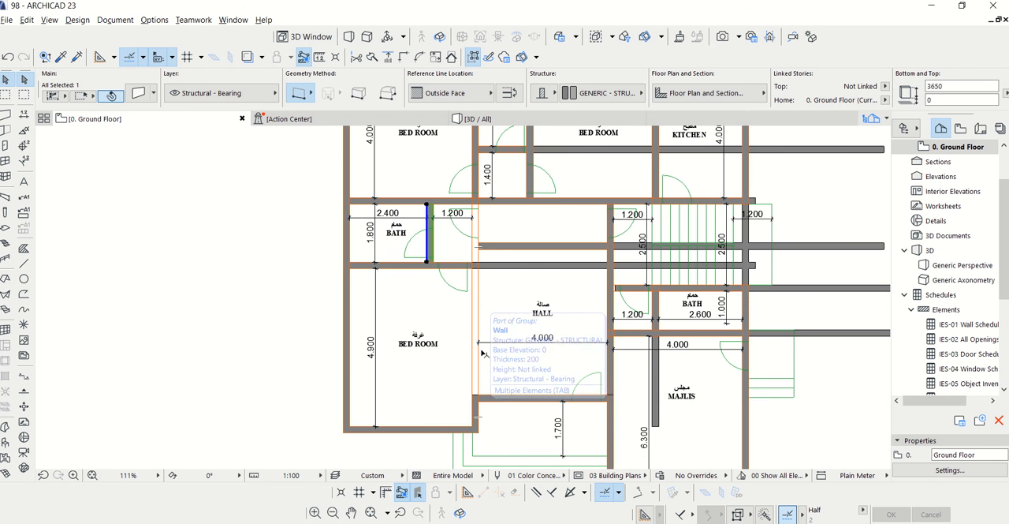
Stretch the partition between the bedrooms and hall down to the corner with the entrance-side wall
{"action": "scroll", "coordinate": [474, 195], "scroll_direction": "up", "scroll_amount": 3}
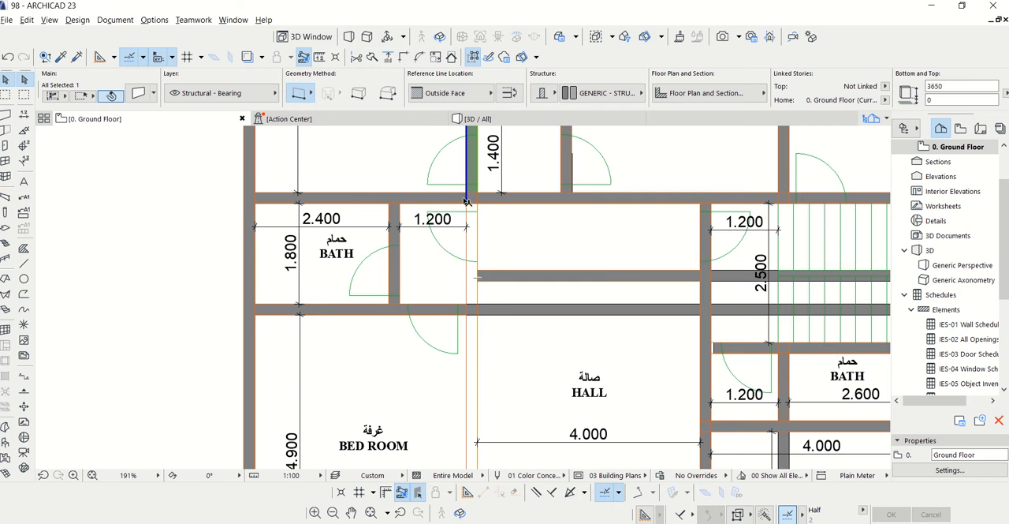
{"action": "left_click", "coordinate": [467, 200]}
{"action": "scroll", "coordinate": [465, 261], "scroll_direction": "down", "scroll_amount": 3}
{"action": "scroll", "coordinate": [459, 309], "scroll_direction": "up", "scroll_amount": 5}
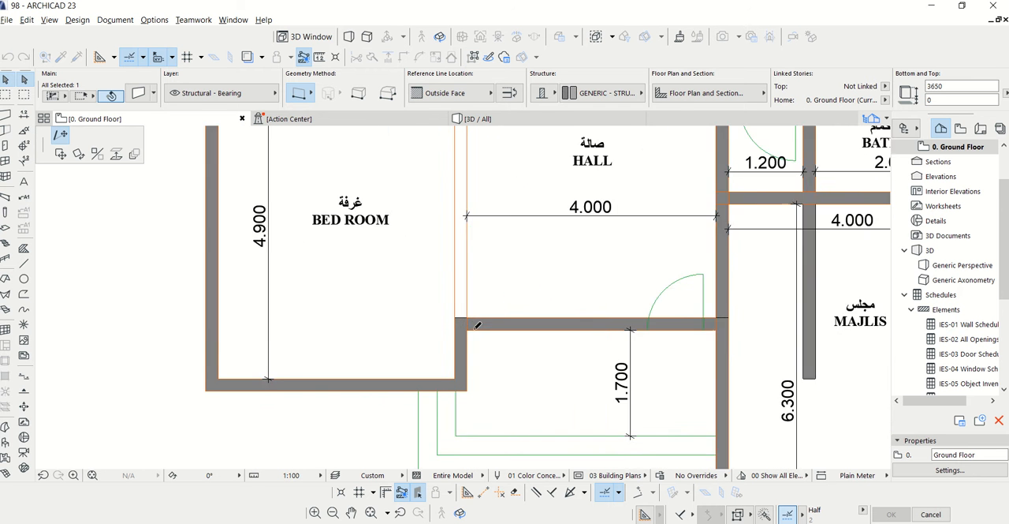
{"action": "left_click", "coordinate": [459, 310]}
{"action": "scroll", "coordinate": [459, 309], "scroll_direction": "down", "scroll_amount": 3}
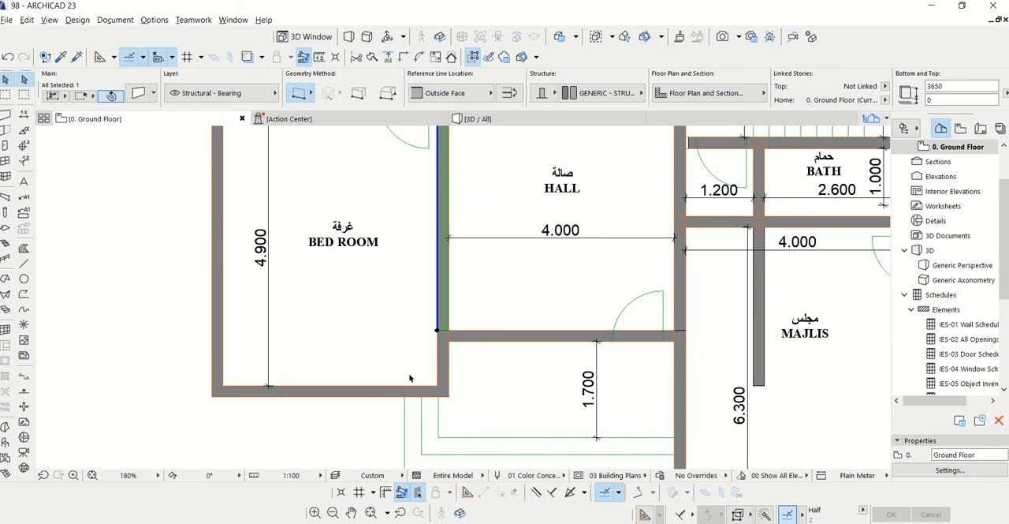
Extend the wall above the bath next to the majlis to the hall's stair-side partition and deselect it
{"action": "scroll", "coordinate": [563, 249], "scroll_direction": "up", "scroll_amount": 5}
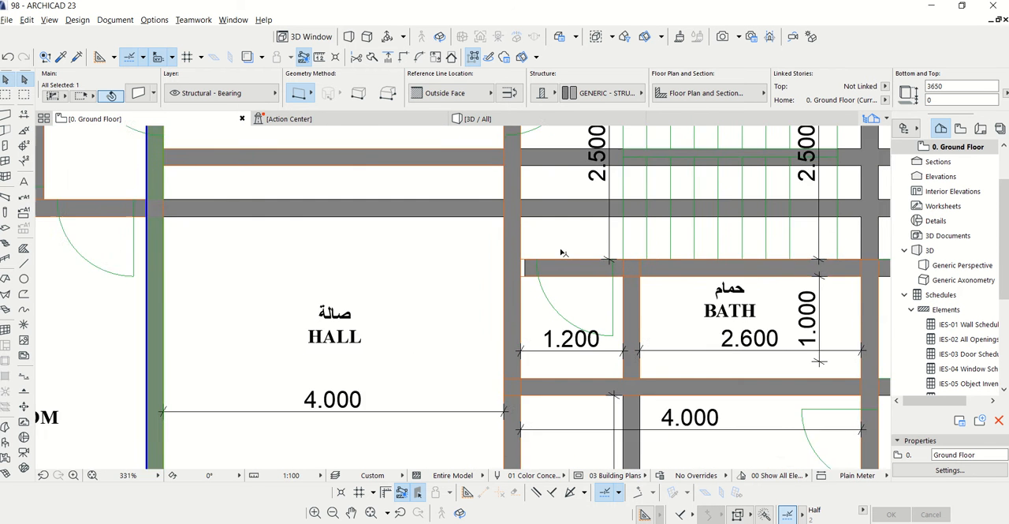
{"action": "scroll", "coordinate": [522, 262], "scroll_direction": "up", "scroll_amount": 3}
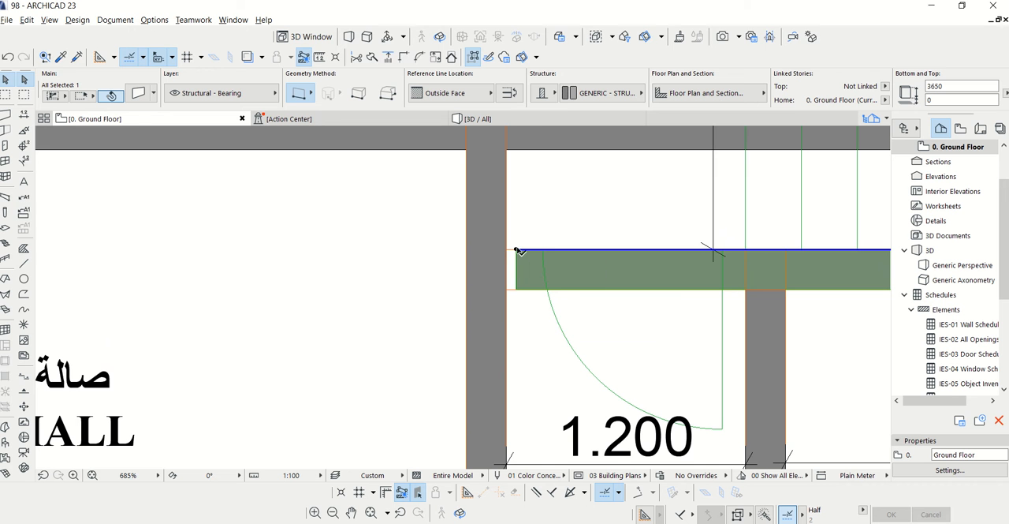
{"action": "left_click", "coordinate": [518, 250]}
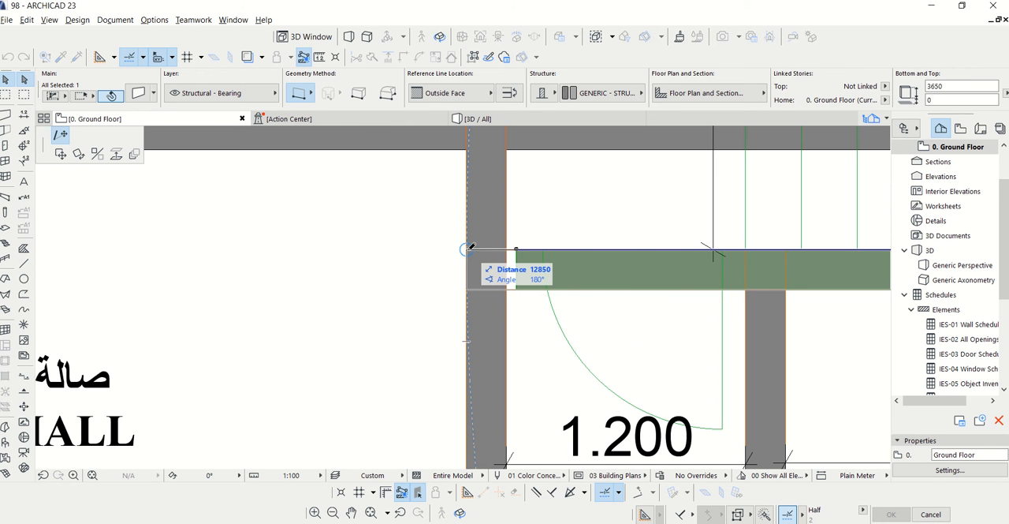
{"action": "left_click", "coordinate": [468, 249]}
{"action": "scroll", "coordinate": [502, 252], "scroll_direction": "down", "scroll_amount": 5}
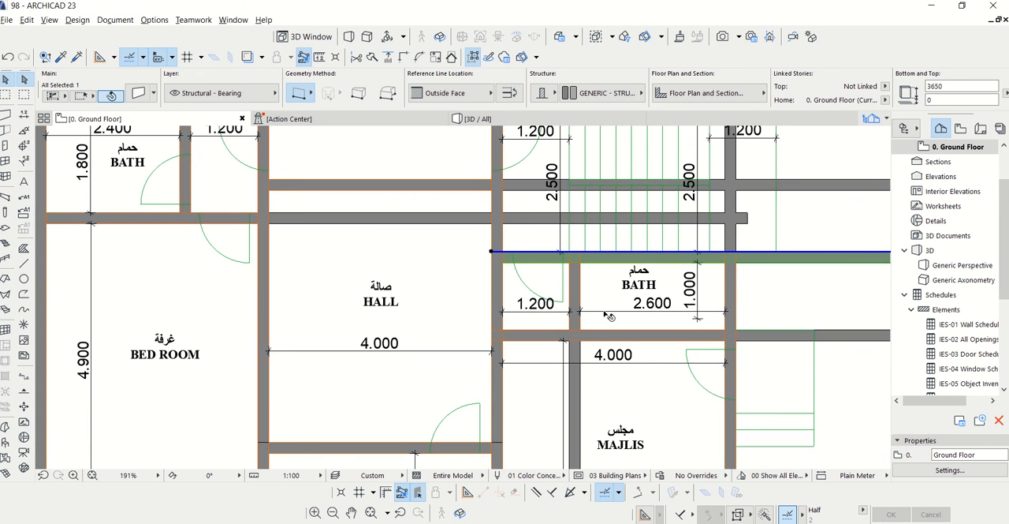
{"action": "scroll", "coordinate": [572, 333], "scroll_direction": "down", "scroll_amount": 1}
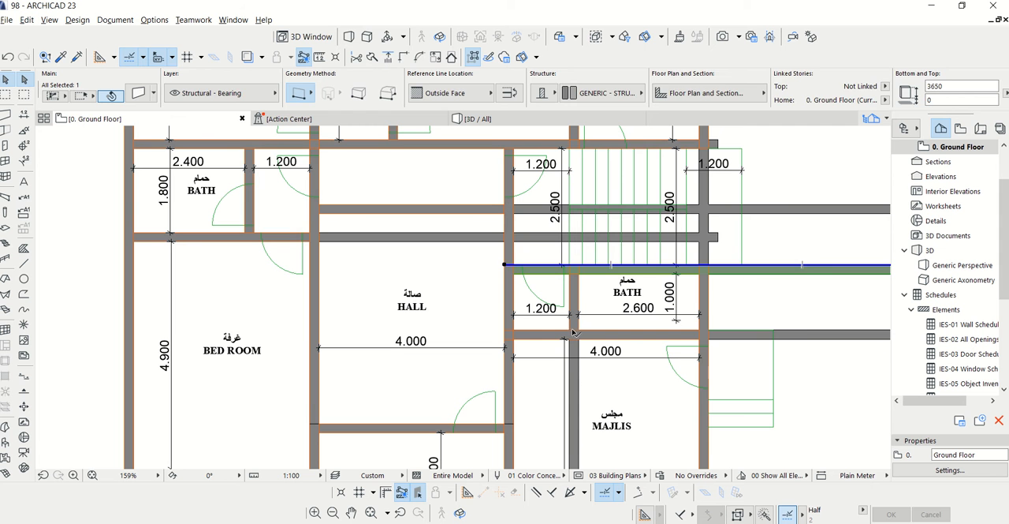
{"action": "key", "text": "Escape"}
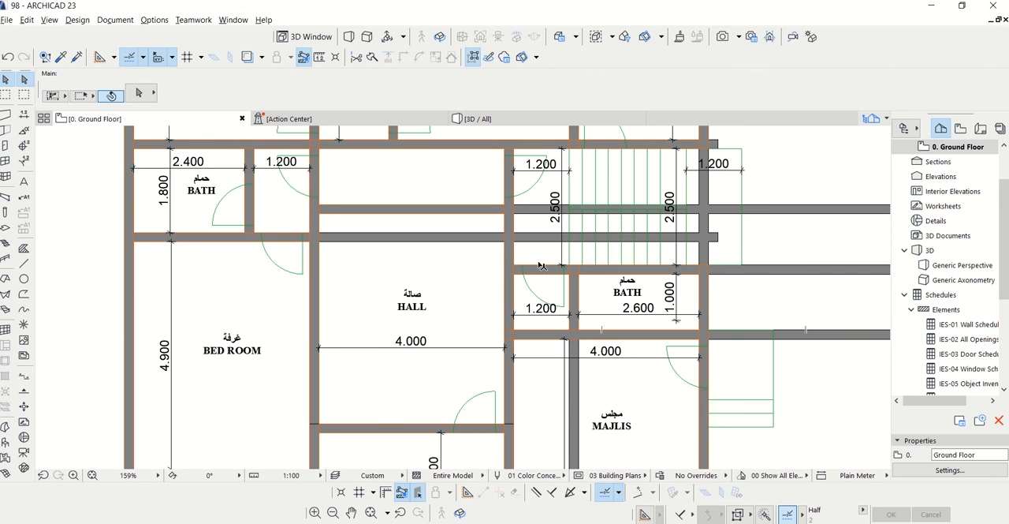
Trim the bath partition's excess running into the majlis, using the plan line under the bath as the cutting edge
{"action": "scroll", "coordinate": [542, 265], "scroll_direction": "down", "scroll_amount": 2}
{"action": "scroll", "coordinate": [550, 300], "scroll_direction": "up", "scroll_amount": 2}
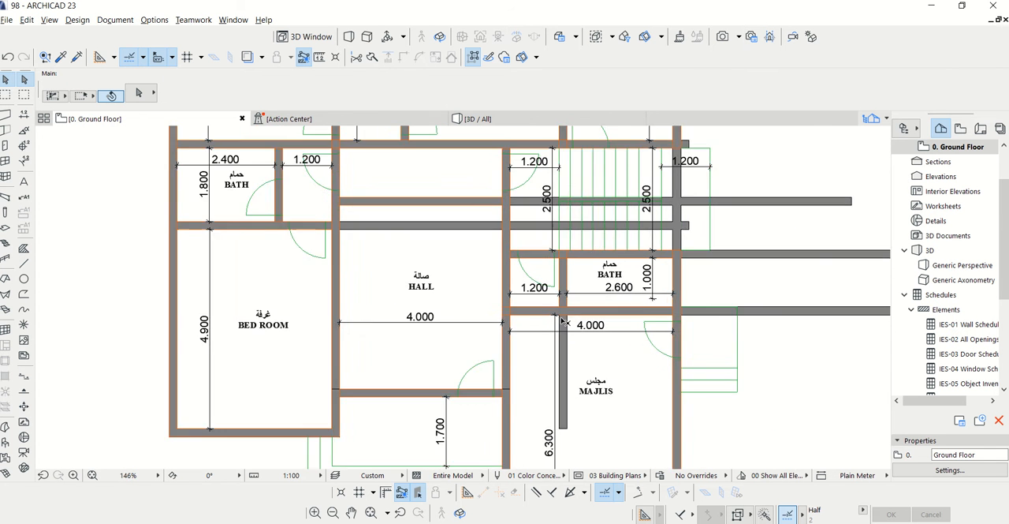
{"action": "left_click", "coordinate": [547, 315]}
{"action": "scroll", "coordinate": [536, 313], "scroll_direction": "down", "scroll_amount": 1}
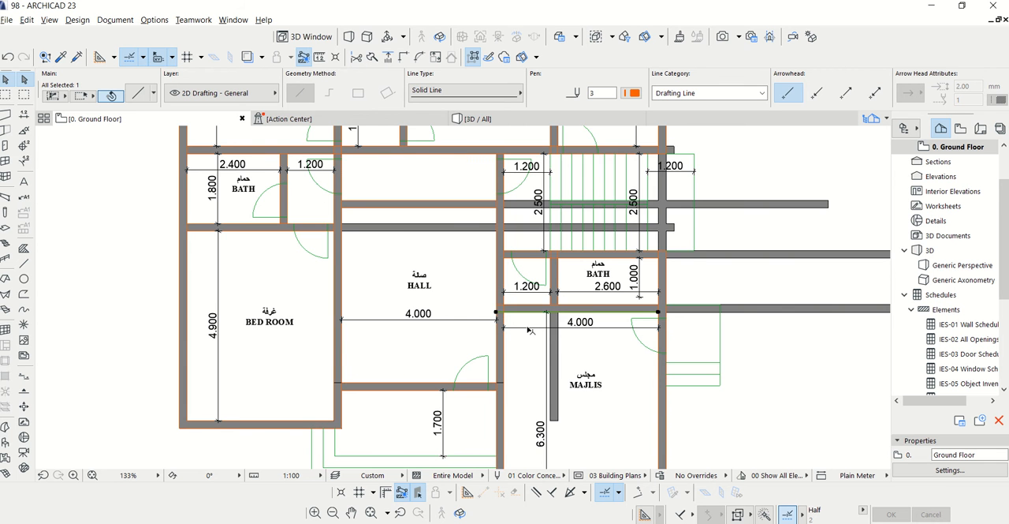
{"action": "scroll", "coordinate": [529, 330], "scroll_direction": "up", "scroll_amount": 3}
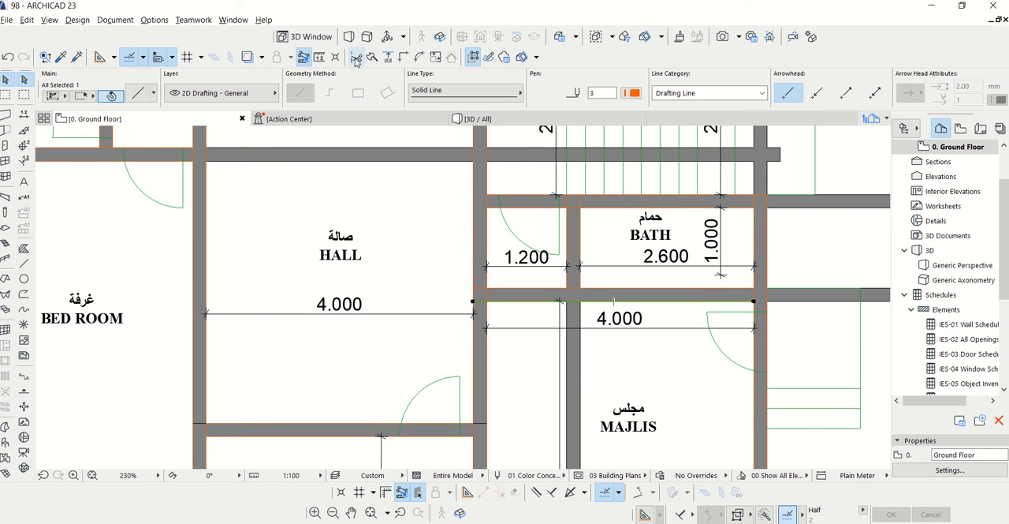
{"action": "scroll", "coordinate": [515, 358], "scroll_direction": "down", "scroll_amount": 3}
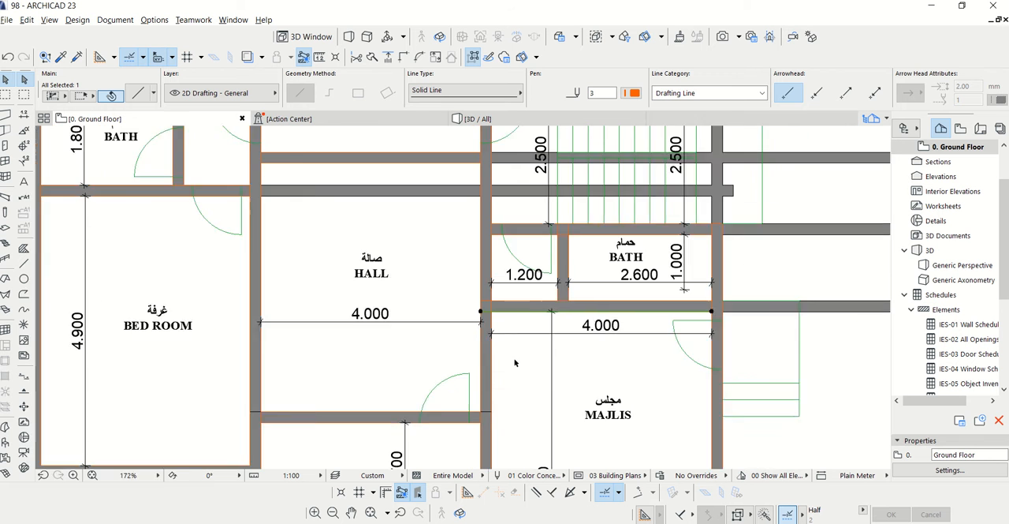
Trim the two horizontal walls crossing the stairs back to the hall's stair-side partition, then deselect the partition
{"action": "scroll", "coordinate": [500, 235], "scroll_direction": "up", "scroll_amount": 3}
{"action": "left_click", "coordinate": [498, 236]}
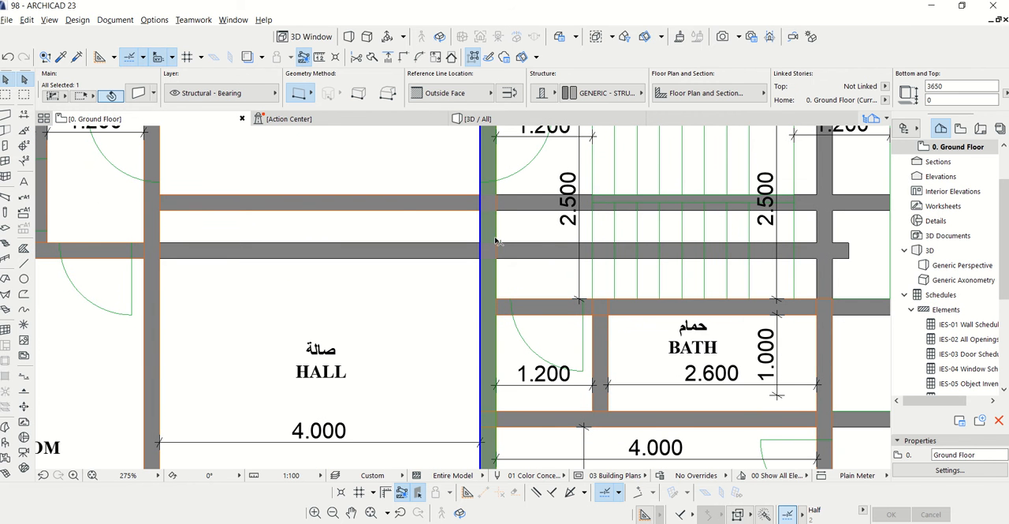
{"action": "left_click", "coordinate": [355, 57]}
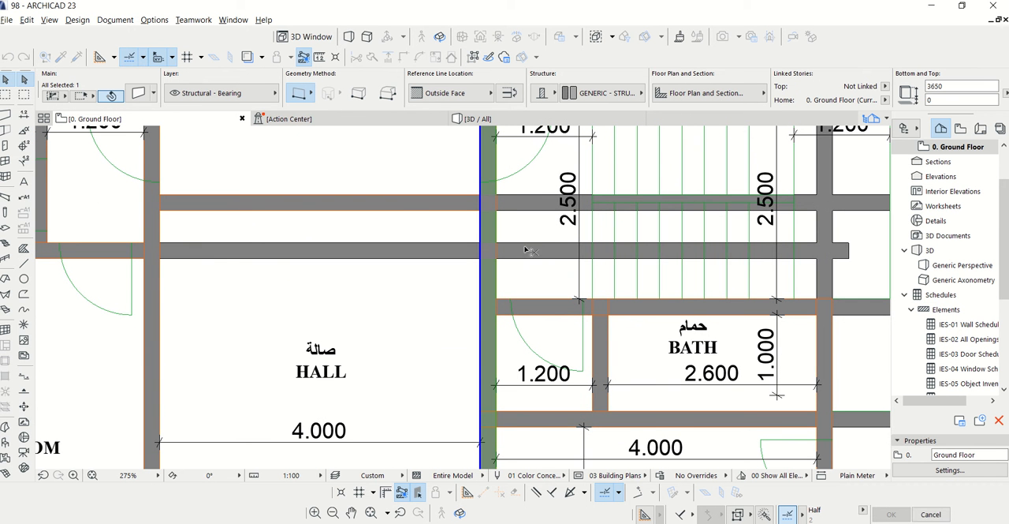
{"action": "left_click", "coordinate": [526, 251]}
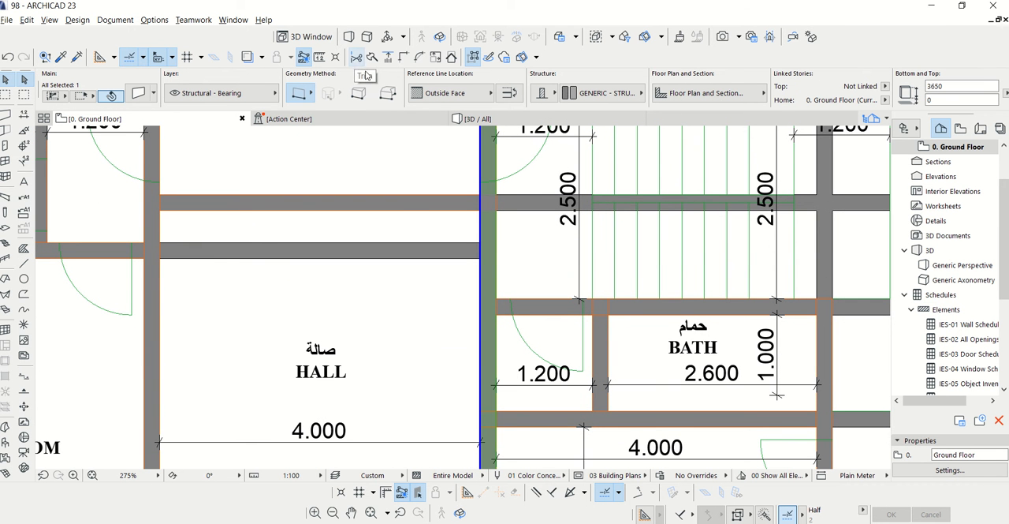
{"action": "scroll", "coordinate": [524, 217], "scroll_direction": "down", "scroll_amount": 2}
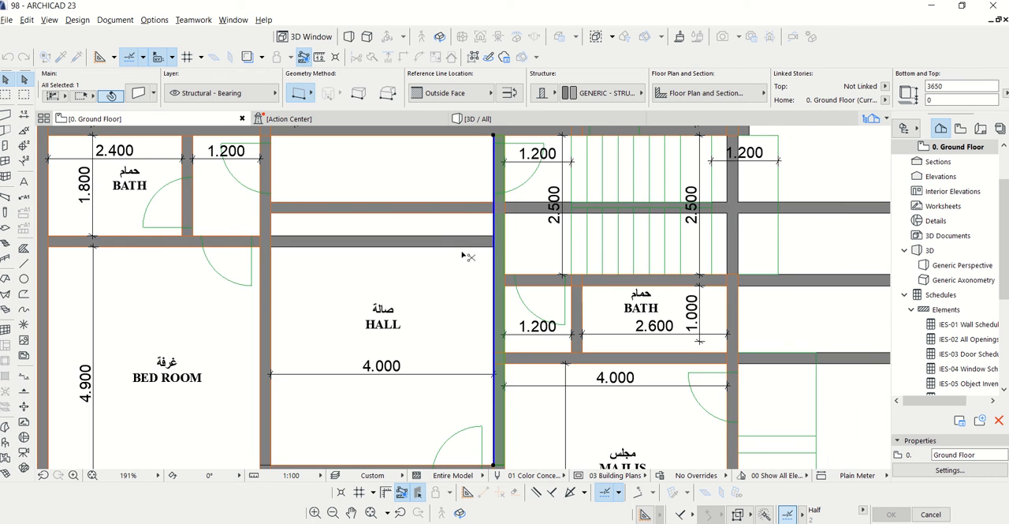
{"action": "left_click", "coordinate": [512, 211]}
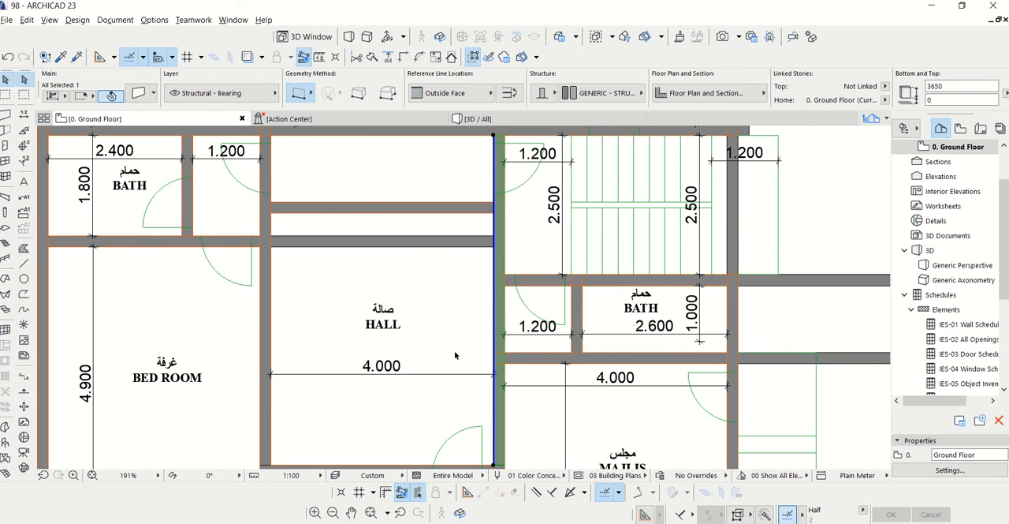
{"action": "scroll", "coordinate": [455, 355], "scroll_direction": "down", "scroll_amount": 1}
{"action": "key", "text": "Escape"}
Trim away the surplus lower wall segment across the hall, using the plan line on the bedroom-side partition, and clear the selection
{"action": "scroll", "coordinate": [312, 267], "scroll_direction": "up", "scroll_amount": 2}
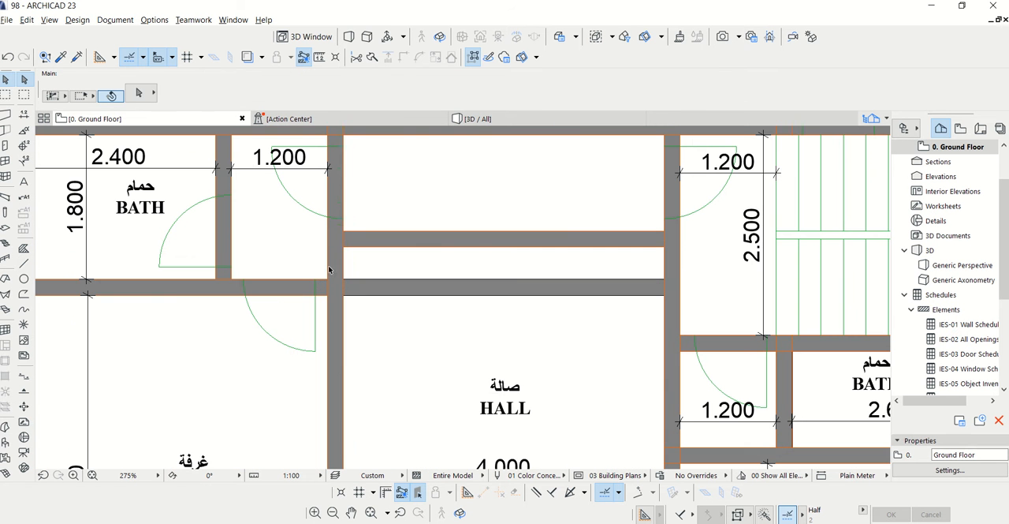
{"action": "left_click", "coordinate": [352, 244]}
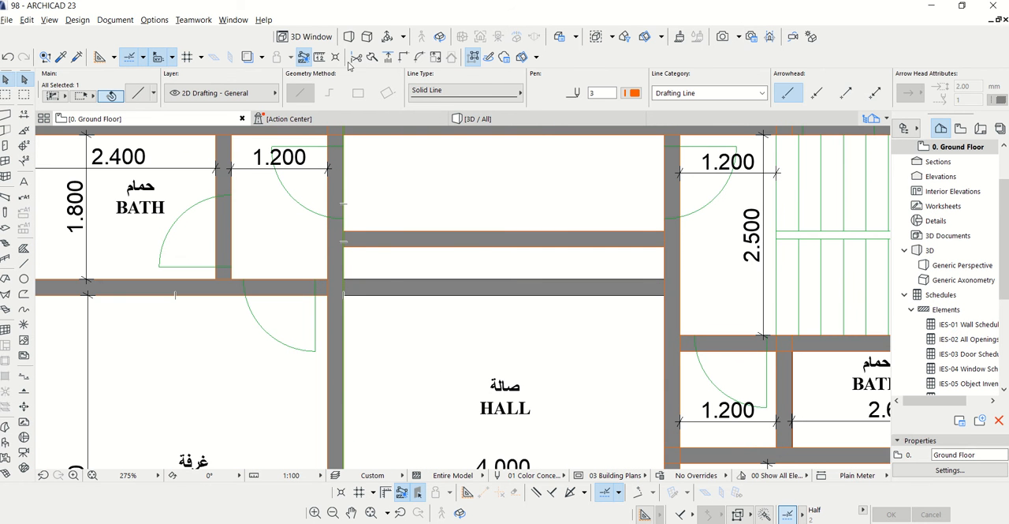
{"action": "key", "text": "Delete"}
{"action": "scroll", "coordinate": [418, 294], "scroll_direction": "down", "scroll_amount": 5}
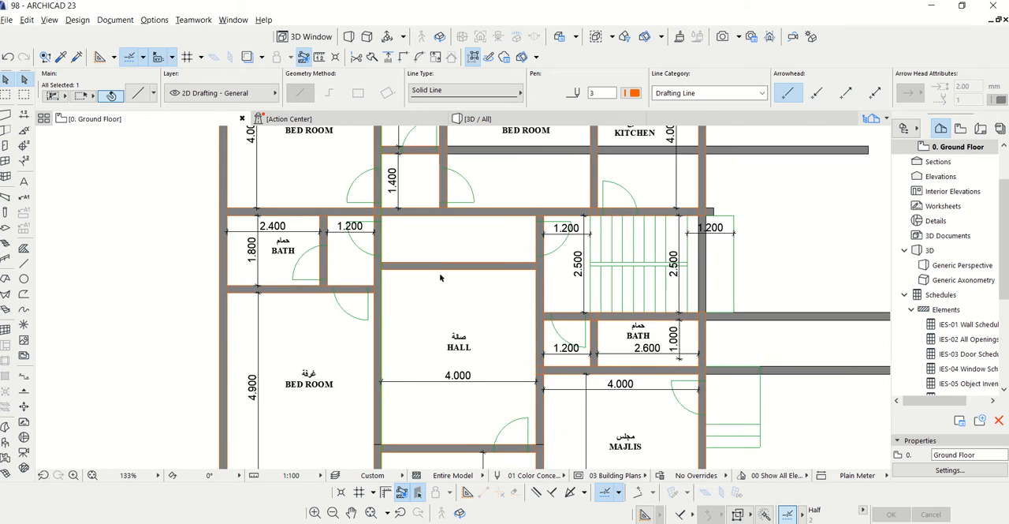
{"action": "key", "text": "Escape"}
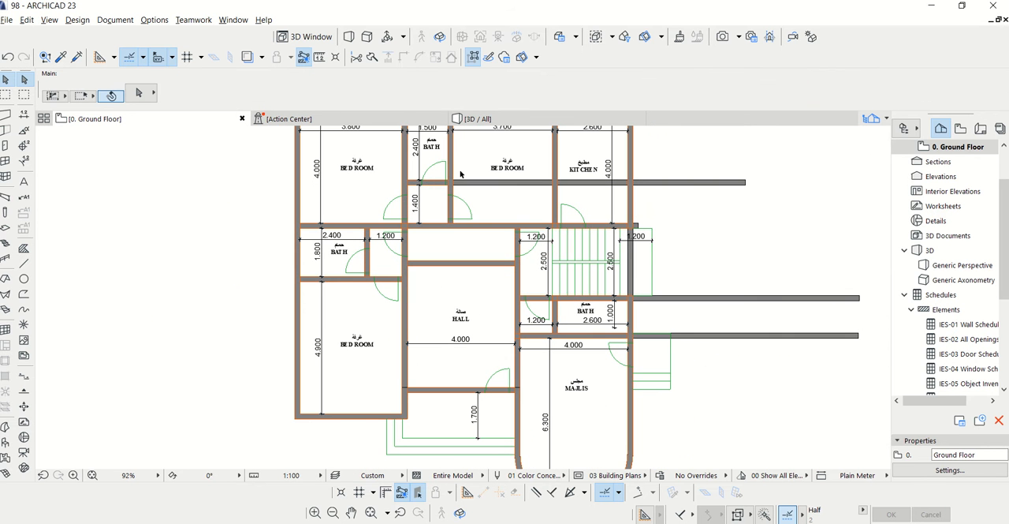
Trim the upper bath's lower wall where it runs through the bedroom and kitchen, using the plan line beside the bath
{"action": "left_click", "coordinate": [453, 161]}
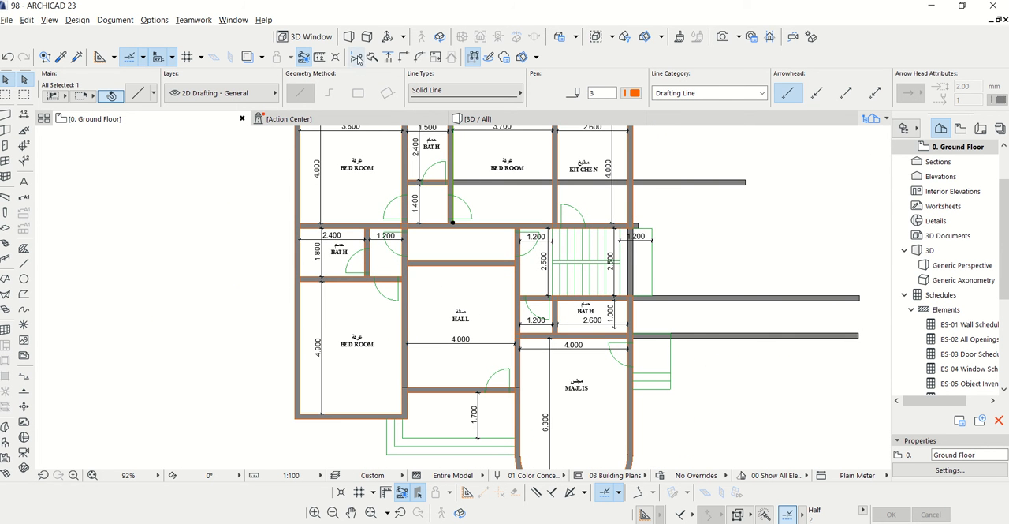
{"action": "scroll", "coordinate": [476, 186], "scroll_direction": "up", "scroll_amount": 4}
{"action": "scroll", "coordinate": [401, 224], "scroll_direction": "down", "scroll_amount": 2}
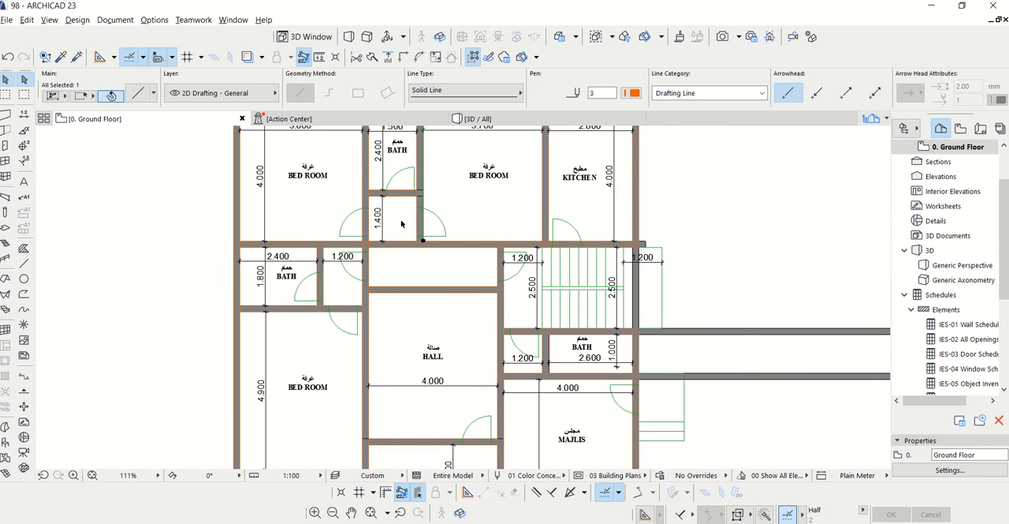
Trim the horizontal walls protruding past the exterior wall beside the stairs, using that exterior wall as the cutting edge, and clear the selection
{"action": "scroll", "coordinate": [643, 374], "scroll_direction": "up", "scroll_amount": 2}
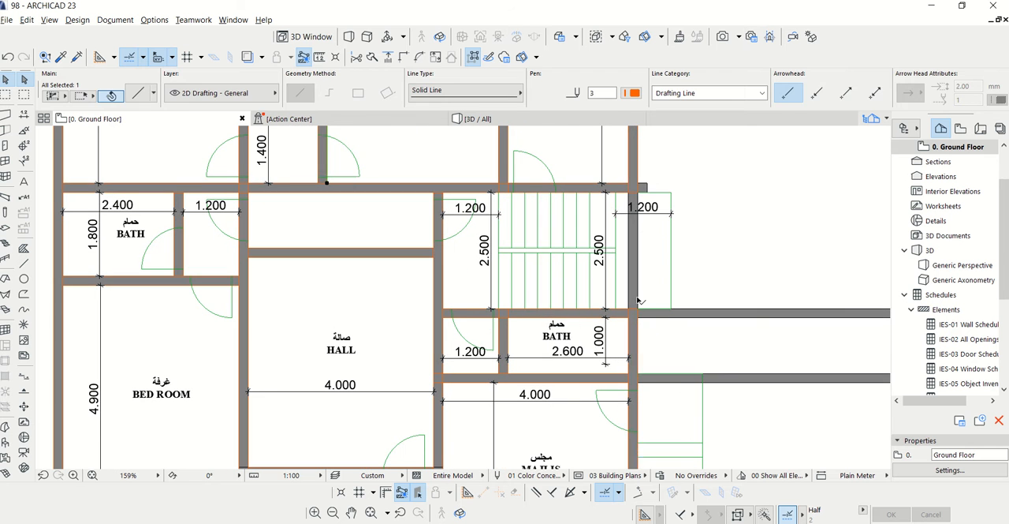
{"action": "left_click", "coordinate": [637, 289]}
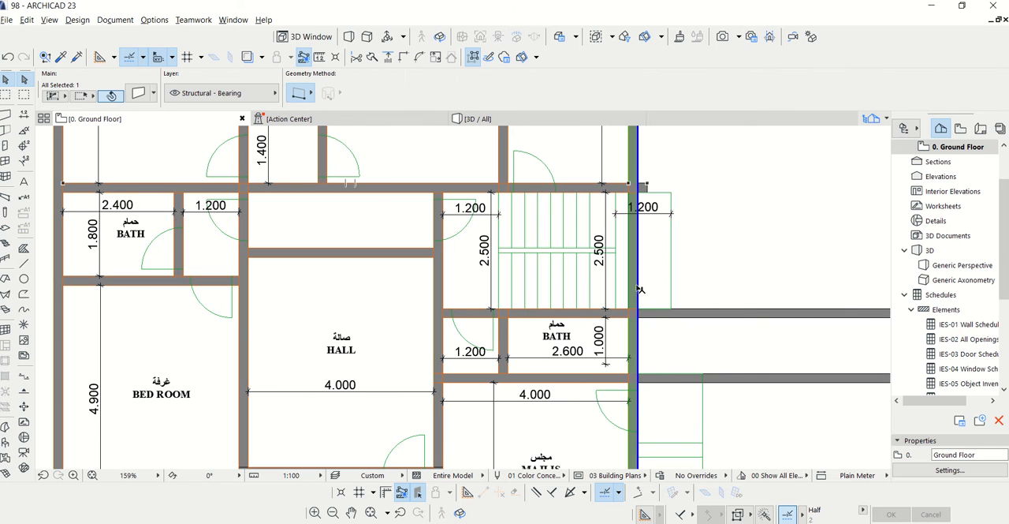
{"action": "left_click", "coordinate": [357, 59]}
{"action": "left_click", "coordinate": [731, 315]}
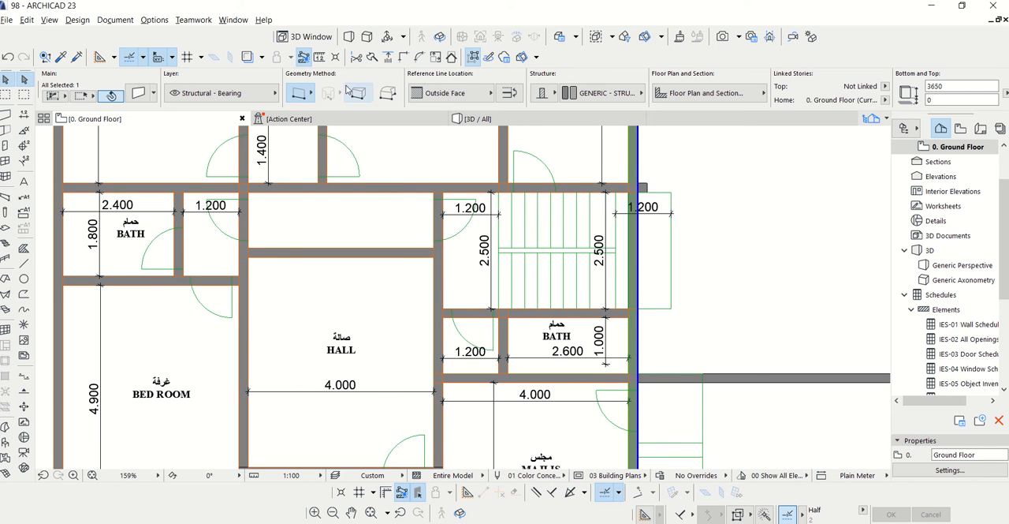
{"action": "left_click", "coordinate": [733, 380]}
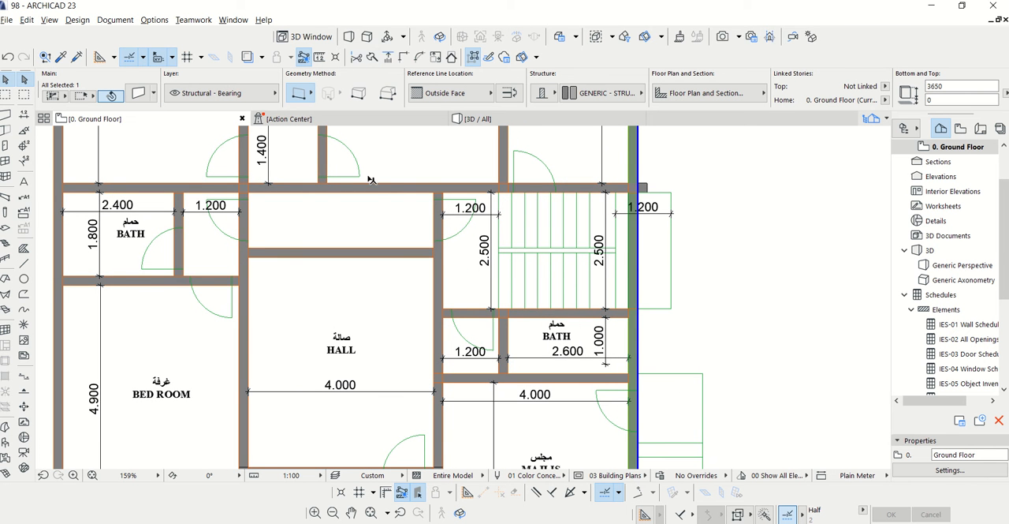
{"action": "scroll", "coordinate": [619, 189], "scroll_direction": "up", "scroll_amount": 4}
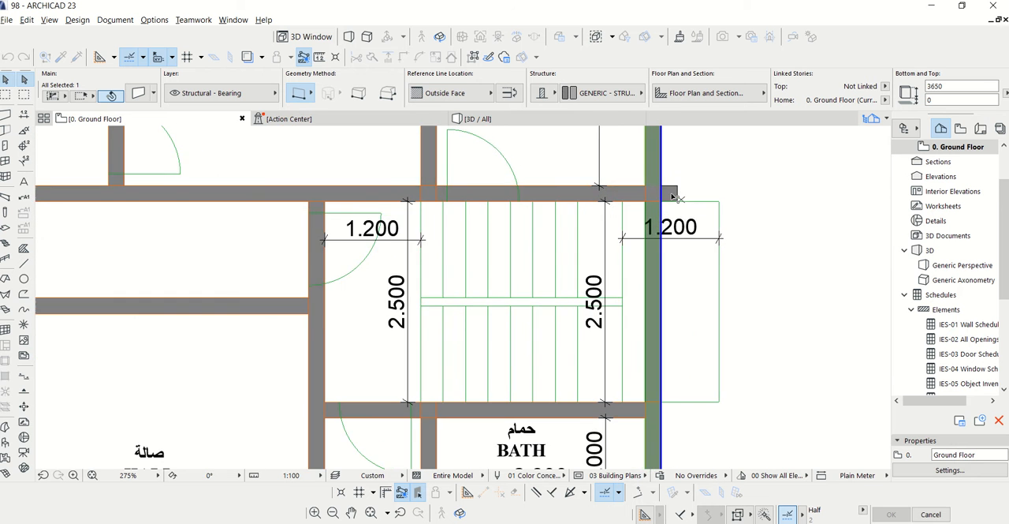
{"action": "scroll", "coordinate": [642, 214], "scroll_direction": "down", "scroll_amount": 9}
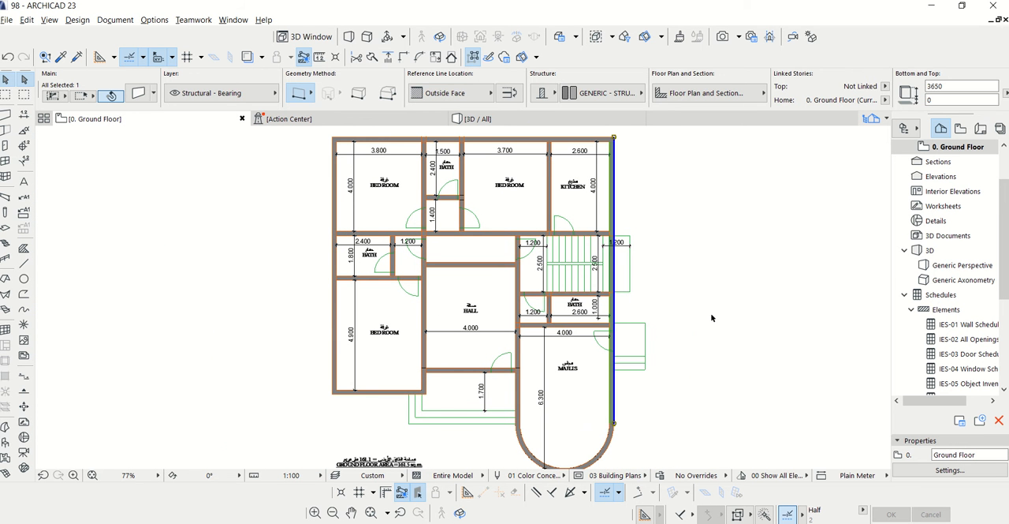
{"action": "key", "text": "Escape"}
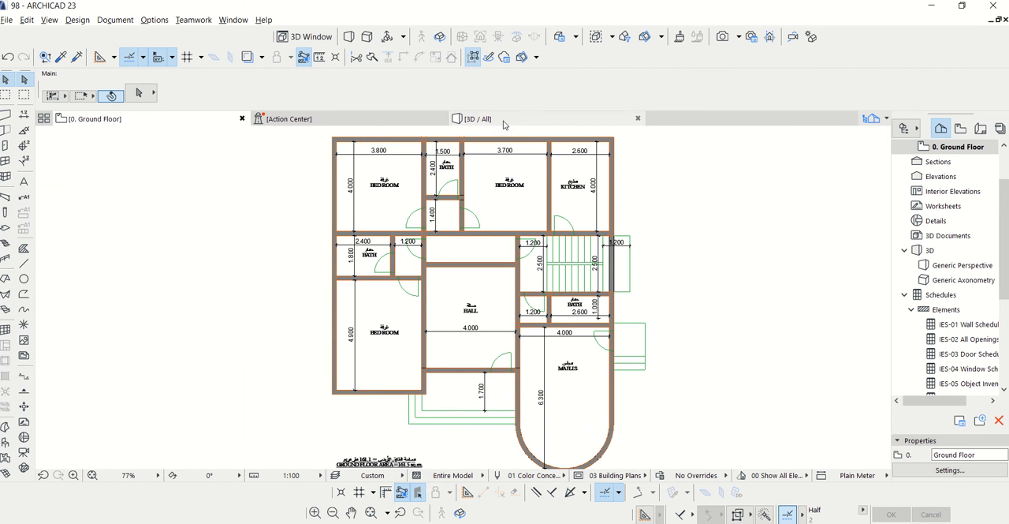
Inspect the trimmed ground floor walls in the 3D view from above, and return to the ground floor plan
{"action": "left_click", "coordinate": [505, 123]}
{"action": "left_click_drag", "start_coordinate": [401, 321], "coordinate": [349, 374]}
{"action": "scroll", "coordinate": [378, 367], "scroll_direction": "up", "scroll_amount": 2}
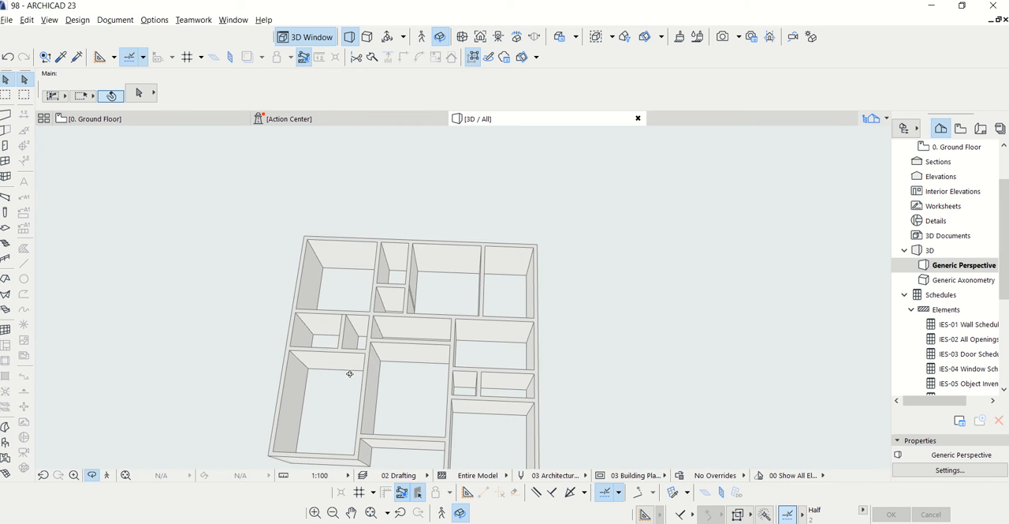
{"action": "left_click", "coordinate": [164, 120]}
Set the Slab tool's defaults to a basic, composite structure with a thickness of 200 mm
{"action": "scroll", "coordinate": [491, 268], "scroll_direction": "down", "scroll_amount": 3}
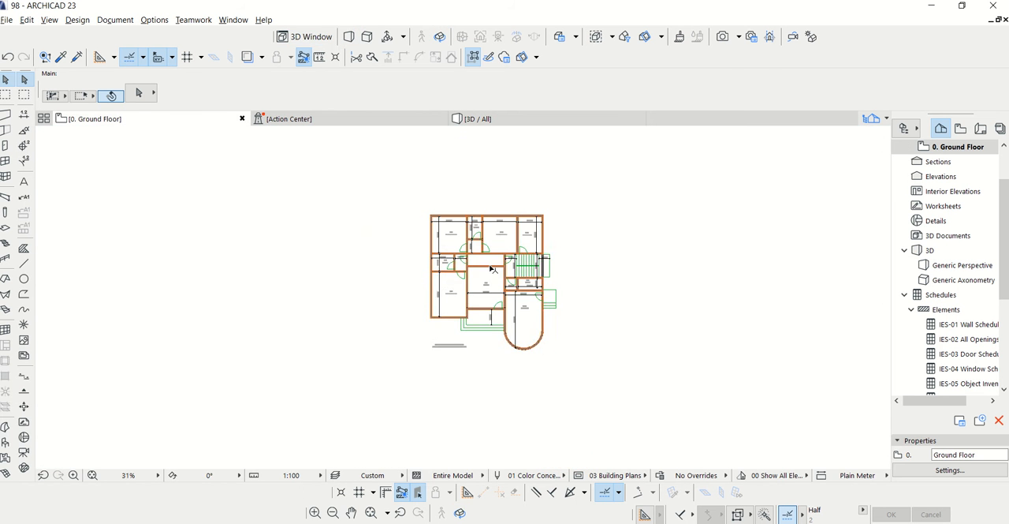
{"action": "scroll", "coordinate": [552, 264], "scroll_direction": "down", "scroll_amount": 1}
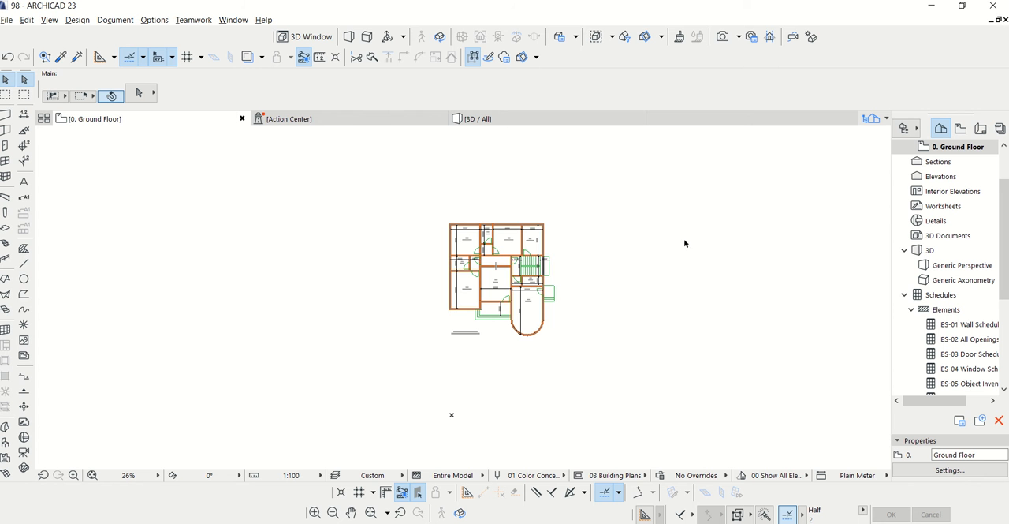
{"action": "scroll", "coordinate": [511, 227], "scroll_direction": "up", "scroll_amount": 2}
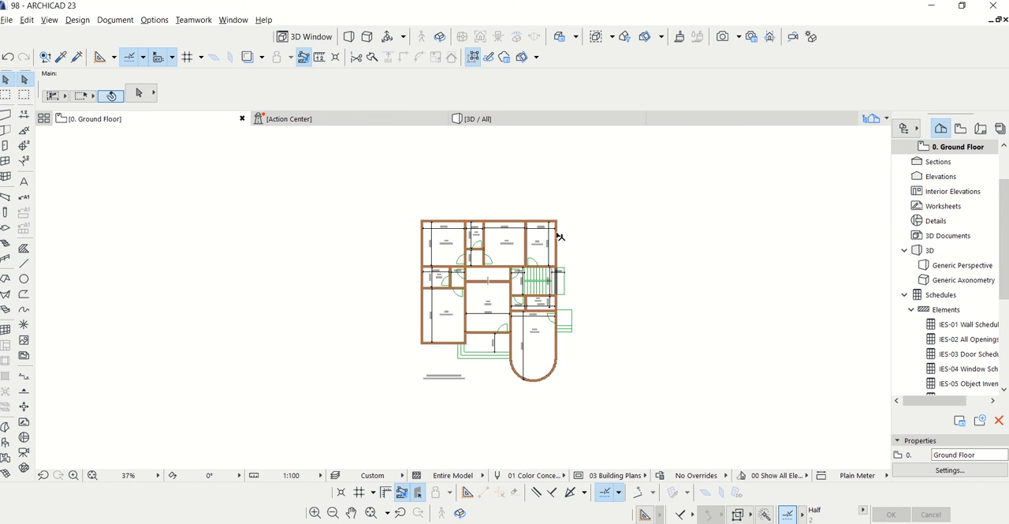
{"action": "left_click", "coordinate": [6, 230]}
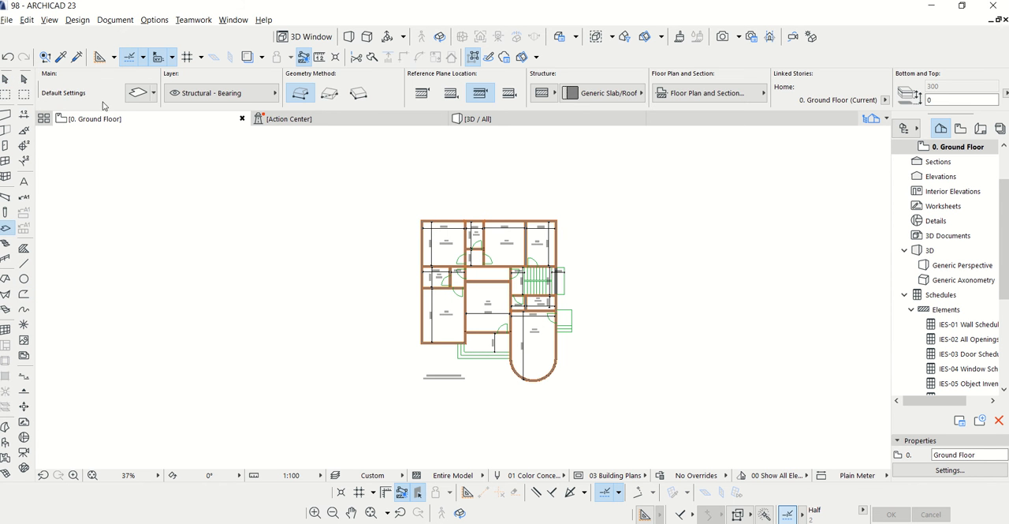
{"action": "left_click", "coordinate": [137, 92]}
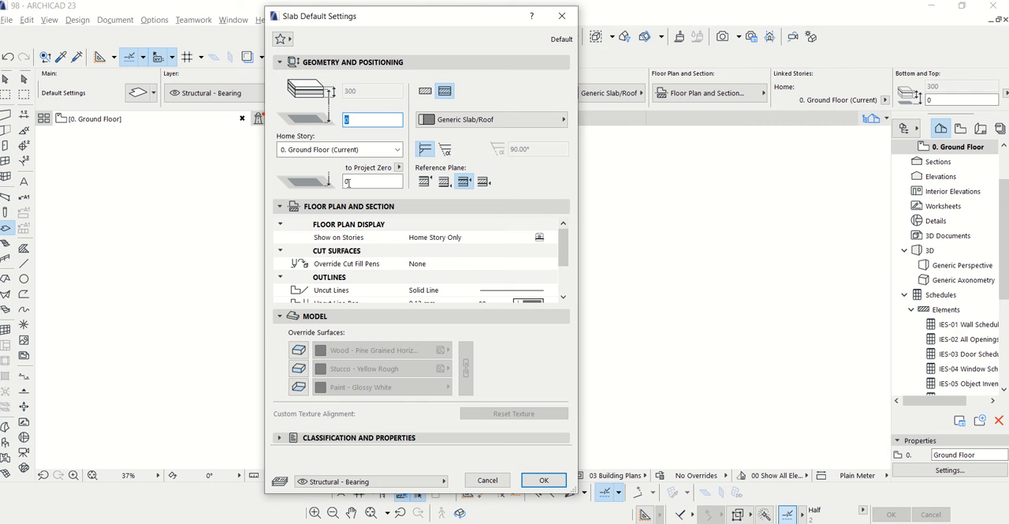
{"action": "double_click", "coordinate": [357, 181]}
{"action": "left_click", "coordinate": [425, 91]}
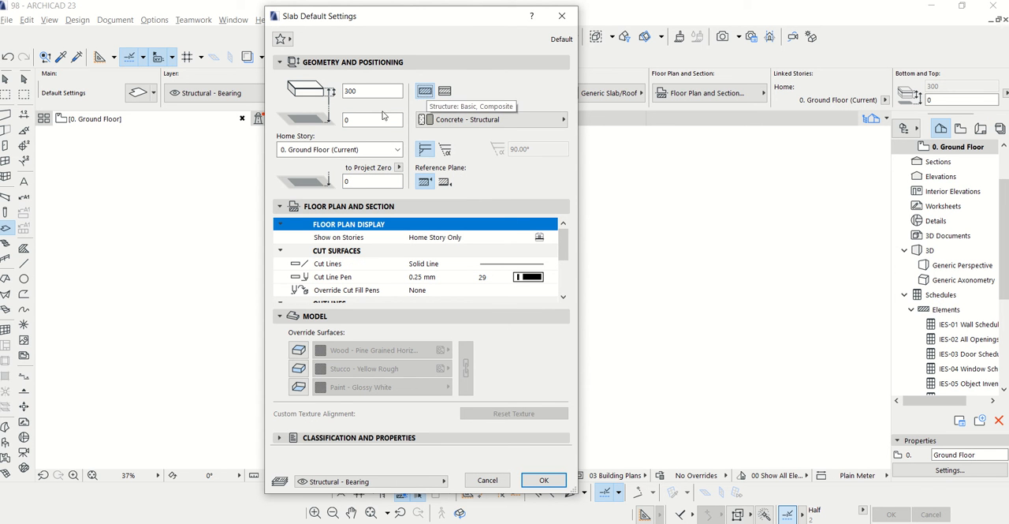
{"action": "double_click", "coordinate": [370, 91]}
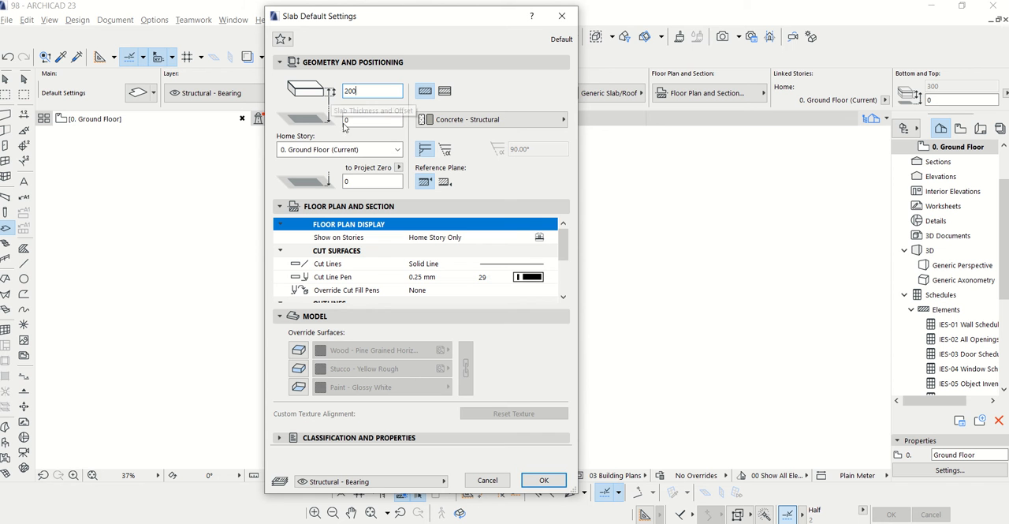
Override all three default slab surfaces, assign Tiles - Tan 25x25 to the top surface, and accept the settings
{"action": "left_click", "coordinate": [299, 349]}
{"action": "left_click", "coordinate": [299, 368]}
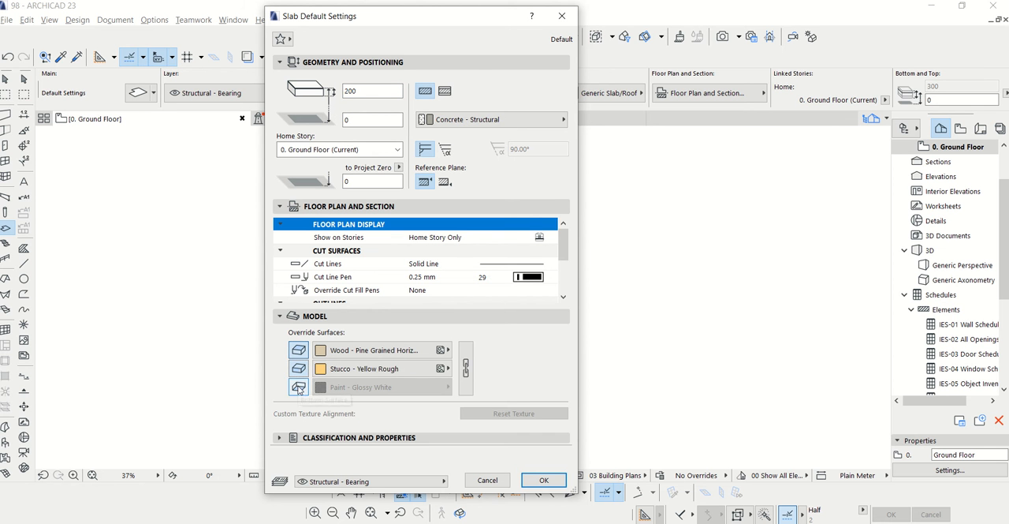
{"action": "left_click", "coordinate": [298, 387]}
{"action": "left_click", "coordinate": [347, 352]}
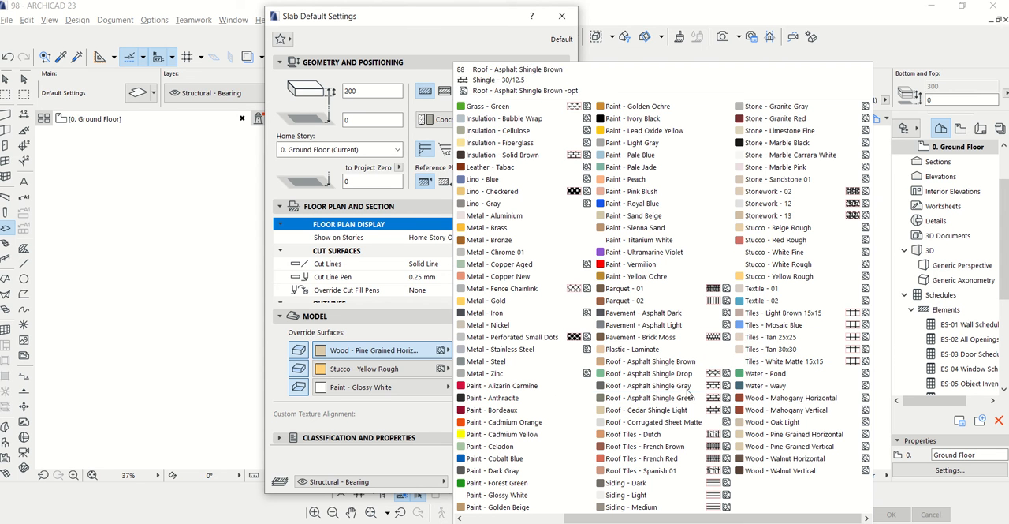
{"action": "left_click", "coordinate": [789, 340]}
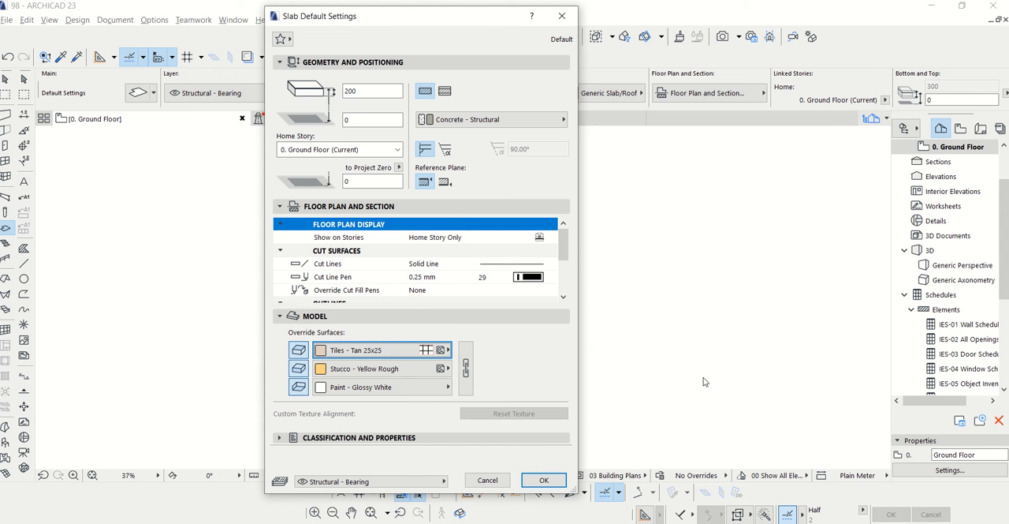
{"action": "left_click", "coordinate": [544, 480]}
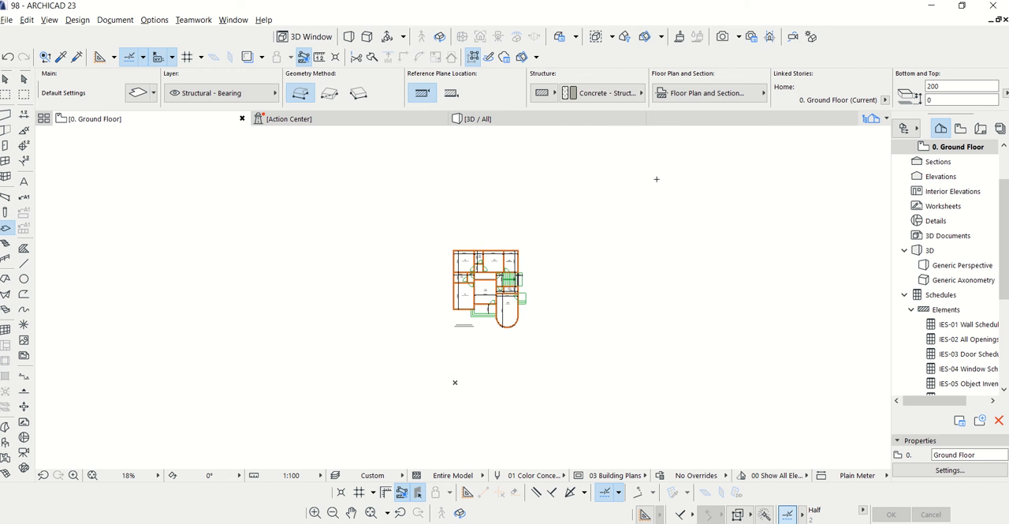
Draw a polygonal slab around the house with a top edge about 62 m long, a 139° arc on its west side and straight remaining edges
{"action": "left_click", "coordinate": [667, 159]}
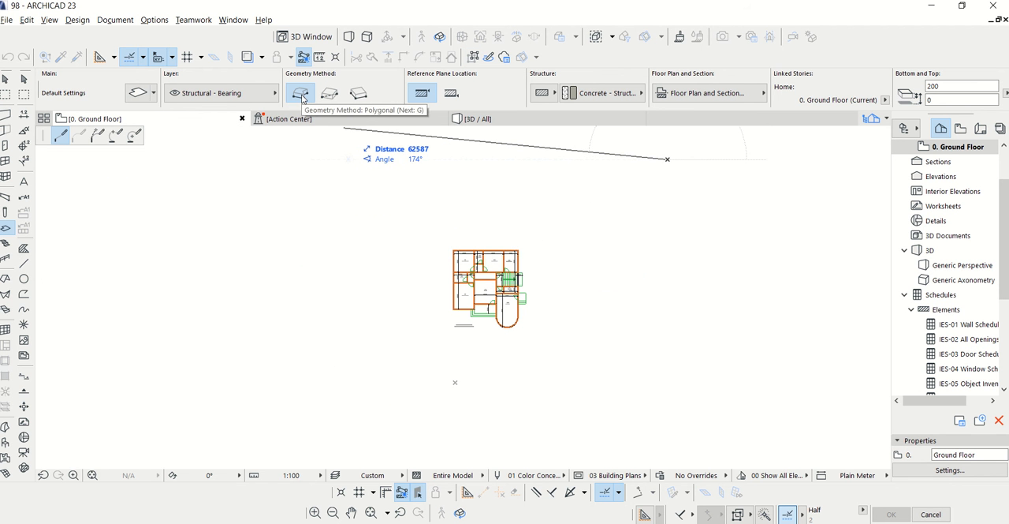
{"action": "left_click", "coordinate": [345, 159]}
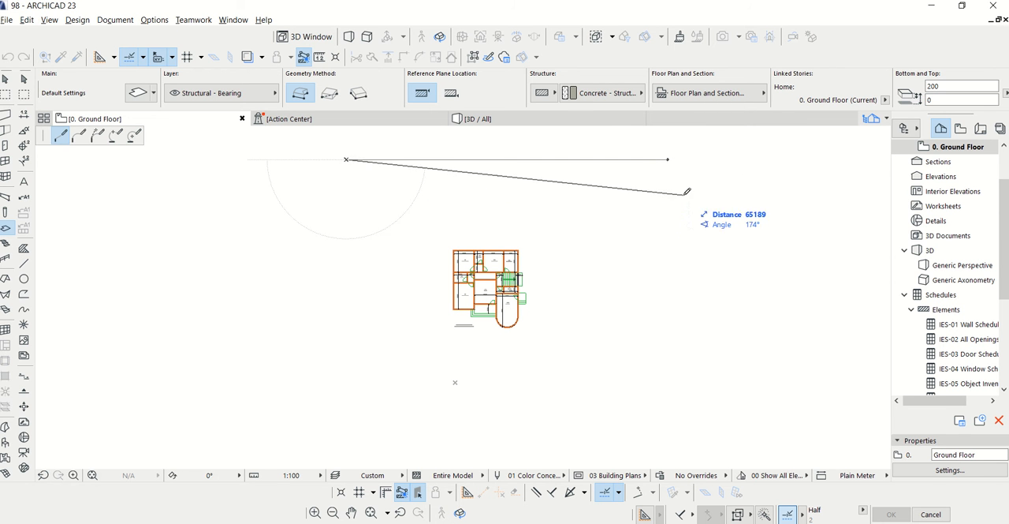
{"action": "left_click", "coordinate": [115, 136]}
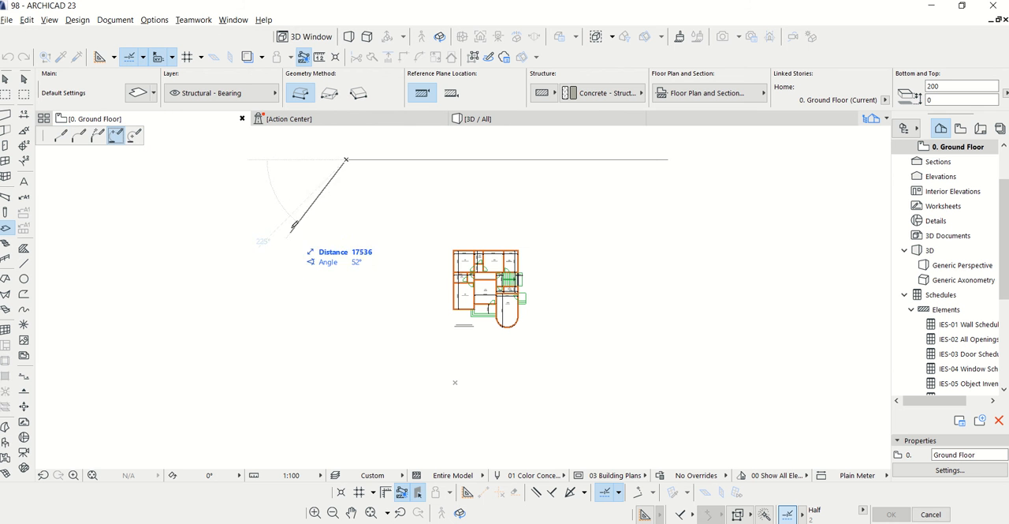
{"action": "left_click", "coordinate": [432, 317]}
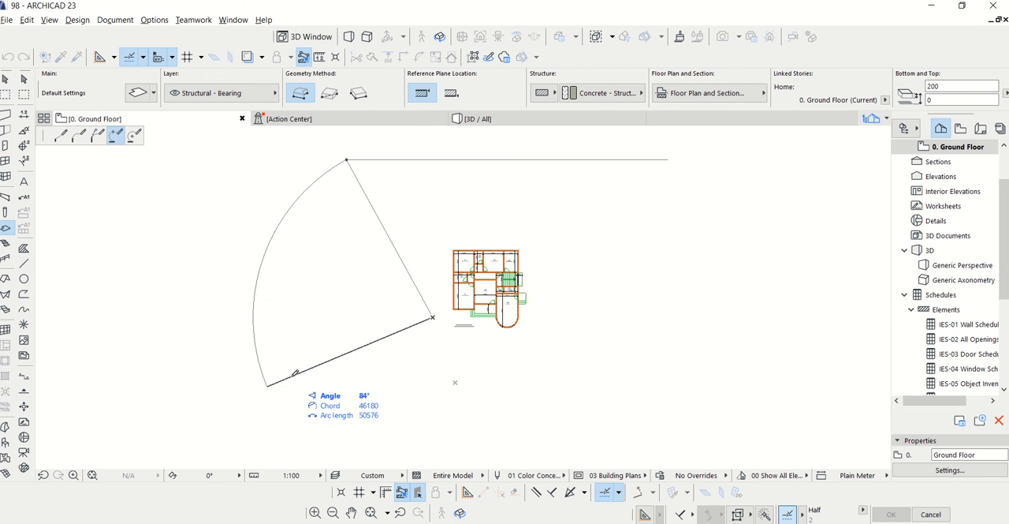
{"action": "scroll", "coordinate": [418, 343], "scroll_direction": "down", "scroll_amount": 2}
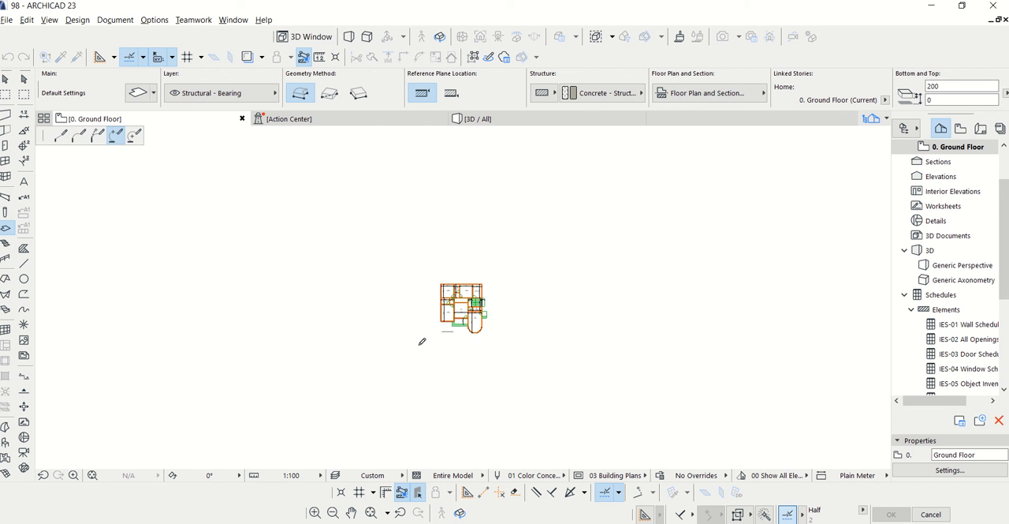
{"action": "left_click", "coordinate": [415, 389]}
{"action": "left_click", "coordinate": [60, 135]}
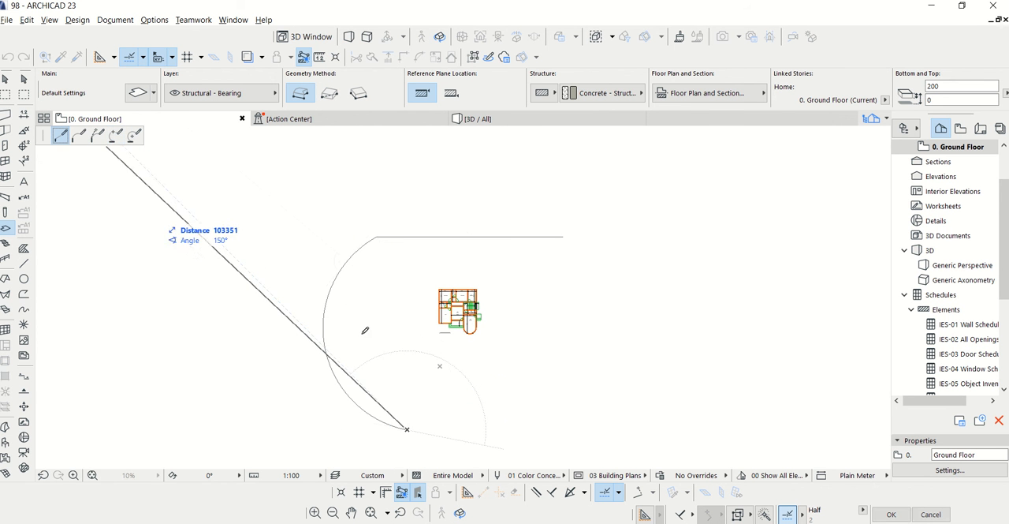
{"action": "left_click", "coordinate": [562, 429]}
{"action": "left_click", "coordinate": [563, 236]}
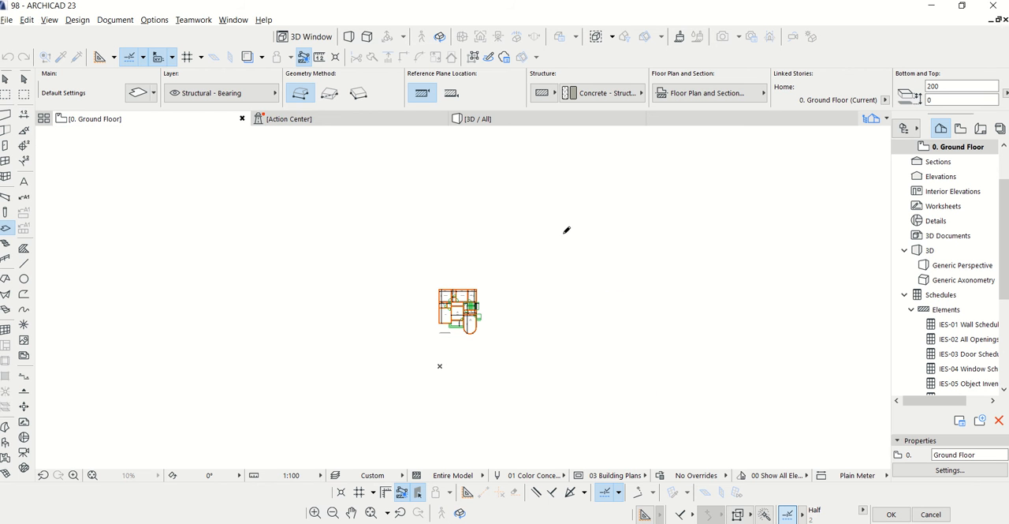
Draw a trial slab with the rectangular geometry method above the curved slab, and delete it
{"action": "left_click", "coordinate": [330, 95]}
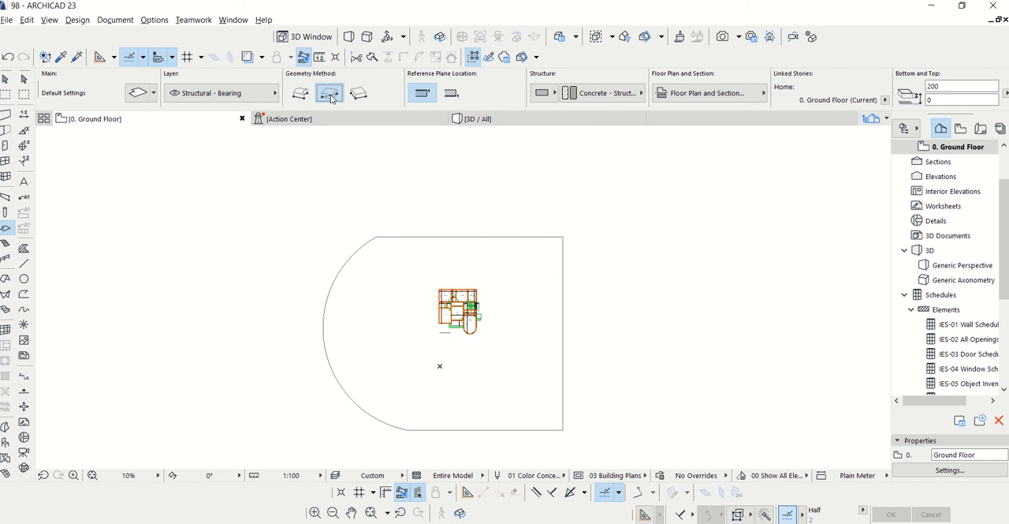
{"action": "left_click", "coordinate": [494, 154]}
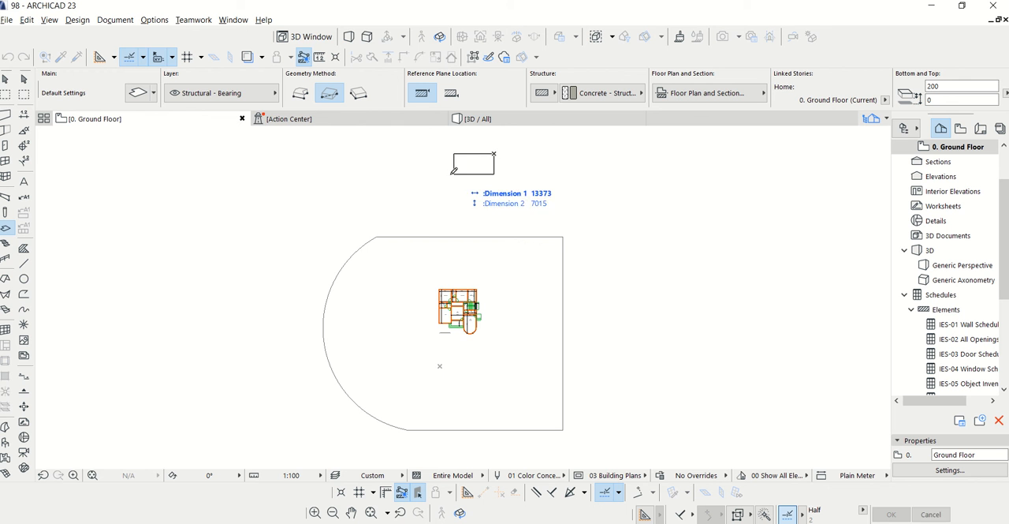
{"action": "left_click", "coordinate": [321, 207]}
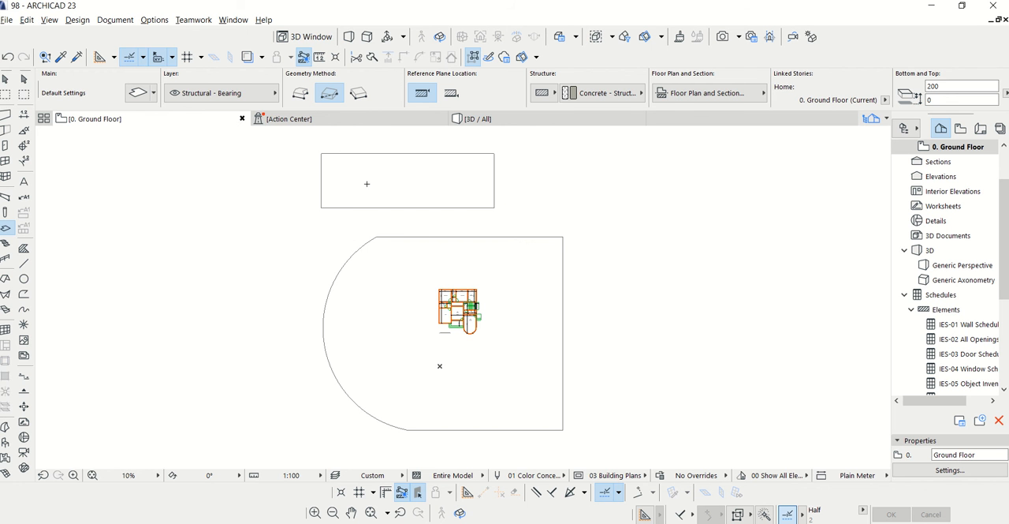
{"action": "scroll", "coordinate": [363, 171], "scroll_direction": "down", "scroll_amount": 1}
{"action": "key", "text": "Escape"}
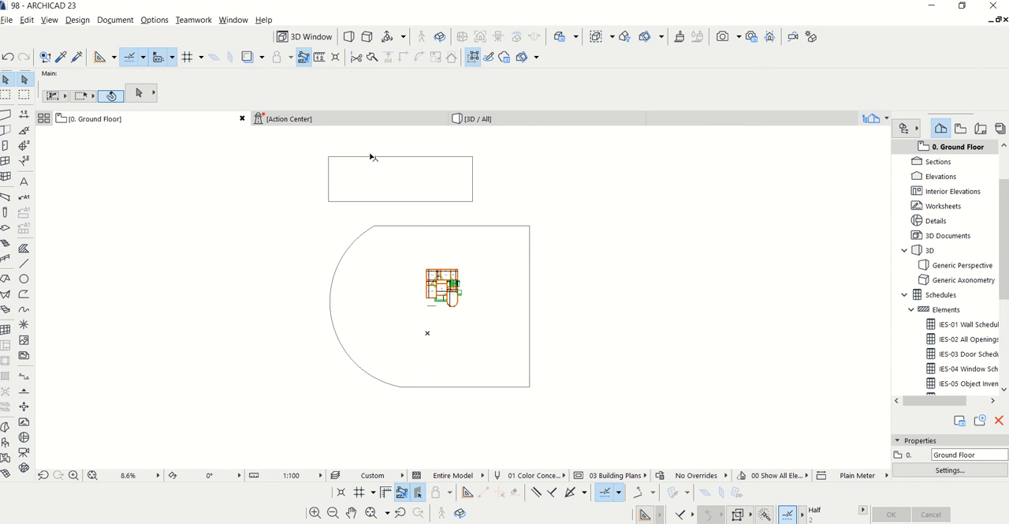
{"action": "left_click", "coordinate": [372, 157]}
{"action": "key", "text": "Delete"}
Draw a rectangular slab about 172 m by 112 m enclosing the house and the curved slab
{"action": "left_click", "coordinate": [5, 228]}
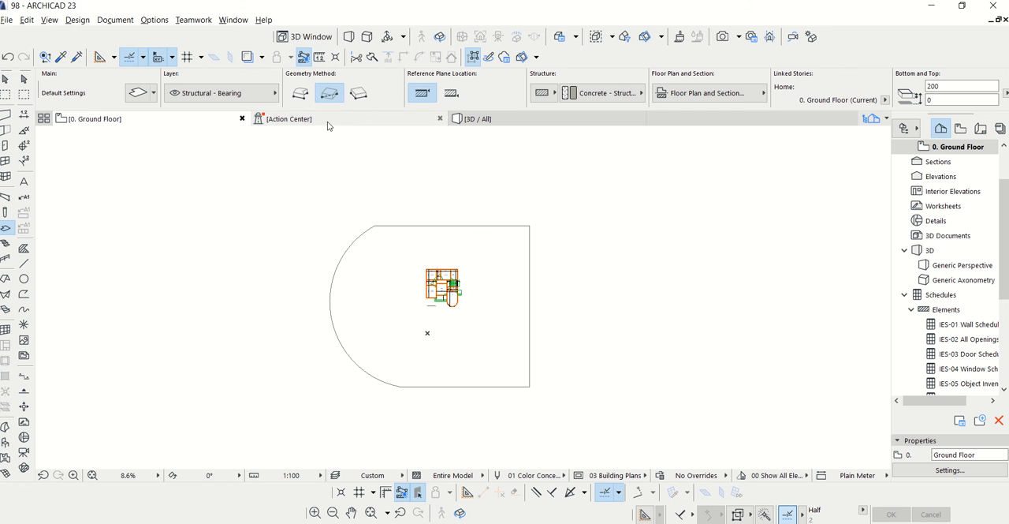
{"action": "left_click", "coordinate": [587, 156]}
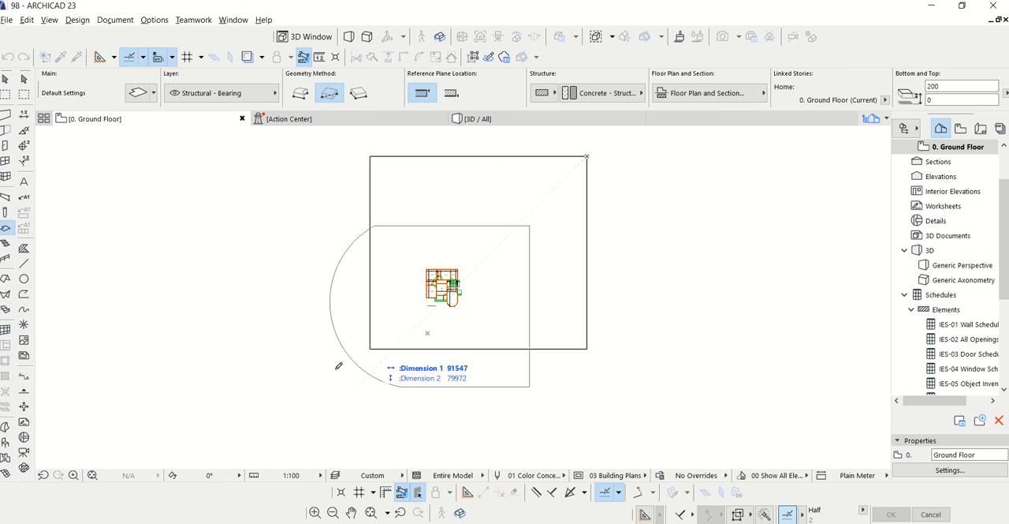
{"action": "left_click", "coordinate": [154, 441]}
{"action": "key", "text": "Escape"}
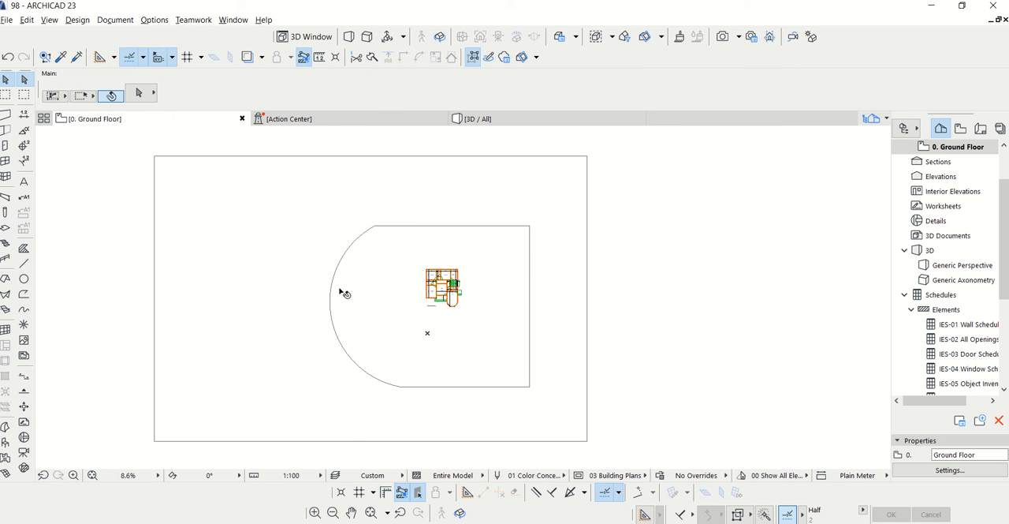
Delete the curved slab inside the large rectangular slab and show the model in the 3D view
{"action": "left_click", "coordinate": [374, 229]}
{"action": "key", "text": "Delete"}
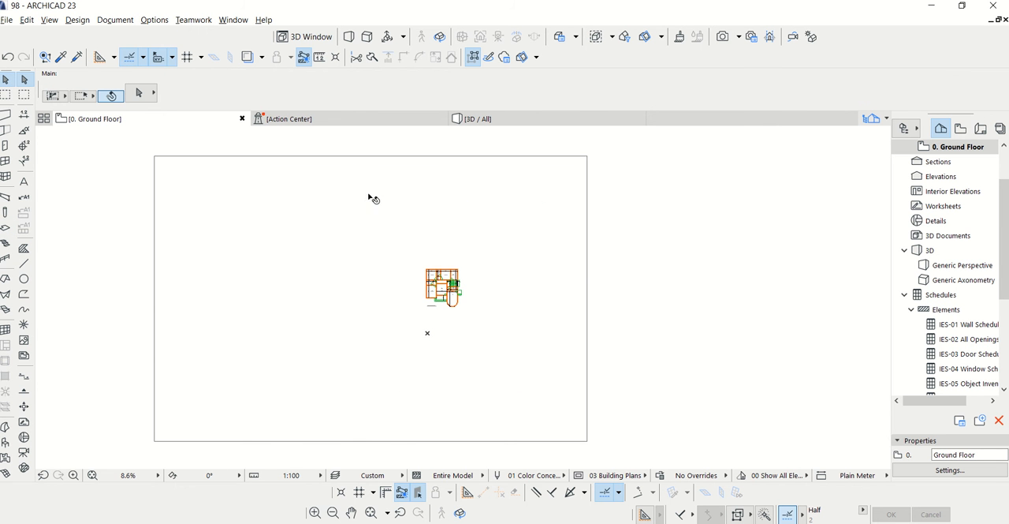
{"action": "left_click", "coordinate": [473, 119]}
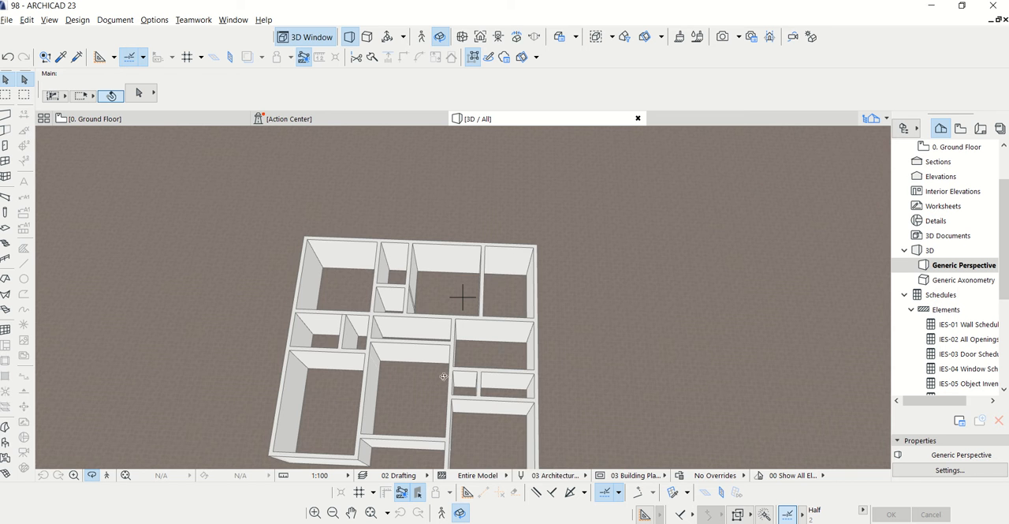
Set the slab defaults to a 450 mm elevation to project zero and a Stone - Marble Carrara White top surface
{"action": "left_click_drag", "start_coordinate": [495, 285], "coordinate": [411, 321]}
{"action": "key", "text": "F2"}
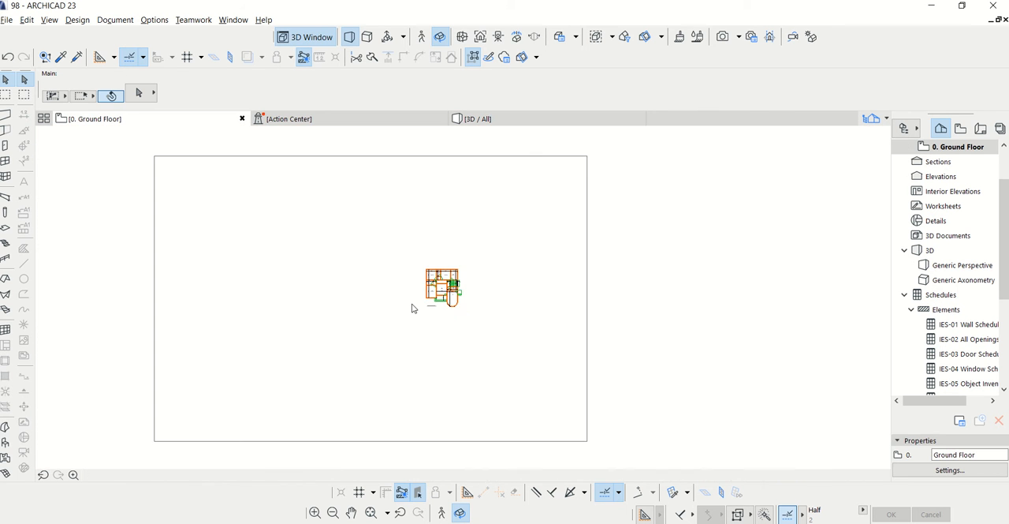
{"action": "scroll", "coordinate": [426, 296], "scroll_direction": "up", "scroll_amount": 10}
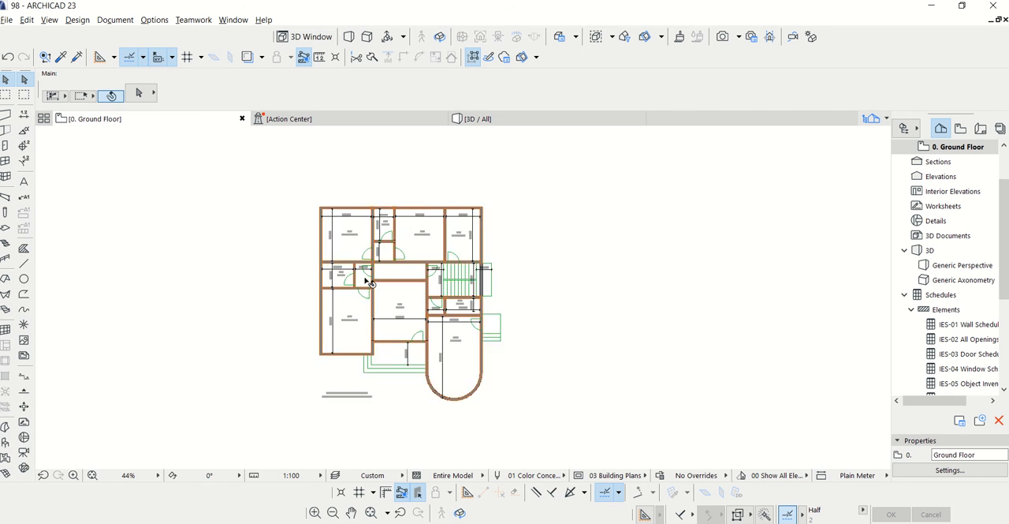
{"action": "left_click", "coordinate": [7, 229]}
{"action": "left_click", "coordinate": [138, 93]}
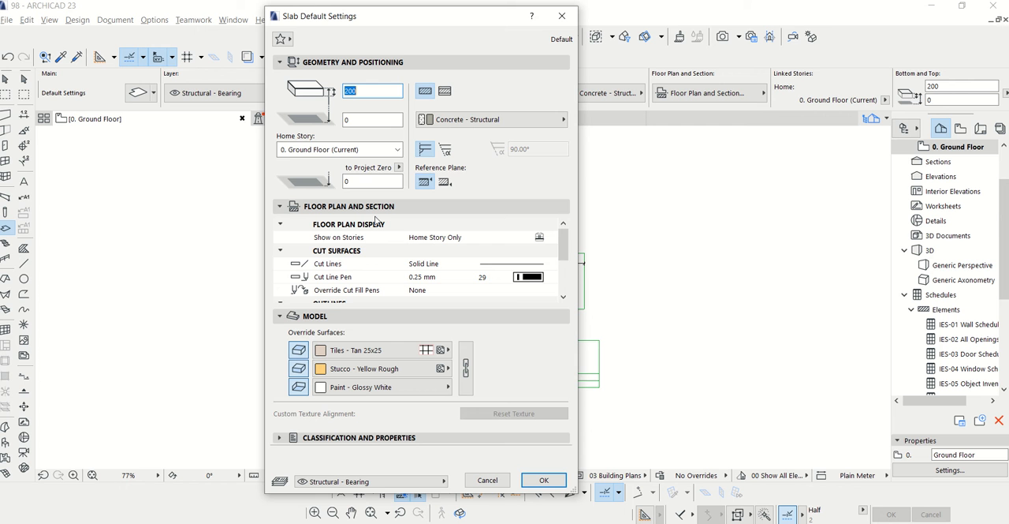
{"action": "left_click", "coordinate": [351, 182]}
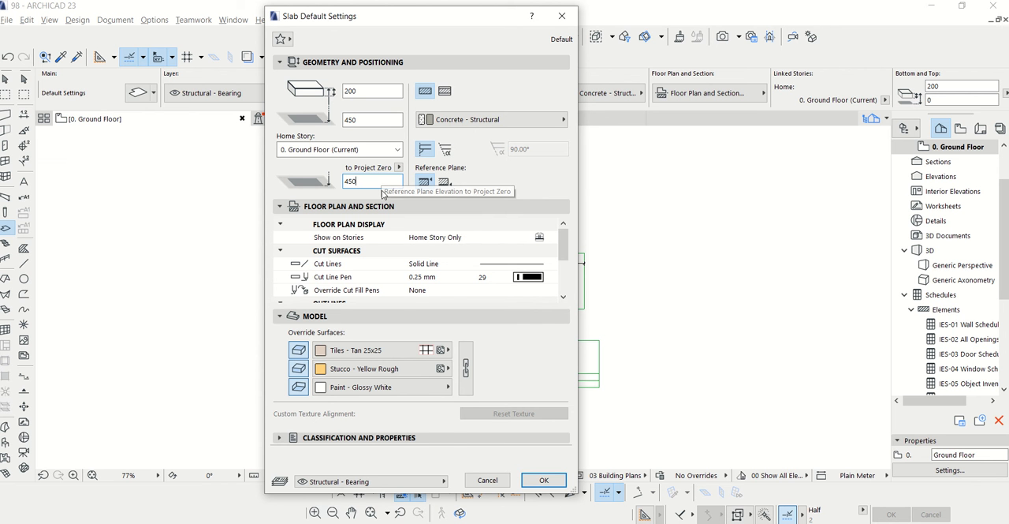
{"action": "left_click", "coordinate": [362, 350]}
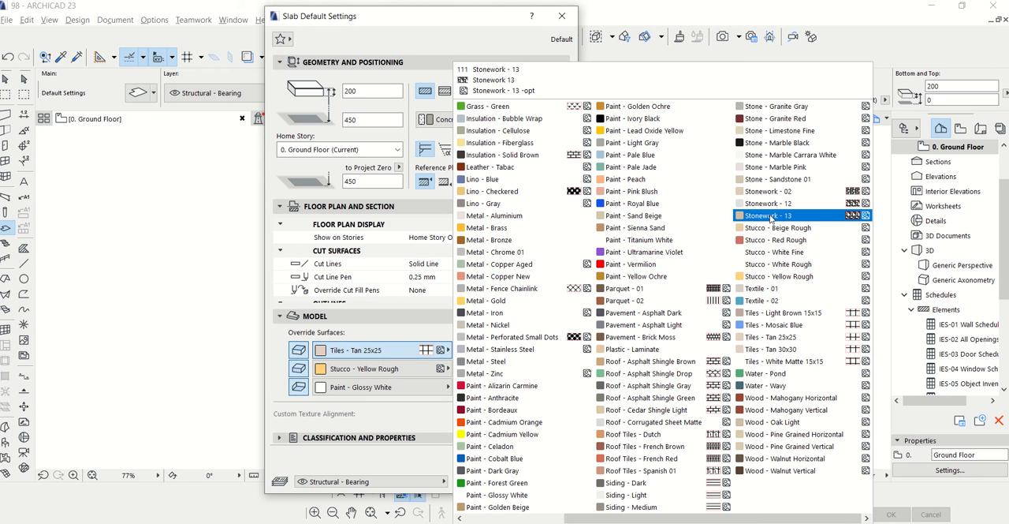
{"action": "left_click", "coordinate": [780, 163]}
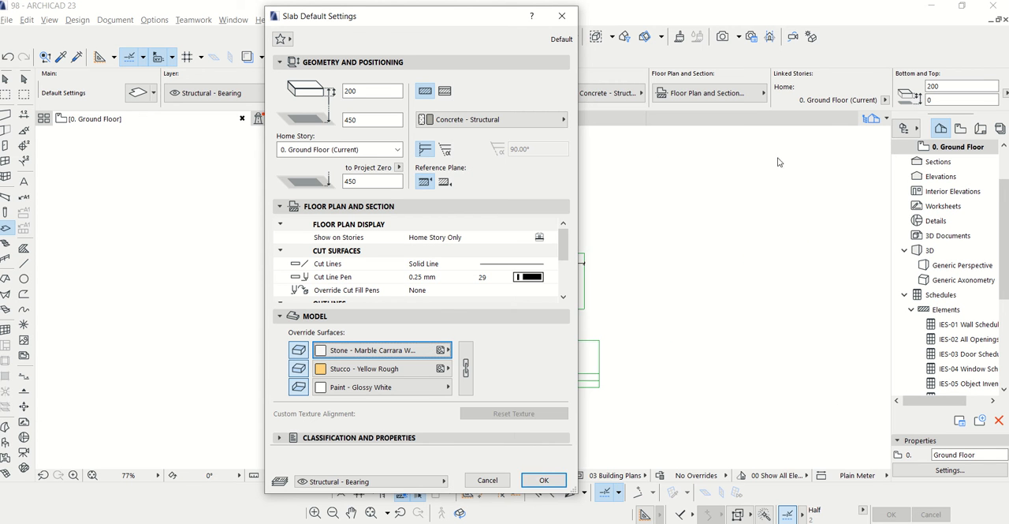
{"action": "left_click", "coordinate": [543, 480]}
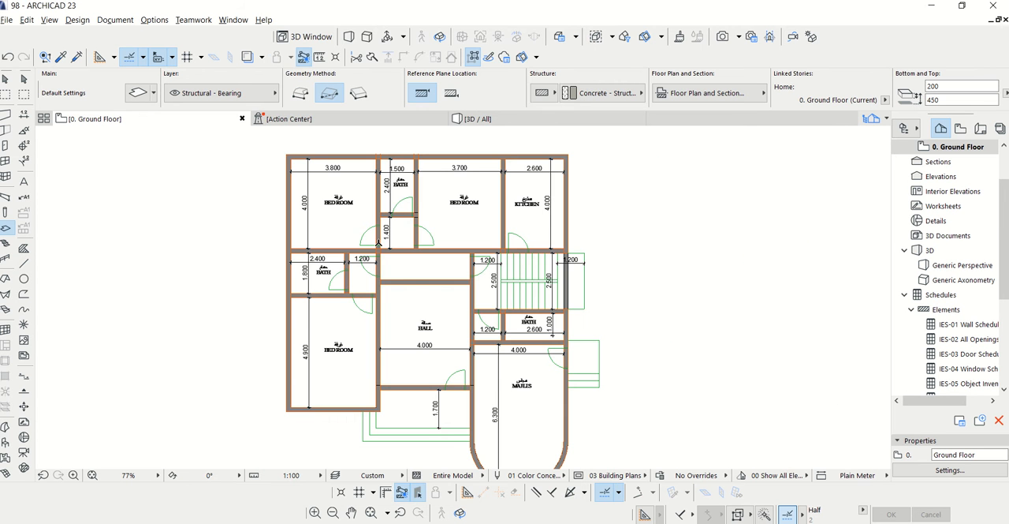
Start a polygonal floor slab at the kitchen's upper-right inner corner and run its first edge along the top wall to the upper-left bedroom's inner corner
{"action": "left_click", "coordinate": [301, 93]}
{"action": "scroll", "coordinate": [552, 158], "scroll_direction": "up", "scroll_amount": 4}
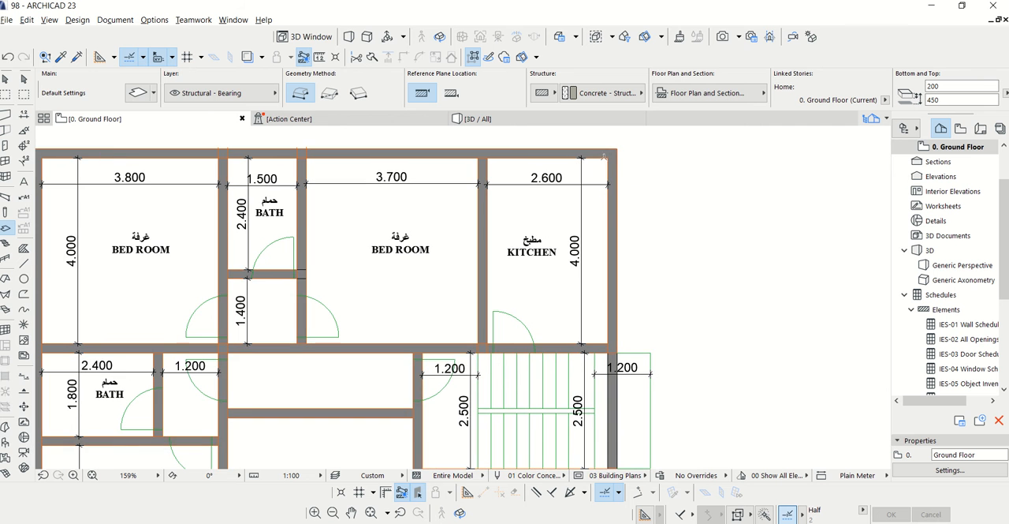
{"action": "left_click", "coordinate": [616, 149]}
{"action": "scroll", "coordinate": [637, 187], "scroll_direction": "down", "scroll_amount": 1}
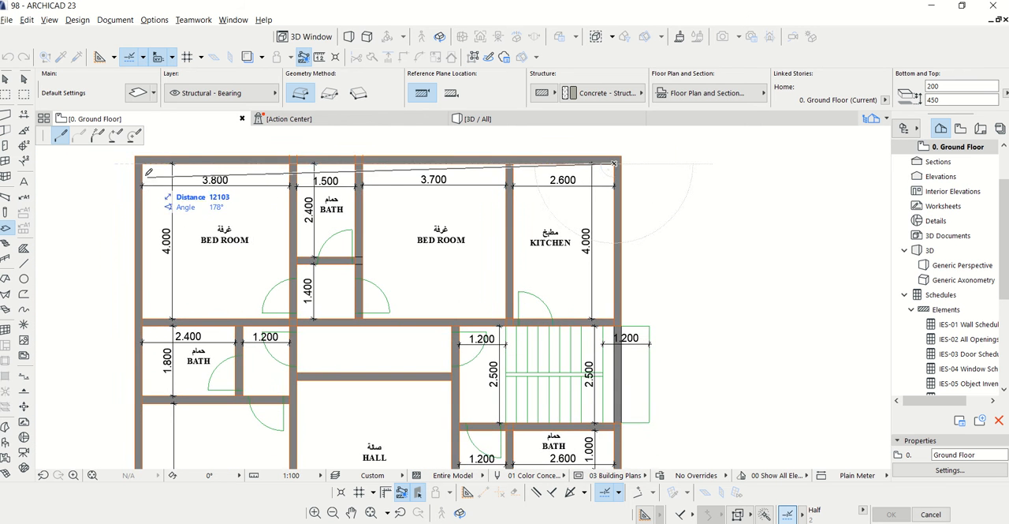
{"action": "scroll", "coordinate": [143, 170], "scroll_direction": "up", "scroll_amount": 2}
{"action": "scroll", "coordinate": [133, 164], "scroll_direction": "up", "scroll_amount": 2}
{"action": "left_click", "coordinate": [145, 147]}
{"action": "scroll", "coordinate": [239, 133], "scroll_direction": "down", "scroll_amount": 7}
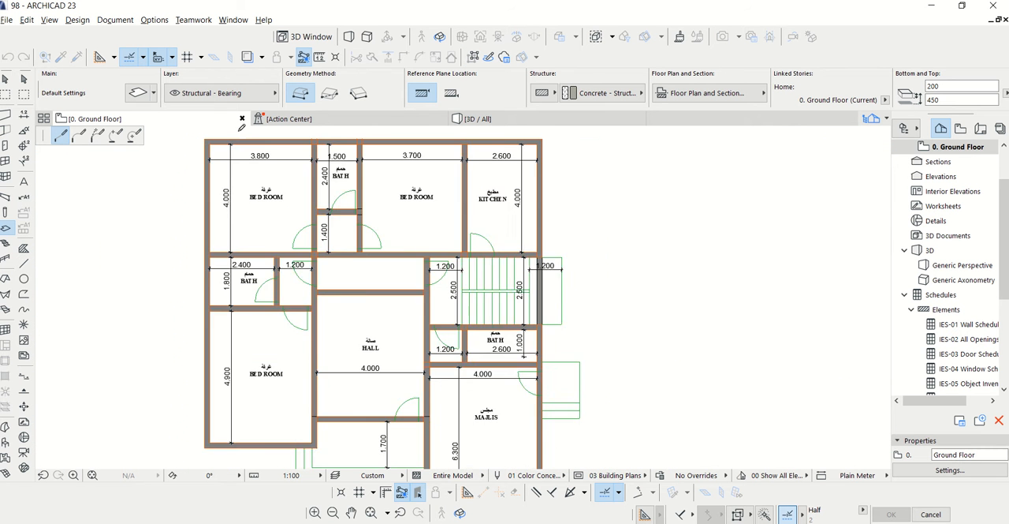
Continue the slab outline down the west wall, about 3800 mm along the lower bedroom's bottom wall, up to the hall's bottom wall and across to the Majlis
{"action": "scroll", "coordinate": [237, 465], "scroll_direction": "up", "scroll_amount": 4}
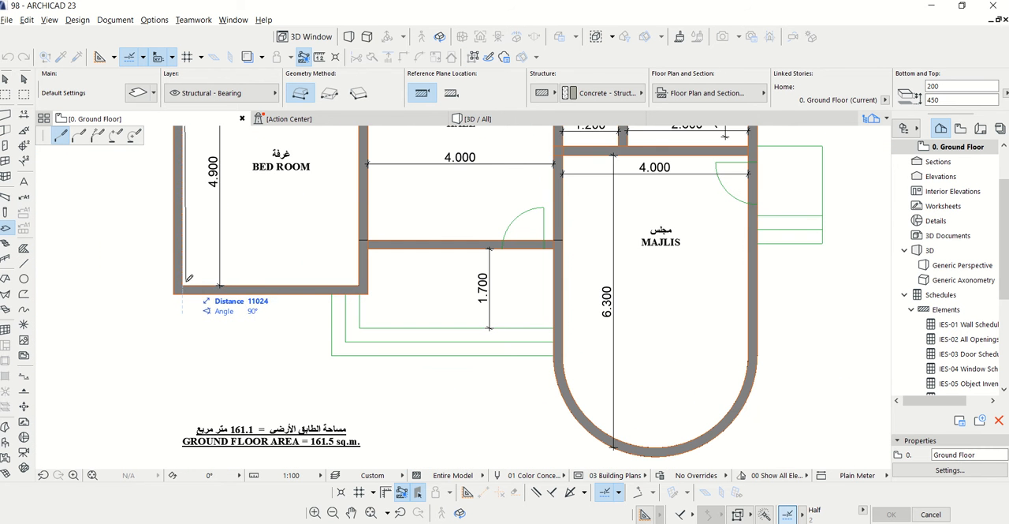
{"action": "scroll", "coordinate": [366, 290], "scroll_direction": "up", "scroll_amount": 4}
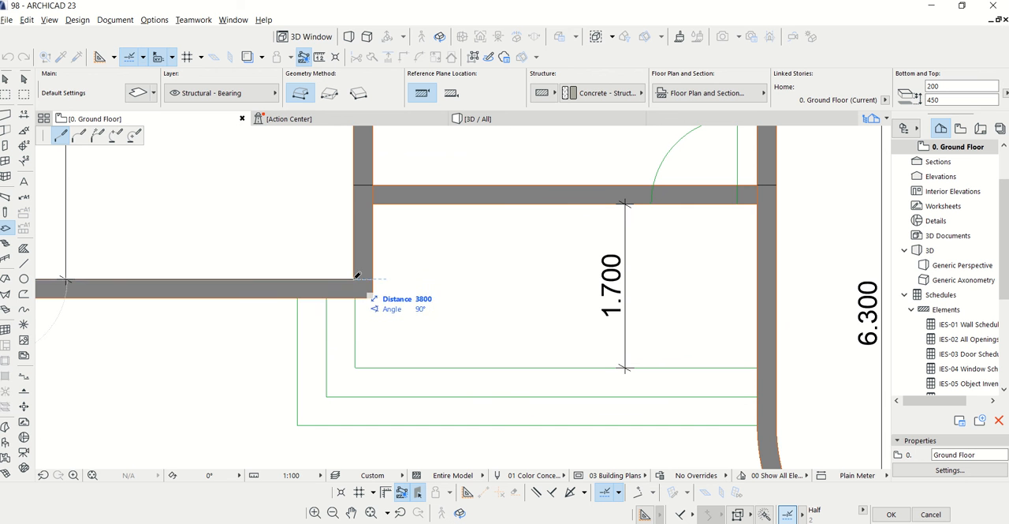
{"action": "left_click", "coordinate": [360, 284]}
{"action": "left_click", "coordinate": [354, 184]}
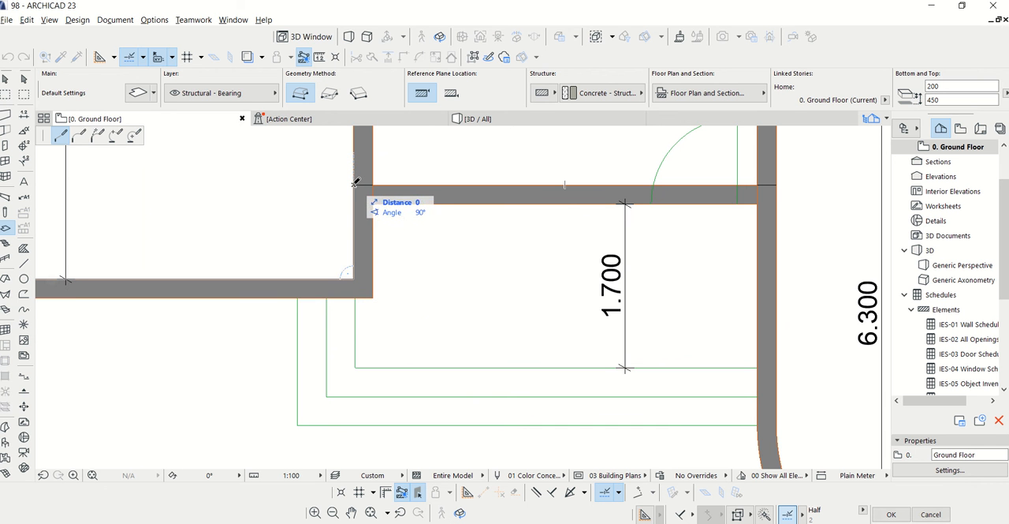
{"action": "left_click", "coordinate": [775, 186]}
{"action": "scroll", "coordinate": [776, 197], "scroll_direction": "down", "scroll_amount": 2}
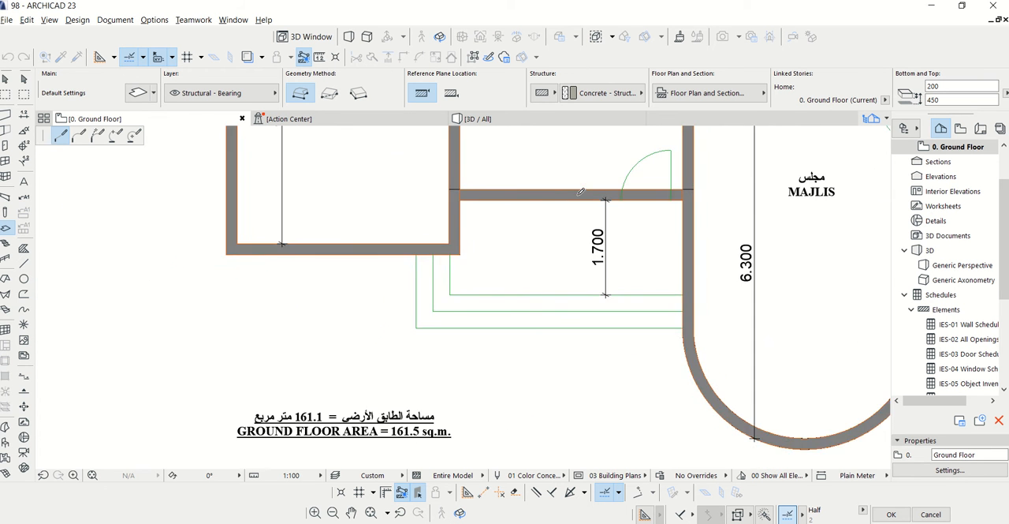
Extend the slab outline about 2478 mm down the inner face of the Majlis's left wall to the start of the curve
{"action": "scroll", "coordinate": [694, 191], "scroll_direction": "up", "scroll_amount": 2}
{"action": "scroll", "coordinate": [676, 209], "scroll_direction": "down", "scroll_amount": 2}
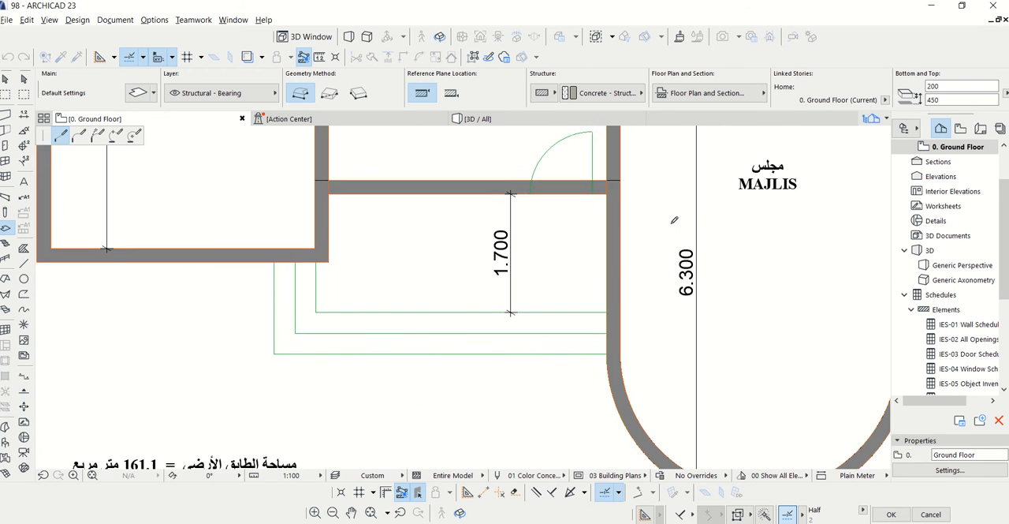
{"action": "scroll", "coordinate": [628, 365], "scroll_direction": "up", "scroll_amount": 2}
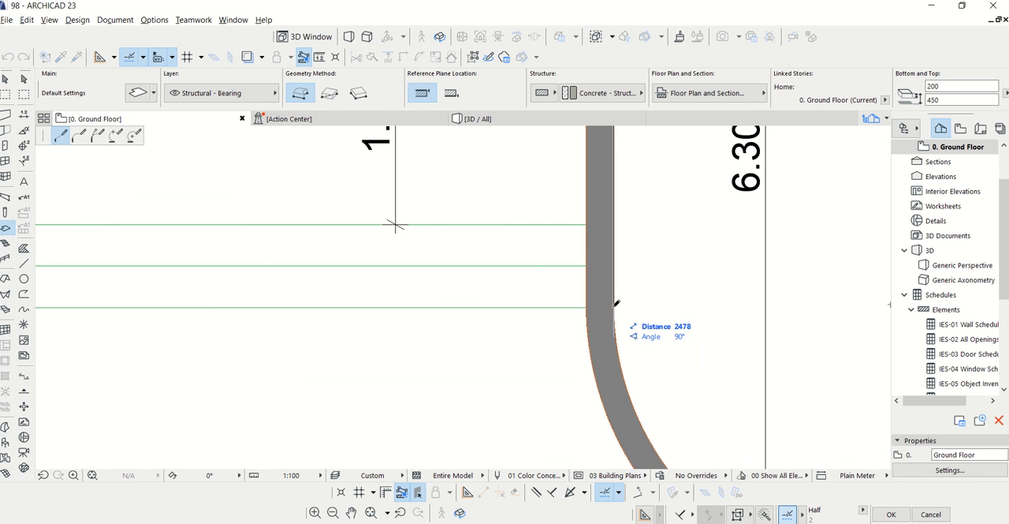
{"action": "scroll", "coordinate": [377, 238], "scroll_direction": "down", "scroll_amount": 1}
{"action": "scroll", "coordinate": [375, 239], "scroll_direction": "down", "scroll_amount": 2}
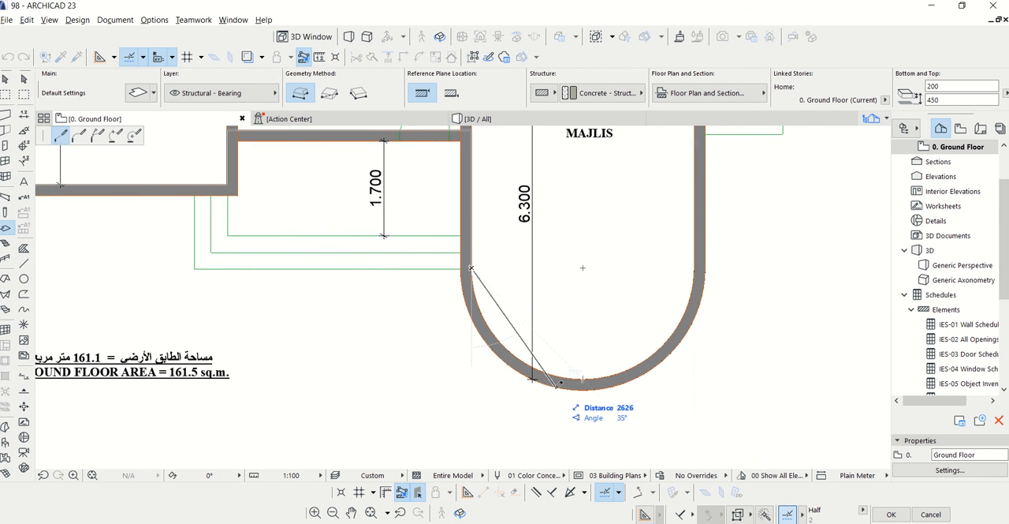
{"action": "scroll", "coordinate": [604, 354], "scroll_direction": "up", "scroll_amount": 1}
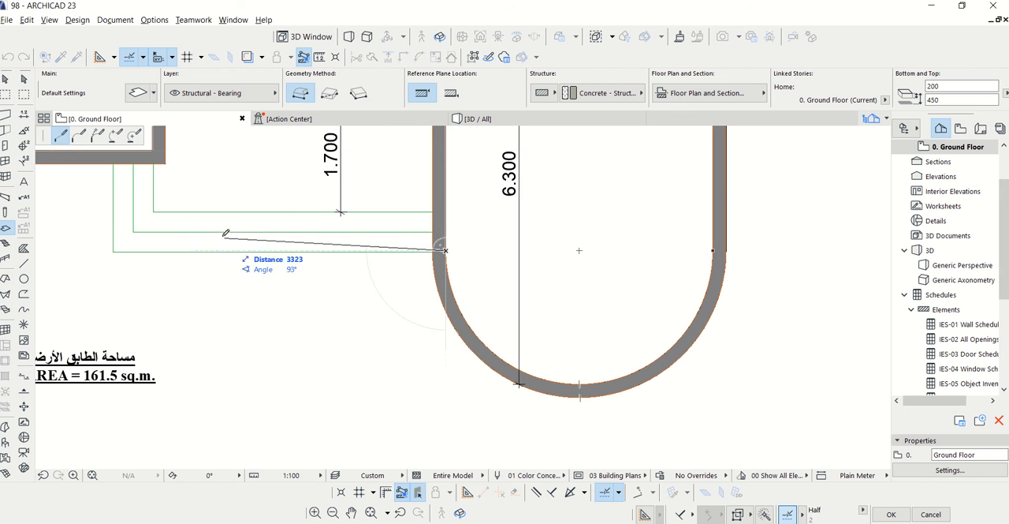
Add a three-point arc edge with a chord of about 4000 mm along the inner face of the Majlis's curved wall
{"action": "left_click", "coordinate": [116, 136]}
{"action": "scroll", "coordinate": [478, 351], "scroll_direction": "up", "scroll_amount": 1}
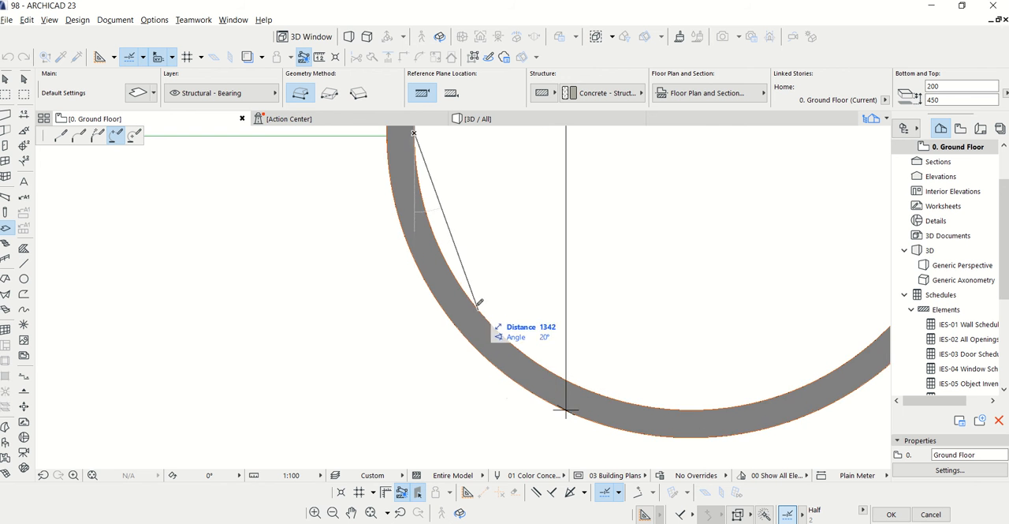
{"action": "scroll", "coordinate": [346, 302], "scroll_direction": "down", "scroll_amount": 3}
{"action": "scroll", "coordinate": [698, 337], "scroll_direction": "up", "scroll_amount": 2}
{"action": "scroll", "coordinate": [641, 313], "scroll_direction": "up", "scroll_amount": 2}
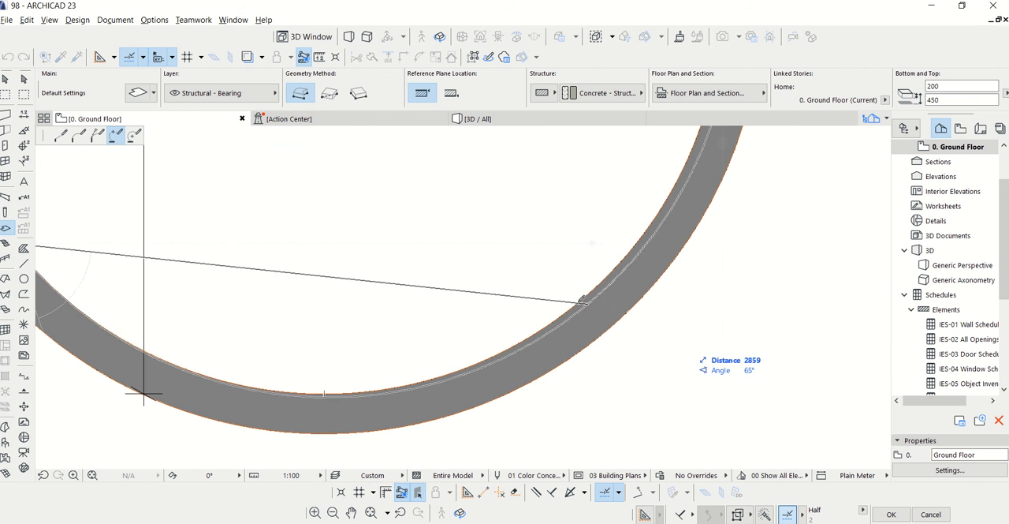
{"action": "scroll", "coordinate": [518, 404], "scroll_direction": "down", "scroll_amount": 5}
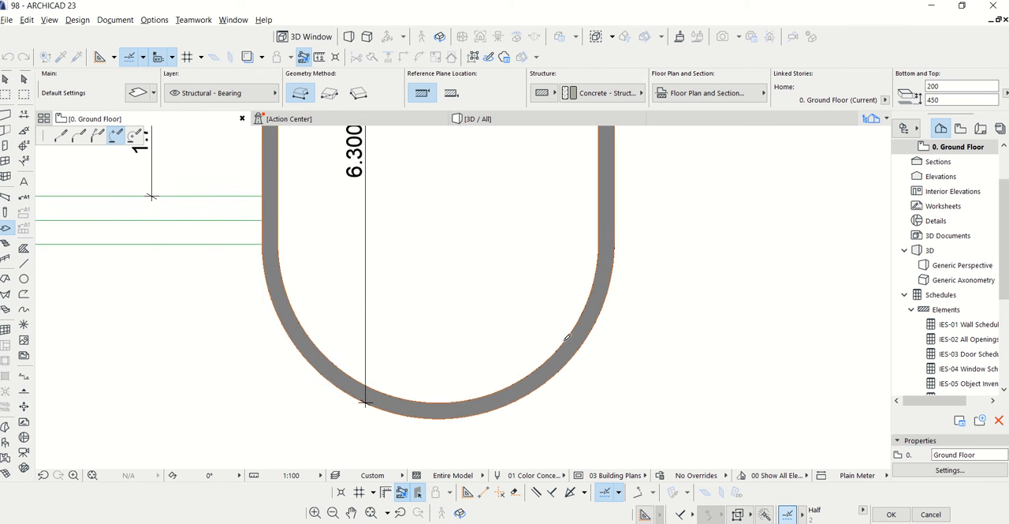
{"action": "left_click", "coordinate": [150, 196]}
{"action": "scroll", "coordinate": [597, 275], "scroll_direction": "up", "scroll_amount": 4}
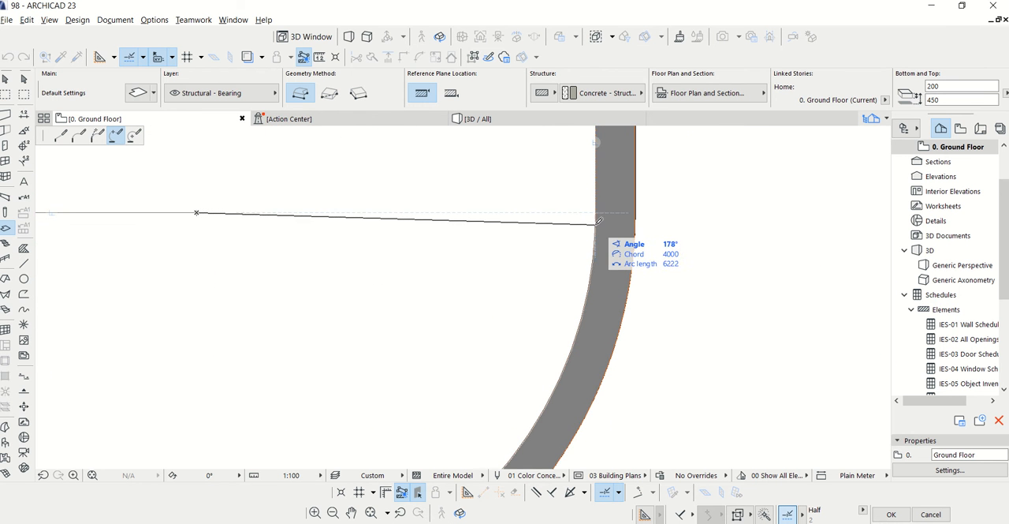
{"action": "left_click", "coordinate": [602, 230]}
{"action": "scroll", "coordinate": [571, 332], "scroll_direction": "down", "scroll_amount": 3}
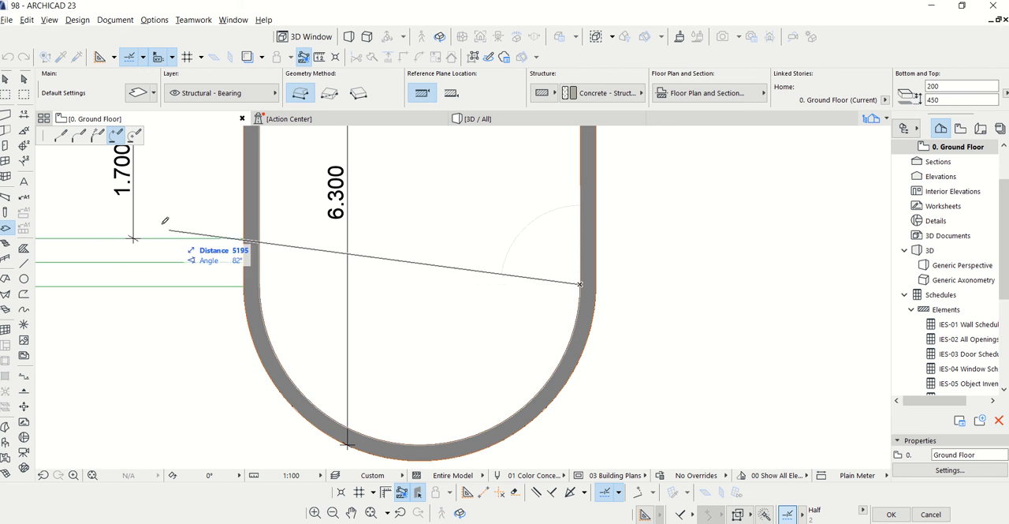
Close the slab outline with a straight edge along the right outer wall up to the kitchen's starting corner, and check the floor in 3D
{"action": "left_click", "coordinate": [61, 134]}
{"action": "scroll", "coordinate": [524, 399], "scroll_direction": "down", "scroll_amount": 6}
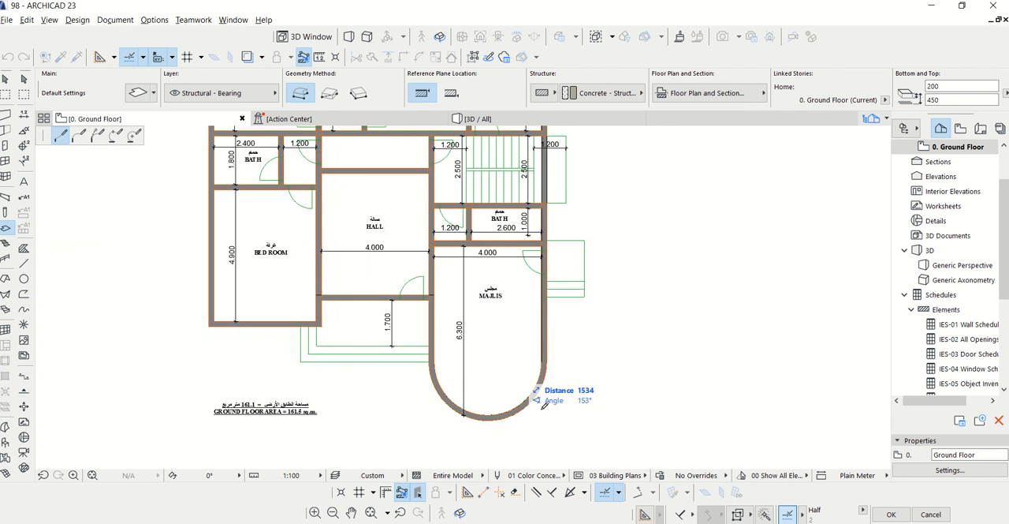
{"action": "scroll", "coordinate": [556, 193], "scroll_direction": "up", "scroll_amount": 1}
{"action": "scroll", "coordinate": [547, 175], "scroll_direction": "up", "scroll_amount": 2}
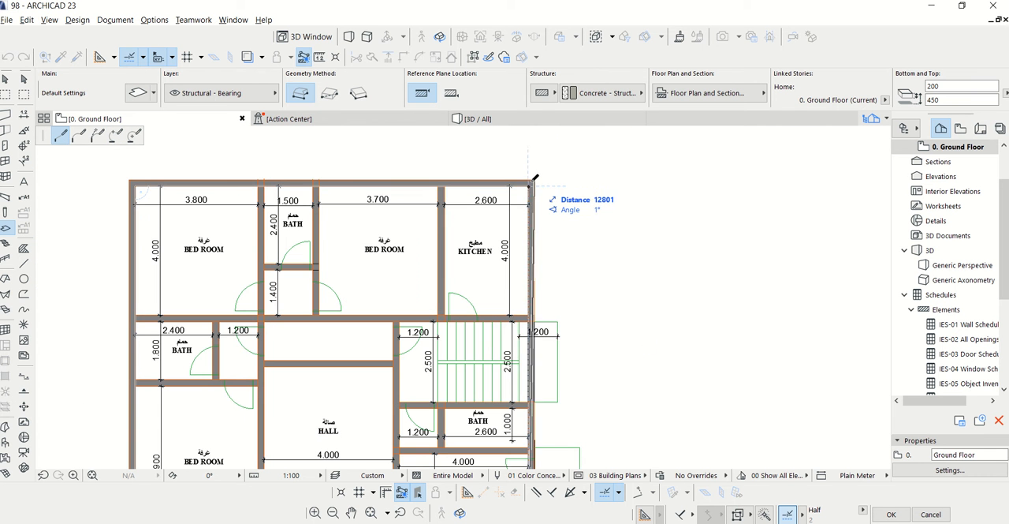
{"action": "key", "text": "Escape"}
{"action": "left_click", "coordinate": [508, 123]}
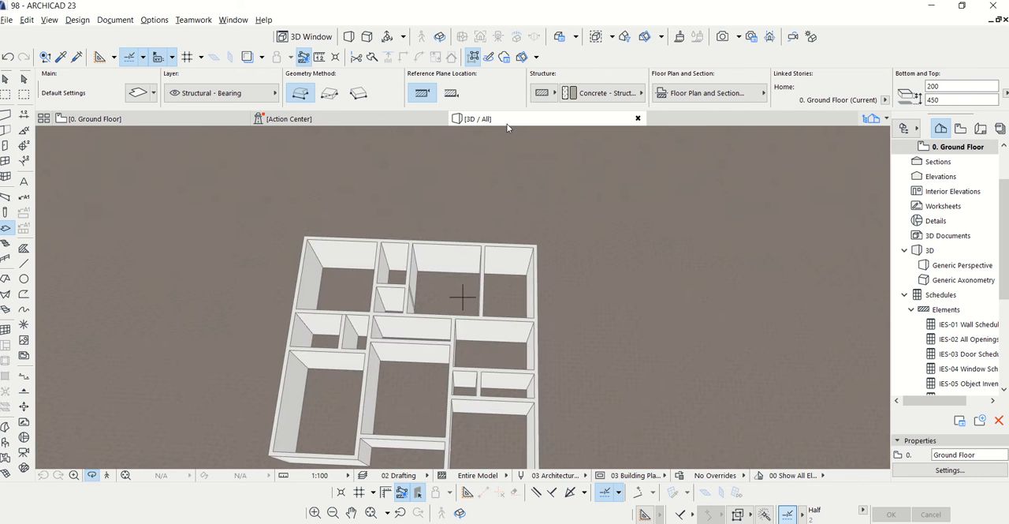
{"action": "scroll", "coordinate": [311, 361], "scroll_direction": "up", "scroll_amount": 4}
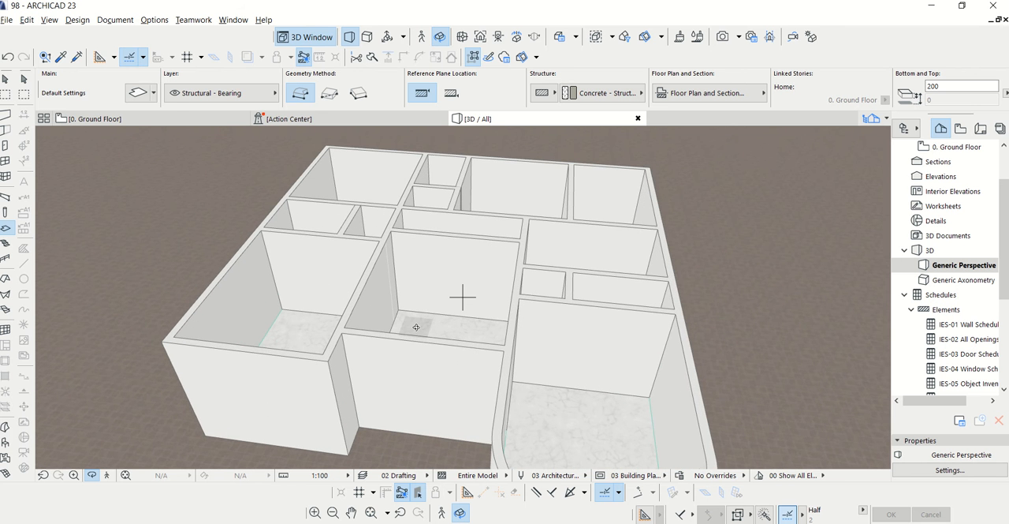
{"action": "left_click_drag", "start_coordinate": [417, 326], "coordinate": [451, 393]}
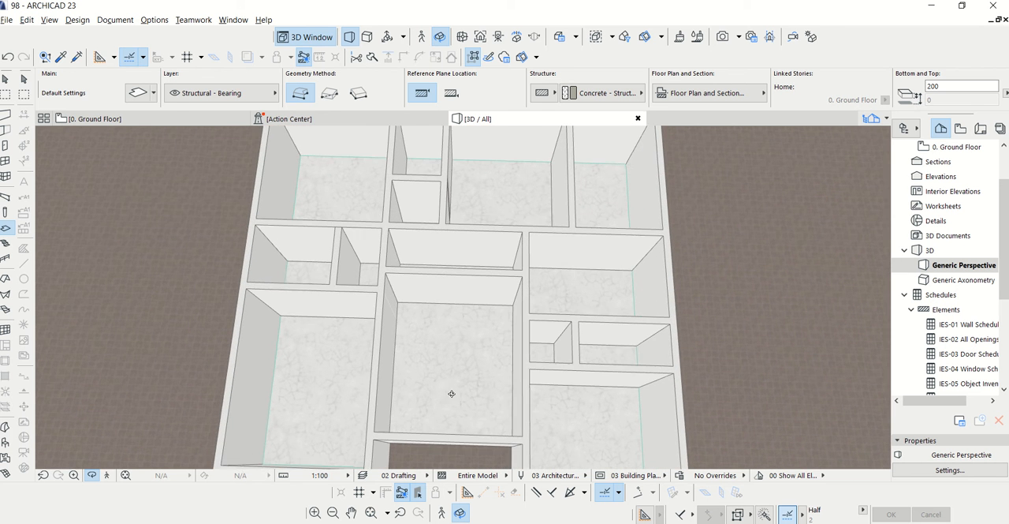
Return to the ground floor plan around the upper bedrooms and open the Door tool's default settings
{"action": "left_click", "coordinate": [167, 120]}
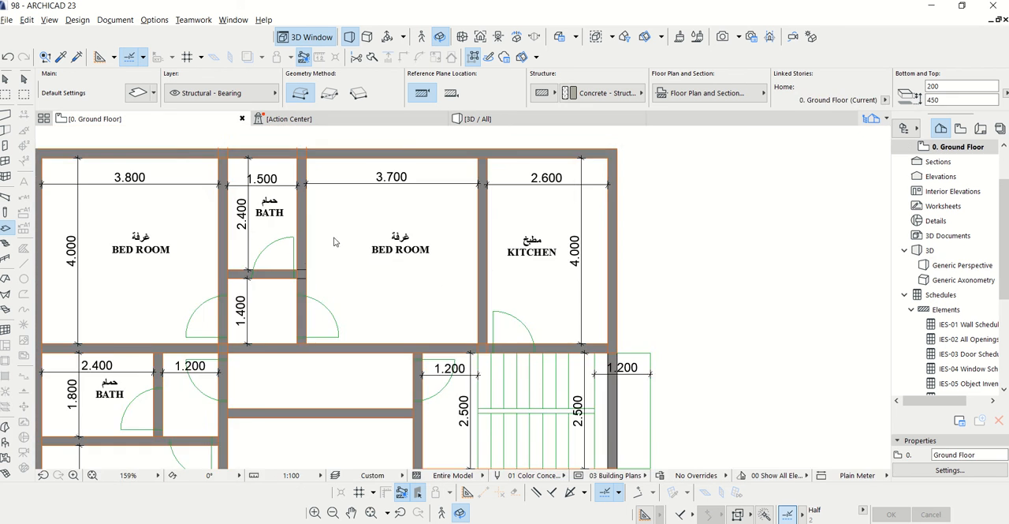
{"action": "scroll", "coordinate": [333, 242], "scroll_direction": "down", "scroll_amount": 3}
{"action": "scroll", "coordinate": [255, 276], "scroll_direction": "up", "scroll_amount": 6}
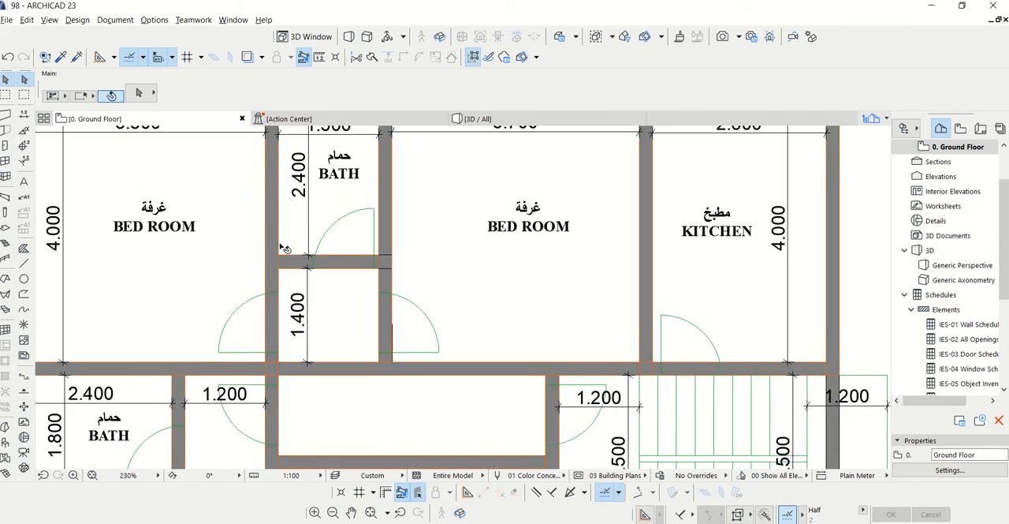
{"action": "scroll", "coordinate": [349, 241], "scroll_direction": "up", "scroll_amount": 2}
{"action": "scroll", "coordinate": [410, 252], "scroll_direction": "down", "scroll_amount": 2}
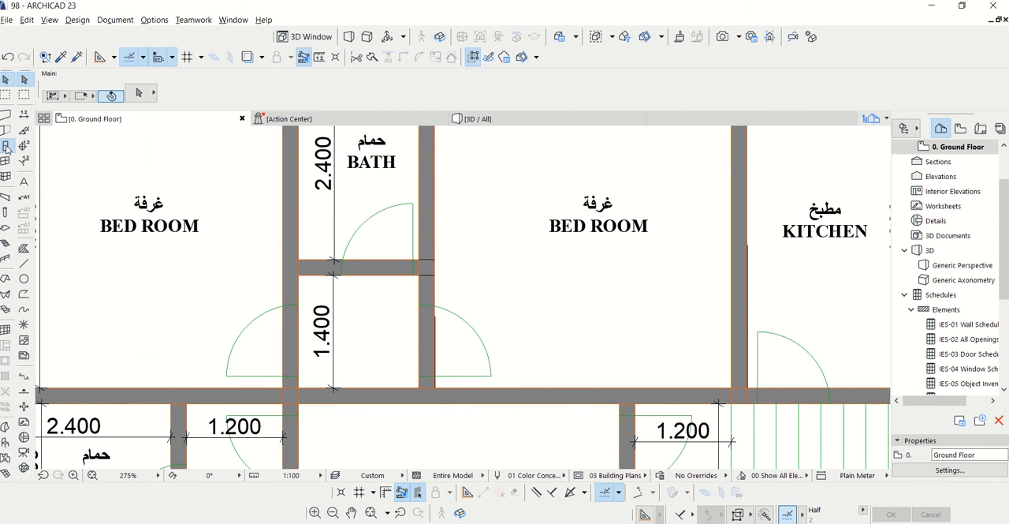
{"action": "left_click", "coordinate": [6, 146]}
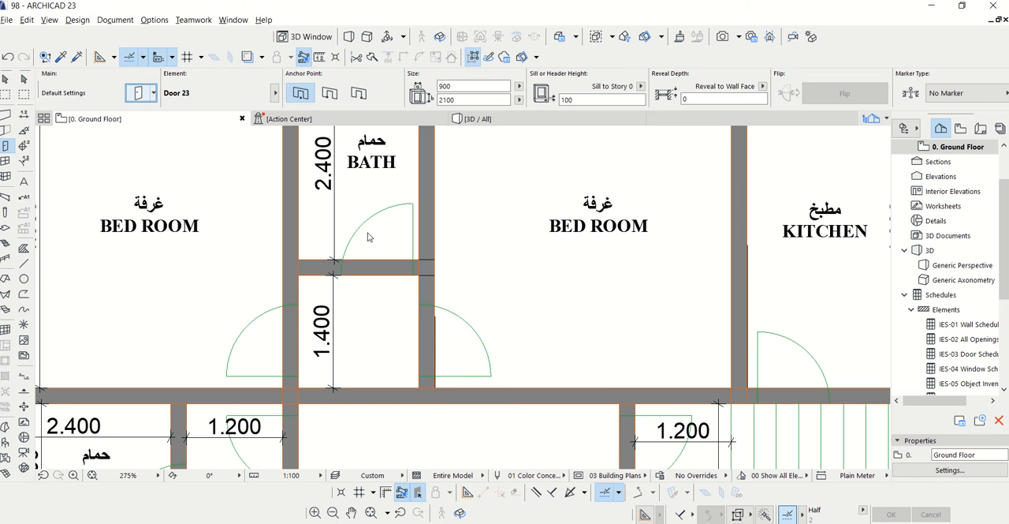
{"action": "left_click", "coordinate": [139, 92]}
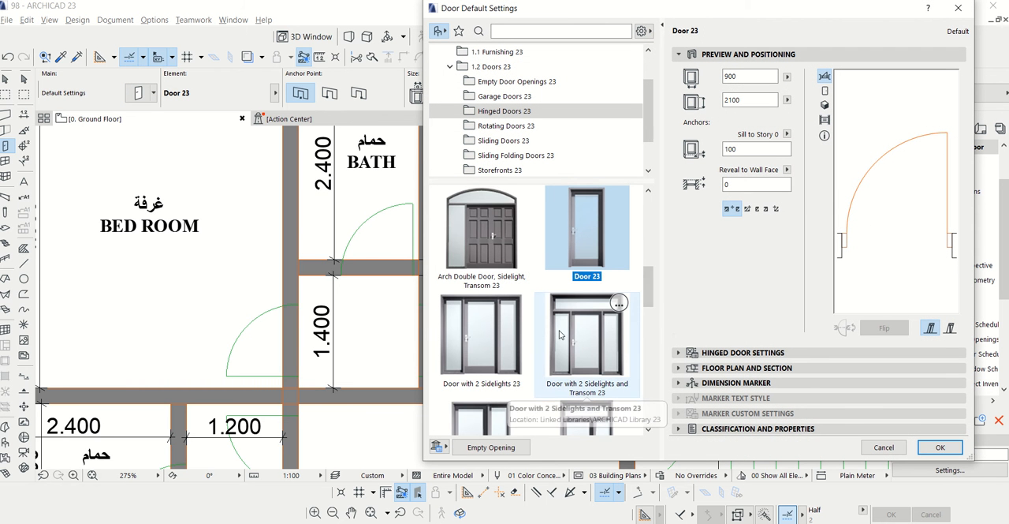
Browse the hinged door library and examine Door 23 in elevation and 3D previews
{"action": "scroll", "coordinate": [560, 334], "scroll_direction": "down", "scroll_amount": 5}
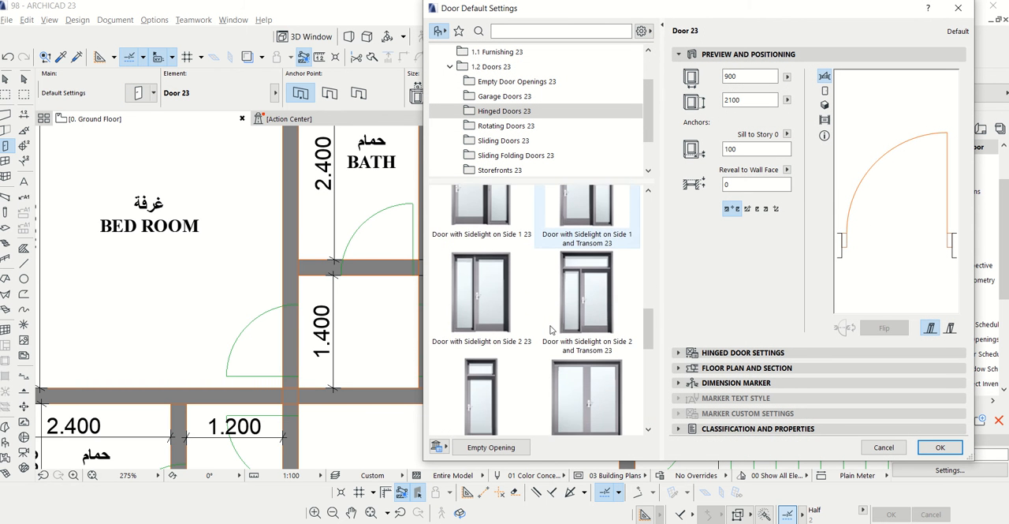
{"action": "scroll", "coordinate": [550, 329], "scroll_direction": "down", "scroll_amount": 8}
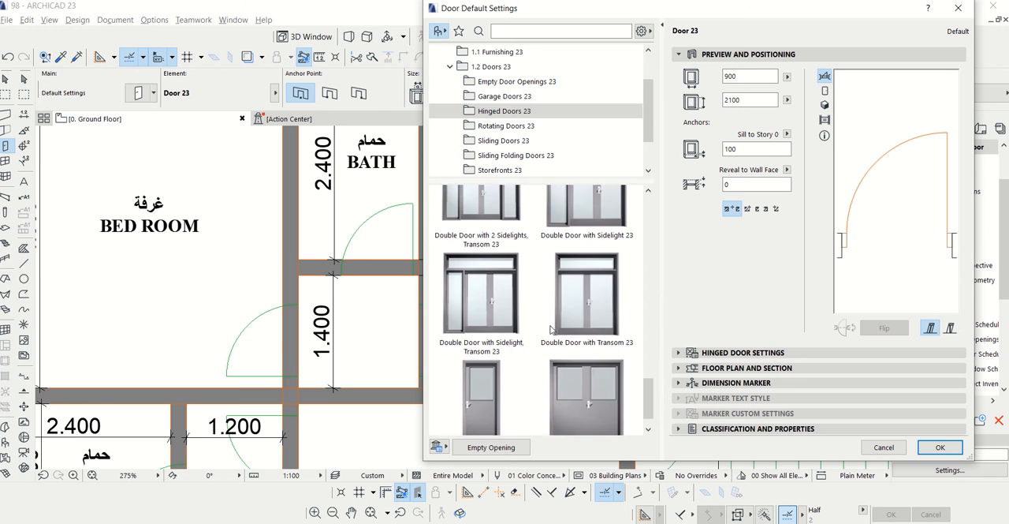
{"action": "scroll", "coordinate": [550, 329], "scroll_direction": "up", "scroll_amount": 10}
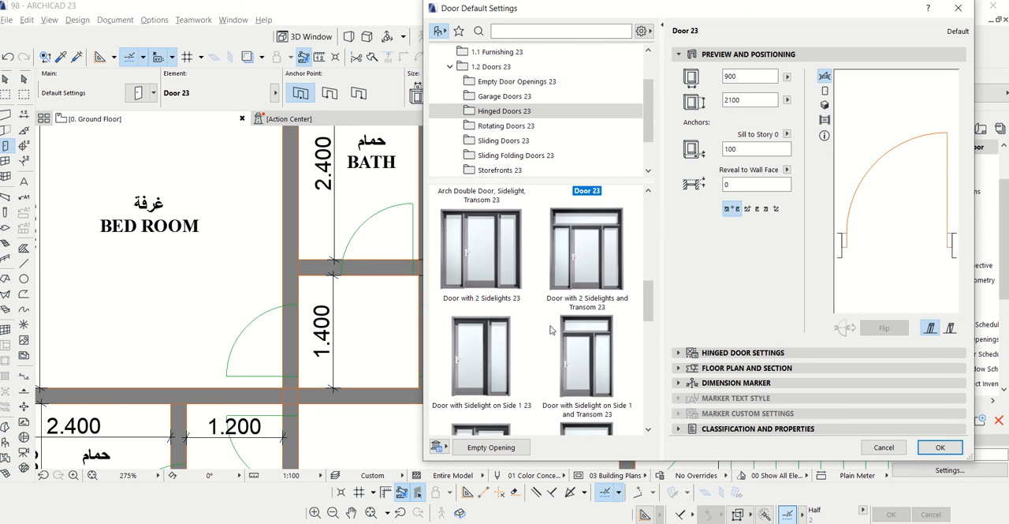
{"action": "scroll", "coordinate": [550, 330], "scroll_direction": "up", "scroll_amount": 3}
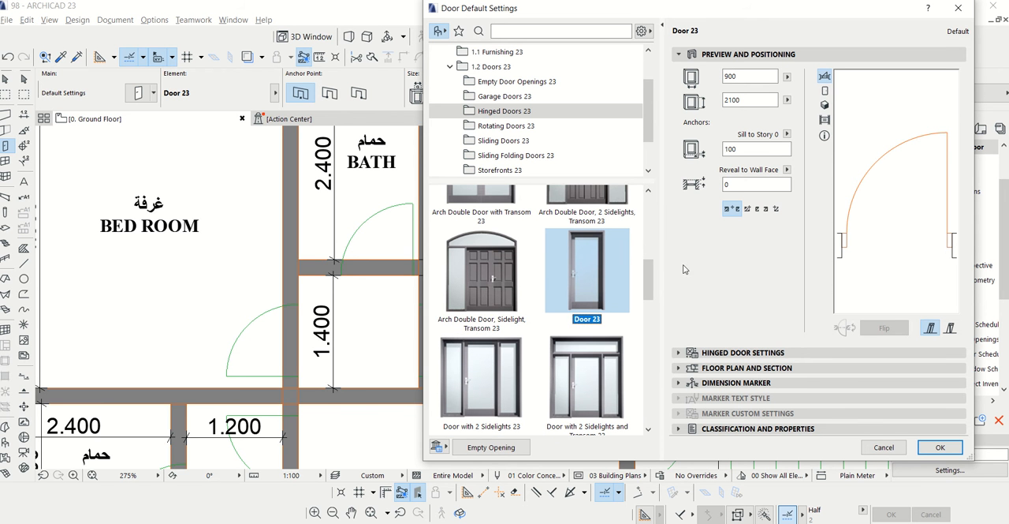
{"action": "left_click_drag", "start_coordinate": [773, 10], "coordinate": [610, 21]}
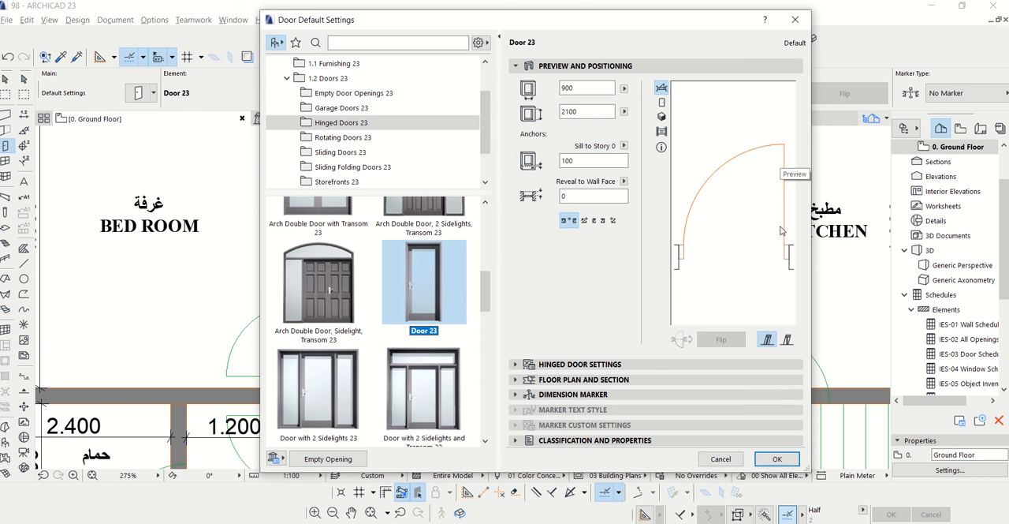
{"action": "left_click", "coordinate": [661, 102]}
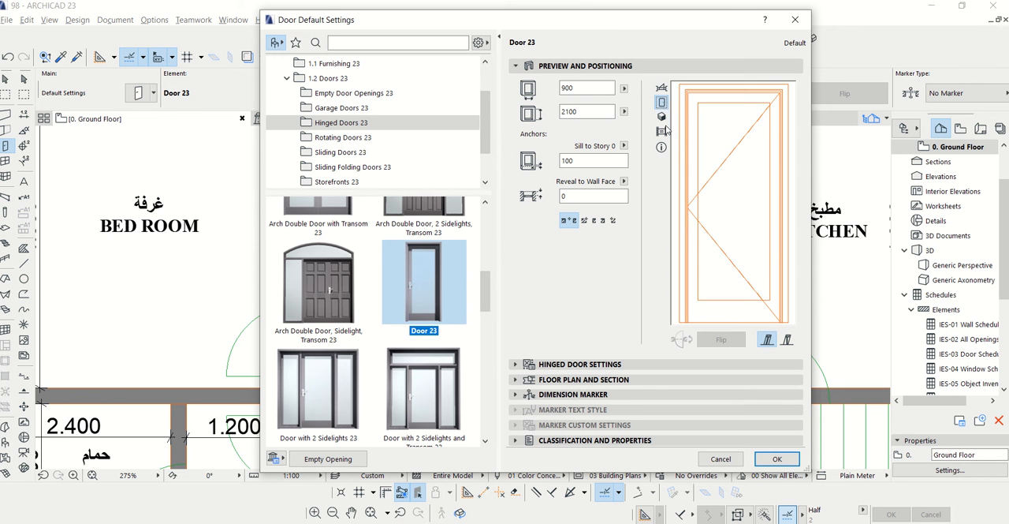
{"action": "left_click", "coordinate": [661, 117]}
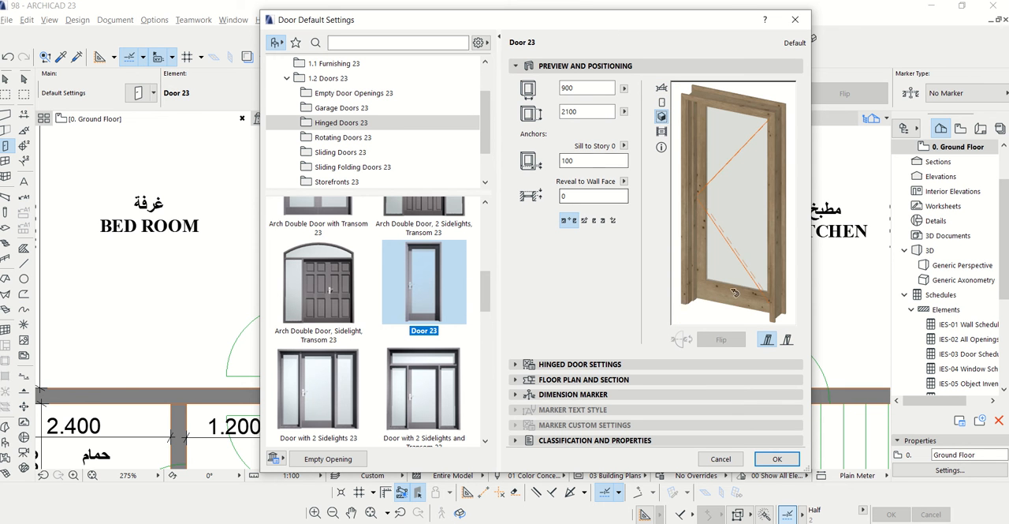
Set the door leaf of Door 23 to Style 15 and check it in the 3D preview
{"action": "left_click", "coordinate": [517, 365]}
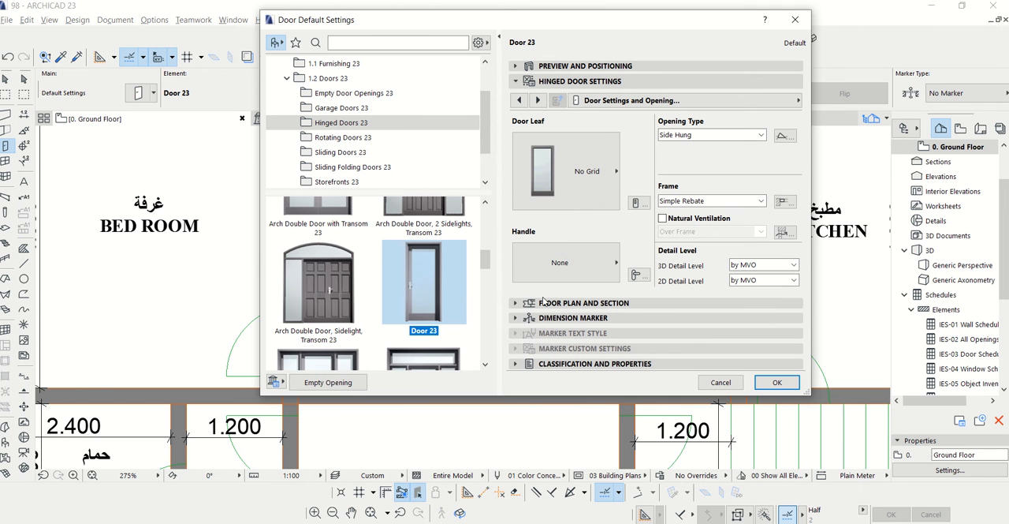
{"action": "left_click", "coordinate": [564, 175]}
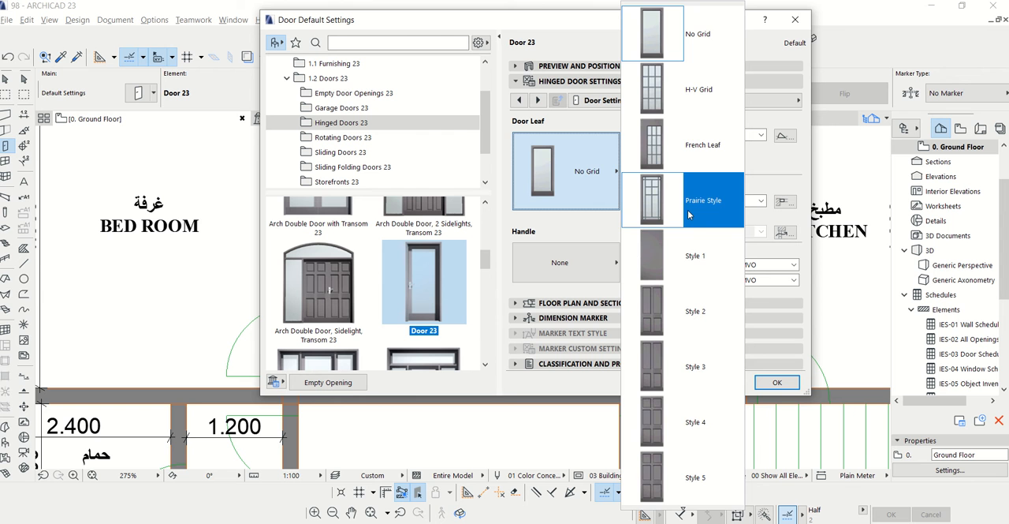
{"action": "scroll", "coordinate": [687, 237], "scroll_direction": "down", "scroll_amount": 6}
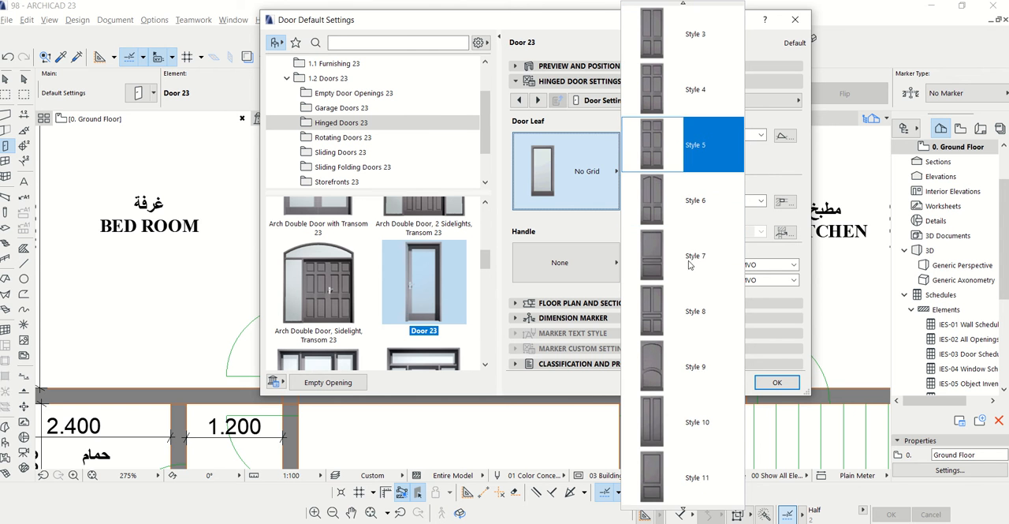
{"action": "scroll", "coordinate": [683, 276], "scroll_direction": "down", "scroll_amount": 5}
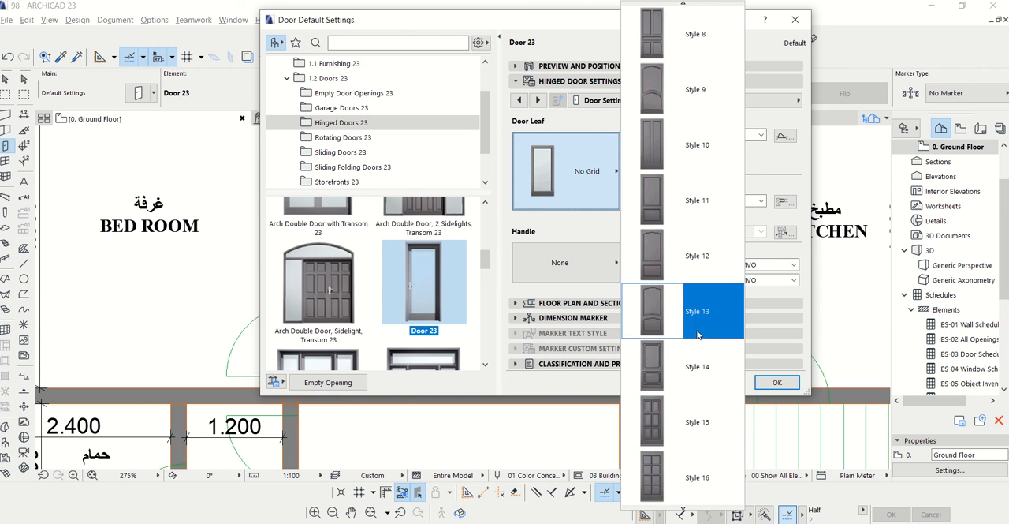
{"action": "scroll", "coordinate": [697, 316], "scroll_direction": "down", "scroll_amount": 1}
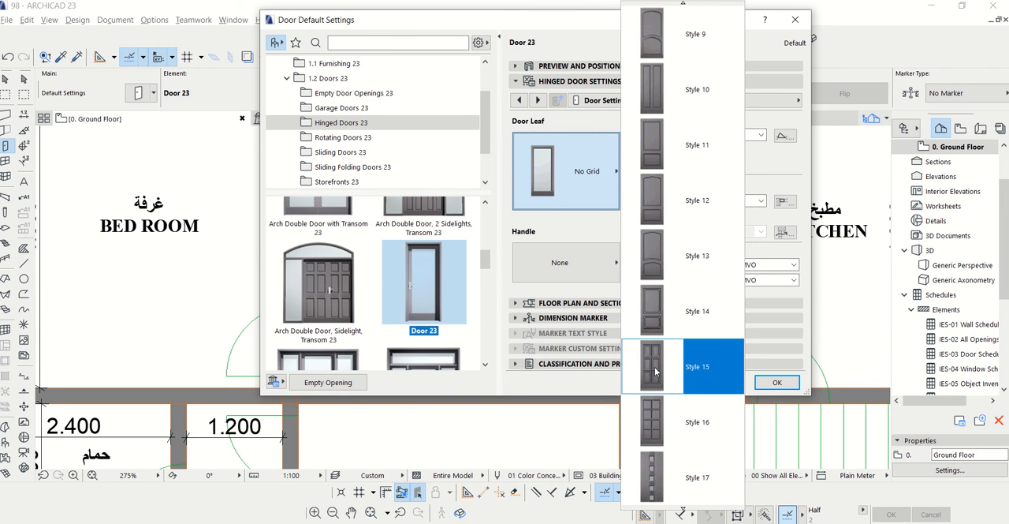
{"action": "left_click", "coordinate": [654, 367]}
{"action": "left_click", "coordinate": [579, 363]}
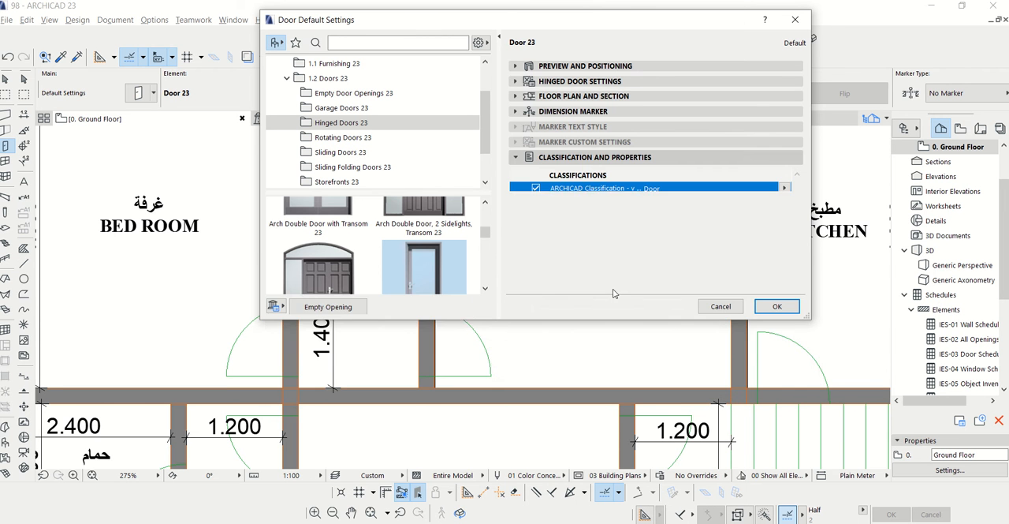
{"action": "left_click", "coordinate": [517, 68]}
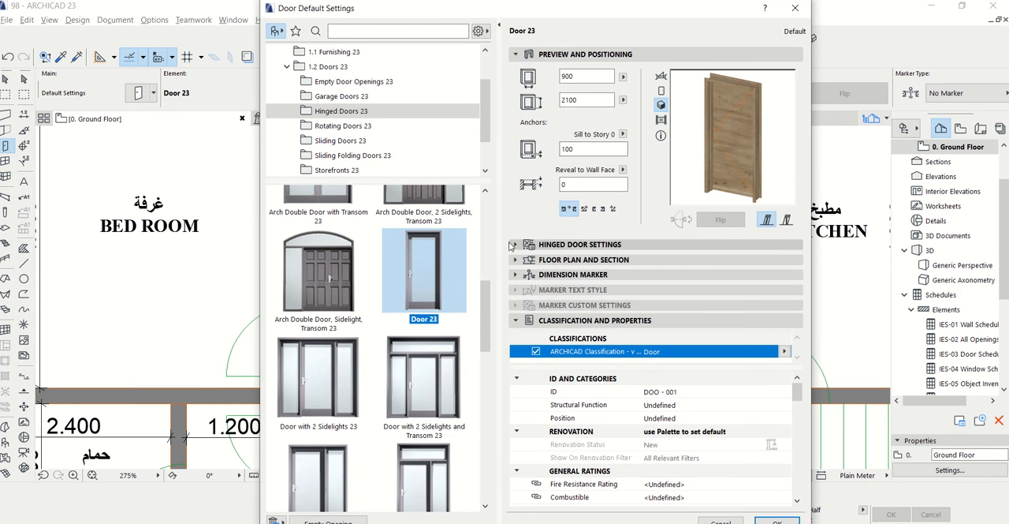
Give the door the Handle 7 handle and set its 3D detail level to Full
{"action": "left_click", "coordinate": [513, 245]}
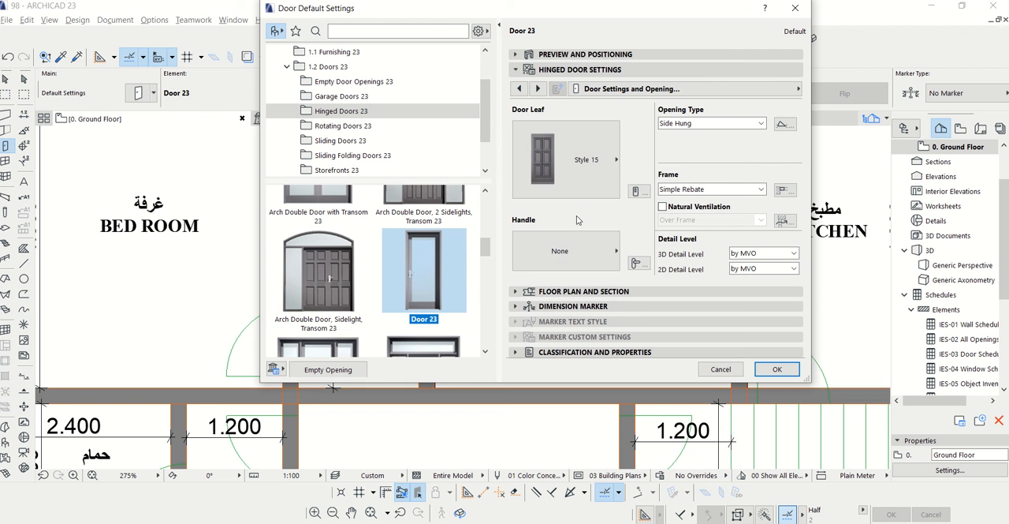
{"action": "left_click", "coordinate": [575, 251]}
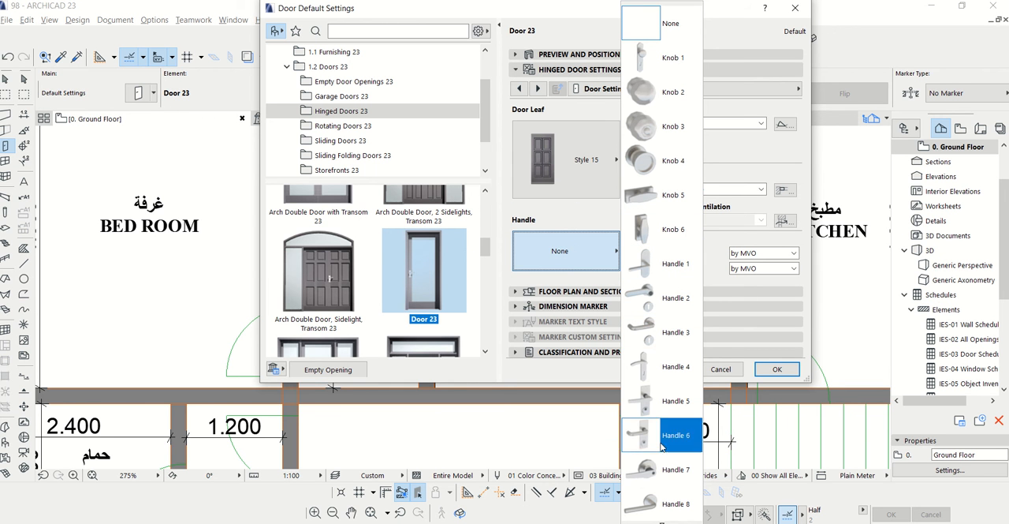
{"action": "left_click", "coordinate": [660, 470]}
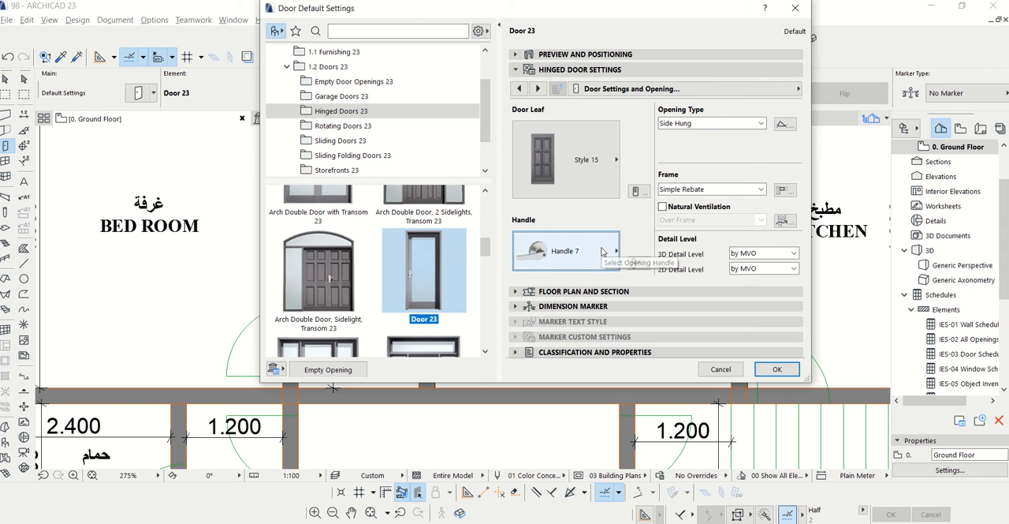
{"action": "left_click", "coordinate": [755, 253]}
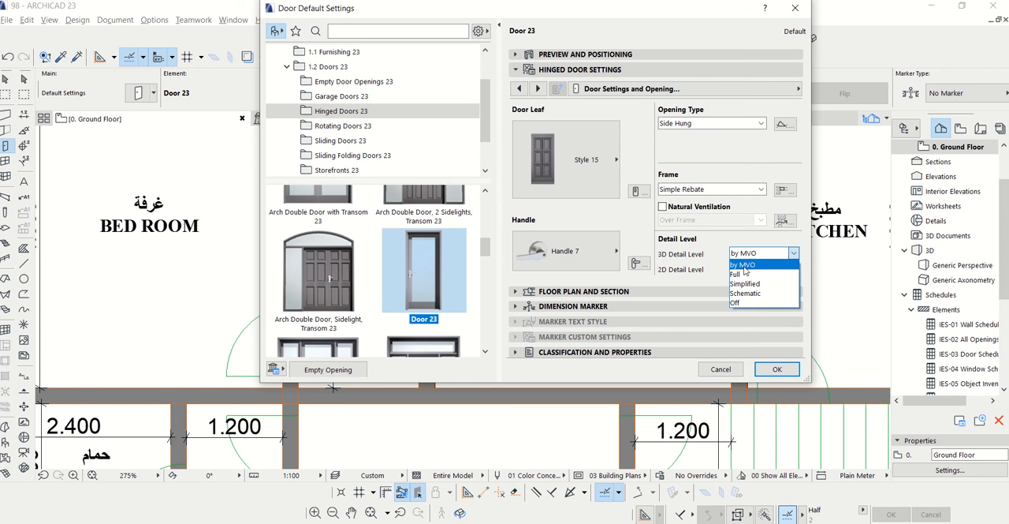
{"action": "left_click", "coordinate": [741, 274]}
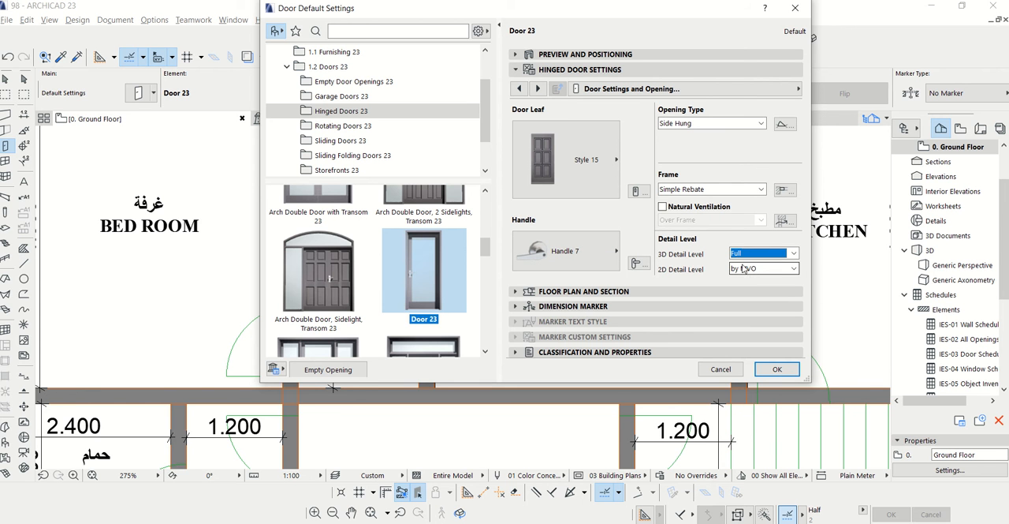
Set the door's 3D opening angle to 90° in its opening type and angle settings
{"action": "left_click", "coordinate": [539, 88]}
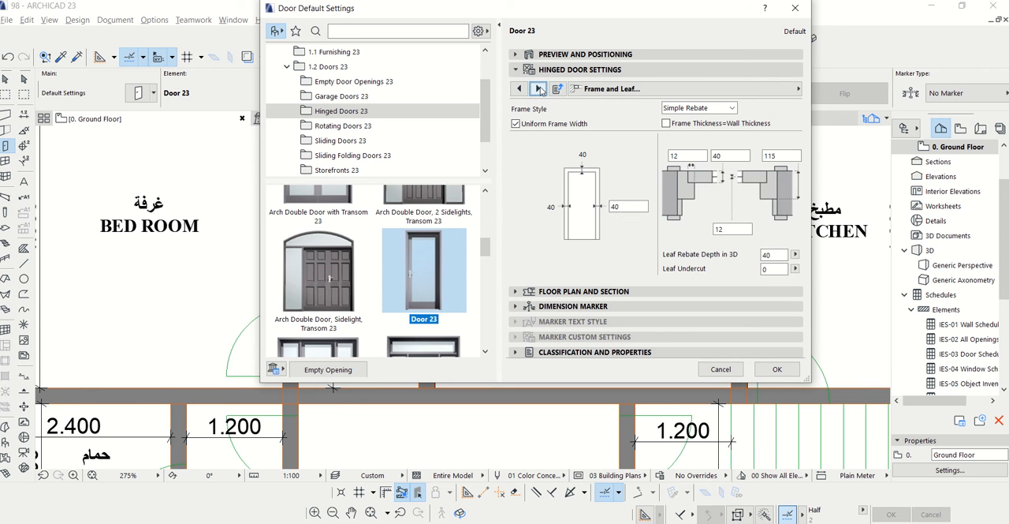
{"action": "left_click", "coordinate": [539, 88]}
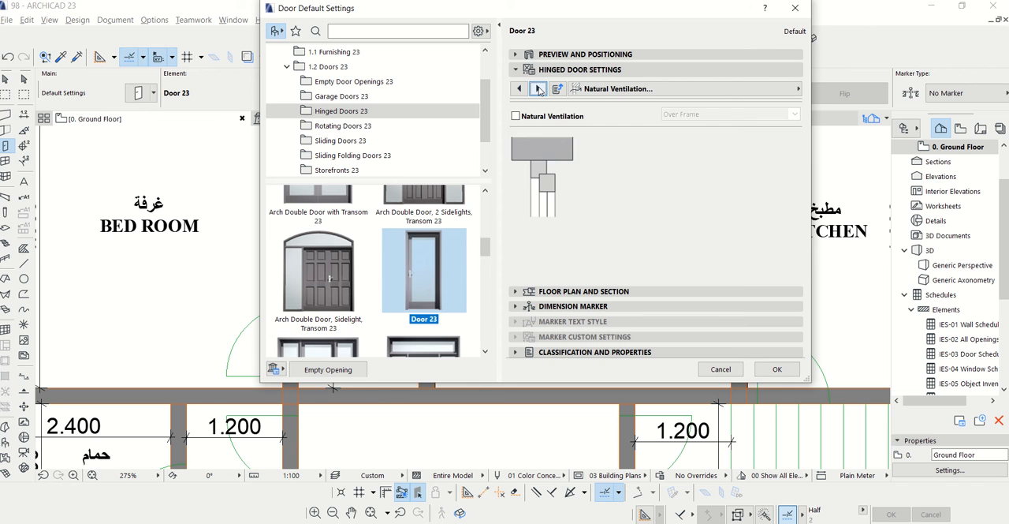
{"action": "left_click", "coordinate": [539, 89]}
{"action": "left_click", "coordinate": [538, 88]}
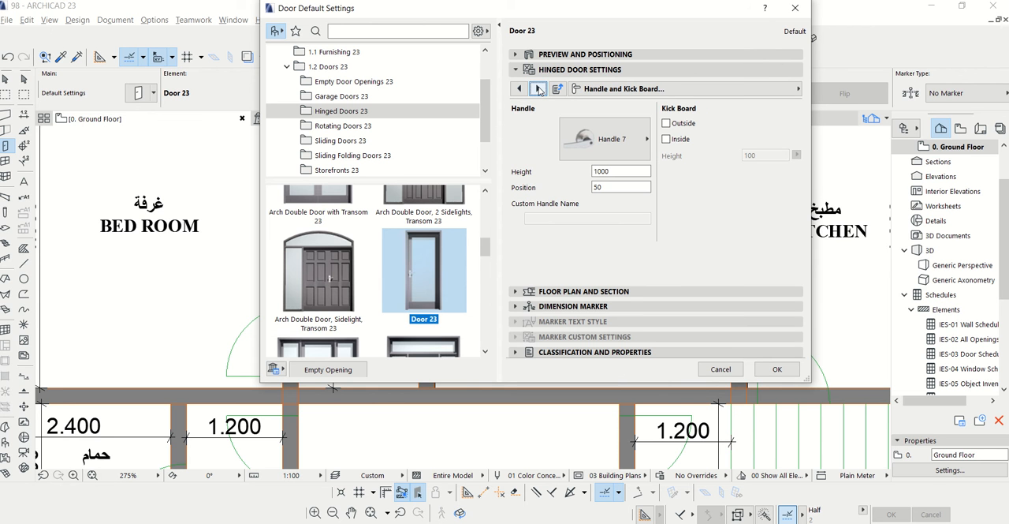
{"action": "left_click", "coordinate": [539, 88]}
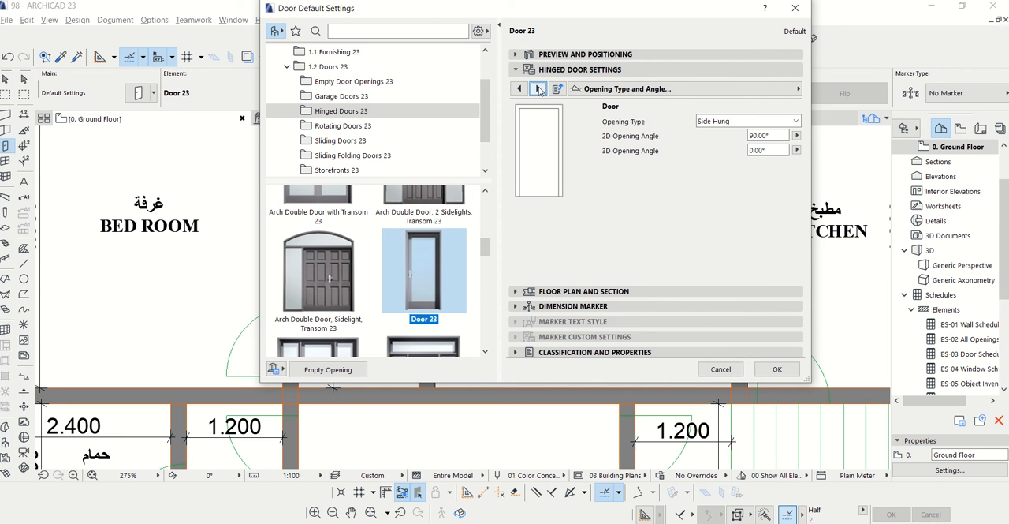
{"action": "left_click", "coordinate": [771, 150]}
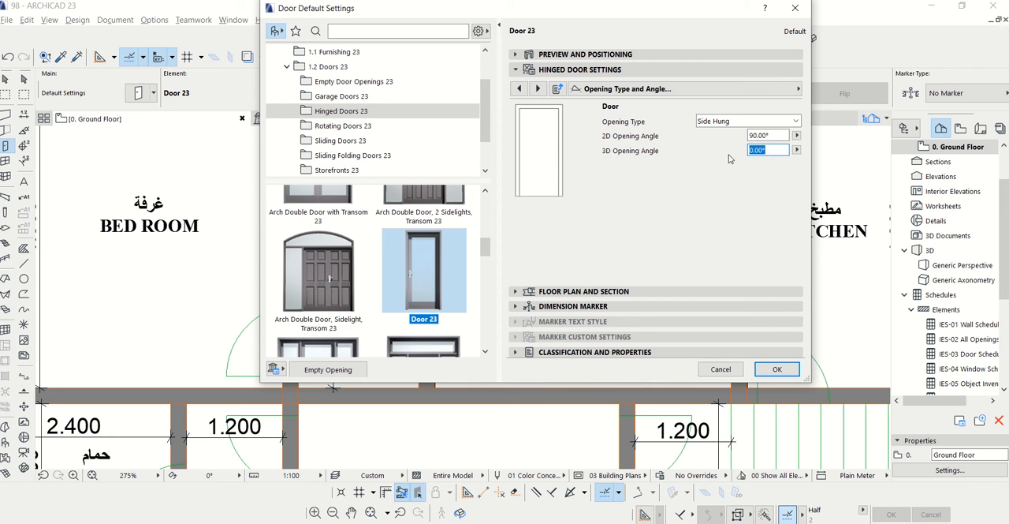
{"action": "type", "text": "9"}
Override the model view options for the door's 3D projections and turn off its opening line
{"action": "left_click", "coordinate": [538, 88]}
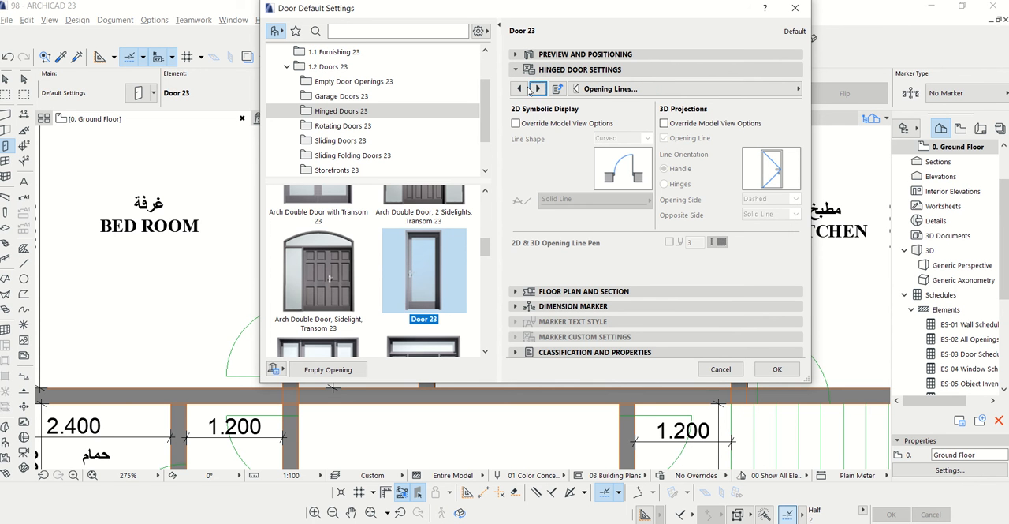
{"action": "left_click", "coordinate": [552, 54]}
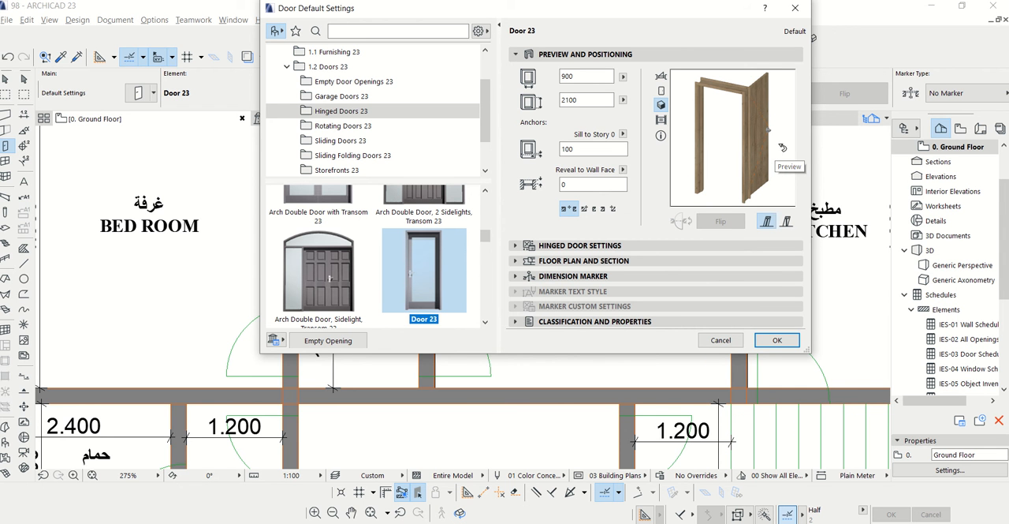
{"action": "left_click", "coordinate": [516, 246]}
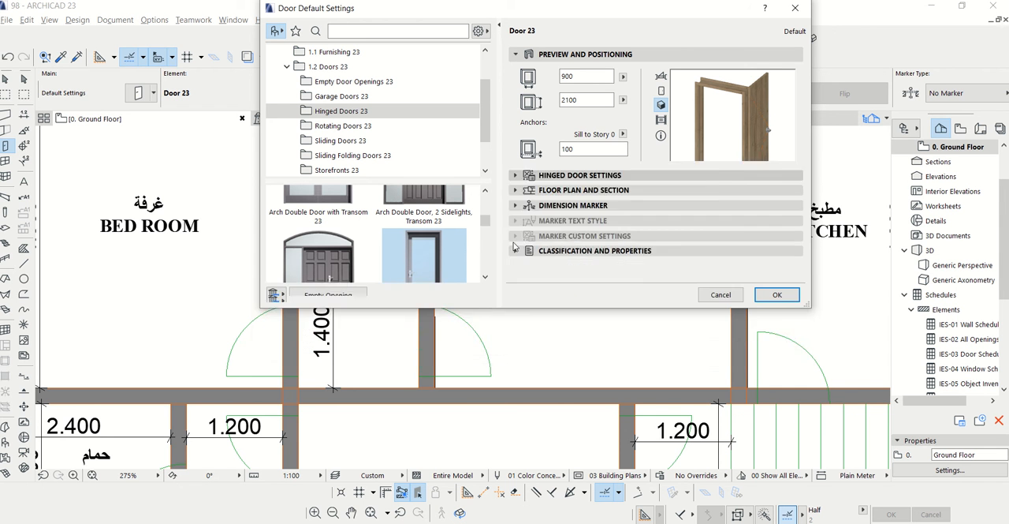
{"action": "left_click", "coordinate": [666, 124]}
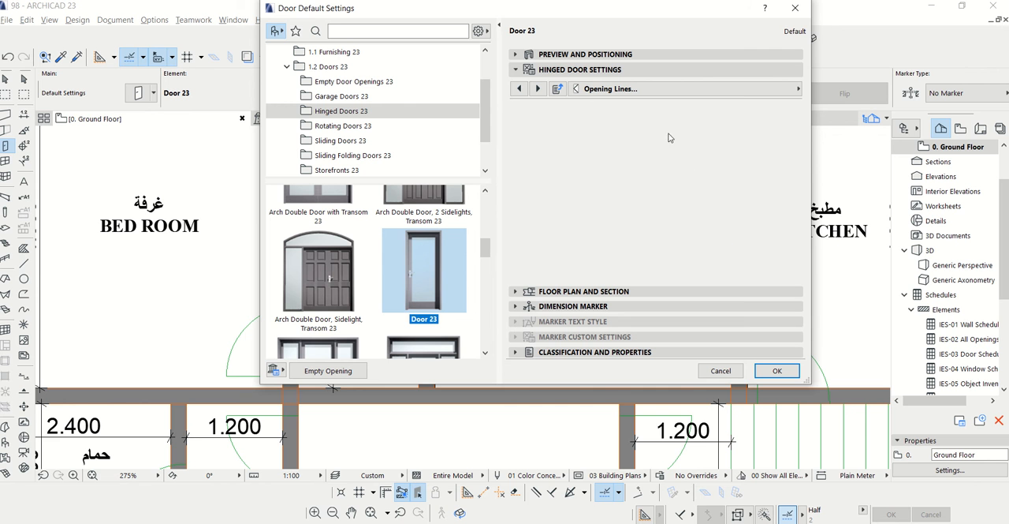
{"action": "left_click", "coordinate": [665, 138]}
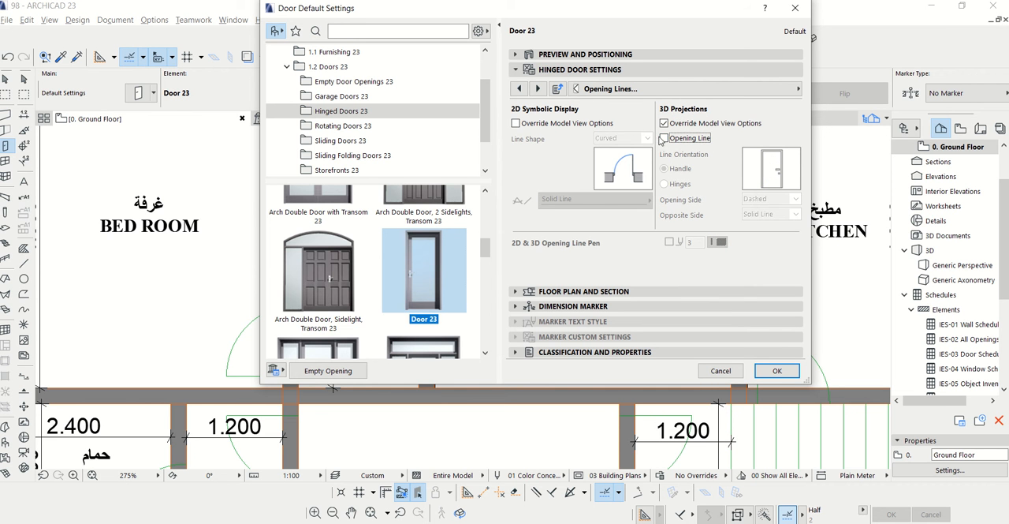
Set the door's outside and inside frame and leaf surfaces to Paint - Royal Blue in its model attributes
{"action": "left_click", "coordinate": [537, 89]}
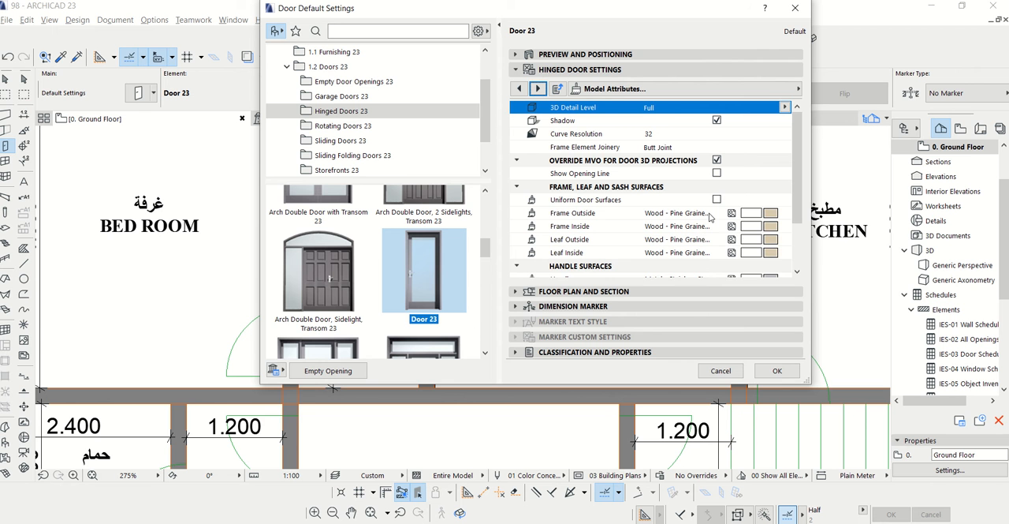
{"action": "left_click", "coordinate": [770, 214]}
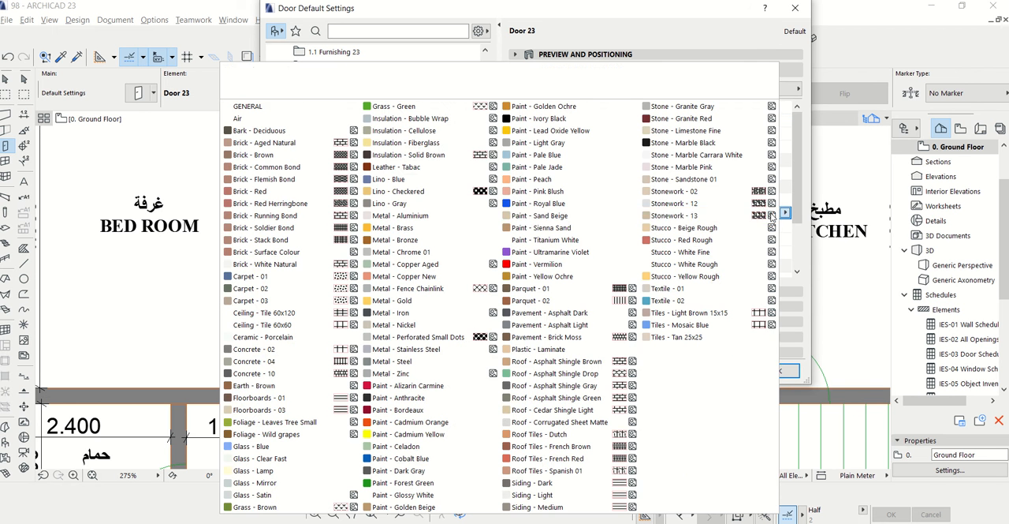
{"action": "left_click", "coordinate": [566, 204]}
{"action": "left_click", "coordinate": [785, 235]}
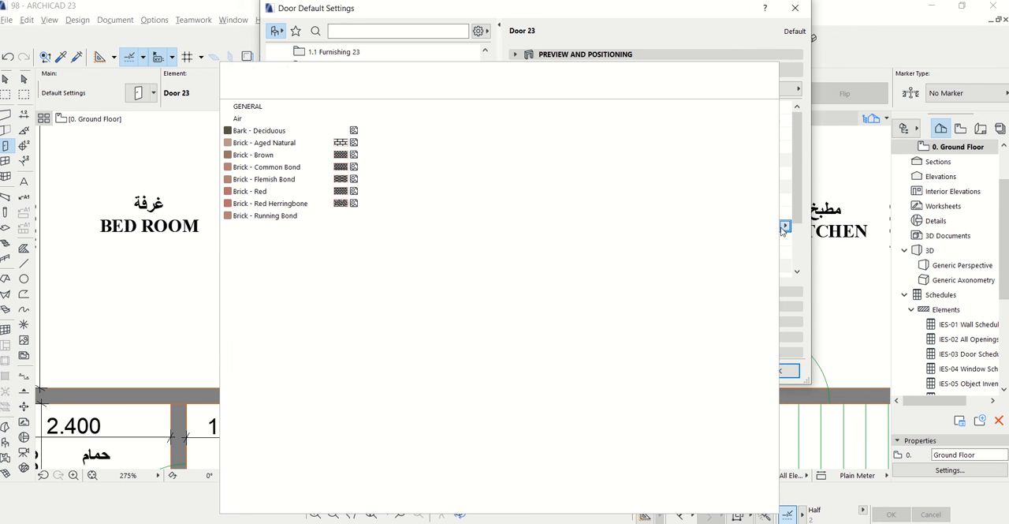
{"action": "left_click", "coordinate": [556, 204]}
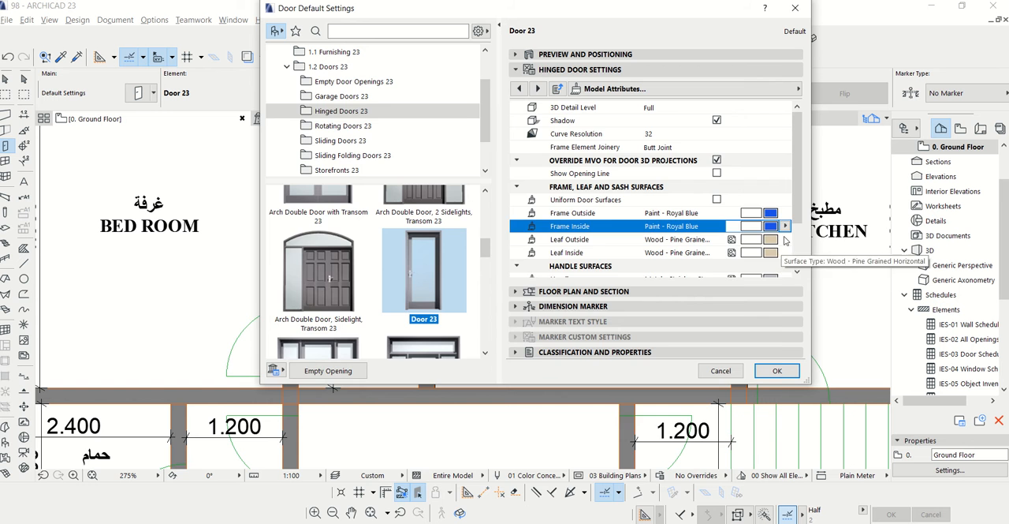
{"action": "left_click", "coordinate": [782, 253]}
{"action": "left_click", "coordinate": [552, 203]}
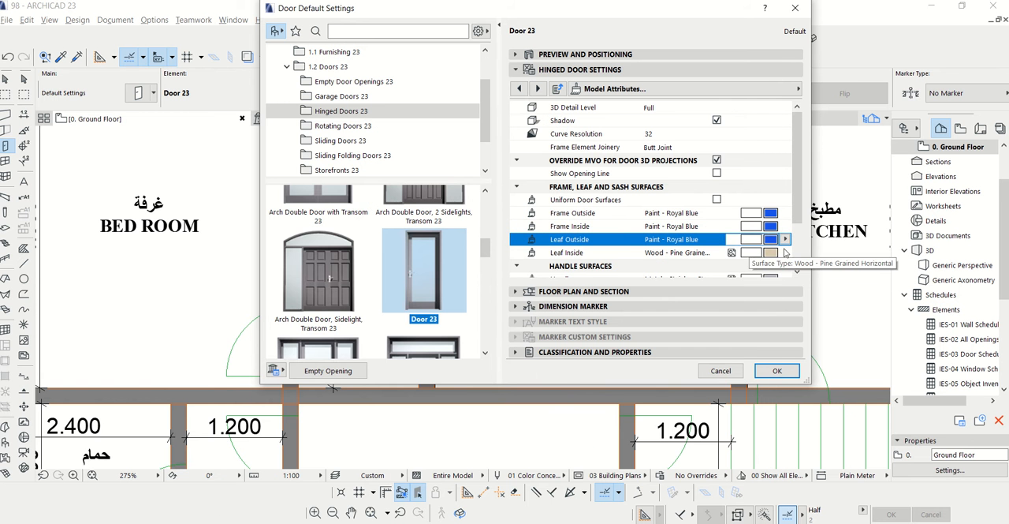
{"action": "left_click", "coordinate": [783, 252]}
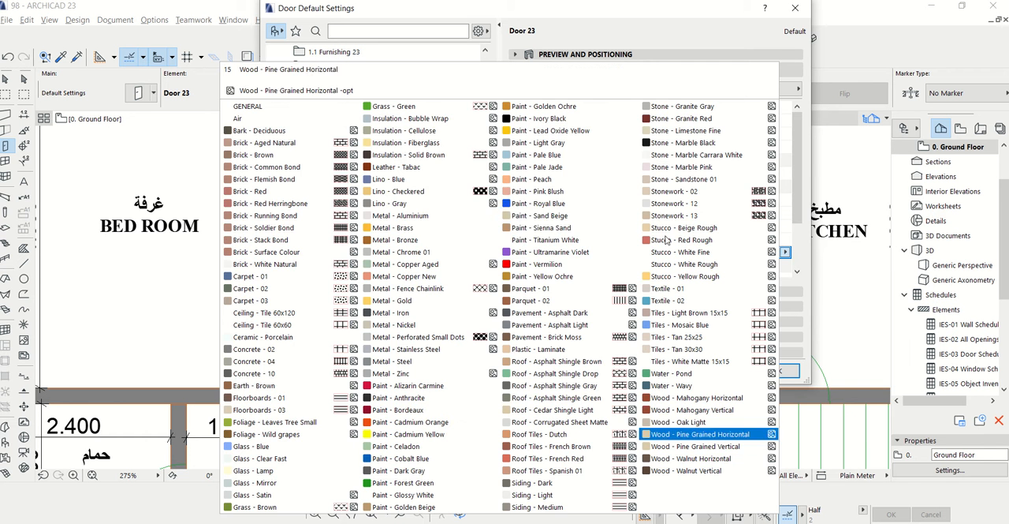
{"action": "left_click", "coordinate": [555, 204]}
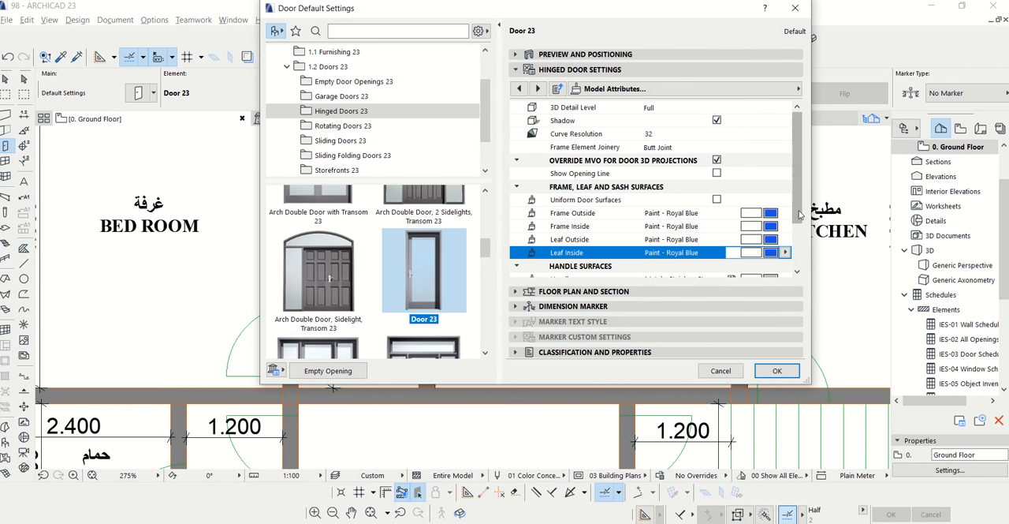
Check the repainted frame and leaf in the door's 3D preview
{"action": "left_click", "coordinate": [538, 88]}
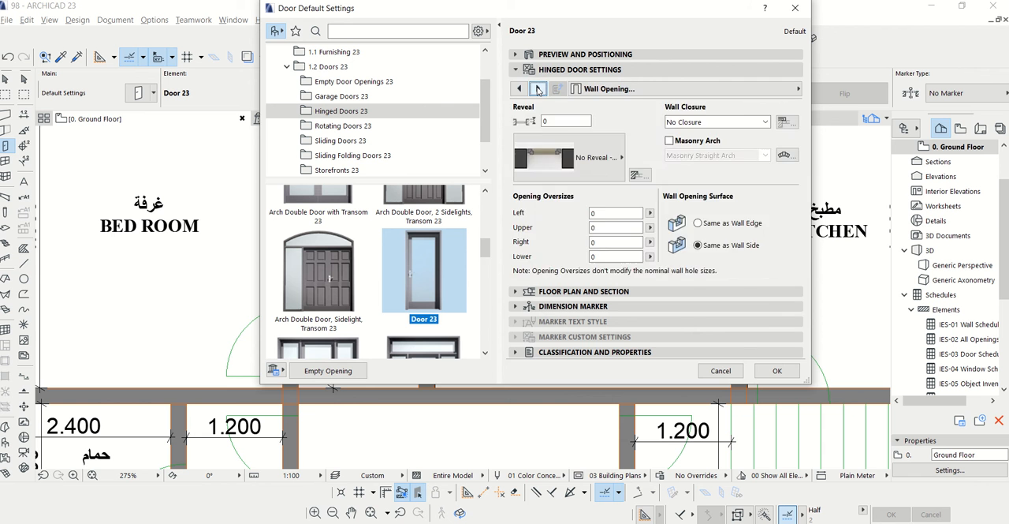
{"action": "left_click", "coordinate": [538, 88]}
{"action": "left_click", "coordinate": [518, 56]}
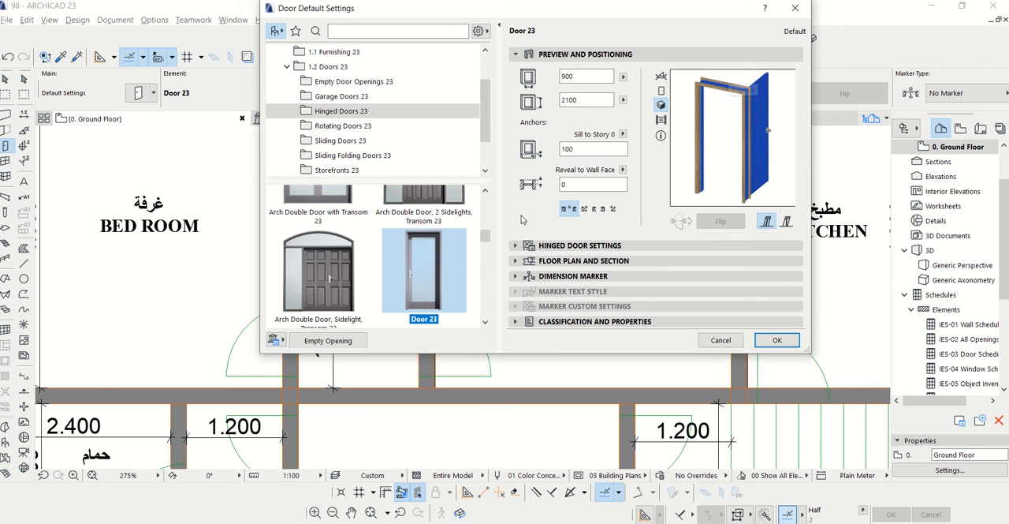
{"action": "left_click", "coordinate": [522, 246]}
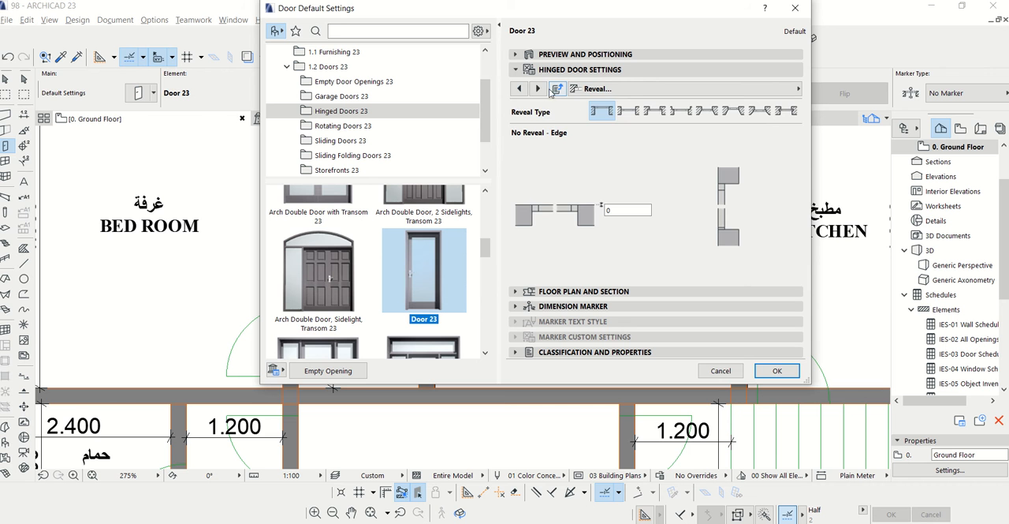
Set the door's casing surfaces to Paint - Royal Blue, check the 3D preview and accept the door defaults
{"action": "left_click", "coordinate": [538, 88]}
{"action": "left_click", "coordinate": [538, 88]}
{"action": "left_click", "coordinate": [538, 89]}
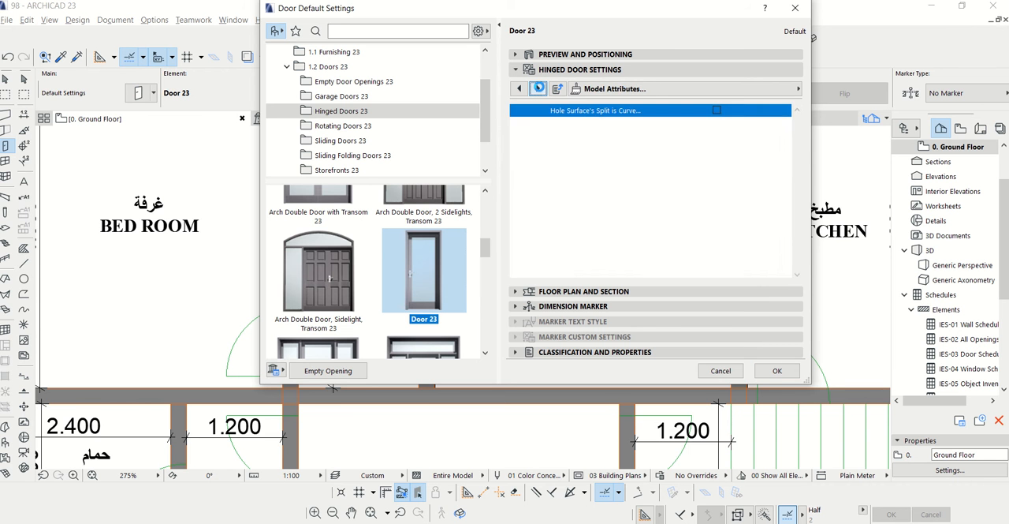
{"action": "left_click", "coordinate": [538, 88]}
{"action": "left_click", "coordinate": [539, 89]}
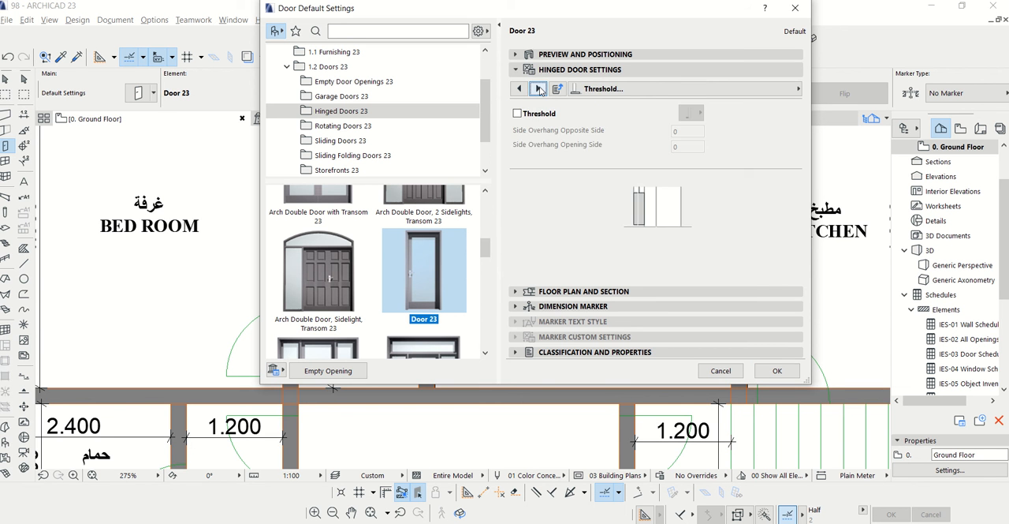
{"action": "left_click", "coordinate": [539, 88]}
{"action": "left_click", "coordinate": [539, 88]}
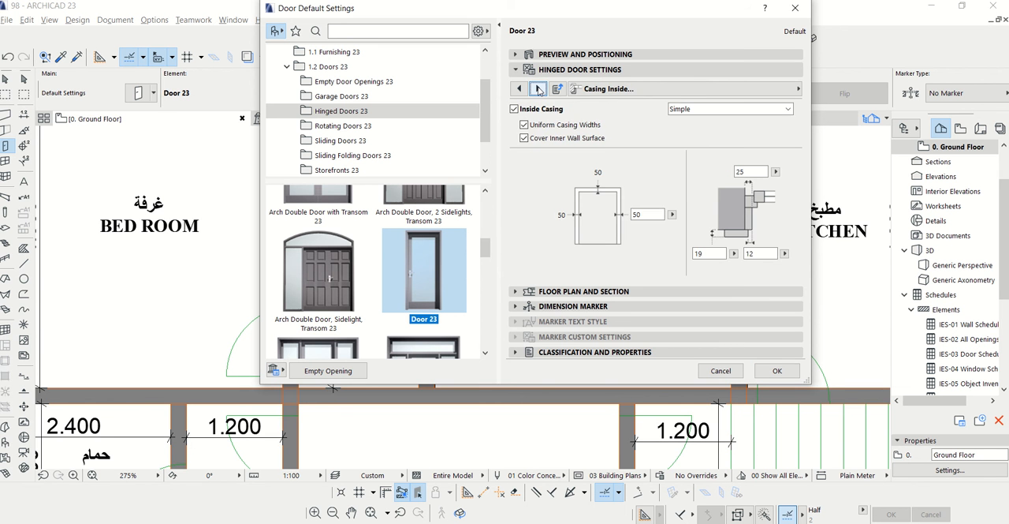
{"action": "left_click", "coordinate": [538, 89]}
{"action": "left_click", "coordinate": [538, 89]}
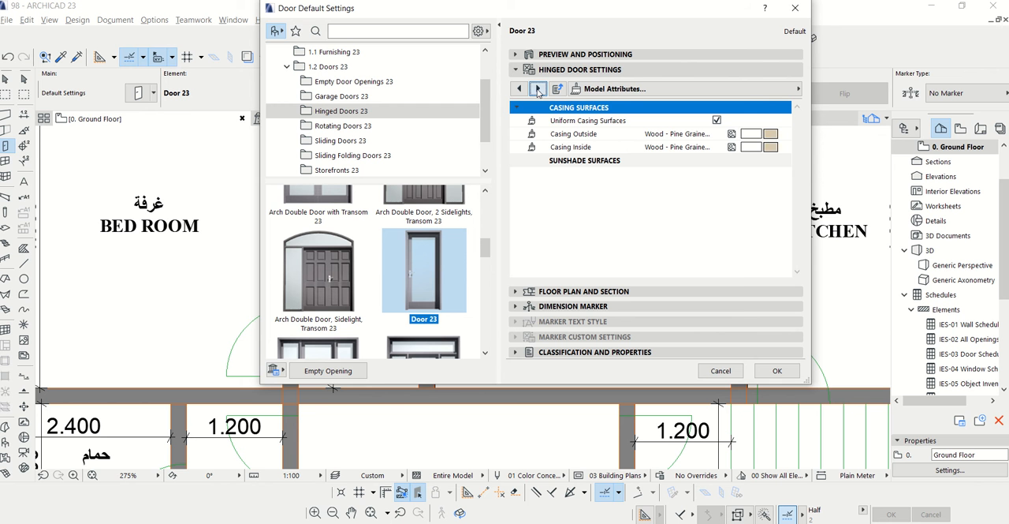
{"action": "left_click", "coordinate": [694, 147]}
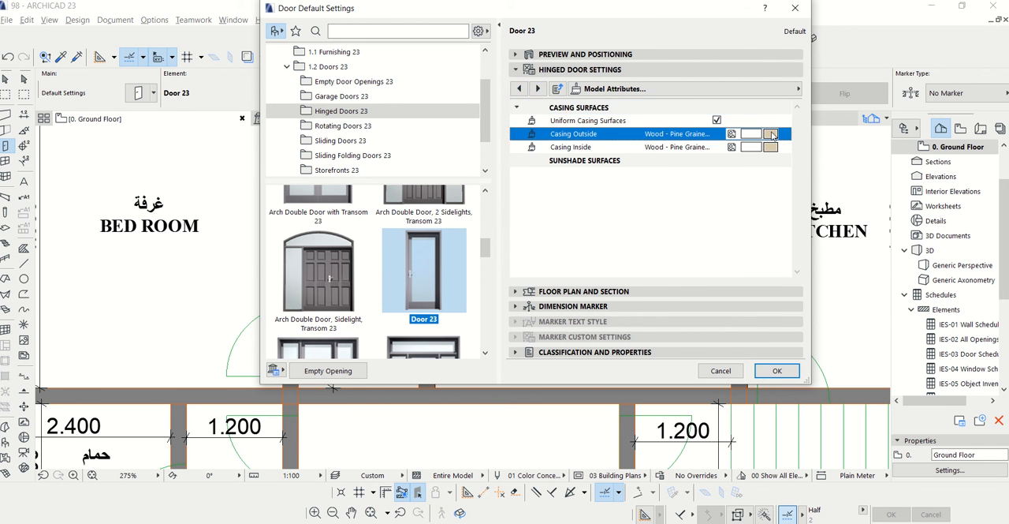
{"action": "left_click", "coordinate": [542, 203]}
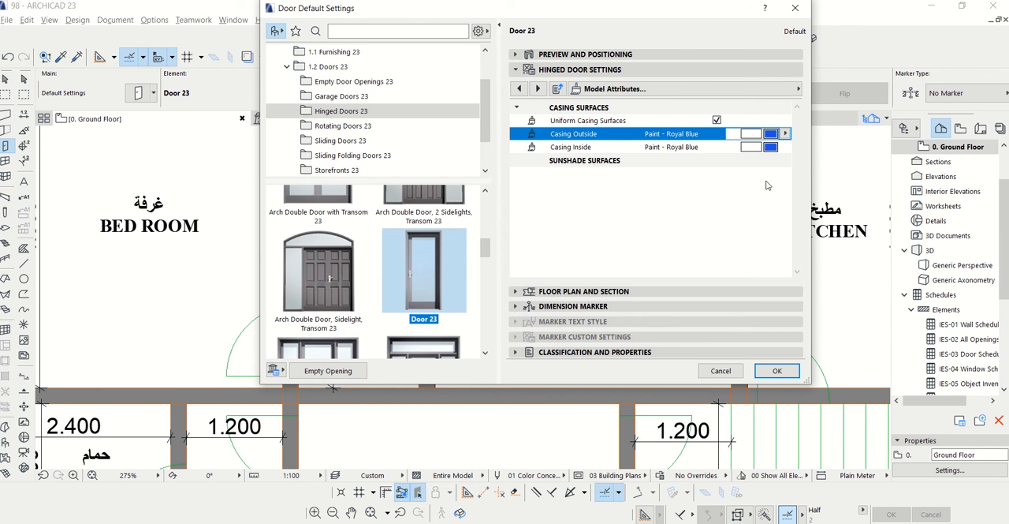
{"action": "left_click", "coordinate": [520, 54]}
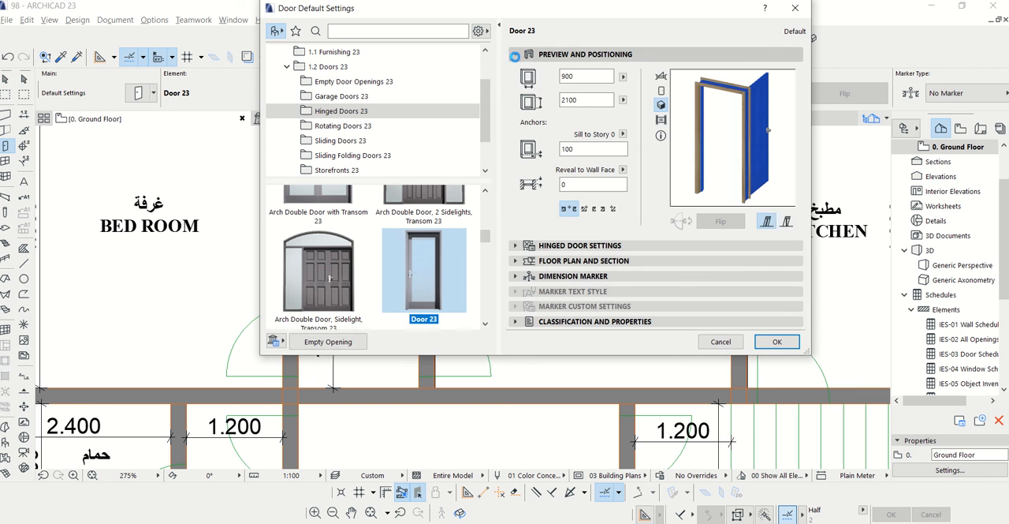
{"action": "left_click", "coordinate": [771, 341]}
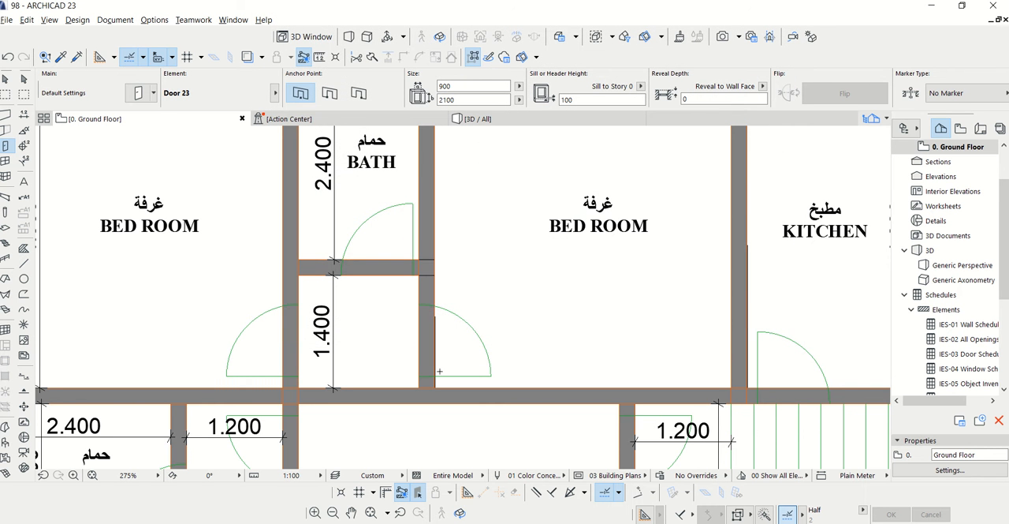
Place a door in each side wall of the 1.400 lobby, opening into the adjoining bedrooms over the plan's door arcs
{"action": "scroll", "coordinate": [439, 370], "scroll_direction": "up", "scroll_amount": 4}
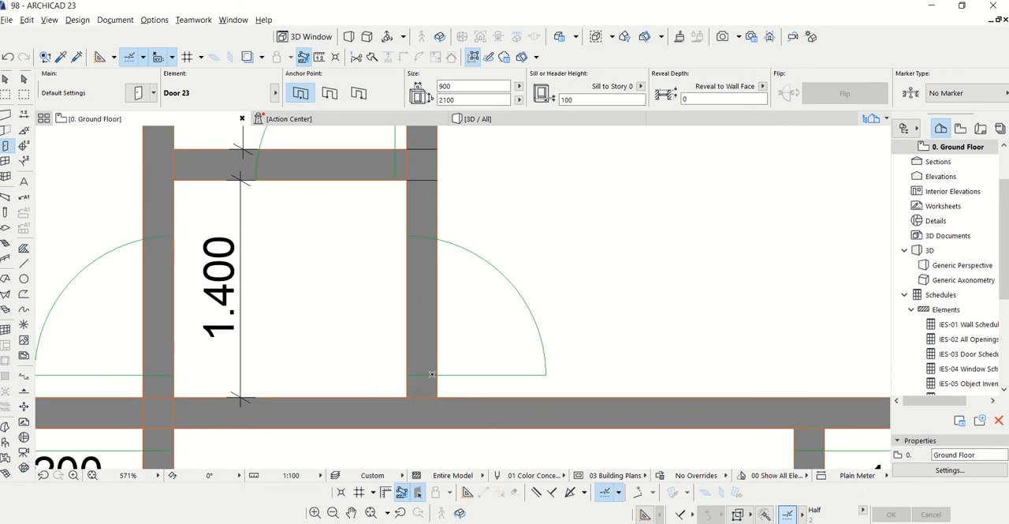
{"action": "left_click", "coordinate": [445, 316]}
{"action": "left_click", "coordinate": [602, 331]}
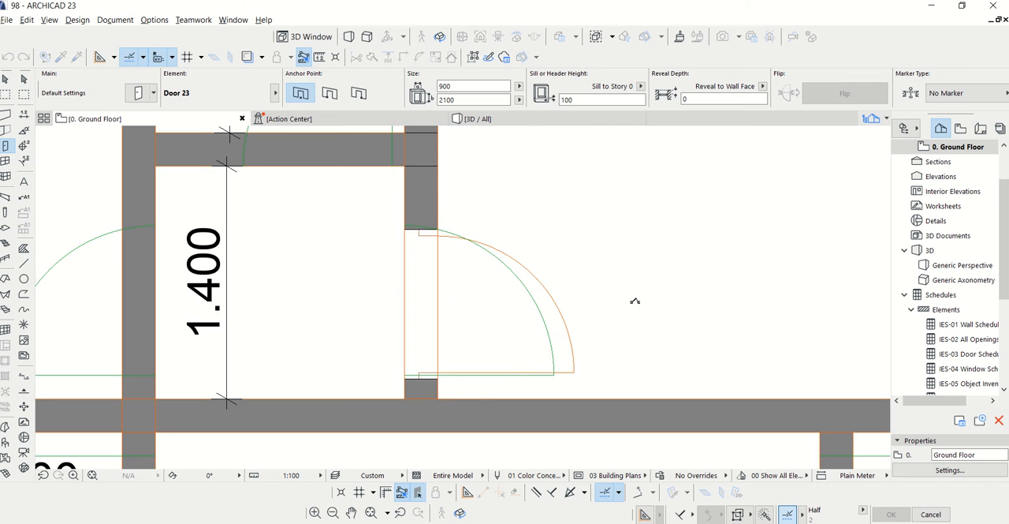
{"action": "scroll", "coordinate": [635, 300], "scroll_direction": "down", "scroll_amount": 2}
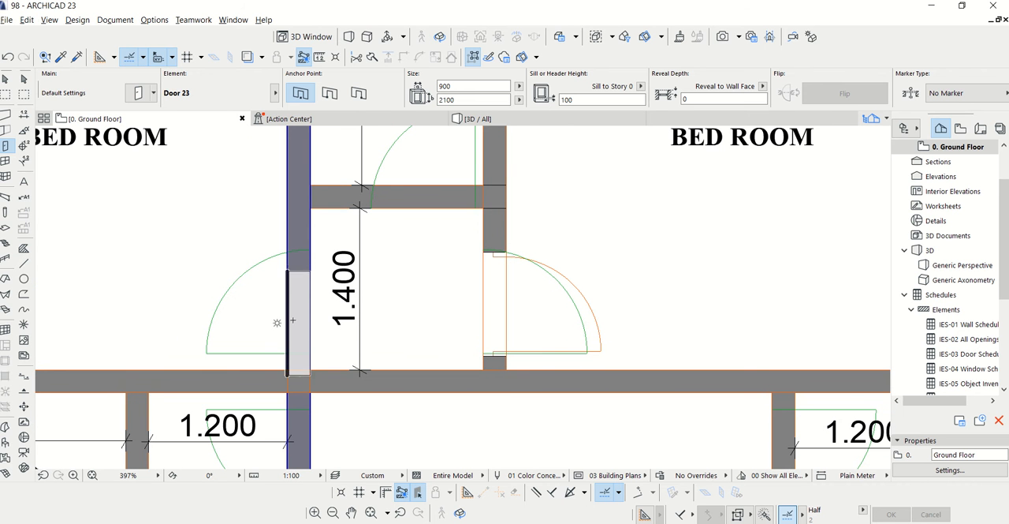
{"action": "left_click", "coordinate": [294, 306]}
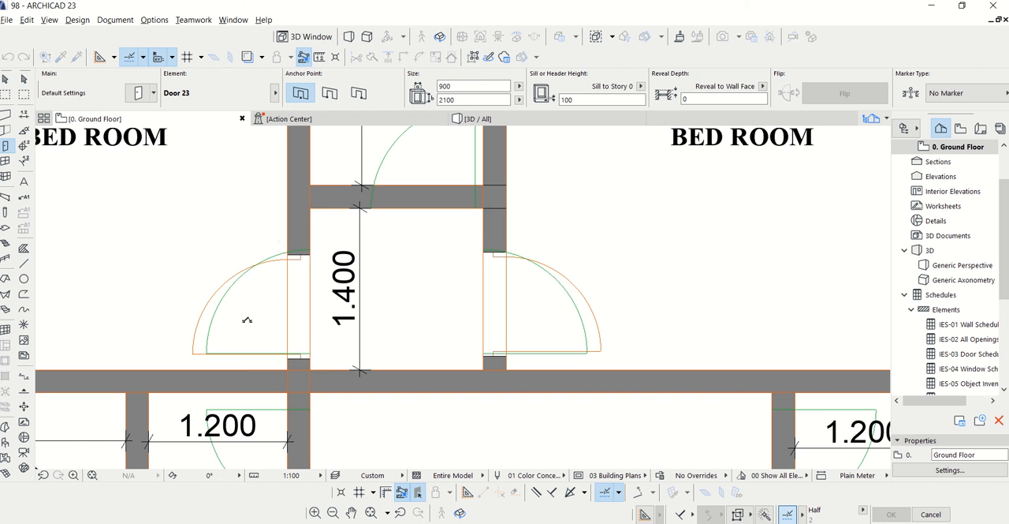
{"action": "scroll", "coordinate": [289, 317], "scroll_direction": "down", "scroll_amount": 4}
{"action": "scroll", "coordinate": [257, 429], "scroll_direction": "up", "scroll_amount": 3}
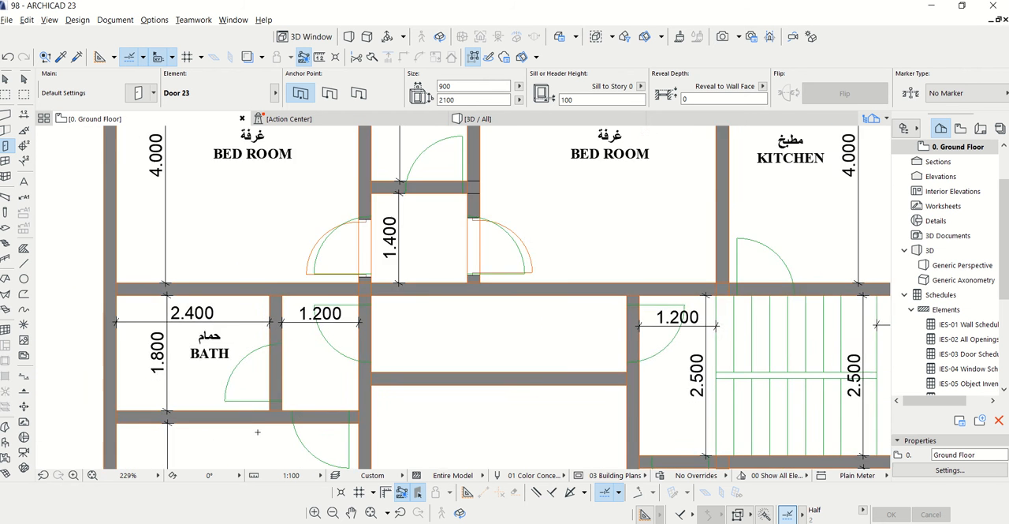
{"action": "scroll", "coordinate": [395, 245], "scroll_direction": "down", "scroll_amount": 3}
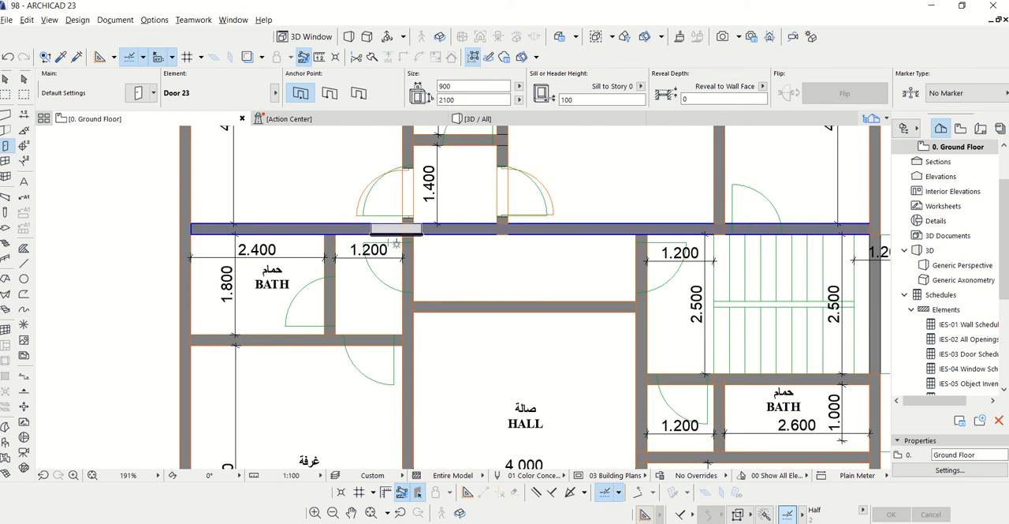
{"action": "key", "text": "Escape"}
Open the settings of the placed door to the bedroom beside the kitchen, with its sill height ready for editing
{"action": "left_click", "coordinate": [504, 218]}
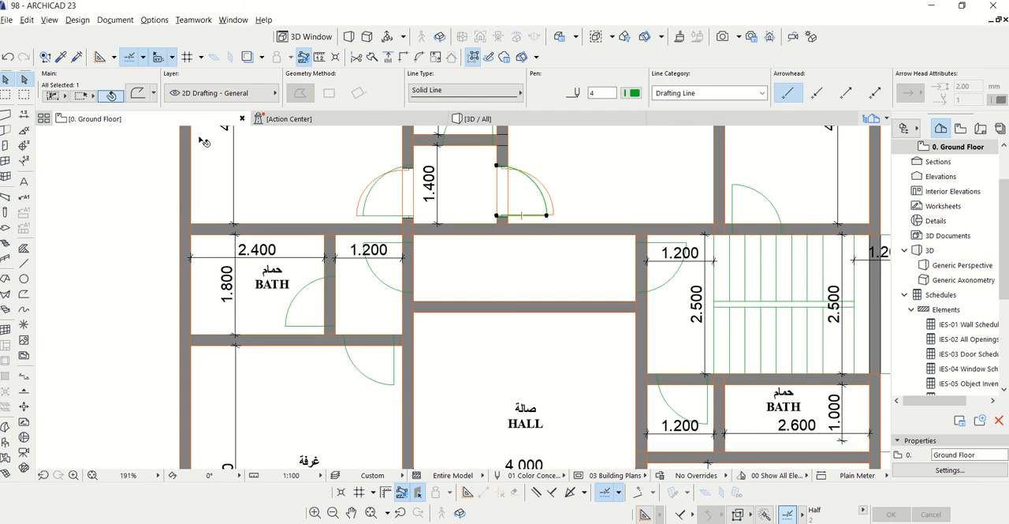
{"action": "key", "text": "Escape"}
{"action": "scroll", "coordinate": [420, 269], "scroll_direction": "down", "scroll_amount": 2}
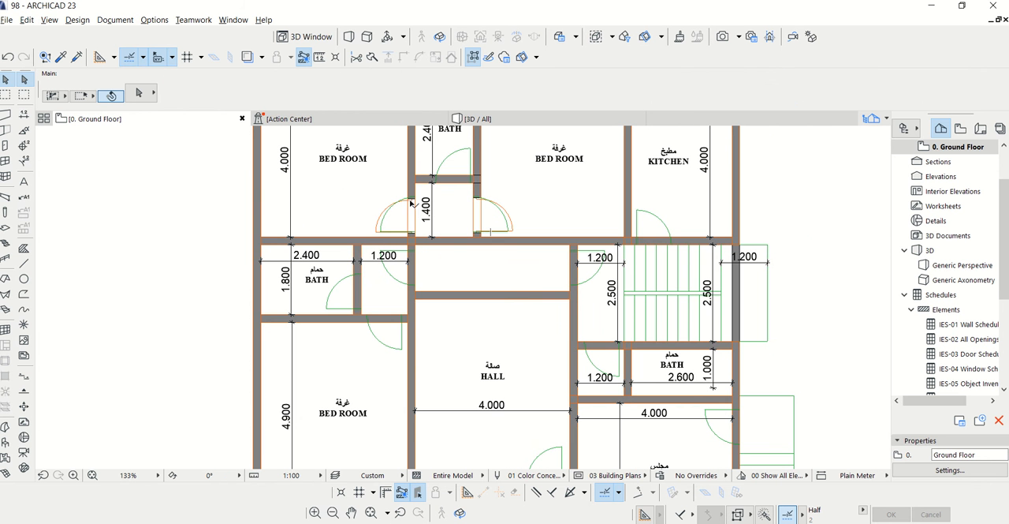
{"action": "scroll", "coordinate": [480, 217], "scroll_direction": "up", "scroll_amount": 4}
{"action": "left_click", "coordinate": [479, 189]}
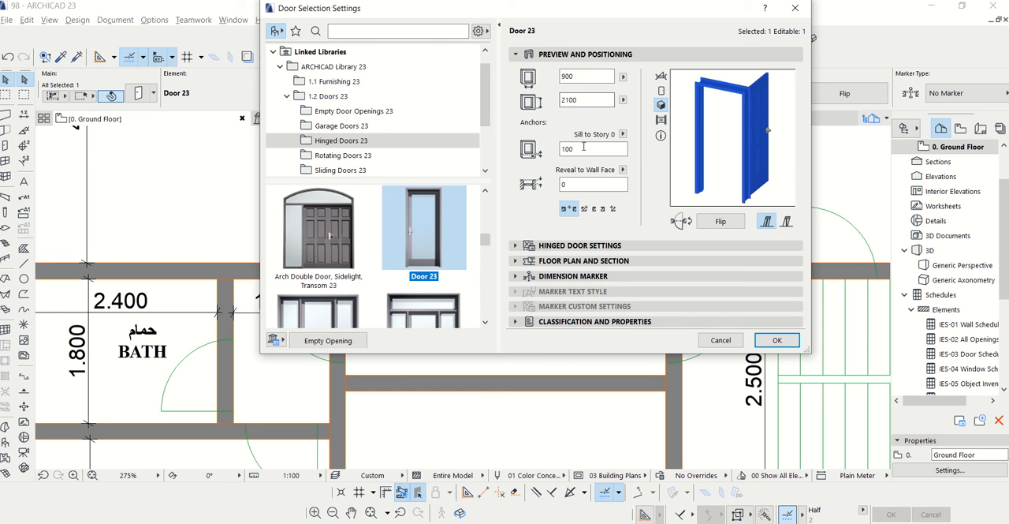
{"action": "left_click", "coordinate": [583, 149]}
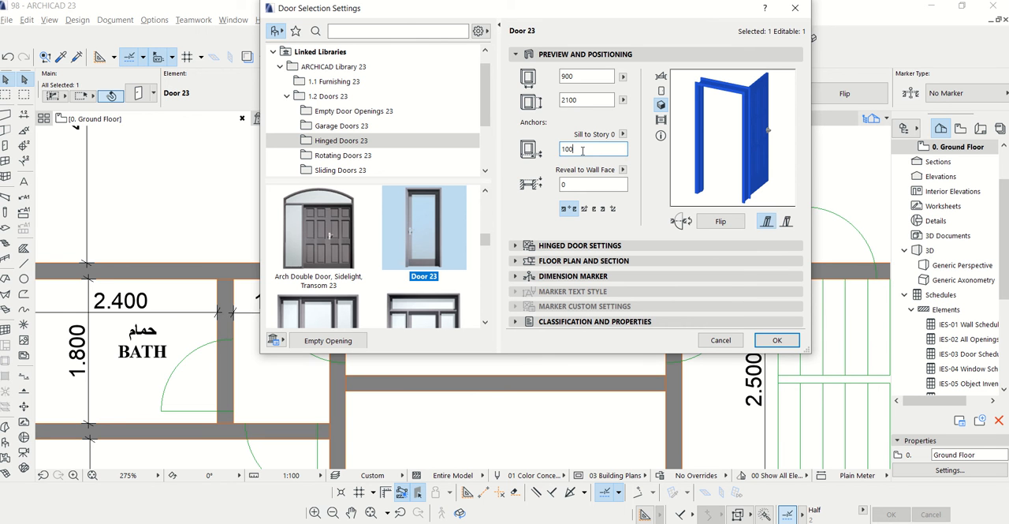
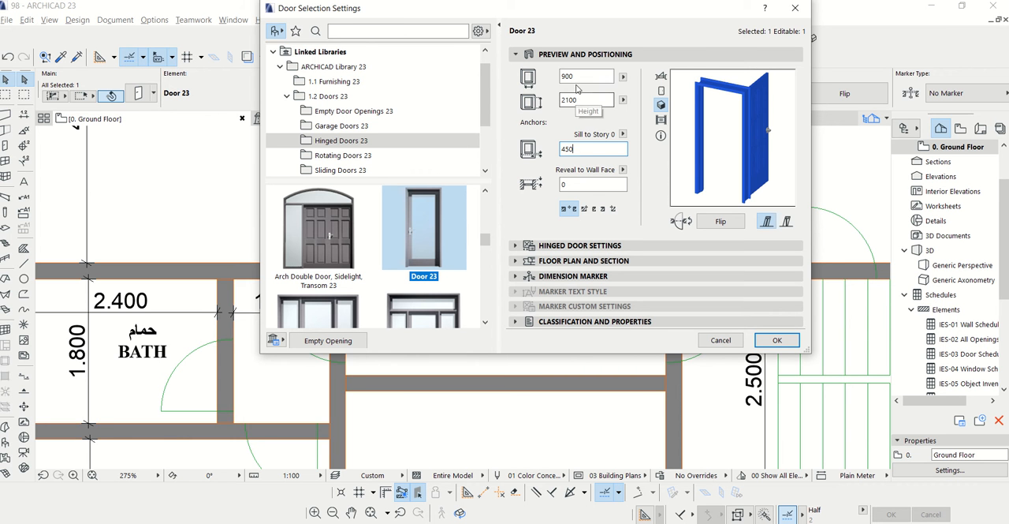
Set the door to the bedroom beside the kitchen to 1000 wide with a sill height of 450, and accept its settings
{"action": "double_click", "coordinate": [565, 75]}
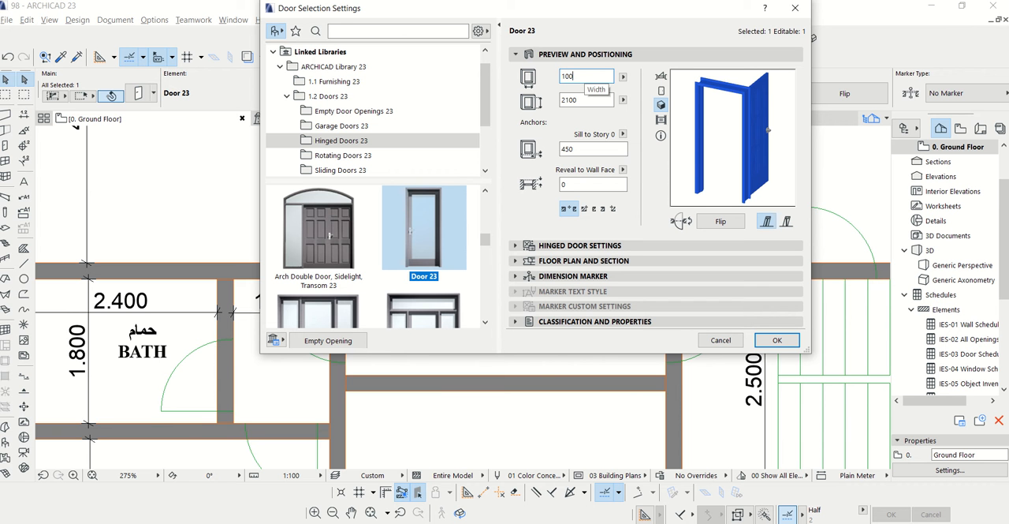
{"action": "type", "text": "1000"}
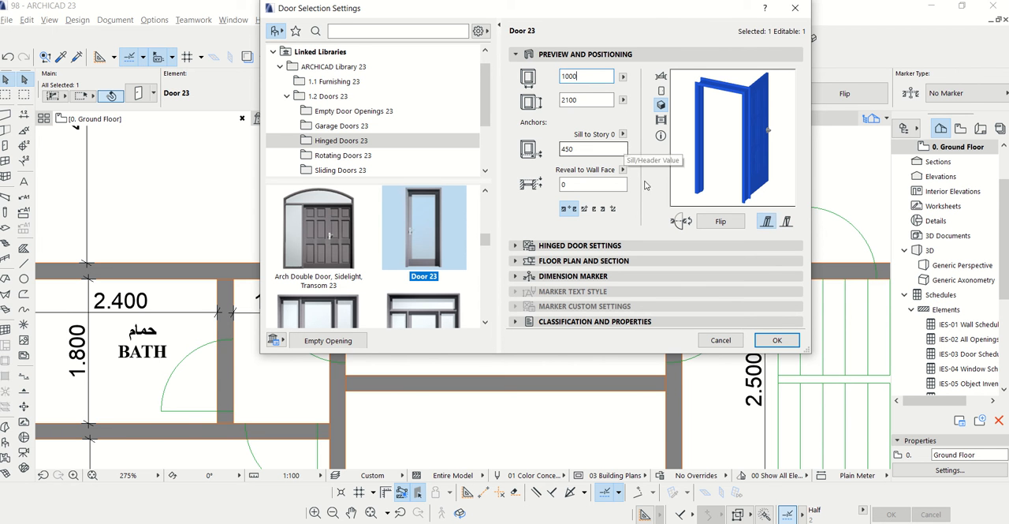
{"action": "left_click", "coordinate": [768, 340]}
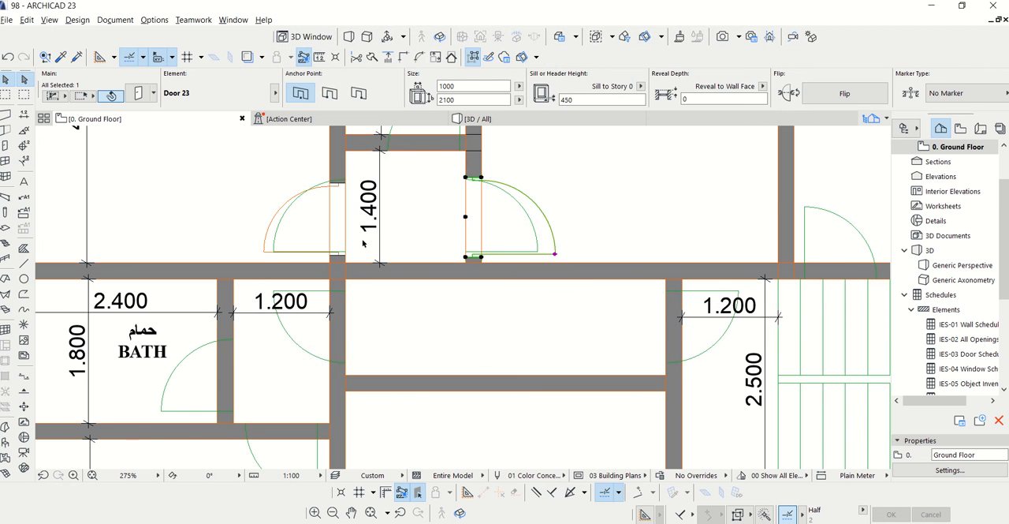
Set the opposite 1.400 lobby door's width to 1000 and its reveal to wall face to 450, and deselect it
{"action": "left_click", "coordinate": [342, 256]}
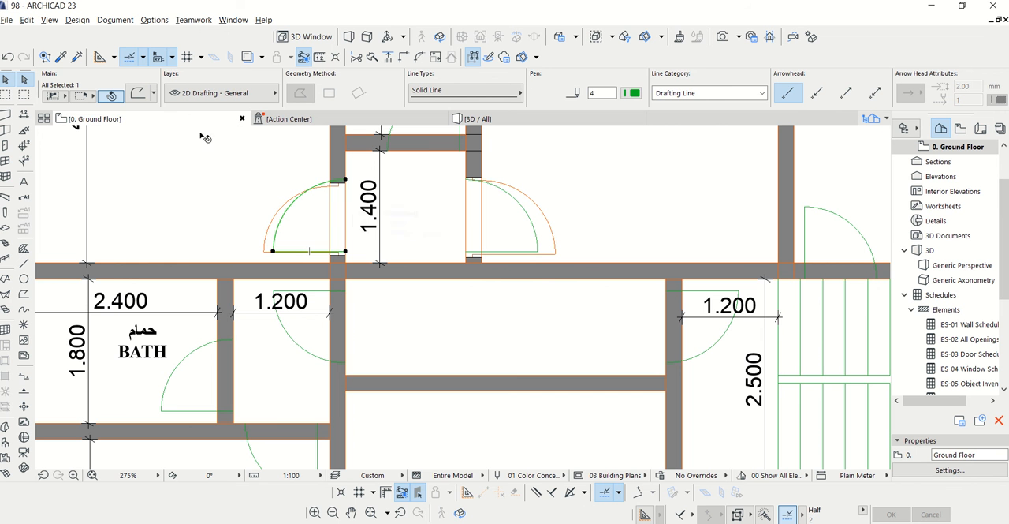
{"action": "key", "text": "Escape"}
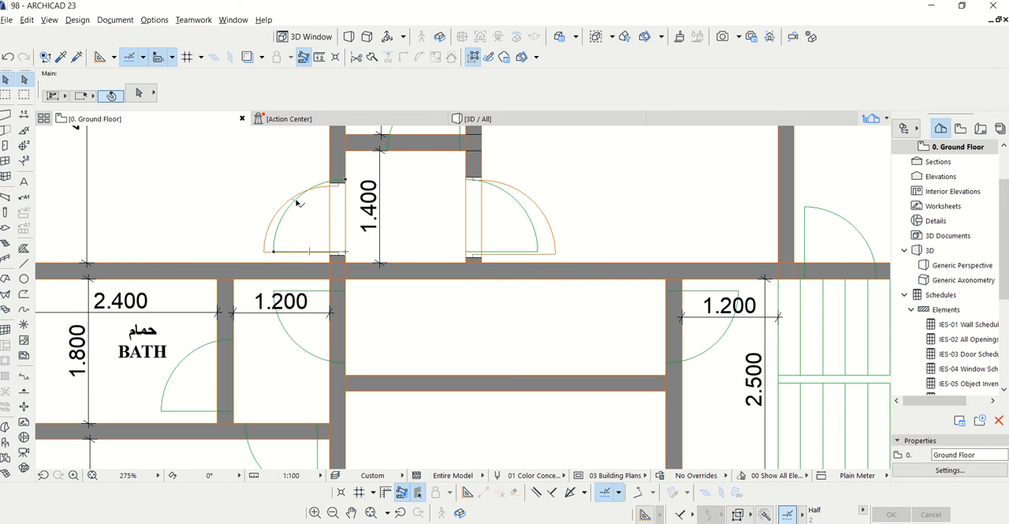
{"action": "left_click", "coordinate": [336, 190]}
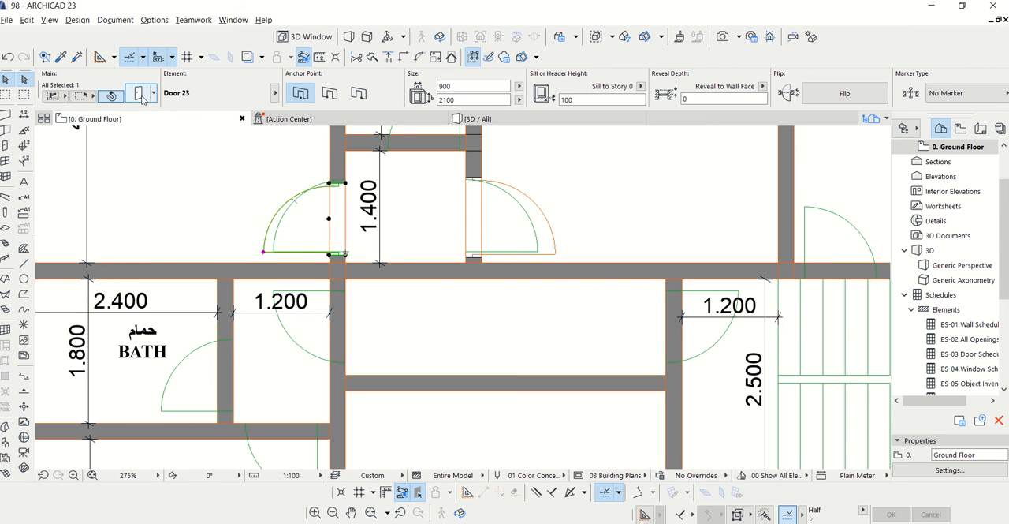
{"action": "key", "text": "ctrl+t"}
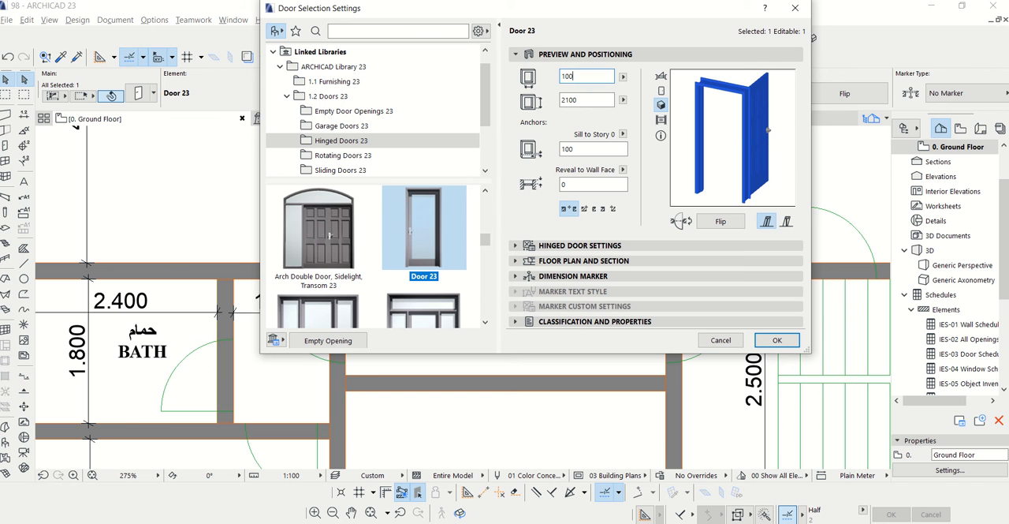
{"action": "left_click", "coordinate": [572, 185]}
{"action": "type", "text": "45"}
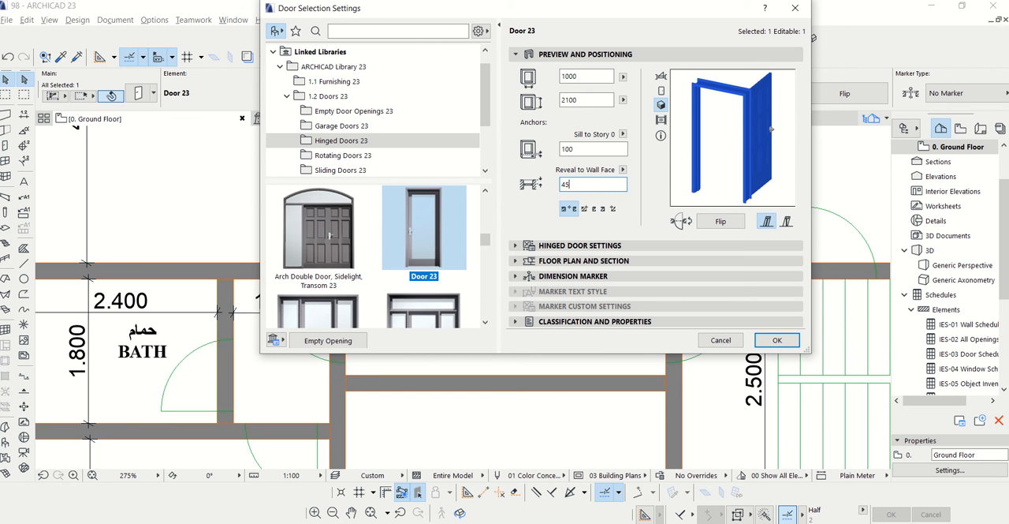
{"action": "type", "text": "0"}
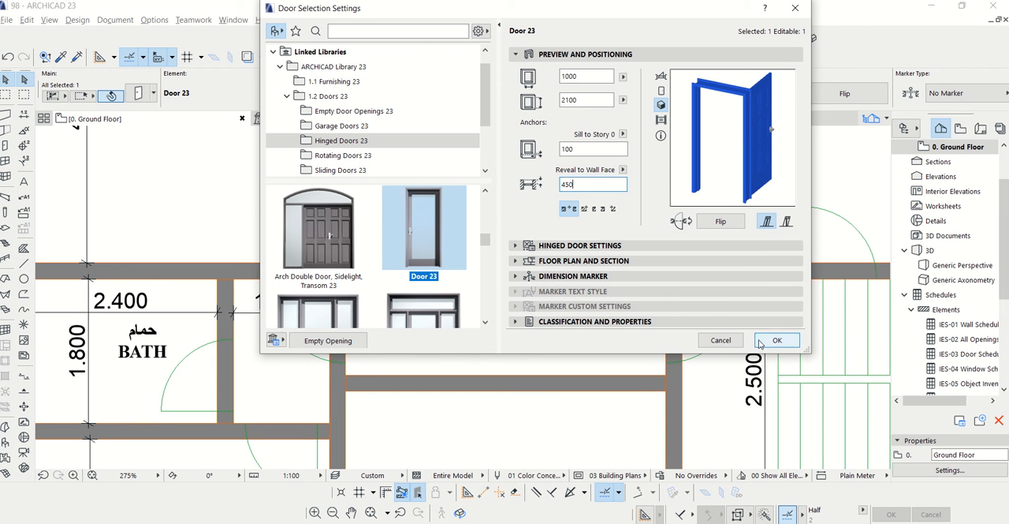
{"action": "left_click", "coordinate": [777, 340]}
{"action": "scroll", "coordinate": [461, 215], "scroll_direction": "down", "scroll_amount": 2}
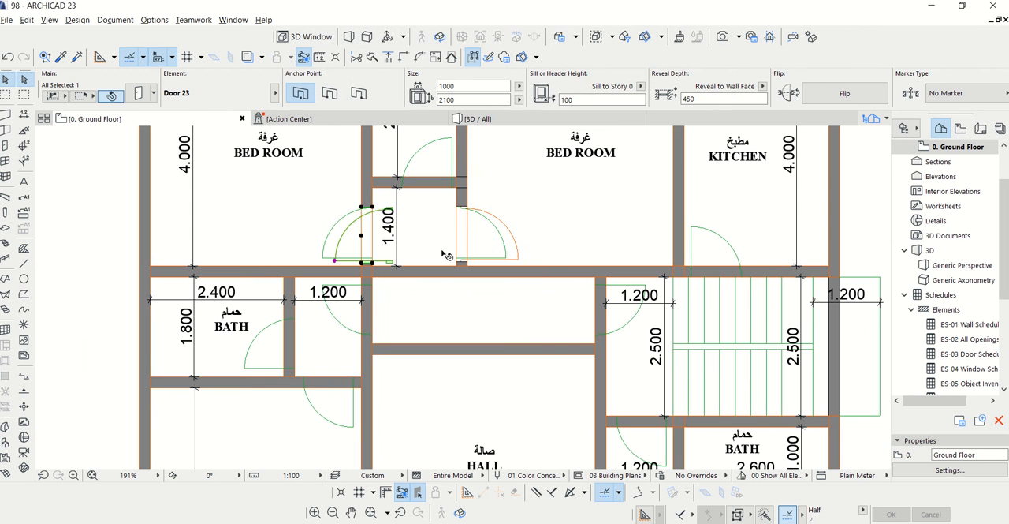
{"action": "left_click", "coordinate": [455, 252]}
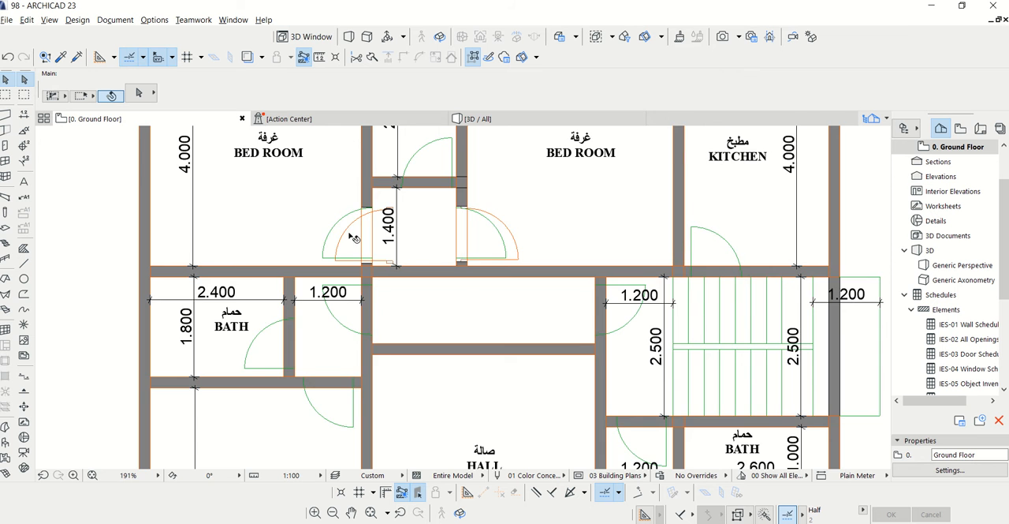
{"action": "scroll", "coordinate": [354, 239], "scroll_direction": "up", "scroll_amount": 2}
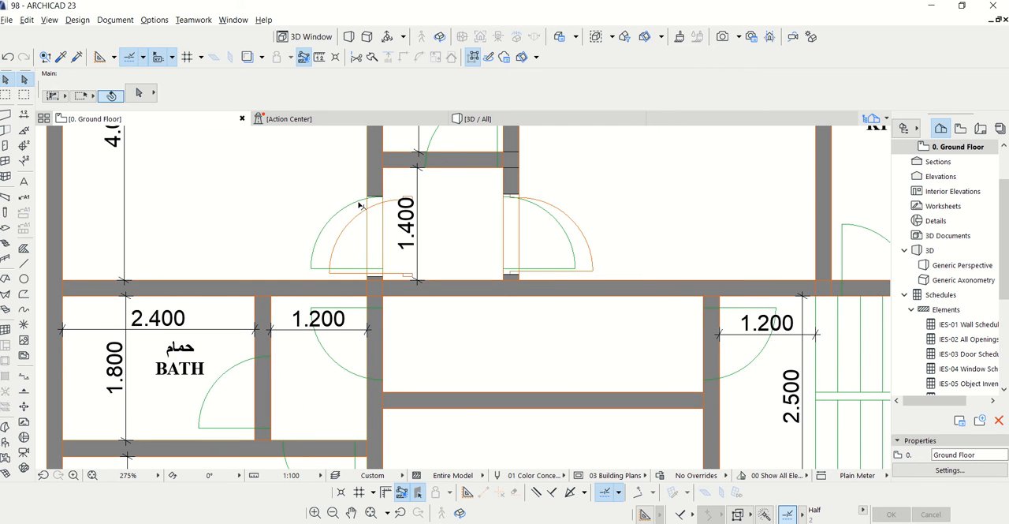
{"action": "left_click", "coordinate": [111, 24]}
{"action": "mouse_move", "coordinate": [125, 55]}
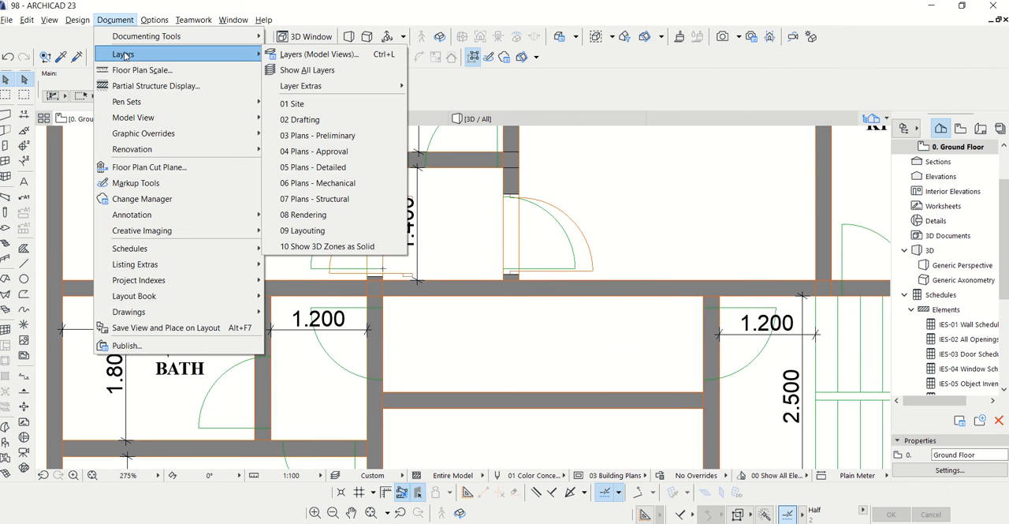
{"action": "left_click", "coordinate": [287, 62]}
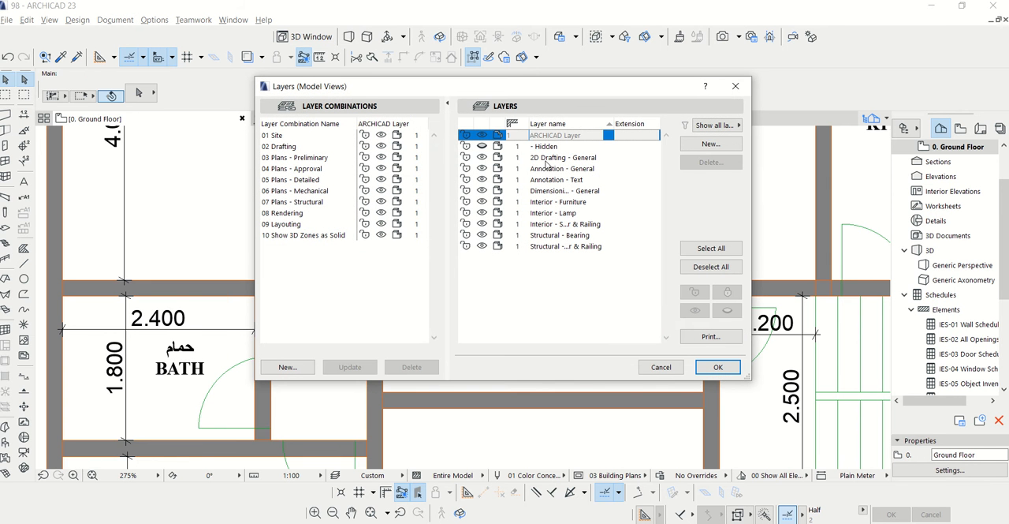
{"action": "left_click", "coordinate": [735, 86]}
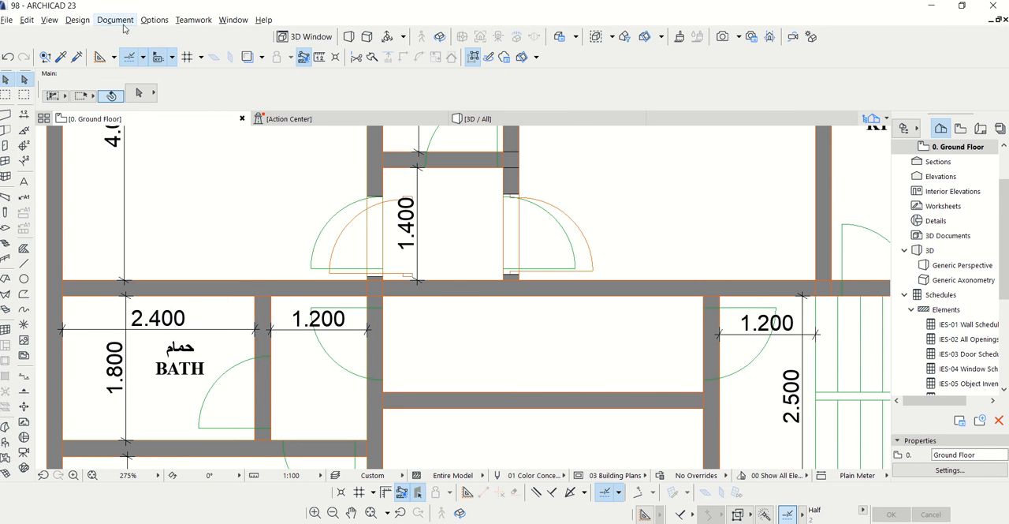
{"action": "left_click", "coordinate": [115, 19]}
{"action": "left_click", "coordinate": [463, 188]}
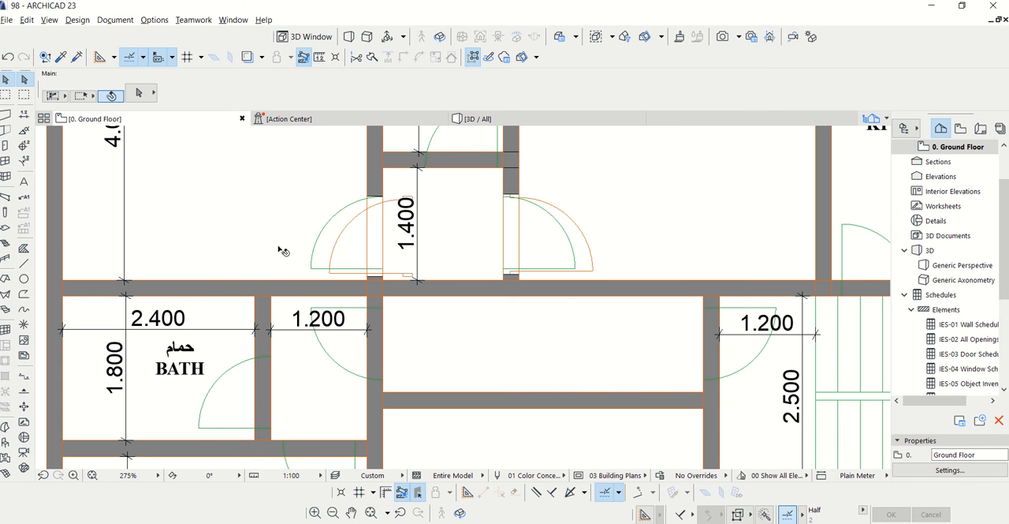
Hide the 2D Drafting - General layer in the model view layer settings
{"action": "left_click", "coordinate": [115, 19]}
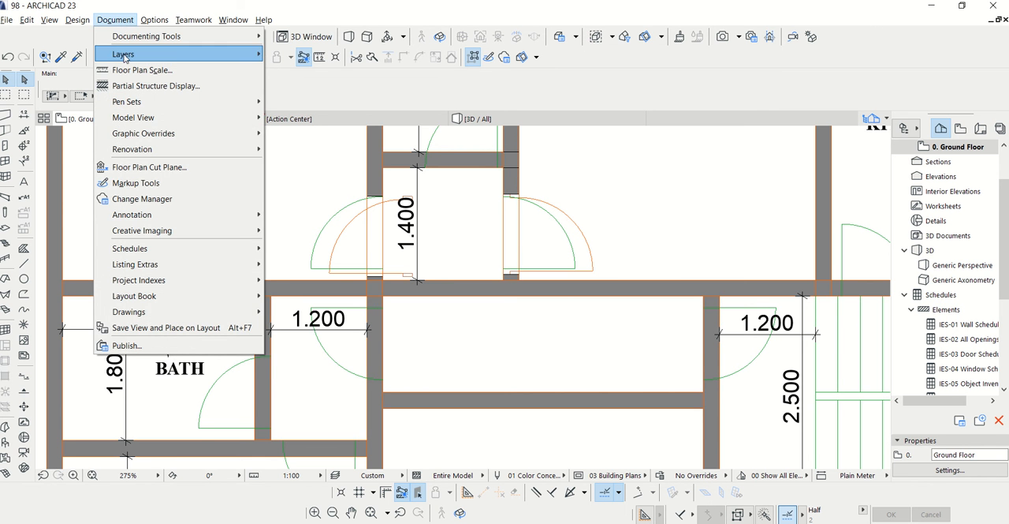
{"action": "mouse_move", "coordinate": [135, 54]}
{"action": "left_click", "coordinate": [323, 54]}
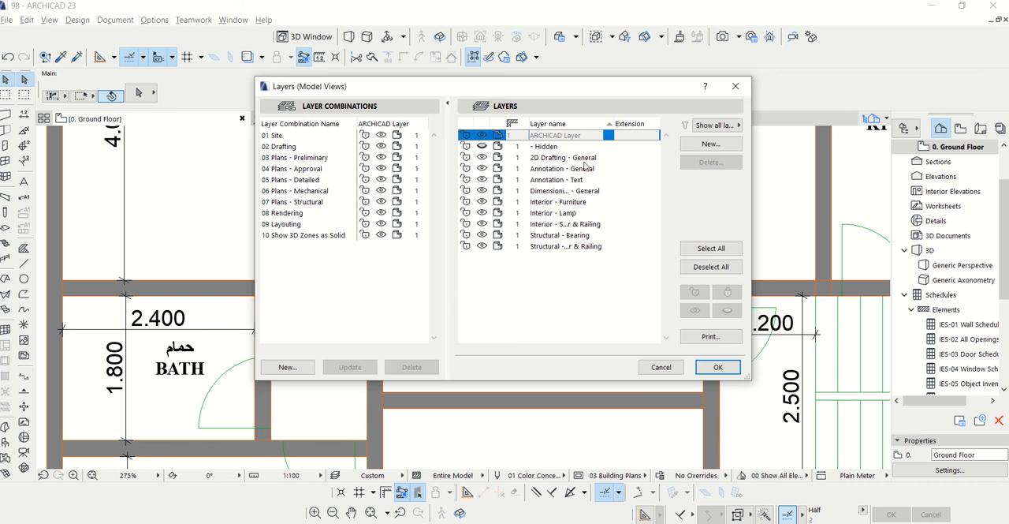
{"action": "left_click", "coordinate": [483, 158]}
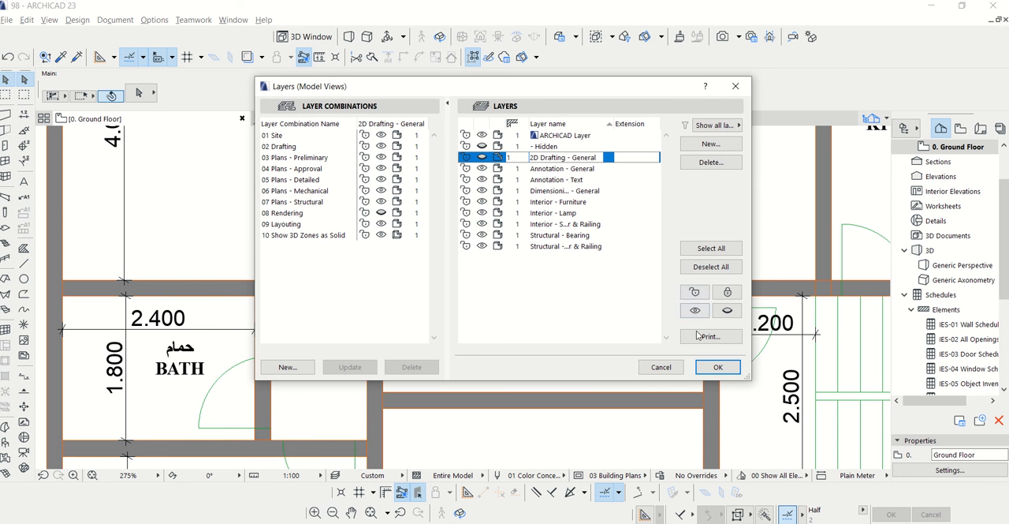
{"action": "left_click", "coordinate": [717, 367]}
Delete the door in the 1.400 lobby's left side wall, whose frame is offset from the wall
{"action": "scroll", "coordinate": [442, 253], "scroll_direction": "down", "scroll_amount": 5}
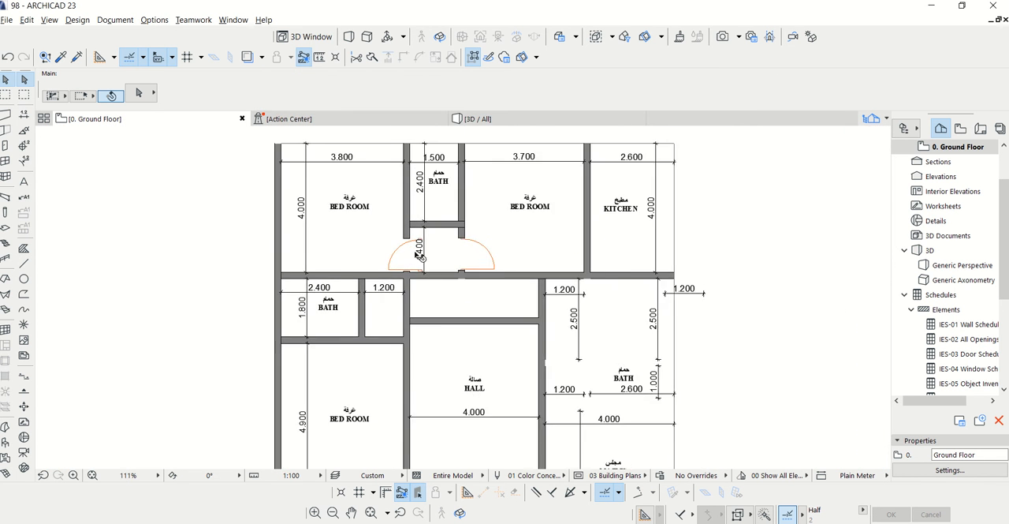
{"action": "scroll", "coordinate": [420, 256], "scroll_direction": "up", "scroll_amount": 4}
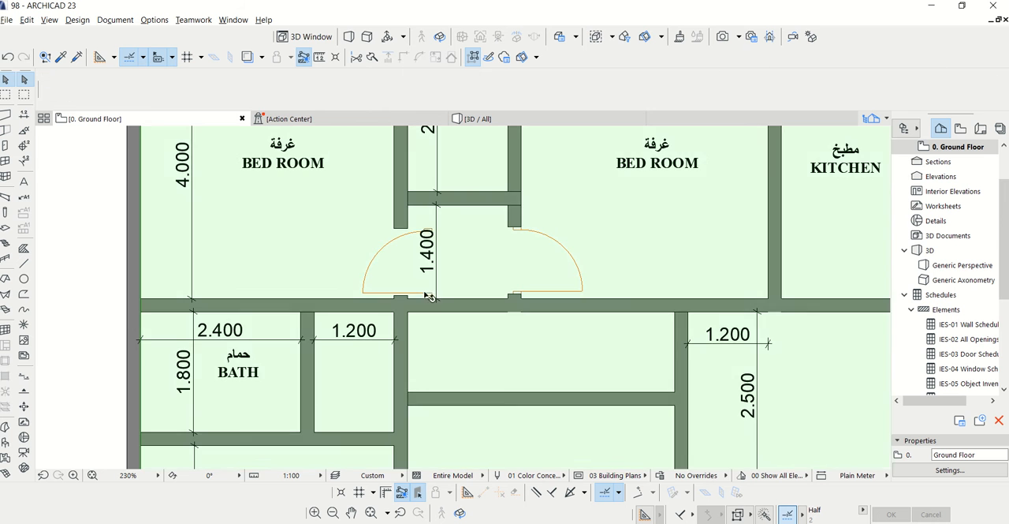
{"action": "scroll", "coordinate": [438, 297], "scroll_direction": "up", "scroll_amount": 5}
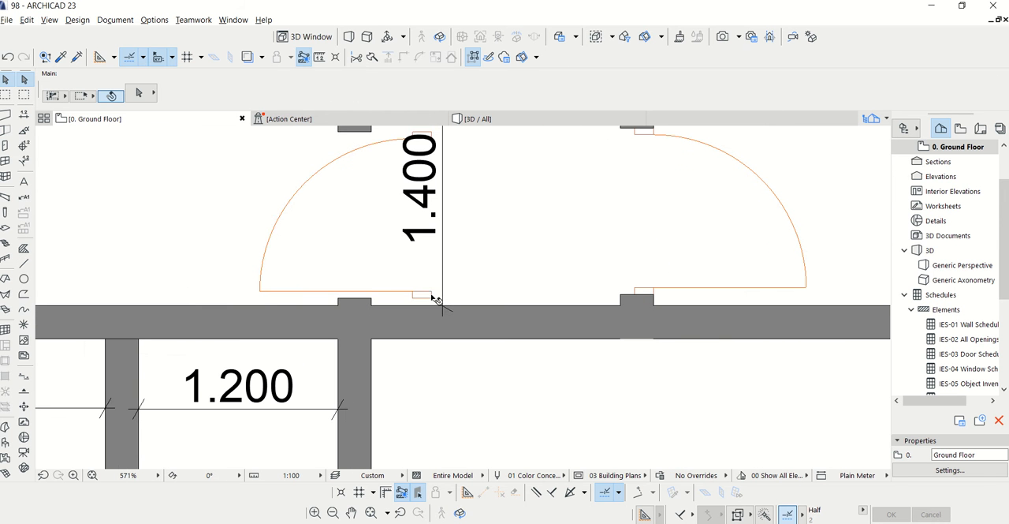
{"action": "left_click", "coordinate": [436, 297]}
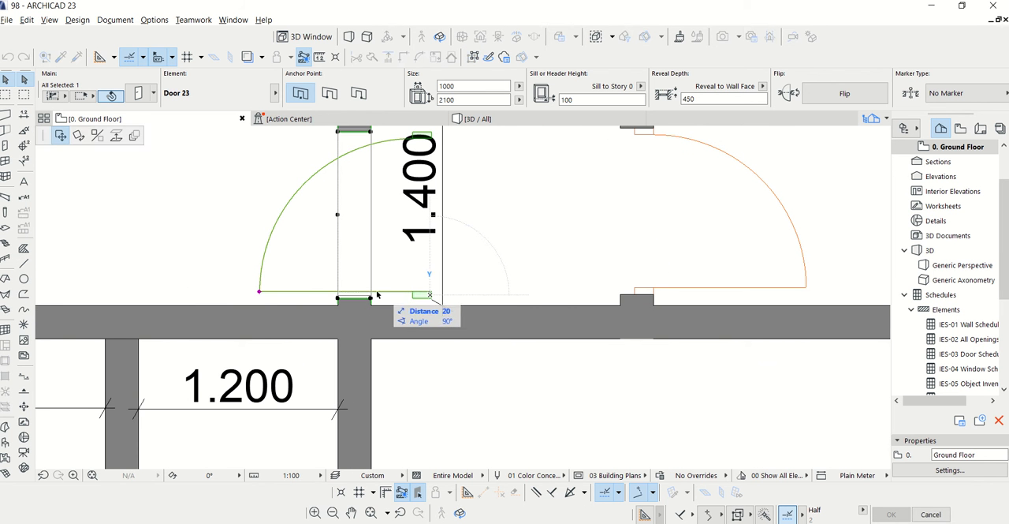
{"action": "key", "text": "Delete"}
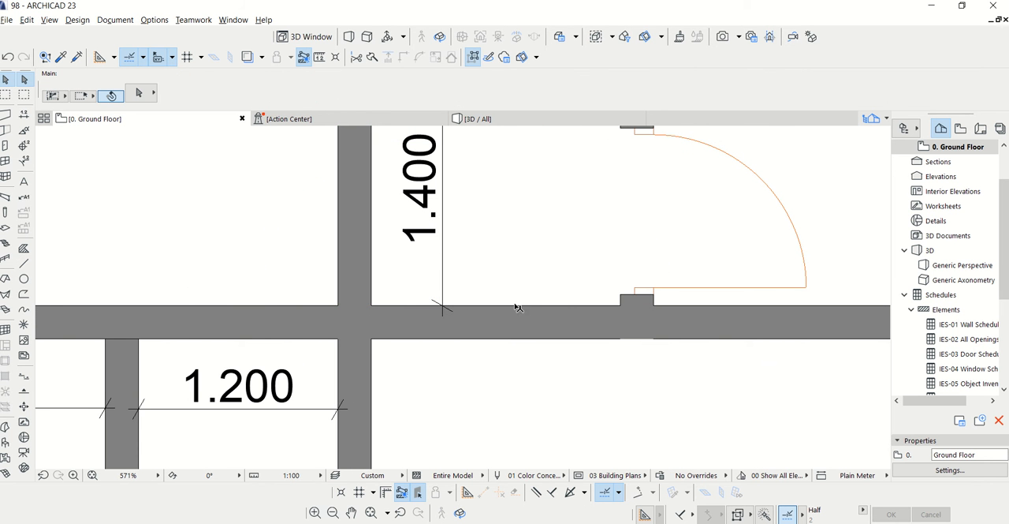
Set the door defaults to 1000 wide with sill height 450, and place a replacement door in the 1.400 lobby's left side wall
{"action": "left_click", "coordinate": [6, 146]}
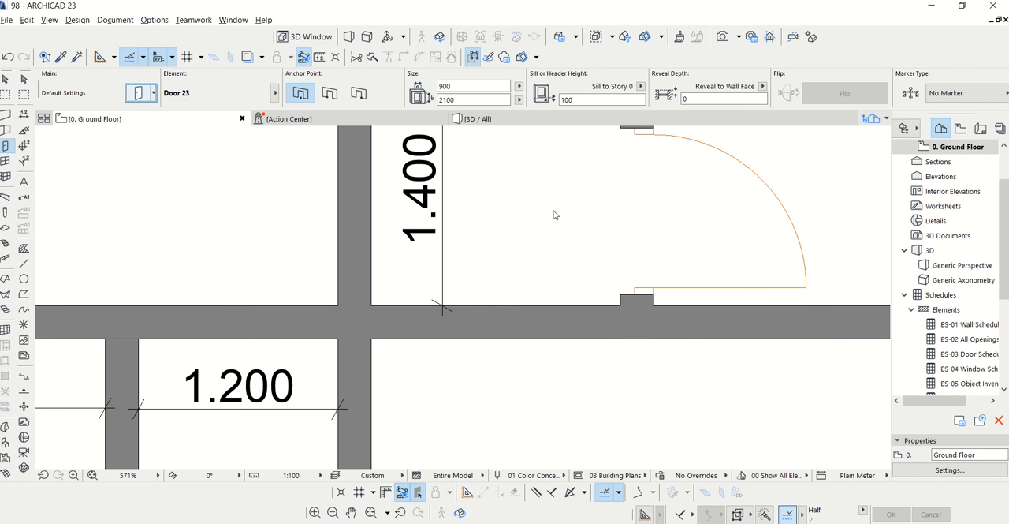
{"action": "key", "text": "ctrl+t"}
{"action": "double_click", "coordinate": [587, 148]}
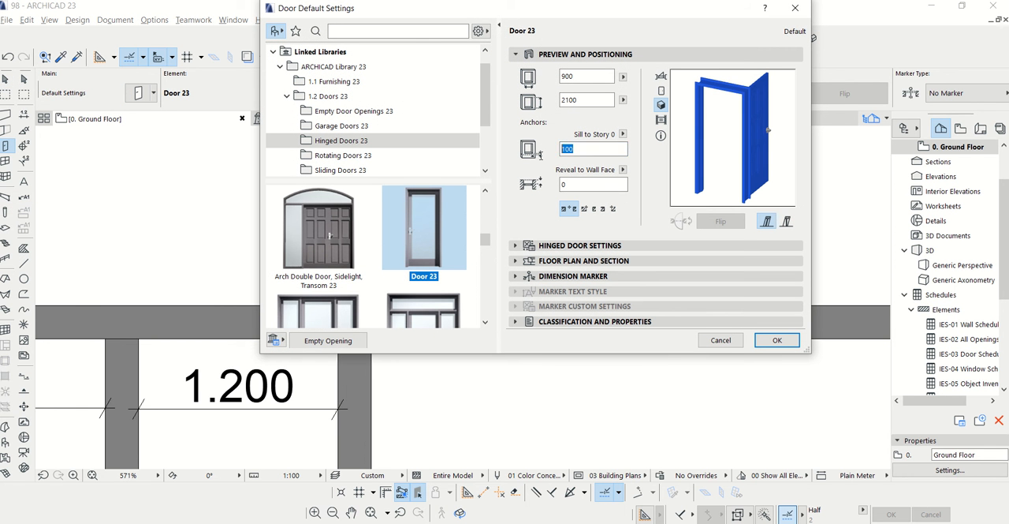
{"action": "type", "text": "450"}
{"action": "key", "text": "shift+Tab"}
{"action": "key", "text": "shift+Tab"}
{"action": "type", "text": "1000"}
{"action": "key", "text": "Return"}
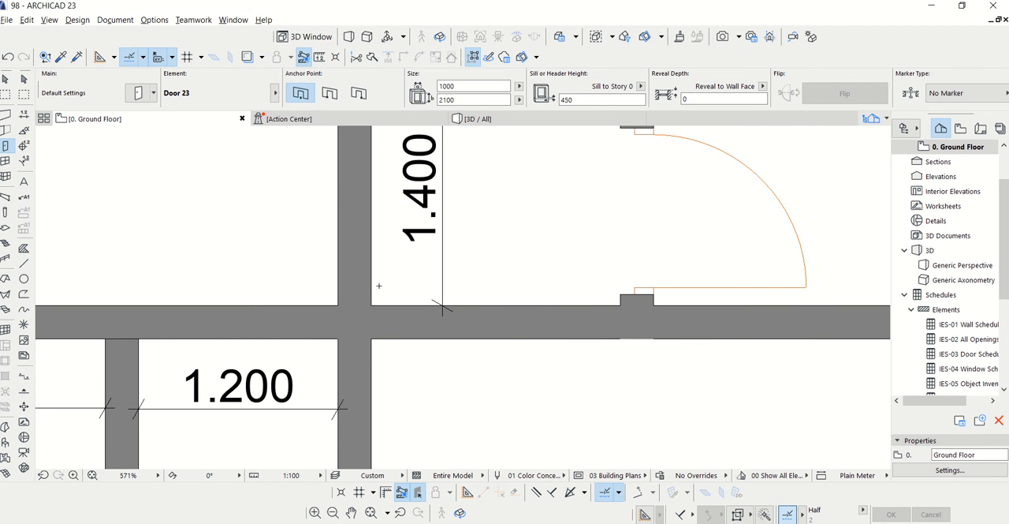
{"action": "left_click", "coordinate": [381, 206]}
{"action": "scroll", "coordinate": [439, 335], "scroll_direction": "down", "scroll_amount": 4}
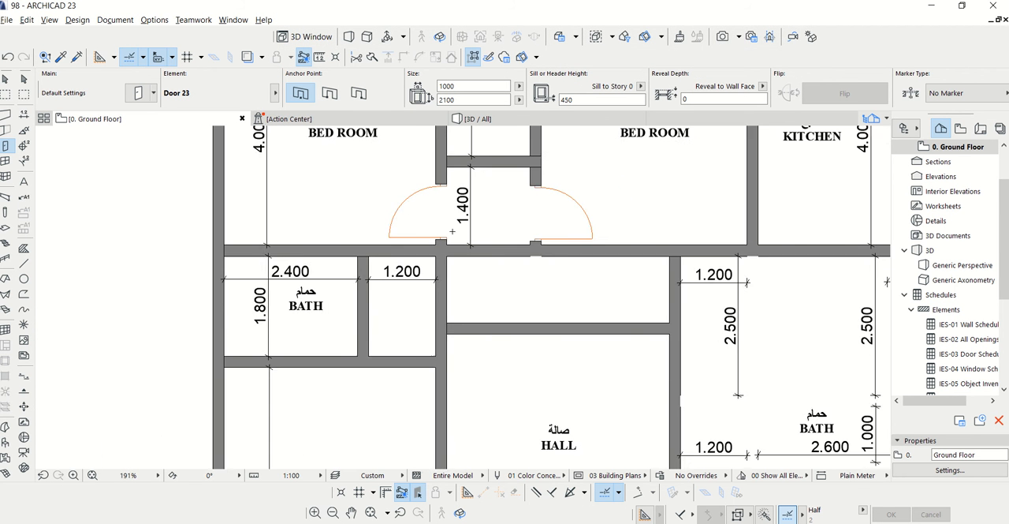
Place doors in the 1.200 lobby beside the 2.400 bath, one opening into the bedroom below and one into the bath
{"action": "scroll", "coordinate": [413, 367], "scroll_direction": "up", "scroll_amount": 2}
{"action": "scroll", "coordinate": [413, 366], "scroll_direction": "up", "scroll_amount": 1}
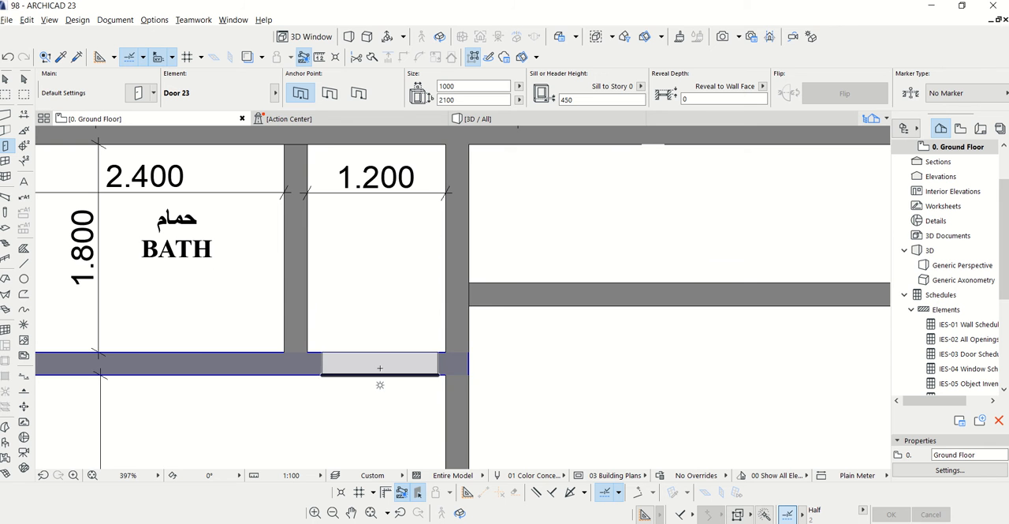
{"action": "left_click", "coordinate": [380, 385]}
{"action": "left_click", "coordinate": [416, 417]}
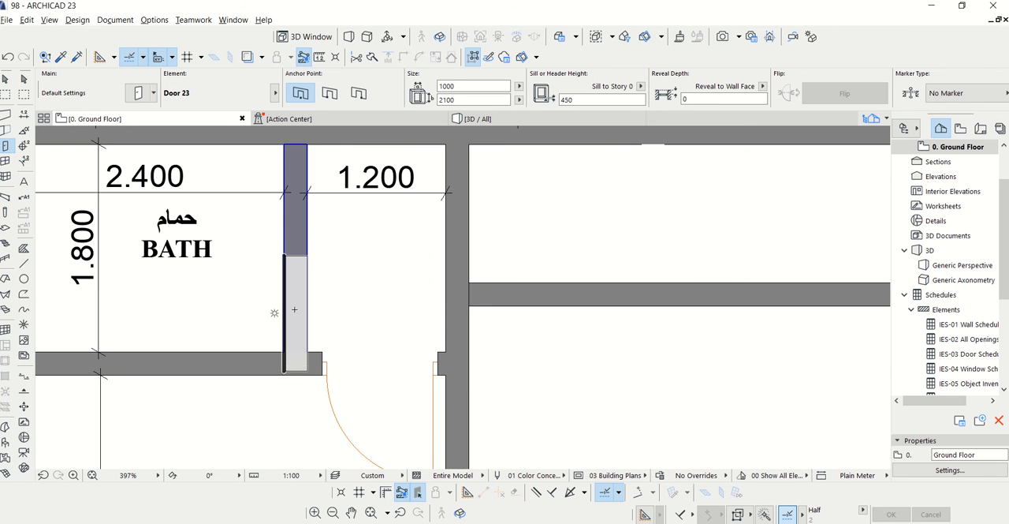
{"action": "left_click", "coordinate": [293, 284]}
{"action": "left_click", "coordinate": [232, 317]}
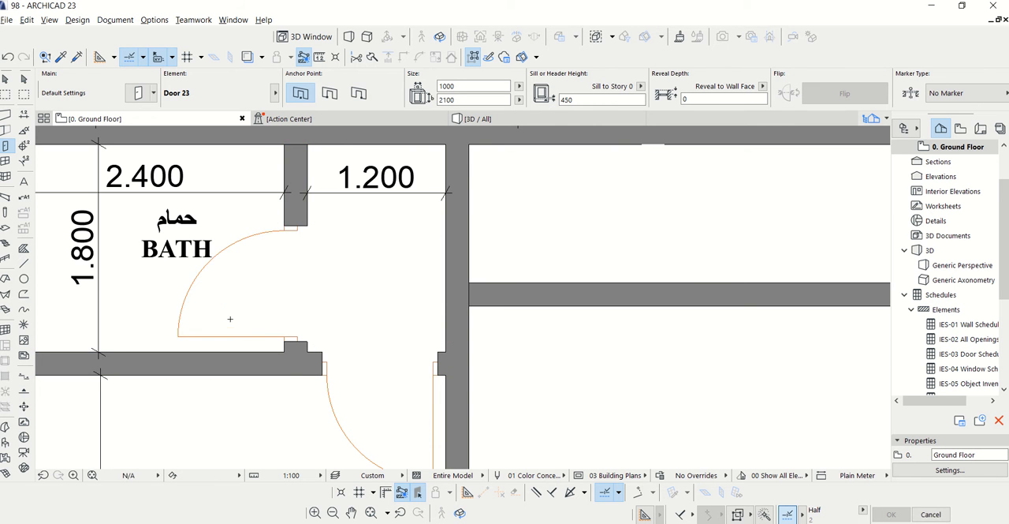
Place a door in the upper wall of the 1.200 lobby beside the 2.600 bath, opening into the lobby
{"action": "scroll", "coordinate": [230, 321], "scroll_direction": "down", "scroll_amount": 5}
{"action": "scroll", "coordinate": [515, 430], "scroll_direction": "up", "scroll_amount": 3}
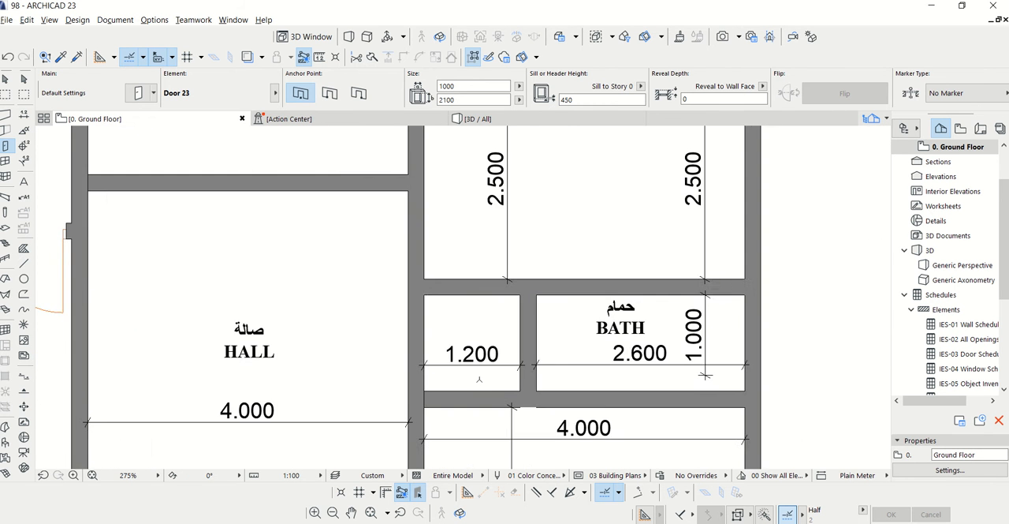
{"action": "scroll", "coordinate": [465, 347], "scroll_direction": "up", "scroll_amount": 2}
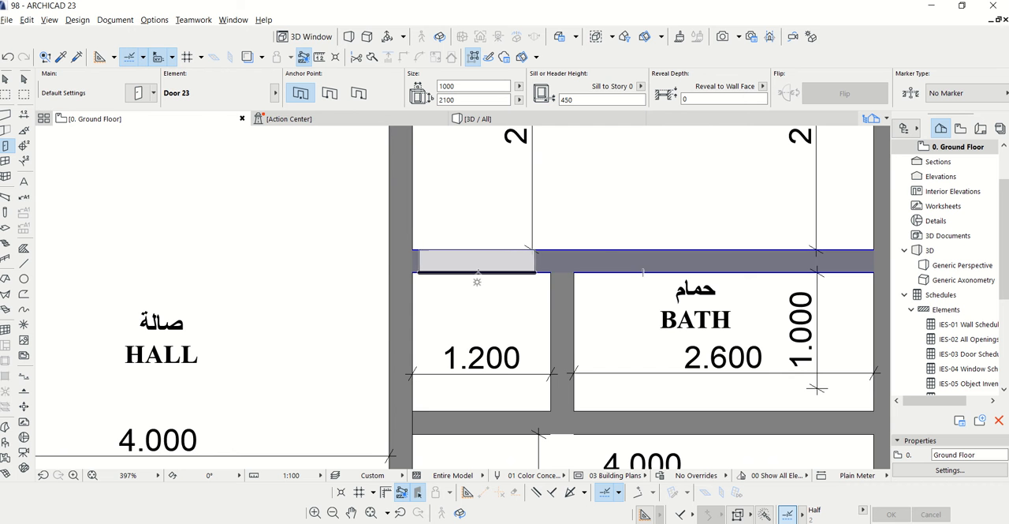
{"action": "left_click", "coordinate": [481, 281]}
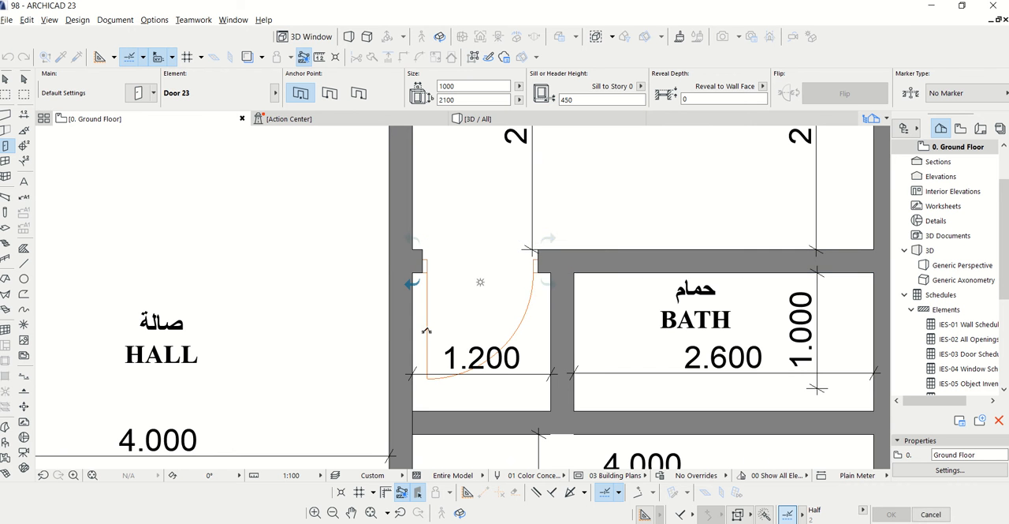
Place a door in the wall between the 1.200 lobby and the 2.600 bath, opening into the bath
{"action": "scroll", "coordinate": [423, 266], "scroll_direction": "down", "scroll_amount": 3}
{"action": "scroll", "coordinate": [509, 325], "scroll_direction": "up", "scroll_amount": 4}
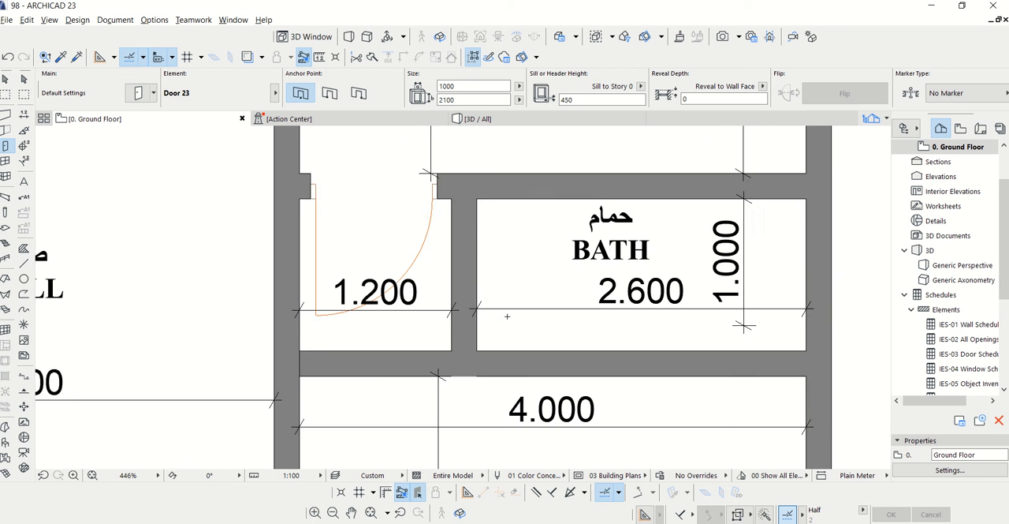
{"action": "left_click", "coordinate": [476, 265]}
{"action": "left_click", "coordinate": [516, 321]}
Place a door near the left end of the kitchen's lower wall, opening into the kitchen
{"action": "scroll", "coordinate": [516, 321], "scroll_direction": "down", "scroll_amount": 6}
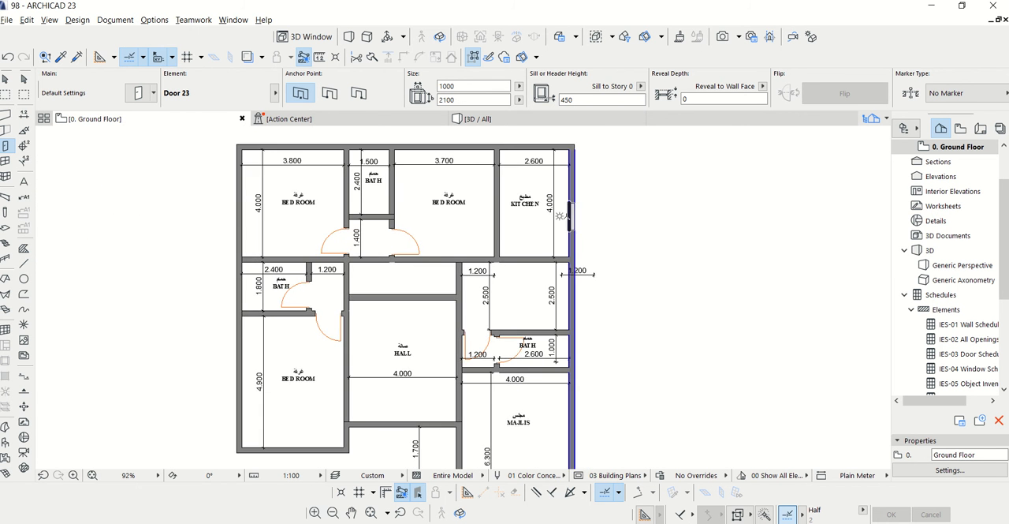
{"action": "scroll", "coordinate": [566, 215], "scroll_direction": "up", "scroll_amount": 2}
{"action": "mouse_move", "coordinate": [619, 243]}
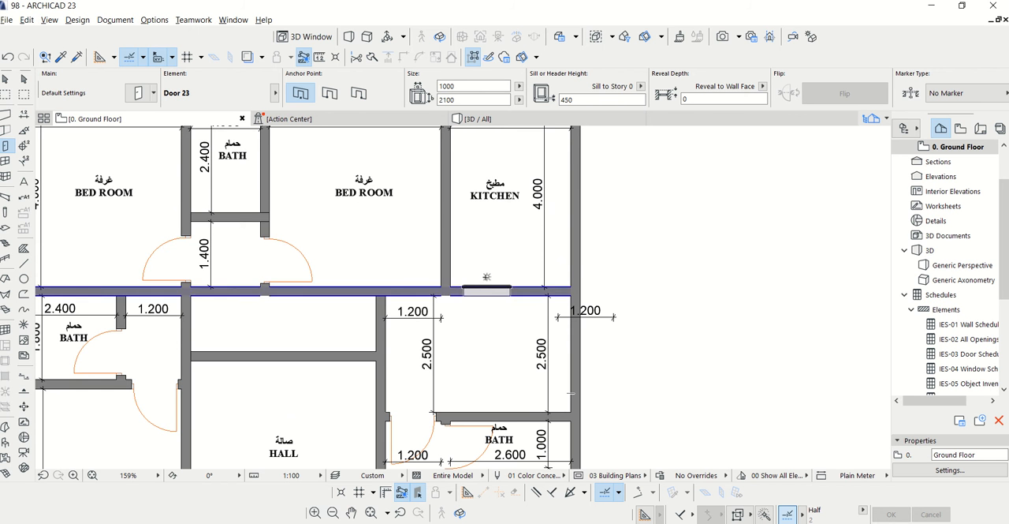
{"action": "scroll", "coordinate": [487, 290], "scroll_direction": "up", "scroll_amount": 3}
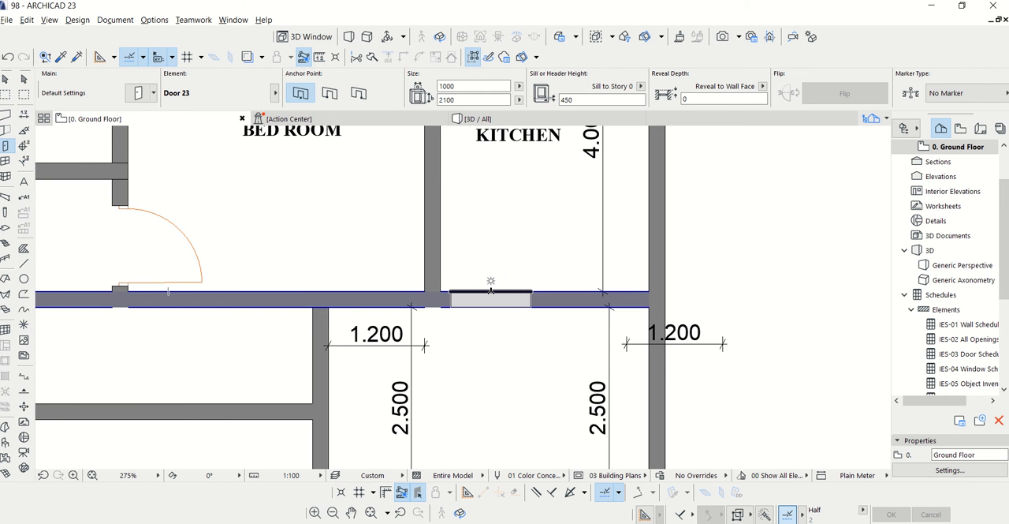
{"action": "left_click", "coordinate": [492, 290]}
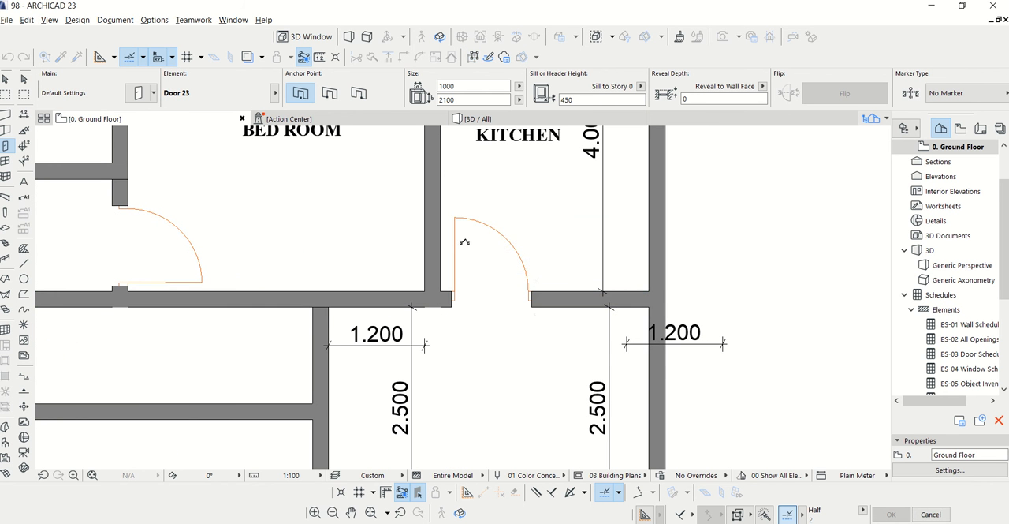
Place a door in the lower wall of the bath above the 1.400 lobby, hinged on the right and opening into the bath
{"action": "scroll", "coordinate": [520, 292], "scroll_direction": "down", "scroll_amount": 3}
{"action": "scroll", "coordinate": [539, 279], "scroll_direction": "down", "scroll_amount": 3}
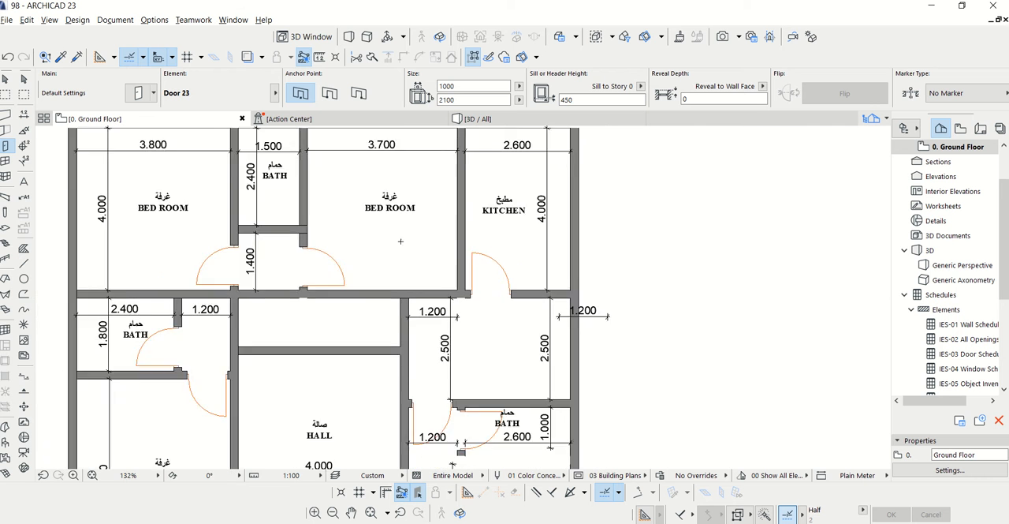
{"action": "scroll", "coordinate": [396, 235], "scroll_direction": "up", "scroll_amount": 5}
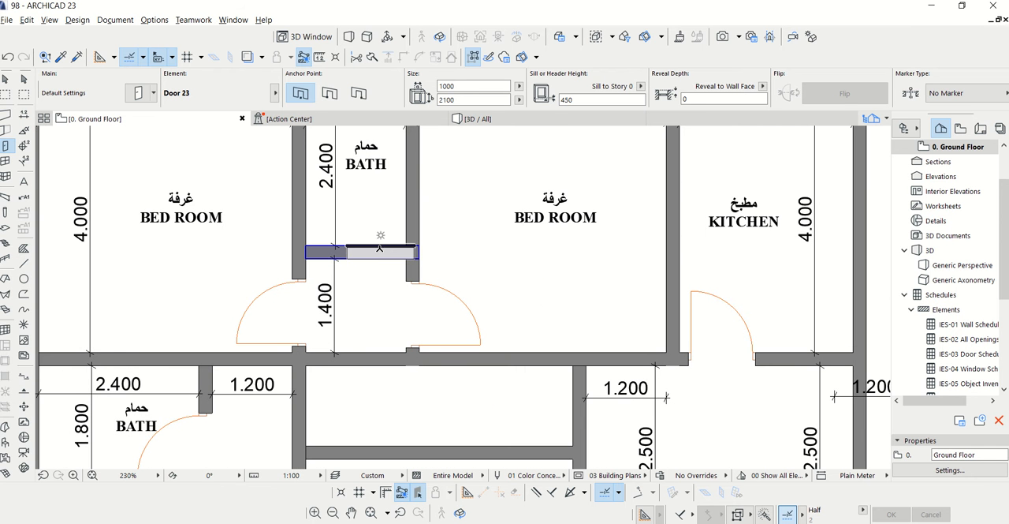
{"action": "left_click", "coordinate": [368, 246]}
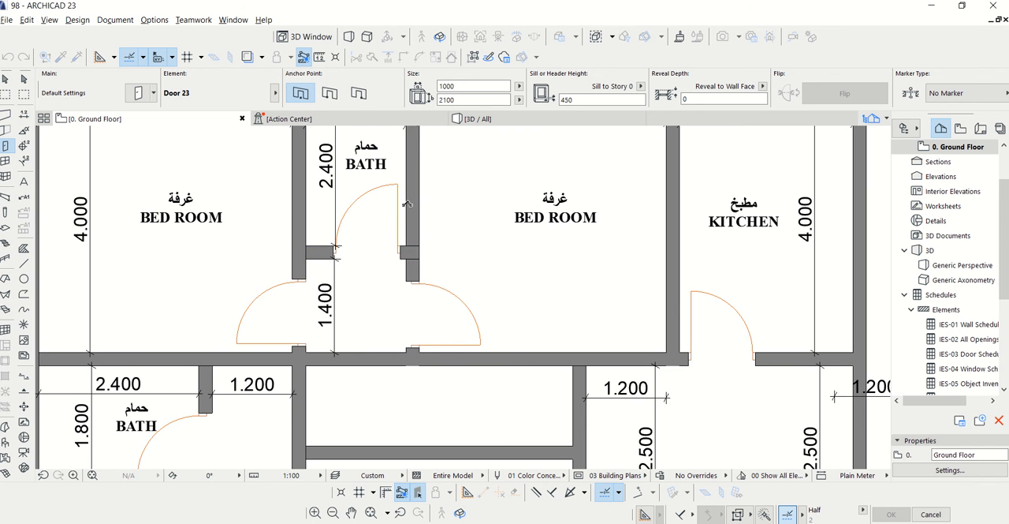
Place a door in the upper part of the majlis's right exterior wall, opening into the majlis
{"action": "scroll", "coordinate": [402, 207], "scroll_direction": "down", "scroll_amount": 5}
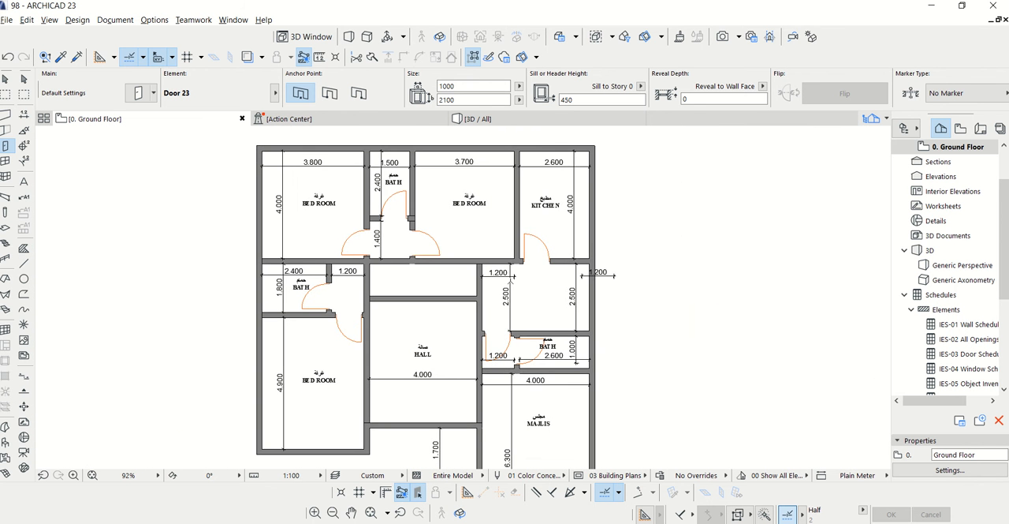
{"action": "scroll", "coordinate": [536, 379], "scroll_direction": "down", "scroll_amount": 2}
{"action": "scroll", "coordinate": [536, 368], "scroll_direction": "up", "scroll_amount": 2}
{"action": "scroll", "coordinate": [536, 368], "scroll_direction": "up", "scroll_amount": 2}
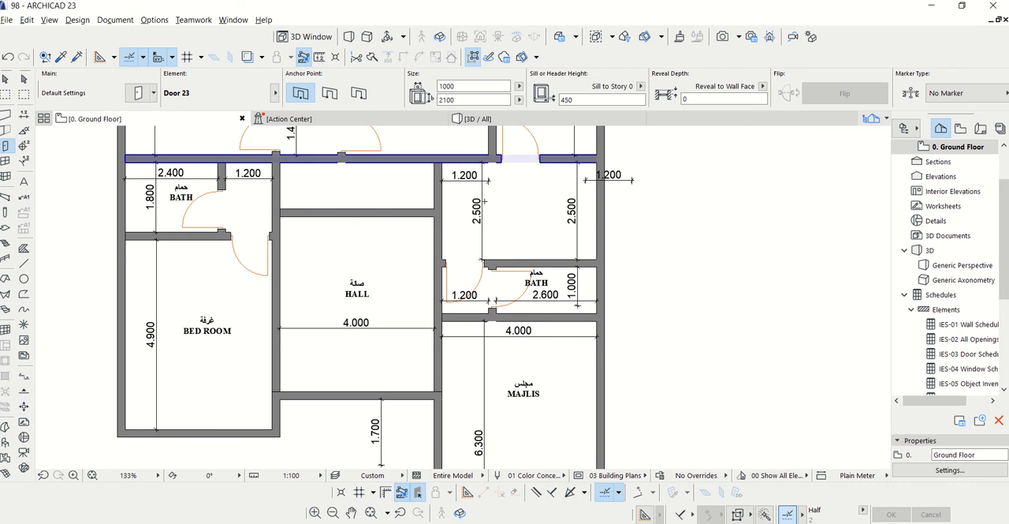
{"action": "scroll", "coordinate": [437, 287], "scroll_direction": "down", "scroll_amount": 2}
{"action": "scroll", "coordinate": [542, 325], "scroll_direction": "up", "scroll_amount": 5}
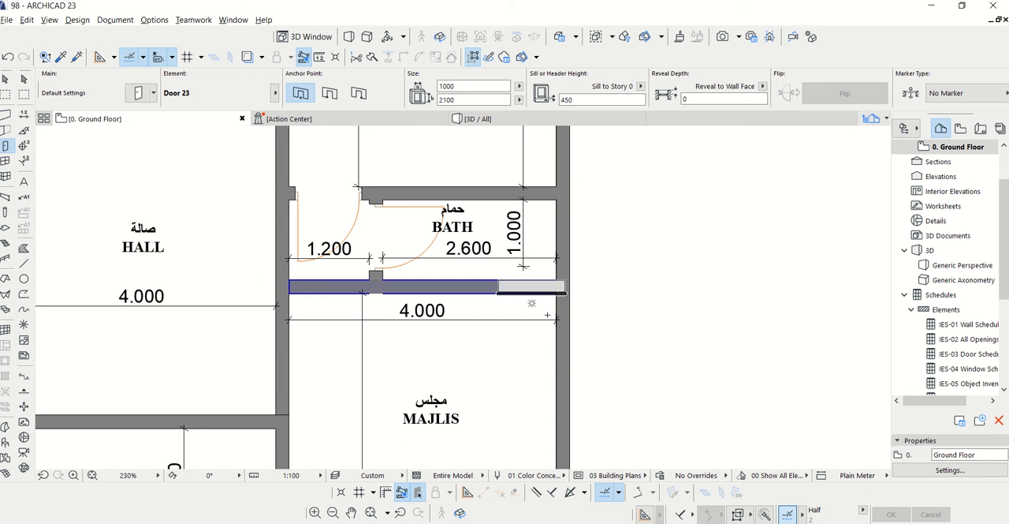
{"action": "left_click", "coordinate": [546, 332]}
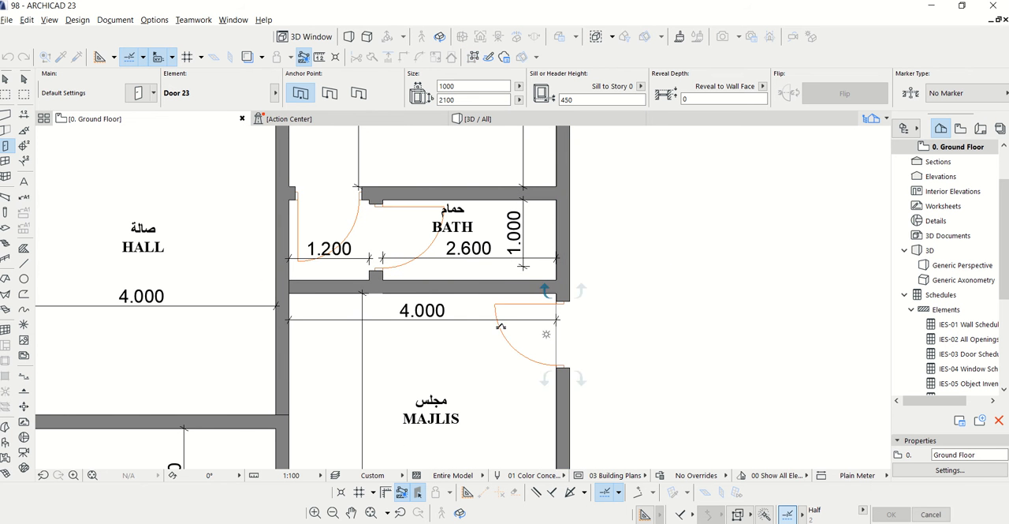
Place a door near the right end of the hall's lower wall, opening into the hall
{"action": "scroll", "coordinate": [591, 293], "scroll_direction": "down", "scroll_amount": 5}
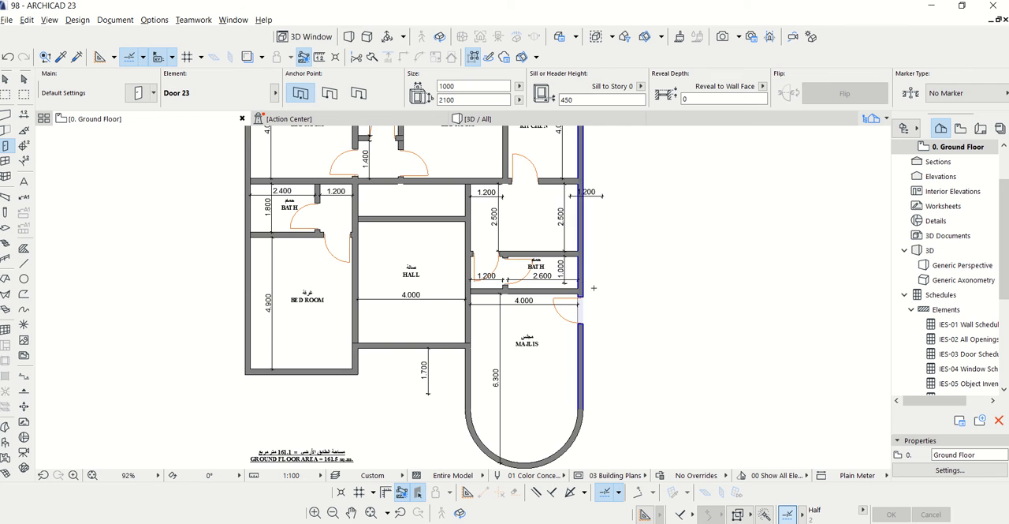
{"action": "scroll", "coordinate": [459, 347], "scroll_direction": "up", "scroll_amount": 5}
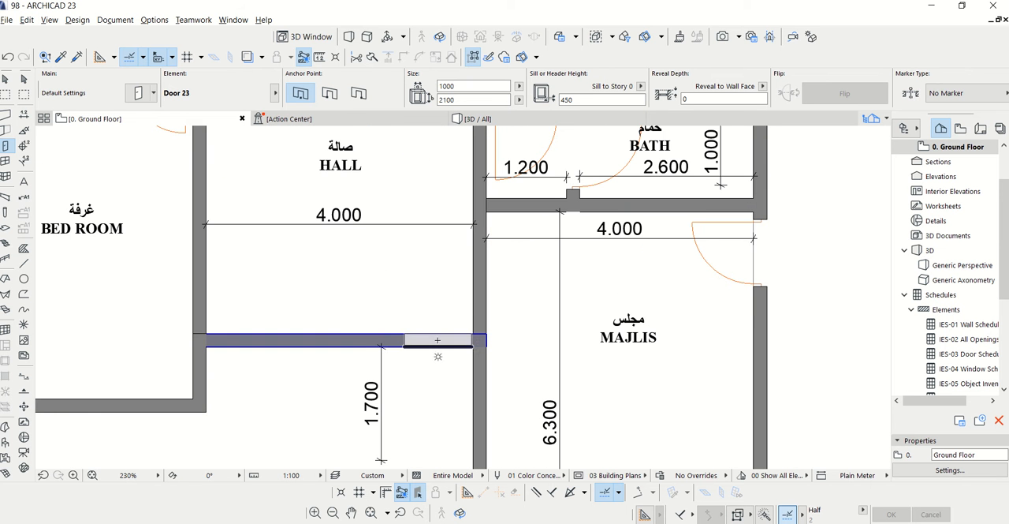
{"action": "left_click", "coordinate": [429, 325]}
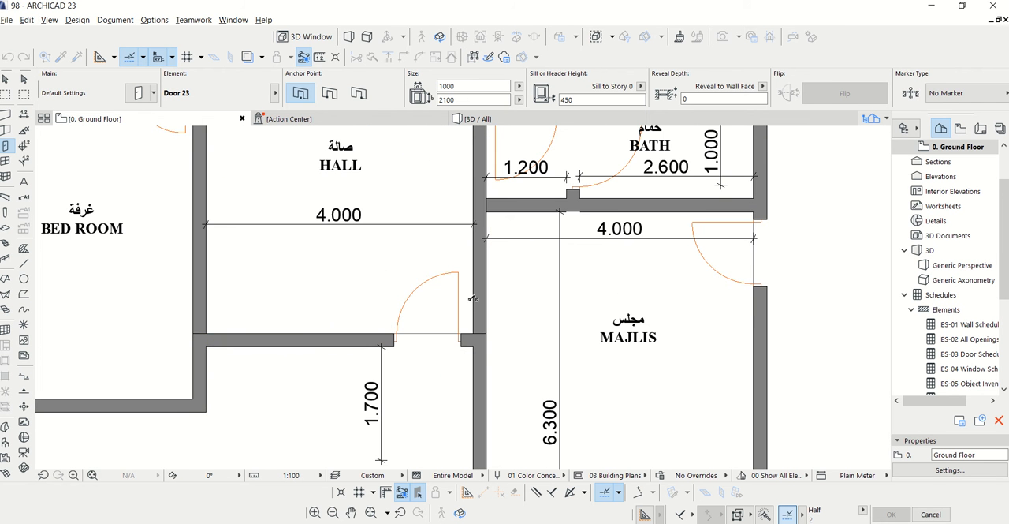
{"action": "scroll", "coordinate": [456, 395], "scroll_direction": "down", "scroll_amount": 3}
{"action": "scroll", "coordinate": [456, 395], "scroll_direction": "down", "scroll_amount": 3}
{"action": "key", "text": "Escape"}
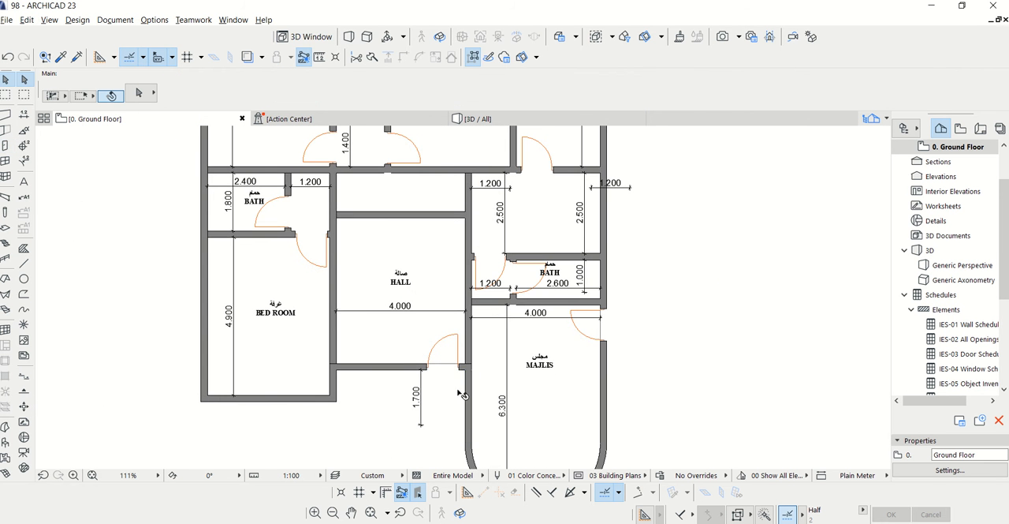
Stretch the left end of the hall's upper wall to the far face of the adjoining vertical wall
{"action": "scroll", "coordinate": [395, 272], "scroll_direction": "up", "scroll_amount": 4}
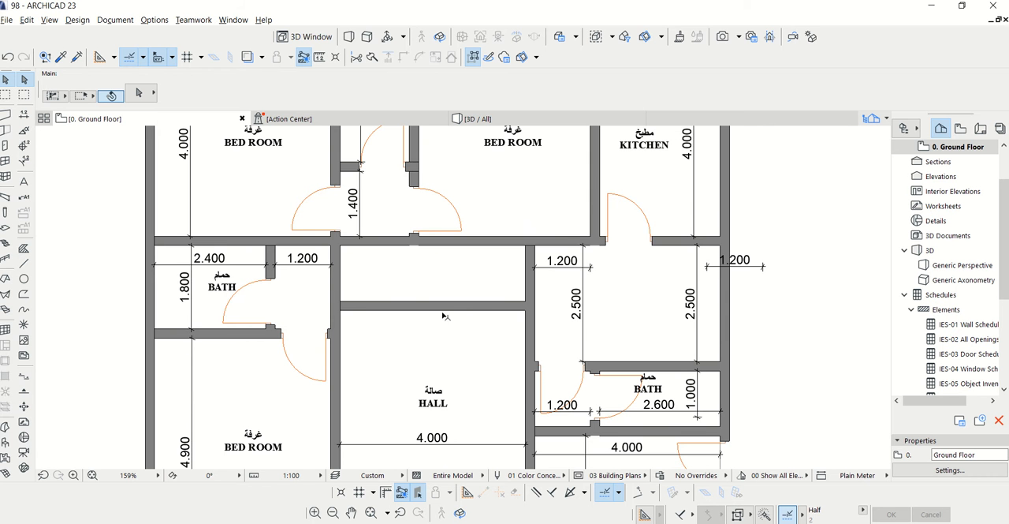
{"action": "scroll", "coordinate": [344, 313], "scroll_direction": "up", "scroll_amount": 3}
{"action": "left_click", "coordinate": [345, 312]}
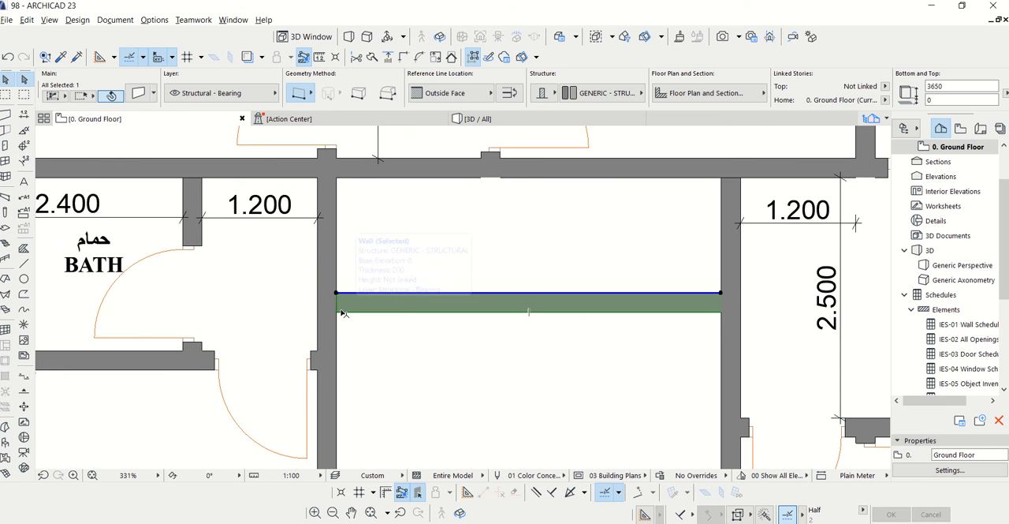
{"action": "left_click", "coordinate": [324, 291]}
{"action": "left_click", "coordinate": [318, 293]}
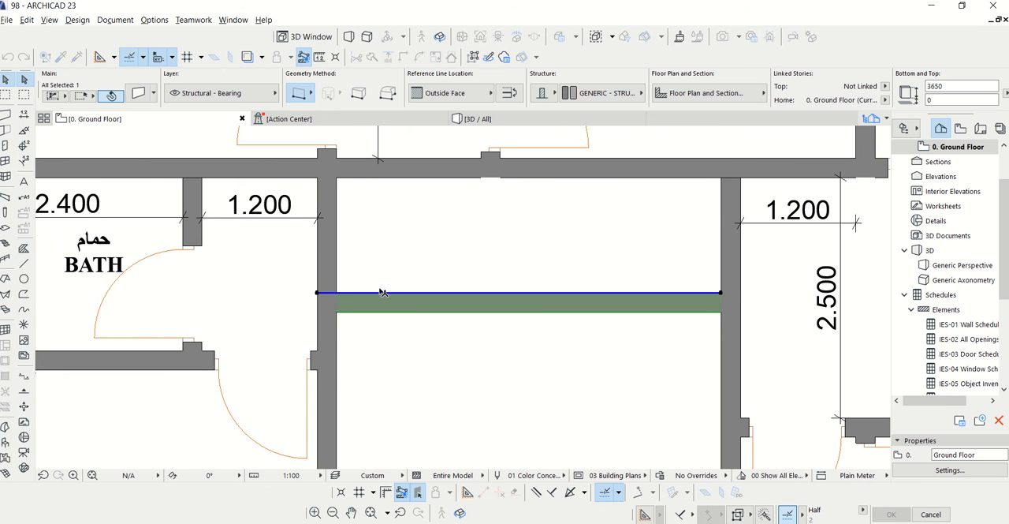
{"action": "left_click", "coordinate": [7, 149]}
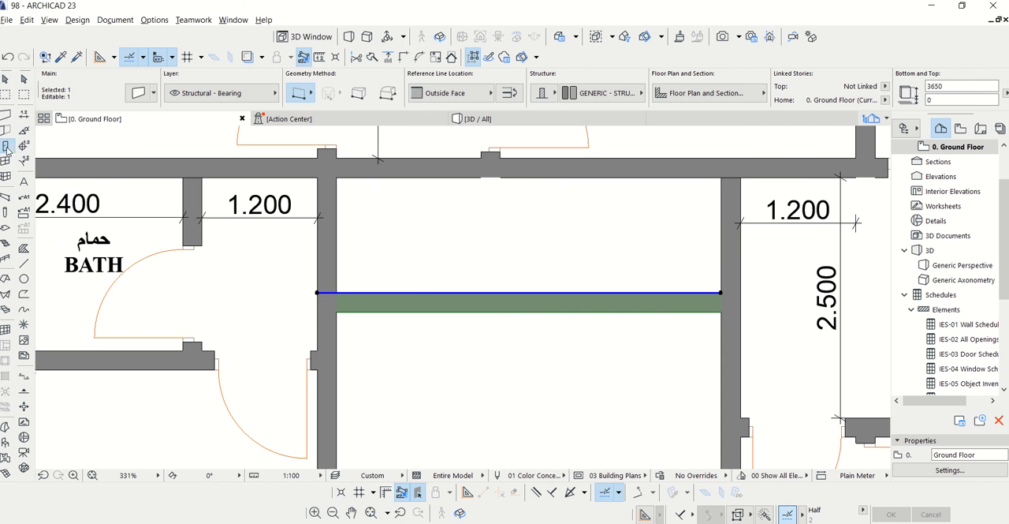
{"action": "left_click", "coordinate": [148, 96]}
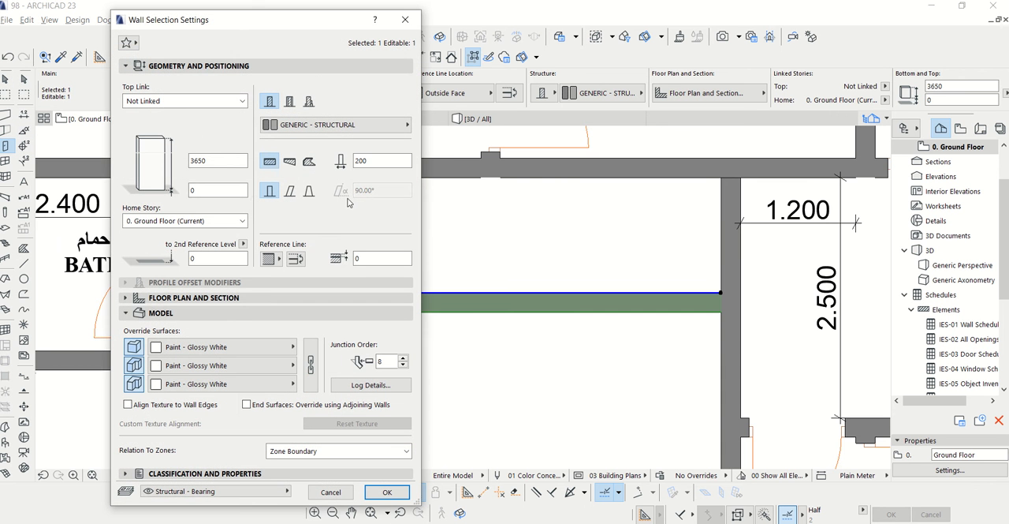
{"action": "left_click", "coordinate": [405, 19]}
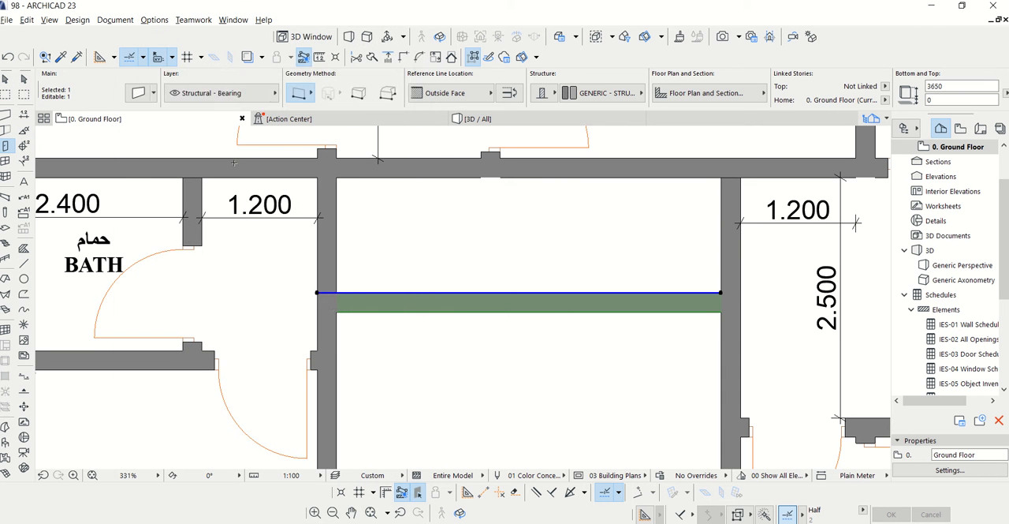
{"action": "key", "text": "Escape"}
Set the door default to Rectangular Door Opening 23 from Empty Door Openings 23, 1000 wide
{"action": "left_click", "coordinate": [7, 147]}
{"action": "left_click", "coordinate": [141, 94]}
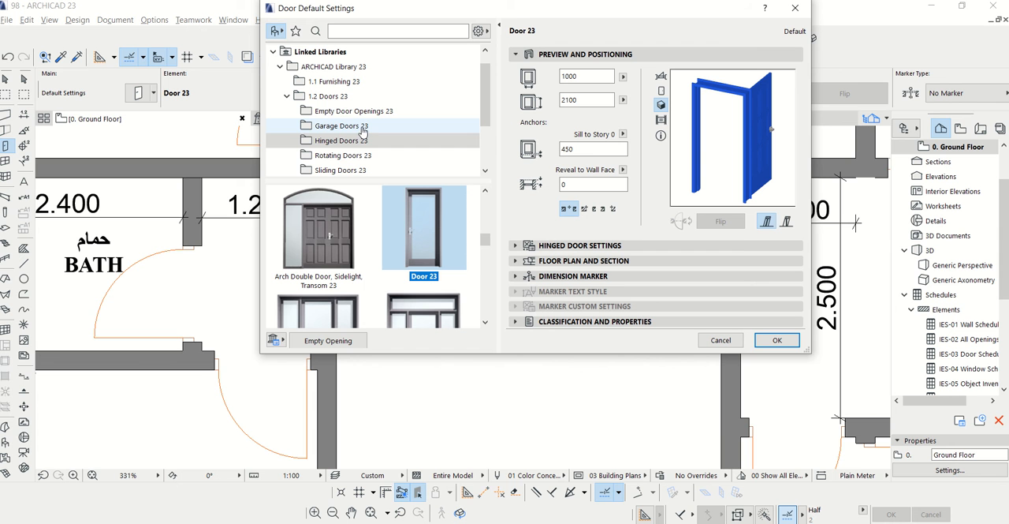
{"action": "left_click", "coordinate": [359, 115]}
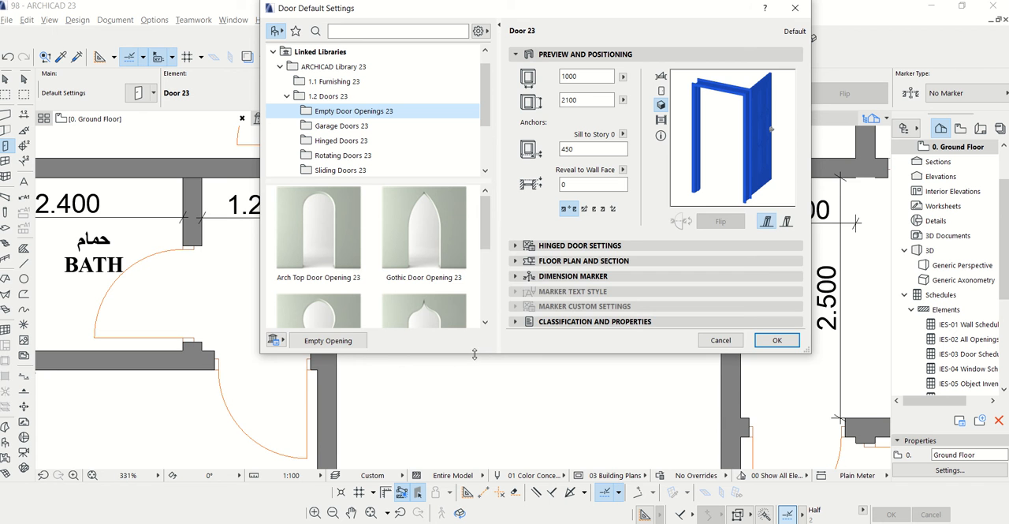
{"action": "left_click_drag", "start_coordinate": [475, 354], "coordinate": [474, 466]}
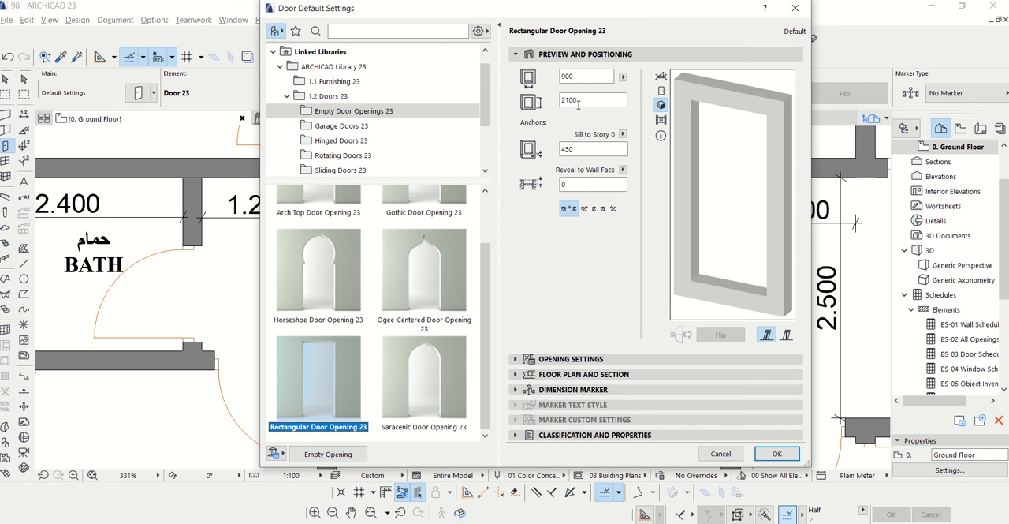
{"action": "left_click", "coordinate": [580, 77]}
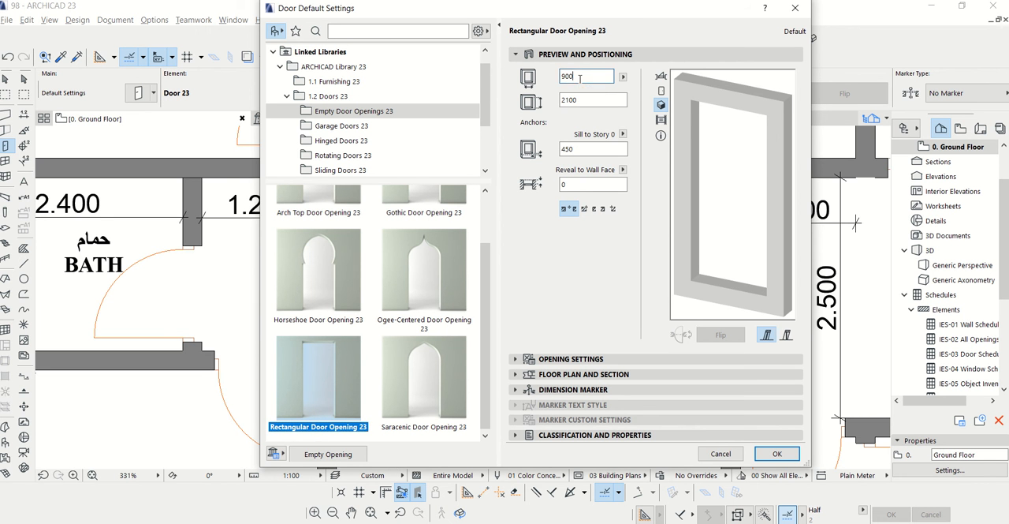
{"action": "left_click_drag", "start_coordinate": [580, 77], "coordinate": [561, 78]}
{"action": "type", "text": "1000"}
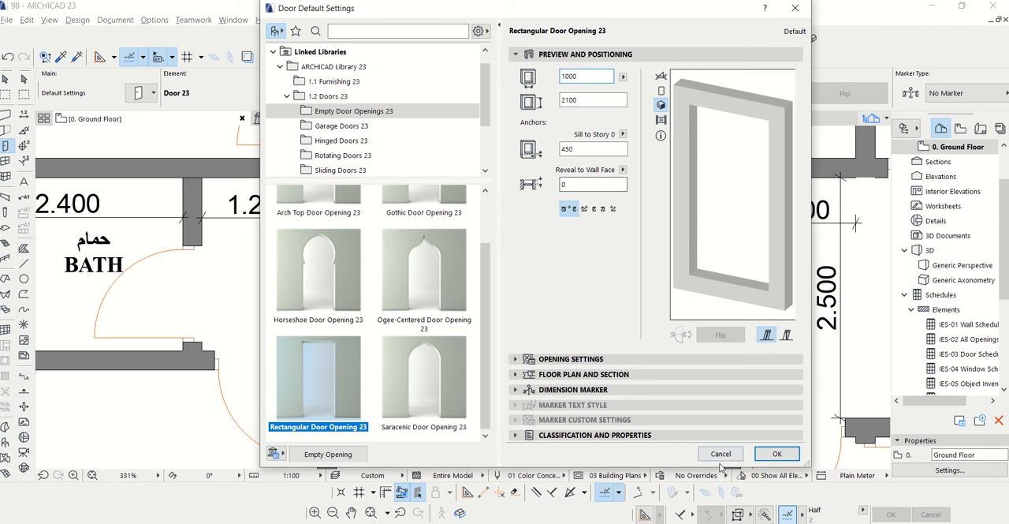
{"action": "left_click", "coordinate": [776, 453]}
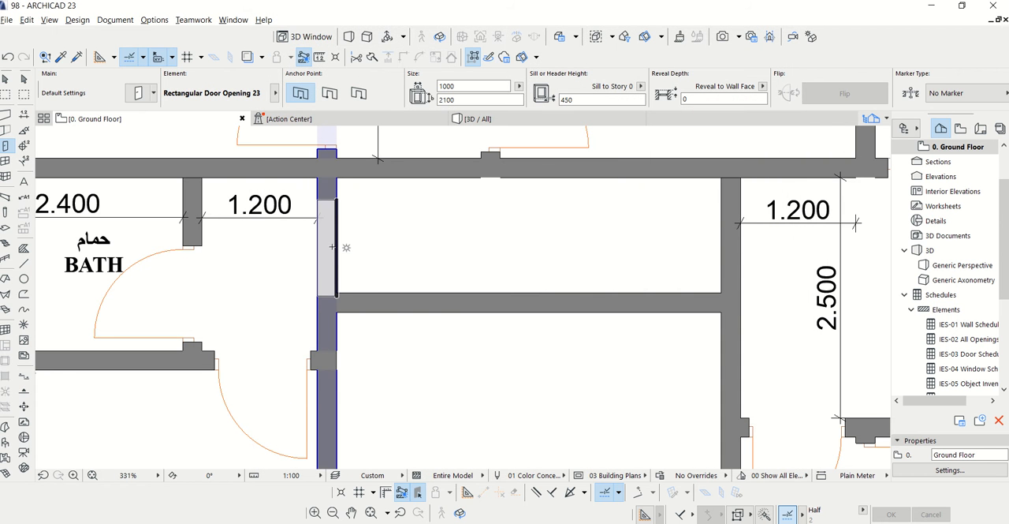
Place a rectangular door opening in the wall below the 1.400 lobby, leading to the corridor above the hall
{"action": "scroll", "coordinate": [355, 244], "scroll_direction": "down", "scroll_amount": 2}
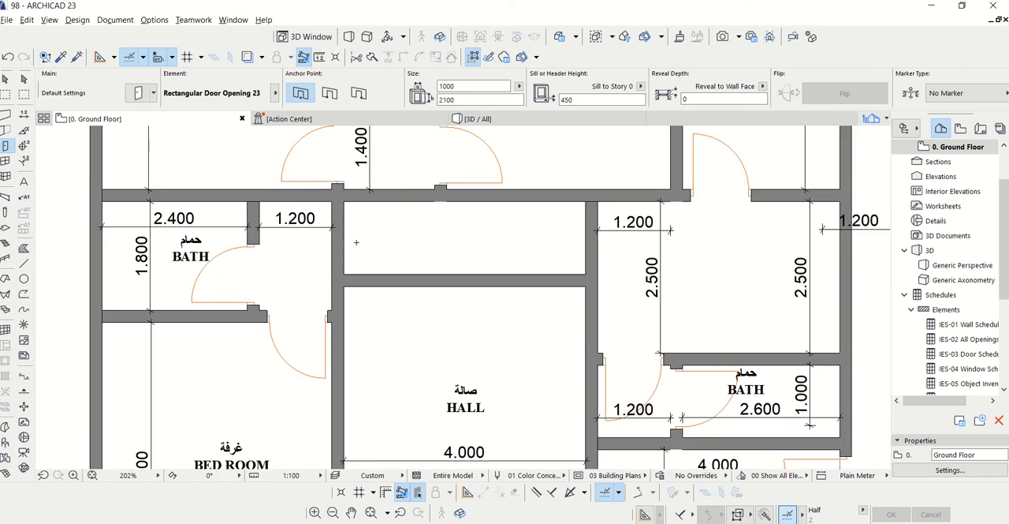
{"action": "scroll", "coordinate": [382, 216], "scroll_direction": "up", "scroll_amount": 2}
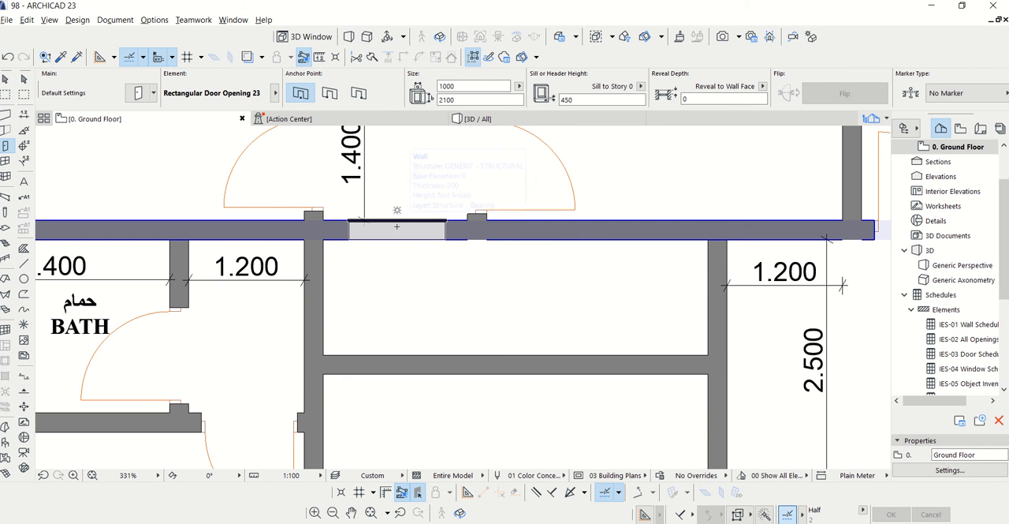
{"action": "left_click", "coordinate": [397, 210]}
{"action": "scroll", "coordinate": [405, 187], "scroll_direction": "down", "scroll_amount": 3}
Place a rectangular door opening in the wall between the 1.200 lobby beside the 2.600 bath and the majlis
{"action": "scroll", "coordinate": [635, 407], "scroll_direction": "up", "scroll_amount": 2}
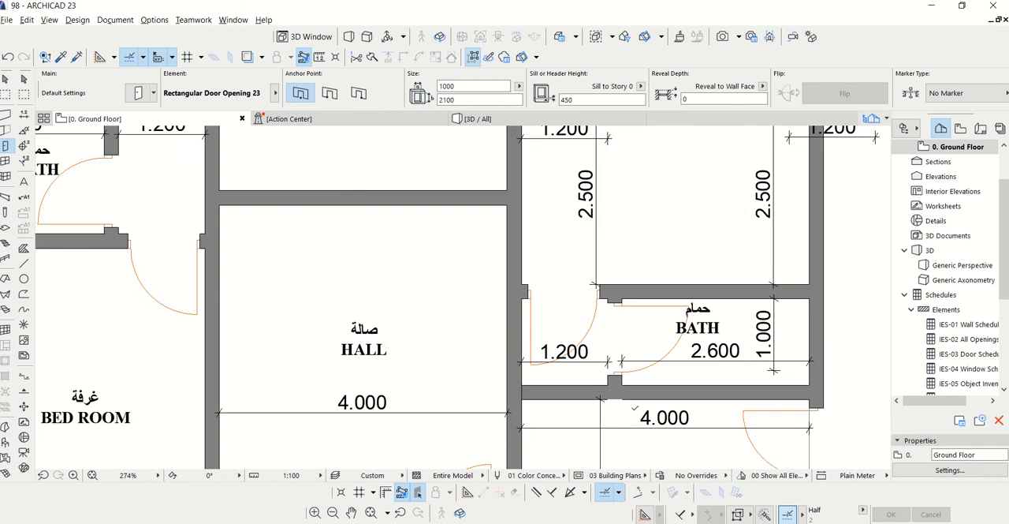
{"action": "scroll", "coordinate": [635, 408], "scroll_direction": "up", "scroll_amount": 2}
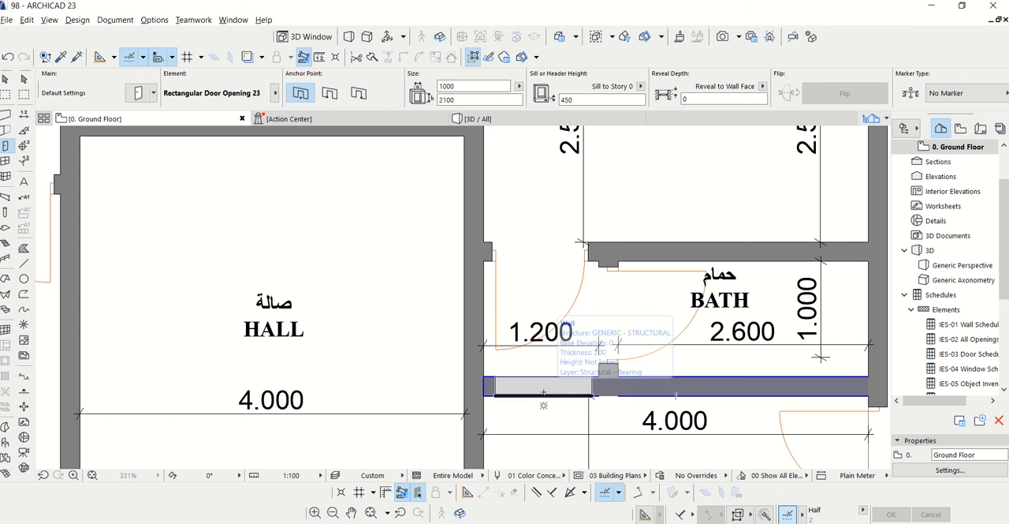
{"action": "left_click", "coordinate": [543, 392]}
{"action": "scroll", "coordinate": [543, 391], "scroll_direction": "down", "scroll_amount": 4}
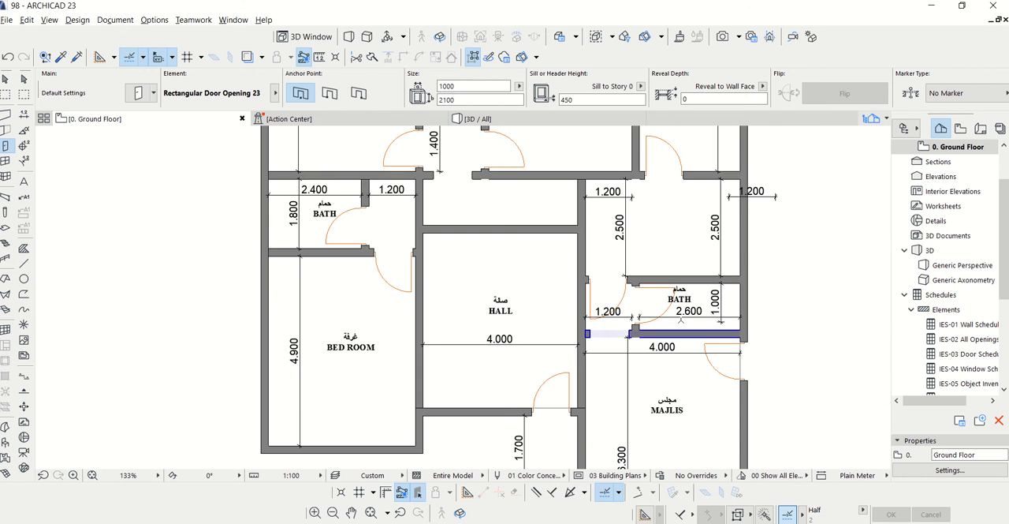
{"action": "scroll", "coordinate": [681, 322], "scroll_direction": "down", "scroll_amount": 2}
{"action": "scroll", "coordinate": [492, 209], "scroll_direction": "up", "scroll_amount": 4}
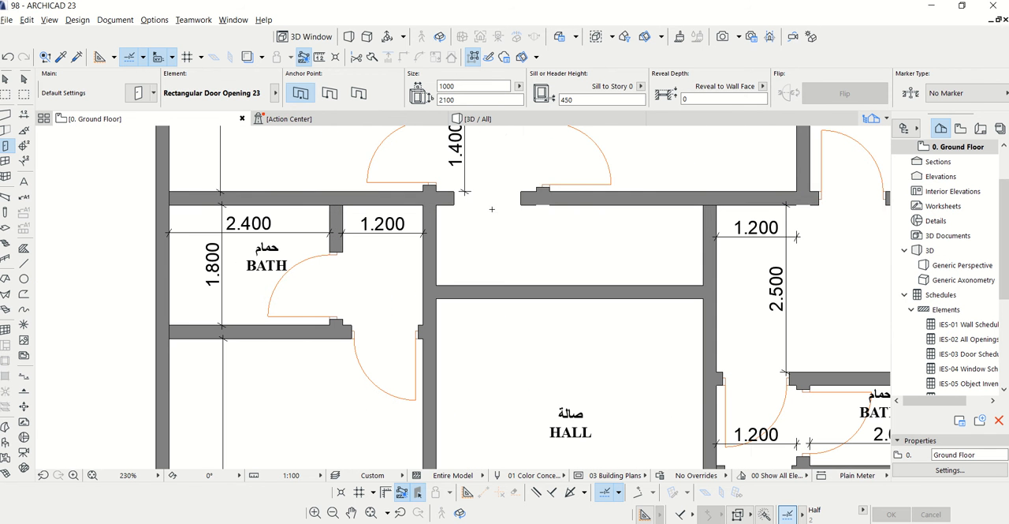
{"action": "key", "text": "Escape"}
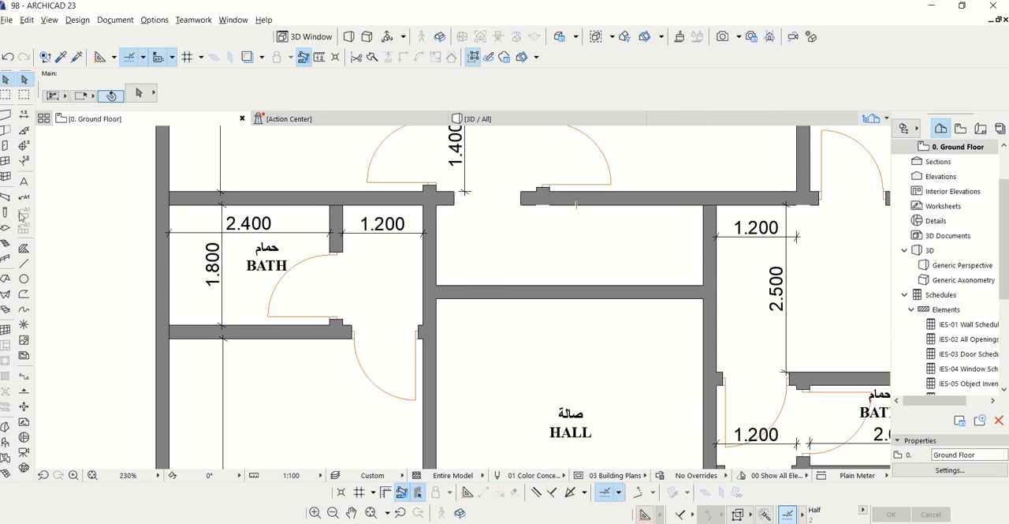
{"action": "left_click", "coordinate": [6, 146]}
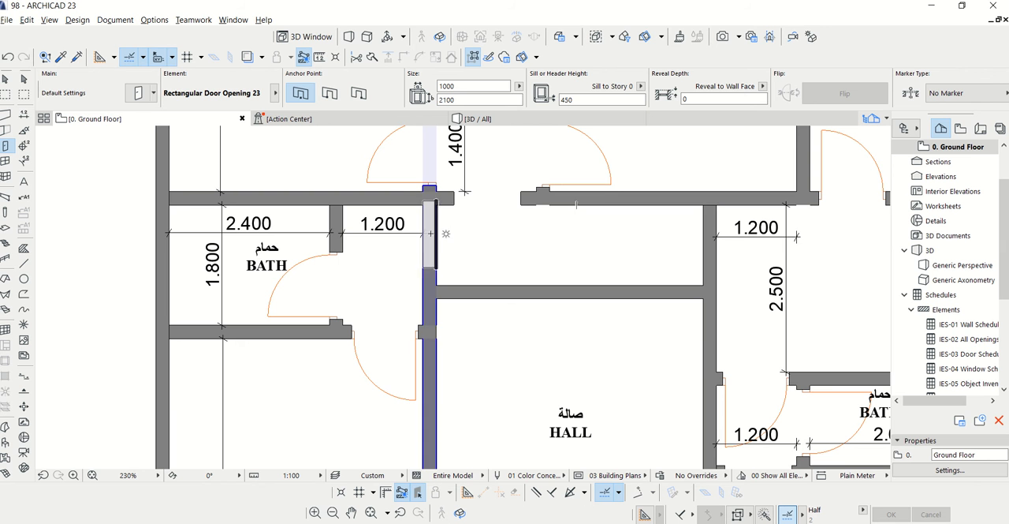
{"action": "left_click", "coordinate": [430, 241]}
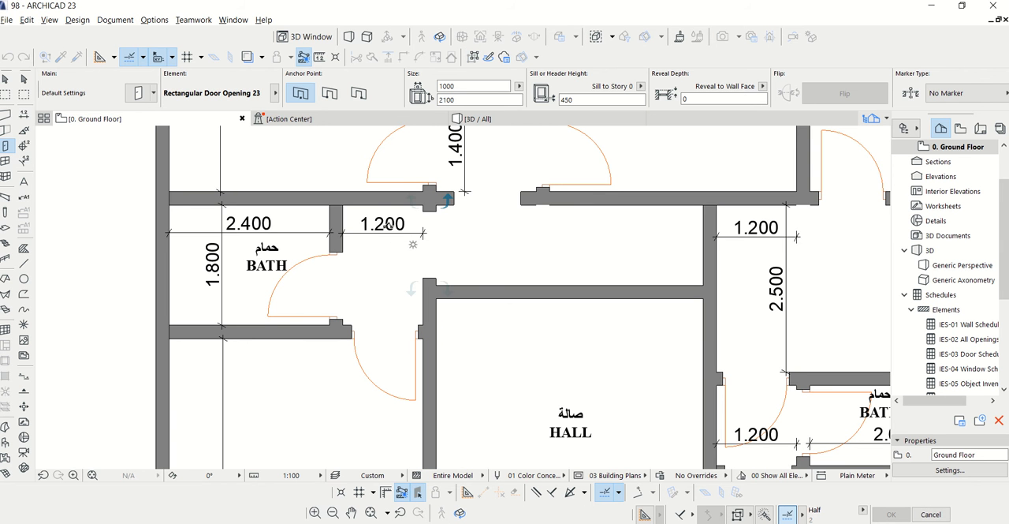
{"action": "key", "text": "Escape"}
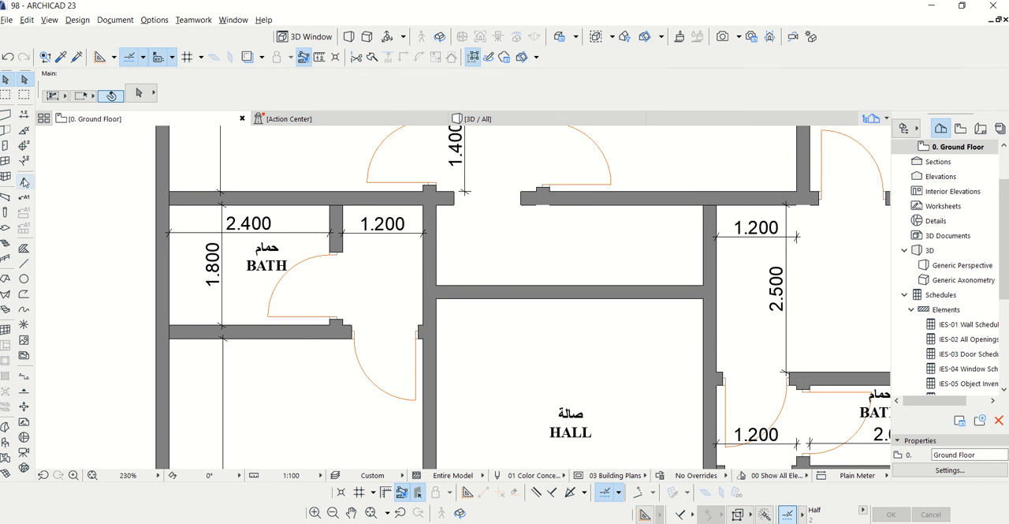
Mirror a copy of the hinged door beside the 1.400 lobby about the wall junction into the wall between the 1.200 bath lobby and the corridor
{"action": "scroll", "coordinate": [394, 299], "scroll_direction": "down", "scroll_amount": 2}
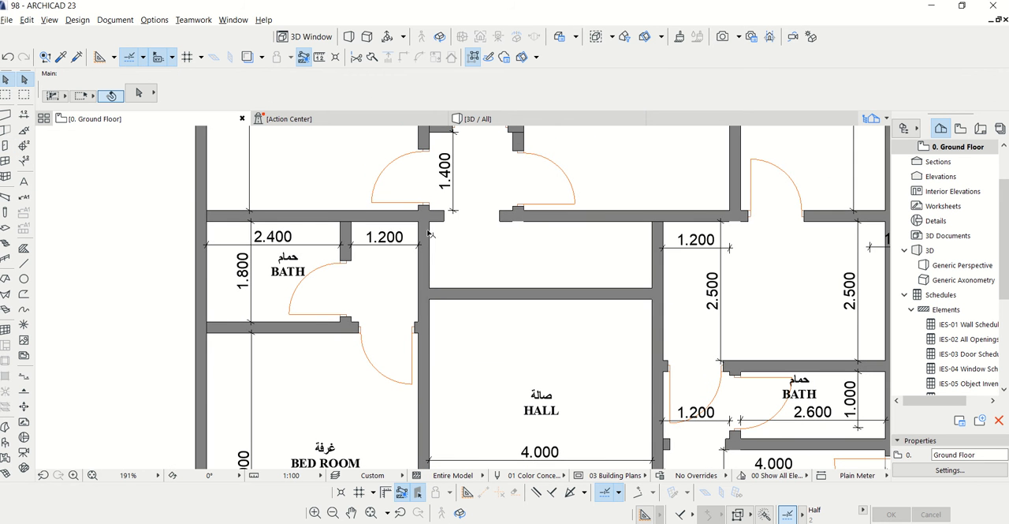
{"action": "left_click", "coordinate": [432, 205]}
{"action": "right_click", "coordinate": [432, 204]}
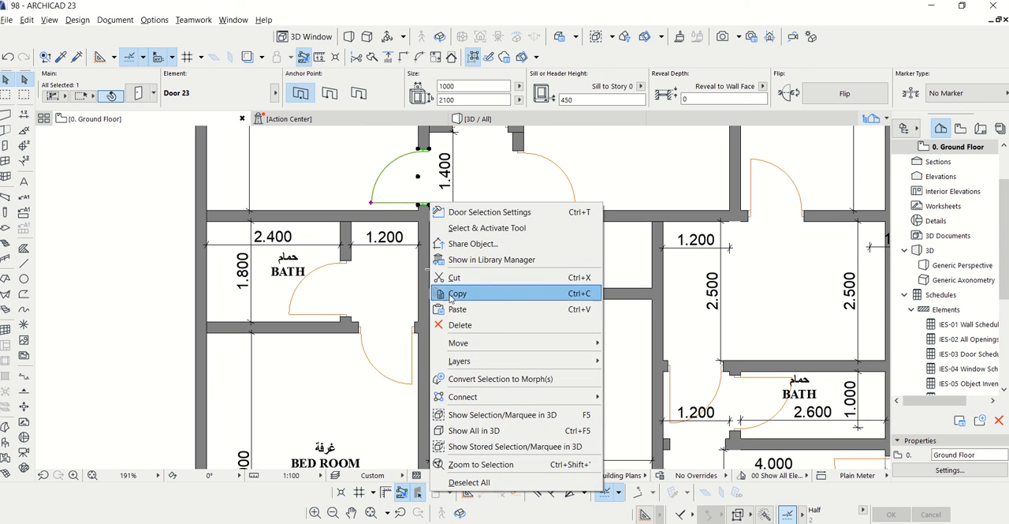
{"action": "mouse_move", "coordinate": [452, 343]}
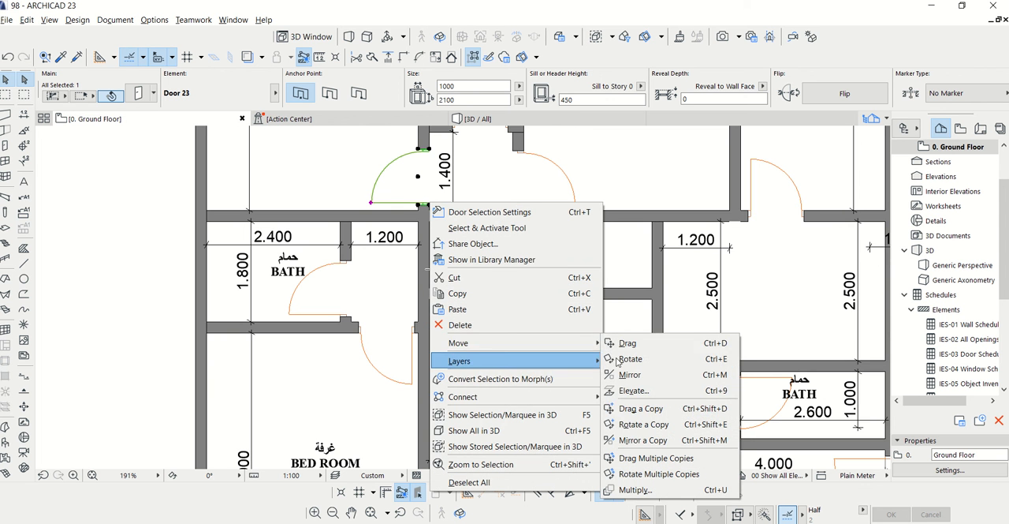
{"action": "left_click", "coordinate": [625, 444]}
{"action": "scroll", "coordinate": [421, 229], "scroll_direction": "up", "scroll_amount": 3}
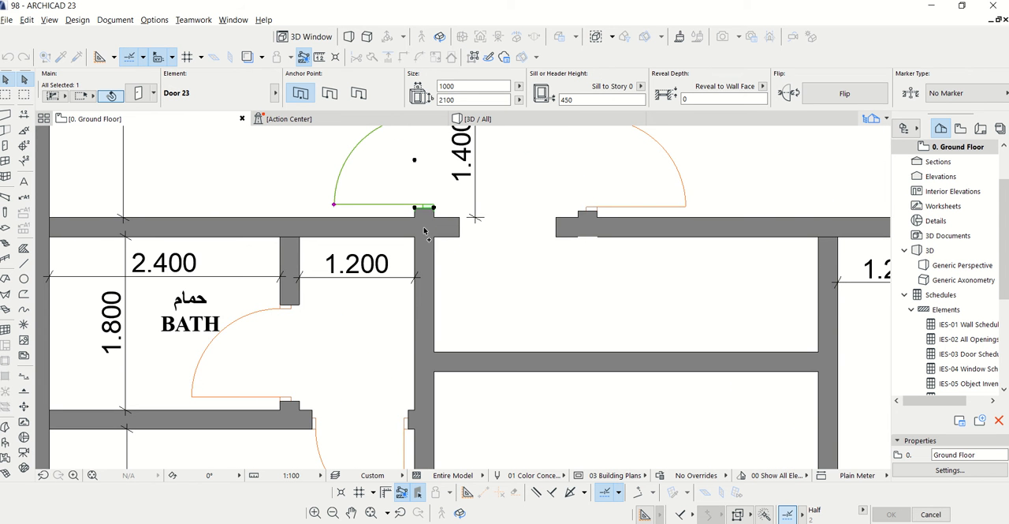
{"action": "left_click", "coordinate": [426, 233]}
{"action": "scroll", "coordinate": [497, 276], "scroll_direction": "down", "scroll_amount": 3}
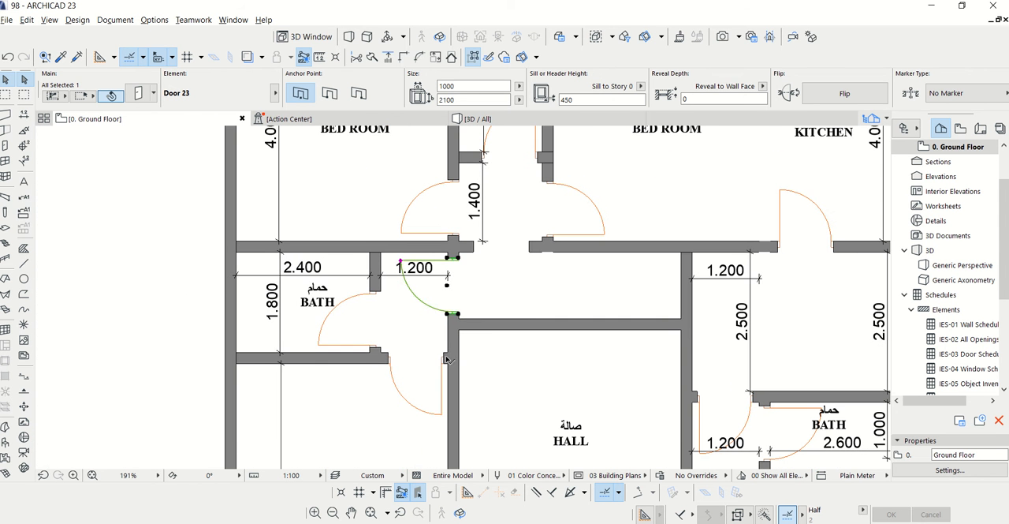
Delete the hinged door between the 1.200 bath lobby and the bedroom below it
{"action": "left_click", "coordinate": [446, 359]}
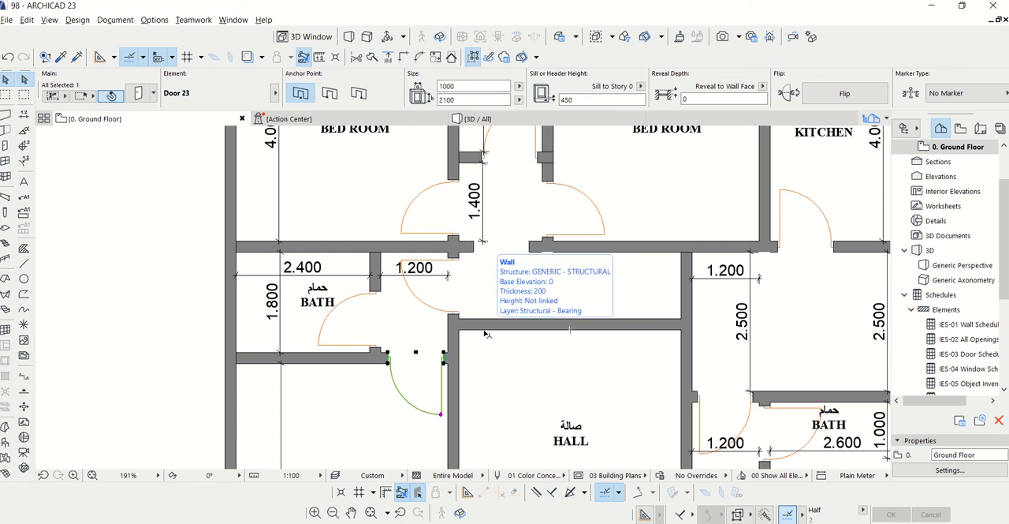
{"action": "key", "text": "Escape"}
{"action": "scroll", "coordinate": [426, 361], "scroll_direction": "up", "scroll_amount": 3}
{"action": "scroll", "coordinate": [433, 351], "scroll_direction": "down", "scroll_amount": 3}
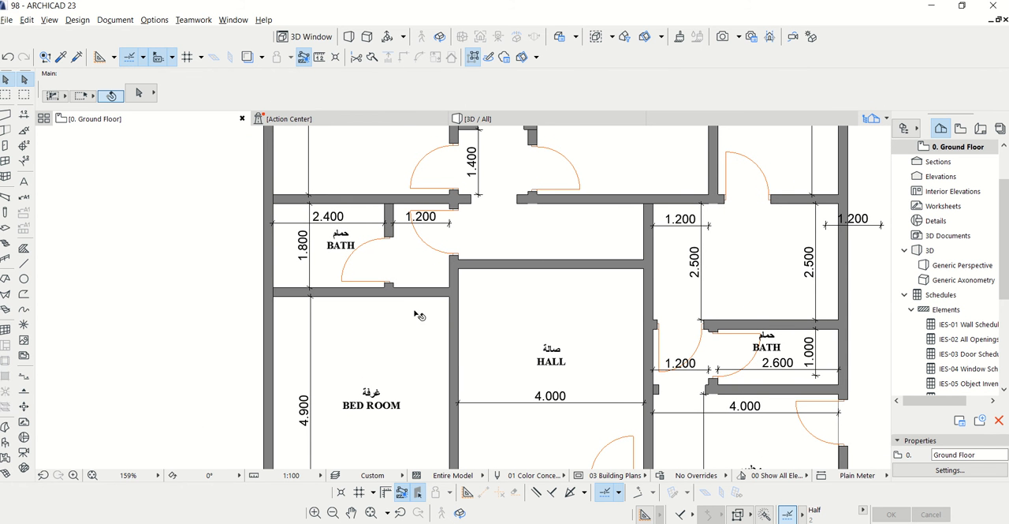
Place a Rectangular Door Opening 23, 1000 wide with sill height 450, in the wall between the 1.200 bath lobby and the bedroom below
{"action": "scroll", "coordinate": [427, 297], "scroll_direction": "up", "scroll_amount": 2}
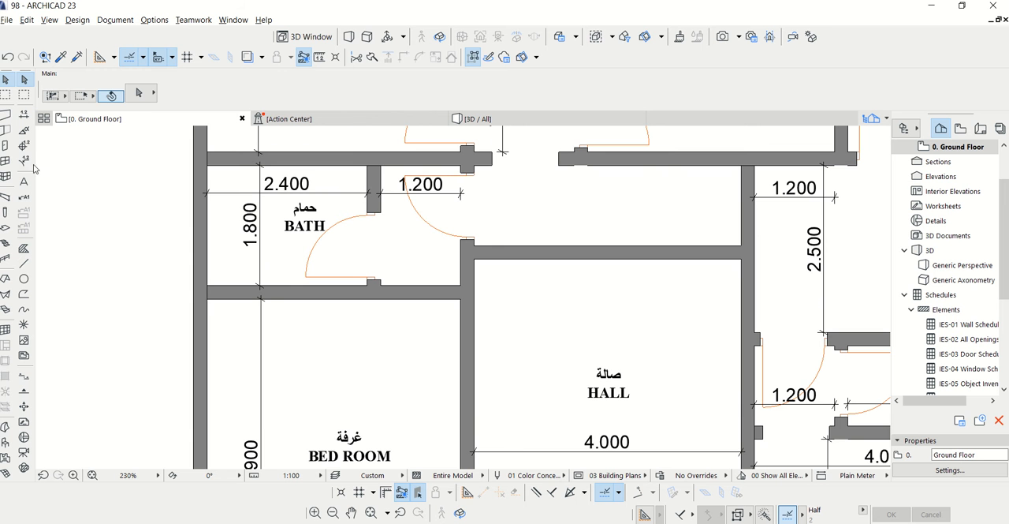
{"action": "left_click", "coordinate": [6, 148]}
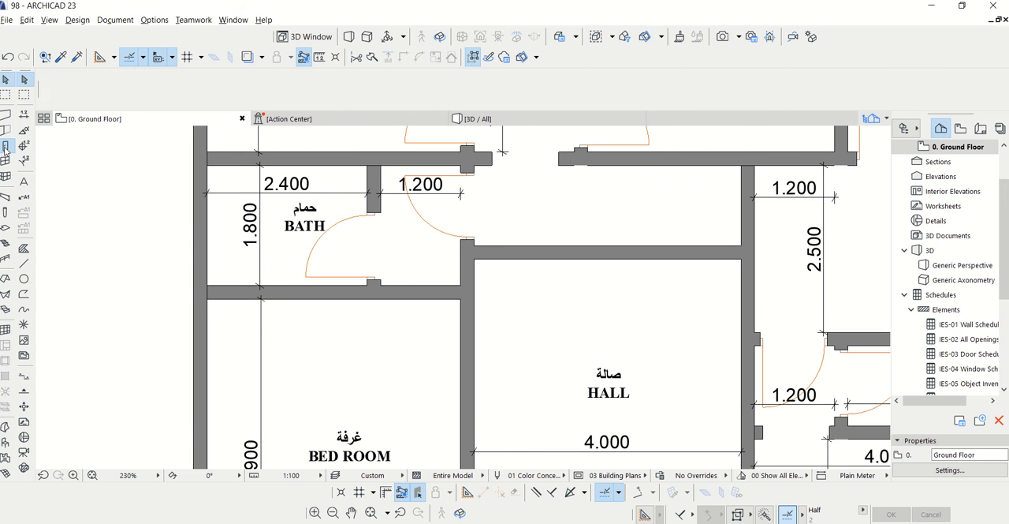
{"action": "key", "text": "ctrl+t"}
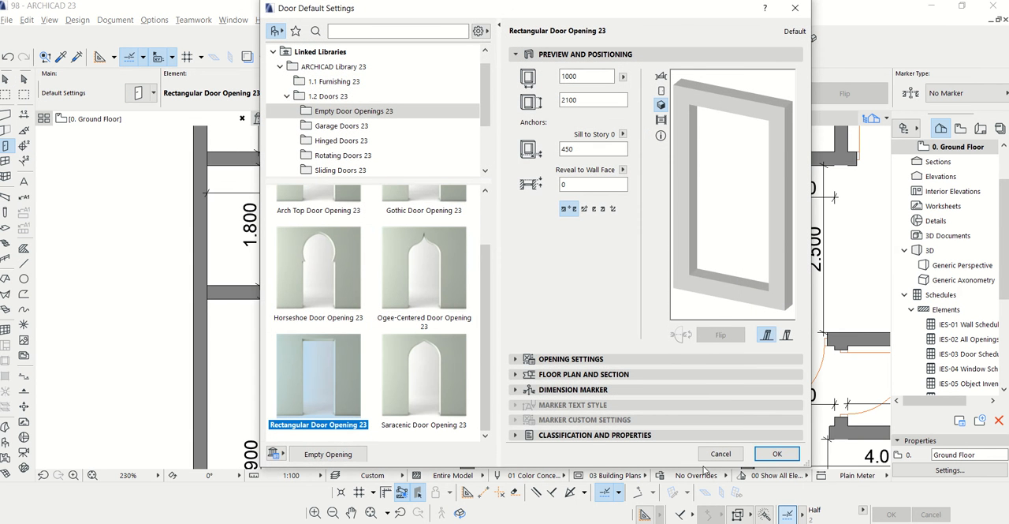
{"action": "left_click", "coordinate": [776, 454]}
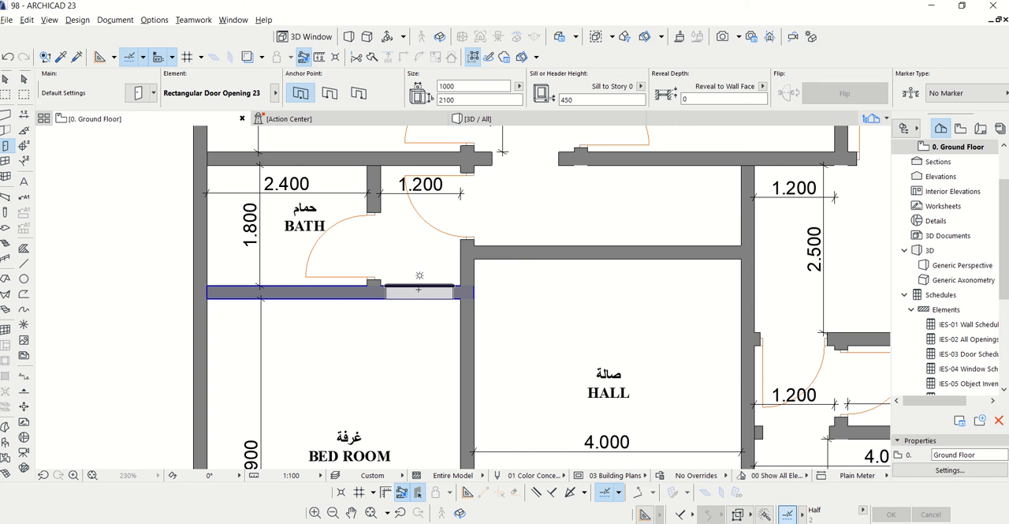
{"action": "scroll", "coordinate": [419, 289], "scroll_direction": "down", "scroll_amount": 3}
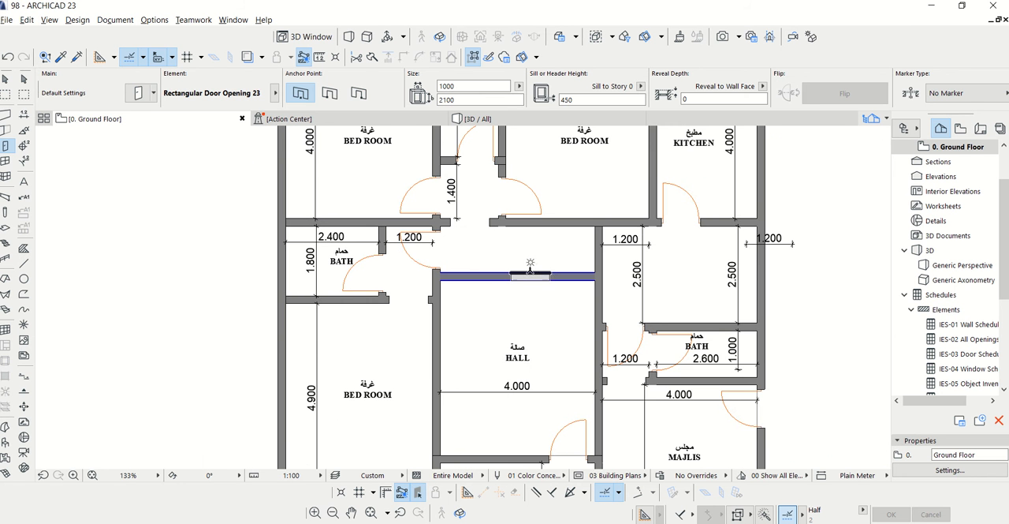
Show the model in 3D and turn off contours in the Simple Shading 3D style
{"action": "left_click", "coordinate": [481, 120]}
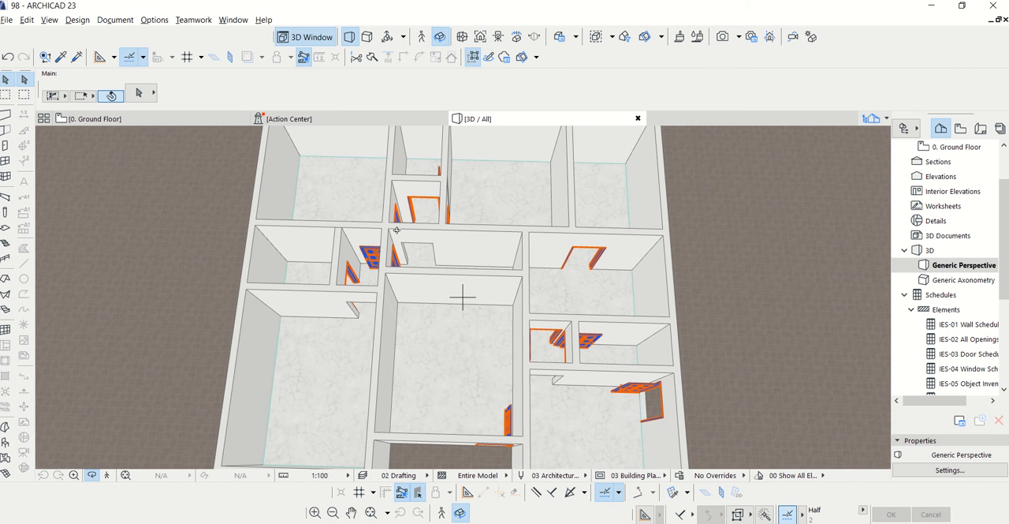
{"action": "scroll", "coordinate": [397, 230], "scroll_direction": "up", "scroll_amount": 2}
{"action": "key", "text": "Escape"}
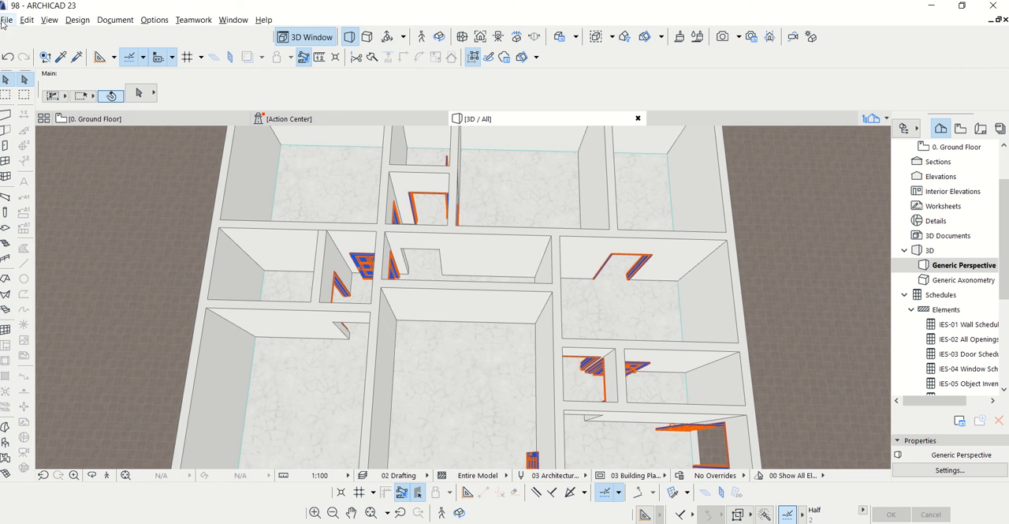
{"action": "left_click", "coordinate": [49, 19]}
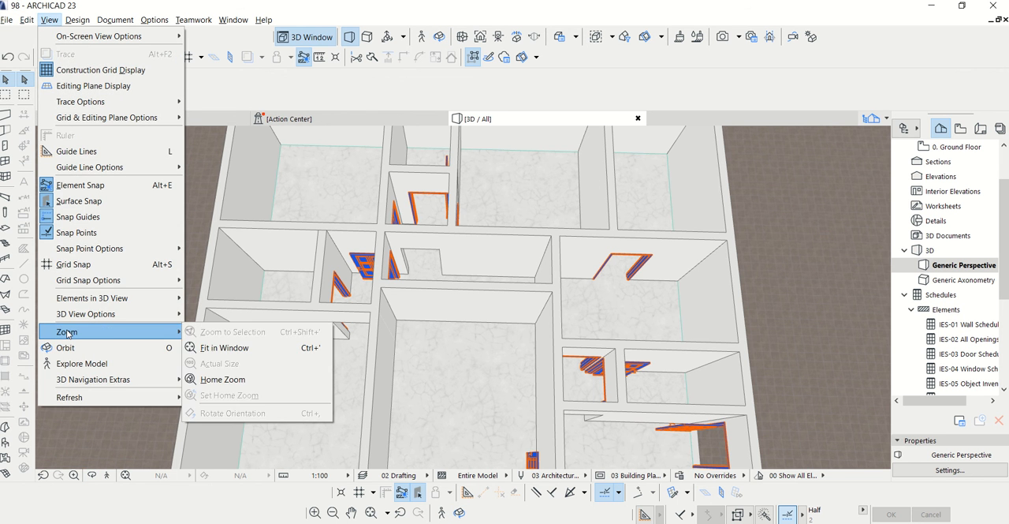
{"action": "mouse_move", "coordinate": [71, 319]}
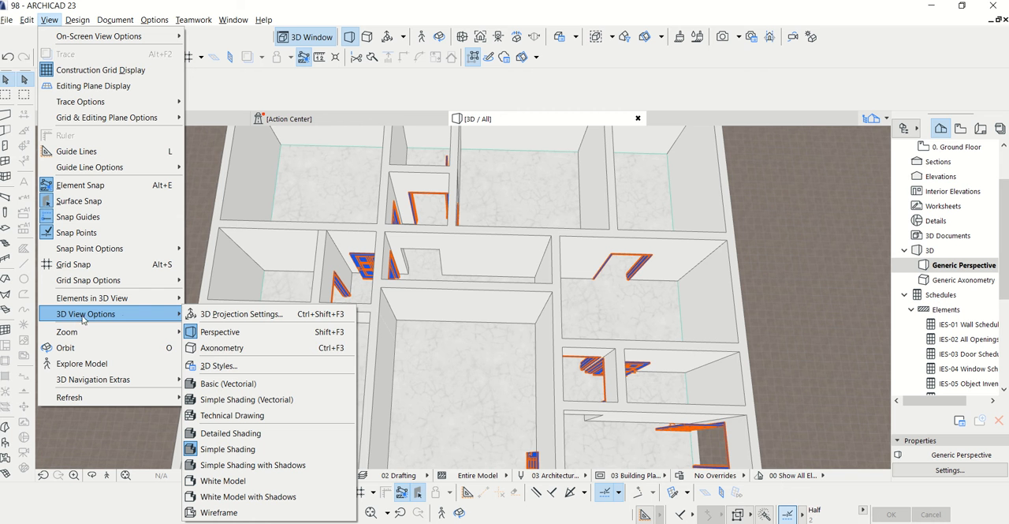
{"action": "left_click", "coordinate": [207, 367]}
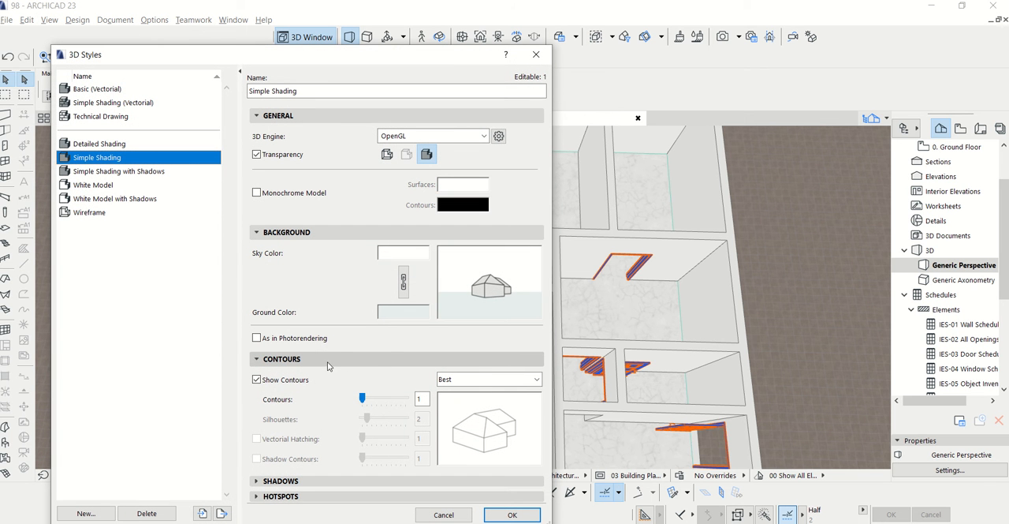
{"action": "left_click", "coordinate": [257, 379]}
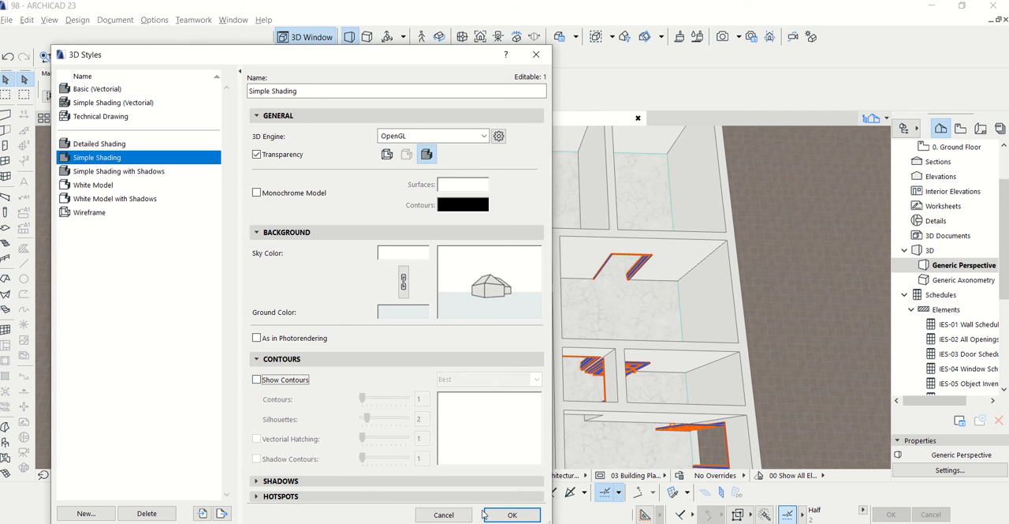
{"action": "left_click", "coordinate": [512, 514]}
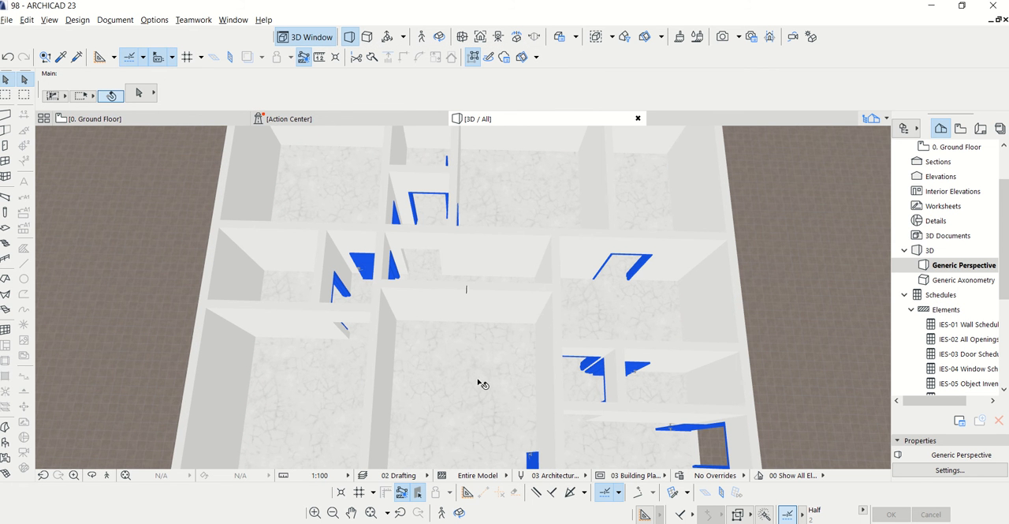
Override the ground floor slab's top surface with Stone - Limestone Fine
{"action": "left_click", "coordinate": [466, 355]}
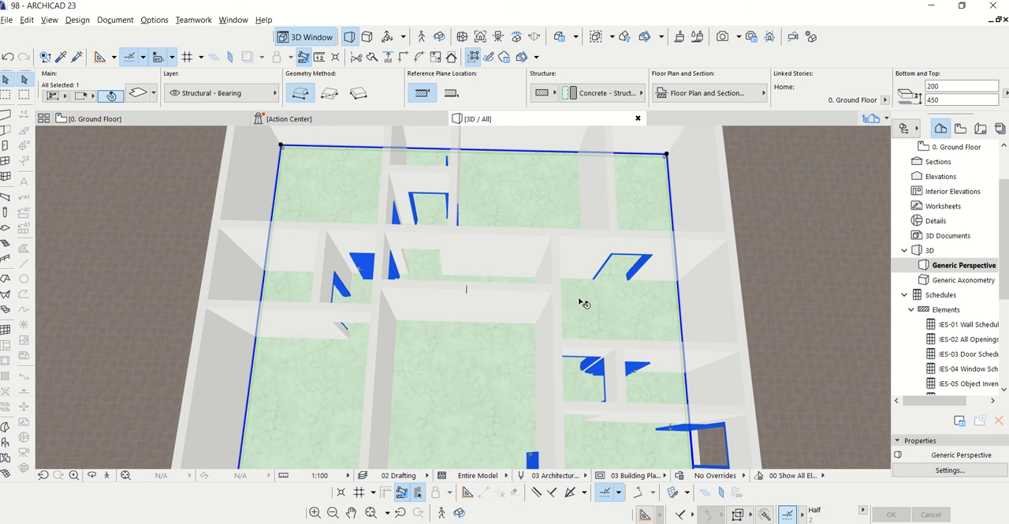
{"action": "double_click", "coordinate": [455, 211]}
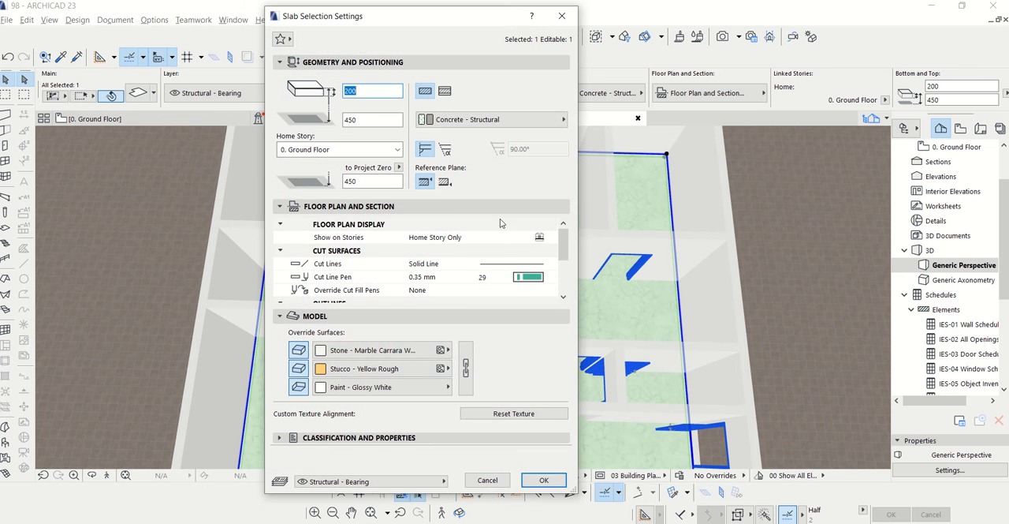
{"action": "left_click", "coordinate": [447, 349]}
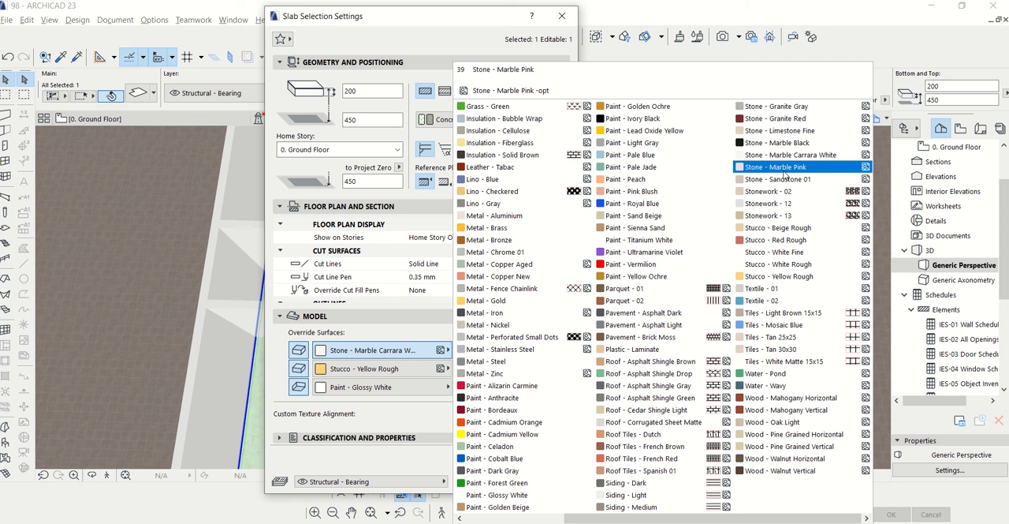
{"action": "left_click", "coordinate": [779, 131]}
{"action": "left_click", "coordinate": [561, 480]}
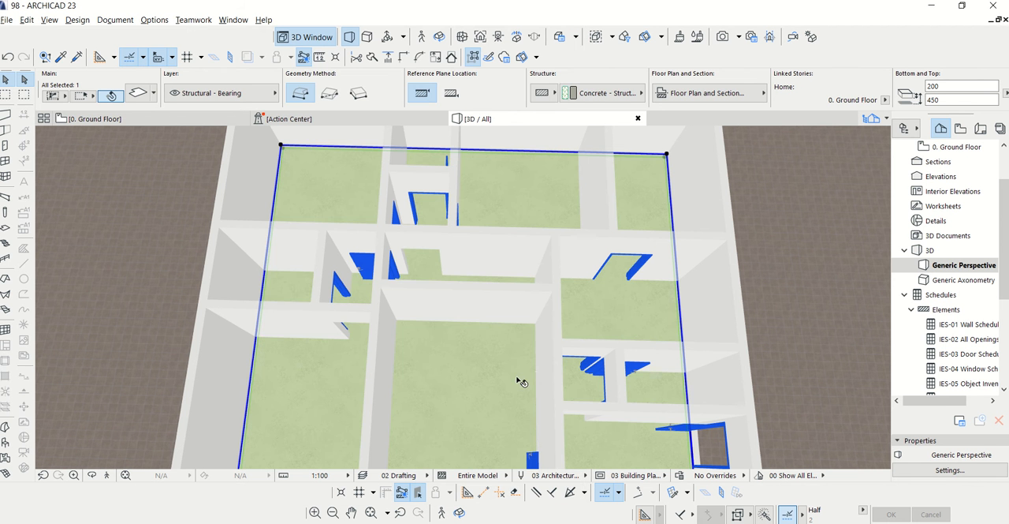
Override the ground floor slab's top surface with Stone - Granite Gray, and return to the ground floor plan
{"action": "left_click", "coordinate": [474, 391]}
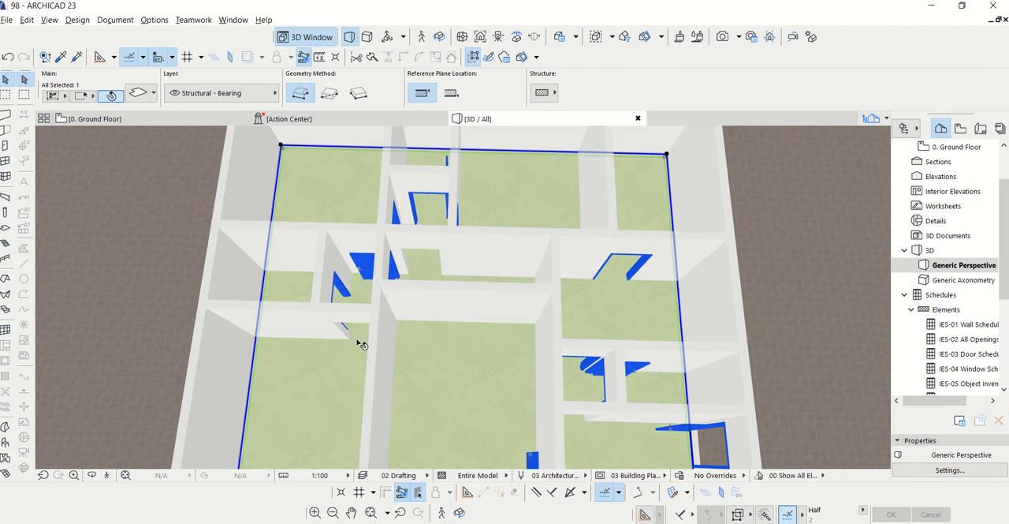
{"action": "left_click", "coordinate": [140, 93]}
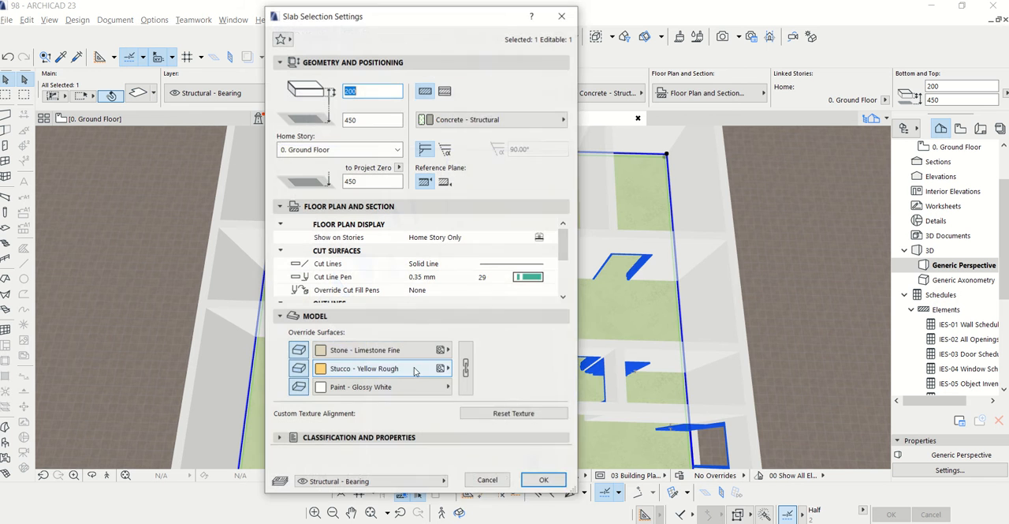
{"action": "left_click", "coordinate": [379, 350]}
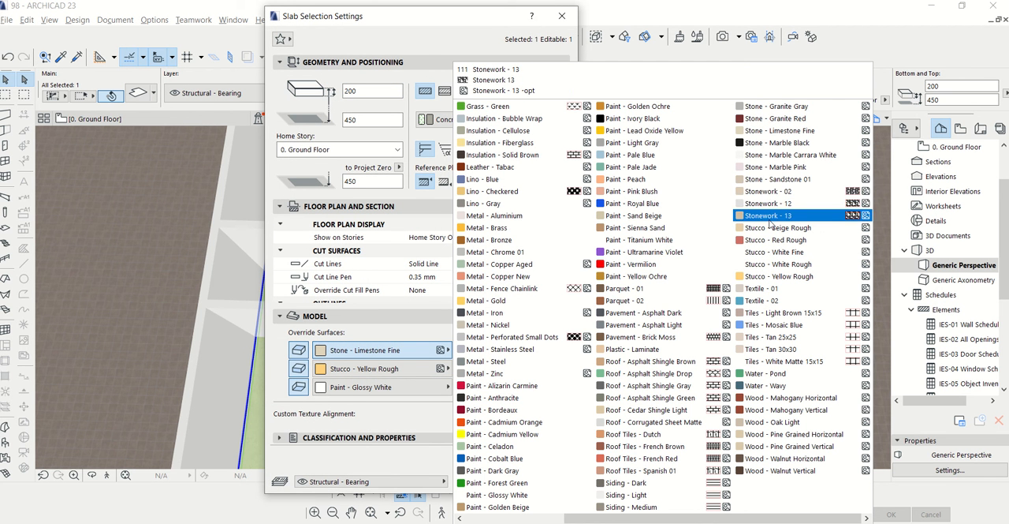
{"action": "left_click", "coordinate": [776, 105]}
{"action": "left_click", "coordinate": [543, 480]}
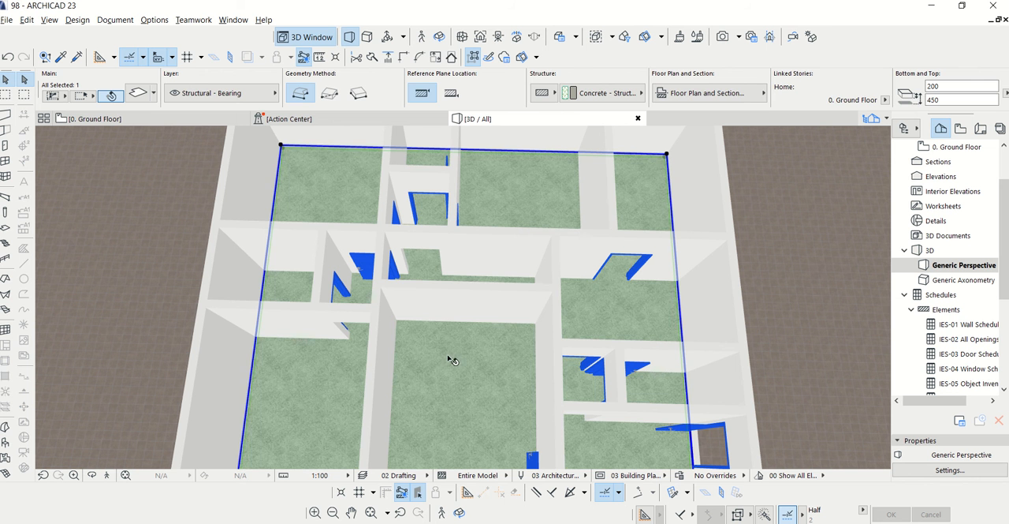
{"action": "key", "text": "Escape"}
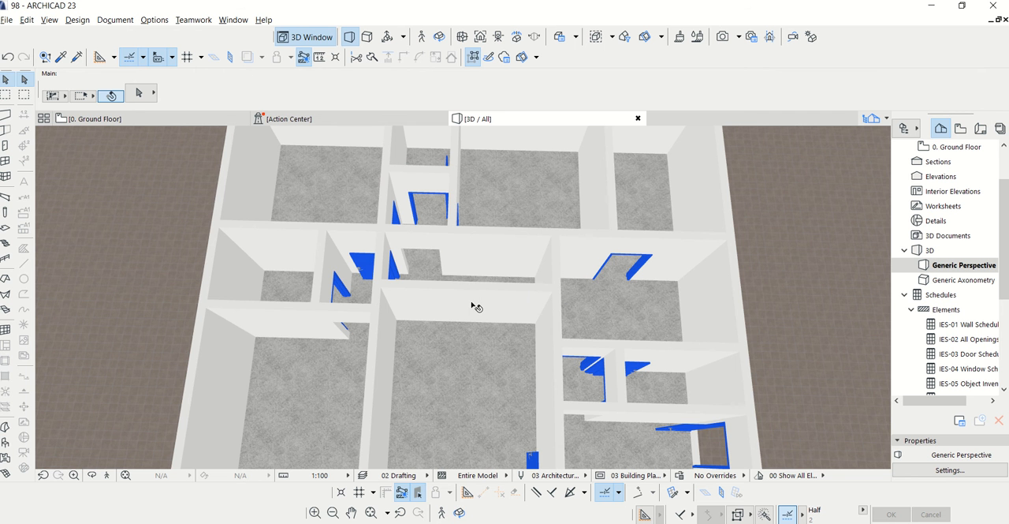
{"action": "scroll", "coordinate": [473, 307], "scroll_direction": "up", "scroll_amount": 3}
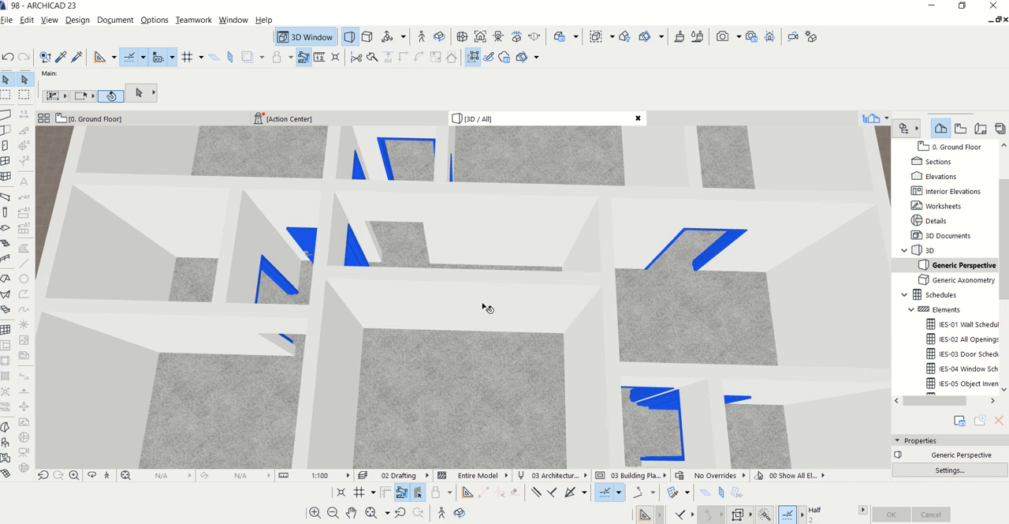
{"action": "left_click", "coordinate": [150, 119]}
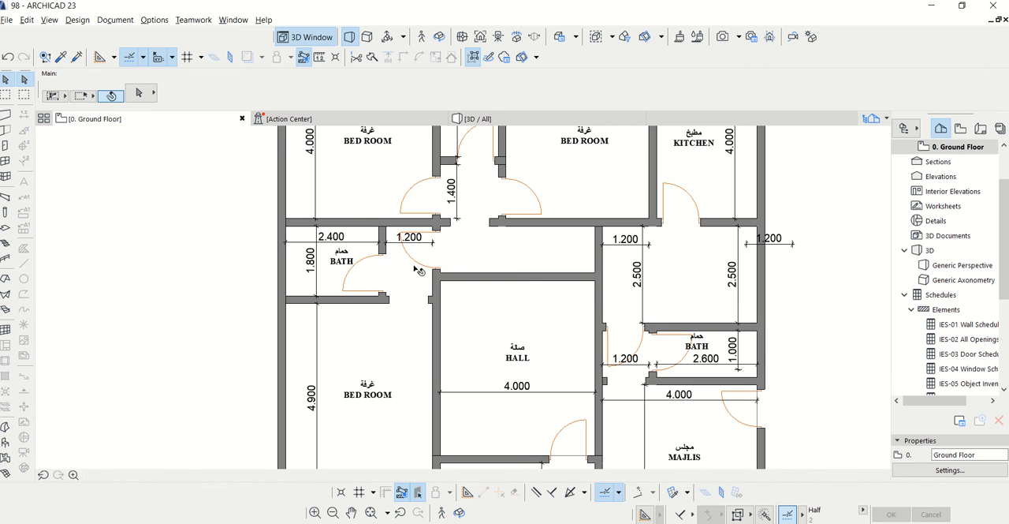
Choose Arch Top Door Opening 23 as the default door type and set its width to 2500
{"action": "scroll", "coordinate": [536, 289], "scroll_direction": "up", "scroll_amount": 2}
{"action": "scroll", "coordinate": [537, 290], "scroll_direction": "up", "scroll_amount": 2}
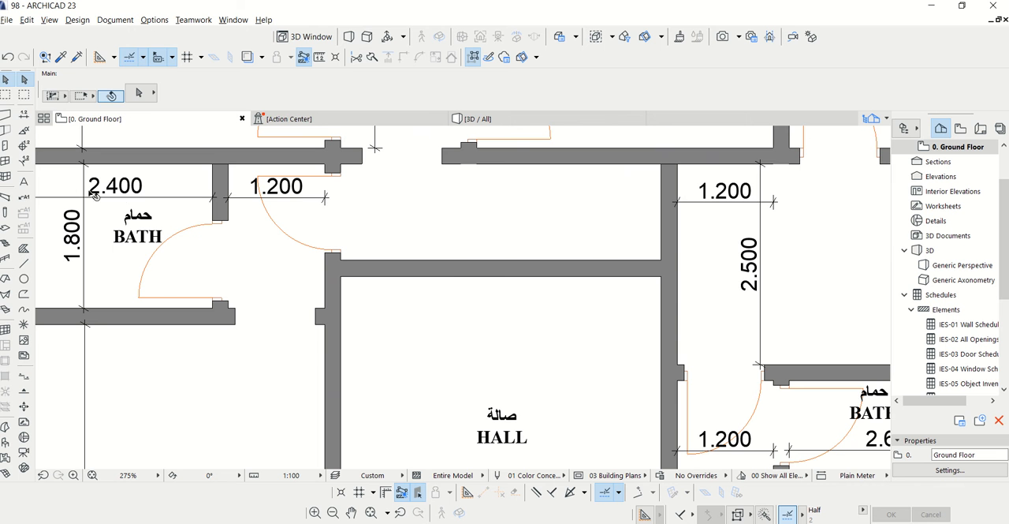
{"action": "left_click", "coordinate": [6, 146]}
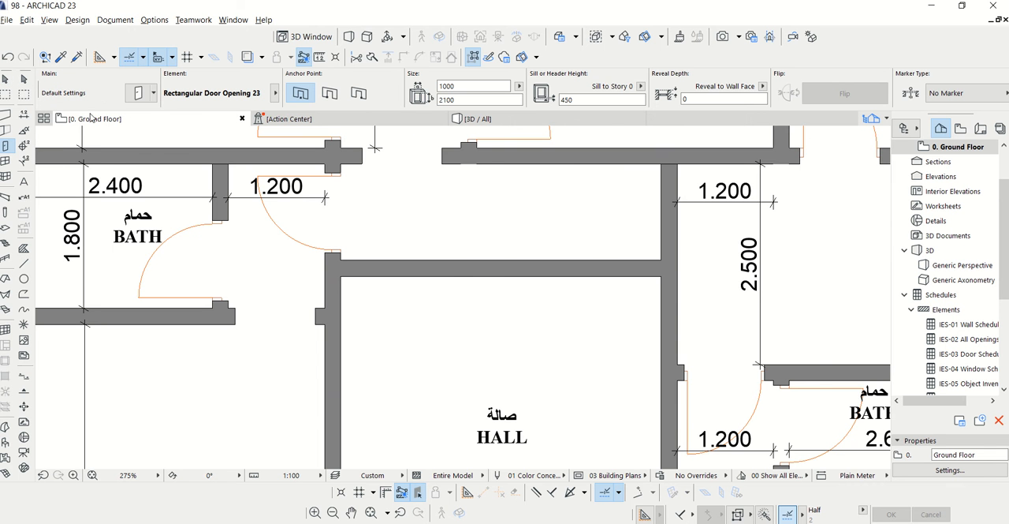
{"action": "left_click", "coordinate": [139, 92]}
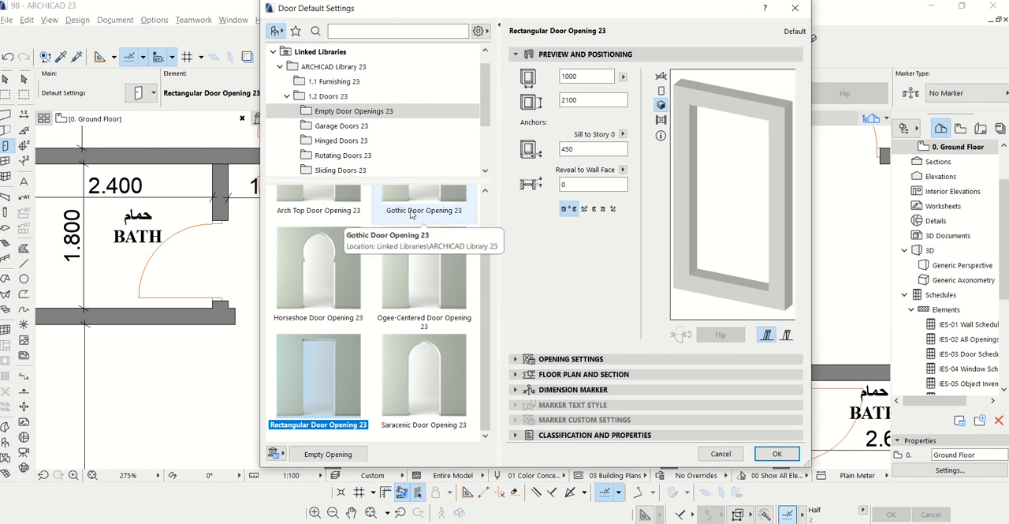
{"action": "scroll", "coordinate": [483, 266], "scroll_direction": "up", "scroll_amount": 2}
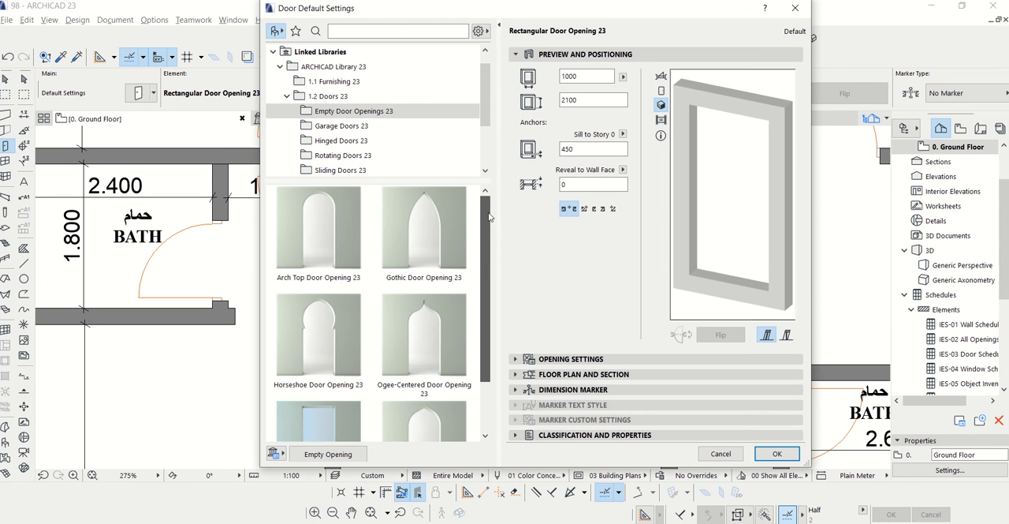
{"action": "left_click", "coordinate": [318, 231]}
{"action": "double_click", "coordinate": [567, 76]}
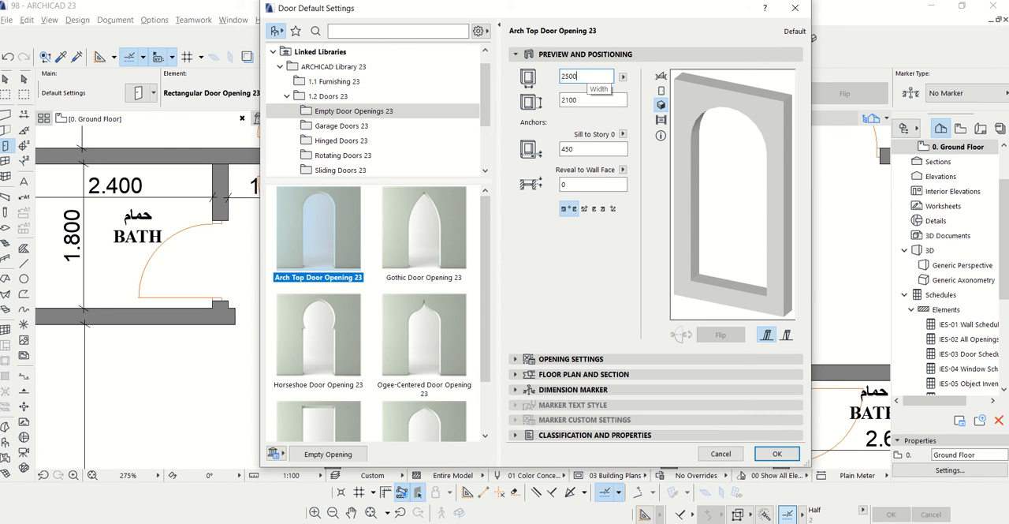
{"action": "left_click", "coordinate": [763, 457]}
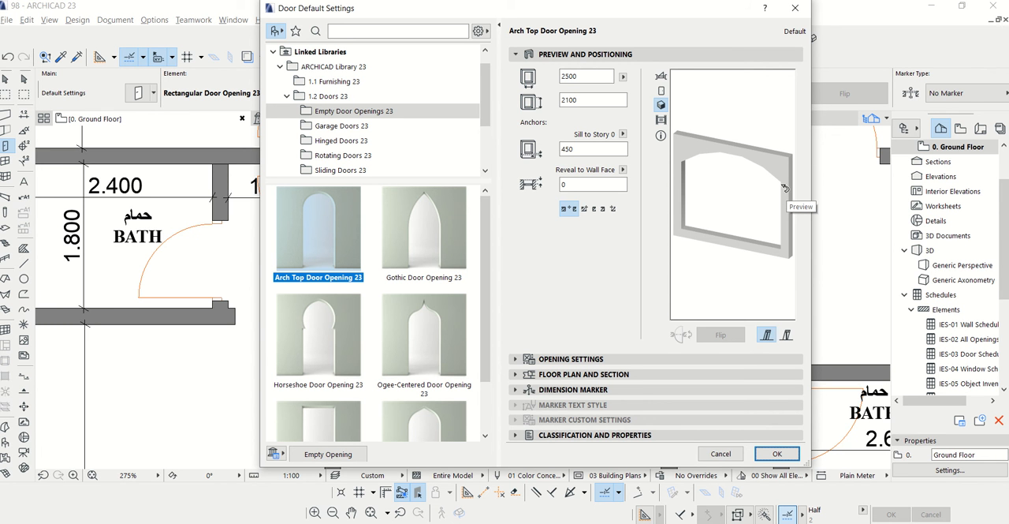
Change the curve resolution of the arch top door opening and accept the door default settings
{"action": "left_click", "coordinate": [517, 359]}
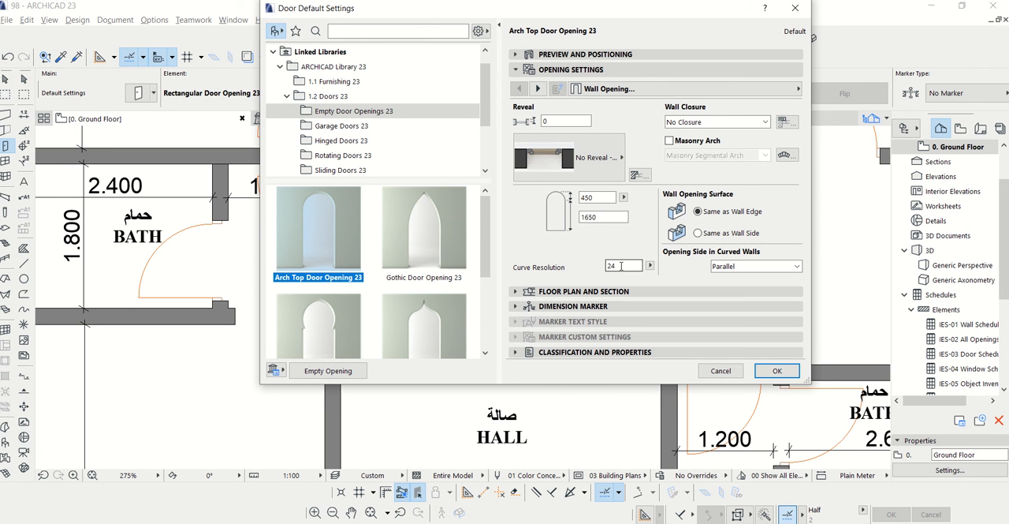
{"action": "double_click", "coordinate": [620, 266]}
{"action": "left_click", "coordinate": [761, 375]}
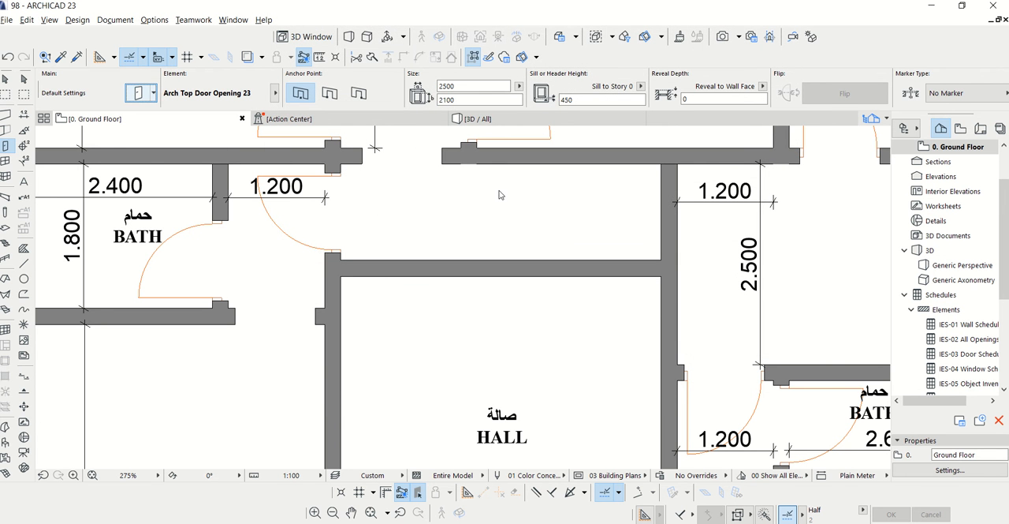
Check the smoothed arch preview and place the 2500-wide arch top opening in the middle of the wall above the hall
{"action": "key", "text": "ctrl+t"}
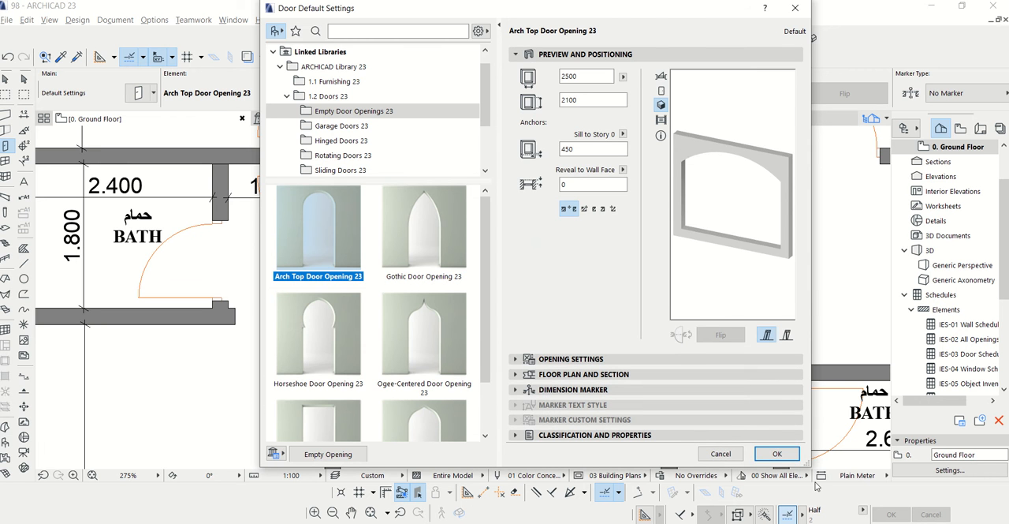
{"action": "left_click", "coordinate": [777, 454]}
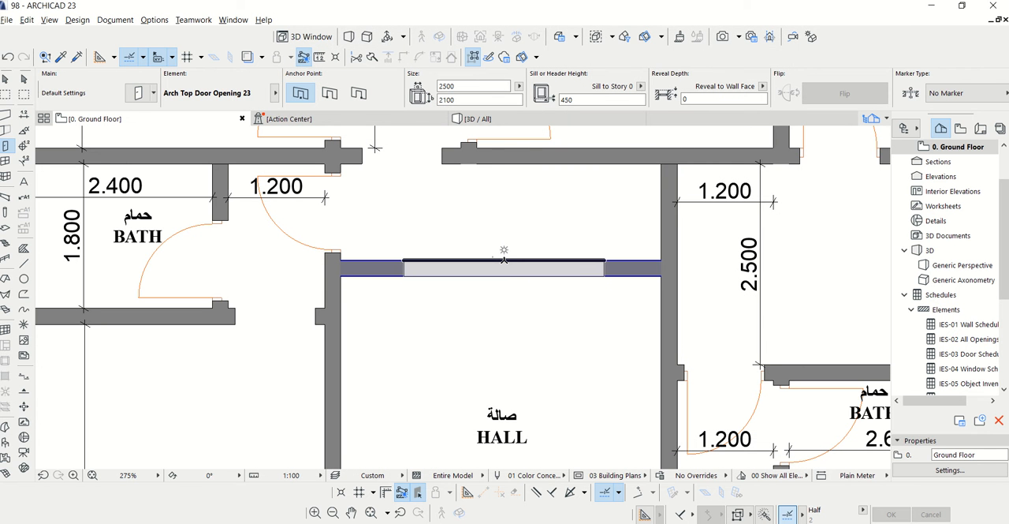
{"action": "left_click", "coordinate": [507, 260]}
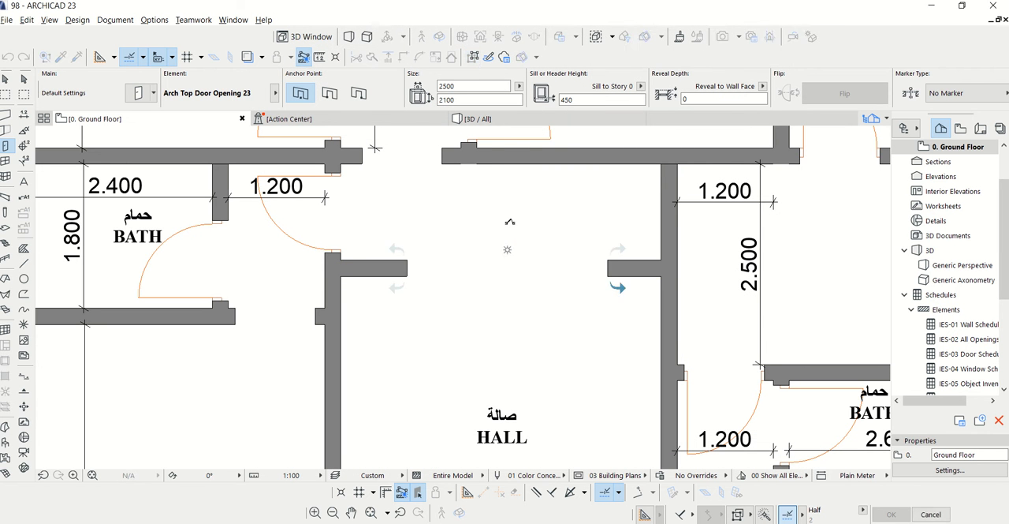
{"action": "key", "text": "Escape"}
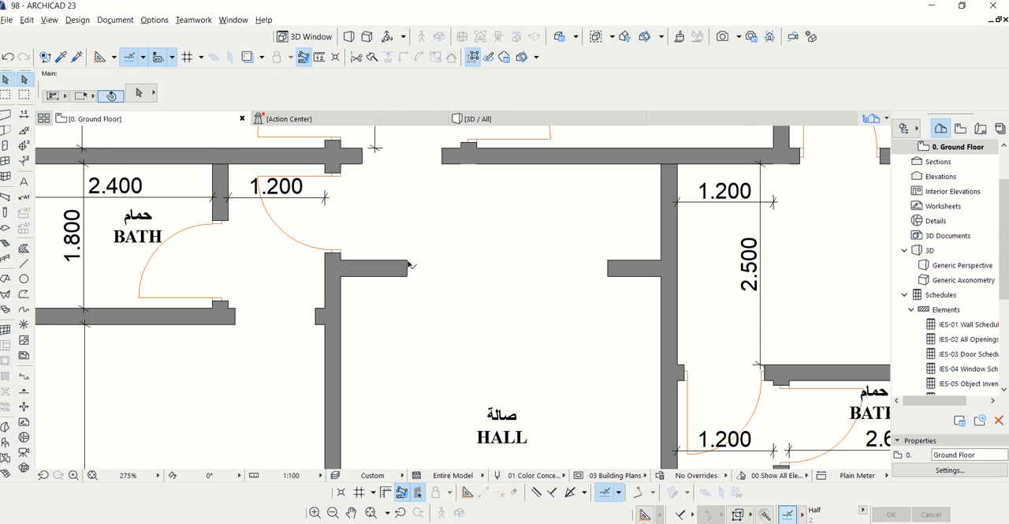
Set the width of the arch top opening in the hall's upper wall to 2000
{"action": "left_click", "coordinate": [408, 264]}
{"action": "left_click", "coordinate": [453, 85]}
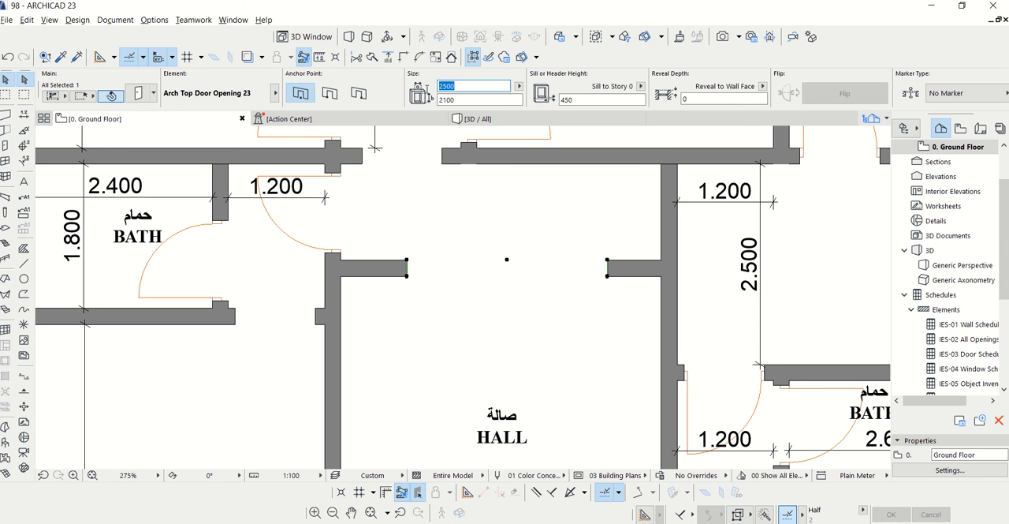
{"action": "type", "text": "200"}
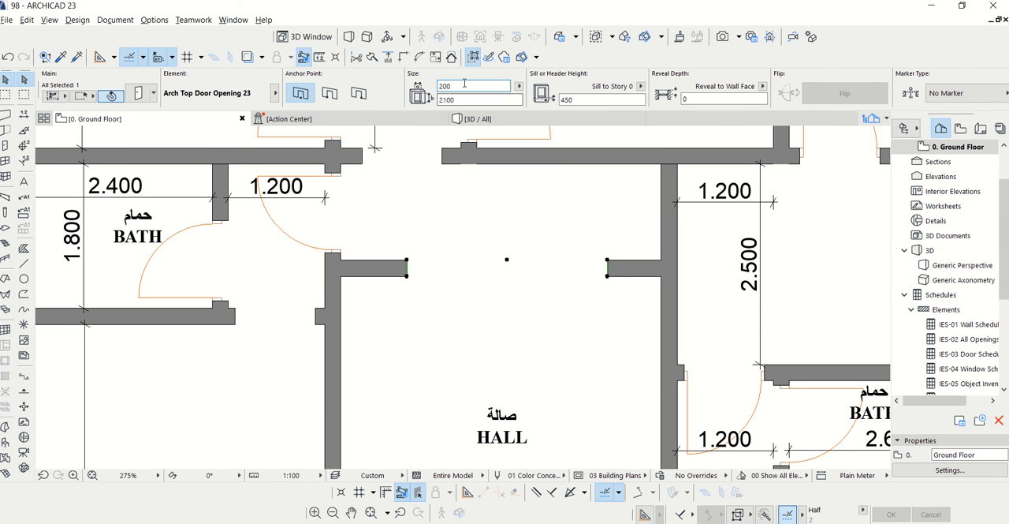
{"action": "type", "text": "0"}
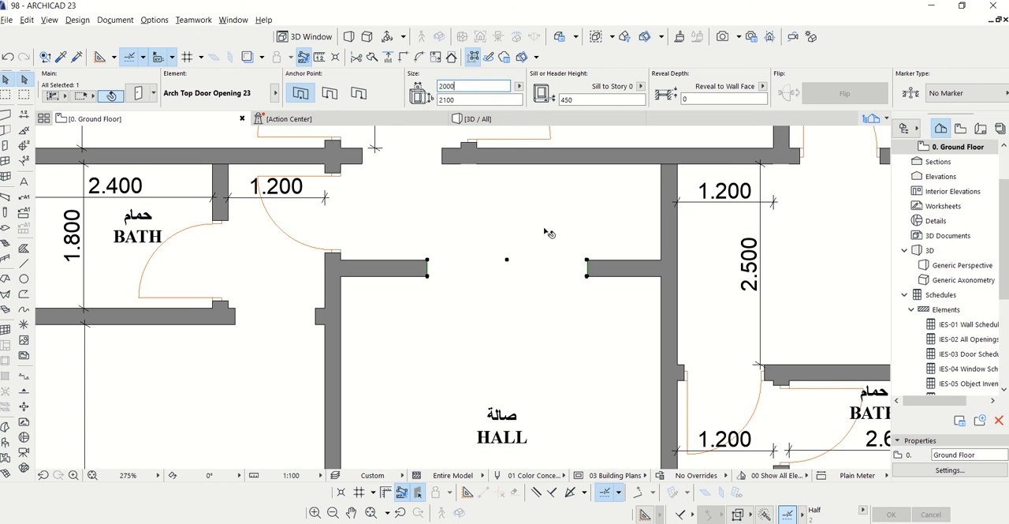
{"action": "scroll", "coordinate": [478, 299], "scroll_direction": "down", "scroll_amount": 3}
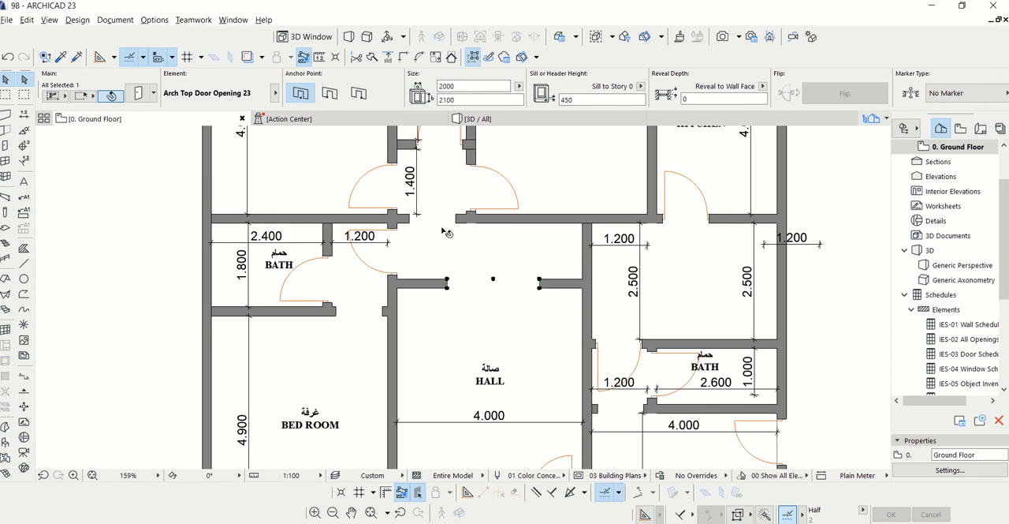
{"action": "key", "text": "Escape"}
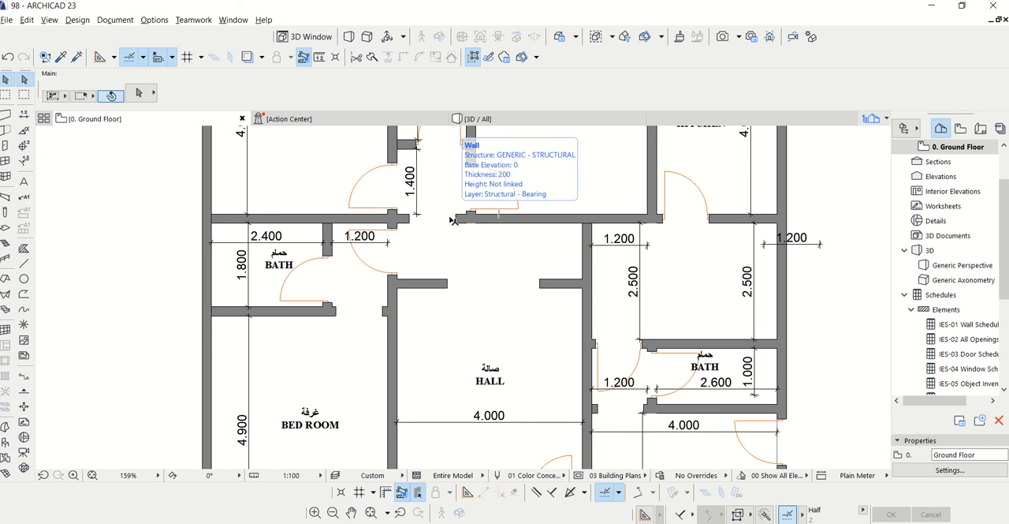
Set the width of the arch top opening in the hall's upper wall to 1500
{"action": "scroll", "coordinate": [462, 224], "scroll_direction": "down", "scroll_amount": 1}
{"action": "scroll", "coordinate": [488, 272], "scroll_direction": "up", "scroll_amount": 2}
{"action": "scroll", "coordinate": [487, 273], "scroll_direction": "up", "scroll_amount": 2}
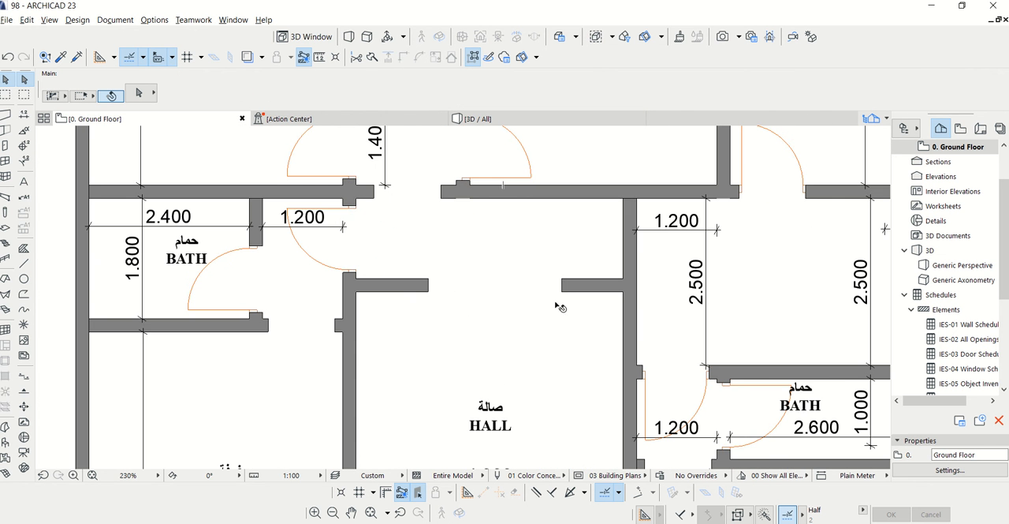
{"action": "left_click", "coordinate": [564, 287]}
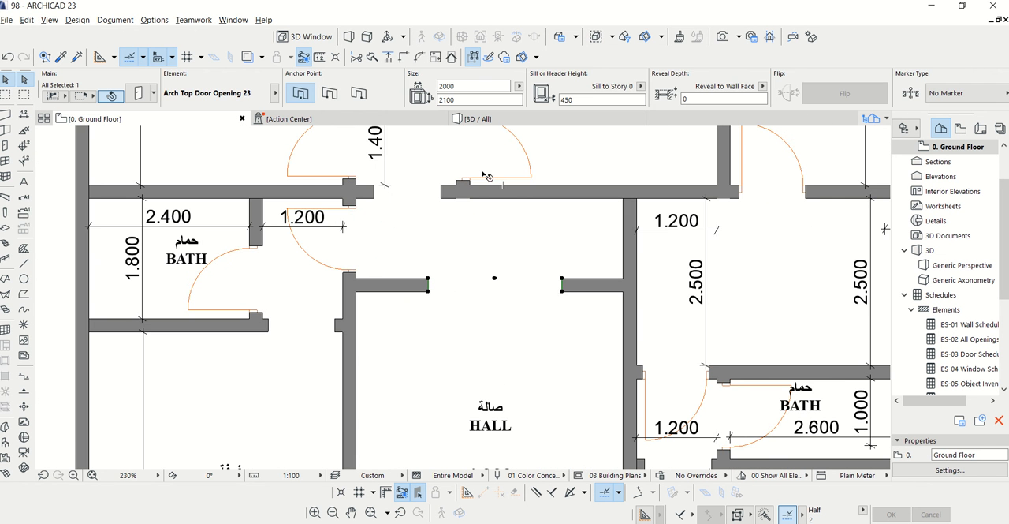
{"action": "left_click", "coordinate": [465, 86]}
{"action": "type", "text": "1500"}
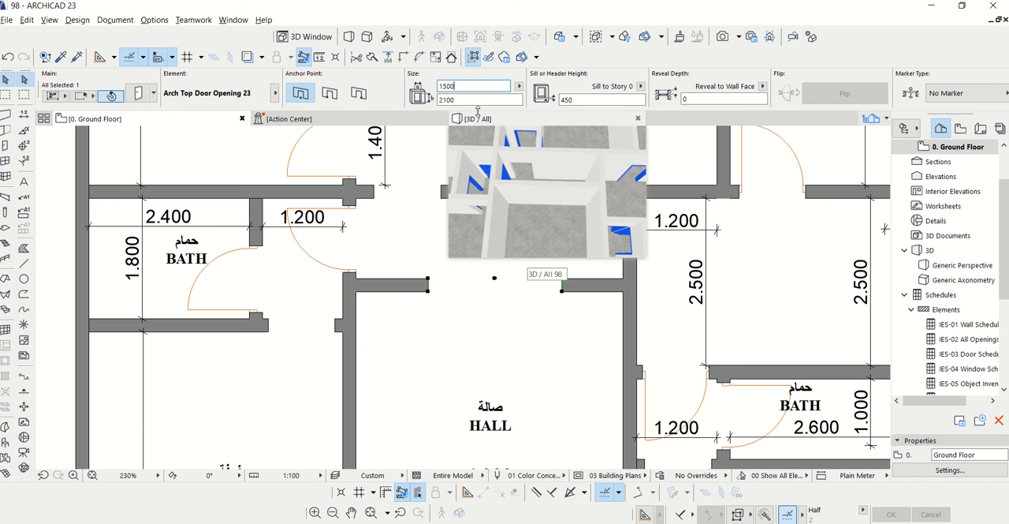
{"action": "key", "text": "Return"}
{"action": "scroll", "coordinate": [499, 218], "scroll_direction": "down", "scroll_amount": 4}
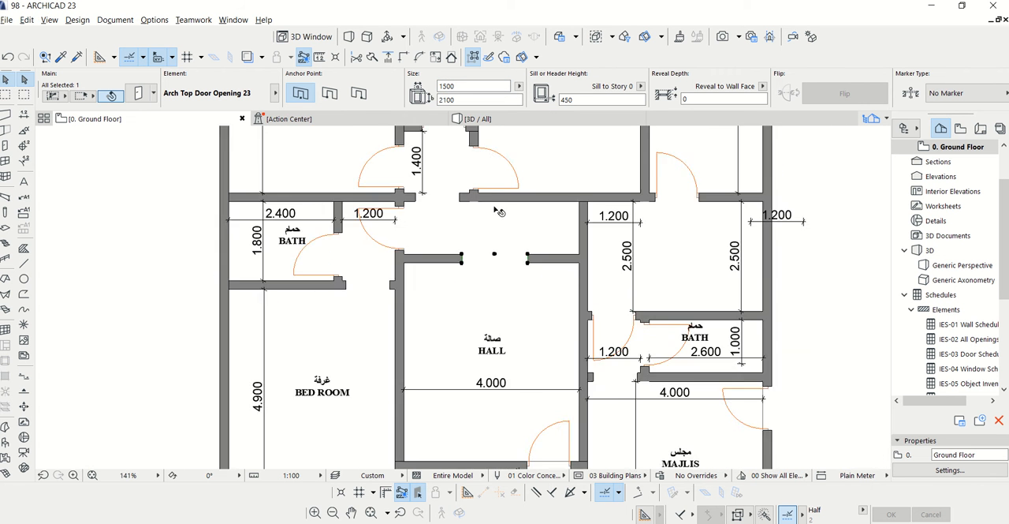
Move the arch top opening about 500 mm along the hall's upper wall, away from the bedroom side, and deselect it
{"action": "scroll", "coordinate": [506, 291], "scroll_direction": "up", "scroll_amount": 2}
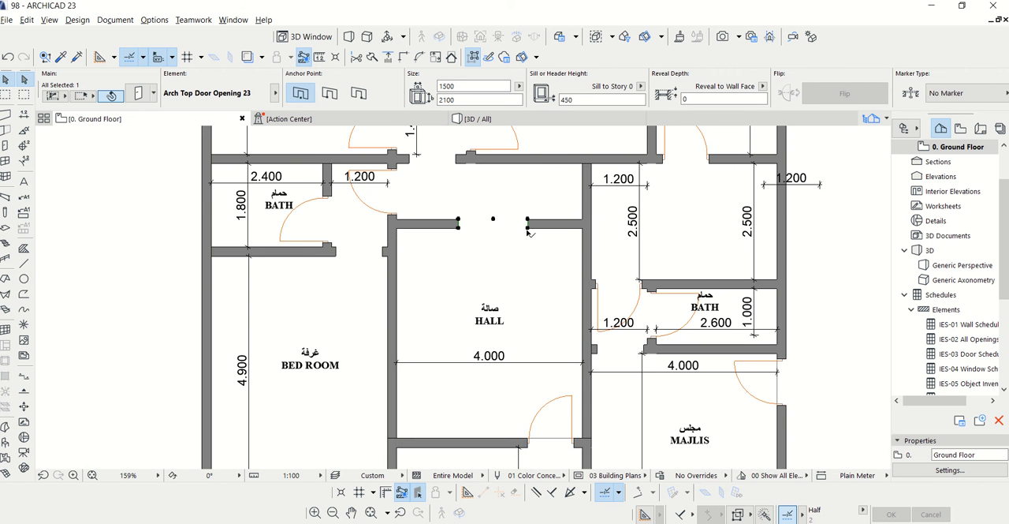
{"action": "scroll", "coordinate": [530, 230], "scroll_direction": "up", "scroll_amount": 2}
{"action": "right_click", "coordinate": [529, 226]}
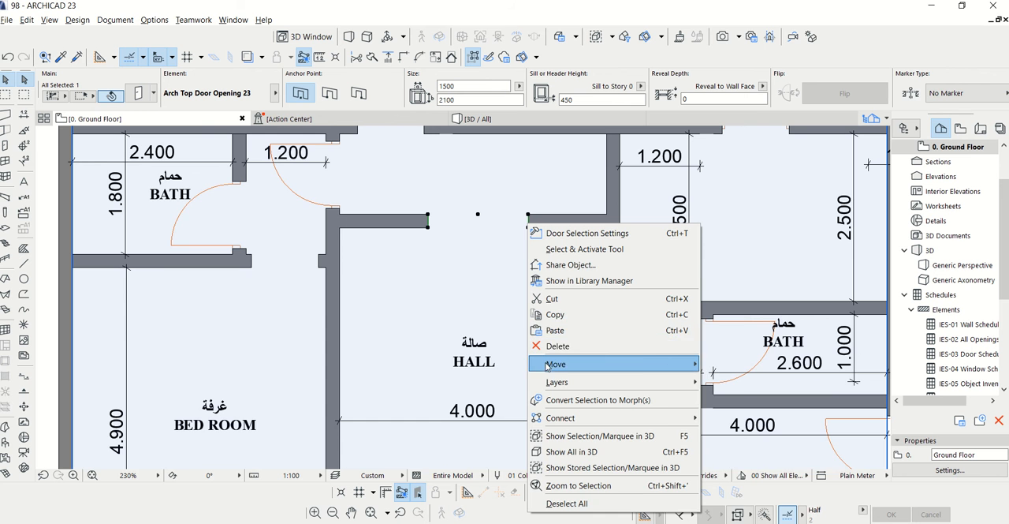
{"action": "mouse_move", "coordinate": [552, 360]}
{"action": "left_click", "coordinate": [719, 363]}
{"action": "left_click", "coordinate": [439, 266]}
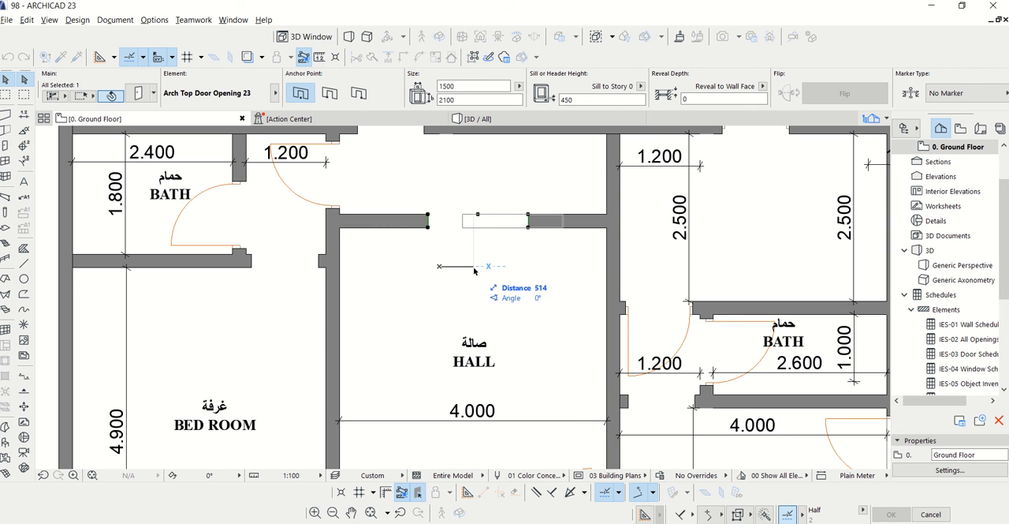
{"action": "left_click", "coordinate": [472, 270]}
{"action": "scroll", "coordinate": [472, 270], "scroll_direction": "down", "scroll_amount": 2}
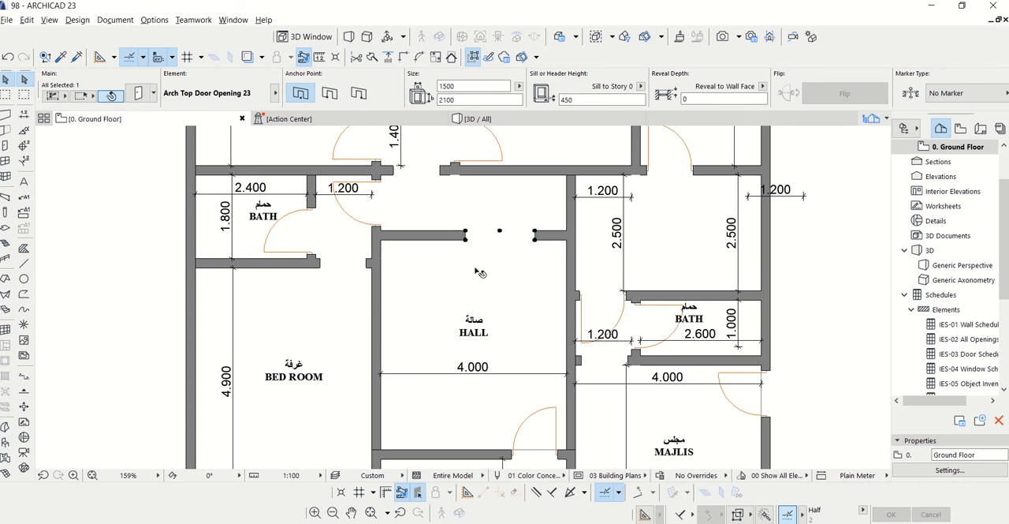
{"action": "key", "text": "Escape"}
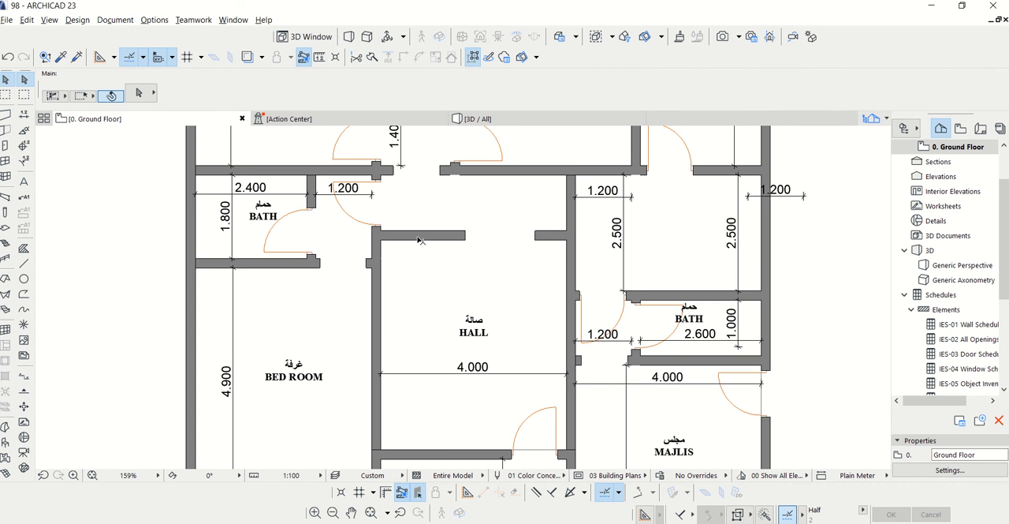
Examine the walls, doors and openings around the hall, bathrooms and bedrooms on the ground floor plan
{"action": "scroll", "coordinate": [449, 234], "scroll_direction": "down", "scroll_amount": 1}
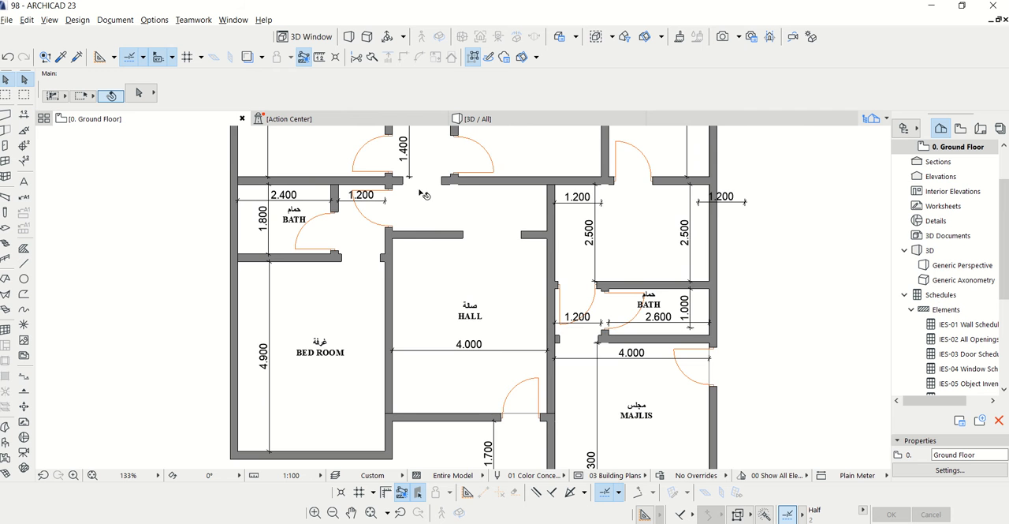
{"action": "scroll", "coordinate": [433, 151], "scroll_direction": "up", "scroll_amount": 2}
{"action": "scroll", "coordinate": [418, 296], "scroll_direction": "down", "scroll_amount": 2}
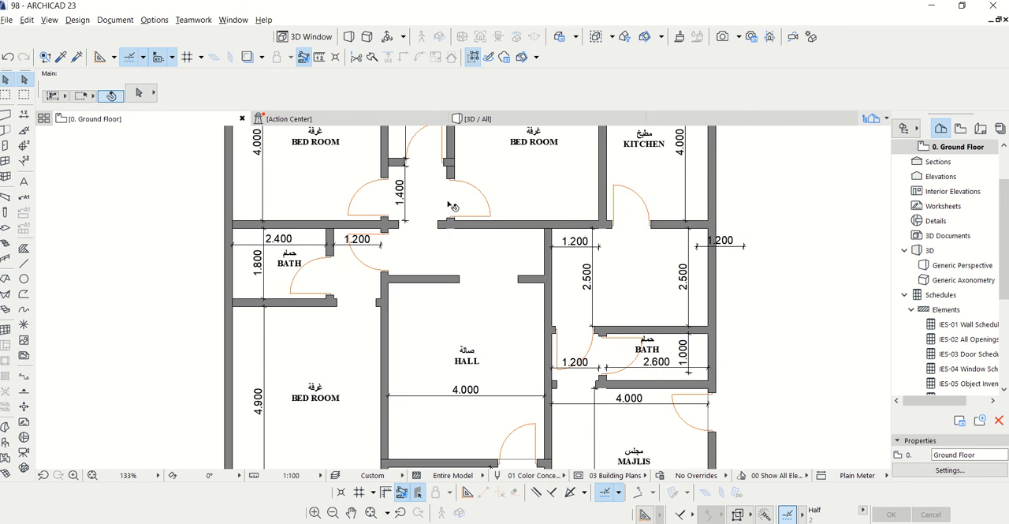
{"action": "scroll", "coordinate": [456, 191], "scroll_direction": "down", "scroll_amount": 1}
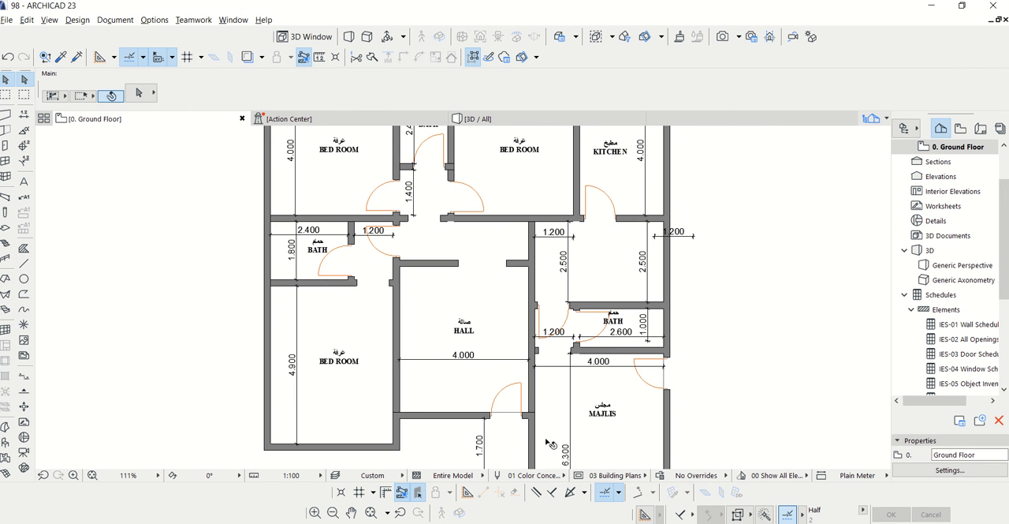
{"action": "scroll", "coordinate": [474, 353], "scroll_direction": "up", "scroll_amount": 1}
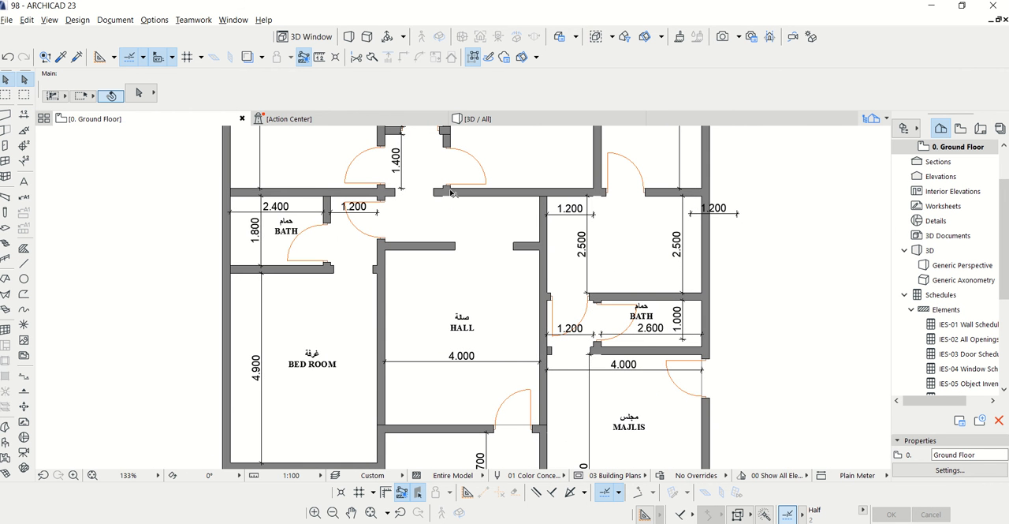
{"action": "scroll", "coordinate": [441, 188], "scroll_direction": "up", "scroll_amount": 1}
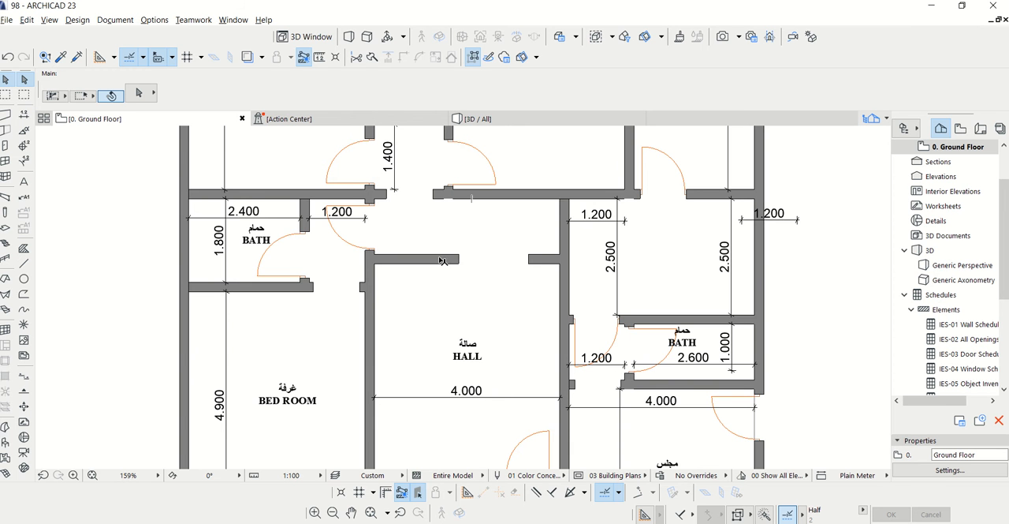
{"action": "scroll", "coordinate": [371, 268], "scroll_direction": "up", "scroll_amount": 1}
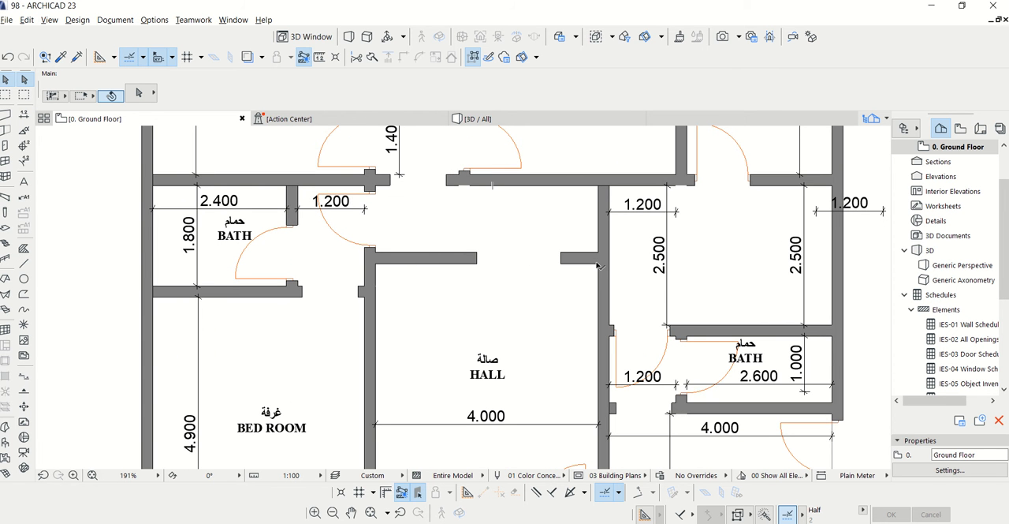
{"action": "scroll", "coordinate": [617, 208], "scroll_direction": "up", "scroll_amount": 1}
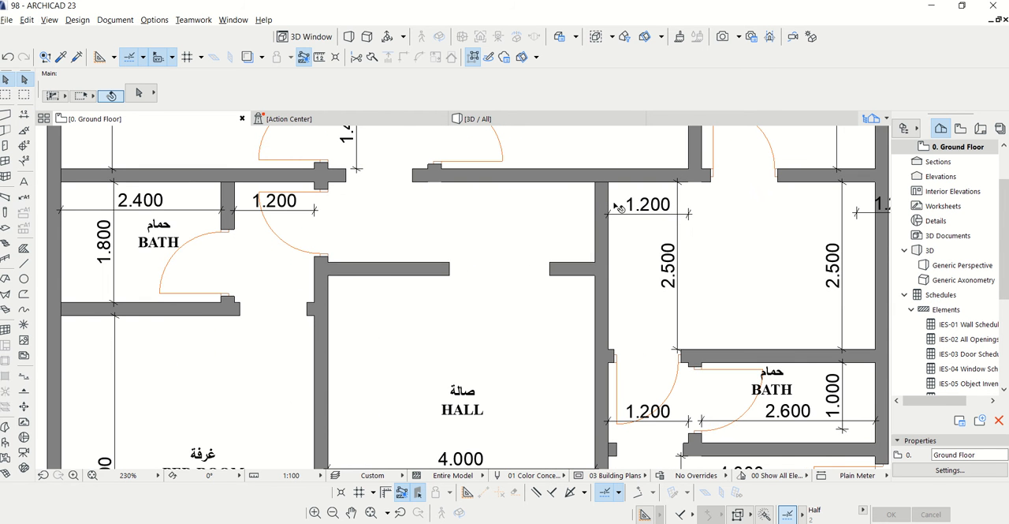
{"action": "scroll", "coordinate": [444, 225], "scroll_direction": "down", "scroll_amount": 2}
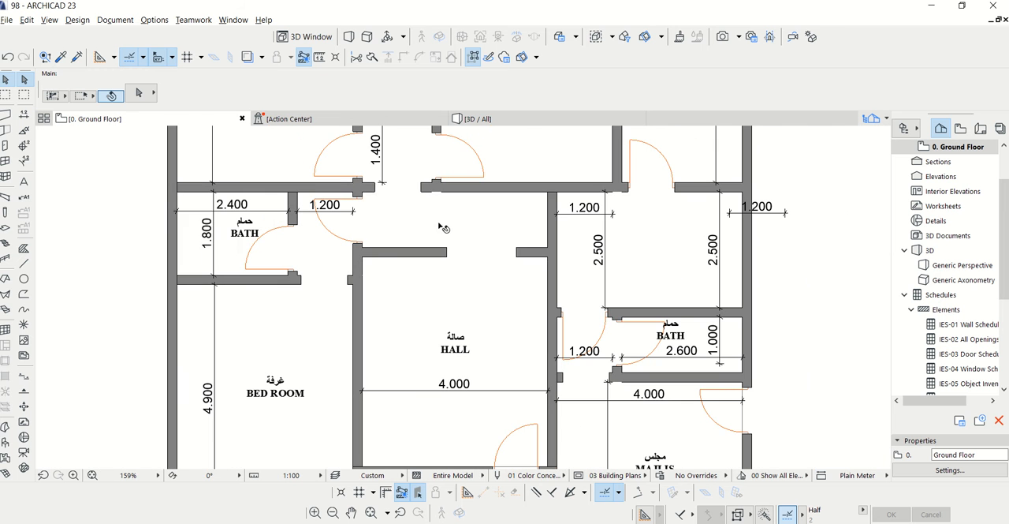
Dimension the clear width of the passage between the hall's upper wall and the wall above it, beside the right-hand wall
{"action": "left_click", "coordinate": [25, 115]}
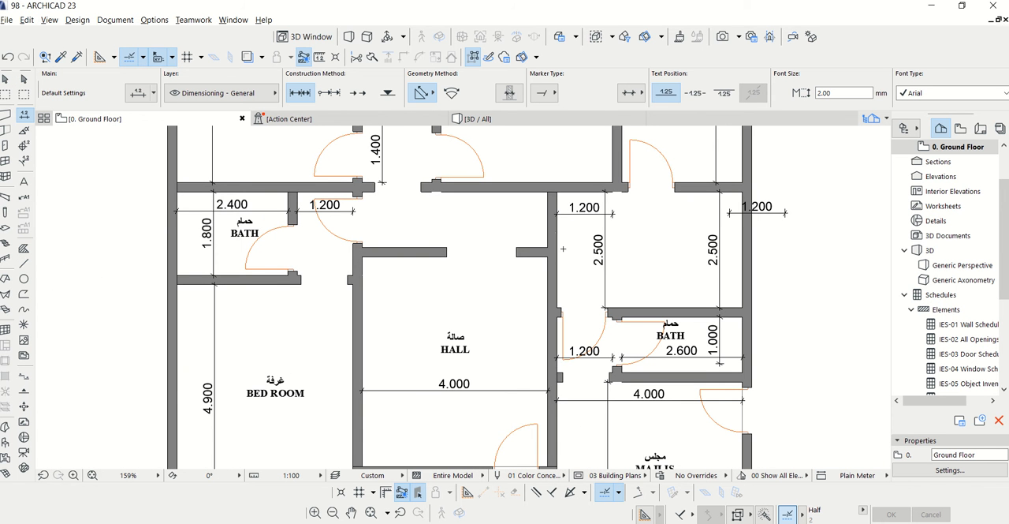
{"action": "left_click", "coordinate": [548, 191]}
{"action": "left_click", "coordinate": [547, 247]}
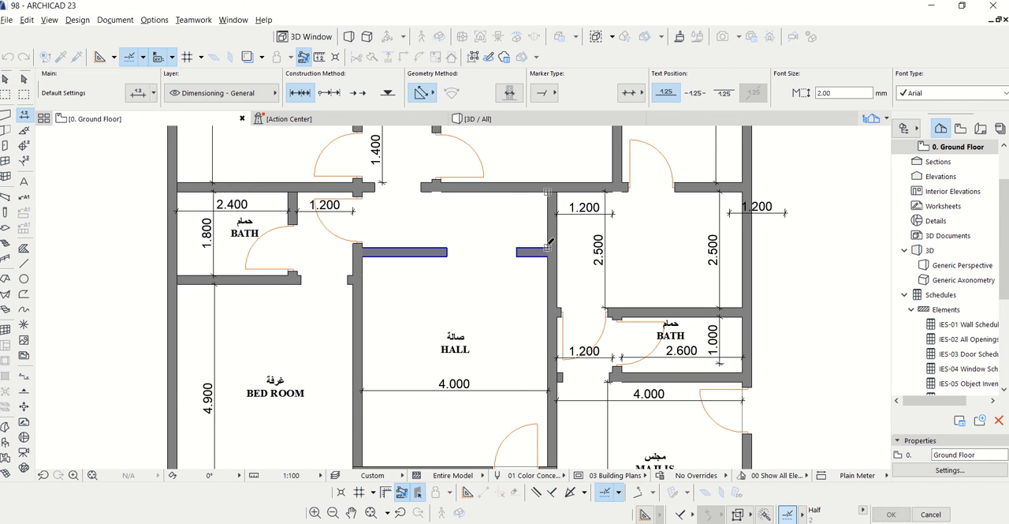
{"action": "double_click", "coordinate": [547, 225]}
{"action": "left_click", "coordinate": [510, 219]}
{"action": "scroll", "coordinate": [511, 219], "scroll_direction": "down", "scroll_amount": 2}
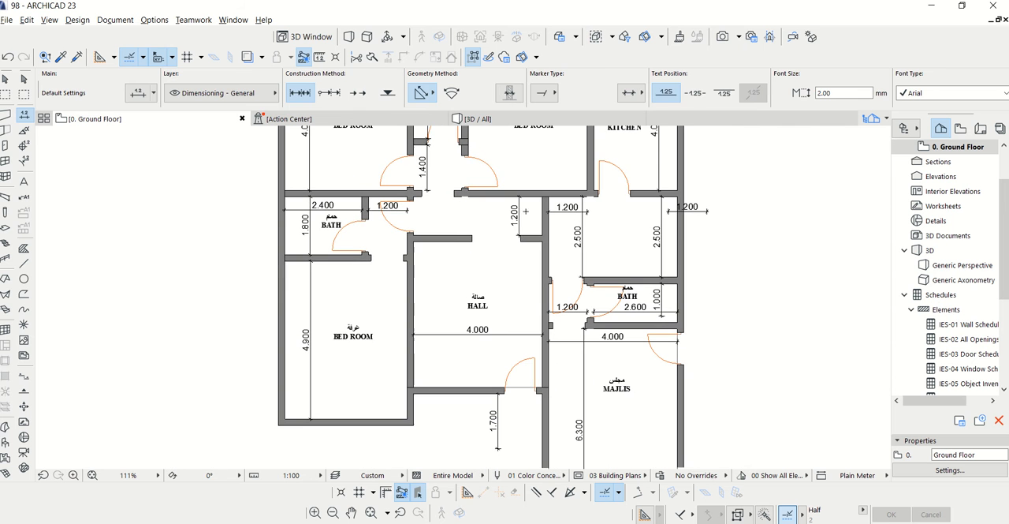
{"action": "key", "text": "Escape"}
Try deleting the hall's upper wall with its arched opening, and undo the deletion
{"action": "left_click", "coordinate": [463, 238]}
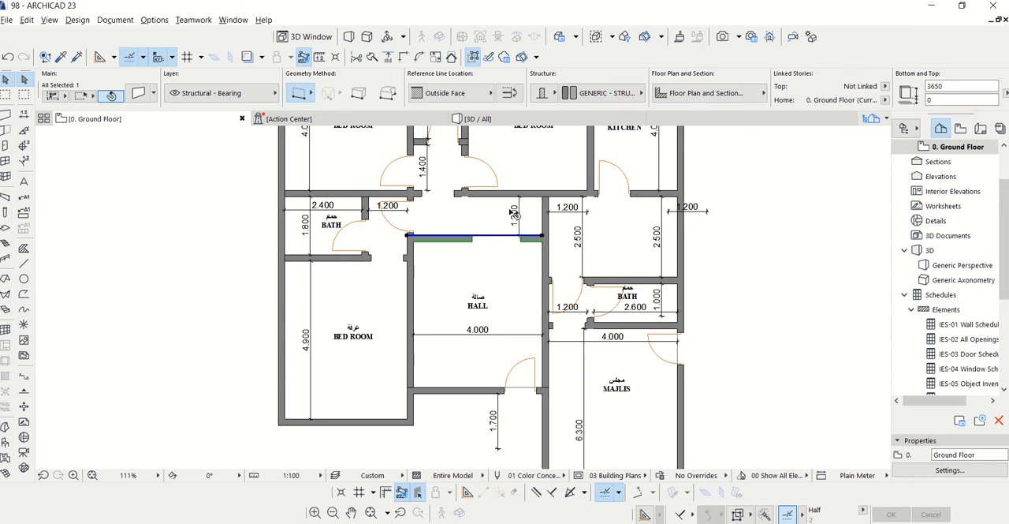
{"action": "key", "text": "Delete"}
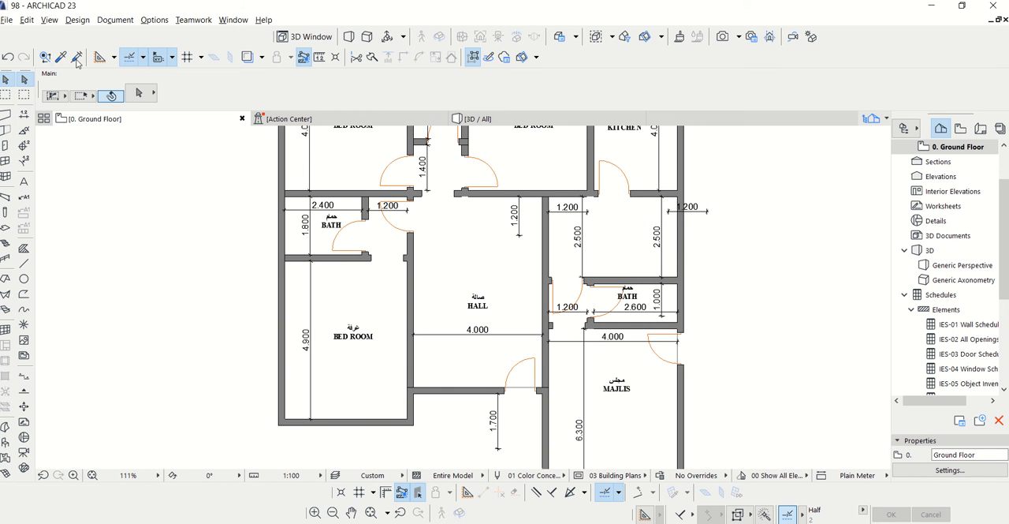
{"action": "left_click", "coordinate": [8, 57]}
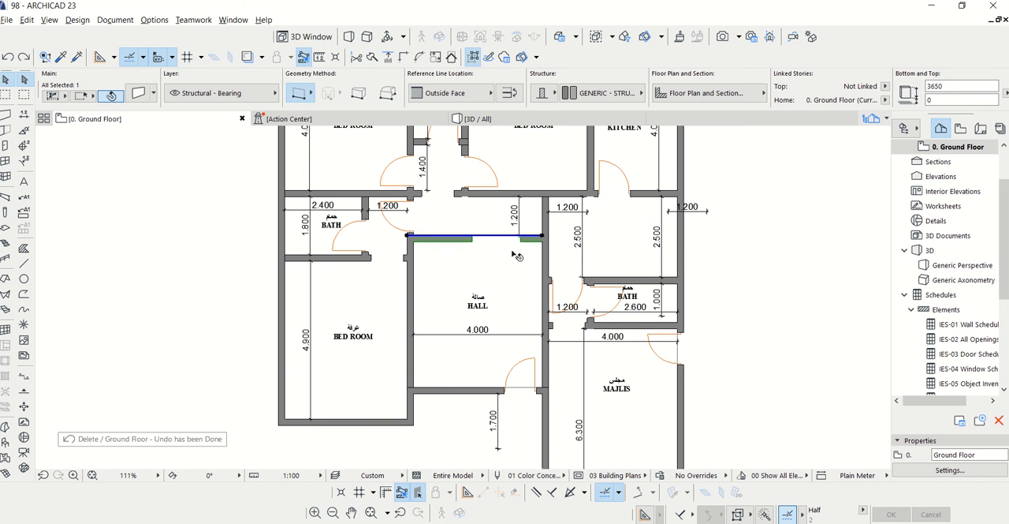
{"action": "key", "text": "Delete"}
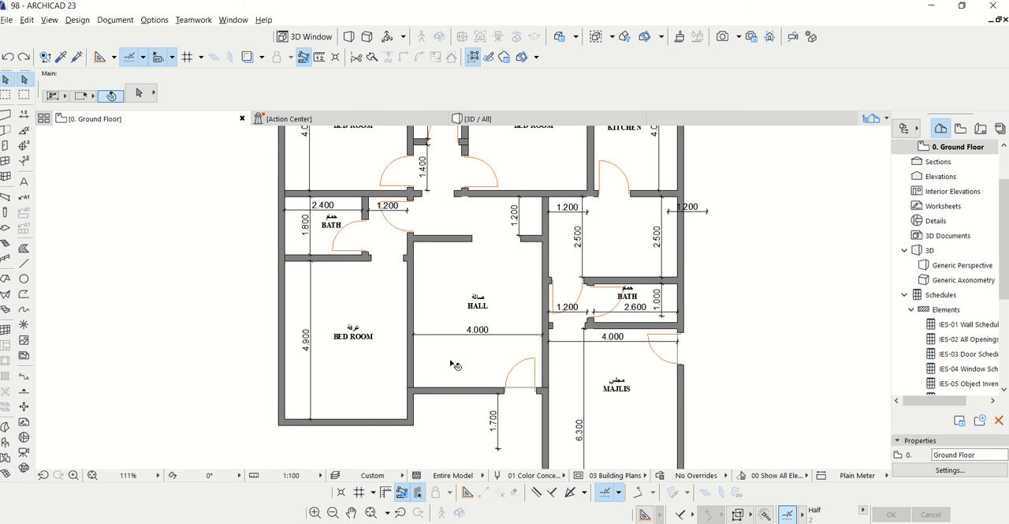
Dimension the hall's clear length between its upper and lower walls, placing the dimension just inside the bedroom-side wall
{"action": "scroll", "coordinate": [450, 370], "scroll_direction": "up", "scroll_amount": 1}
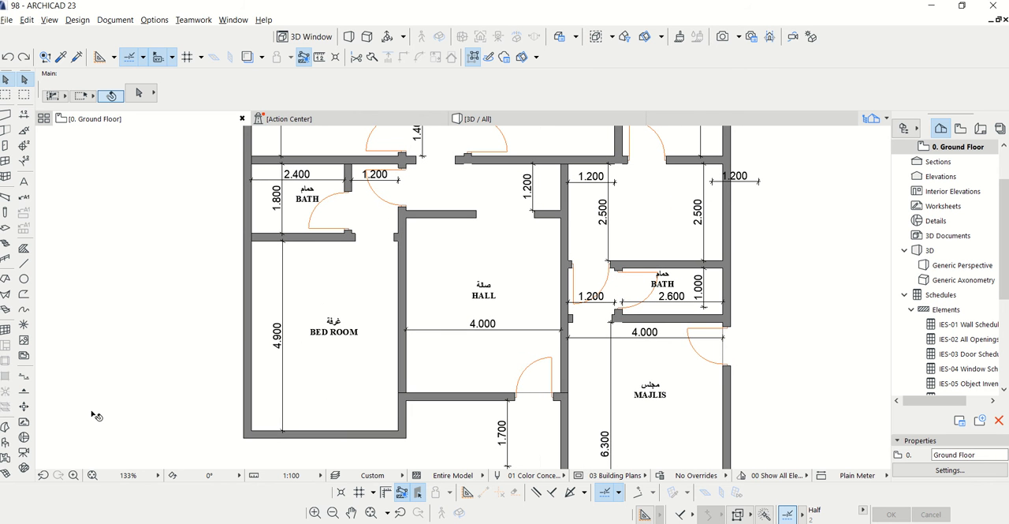
{"action": "left_click", "coordinate": [24, 115]}
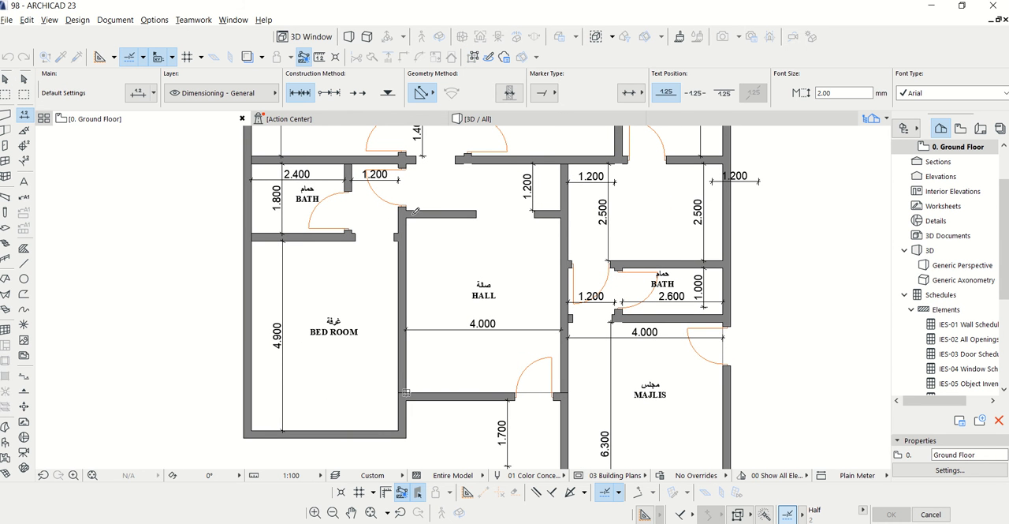
{"action": "left_click", "coordinate": [407, 217]}
{"action": "double_click", "coordinate": [408, 233]}
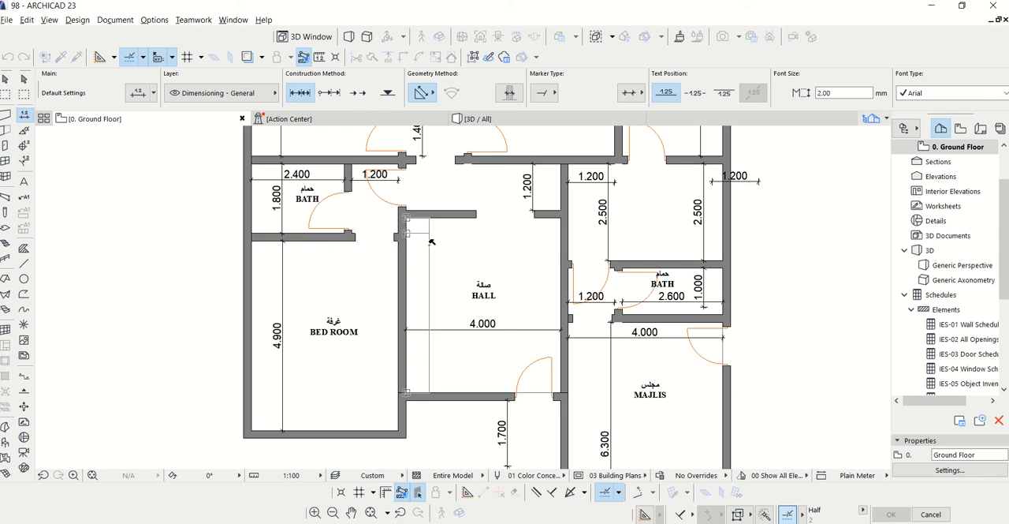
{"action": "key", "text": "Escape"}
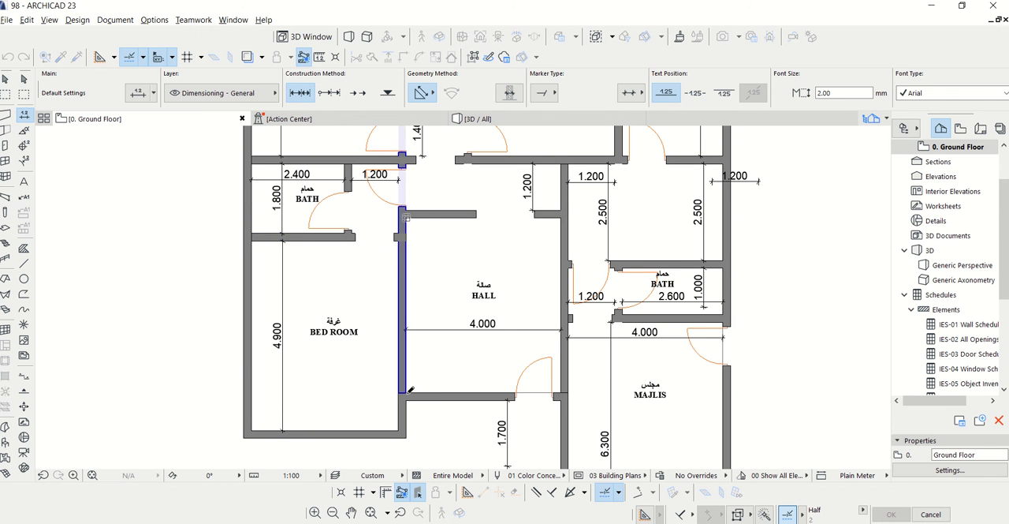
{"action": "double_click", "coordinate": [407, 303]}
{"action": "left_click", "coordinate": [433, 299]}
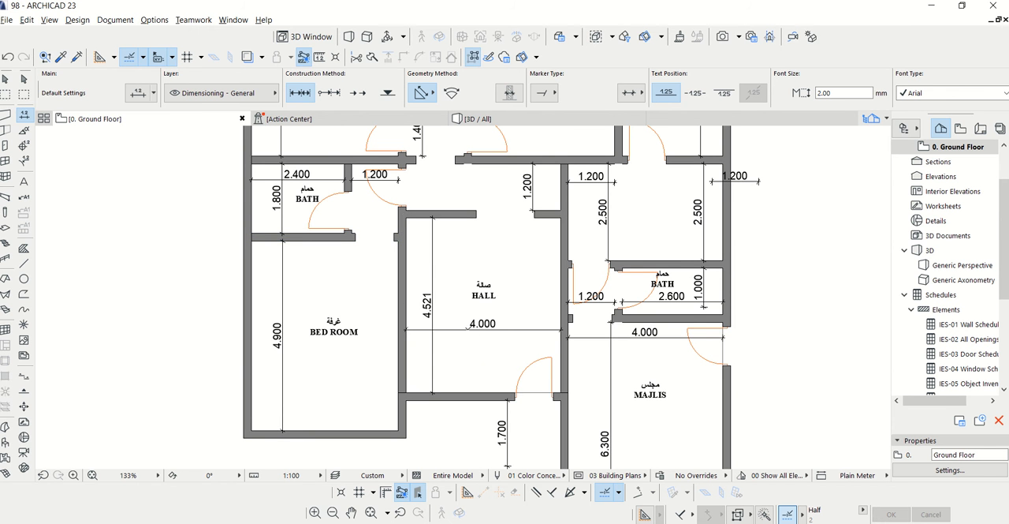
{"action": "key", "text": "Escape"}
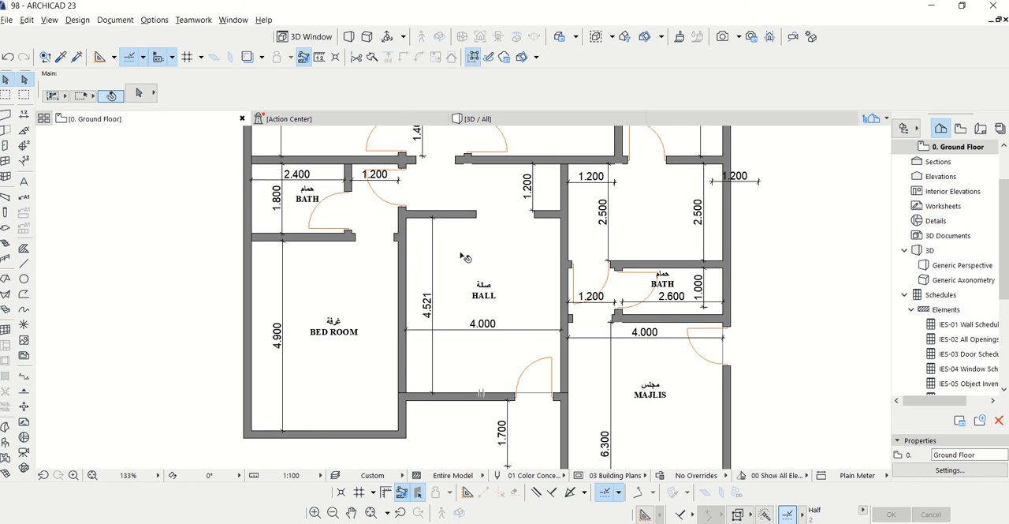
Move the hall's lower wall slightly inward so that the hall's clear length becomes 4.500
{"action": "scroll", "coordinate": [461, 293], "scroll_direction": "down", "scroll_amount": 1}
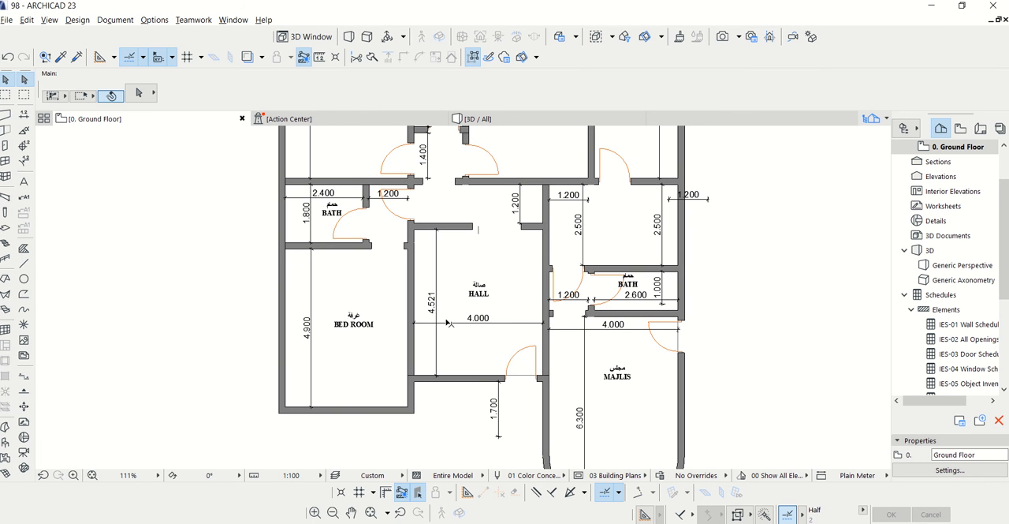
{"action": "left_click", "coordinate": [438, 329]}
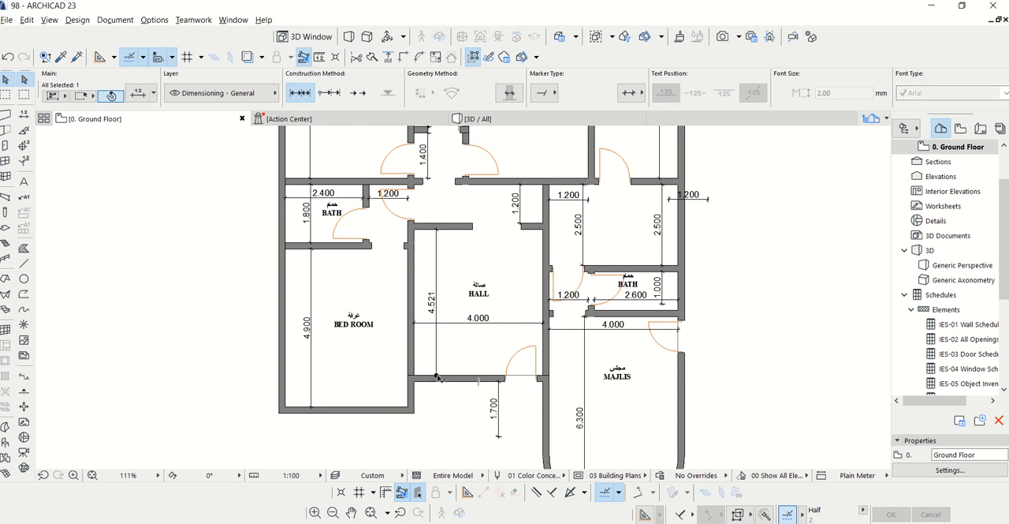
{"action": "key", "text": "Escape"}
{"action": "scroll", "coordinate": [455, 380], "scroll_direction": "up", "scroll_amount": 3}
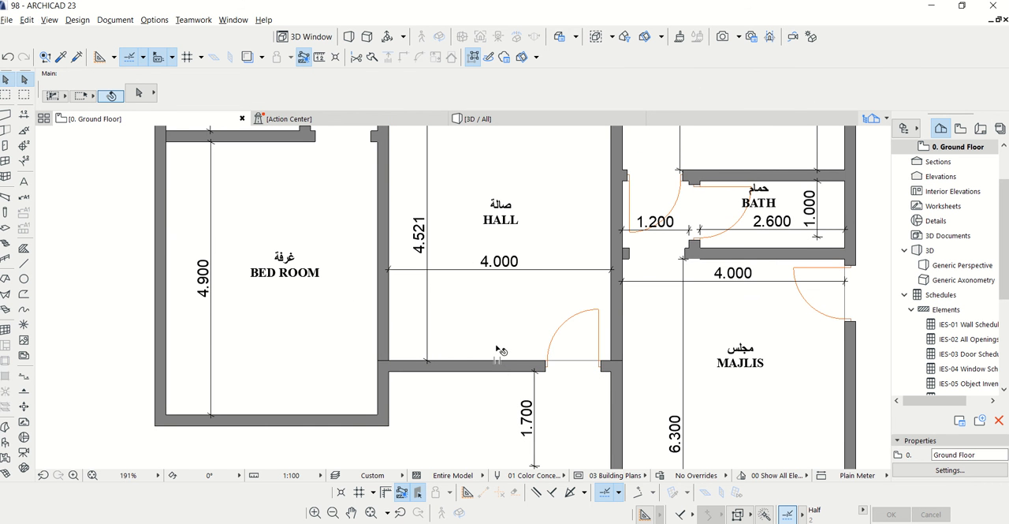
{"action": "left_click", "coordinate": [477, 368]}
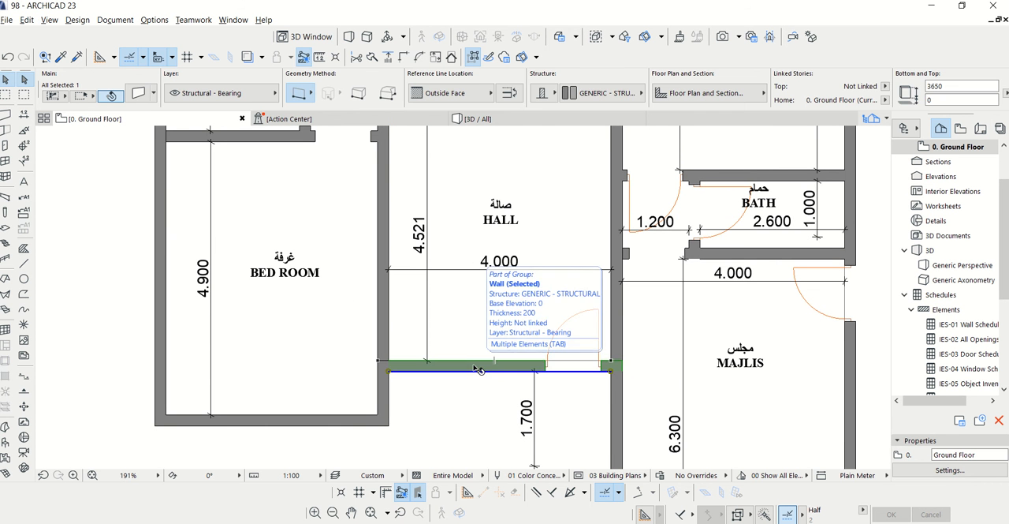
{"action": "right_click", "coordinate": [477, 369]}
{"action": "mouse_move", "coordinate": [608, 198]}
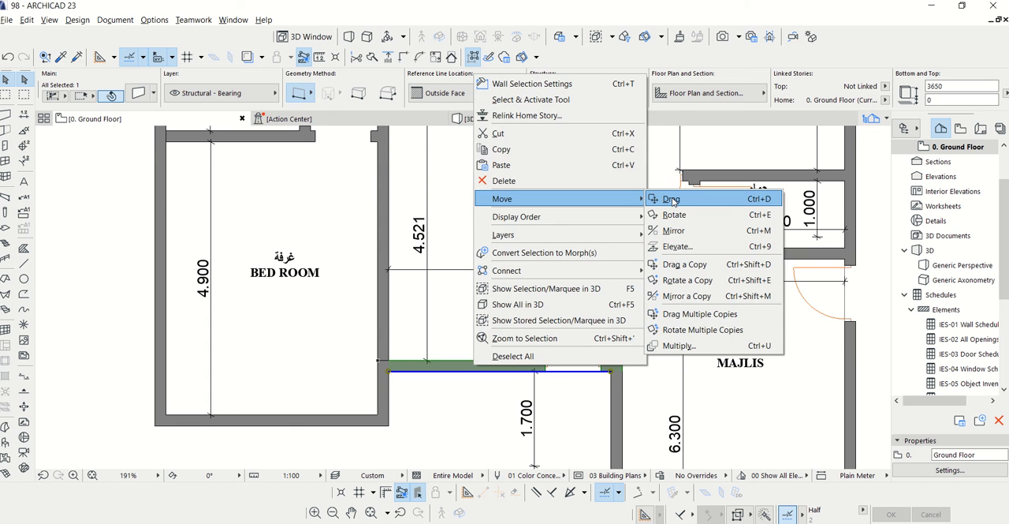
{"action": "left_click", "coordinate": [671, 200]}
{"action": "left_click", "coordinate": [465, 427]}
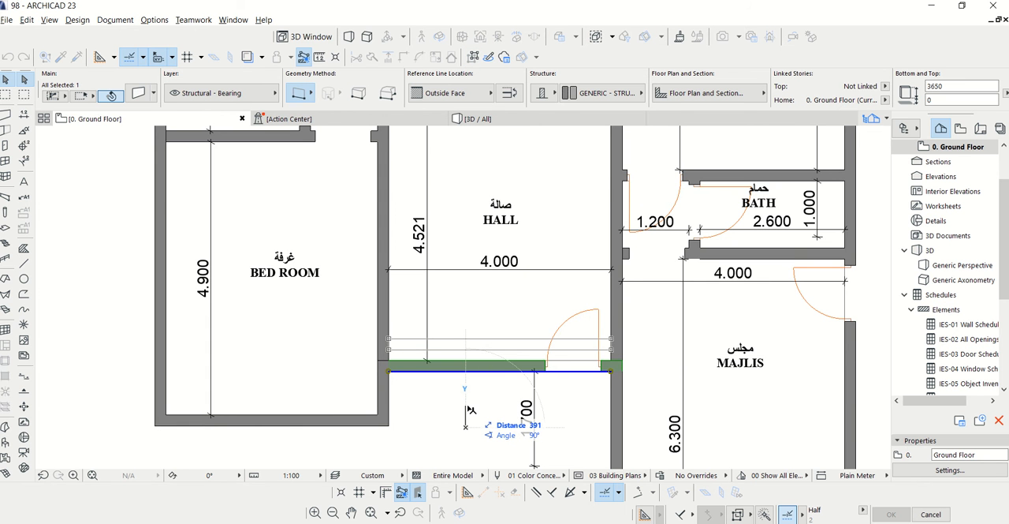
{"action": "key", "text": "Escape"}
Reposition the lower end of the hall's length dimension onto the inner face of the moved wall, and deselect it
{"action": "scroll", "coordinate": [435, 376], "scroll_direction": "up", "scroll_amount": 5}
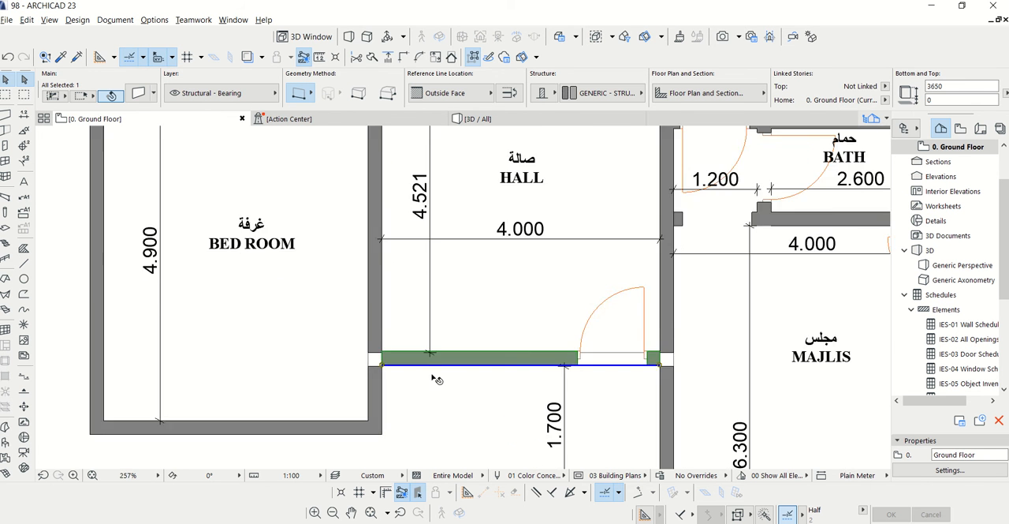
{"action": "left_click", "coordinate": [447, 285]}
{"action": "left_click", "coordinate": [447, 285]}
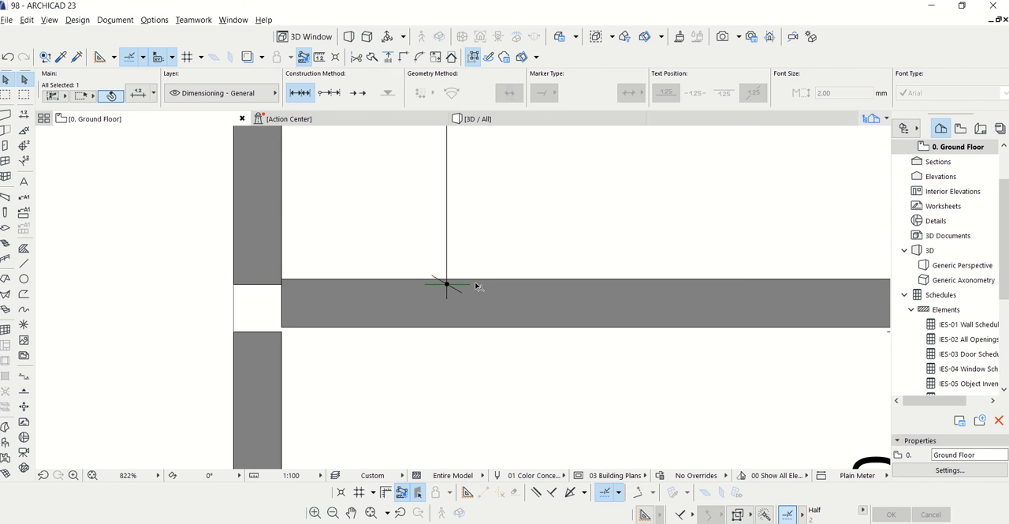
{"action": "left_click", "coordinate": [490, 279]}
{"action": "scroll", "coordinate": [462, 352], "scroll_direction": "down", "scroll_amount": 5}
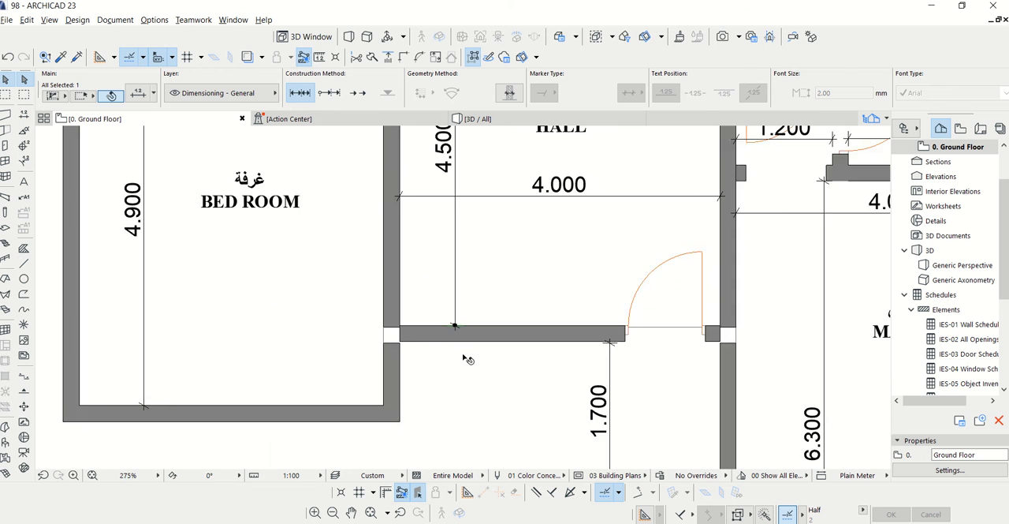
{"action": "left_click", "coordinate": [467, 359]}
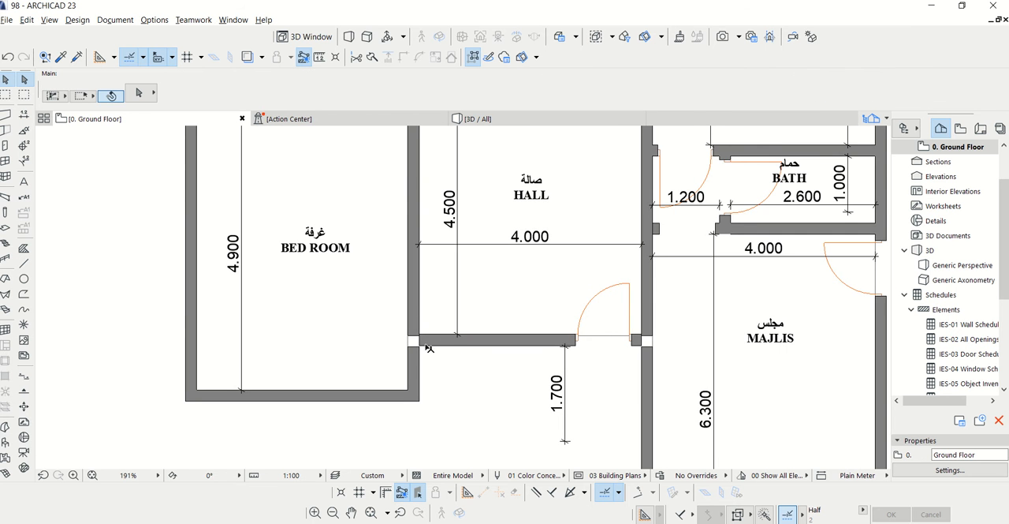
Extend the bedroom-side end of the hall's lower wall across the gap in the bedroom wall
{"action": "scroll", "coordinate": [418, 345], "scroll_direction": "up", "scroll_amount": 3}
{"action": "left_click", "coordinate": [444, 345]}
{"action": "left_click", "coordinate": [422, 347]}
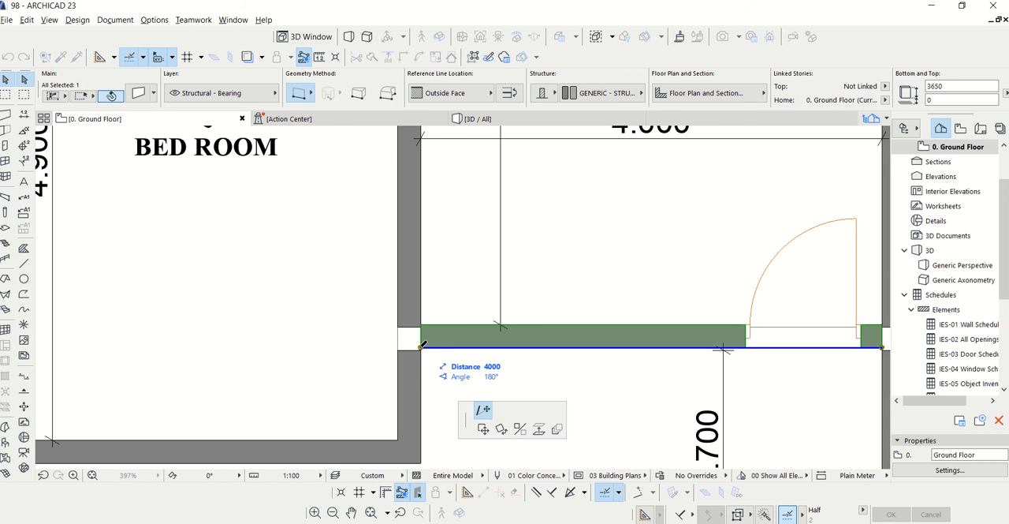
{"action": "left_click", "coordinate": [406, 344]}
{"action": "key", "text": "Escape"}
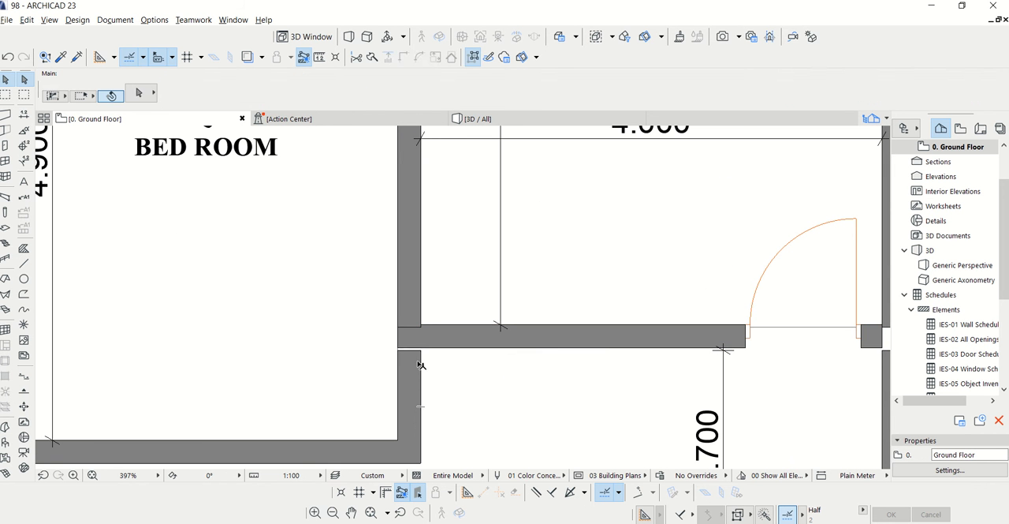
Extend the bedroom wall segment below the hall up to close the remaining gap at the hall's lower wall
{"action": "left_click", "coordinate": [423, 352]}
{"action": "scroll", "coordinate": [423, 351], "scroll_direction": "up", "scroll_amount": 2}
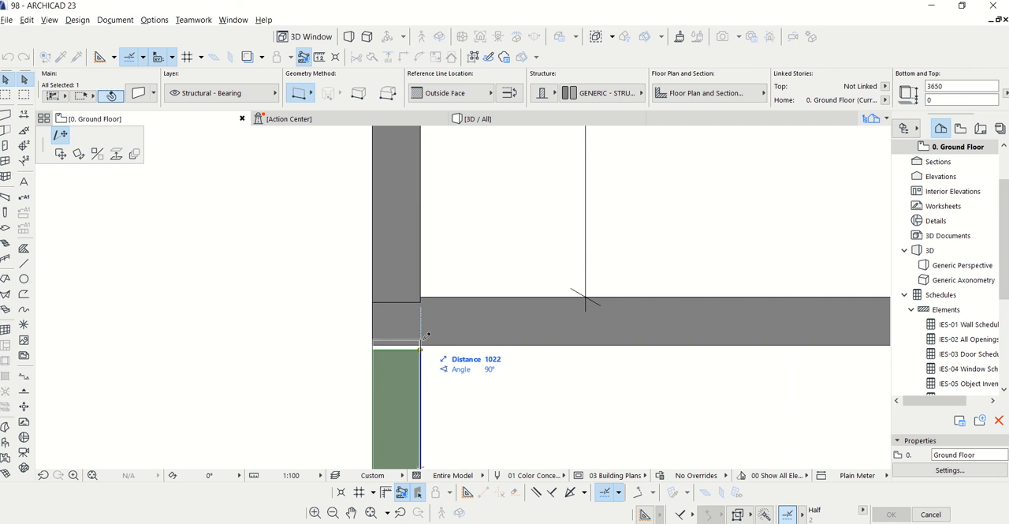
{"action": "left_click", "coordinate": [411, 272]}
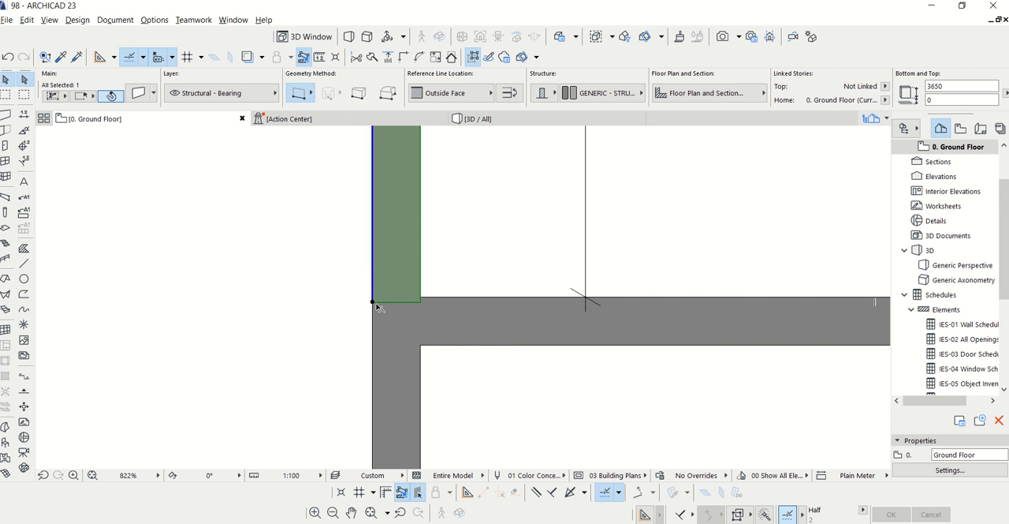
{"action": "left_click", "coordinate": [466, 361]}
{"action": "scroll", "coordinate": [480, 383], "scroll_direction": "down", "scroll_amount": 2}
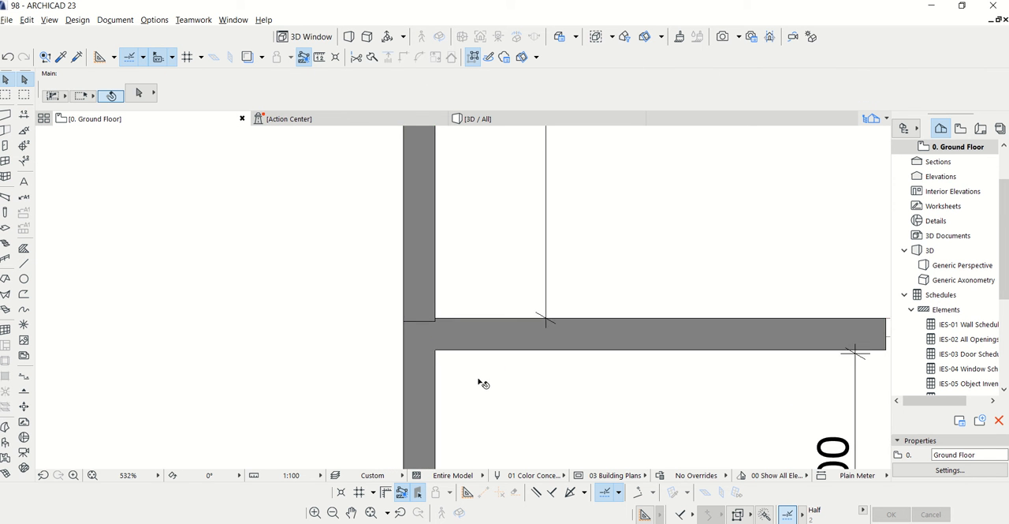
Examine the hall, its arched opening and the surrounding rooms and doors from a new angle in 3D
{"action": "left_click", "coordinate": [486, 314]}
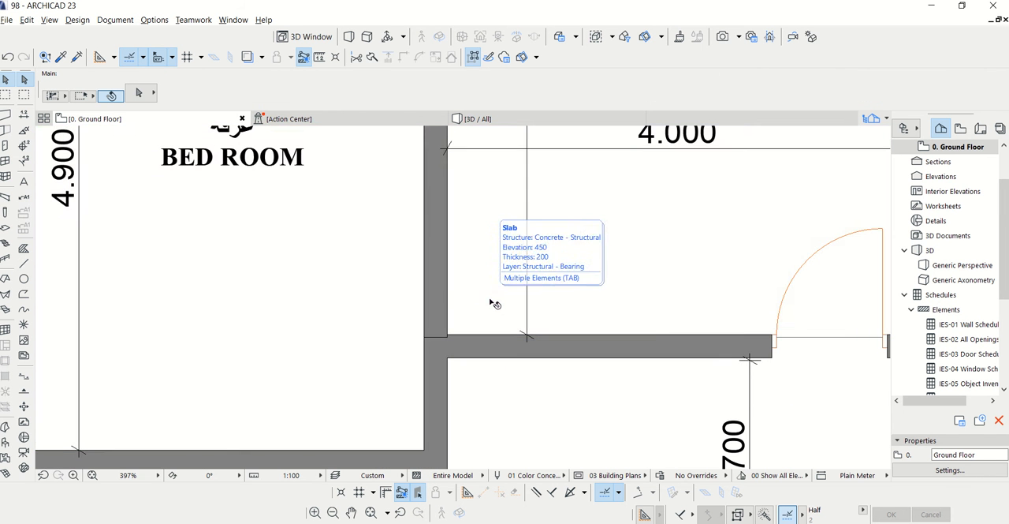
{"action": "scroll", "coordinate": [492, 302], "scroll_direction": "down", "scroll_amount": 4}
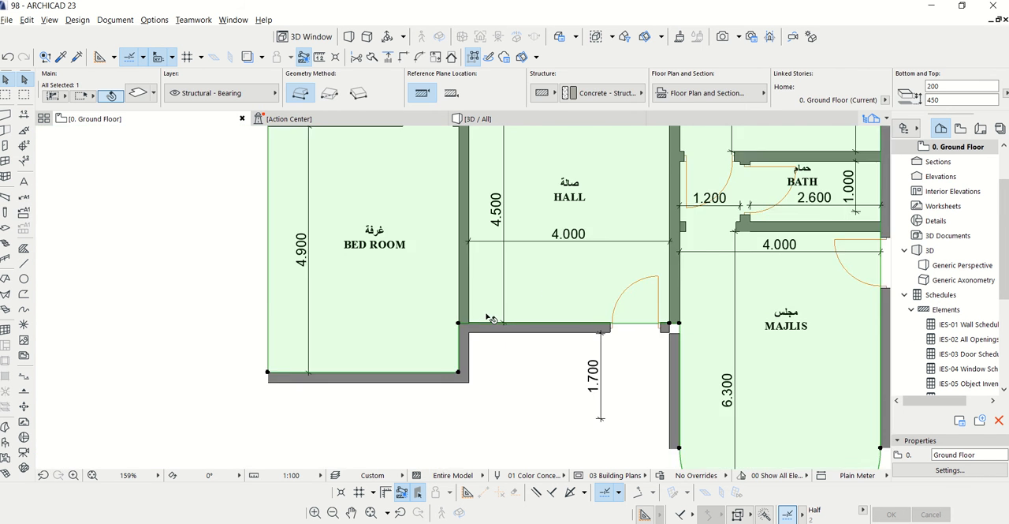
{"action": "left_click", "coordinate": [505, 118]}
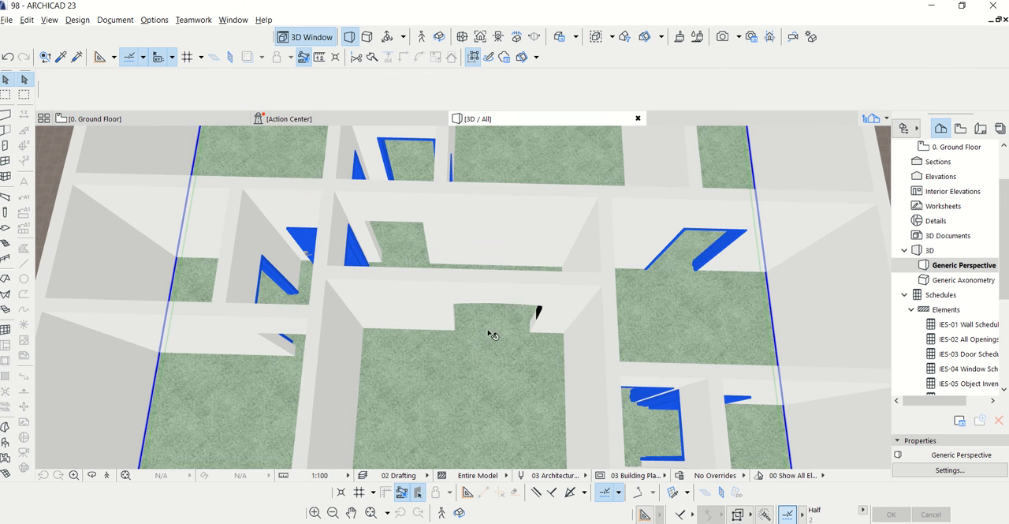
{"action": "key", "text": "Escape"}
{"action": "scroll", "coordinate": [497, 354], "scroll_direction": "up", "scroll_amount": 2}
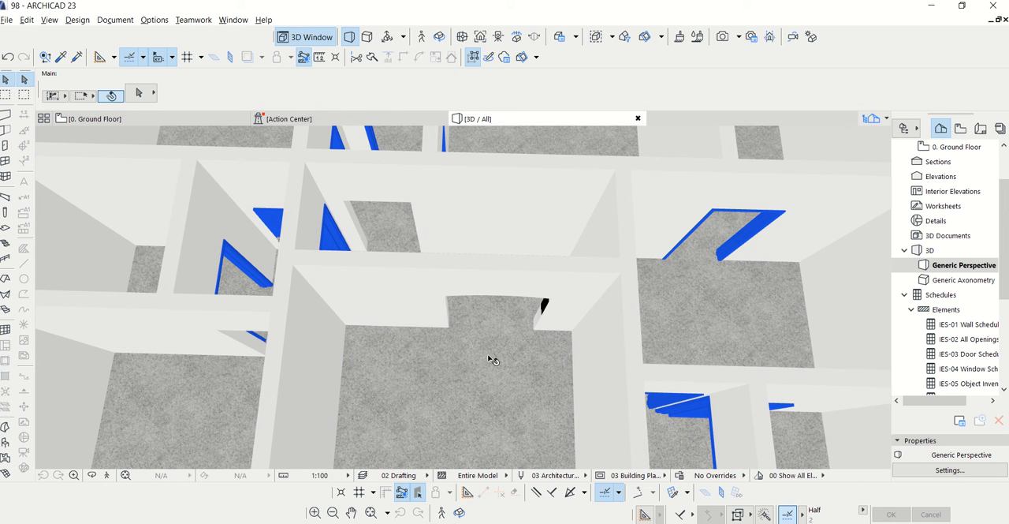
{"action": "left_click", "coordinate": [96, 480]}
{"action": "left_click_drag", "start_coordinate": [346, 370], "coordinate": [305, 275]}
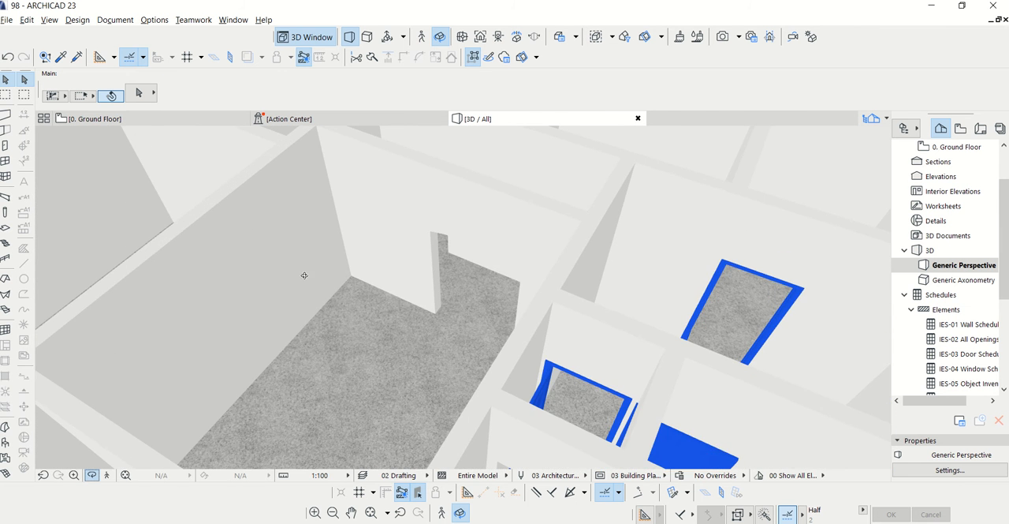
On the ground floor plan, extend the lower wall segment between hall and majlis up to close the gap at the hall's lower-right corner
{"action": "left_click", "coordinate": [94, 118]}
{"action": "scroll", "coordinate": [659, 335], "scroll_direction": "up", "scroll_amount": 5}
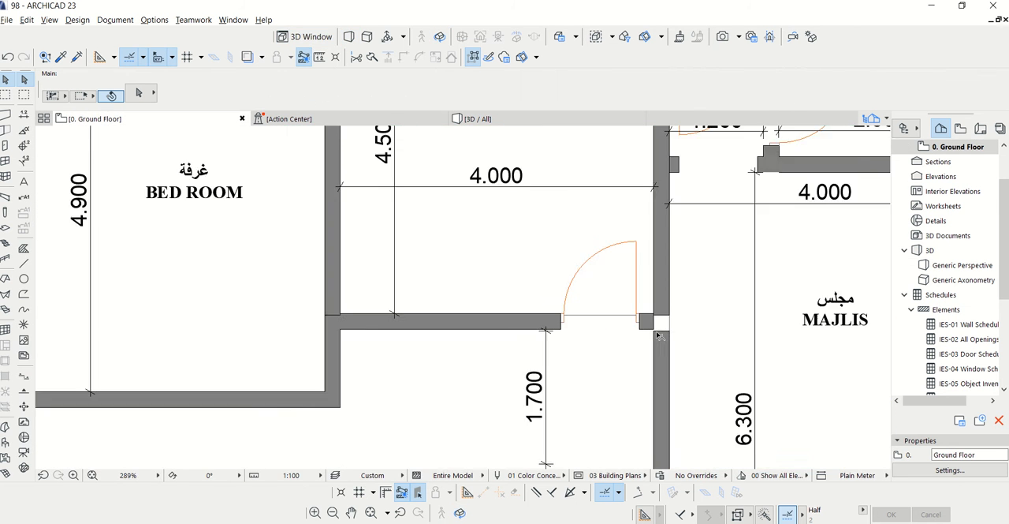
{"action": "left_click", "coordinate": [662, 331]}
{"action": "left_click", "coordinate": [654, 330]}
{"action": "left_click", "coordinate": [715, 392]}
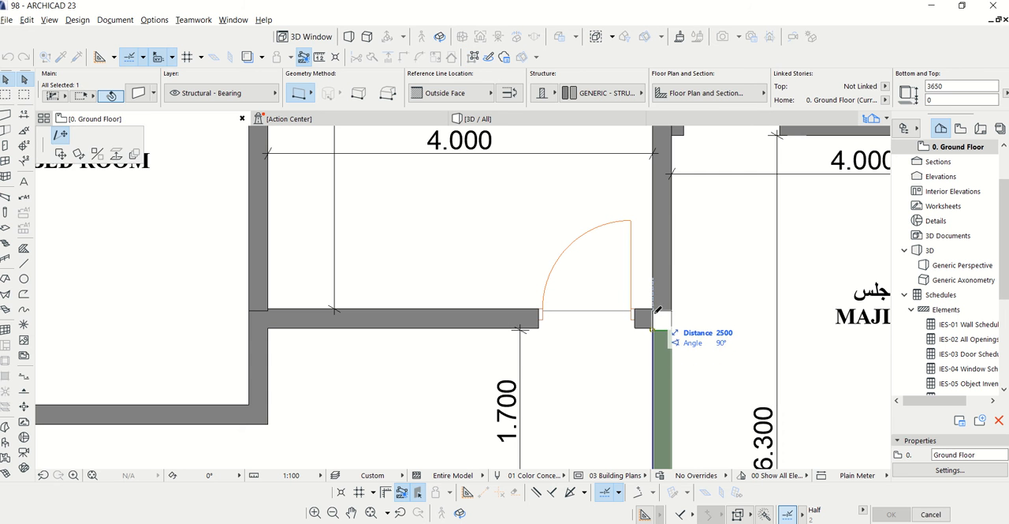
{"action": "left_click", "coordinate": [657, 302]}
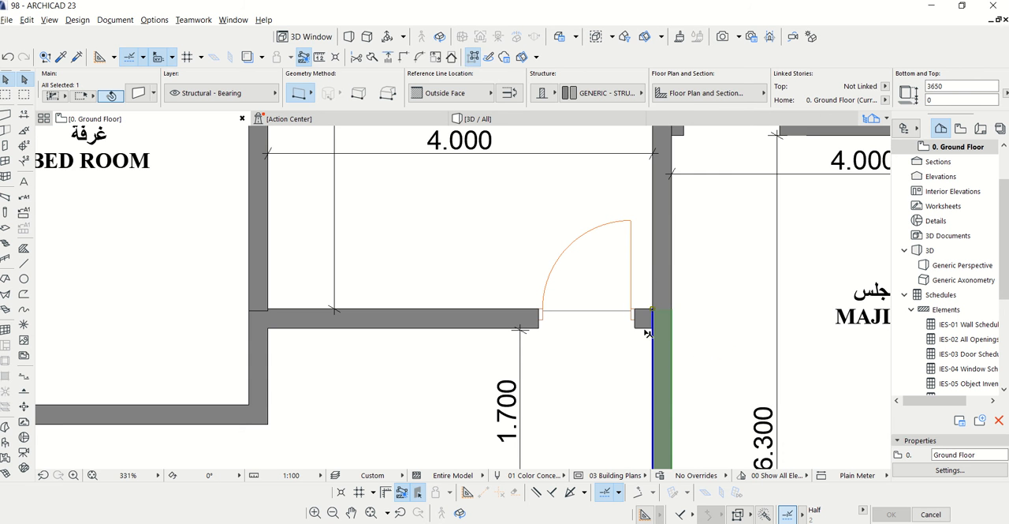
{"action": "key", "text": "Escape"}
{"action": "scroll", "coordinate": [497, 268], "scroll_direction": "down", "scroll_amount": 5}
{"action": "scroll", "coordinate": [463, 334], "scroll_direction": "down", "scroll_amount": 2}
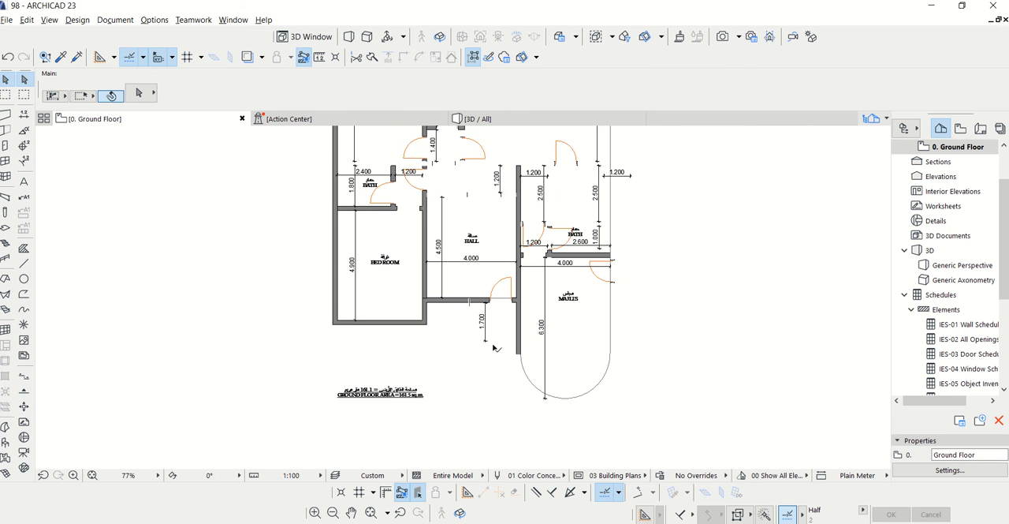
{"action": "scroll", "coordinate": [518, 391], "scroll_direction": "down", "scroll_amount": 1}
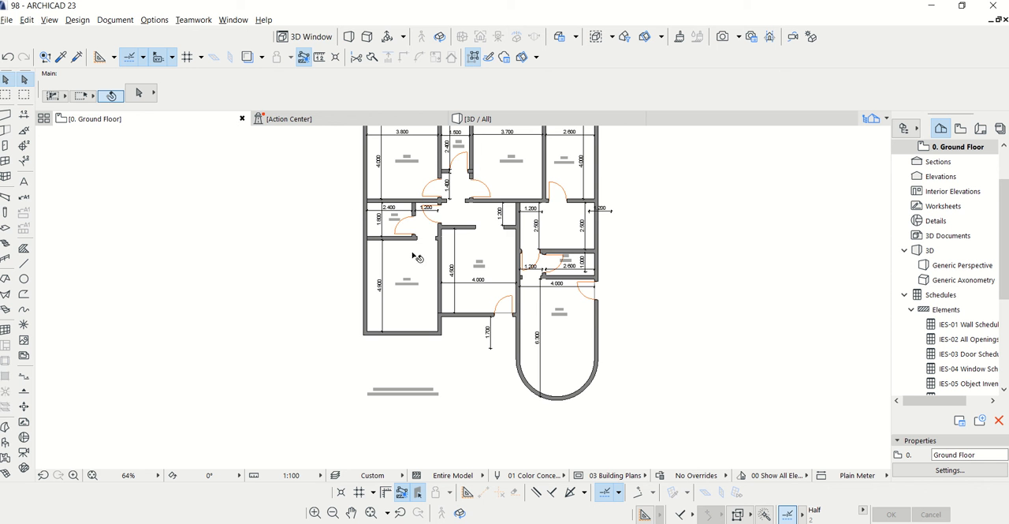
Open the default settings for new windows and set the sill height to 1450 and the window height to 1200
{"action": "left_click", "coordinate": [7, 162]}
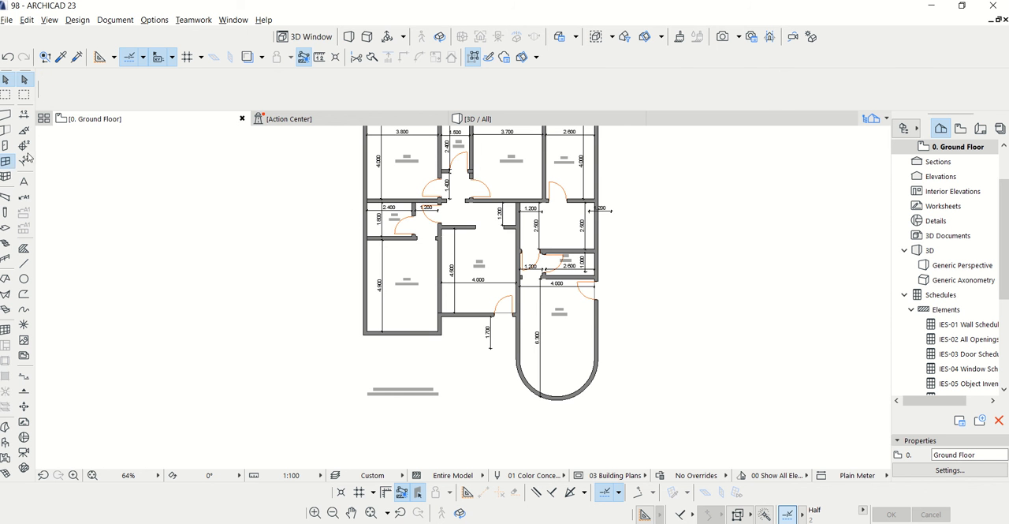
{"action": "key", "text": "ctrl+t"}
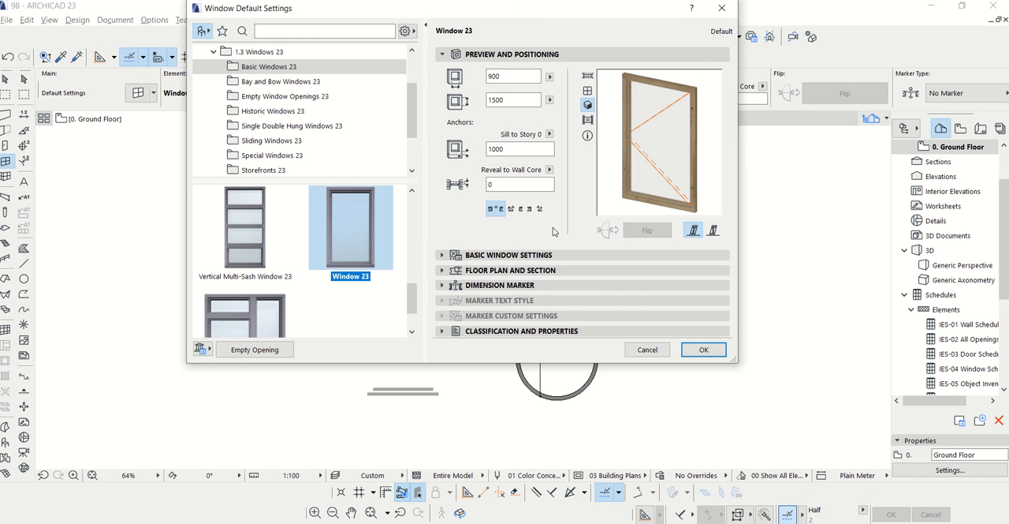
{"action": "left_click", "coordinate": [505, 149]}
{"action": "type", "text": "1"}
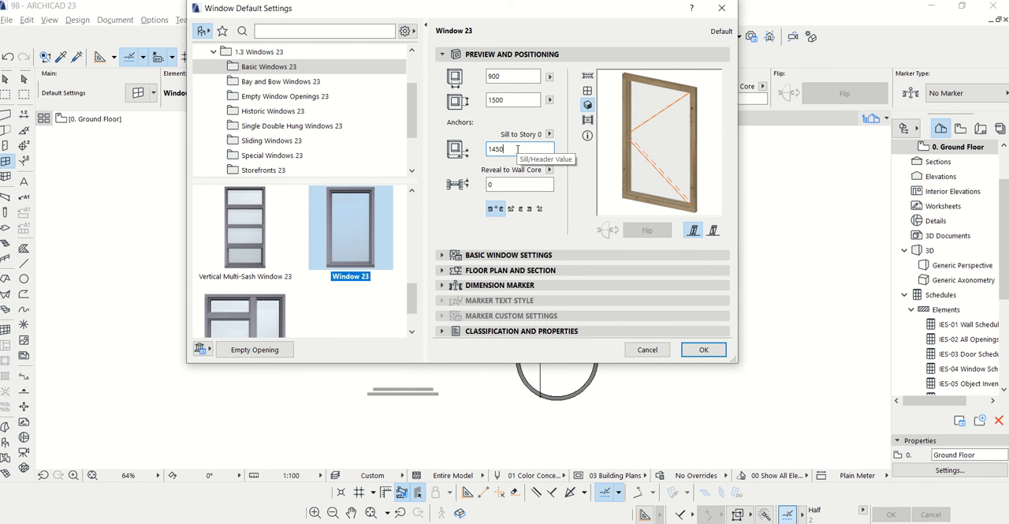
{"action": "left_click_drag", "start_coordinate": [511, 100], "coordinate": [478, 103]}
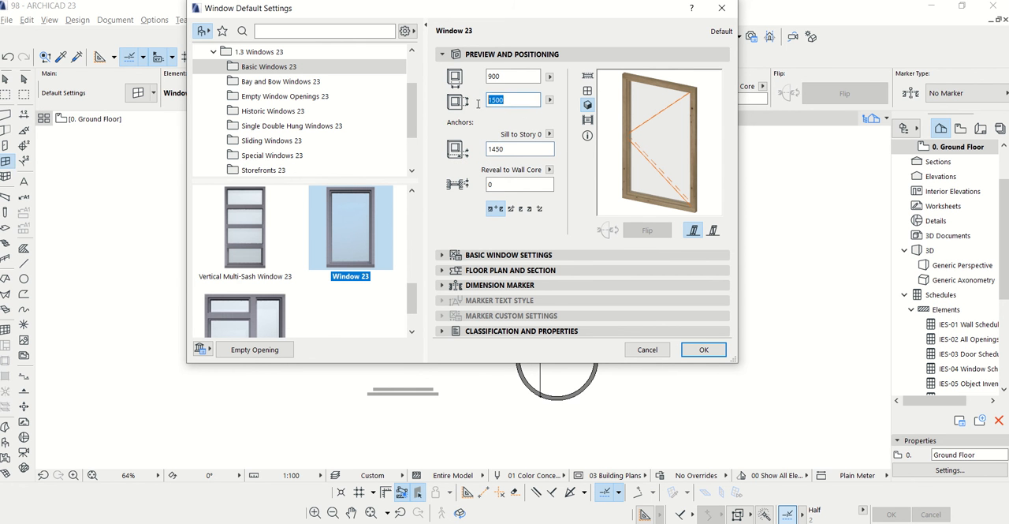
{"action": "type", "text": "1200"}
{"action": "left_click", "coordinate": [509, 78]}
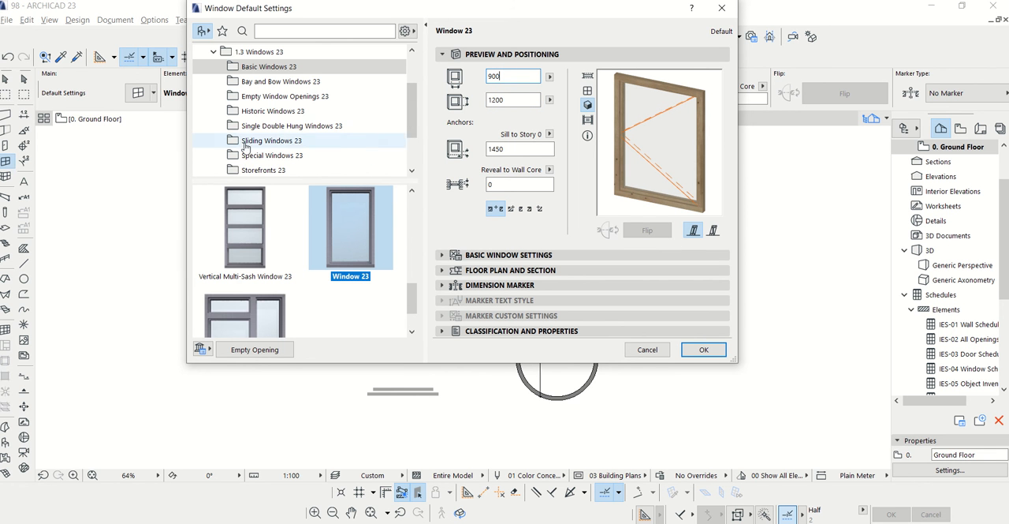
Choose the 2-Sash Sliding Window 23 as the window type and set it to 2000 wide and 1200 high
{"action": "left_click_drag", "start_coordinate": [409, 97], "coordinate": [409, 103]}
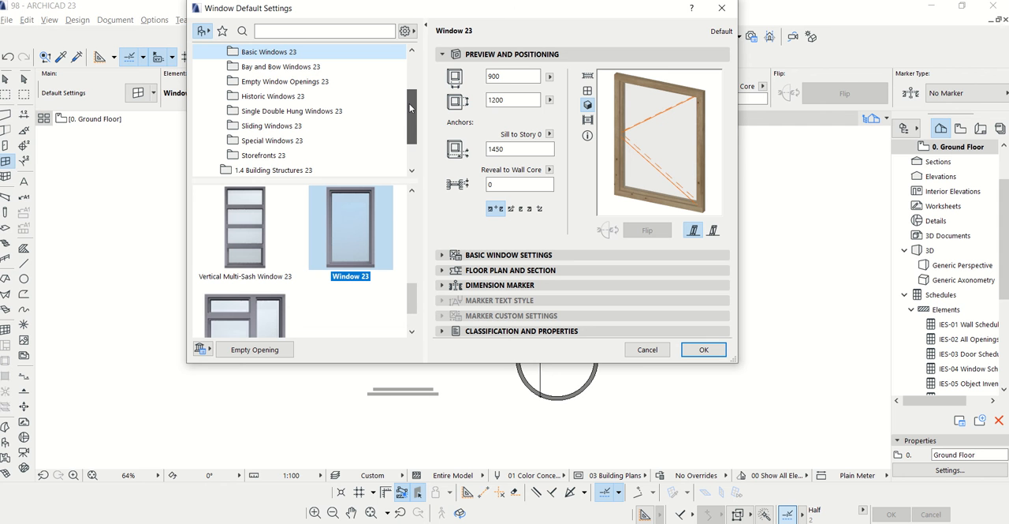
{"action": "left_click", "coordinate": [272, 126]}
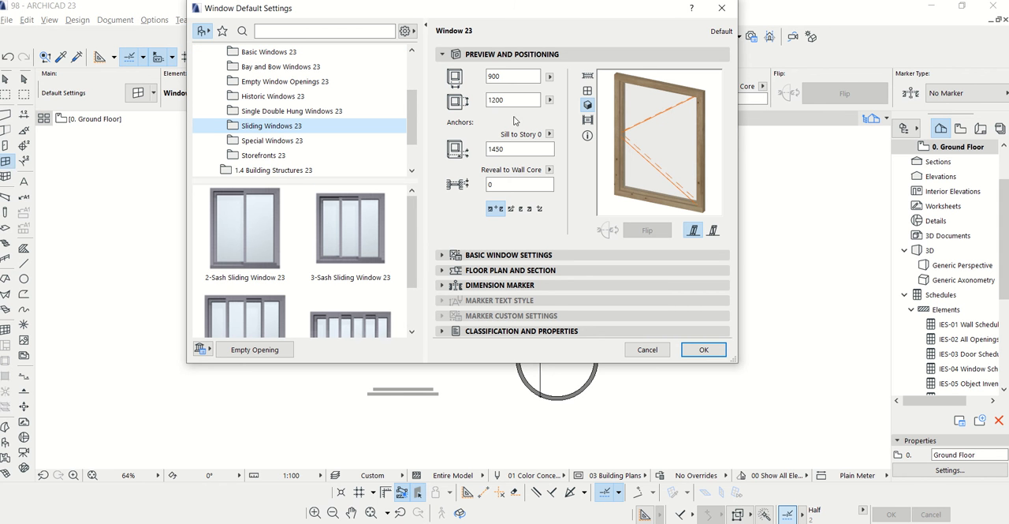
{"action": "left_click", "coordinate": [507, 76]}
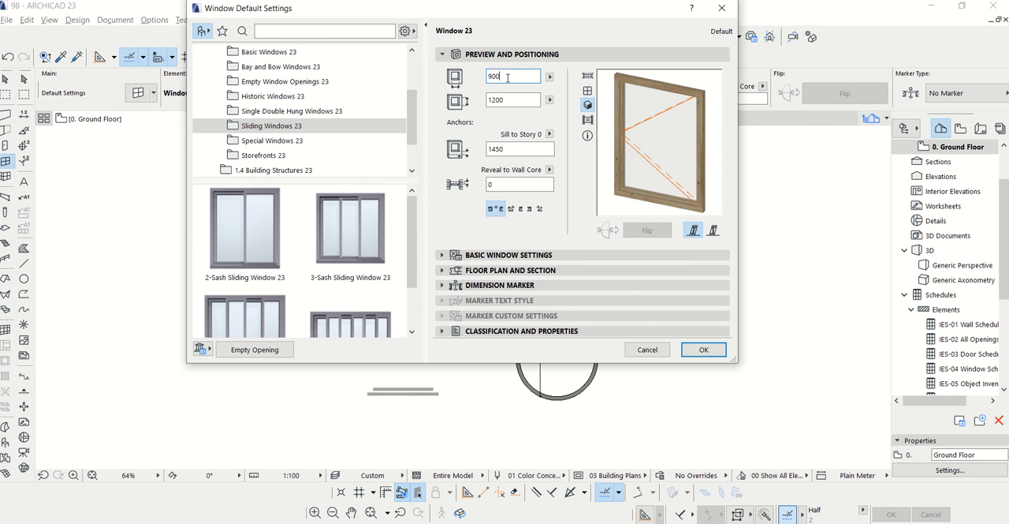
{"action": "left_click", "coordinate": [245, 229]}
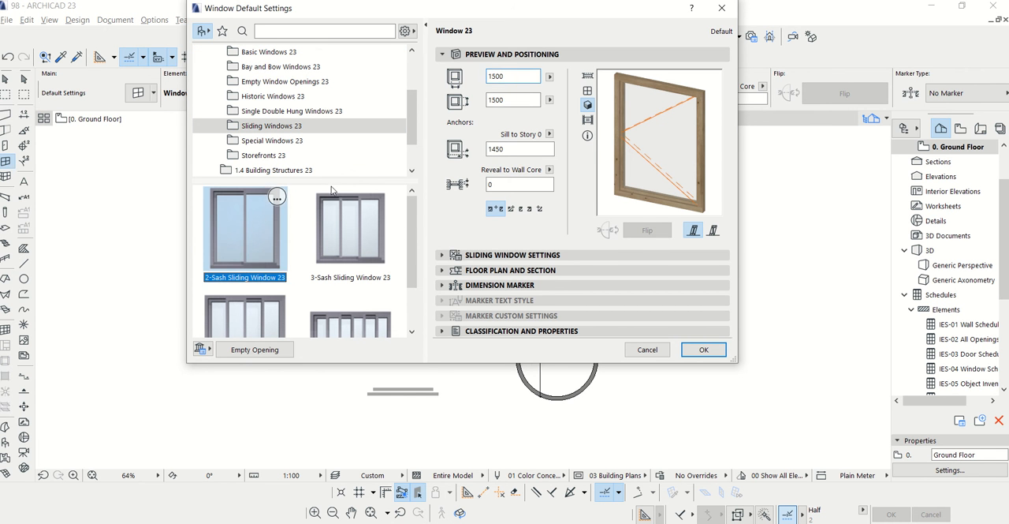
{"action": "double_click", "coordinate": [512, 76]}
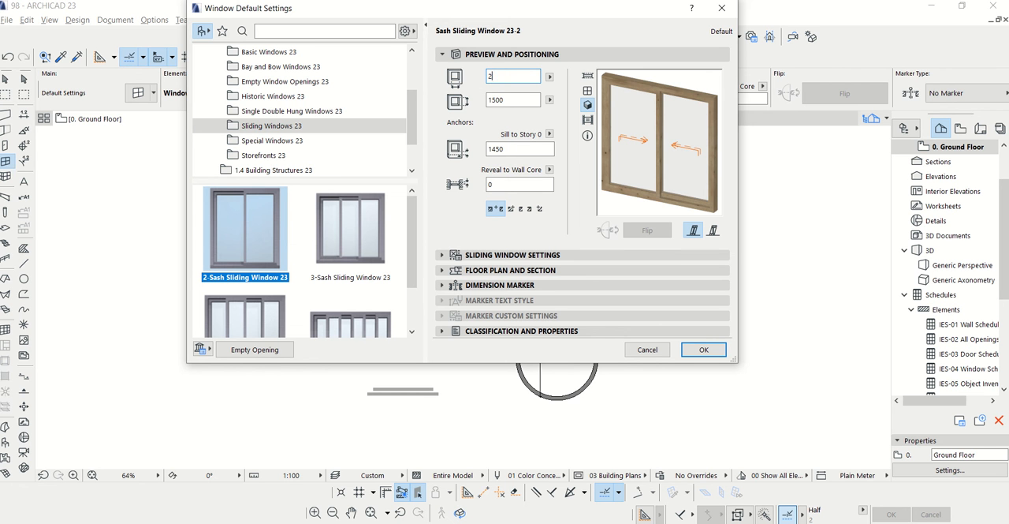
{"action": "type", "text": "2000"}
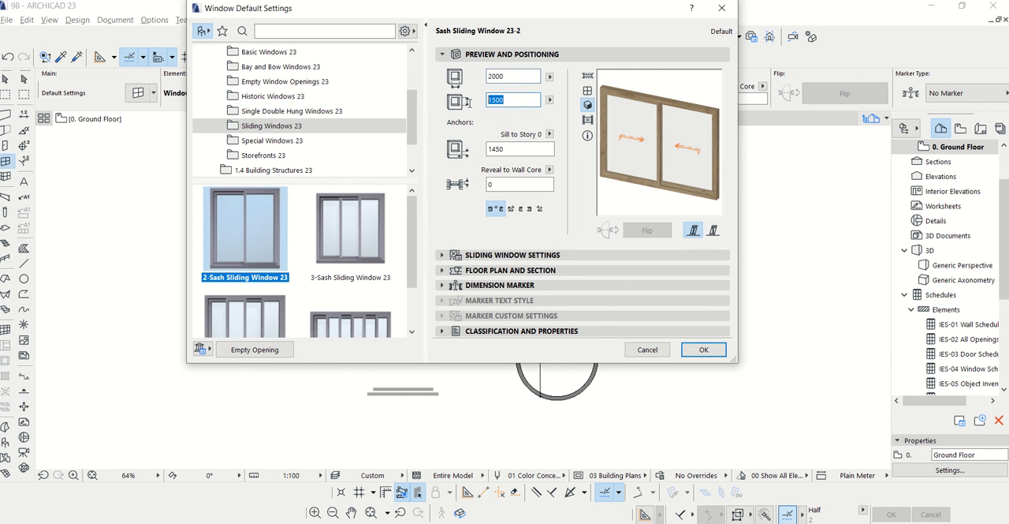
{"action": "type", "text": "12"}
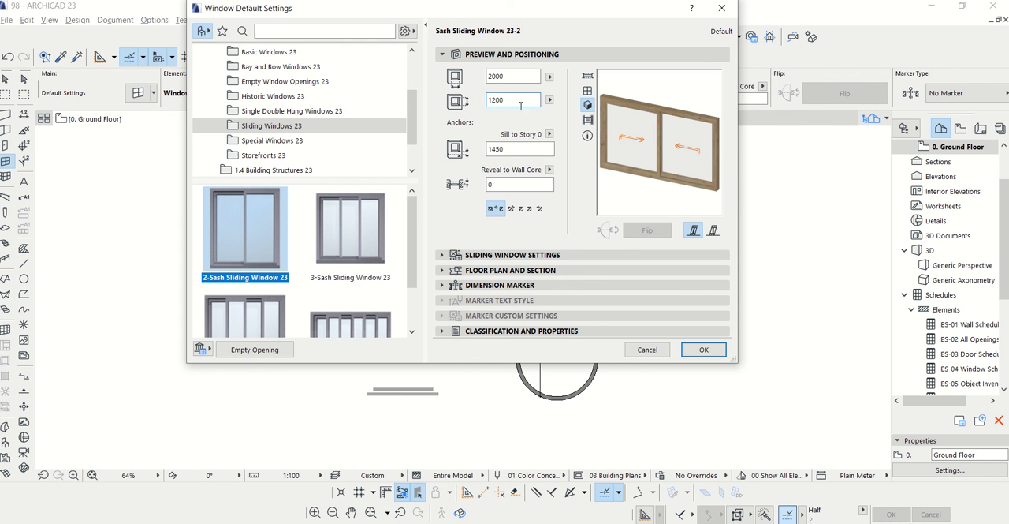
Set the sliding window's 3D detail level to Full
{"action": "left_click", "coordinate": [443, 255]}
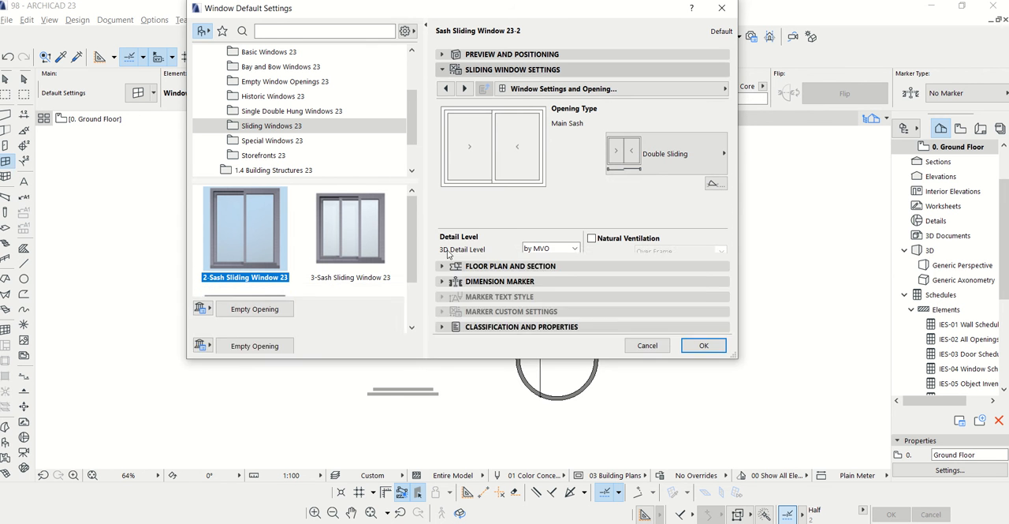
{"action": "left_click", "coordinate": [551, 248]}
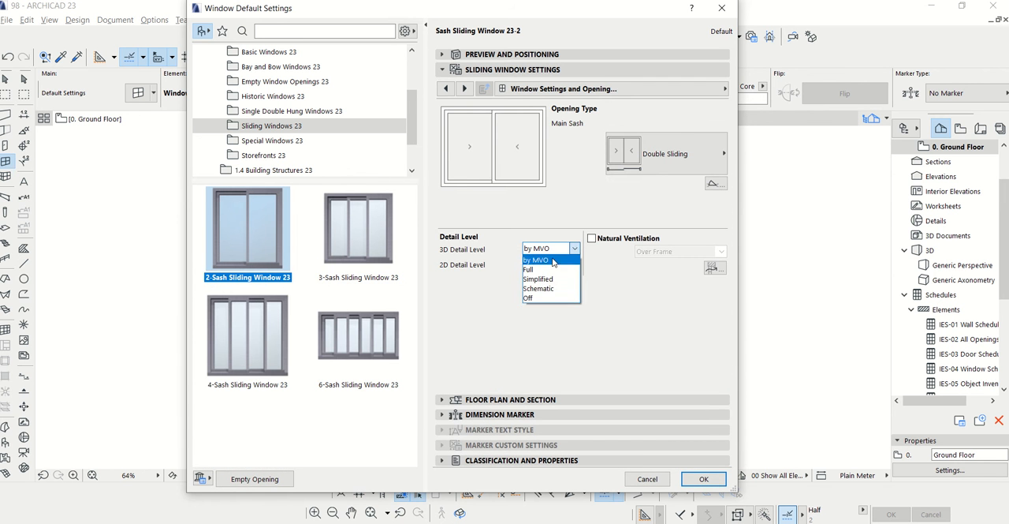
{"action": "left_click", "coordinate": [551, 267]}
Examine the available handle types and sash grid options for the sliding window
{"action": "left_click", "coordinate": [464, 89]}
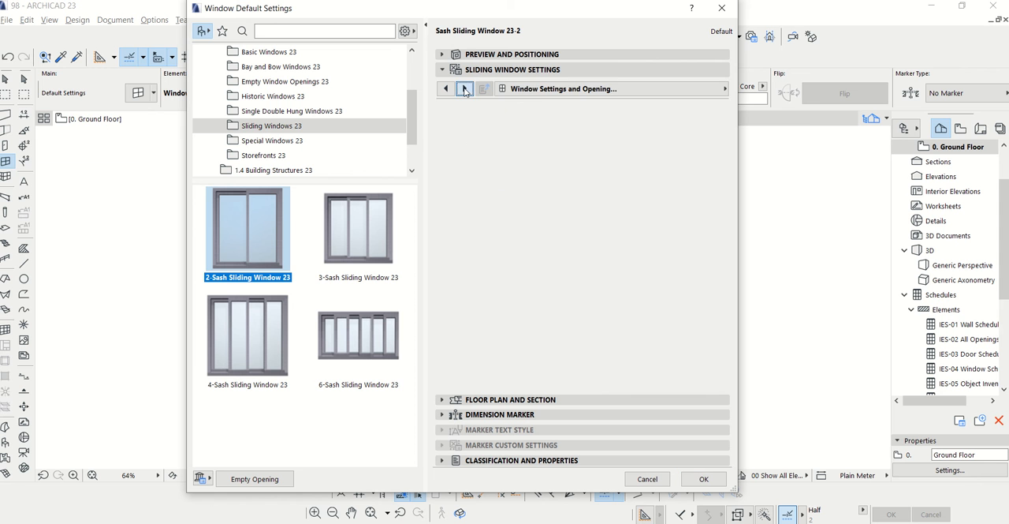
{"action": "left_click", "coordinate": [464, 89]}
{"action": "left_click", "coordinate": [465, 89]}
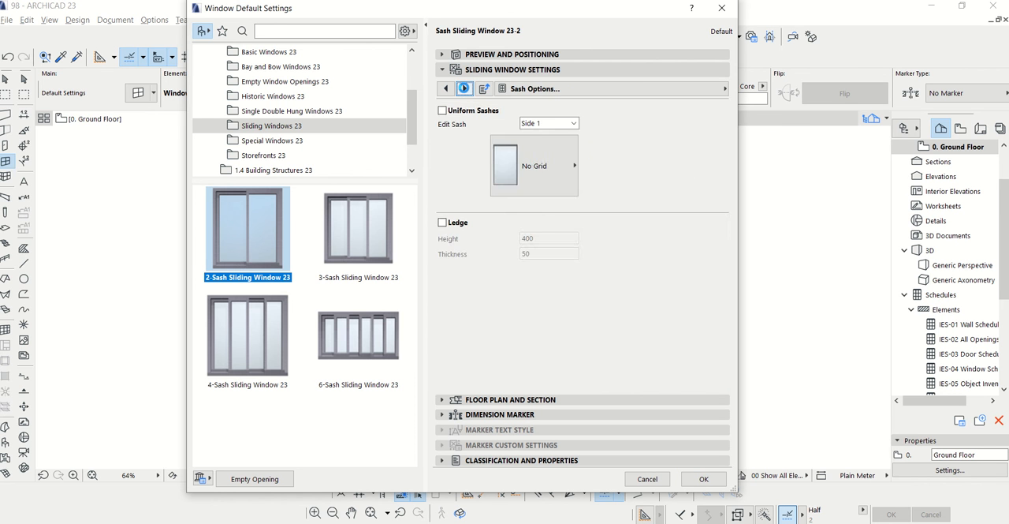
{"action": "left_click", "coordinate": [464, 88]}
{"action": "left_click", "coordinate": [530, 150]}
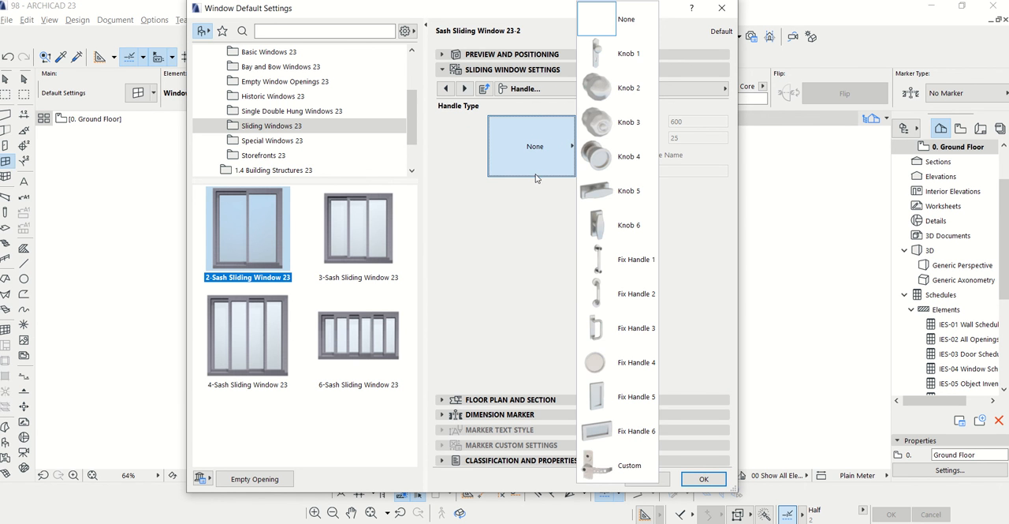
{"action": "left_click", "coordinate": [447, 88]}
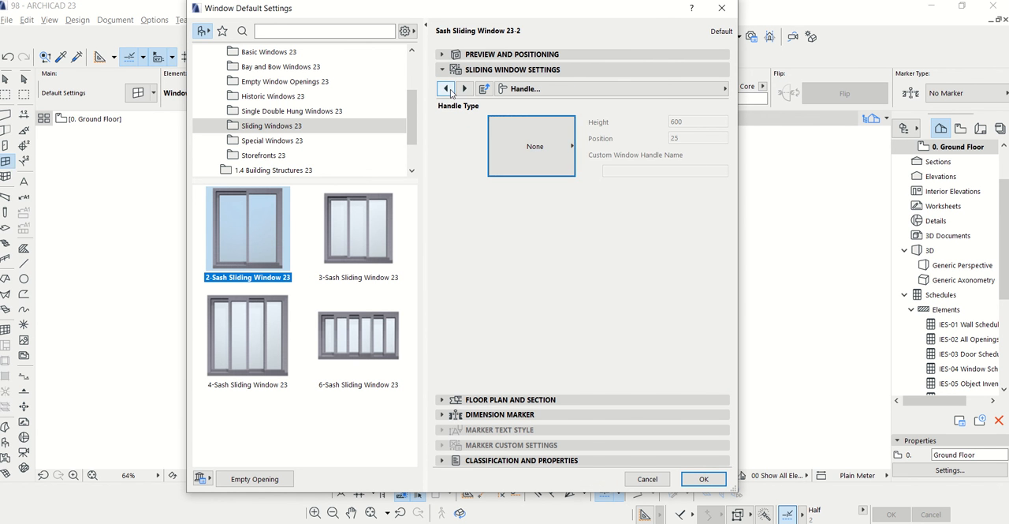
{"action": "left_click", "coordinate": [446, 89]}
{"action": "left_click", "coordinate": [533, 167]}
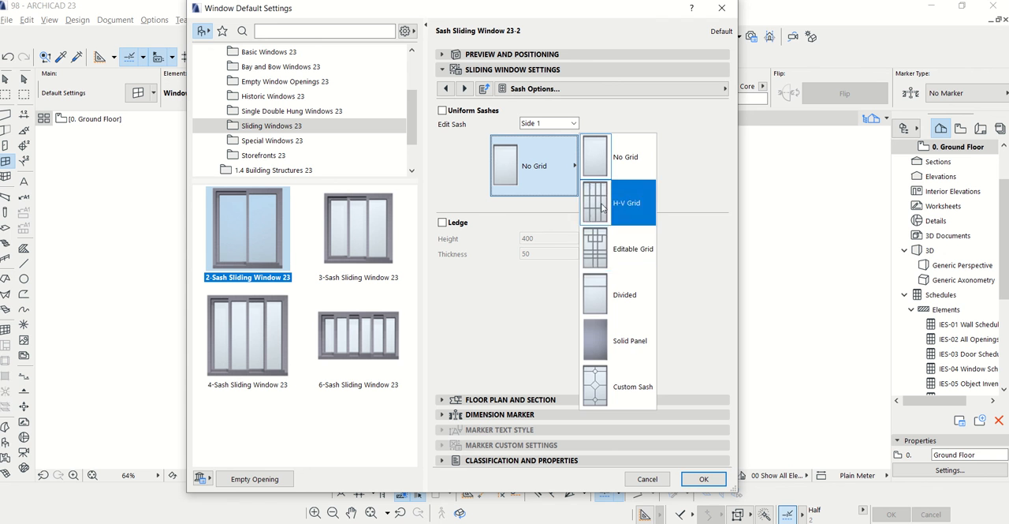
{"action": "left_click", "coordinate": [465, 89]}
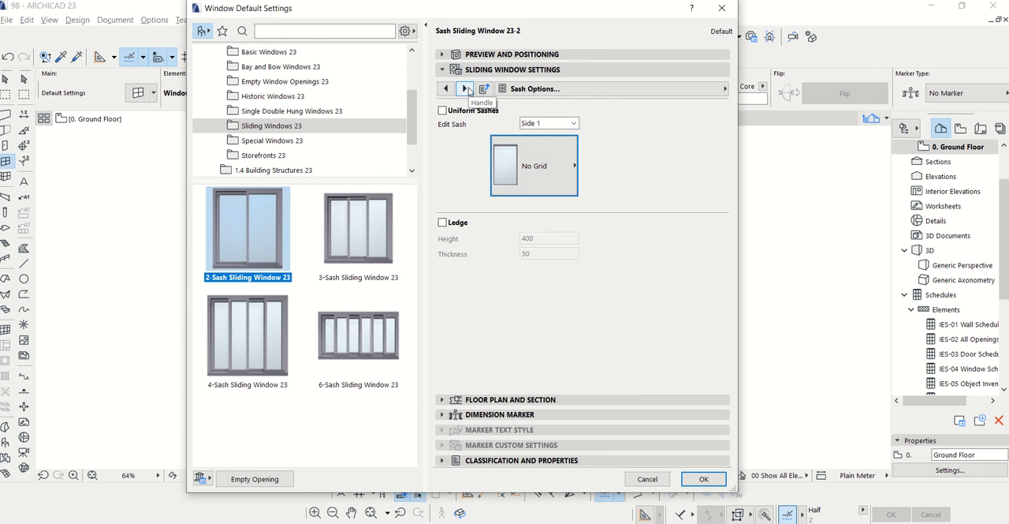
Set the 3D opening width of both main sashes, Side 1 and Side 2, to 300
{"action": "left_click", "coordinate": [465, 89]}
{"action": "left_click", "coordinate": [465, 89]}
{"action": "left_click", "coordinate": [465, 89]}
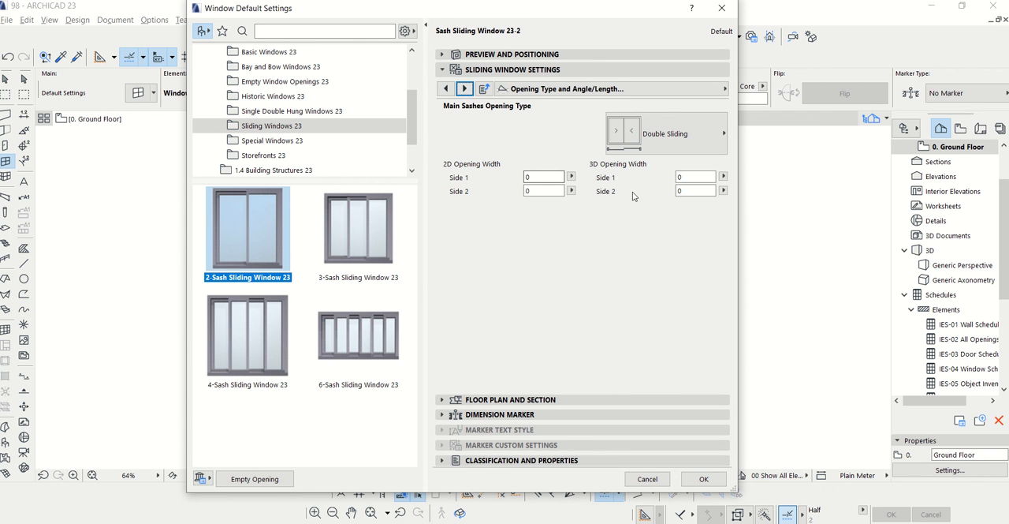
{"action": "left_click", "coordinate": [688, 177]}
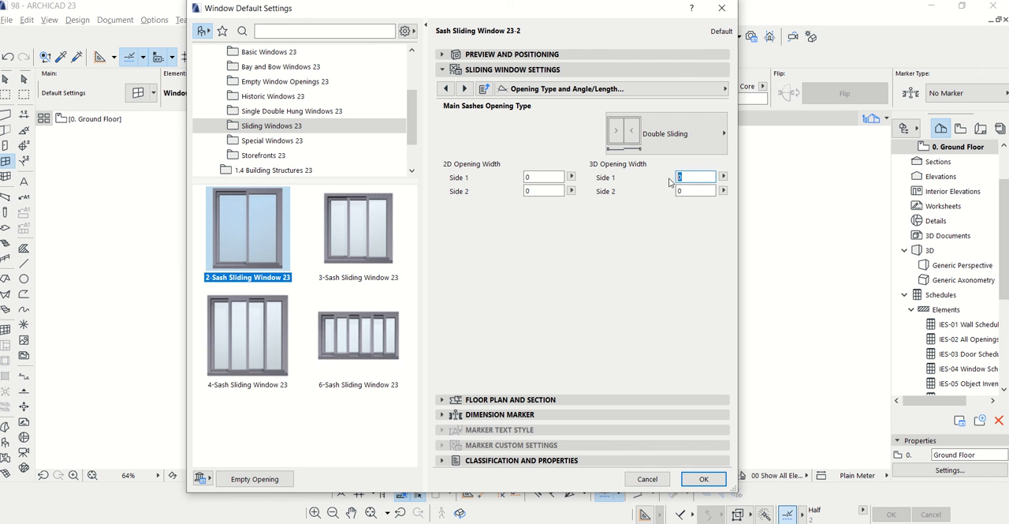
{"action": "type", "text": "300"}
{"action": "left_click", "coordinate": [683, 190]}
Override the model view options for 3D projections, turn off the opening line, and check the window preview
{"action": "left_click", "coordinate": [465, 88]}
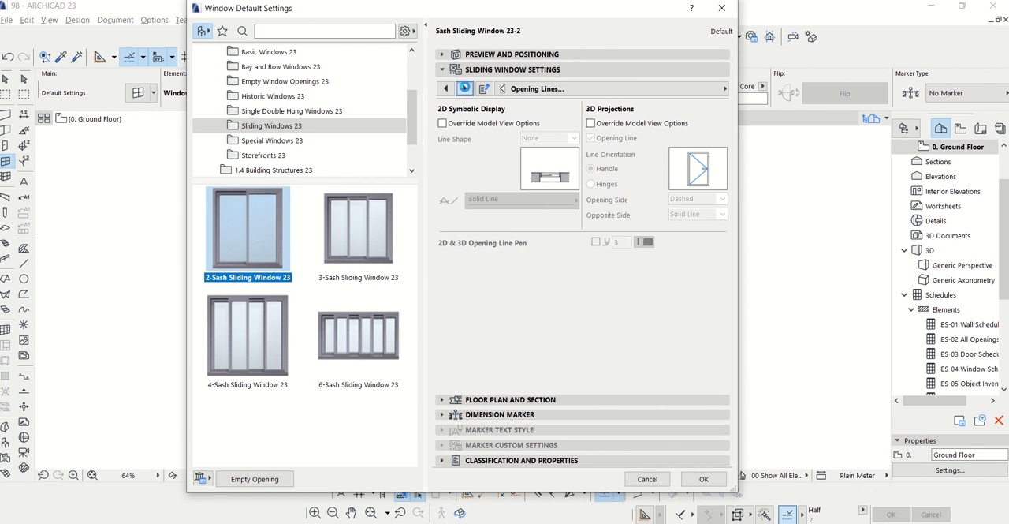
{"action": "left_click", "coordinate": [591, 123]}
{"action": "left_click", "coordinate": [590, 138]}
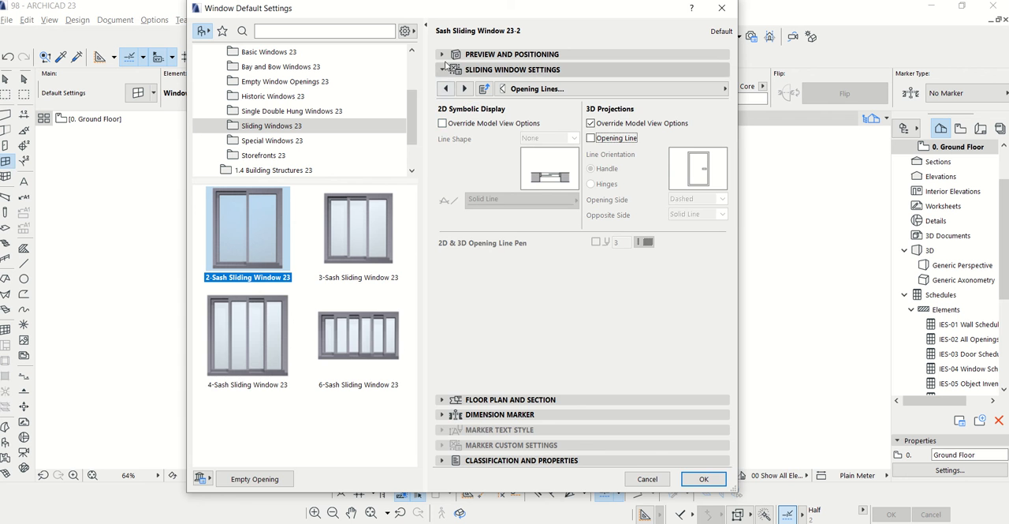
{"action": "left_click", "coordinate": [513, 54]}
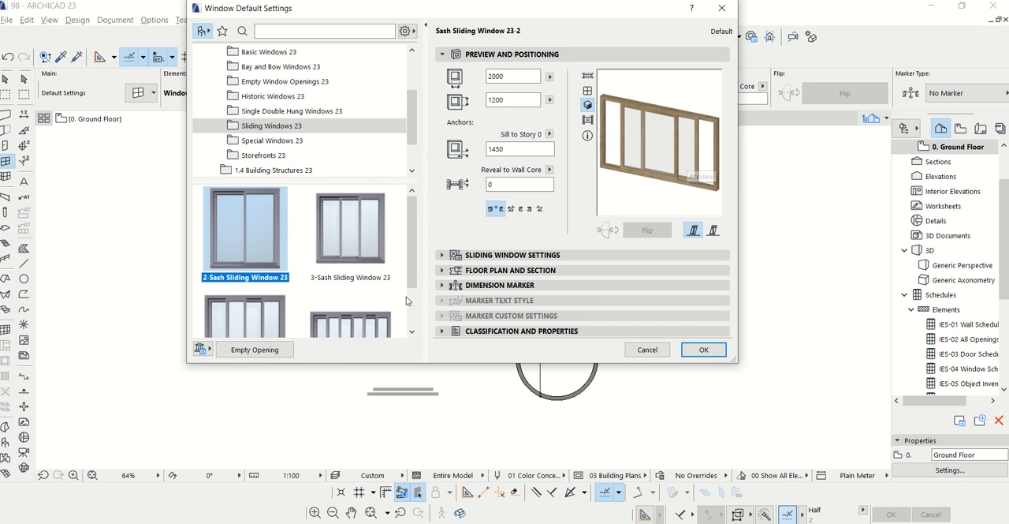
Set the sliding window's outside and inside frame and sash surfaces to Paint - Royal Blue, and accept the settings after checking the preview
{"action": "left_click", "coordinate": [511, 255]}
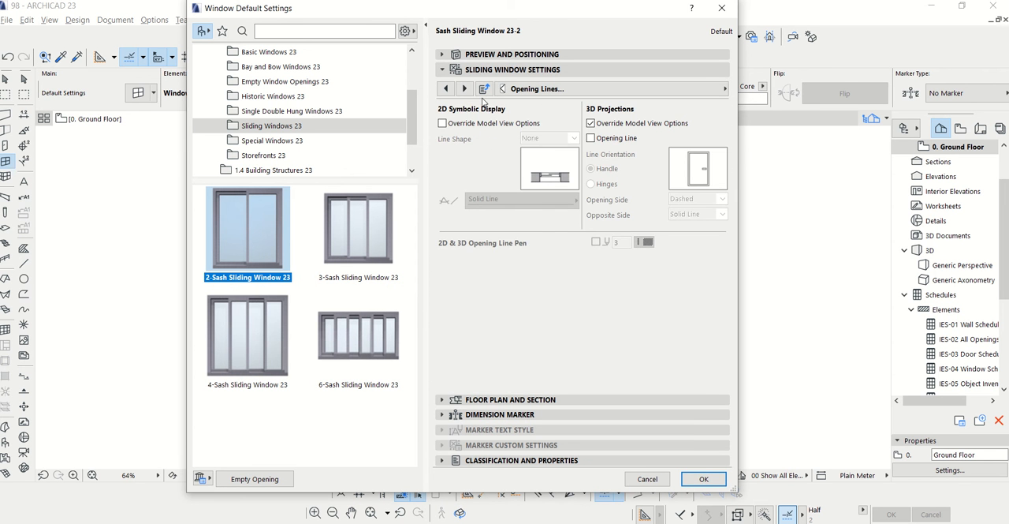
{"action": "left_click", "coordinate": [465, 88]}
{"action": "left_click", "coordinate": [711, 187]}
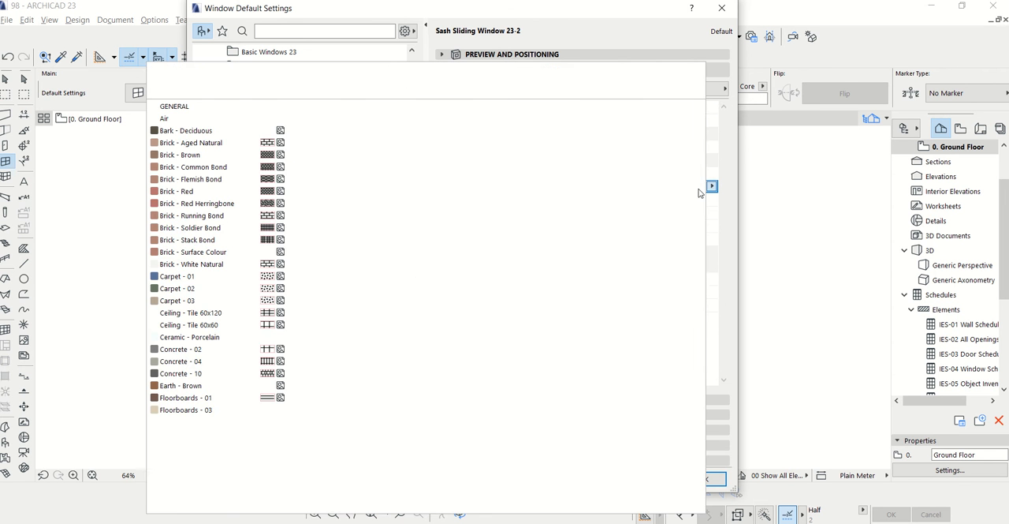
{"action": "left_click", "coordinate": [481, 205]}
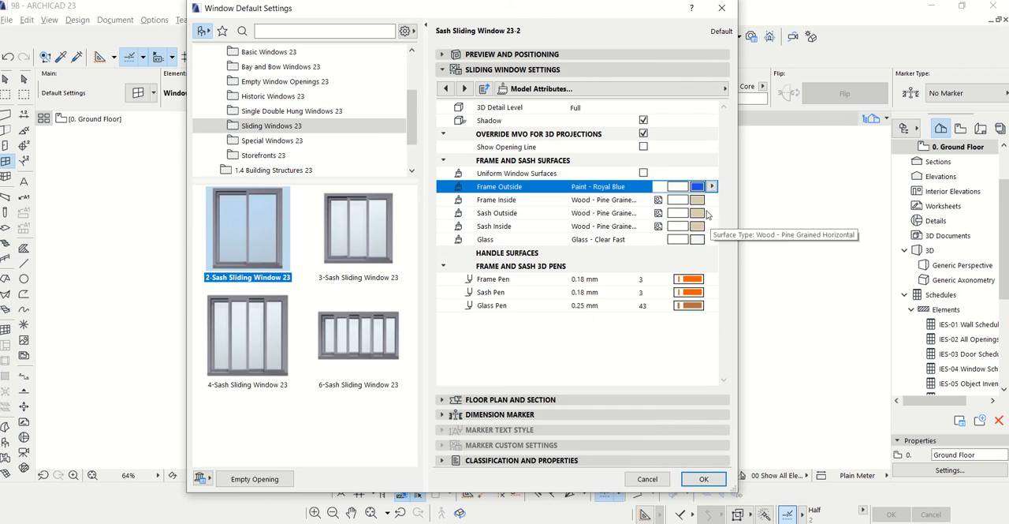
{"action": "left_click", "coordinate": [709, 199]}
{"action": "left_click", "coordinate": [509, 205]}
{"action": "left_click", "coordinate": [697, 213]}
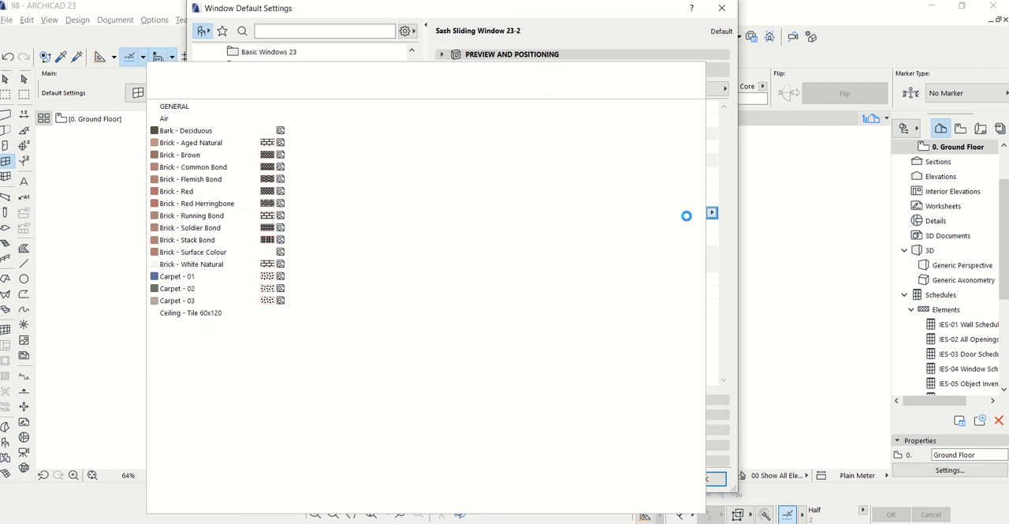
{"action": "left_click", "coordinate": [511, 203]}
{"action": "left_click", "coordinate": [697, 226]}
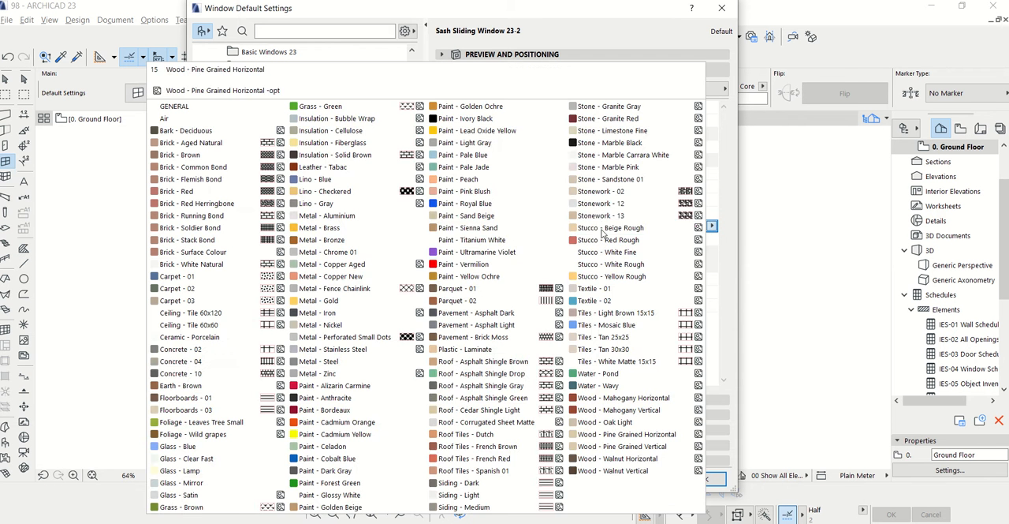
{"action": "left_click", "coordinate": [508, 205]}
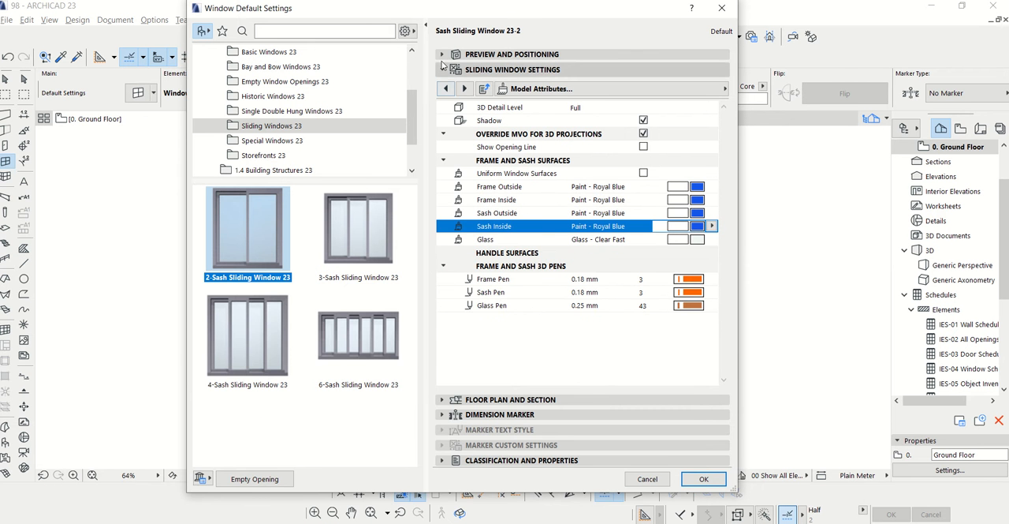
{"action": "left_click", "coordinate": [473, 53]}
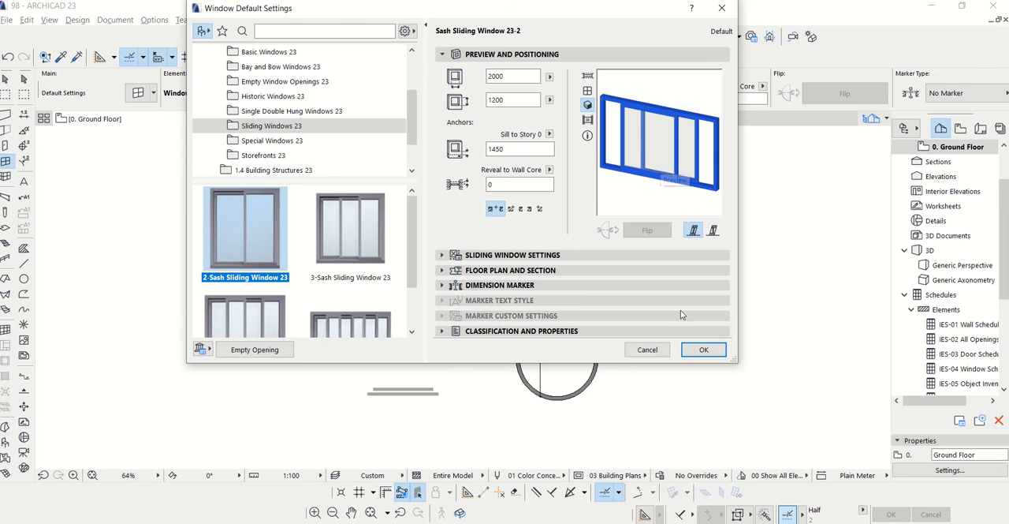
{"action": "left_click", "coordinate": [704, 349]}
Place 2000 x 1200 sliding windows in the south and west exterior walls of the 4.900 m long bedroom
{"action": "scroll", "coordinate": [391, 345], "scroll_direction": "up", "scroll_amount": 5}
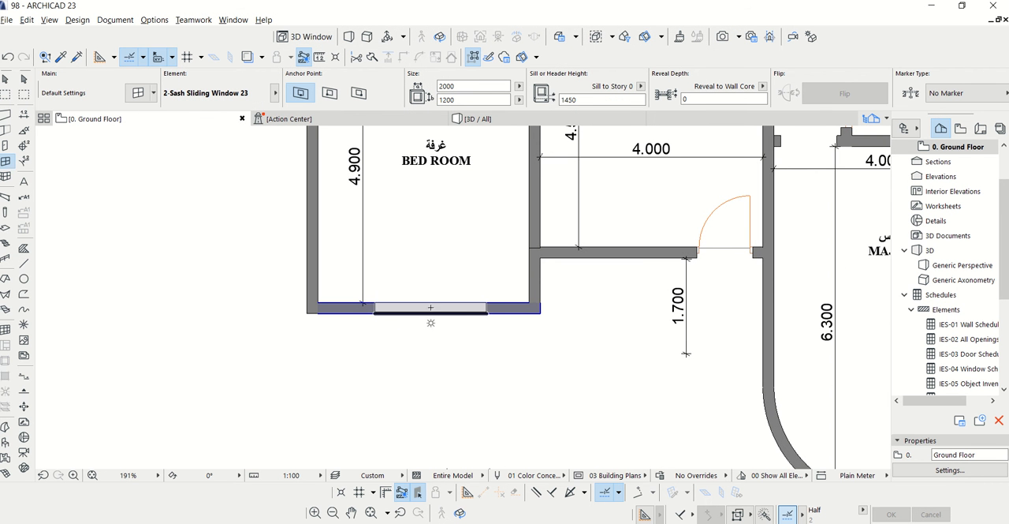
{"action": "left_click", "coordinate": [427, 292]}
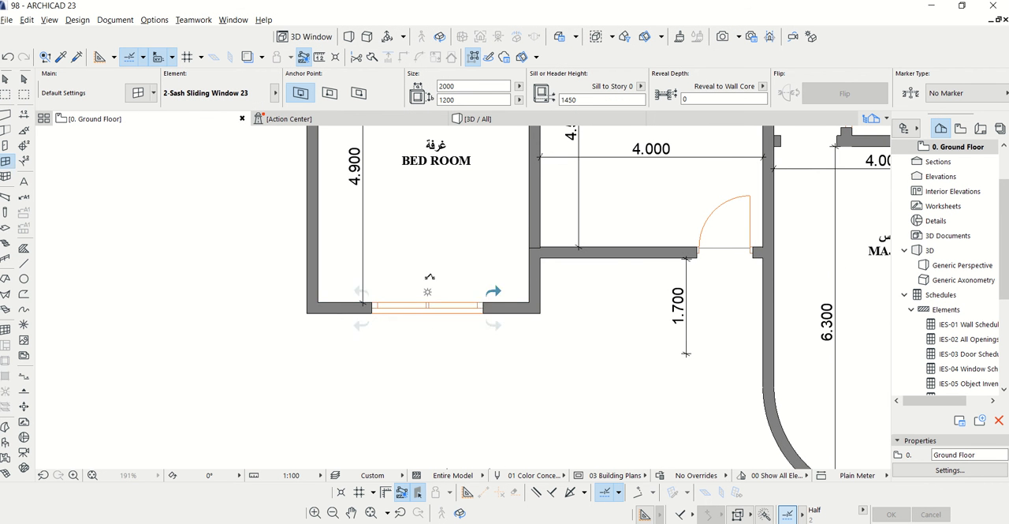
{"action": "scroll", "coordinate": [426, 339], "scroll_direction": "down", "scroll_amount": 3}
{"action": "left_click", "coordinate": [379, 248]}
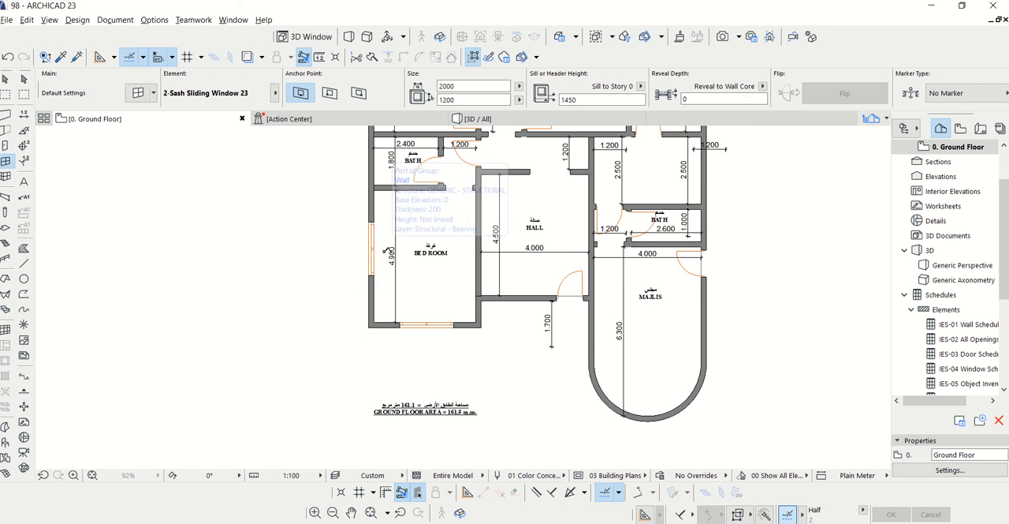
Place a sliding window in the majlis's straight exterior wall, between its door and the curved end
{"action": "scroll", "coordinate": [406, 312], "scroll_direction": "down", "scroll_amount": 2}
{"action": "scroll", "coordinate": [565, 342], "scroll_direction": "up", "scroll_amount": 2}
{"action": "scroll", "coordinate": [564, 342], "scroll_direction": "up", "scroll_amount": 1}
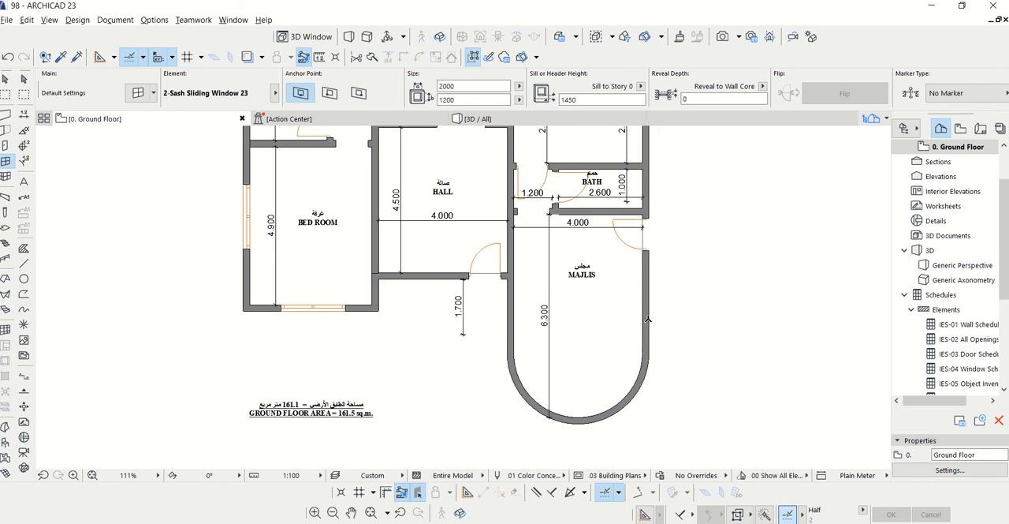
{"action": "left_click", "coordinate": [614, 303]}
{"action": "scroll", "coordinate": [614, 302], "scroll_direction": "down", "scroll_amount": 3}
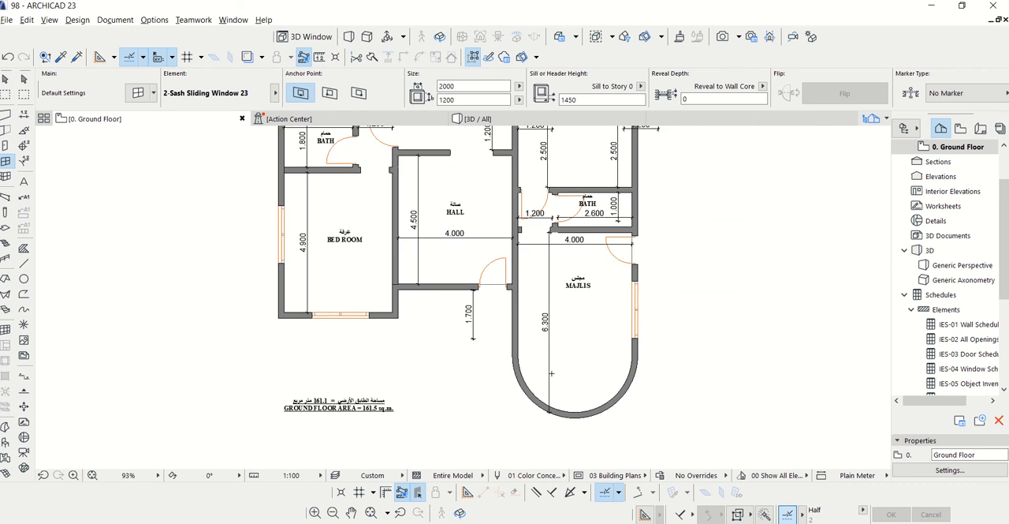
Place sliding windows in the north exterior wall of the kitchen and of the 3.700 m wide bedroom
{"action": "scroll", "coordinate": [589, 179], "scroll_direction": "up", "scroll_amount": 2}
{"action": "scroll", "coordinate": [589, 179], "scroll_direction": "up", "scroll_amount": 2}
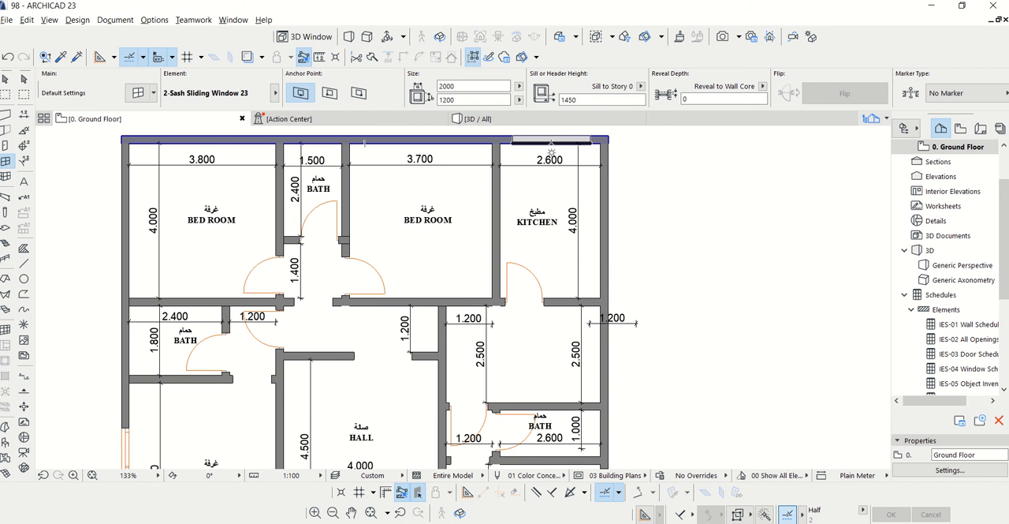
{"action": "left_click", "coordinate": [555, 146]}
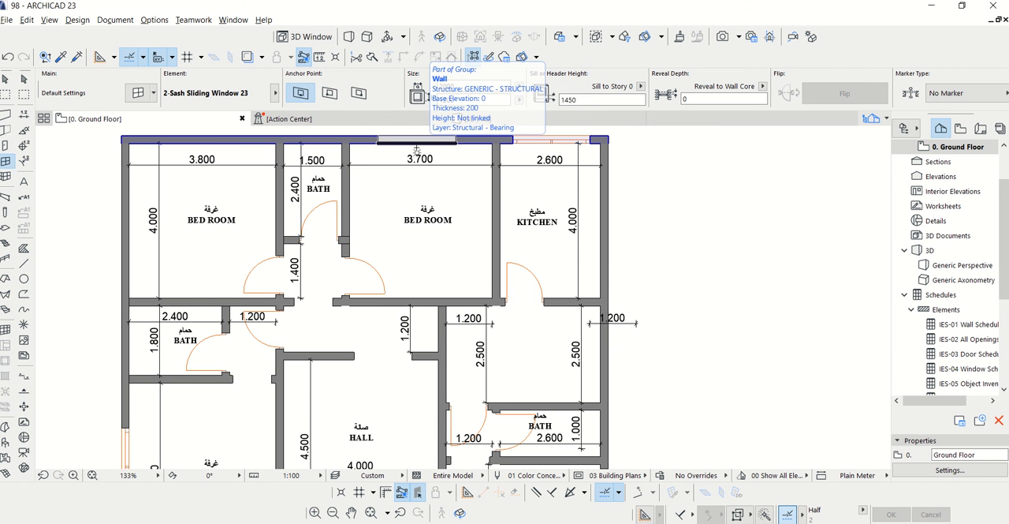
{"action": "left_click", "coordinate": [416, 145]}
{"action": "scroll", "coordinate": [522, 211], "scroll_direction": "down", "scroll_amount": 1}
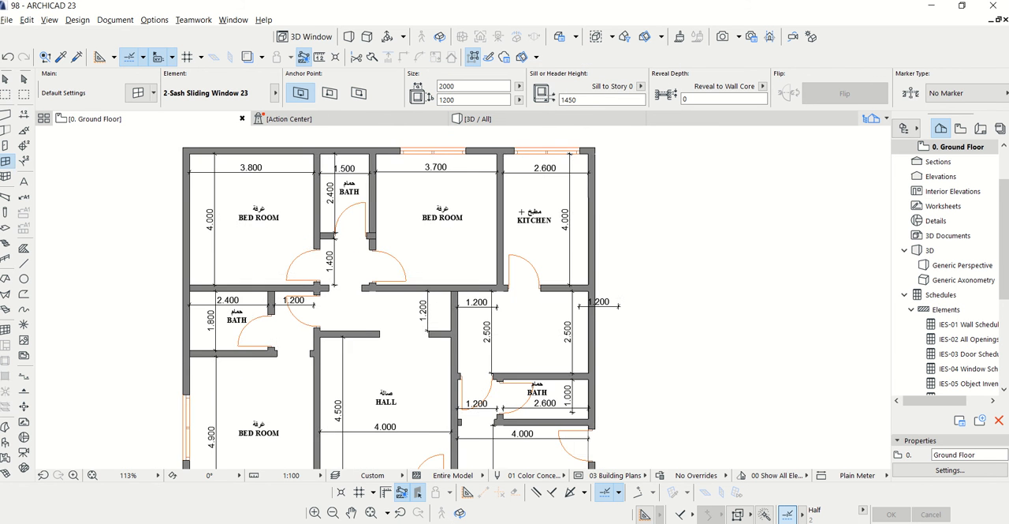
Place sliding windows in the north and west exterior walls of the 3.800 m wide corner bedroom
{"action": "scroll", "coordinate": [227, 140], "scroll_direction": "up", "scroll_amount": 2}
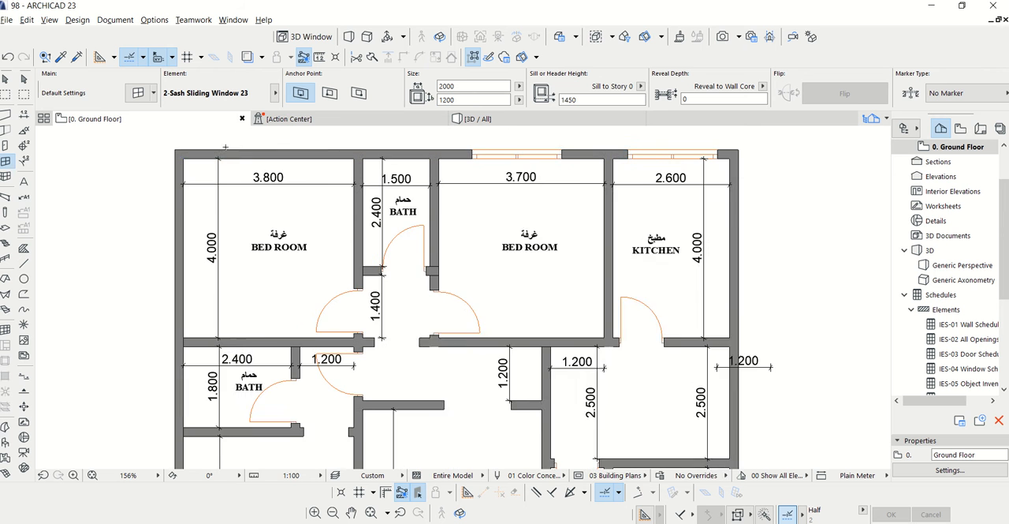
{"action": "scroll", "coordinate": [753, 181], "scroll_direction": "up", "scroll_amount": 1}
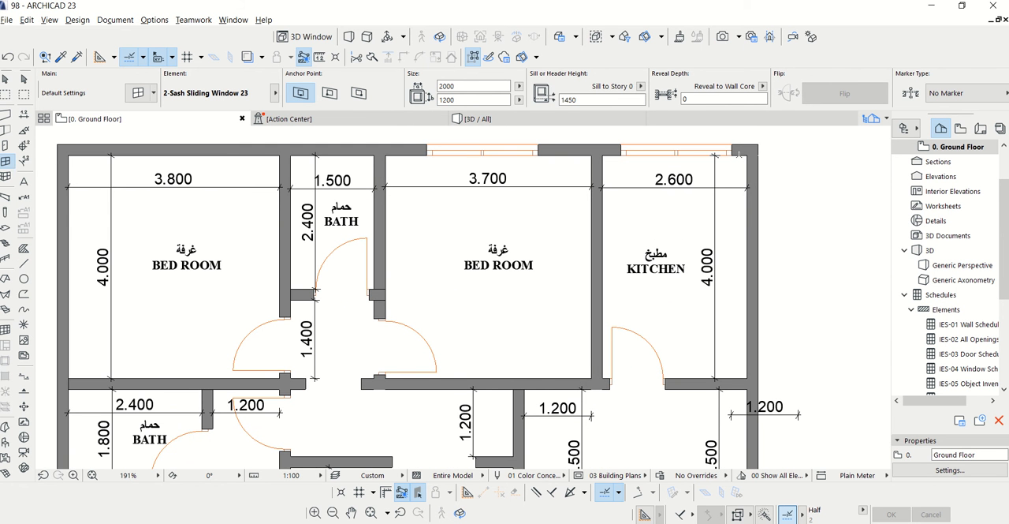
{"action": "scroll", "coordinate": [742, 179], "scroll_direction": "down", "scroll_amount": 2}
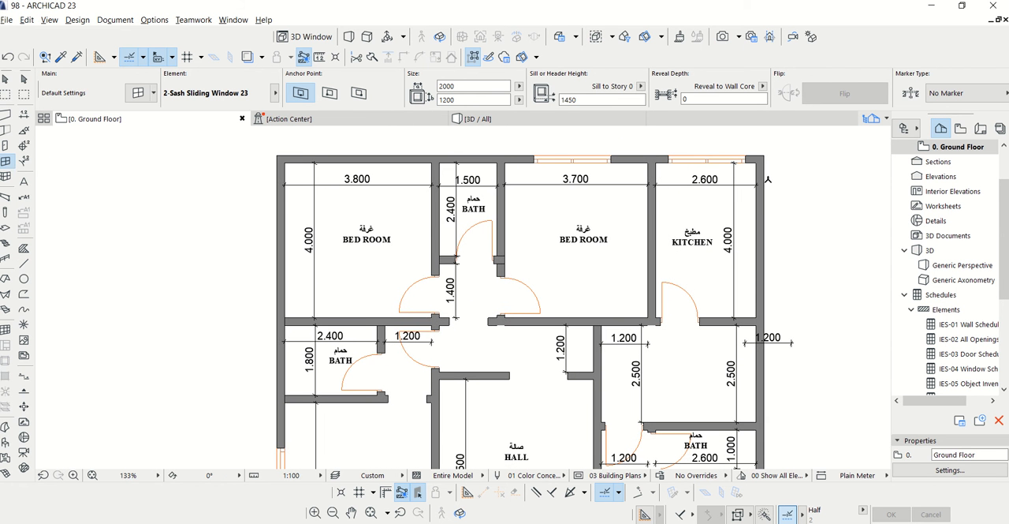
{"action": "scroll", "coordinate": [320, 166], "scroll_direction": "up", "scroll_amount": 3}
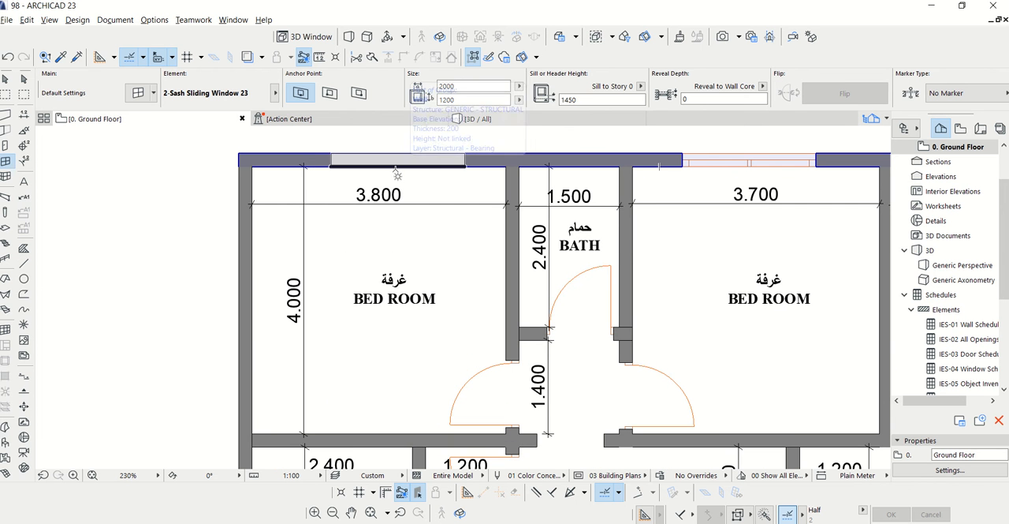
{"action": "left_click", "coordinate": [387, 173]}
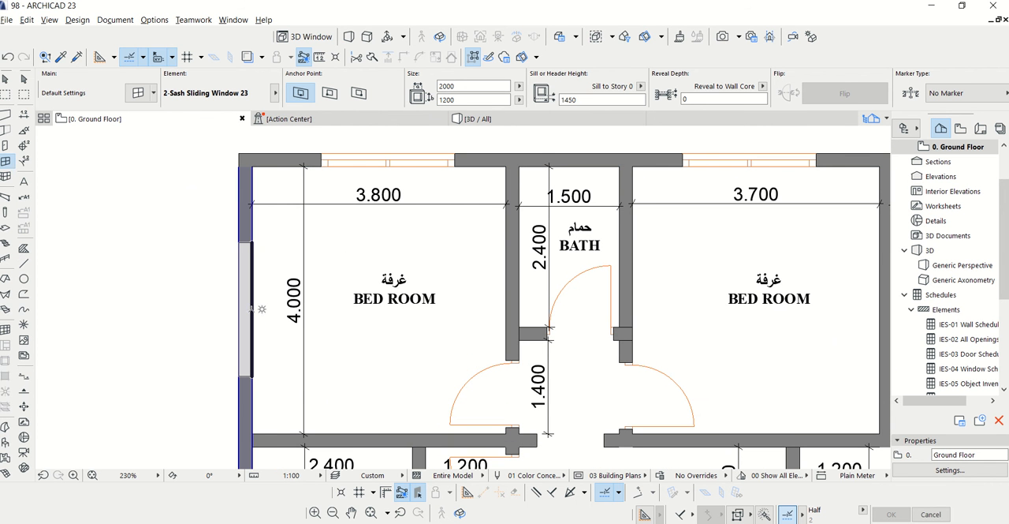
{"action": "left_click", "coordinate": [251, 306]}
{"action": "scroll", "coordinate": [382, 177], "scroll_direction": "down", "scroll_amount": 5}
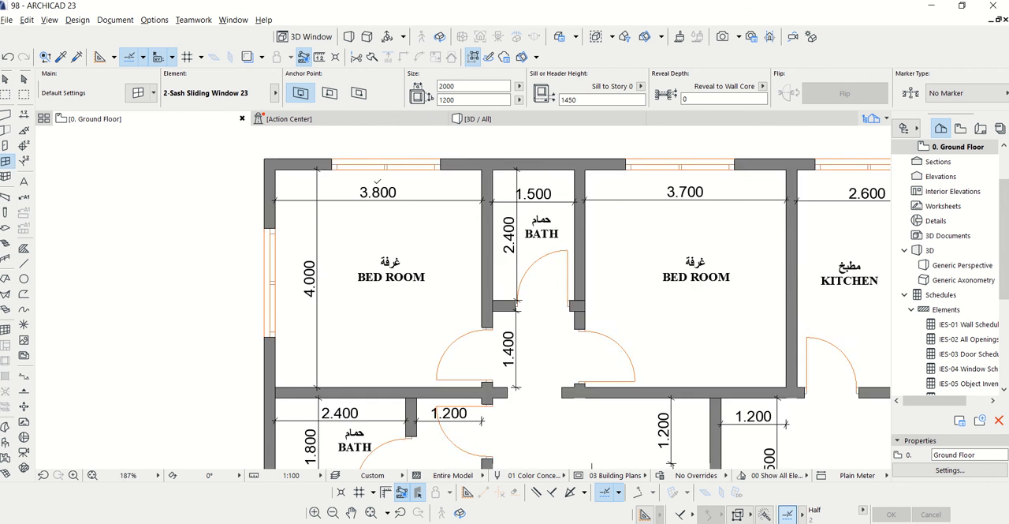
{"action": "scroll", "coordinate": [392, 165], "scroll_direction": "down", "scroll_amount": 2}
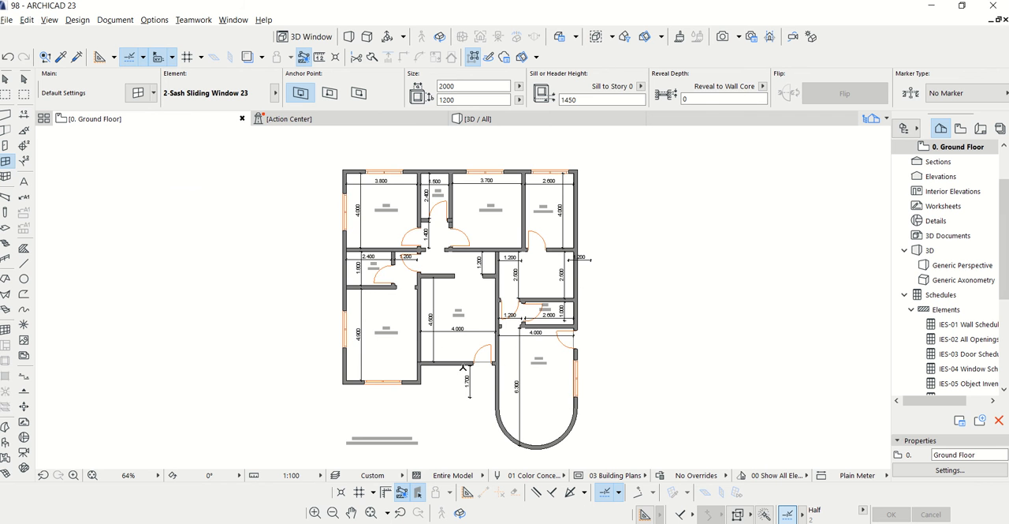
{"action": "scroll", "coordinate": [578, 313], "scroll_direction": "up", "scroll_amount": 3}
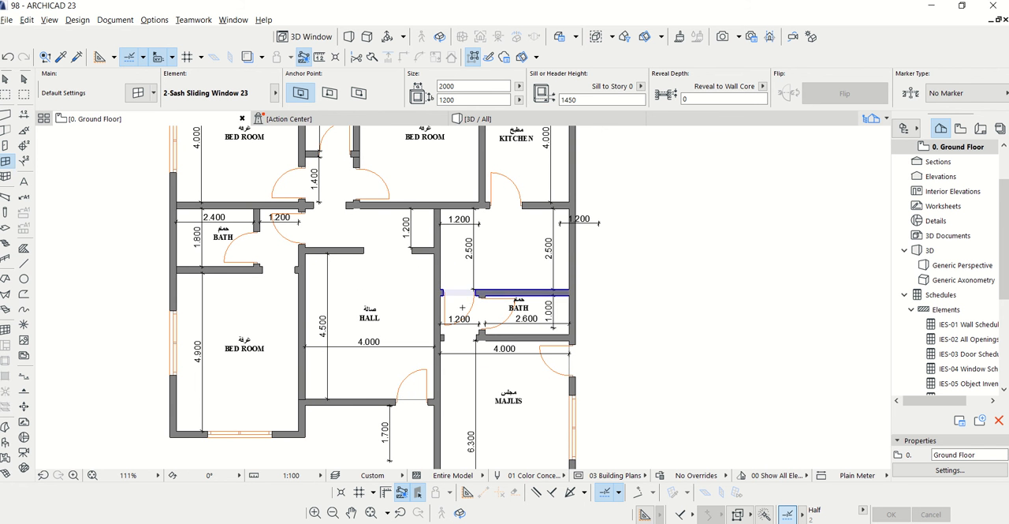
{"action": "scroll", "coordinate": [341, 428], "scroll_direction": "up", "scroll_amount": 4}
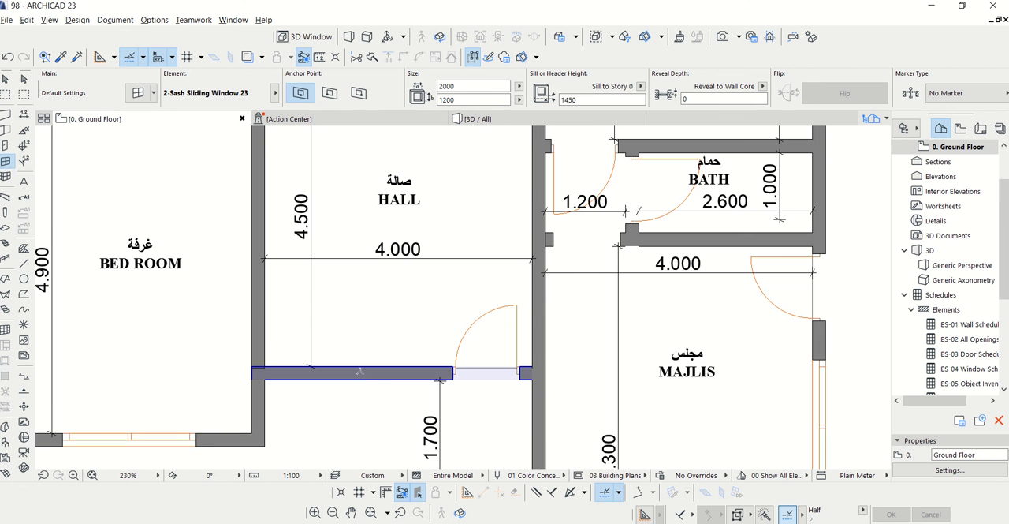
{"action": "scroll", "coordinate": [350, 375], "scroll_direction": "up", "scroll_amount": 4}
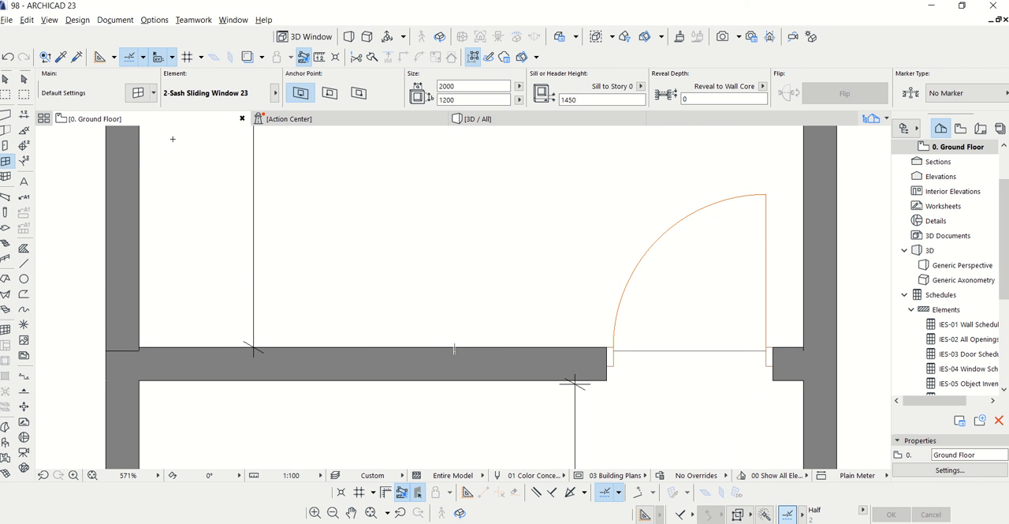
{"action": "key", "text": "Escape"}
{"action": "left_click", "coordinate": [382, 364]}
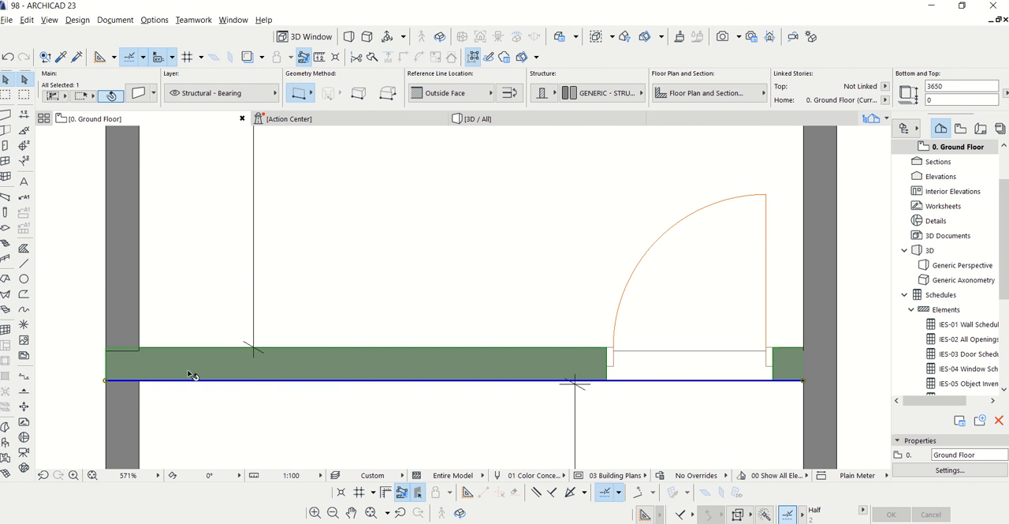
{"action": "left_click", "coordinate": [105, 380]}
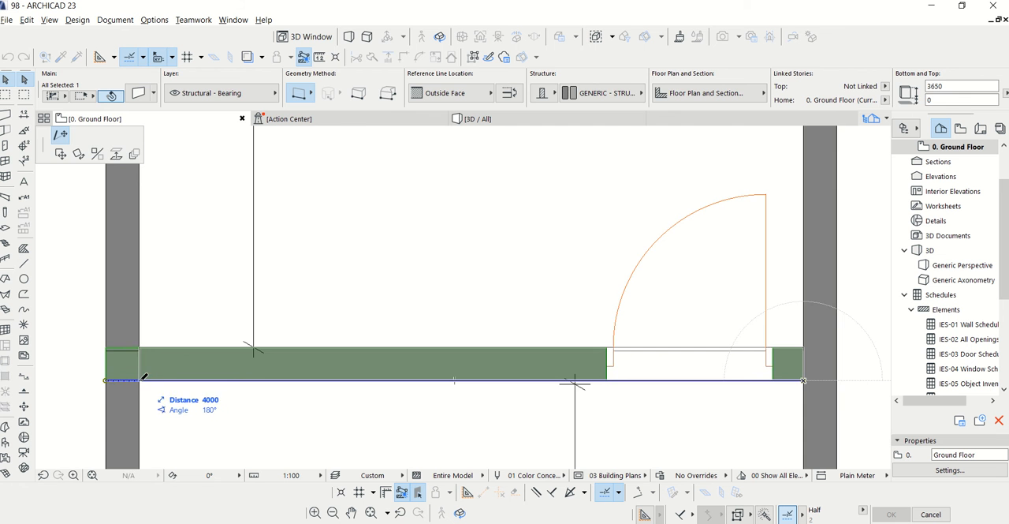
{"action": "key", "text": "Escape"}
{"action": "scroll", "coordinate": [383, 237], "scroll_direction": "down", "scroll_amount": 5}
{"action": "key", "text": "Escape"}
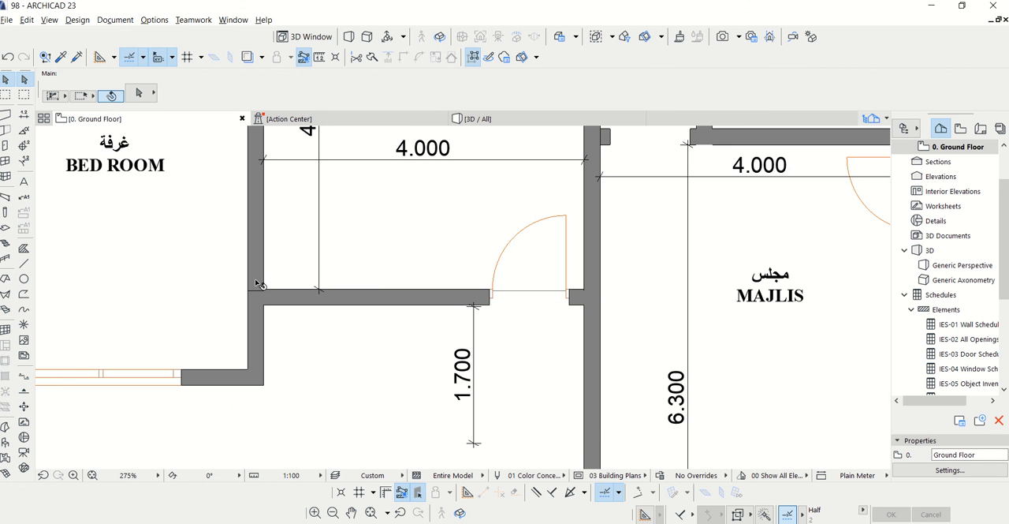
Delete the short wall piece below the hall corner and intersect the bedroom-hall wall with the bedroom's south wall
{"action": "left_click", "coordinate": [256, 288]}
{"action": "left_click", "coordinate": [262, 323]}
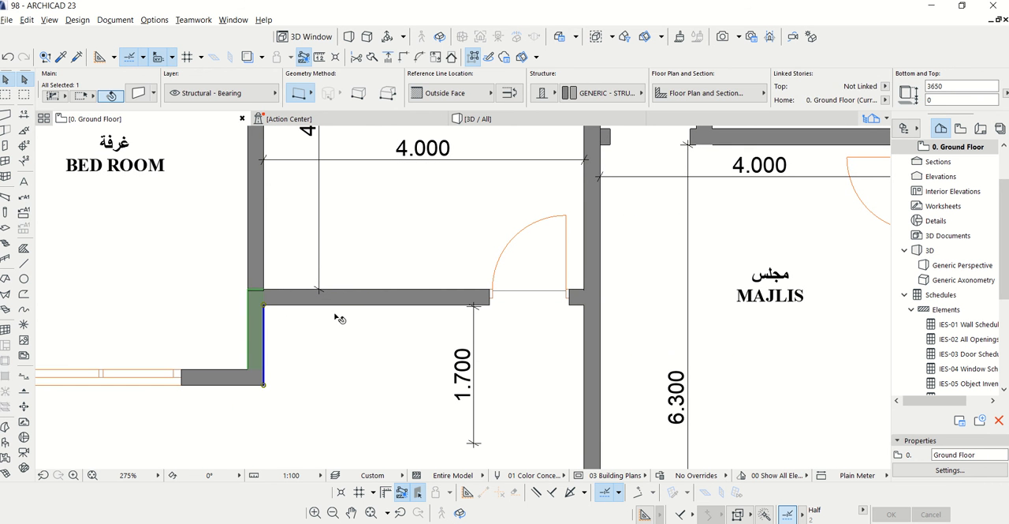
{"action": "key", "text": "Delete"}
{"action": "left_click", "coordinate": [254, 282]}
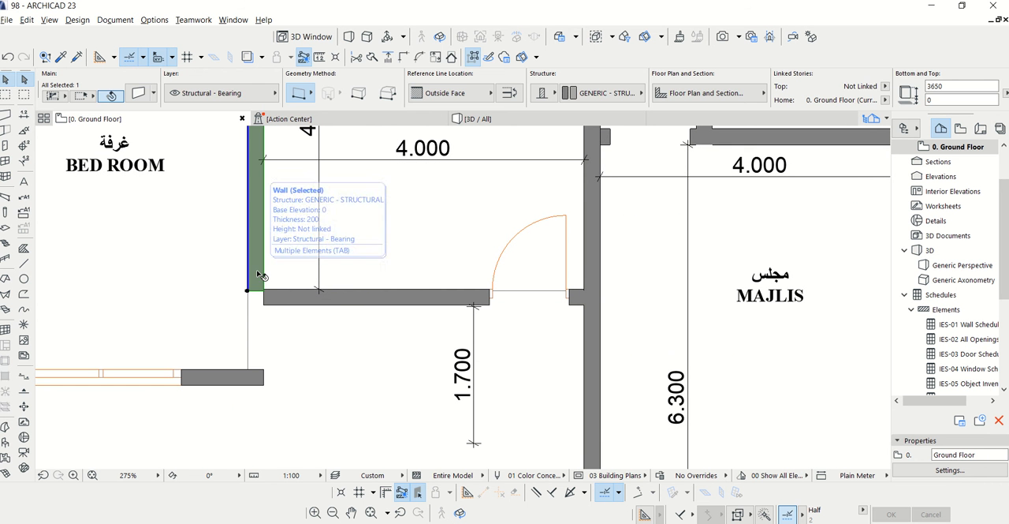
{"action": "left_click", "coordinate": [237, 374], "text": "shift"}
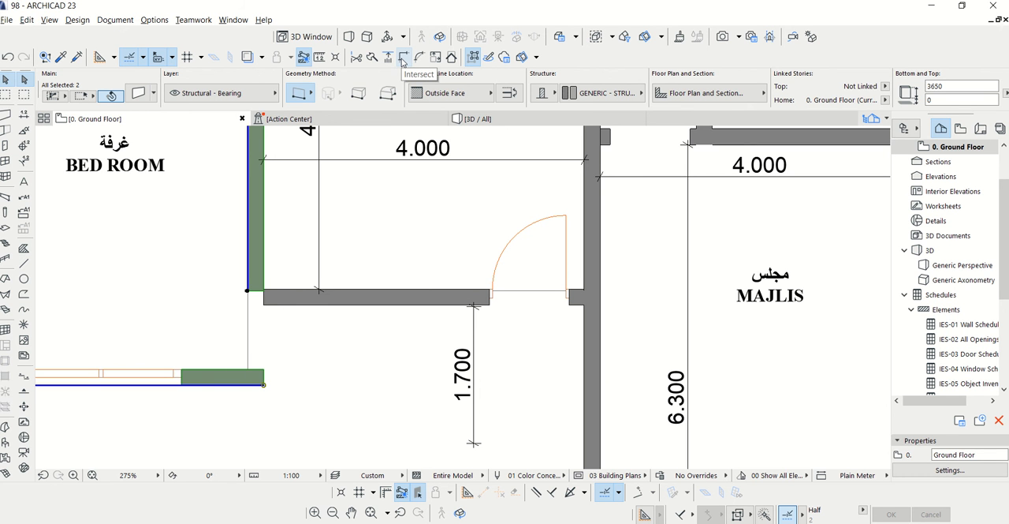
{"action": "left_click", "coordinate": [402, 58]}
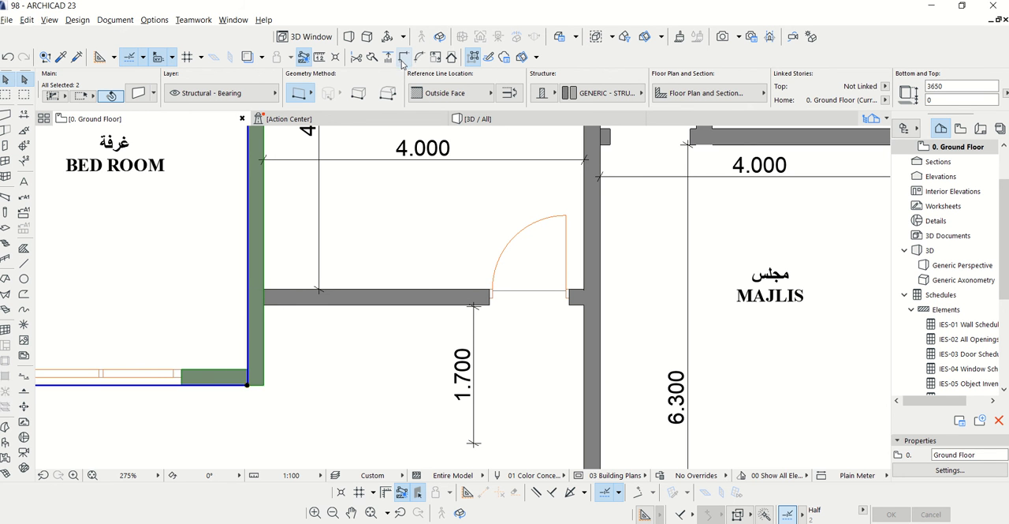
Offset the hall slab's south edge to the hall-side face of the south wall beside the entrance door
{"action": "left_click", "coordinate": [376, 263]}
{"action": "scroll", "coordinate": [323, 292], "scroll_direction": "up", "scroll_amount": 5}
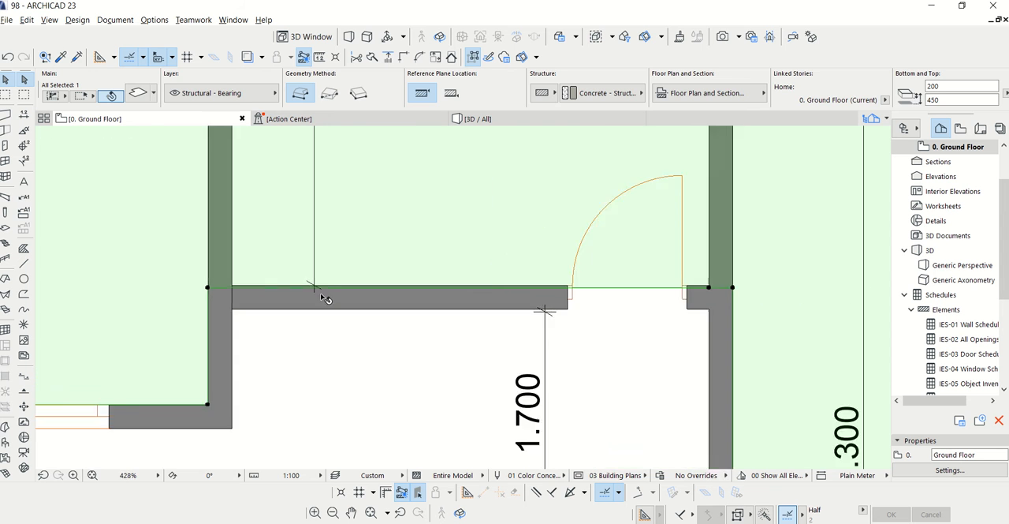
{"action": "left_click", "coordinate": [332, 280]}
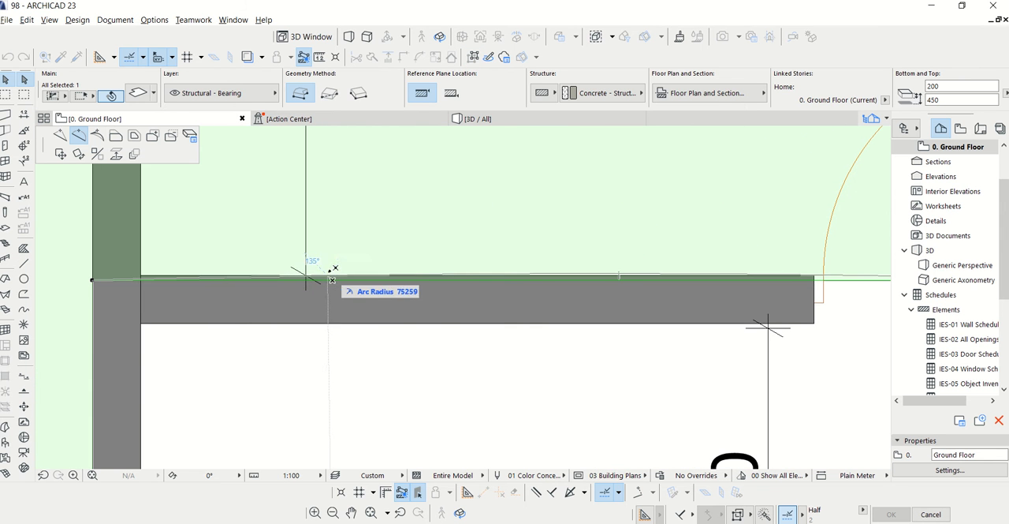
{"action": "left_click", "coordinate": [115, 136]}
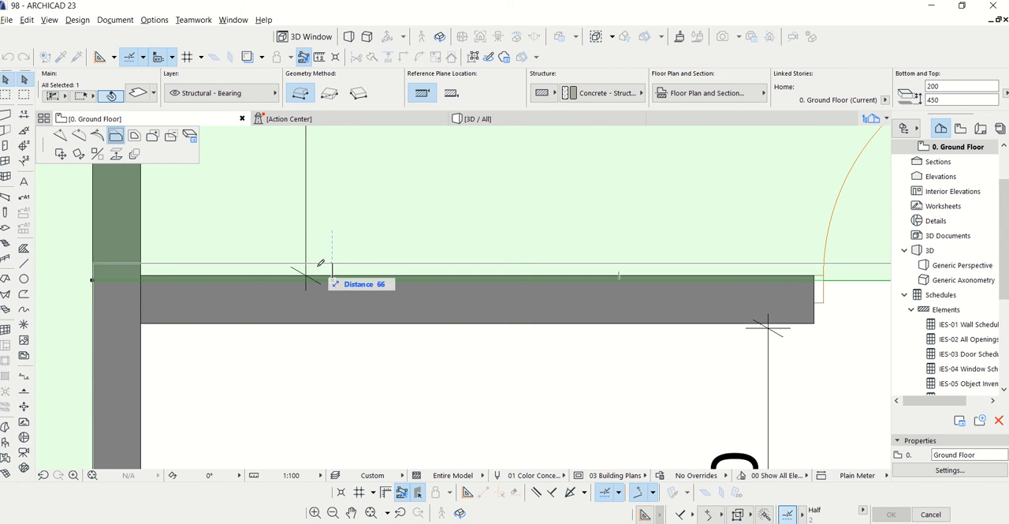
{"action": "left_click", "coordinate": [330, 276]}
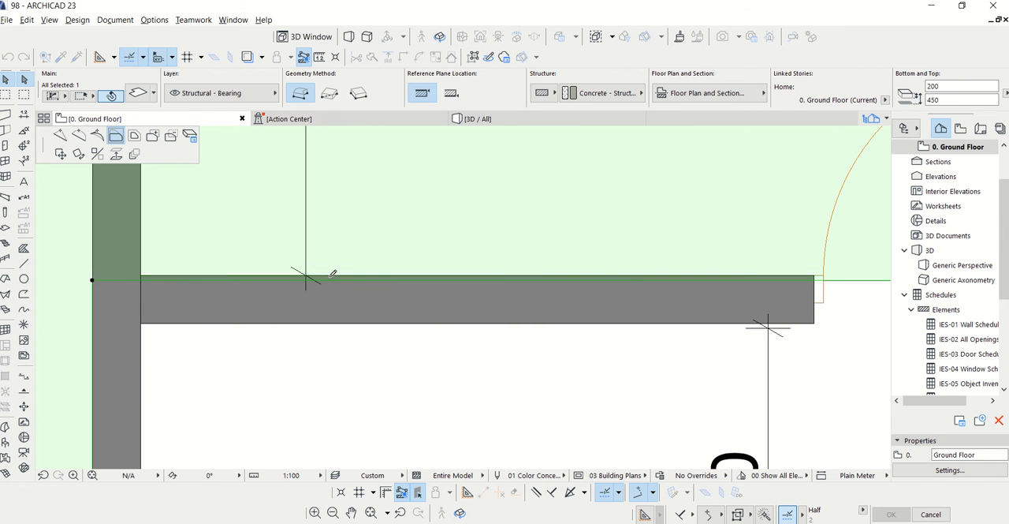
{"action": "key", "text": "Escape"}
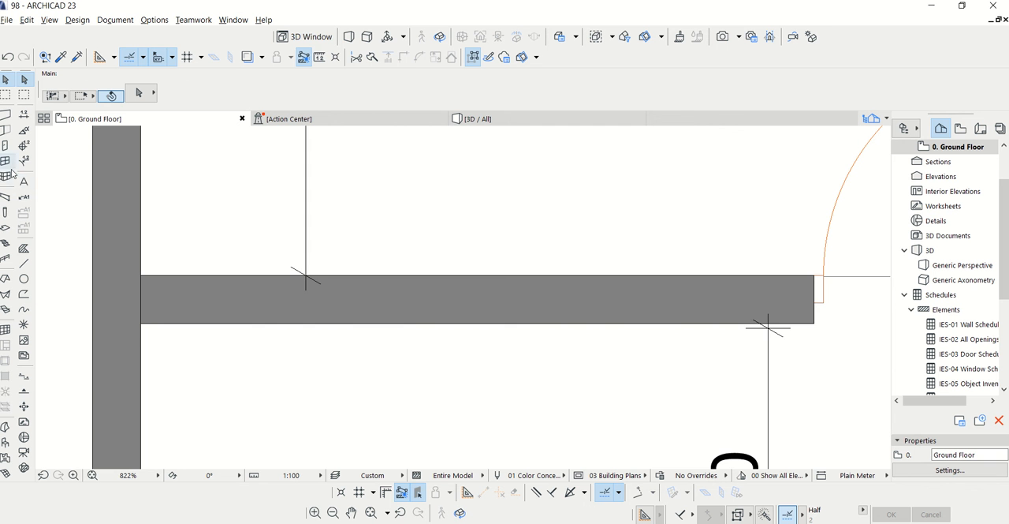
Place a 2000 by 1200 mm two-sash sliding window in the hall's south wall, between the bedroom wall and the entrance door
{"action": "left_click", "coordinate": [6, 161]}
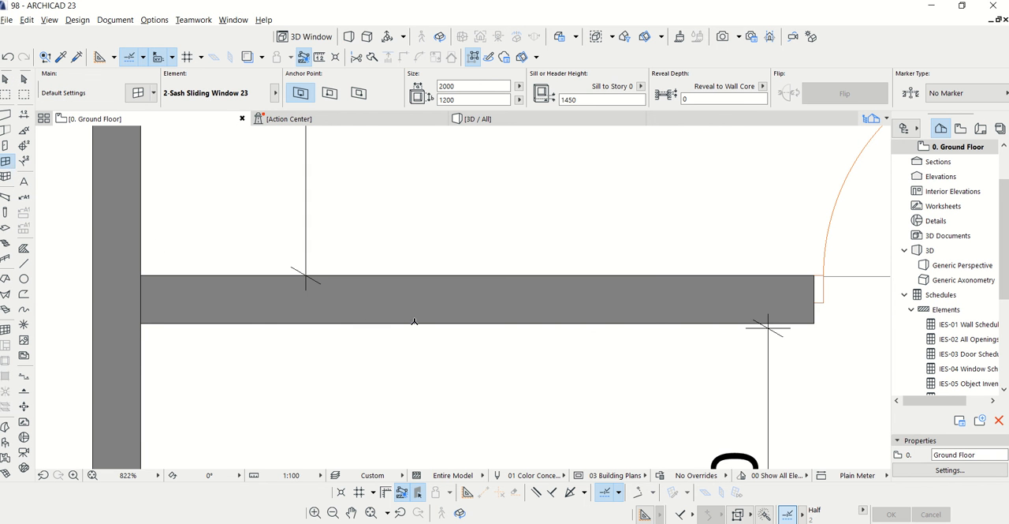
{"action": "left_click", "coordinate": [481, 286]}
{"action": "scroll", "coordinate": [481, 286], "scroll_direction": "down", "scroll_amount": 15}
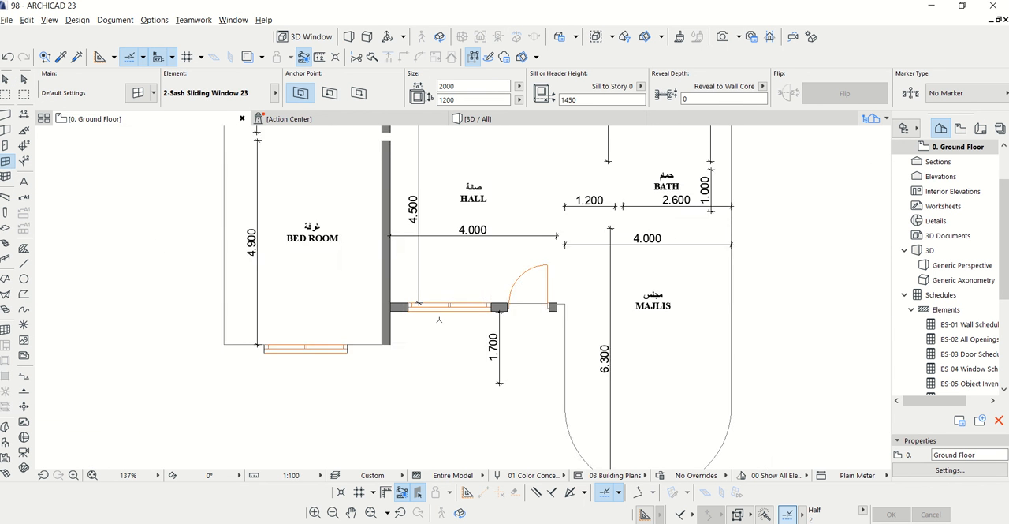
{"action": "scroll", "coordinate": [444, 323], "scroll_direction": "down", "scroll_amount": 6}
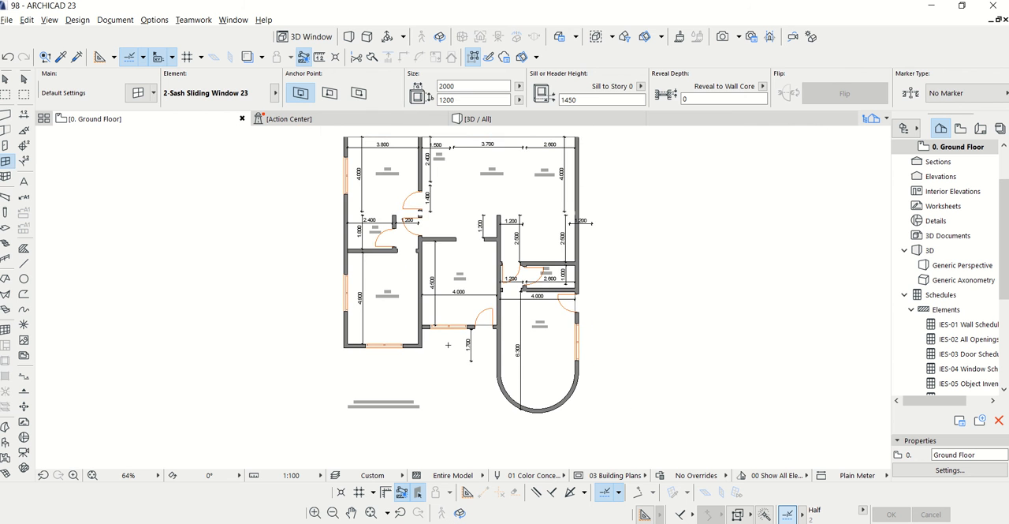
{"action": "key", "text": "Escape"}
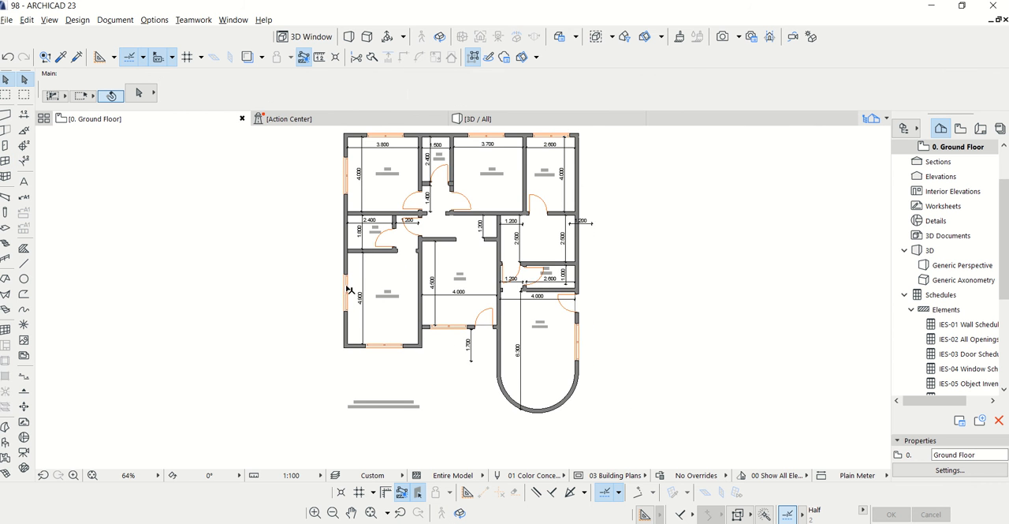
Open the default settings of the Window tool
{"action": "scroll", "coordinate": [390, 234], "scroll_direction": "up", "scroll_amount": 4}
{"action": "scroll", "coordinate": [697, 323], "scroll_direction": "up", "scroll_amount": 1}
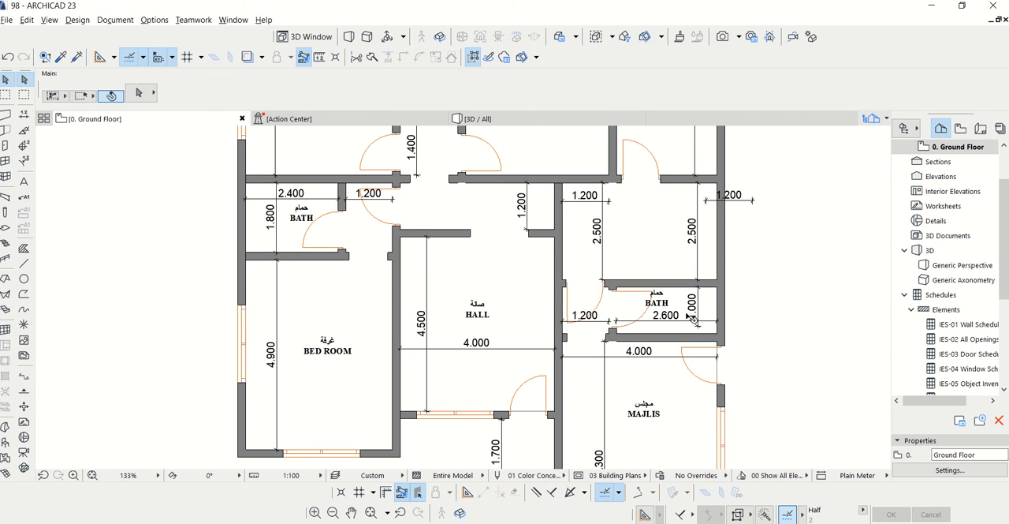
{"action": "scroll", "coordinate": [386, 361], "scroll_direction": "down", "scroll_amount": 2}
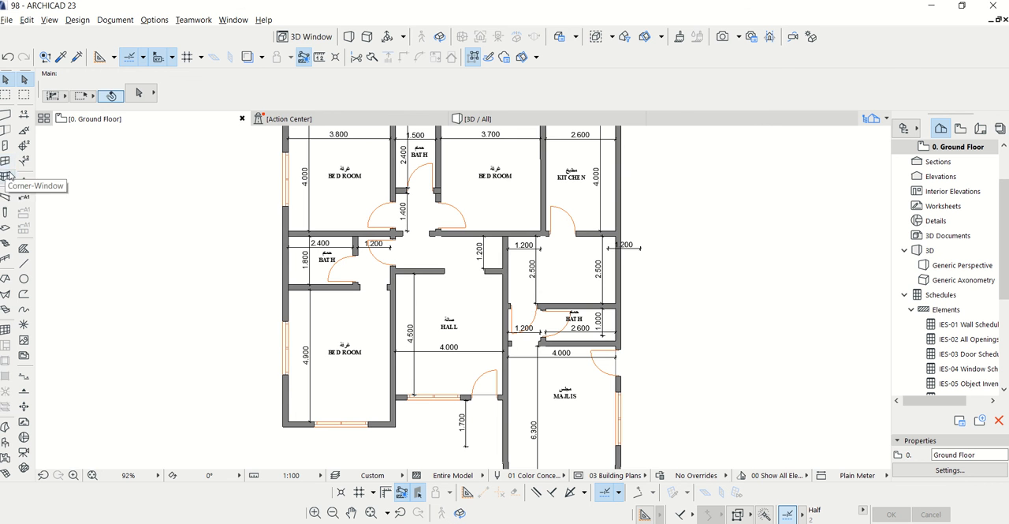
{"action": "left_click", "coordinate": [6, 162]}
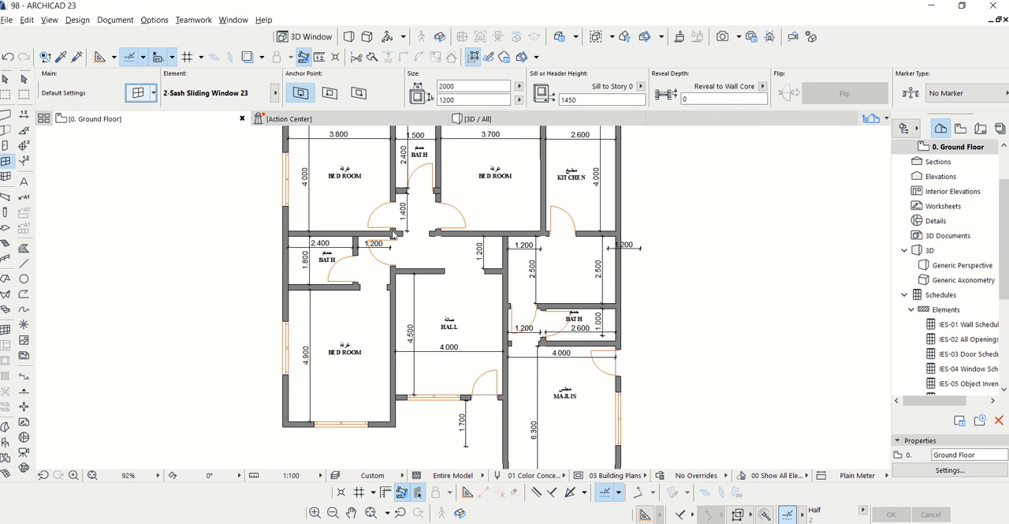
{"action": "key", "text": "ctrl+t"}
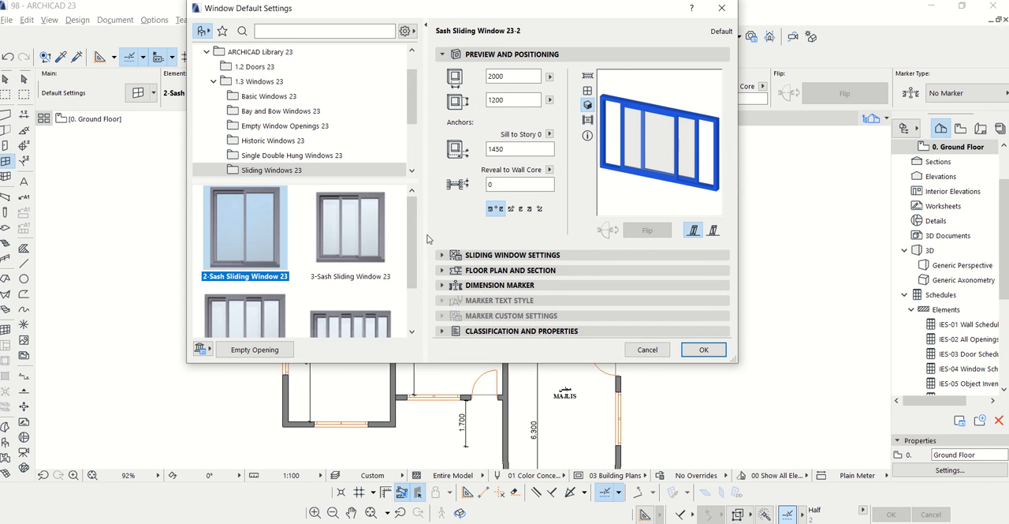
Try Vertical Multi-Sash Window 23 from the Basic Windows 23 library as the default window type
{"action": "scroll", "coordinate": [409, 256], "scroll_direction": "down", "scroll_amount": 2}
{"action": "left_click", "coordinate": [260, 98]}
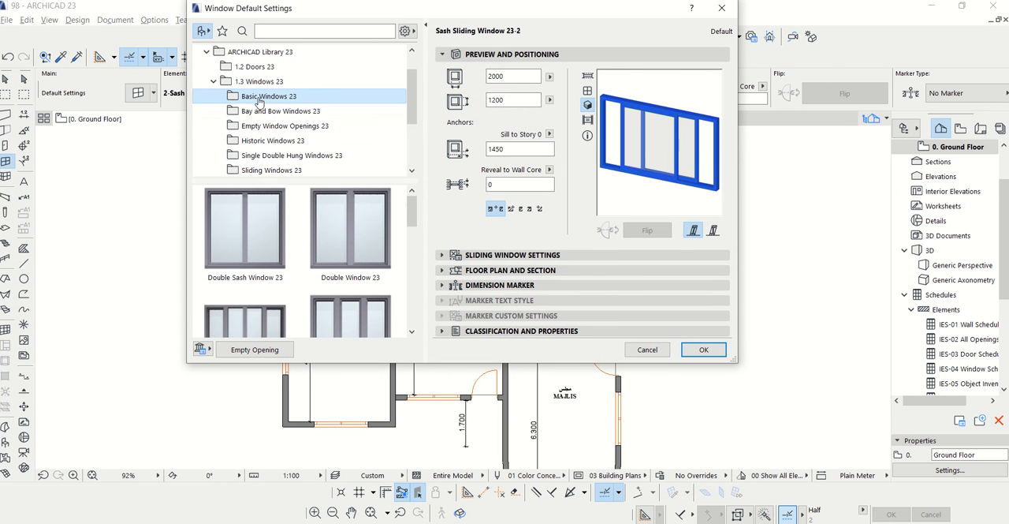
{"action": "left_click_drag", "start_coordinate": [411, 211], "coordinate": [410, 300]}
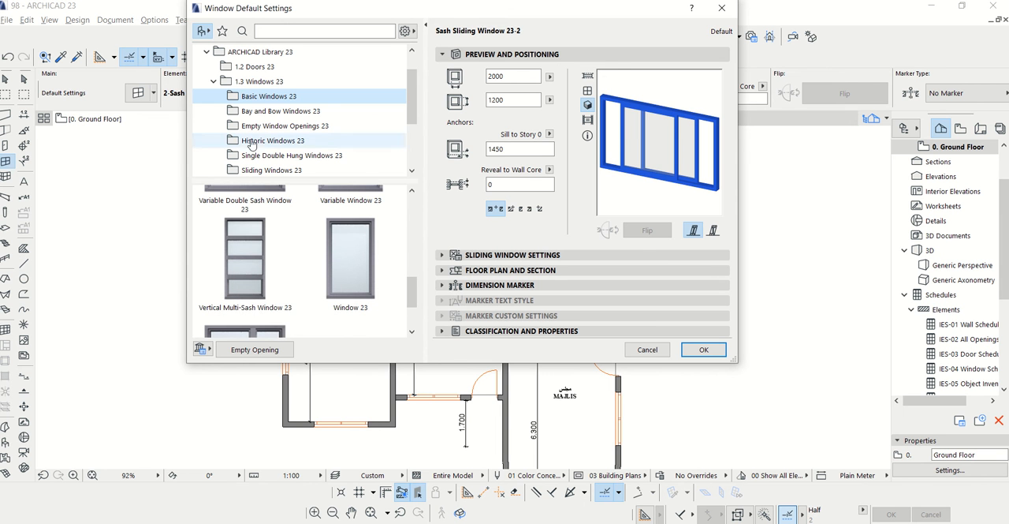
{"action": "left_click", "coordinate": [245, 260]}
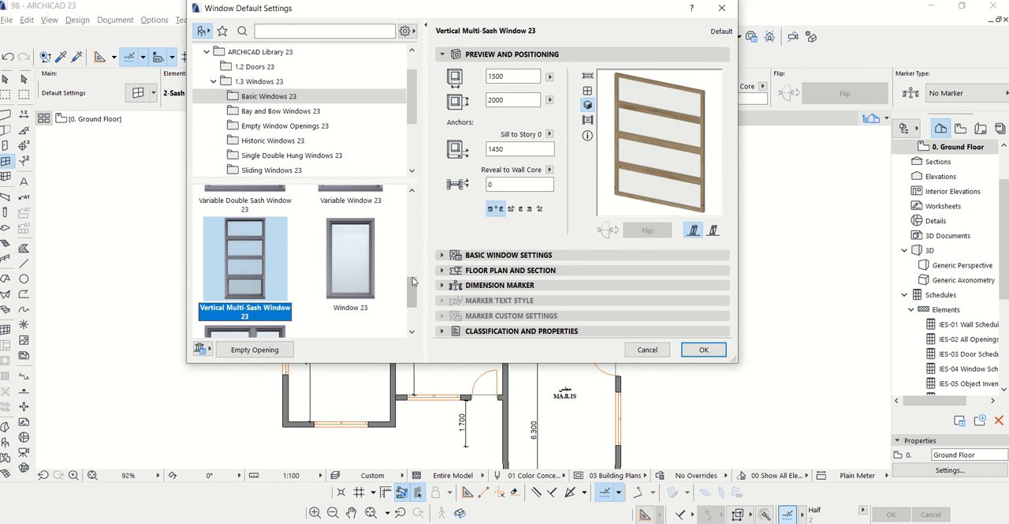
Choose Double-Hung Window 23 from the Single Double Hung Windows 23 library and open its sill height for editing
{"action": "scroll", "coordinate": [412, 282], "scroll_direction": "up", "scroll_amount": 3}
{"action": "left_click", "coordinate": [261, 112]}
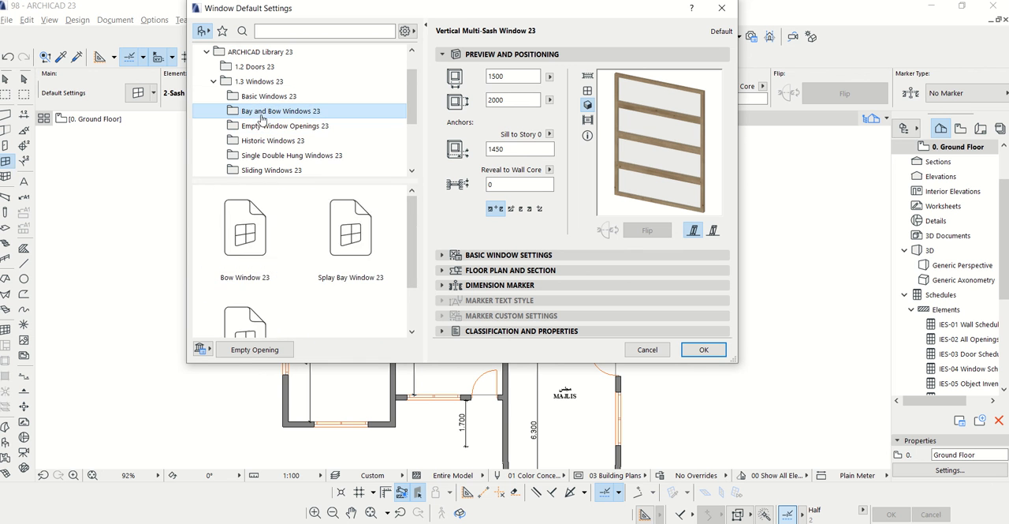
{"action": "left_click", "coordinate": [268, 126]}
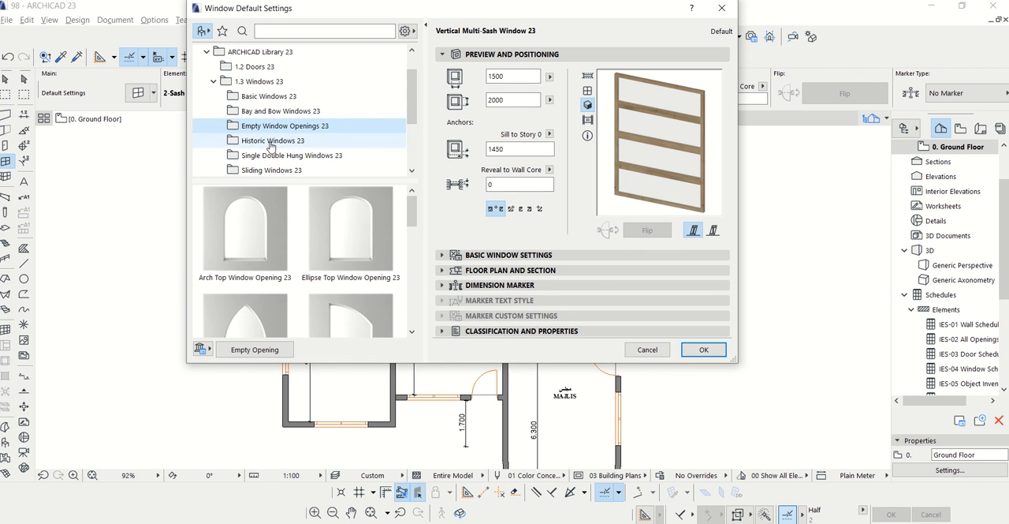
{"action": "left_click", "coordinate": [273, 142]}
{"action": "left_click", "coordinate": [292, 155]}
{"action": "scroll", "coordinate": [412, 243], "scroll_direction": "down", "scroll_amount": 2}
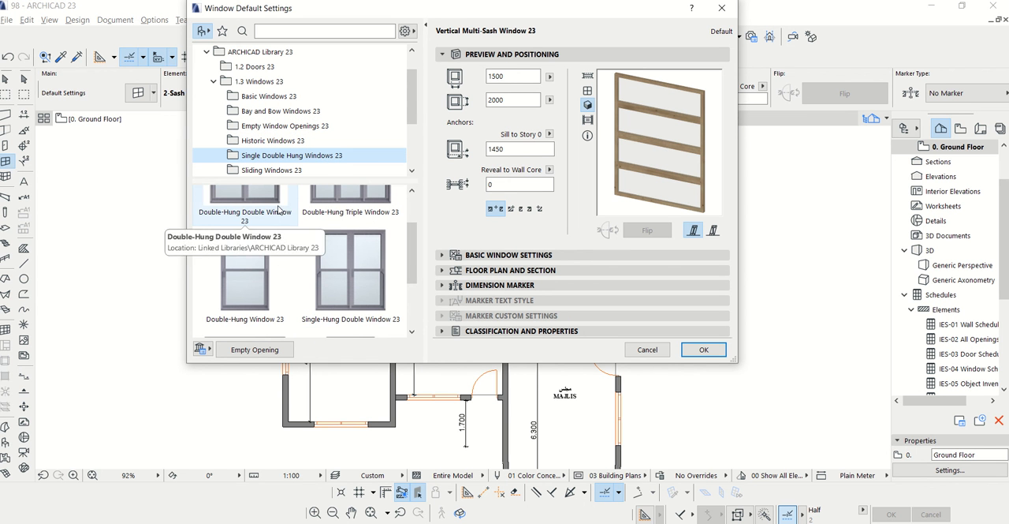
{"action": "left_click", "coordinate": [236, 264]}
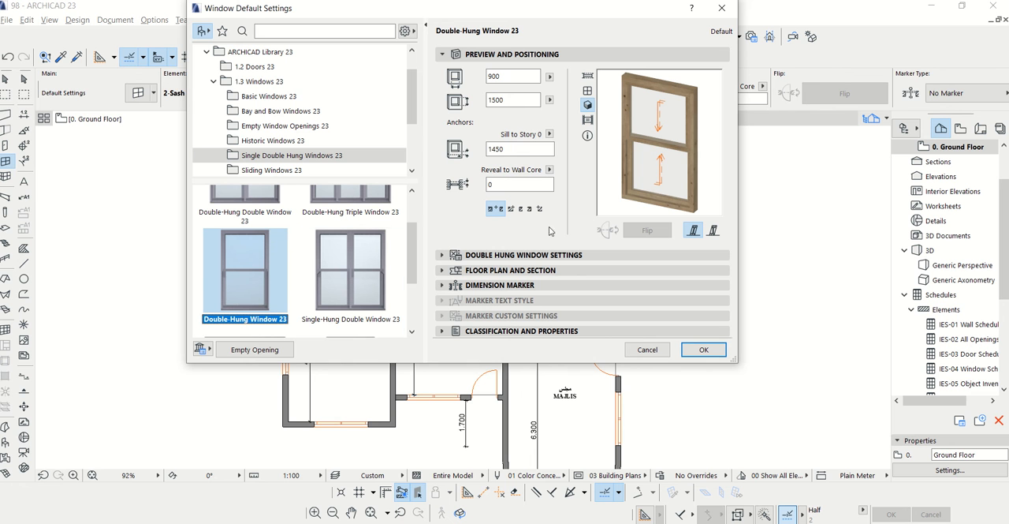
{"action": "double_click", "coordinate": [489, 149]}
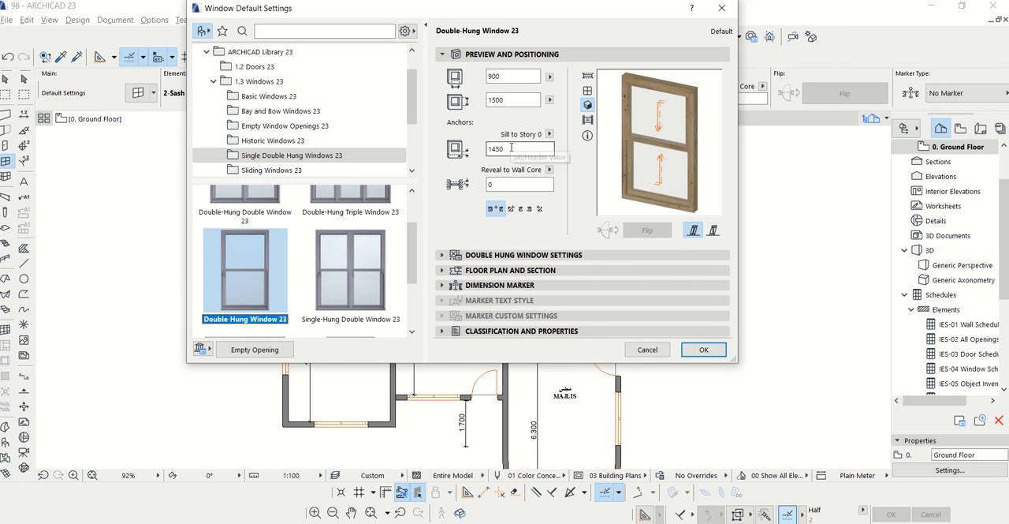
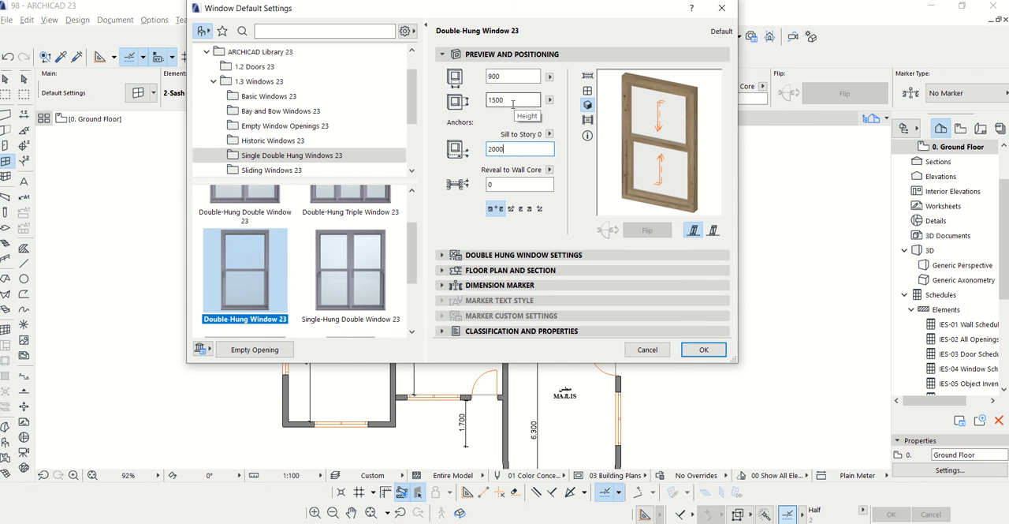
Set the window size to 600 by 600 mm with a 2000 mm sill height, and its 3D detail level to Full
{"action": "left_click", "coordinate": [512, 101]}
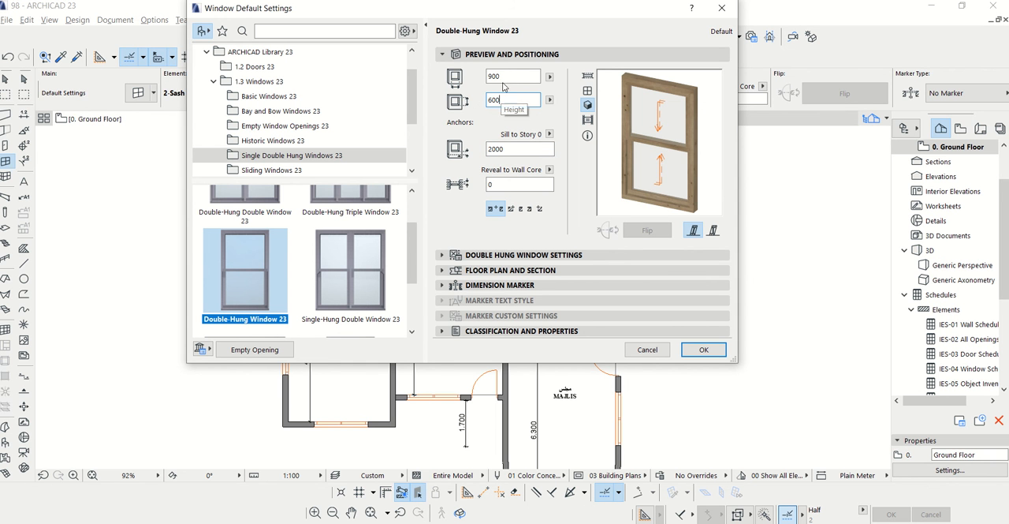
{"action": "double_click", "coordinate": [495, 77]}
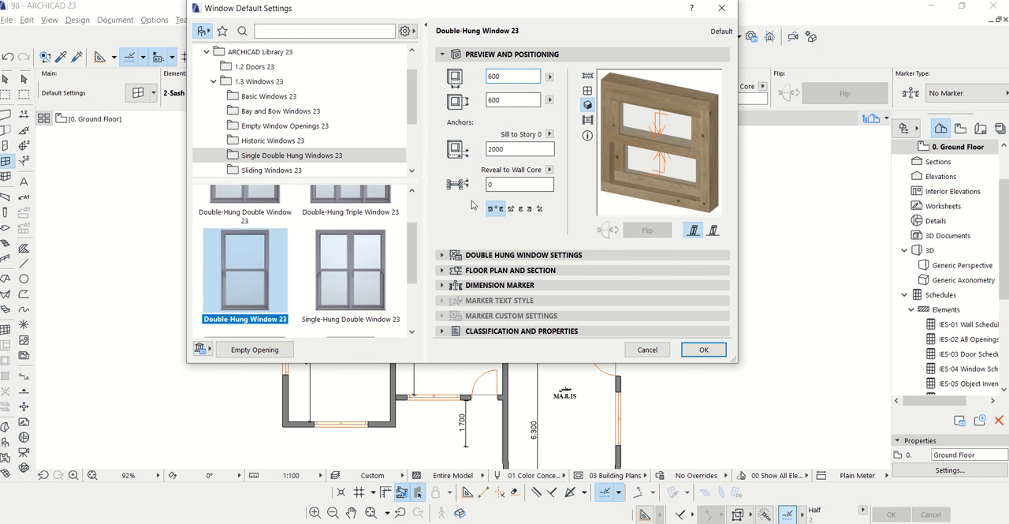
{"action": "left_click", "coordinate": [442, 255]}
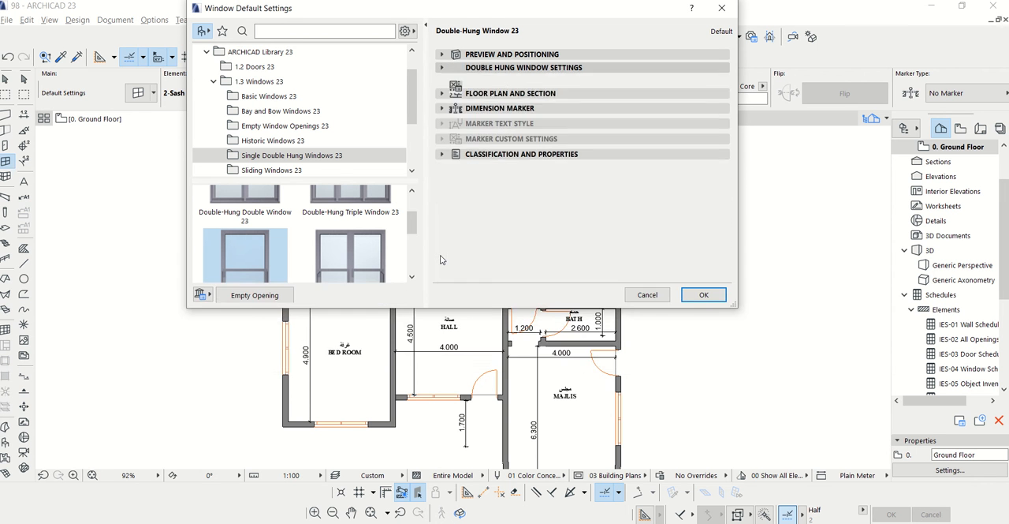
{"action": "left_click", "coordinate": [574, 249]}
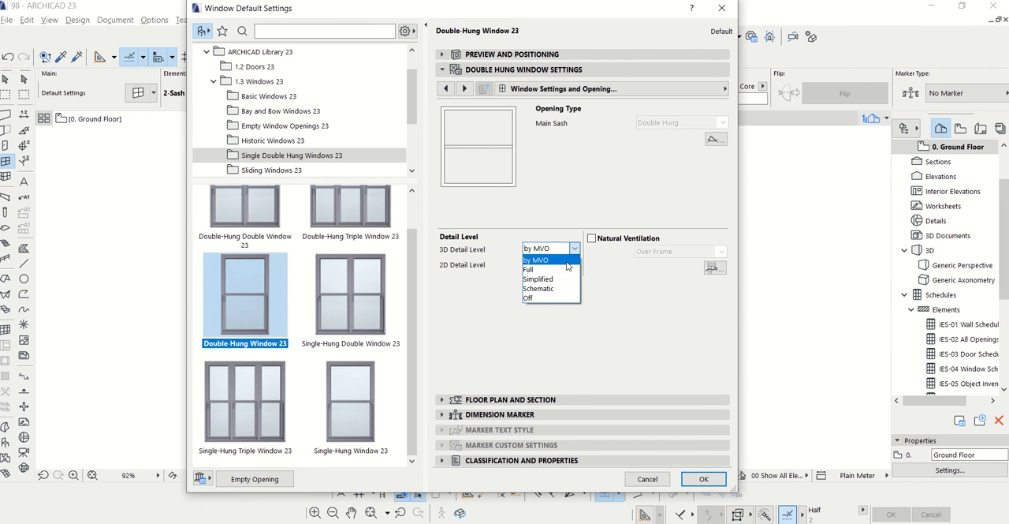
{"action": "left_click", "coordinate": [548, 248]}
Override the Model View Options for the window's 3D projections and turn off its opening line
{"action": "left_click", "coordinate": [466, 89]}
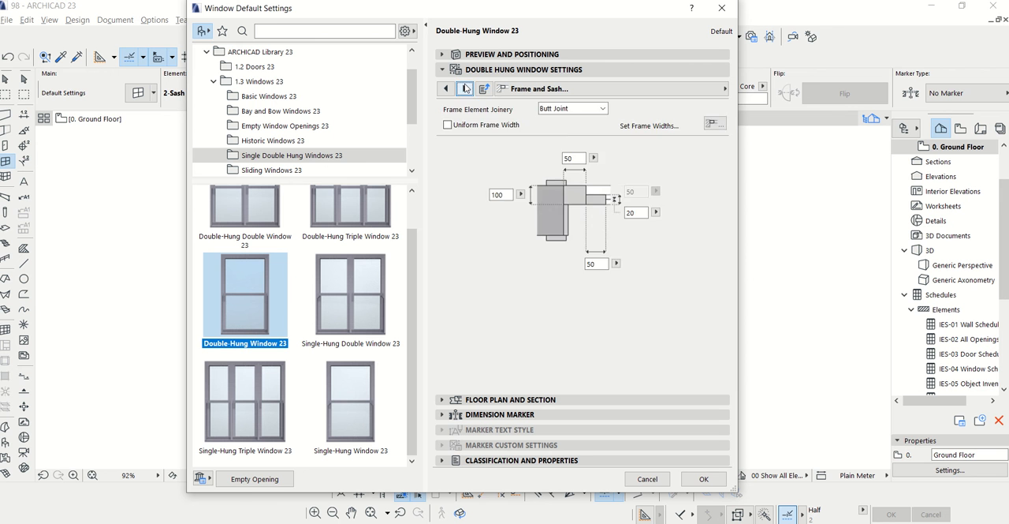
{"action": "left_click", "coordinate": [466, 88]}
{"action": "left_click", "coordinate": [465, 88]}
{"action": "left_click", "coordinate": [464, 88]}
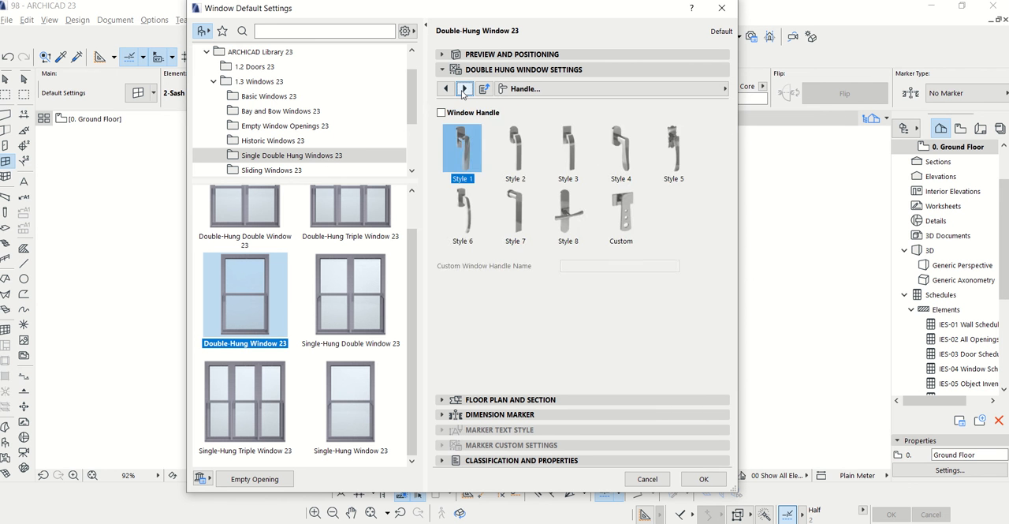
{"action": "left_click", "coordinate": [465, 88]}
{"action": "left_click", "coordinate": [464, 88]}
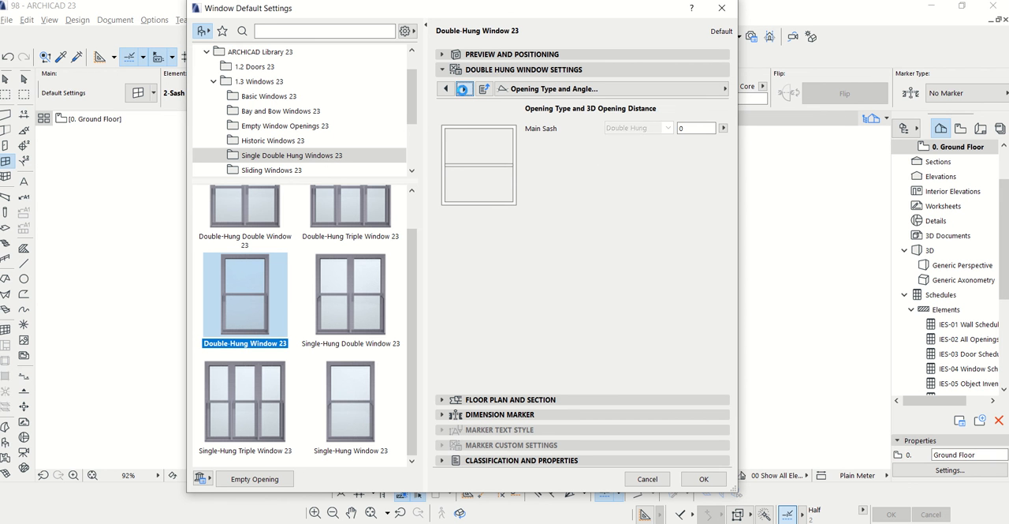
{"action": "left_click", "coordinate": [464, 89]}
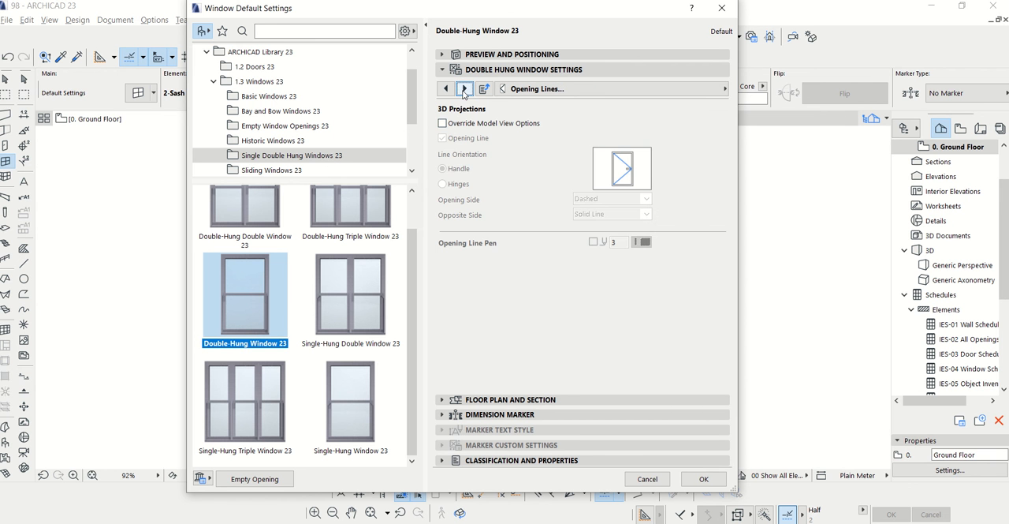
{"action": "left_click", "coordinate": [445, 125]}
{"action": "left_click", "coordinate": [447, 138]}
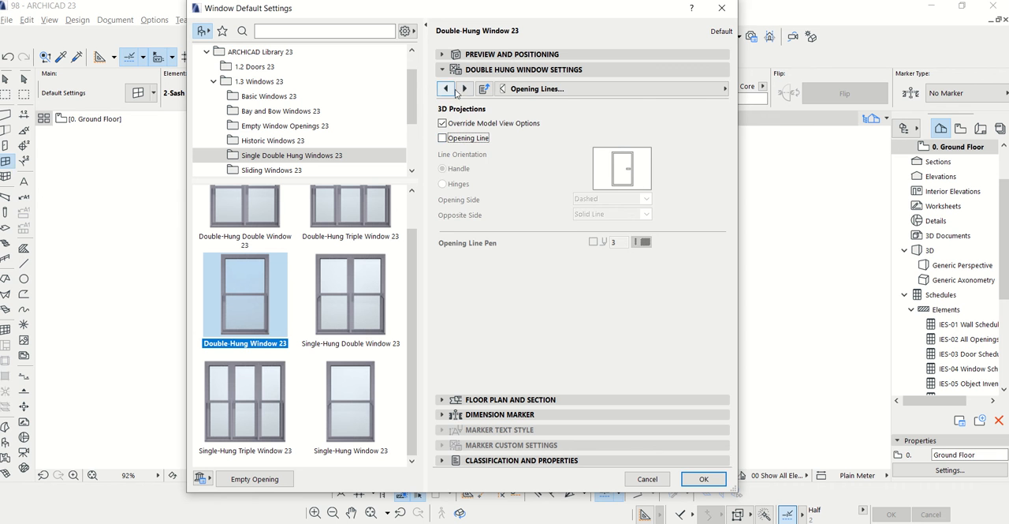
Set the main sash's 3D opening distance to 100 mm and preview the window
{"action": "left_click", "coordinate": [464, 88]}
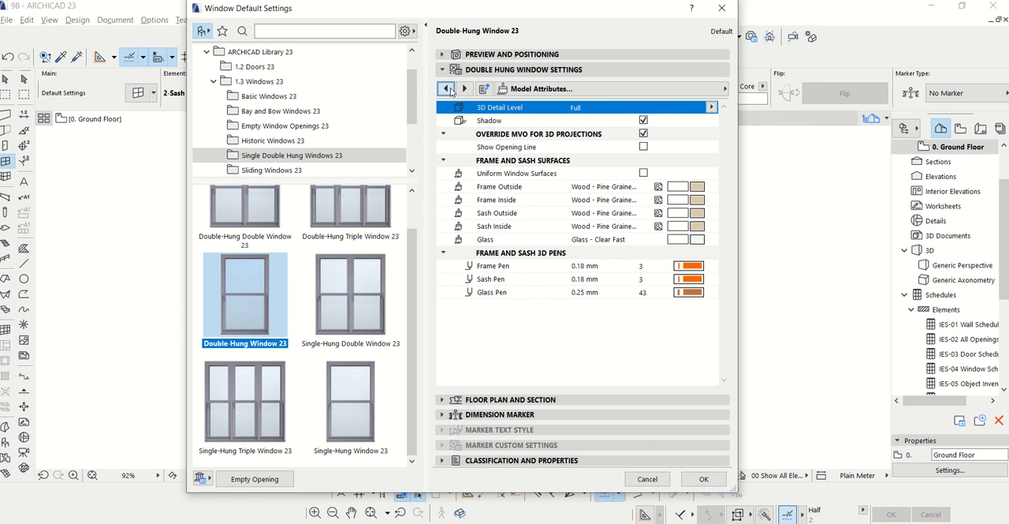
{"action": "left_click", "coordinate": [446, 89]}
{"action": "left_click", "coordinate": [446, 88]}
{"action": "left_click", "coordinate": [691, 128]}
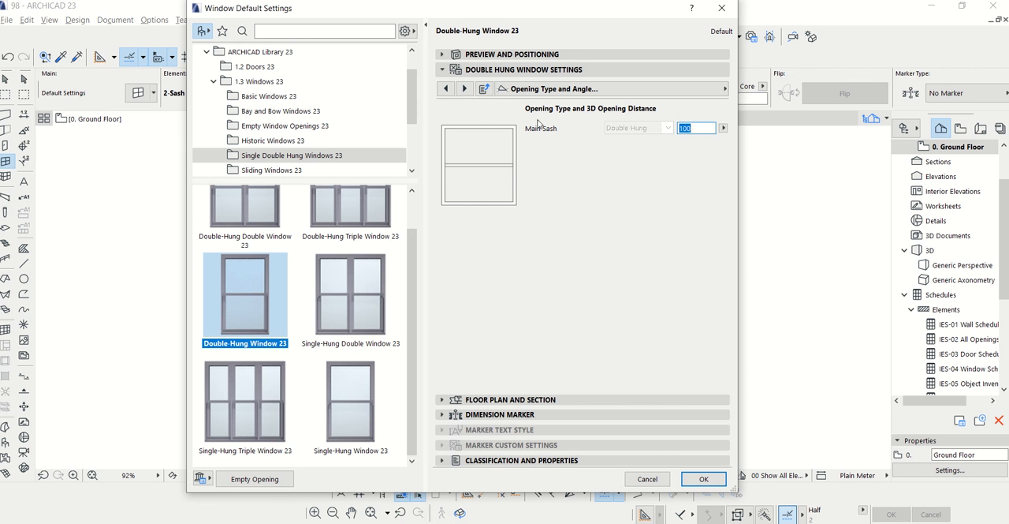
{"action": "left_click", "coordinate": [444, 55]}
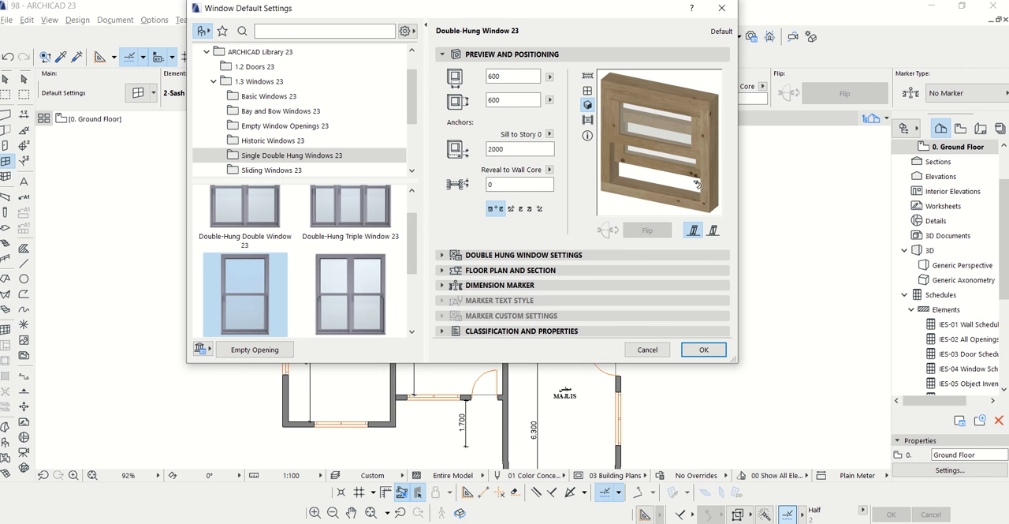
Assign Paint - Royal Blue to the outside and inside surfaces of the window's frame and sash, and accept the default settings
{"action": "left_click", "coordinate": [457, 254]}
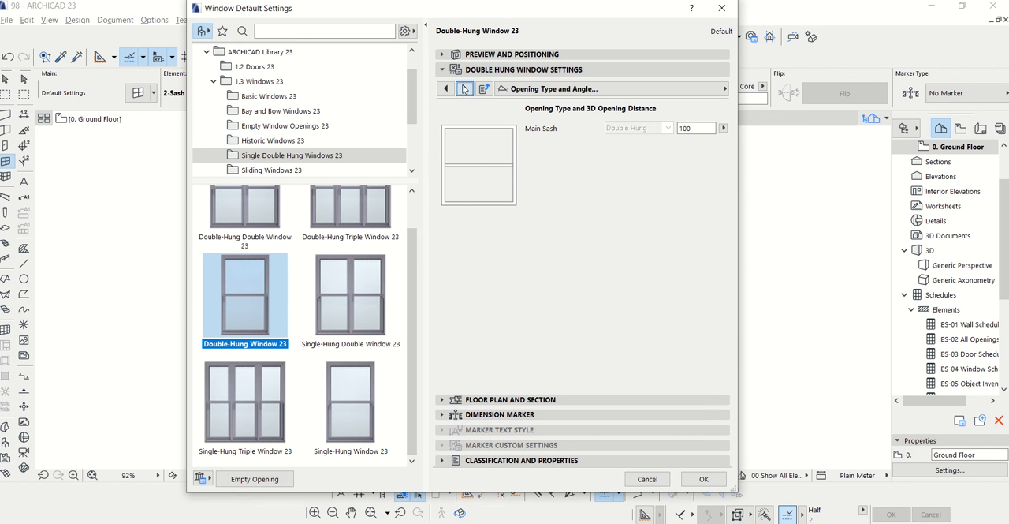
{"action": "left_click", "coordinate": [464, 88]}
{"action": "left_click", "coordinate": [464, 88]}
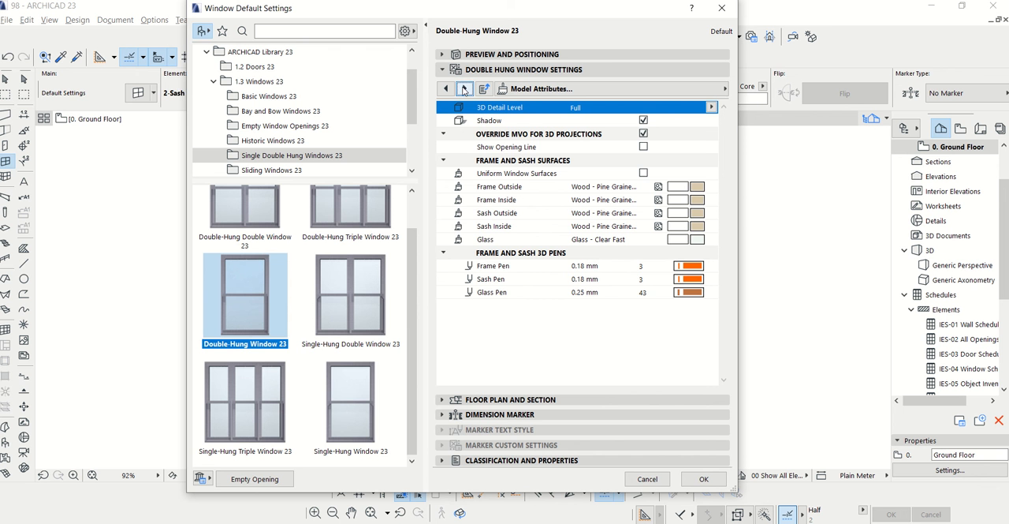
{"action": "left_click", "coordinate": [693, 187]}
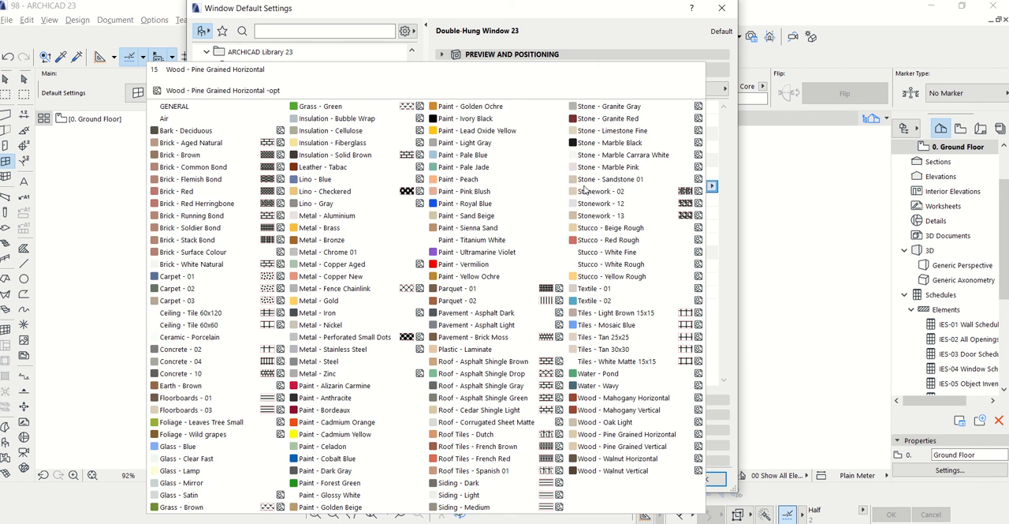
{"action": "left_click", "coordinate": [451, 203]}
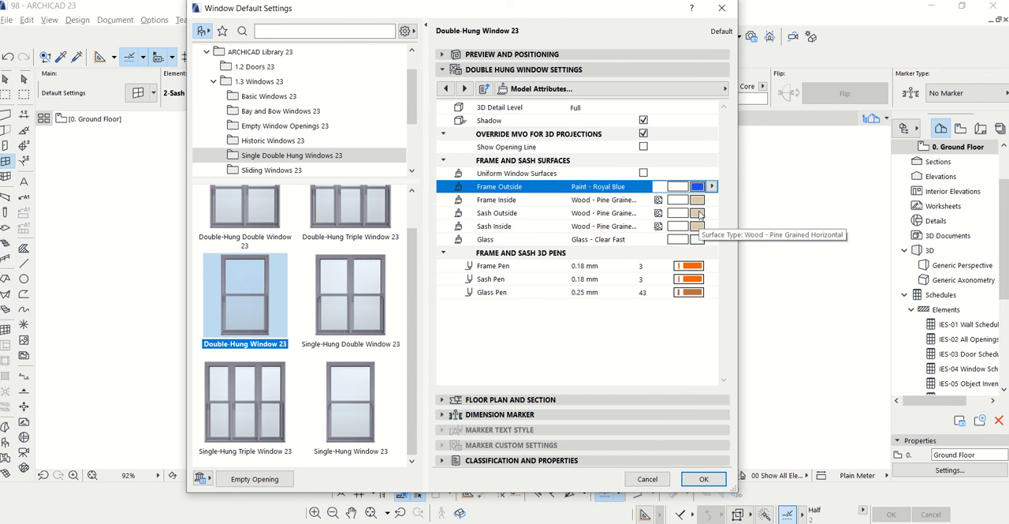
{"action": "left_click", "coordinate": [696, 201]}
{"action": "left_click", "coordinate": [465, 203]}
{"action": "left_click", "coordinate": [696, 213]}
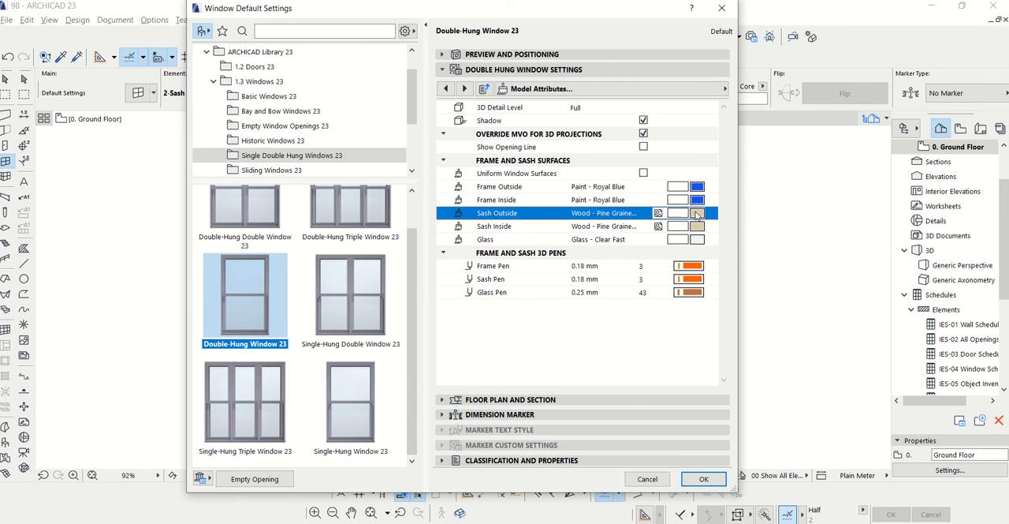
{"action": "left_click", "coordinate": [466, 204]}
{"action": "left_click", "coordinate": [696, 227]}
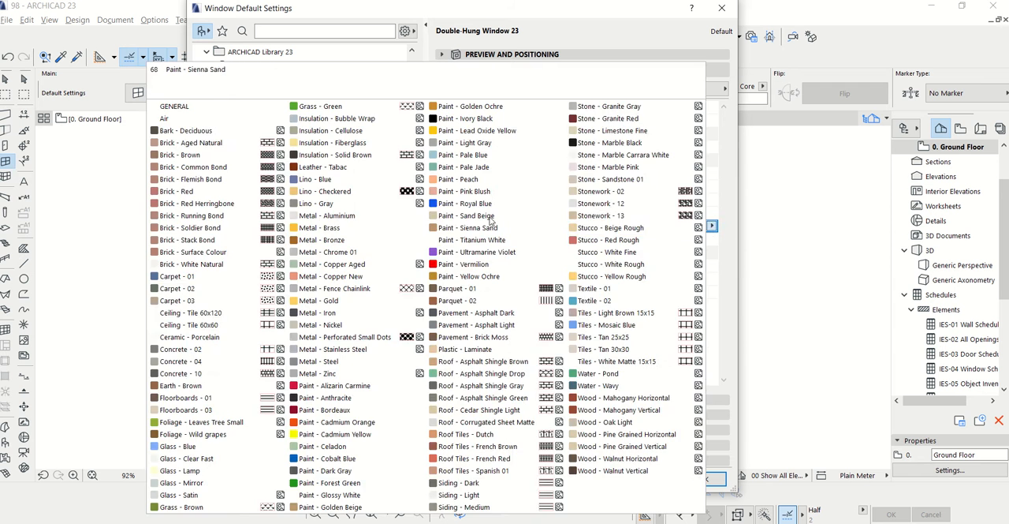
{"action": "left_click", "coordinate": [473, 204]}
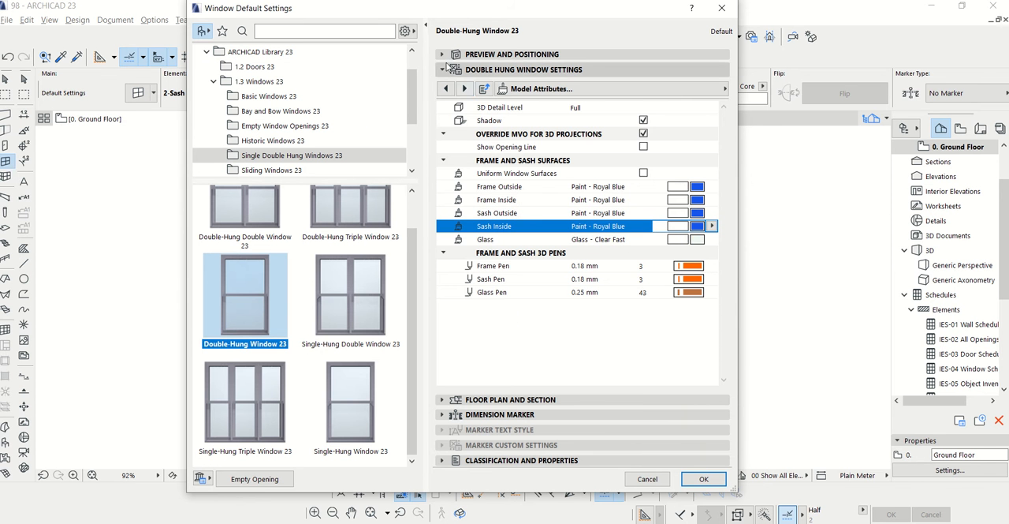
{"action": "left_click", "coordinate": [443, 54]}
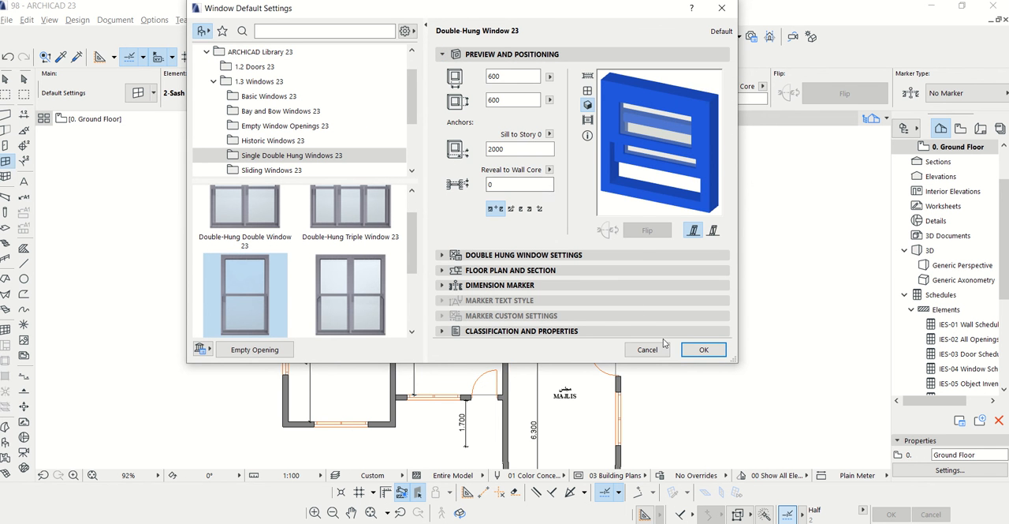
{"action": "left_click", "coordinate": [701, 350]}
Place a 600 by 600 mm double-hung window in the outer wall of each of the east, north and west bathrooms
{"action": "scroll", "coordinate": [620, 324], "scroll_direction": "up", "scroll_amount": 4}
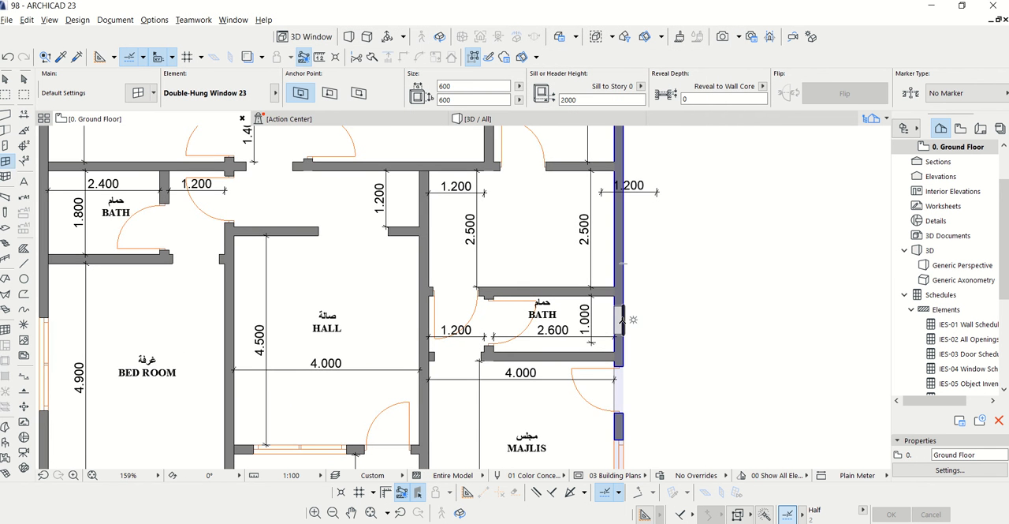
{"action": "scroll", "coordinate": [621, 324], "scroll_direction": "up", "scroll_amount": 2}
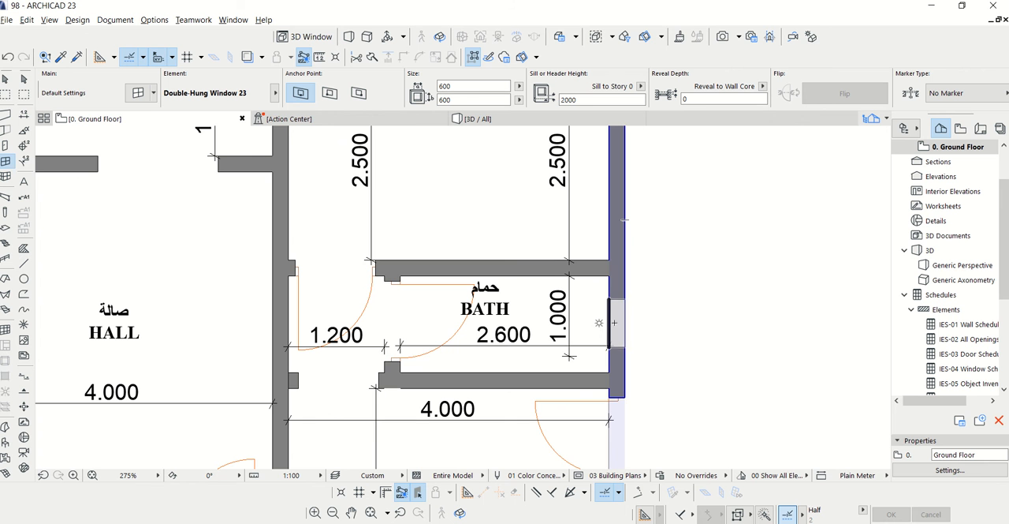
{"action": "scroll", "coordinate": [631, 287], "scroll_direction": "down", "scroll_amount": 7}
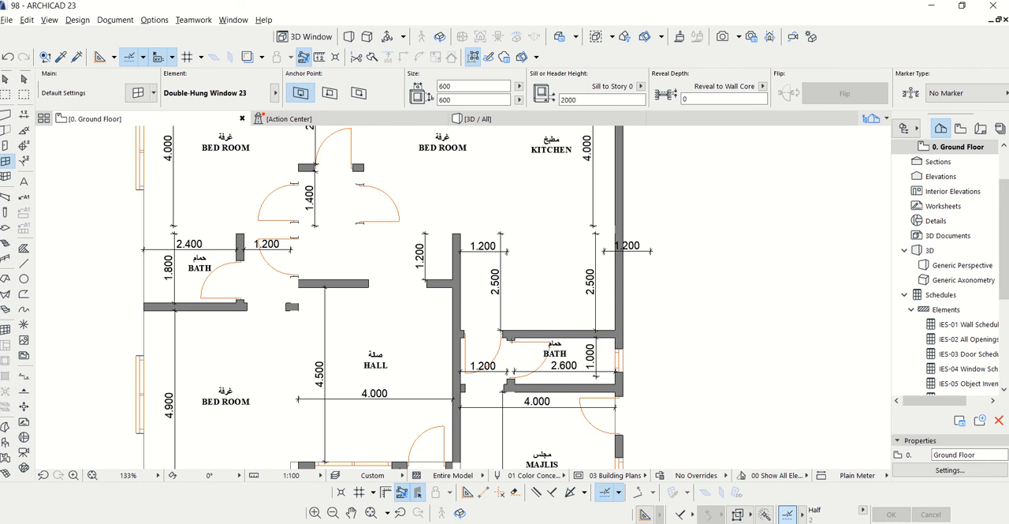
{"action": "scroll", "coordinate": [419, 210], "scroll_direction": "up", "scroll_amount": 6}
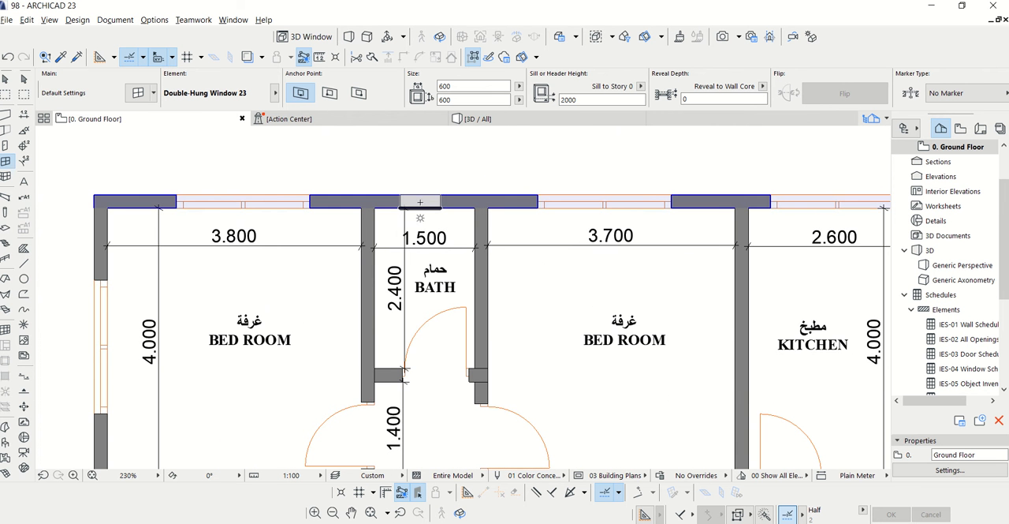
{"action": "scroll", "coordinate": [422, 205], "scroll_direction": "down", "scroll_amount": 5}
{"action": "scroll", "coordinate": [315, 341], "scroll_direction": "up", "scroll_amount": 5}
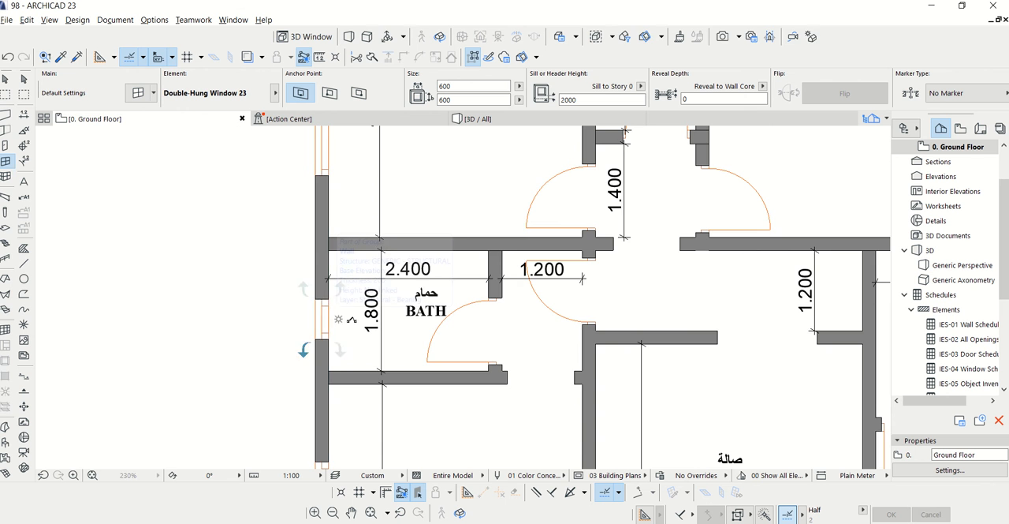
{"action": "scroll", "coordinate": [388, 295], "scroll_direction": "down", "scroll_amount": 4}
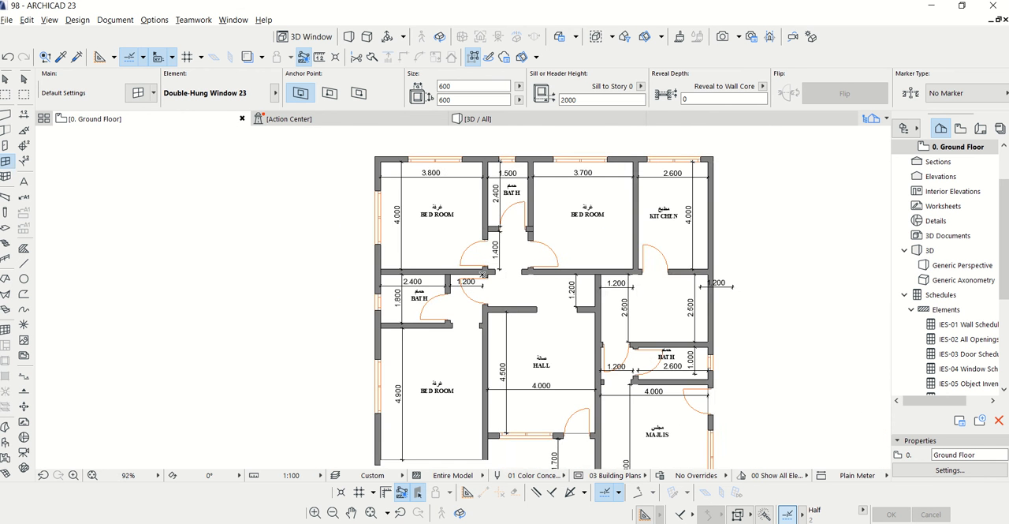
Stretch the east bathroom's vertical dimension by 200 mm so it ends at the inner face of the room's south wall
{"action": "scroll", "coordinate": [768, 465], "scroll_direction": "up", "scroll_amount": 4}
{"action": "key", "text": "Escape"}
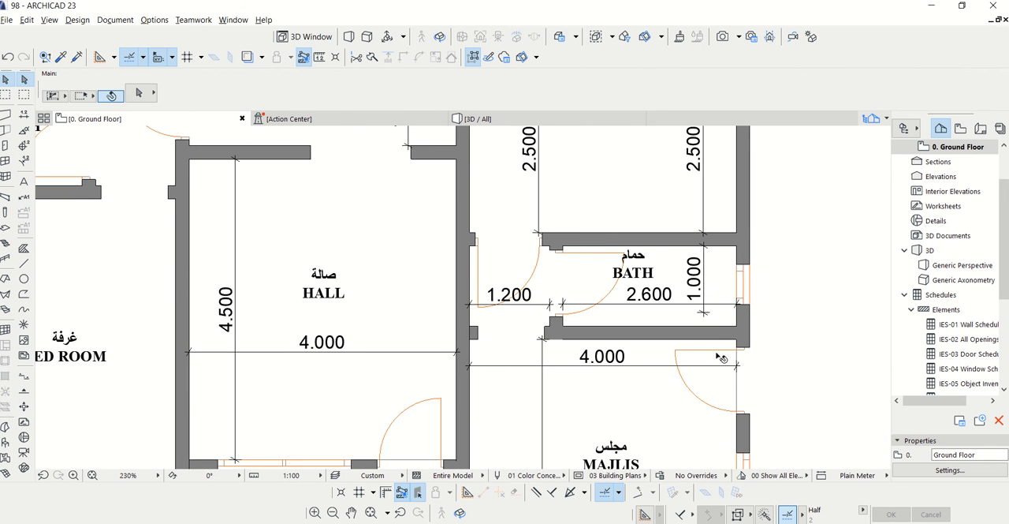
{"action": "left_click", "coordinate": [704, 313]}
{"action": "left_click", "coordinate": [704, 313]}
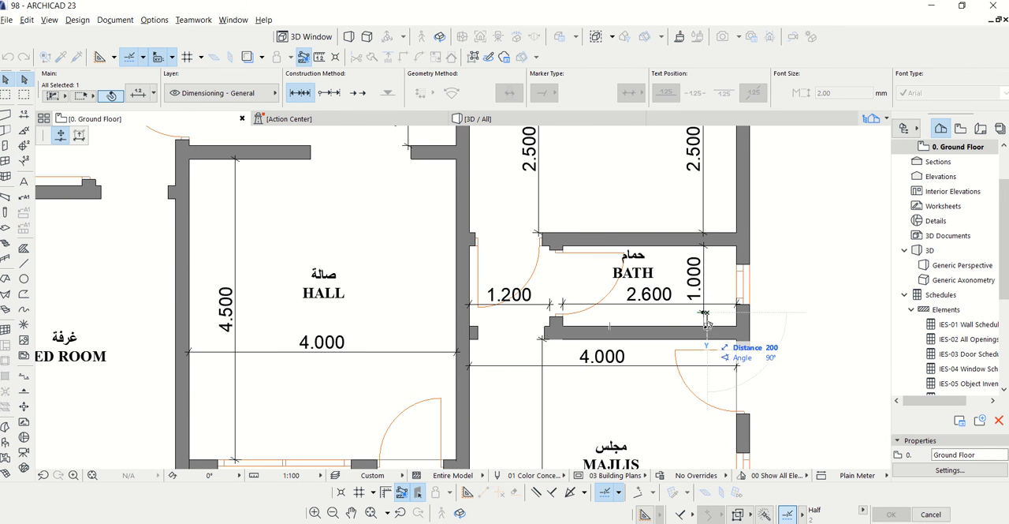
{"action": "left_click", "coordinate": [704, 325]}
{"action": "scroll", "coordinate": [734, 402], "scroll_direction": "down", "scroll_amount": 4}
{"action": "key", "text": "Escape"}
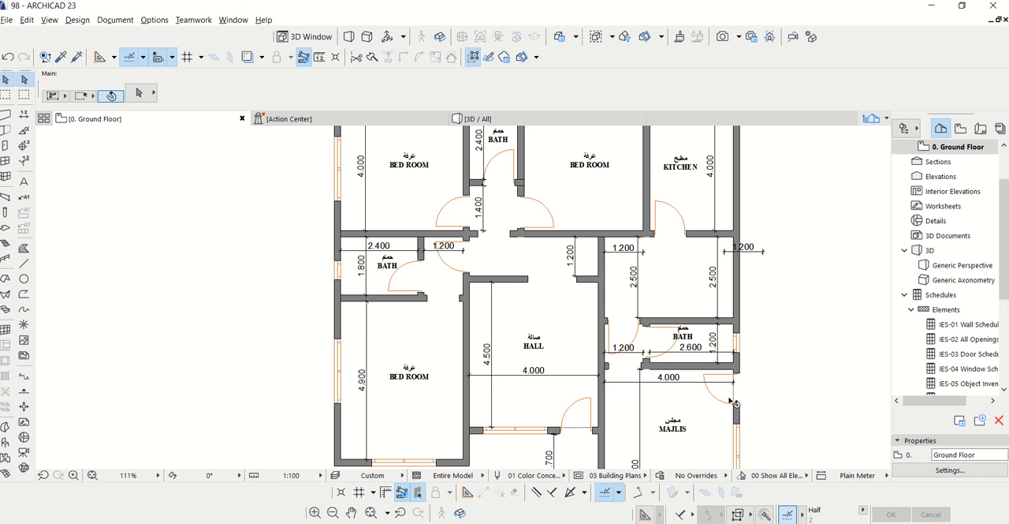
{"action": "scroll", "coordinate": [736, 351], "scroll_direction": "up", "scroll_amount": 4}
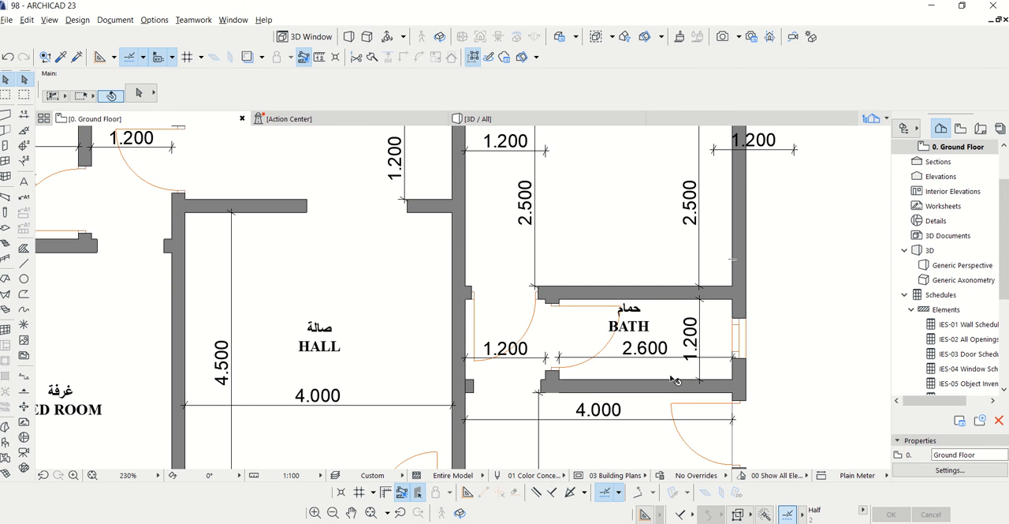
{"action": "scroll", "coordinate": [778, 274], "scroll_direction": "down", "scroll_amount": 2}
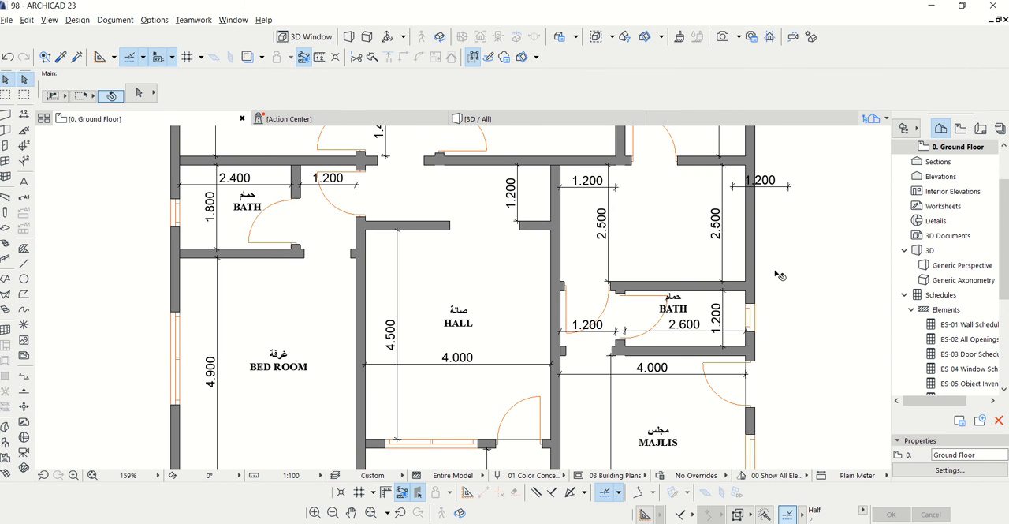
{"action": "scroll", "coordinate": [664, 351], "scroll_direction": "down", "scroll_amount": 4}
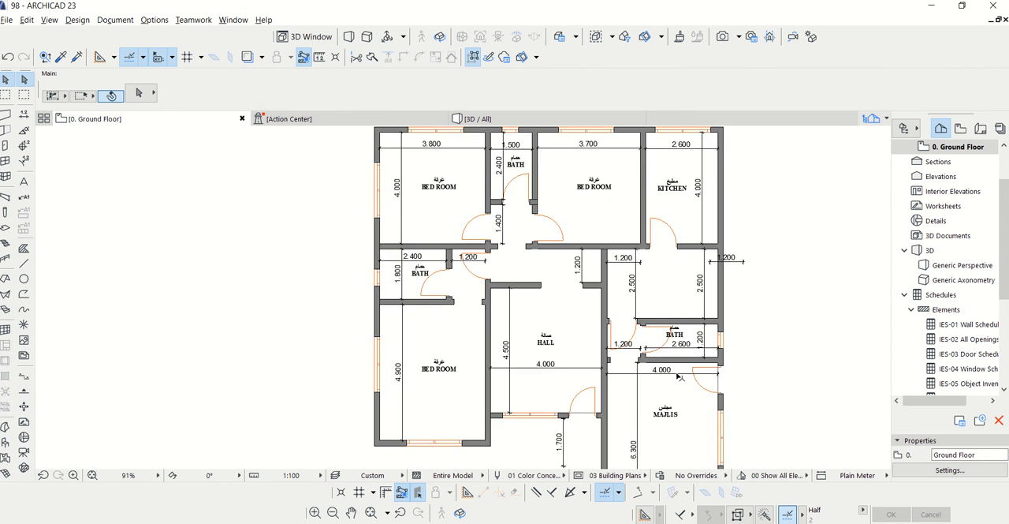
{"action": "scroll", "coordinate": [534, 187], "scroll_direction": "up", "scroll_amount": 3}
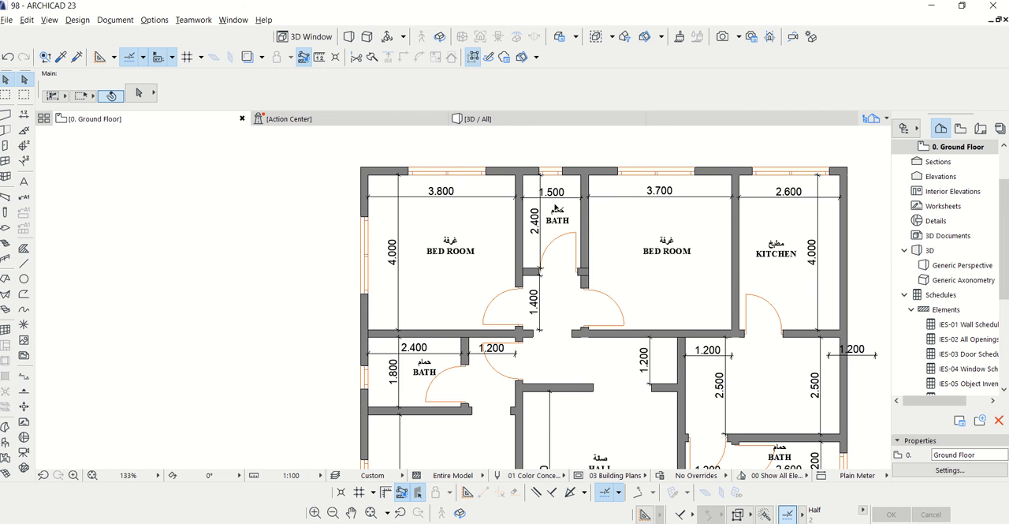
{"action": "scroll", "coordinate": [557, 208], "scroll_direction": "up", "scroll_amount": 4}
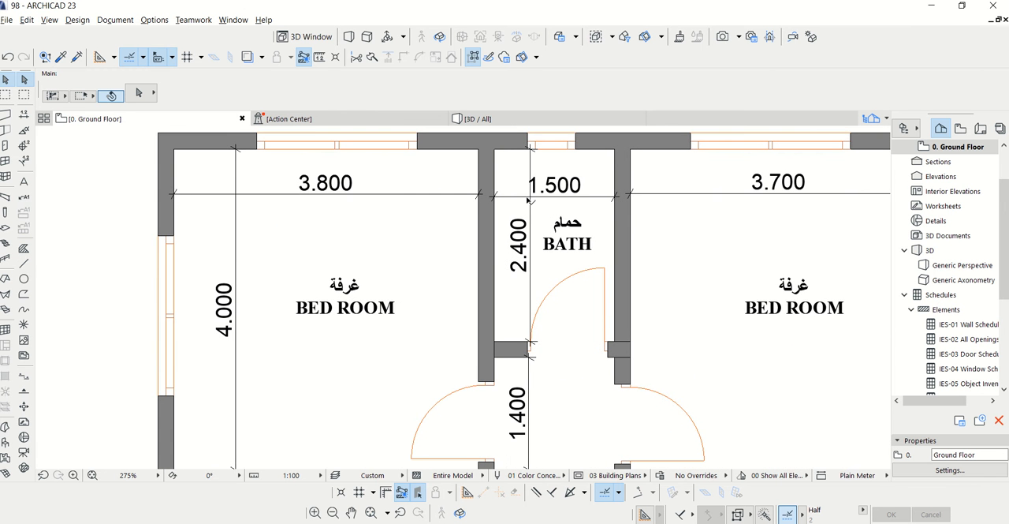
{"action": "scroll", "coordinate": [574, 193], "scroll_direction": "down", "scroll_amount": 6}
{"action": "scroll", "coordinate": [584, 191], "scroll_direction": "up", "scroll_amount": 6}
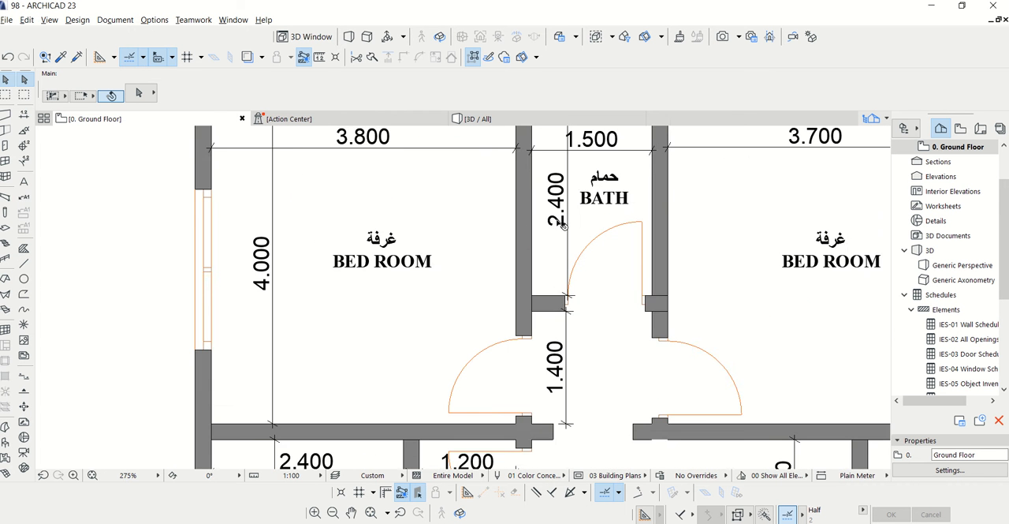
Examine the bathroom windows, doors and dimensions on the ground floor plan, then view the whole plan
{"action": "scroll", "coordinate": [585, 189], "scroll_direction": "down", "scroll_amount": 1}
{"action": "scroll", "coordinate": [588, 180], "scroll_direction": "down", "scroll_amount": 4}
{"action": "scroll", "coordinate": [504, 297], "scroll_direction": "up", "scroll_amount": 5}
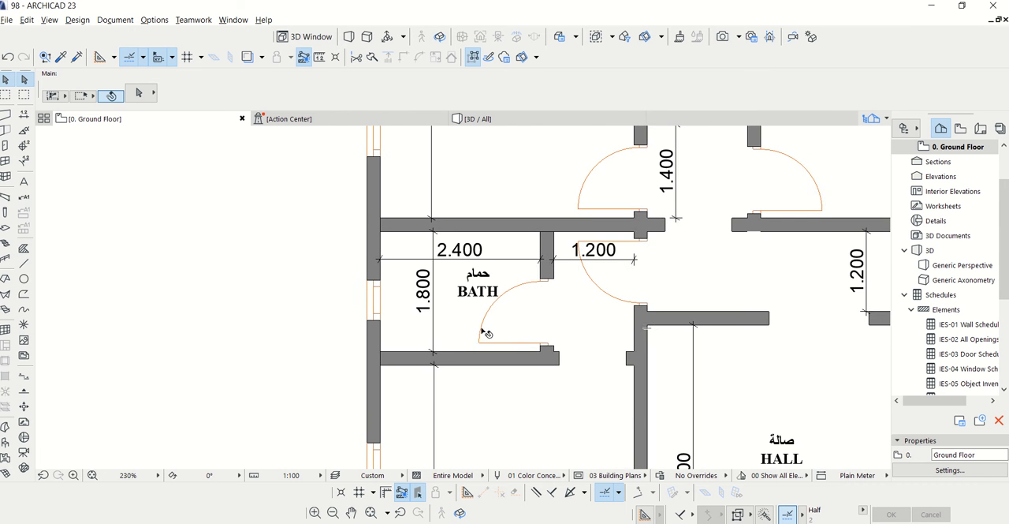
{"action": "scroll", "coordinate": [519, 291], "scroll_direction": "down", "scroll_amount": 2}
{"action": "scroll", "coordinate": [533, 227], "scroll_direction": "down", "scroll_amount": 3}
{"action": "scroll", "coordinate": [516, 254], "scroll_direction": "up", "scroll_amount": 4}
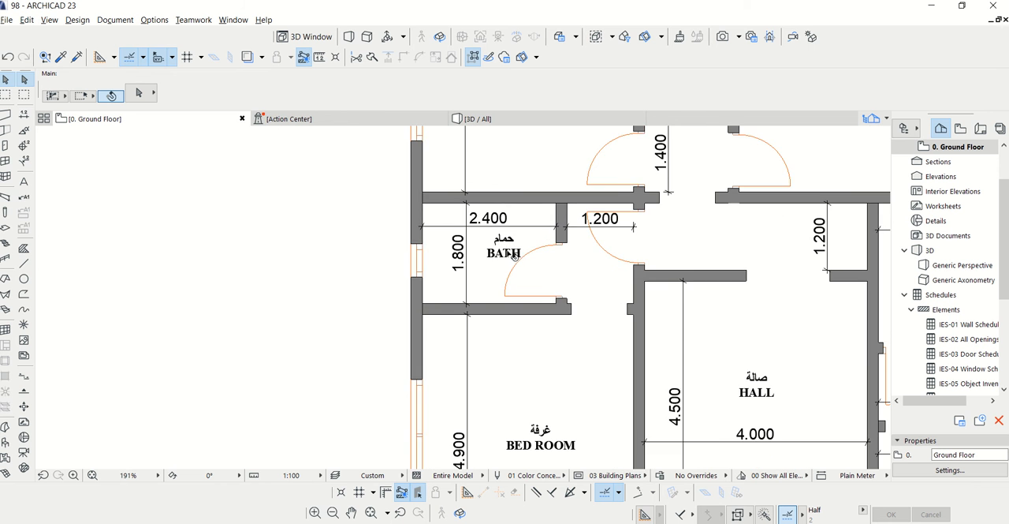
{"action": "scroll", "coordinate": [467, 268], "scroll_direction": "up", "scroll_amount": 2}
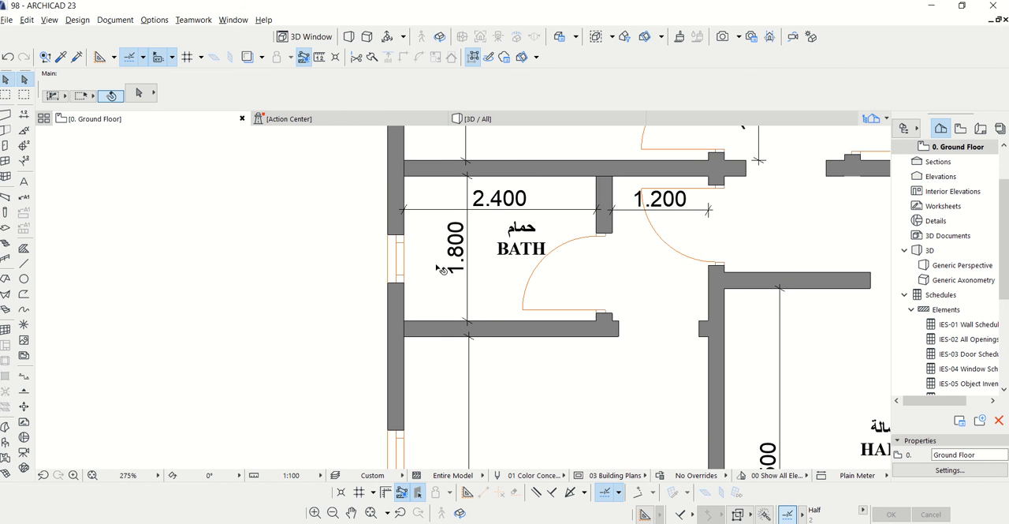
{"action": "scroll", "coordinate": [438, 272], "scroll_direction": "down", "scroll_amount": 7}
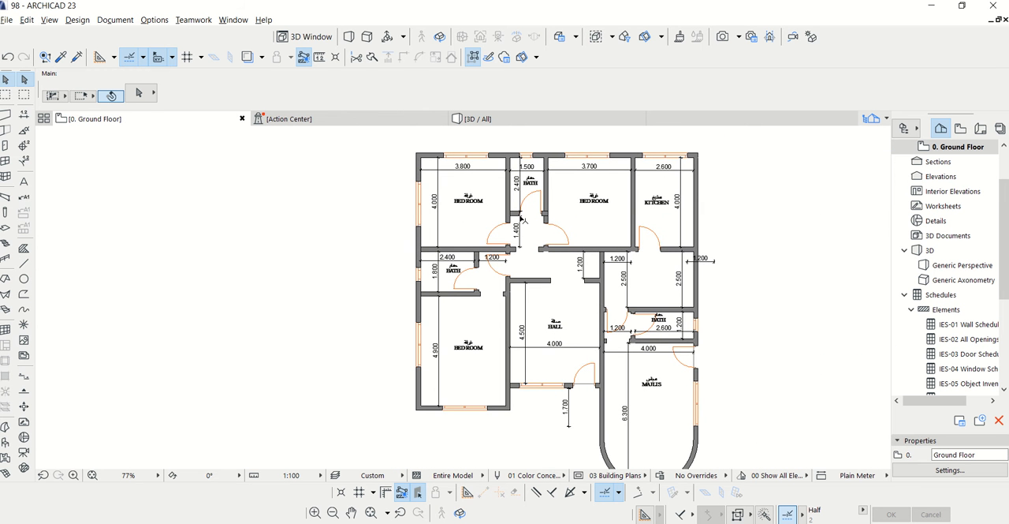
{"action": "scroll", "coordinate": [547, 250], "scroll_direction": "down", "scroll_amount": 1}
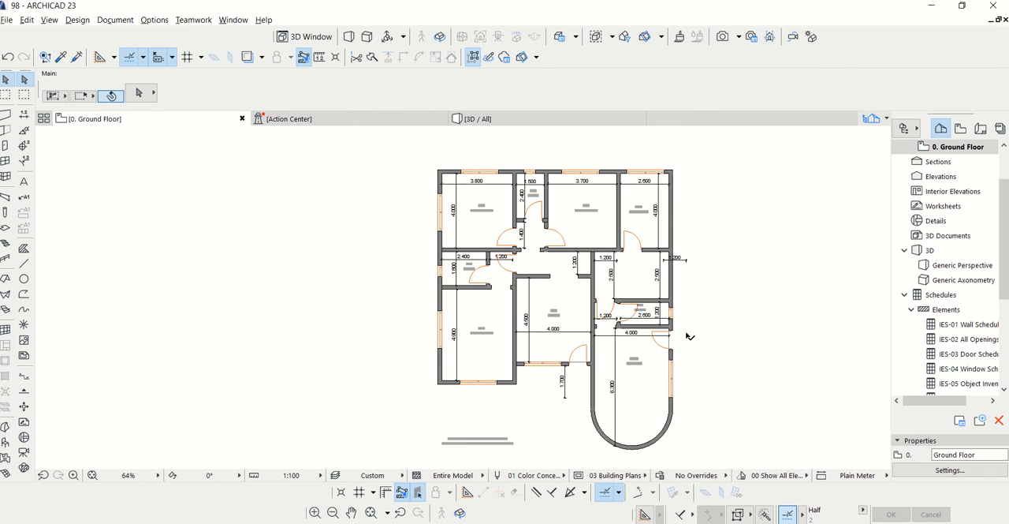
Inspect the placed windows and doors in the 3D perspective from the entrance side, then return to the ground floor plan
{"action": "left_click", "coordinate": [476, 122]}
{"action": "left_click_drag", "start_coordinate": [497, 153], "coordinate": [526, 191]}
{"action": "left_click_drag", "start_coordinate": [513, 282], "coordinate": [624, 331]}
{"action": "scroll", "coordinate": [631, 235], "scroll_direction": "down", "scroll_amount": 8}
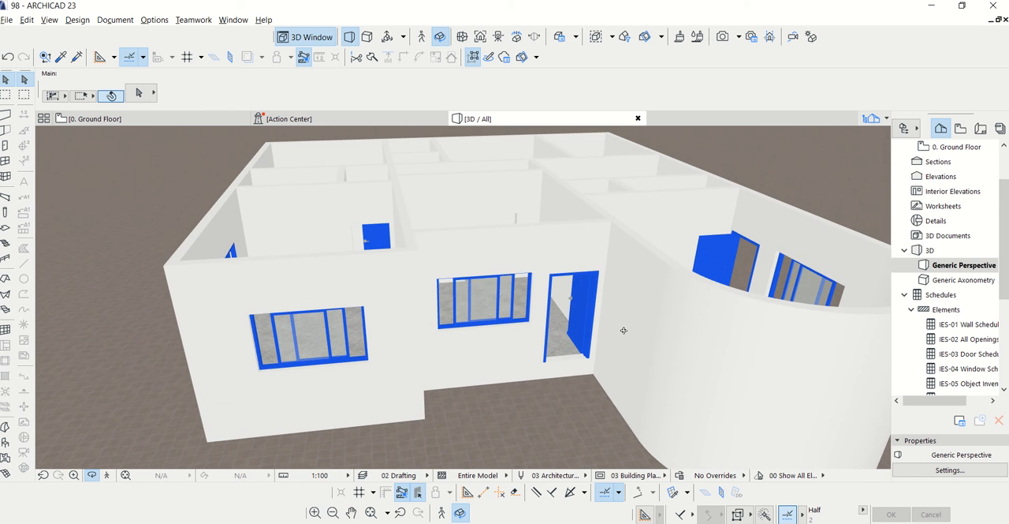
{"action": "left_click", "coordinate": [182, 118]}
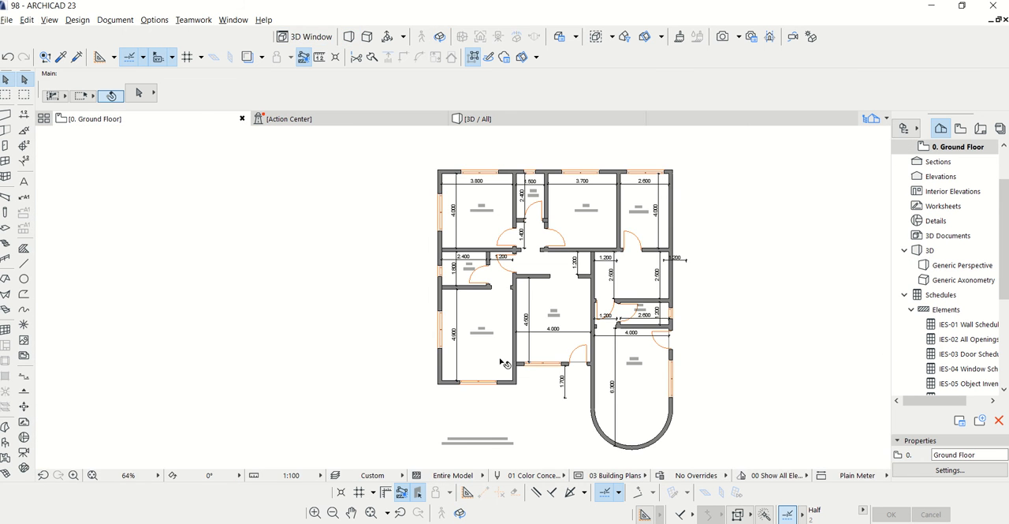
Turn on the visibility of the 2D Drafting - General layer so the entrance step outlines can be traced
{"action": "scroll", "coordinate": [526, 415], "scroll_direction": "up", "scroll_amount": 6}
{"action": "scroll", "coordinate": [552, 339], "scroll_direction": "down", "scroll_amount": 3}
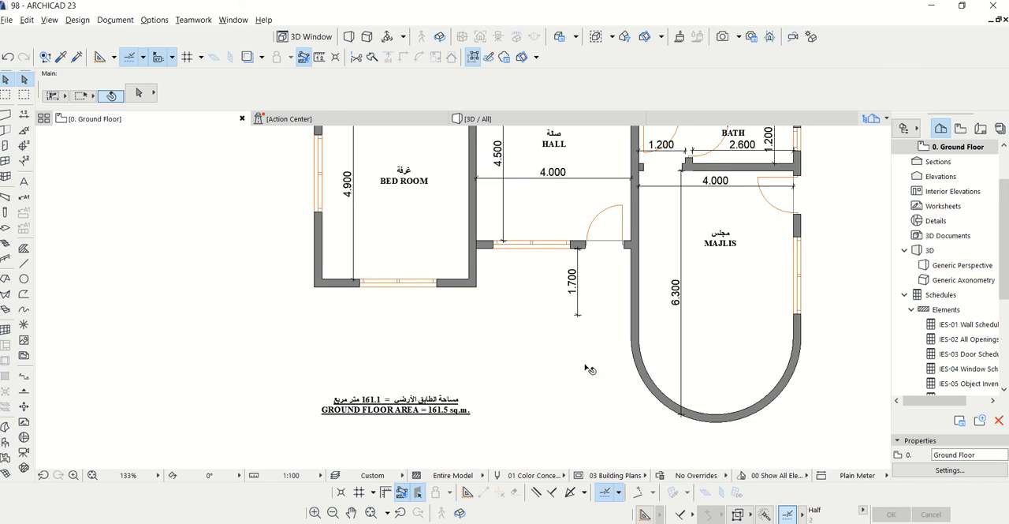
{"action": "scroll", "coordinate": [576, 363], "scroll_direction": "up", "scroll_amount": 3}
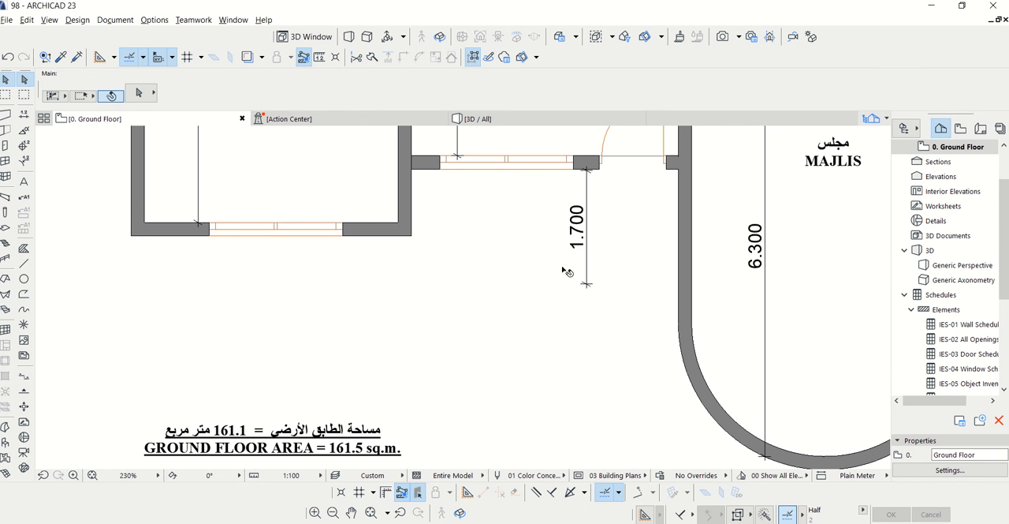
{"action": "left_click", "coordinate": [115, 20]}
{"action": "mouse_move", "coordinate": [174, 53]}
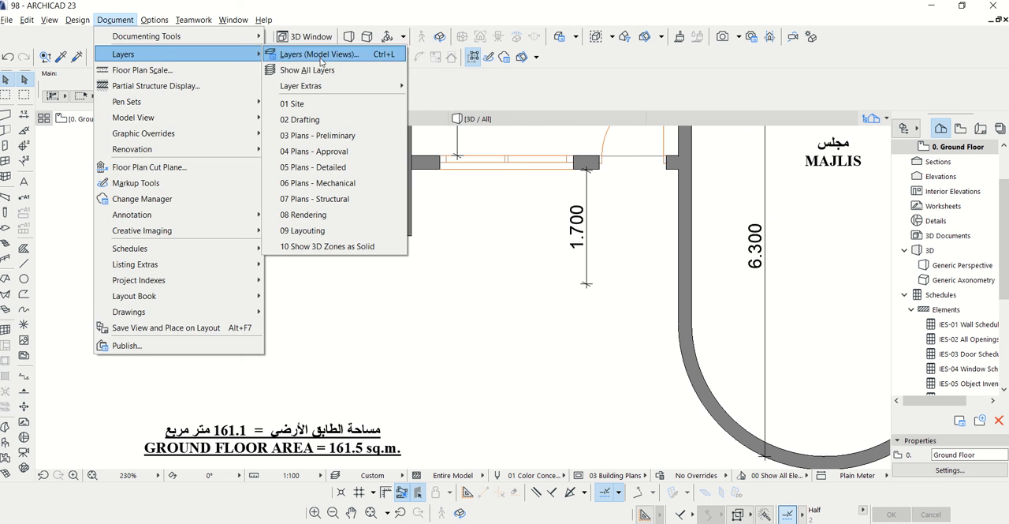
{"action": "left_click", "coordinate": [319, 54]}
{"action": "left_click", "coordinate": [484, 162]}
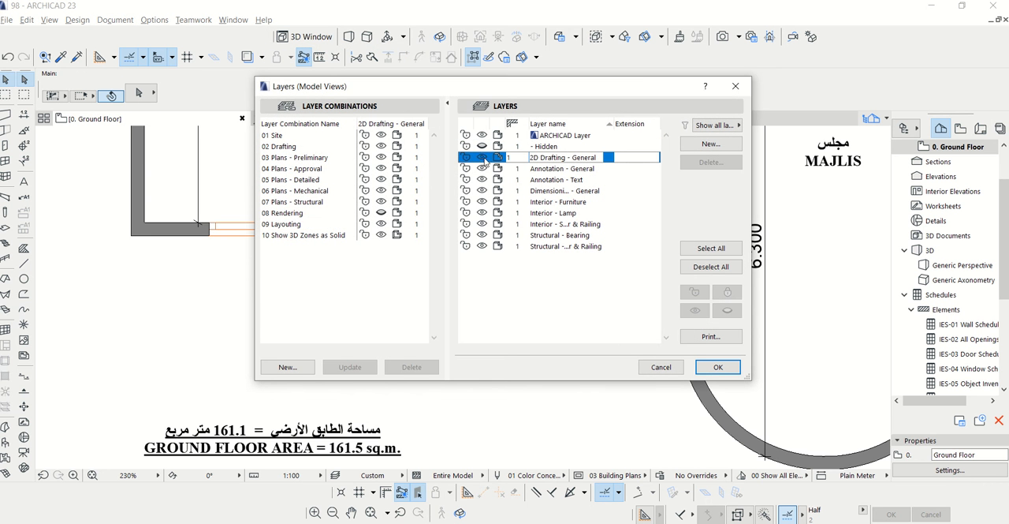
{"action": "left_click", "coordinate": [716, 367]}
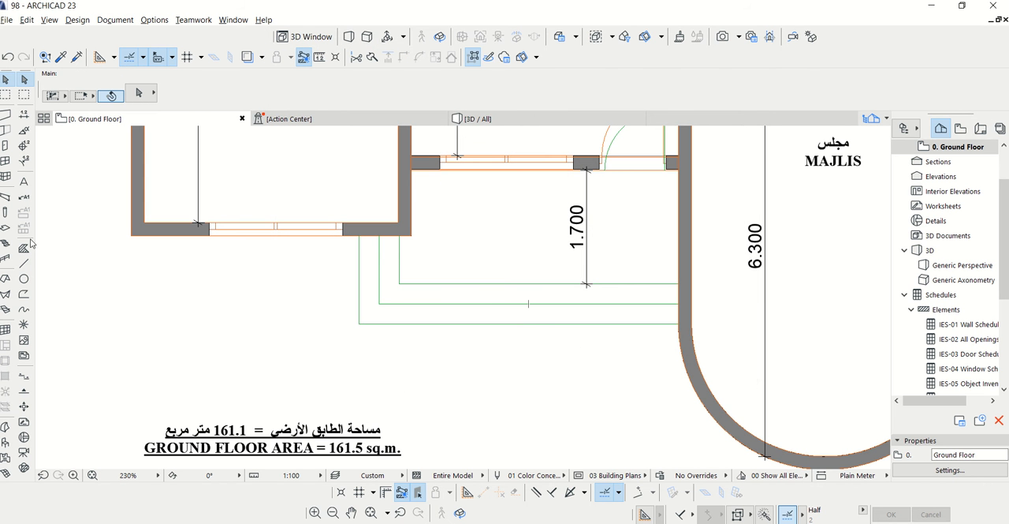
Set the slab defaults to 150 mm thickness with Stone - Granite Gray on the top, edge and bottom surfaces
{"action": "double_click", "coordinate": [6, 229]}
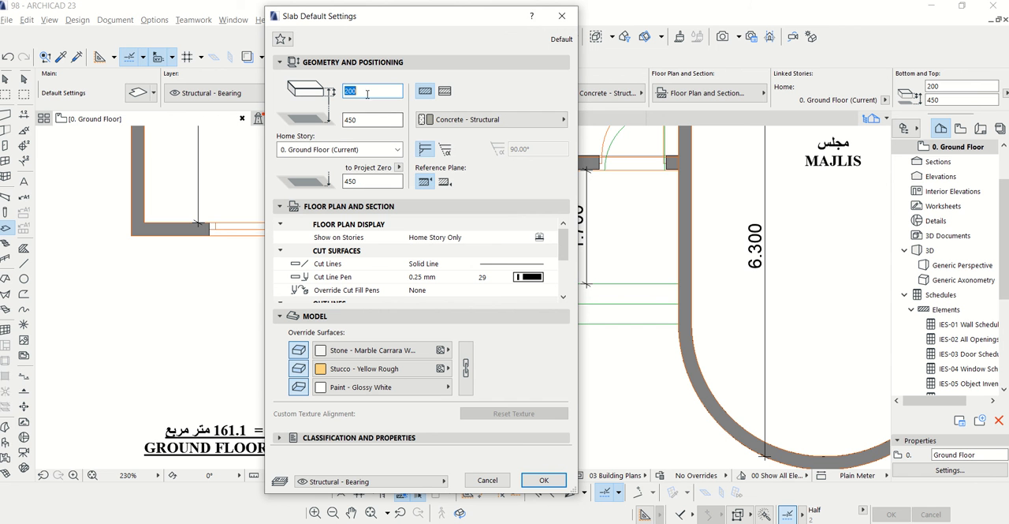
{"action": "left_click", "coordinate": [366, 92]}
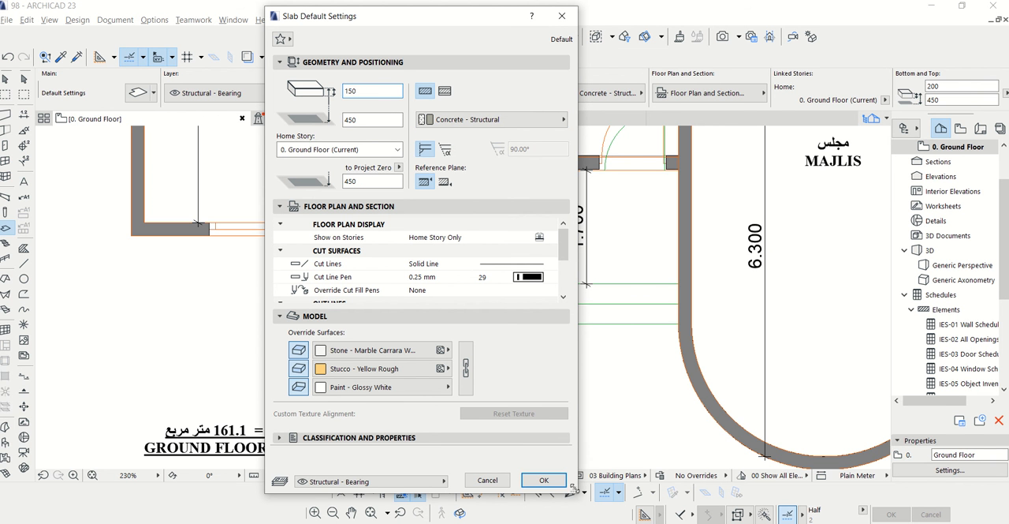
{"action": "left_click", "coordinate": [411, 350]}
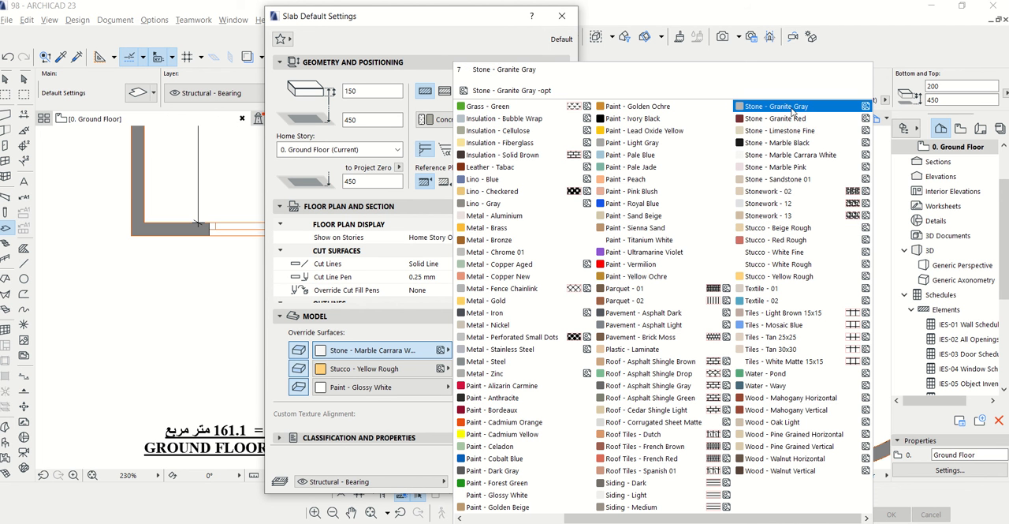
{"action": "left_click", "coordinate": [777, 106]}
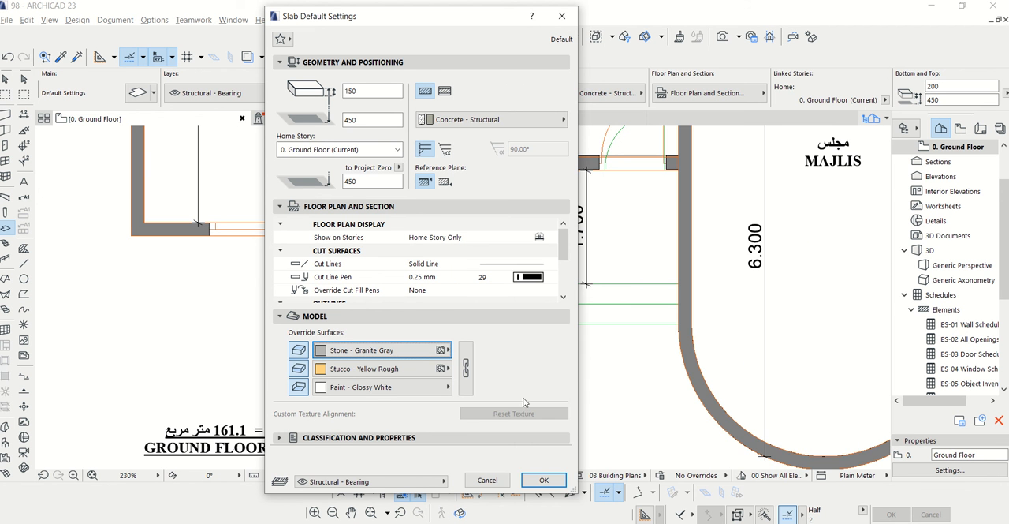
{"action": "left_click", "coordinate": [441, 368]}
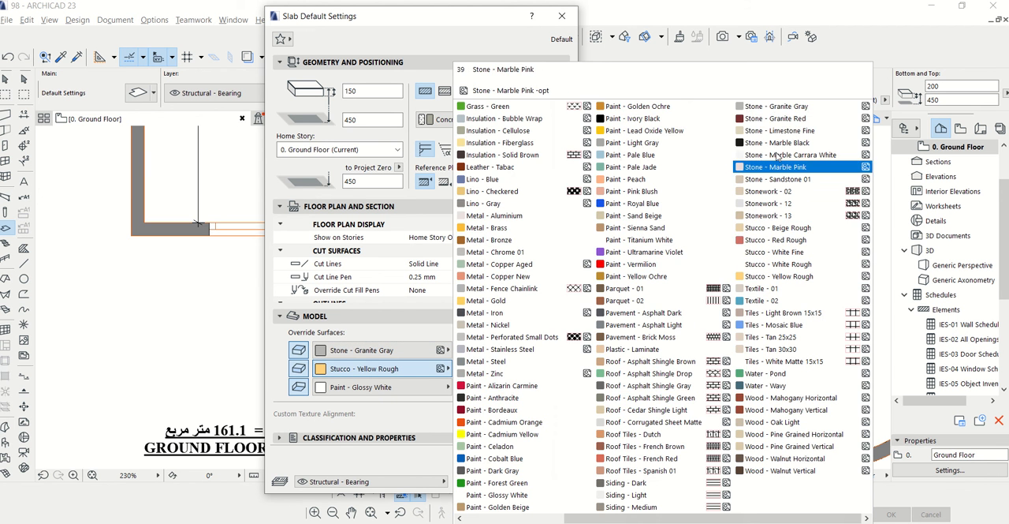
{"action": "left_click", "coordinate": [777, 106]}
{"action": "left_click", "coordinate": [441, 387]}
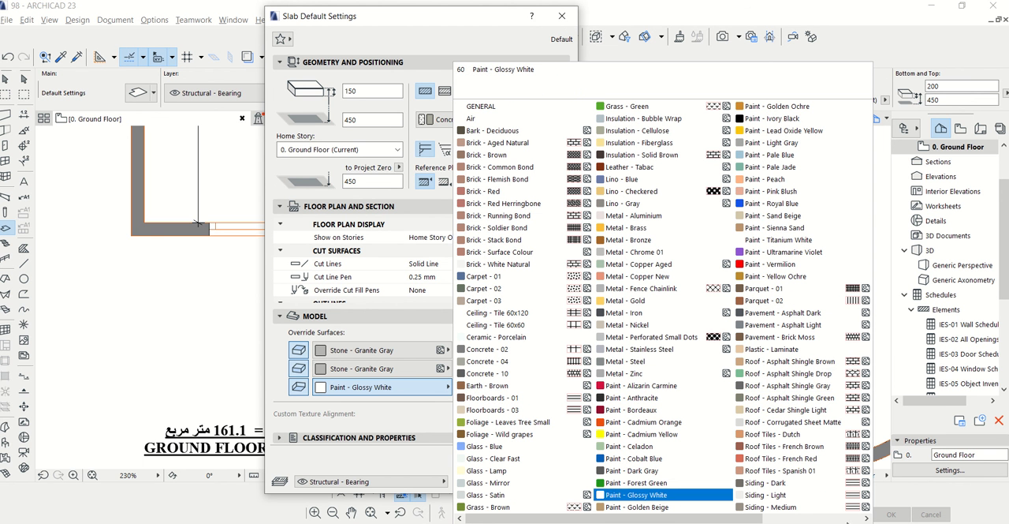
{"action": "left_click", "coordinate": [865, 518]}
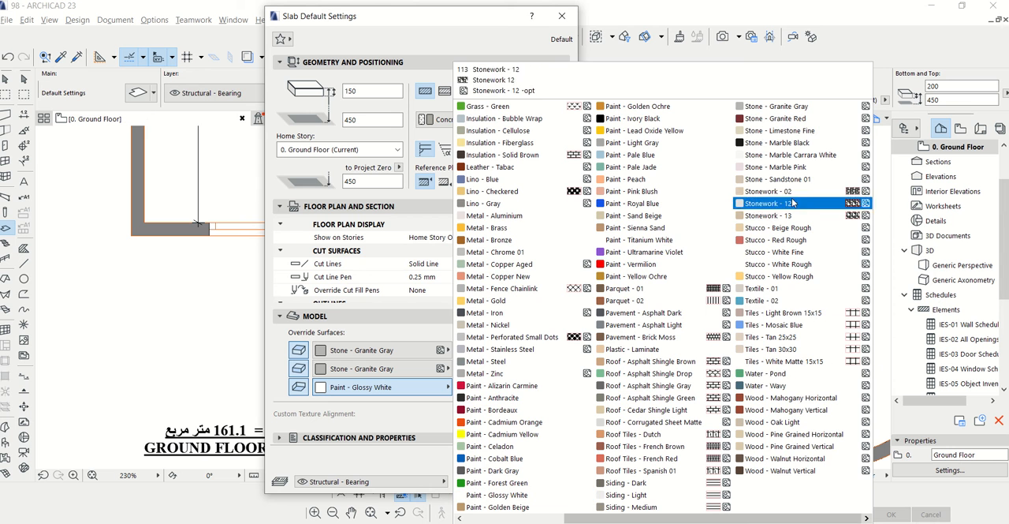
{"action": "left_click", "coordinate": [793, 112]}
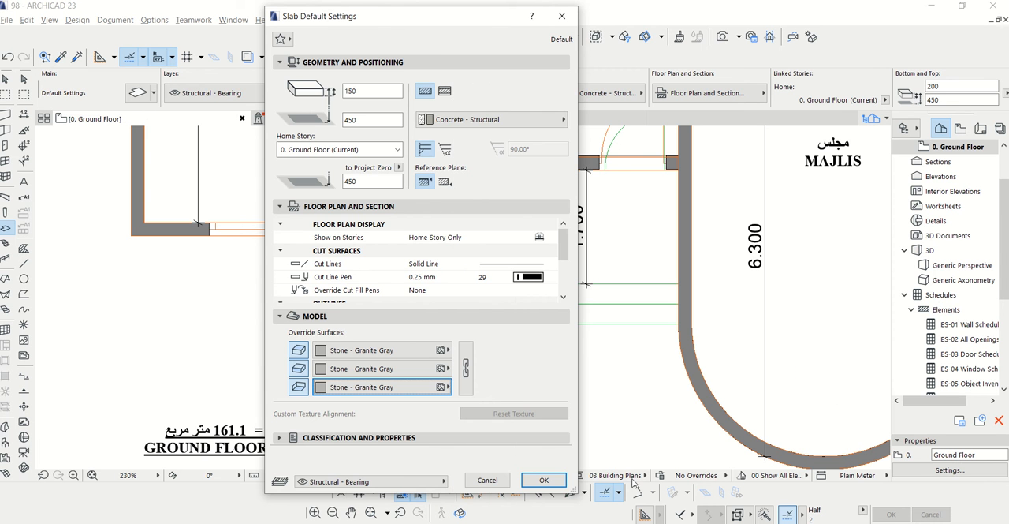
{"action": "left_click", "coordinate": [544, 481]}
Draw the entrance landing slab from the hall's outer wall, around the bedroom wall corner, along the innermost step line to the majlis wall
{"action": "scroll", "coordinate": [646, 167], "scroll_direction": "up", "scroll_amount": 3}
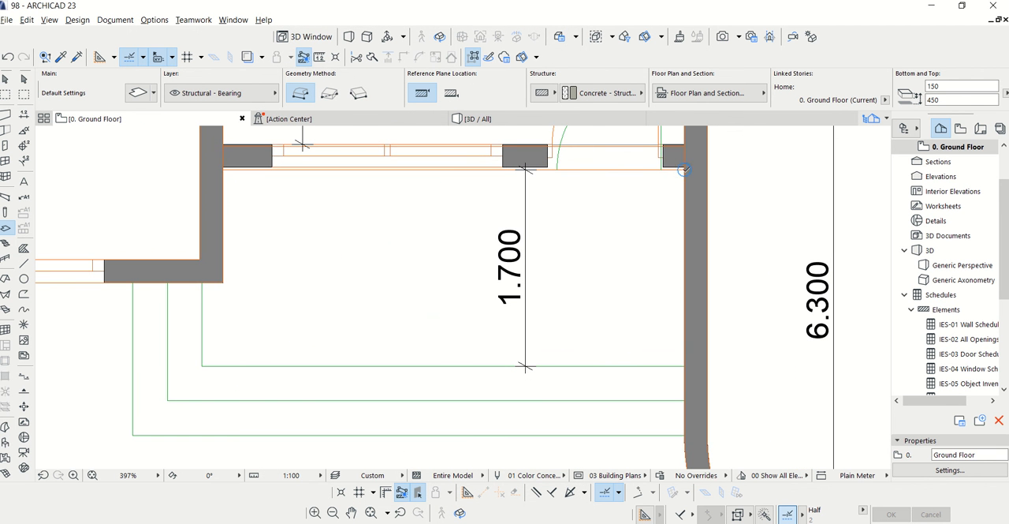
{"action": "scroll", "coordinate": [685, 168], "scroll_direction": "up", "scroll_amount": 6}
{"action": "left_click", "coordinate": [683, 165]}
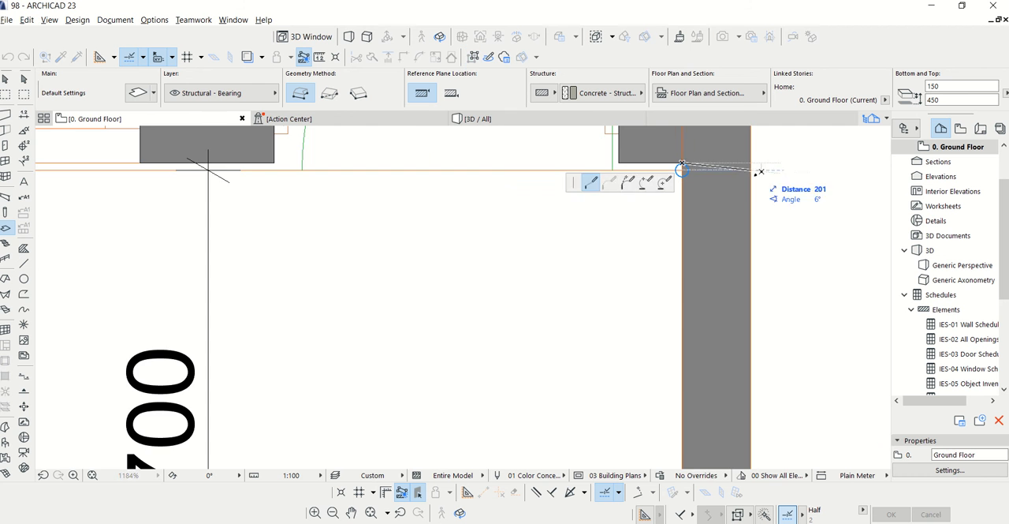
{"action": "scroll", "coordinate": [760, 171], "scroll_direction": "down", "scroll_amount": 5}
{"action": "scroll", "coordinate": [357, 172], "scroll_direction": "up", "scroll_amount": 5}
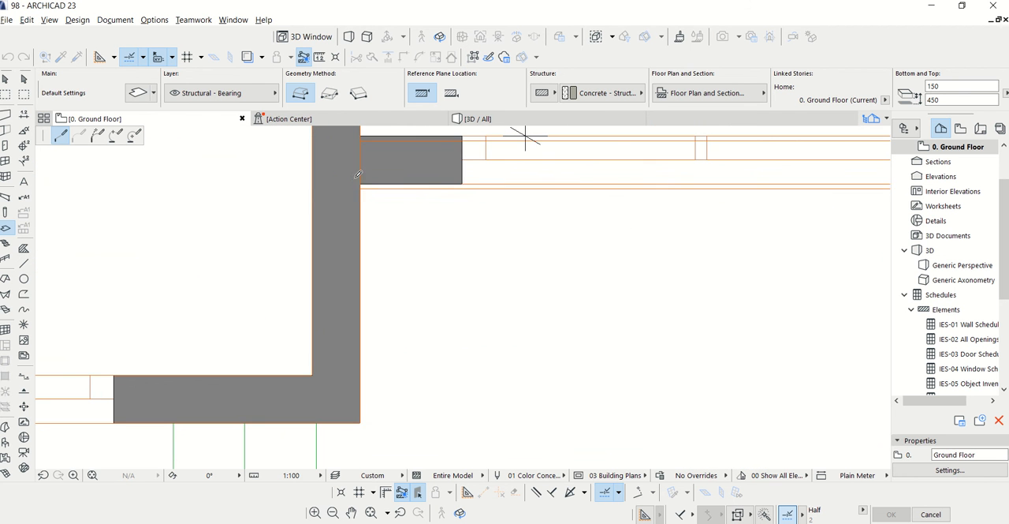
{"action": "left_click", "coordinate": [361, 183]}
{"action": "scroll", "coordinate": [399, 162], "scroll_direction": "down", "scroll_amount": 2}
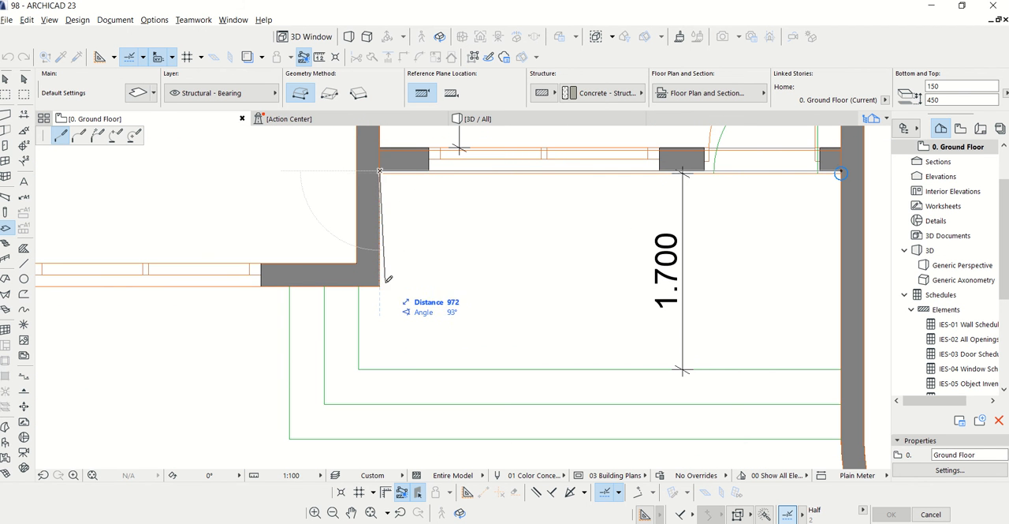
{"action": "left_click", "coordinate": [382, 283]}
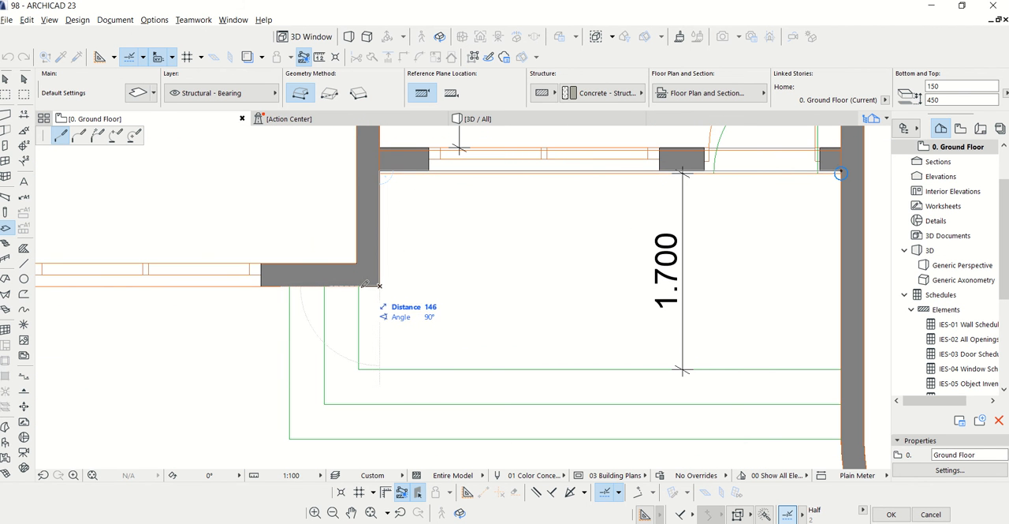
{"action": "left_click", "coordinate": [359, 369]}
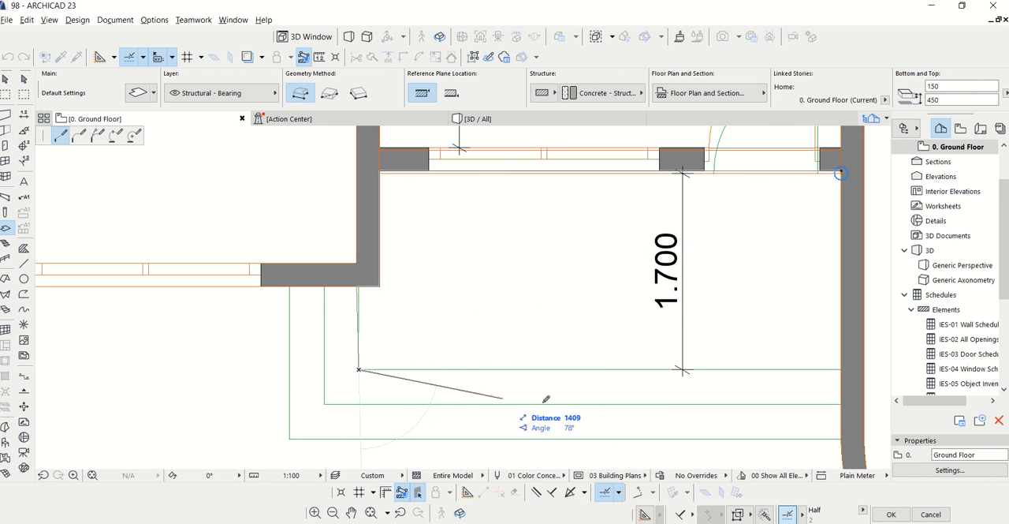
{"action": "left_click", "coordinate": [841, 369]}
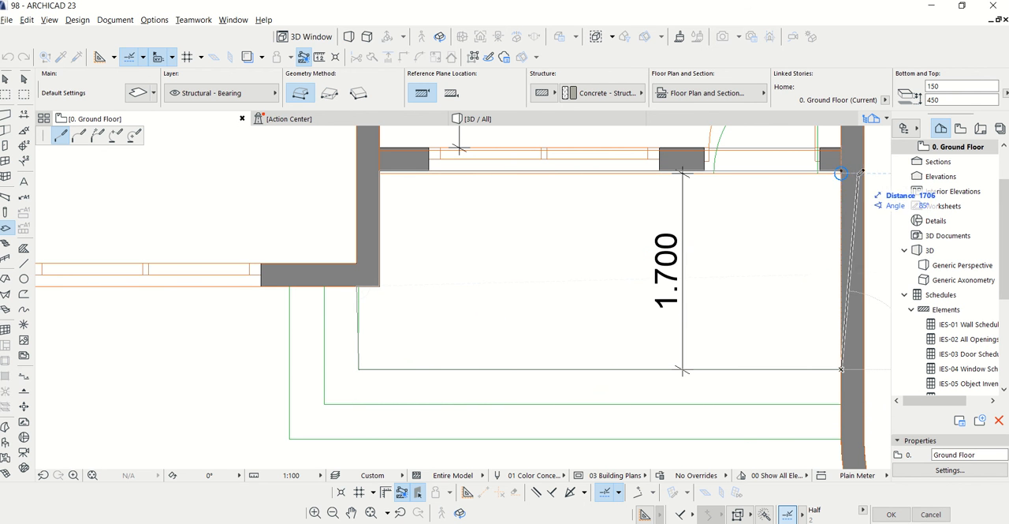
{"action": "left_click", "coordinate": [842, 171]}
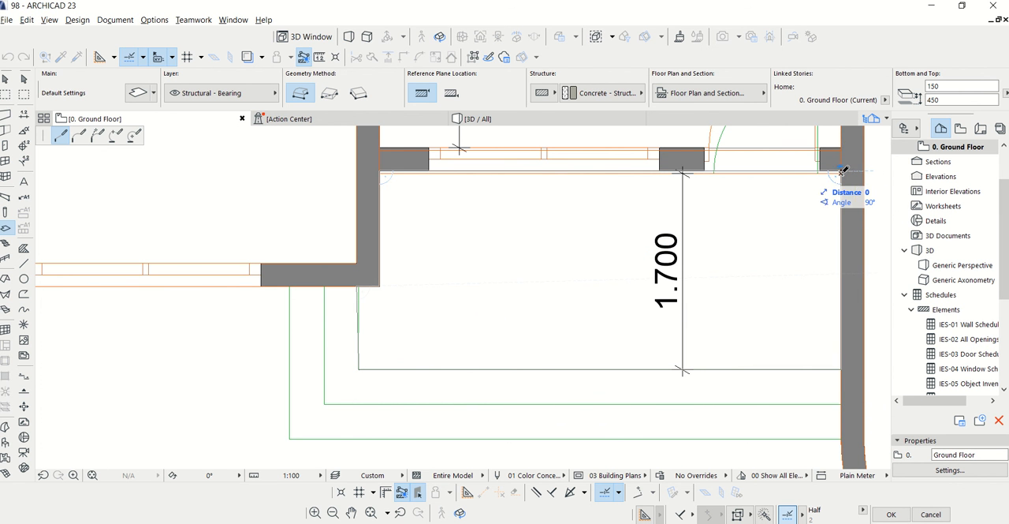
{"action": "left_click", "coordinate": [843, 170]}
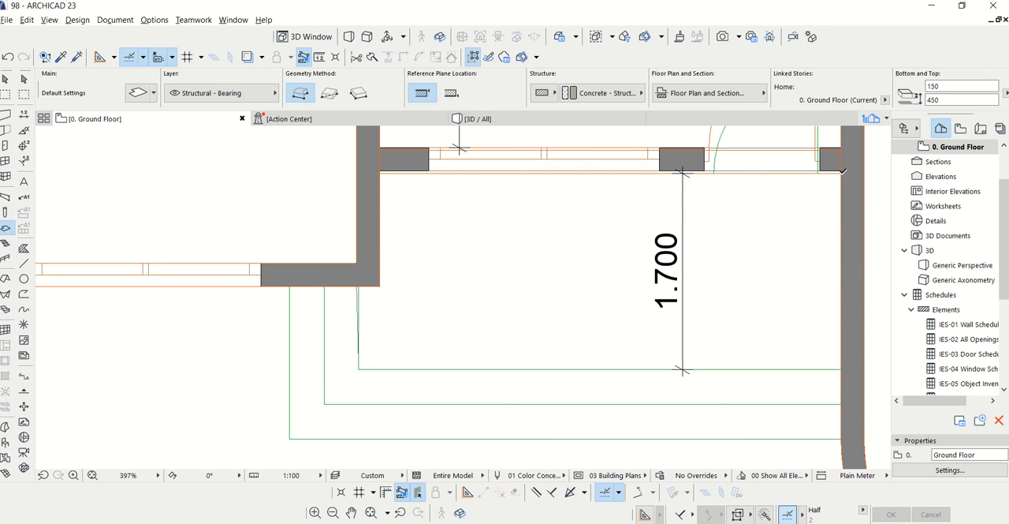
Straighten the landing slab's short side by moving its corner at the bedroom wall onto the innermost step line
{"action": "scroll", "coordinate": [393, 396], "scroll_direction": "up", "scroll_amount": 3}
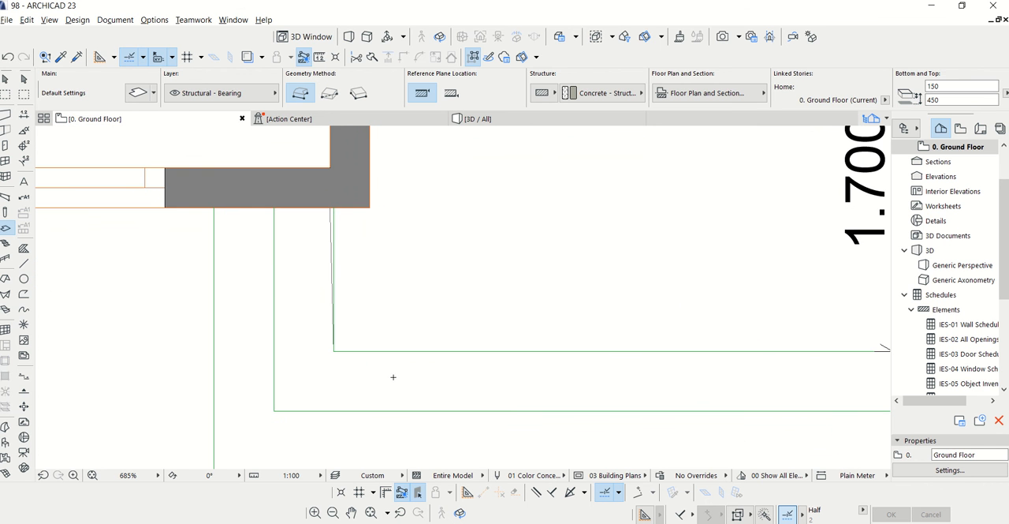
{"action": "key", "text": "Escape"}
{"action": "scroll", "coordinate": [334, 213], "scroll_direction": "up", "scroll_amount": 5}
{"action": "left_click", "coordinate": [326, 203]}
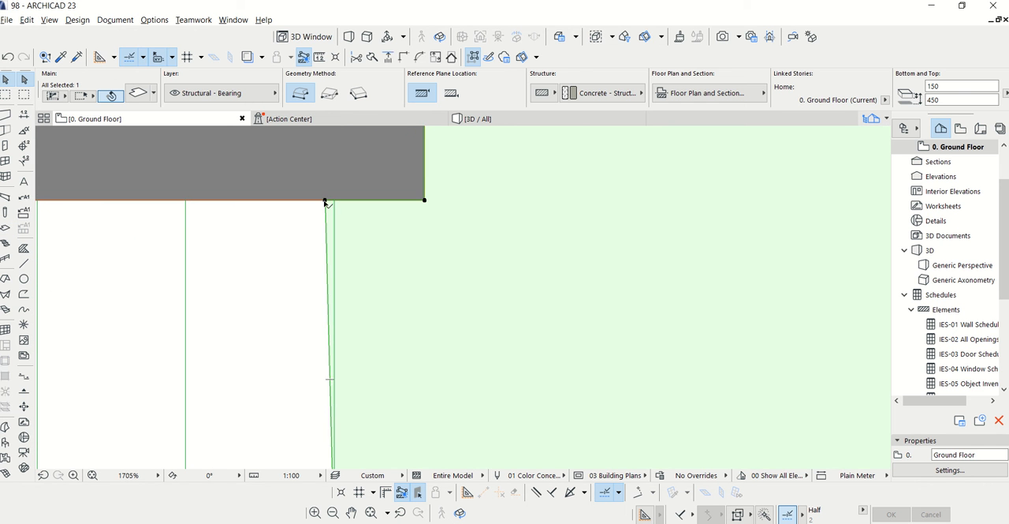
{"action": "left_click", "coordinate": [325, 202]}
{"action": "scroll", "coordinate": [340, 197], "scroll_direction": "down", "scroll_amount": 6}
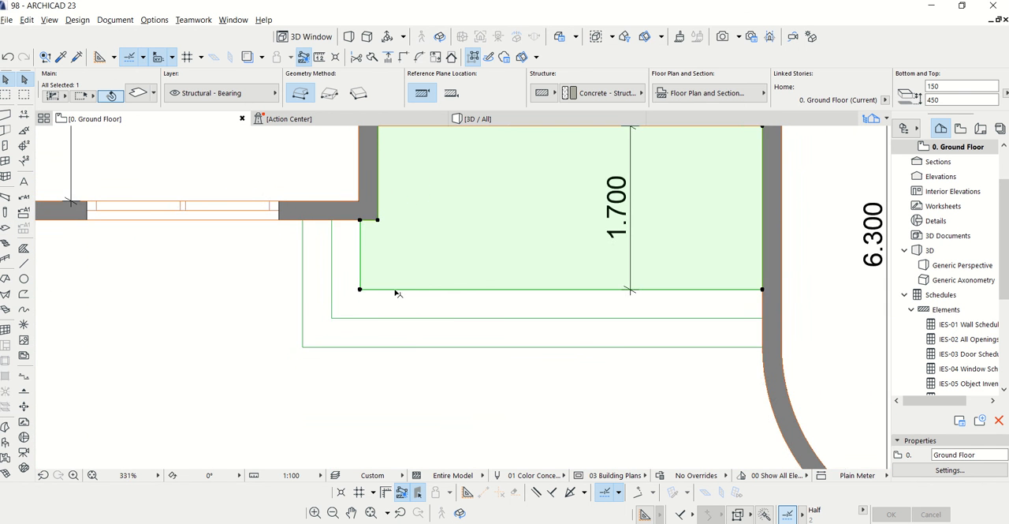
Drag a copy of the landing slab outward to the middle step line and set the copy's reference plane offset to 300 mm
{"action": "scroll", "coordinate": [422, 356], "scroll_direction": "down", "scroll_amount": 1}
{"action": "right_click", "coordinate": [444, 256]}
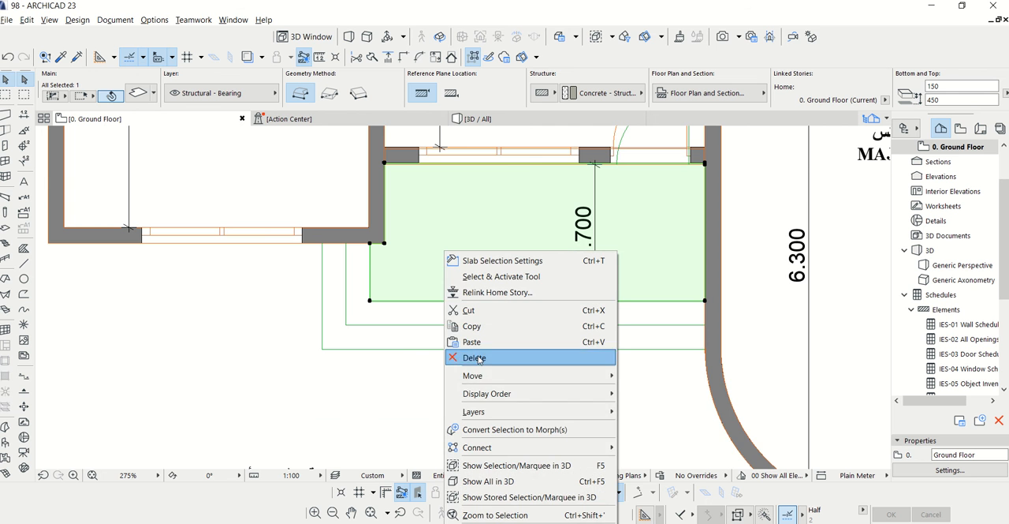
{"action": "mouse_move", "coordinate": [477, 375]}
{"action": "left_click", "coordinate": [633, 441]}
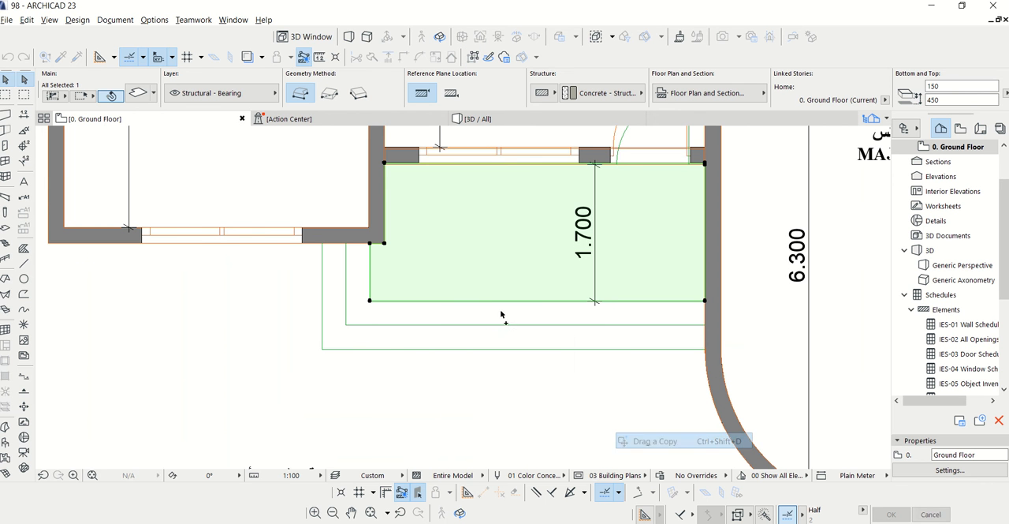
{"action": "left_click", "coordinate": [464, 261]}
{"action": "left_click", "coordinate": [453, 285]}
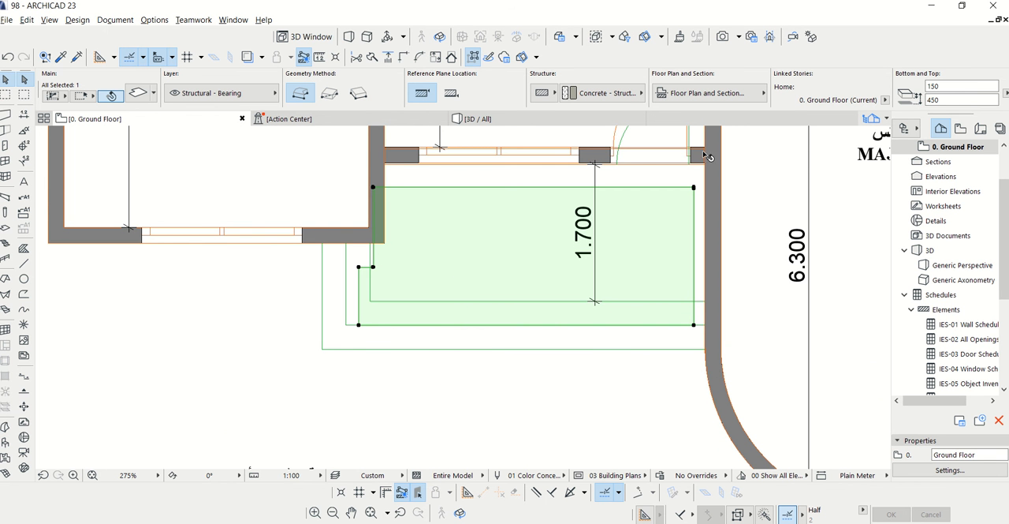
Move the 300 mm offset slab copy so its inner corner meets the corner between the bedroom wall and the hall's outer wall
{"action": "left_click", "coordinate": [946, 98]}
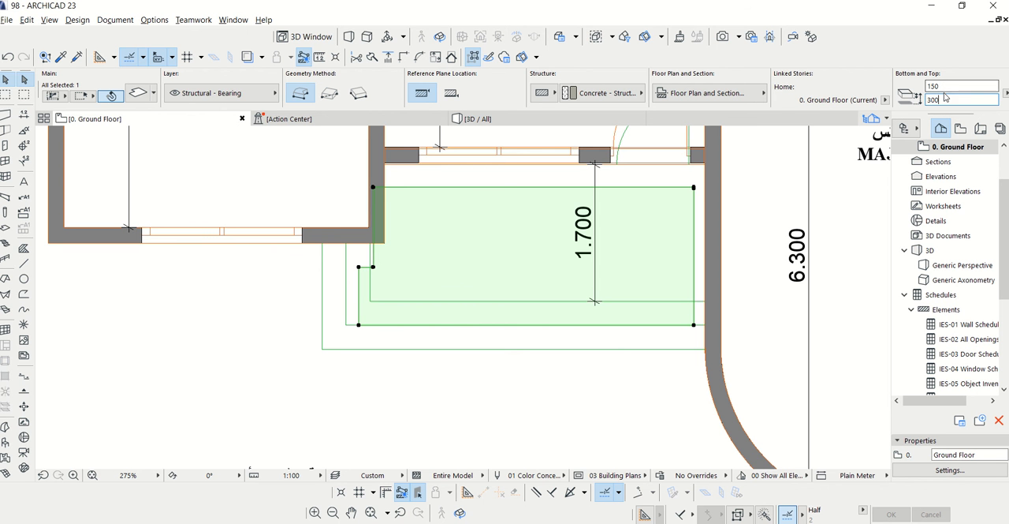
{"action": "right_click", "coordinate": [414, 287]}
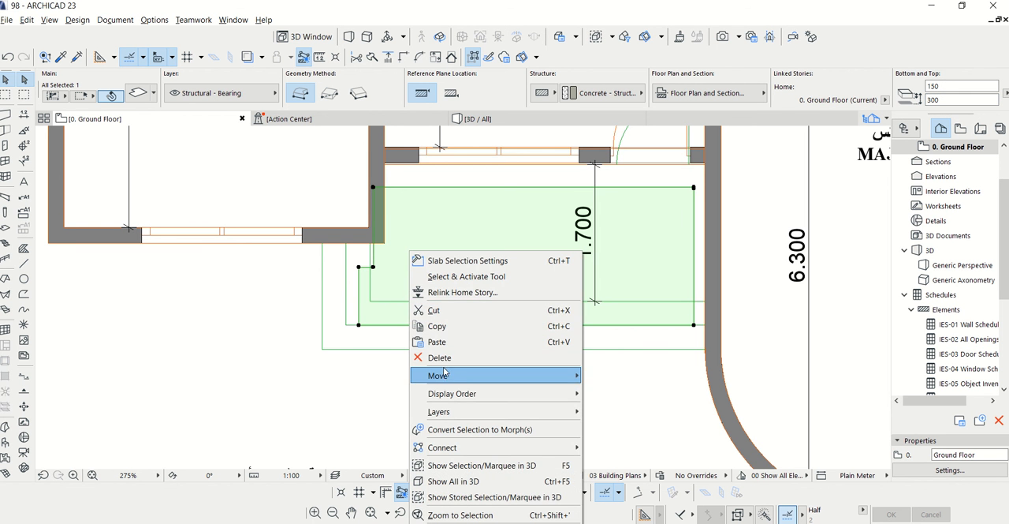
{"action": "mouse_move", "coordinate": [447, 376]}
{"action": "left_click", "coordinate": [605, 376]}
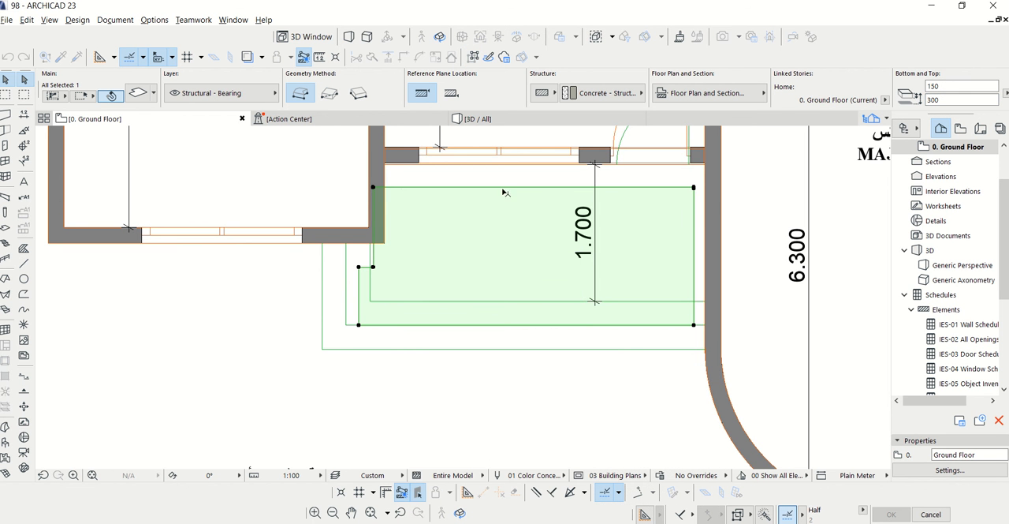
{"action": "left_click", "coordinate": [373, 187]}
{"action": "scroll", "coordinate": [382, 164], "scroll_direction": "up", "scroll_amount": 3}
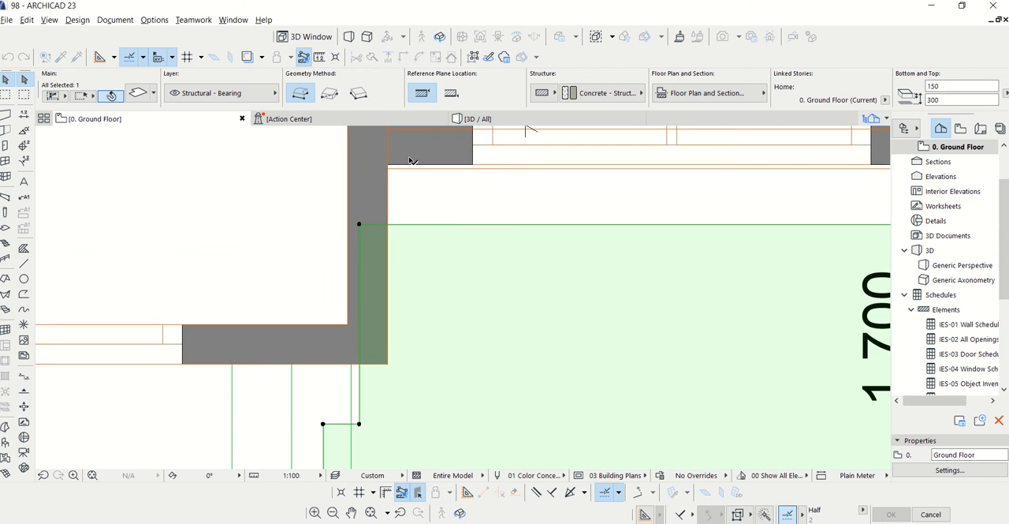
{"action": "left_click", "coordinate": [395, 166]}
{"action": "scroll", "coordinate": [421, 161], "scroll_direction": "down", "scroll_amount": 2}
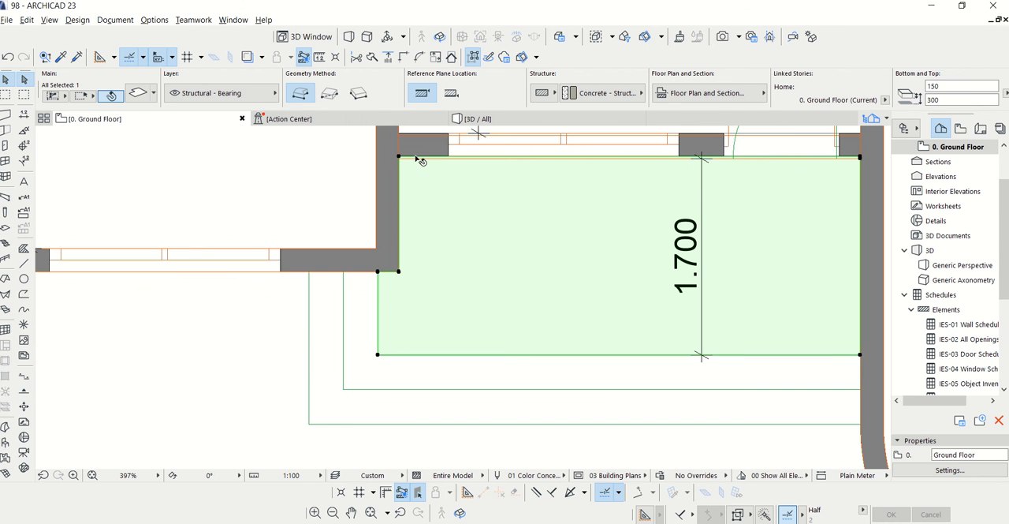
Extend the slab copy's short outer side and long front edge onto the middle step line
{"action": "left_click", "coordinate": [379, 345]}
{"action": "key", "text": "Escape"}
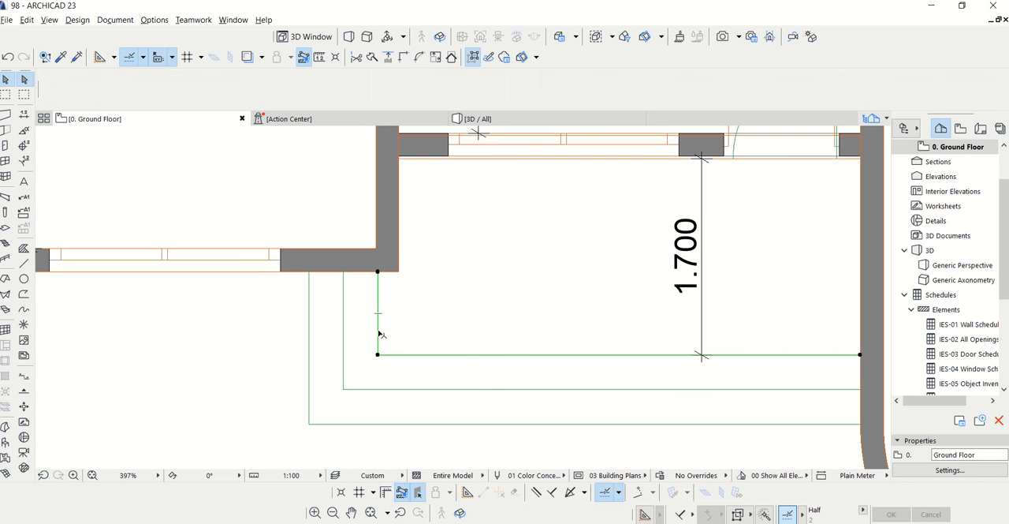
{"action": "left_click", "coordinate": [450, 273]}
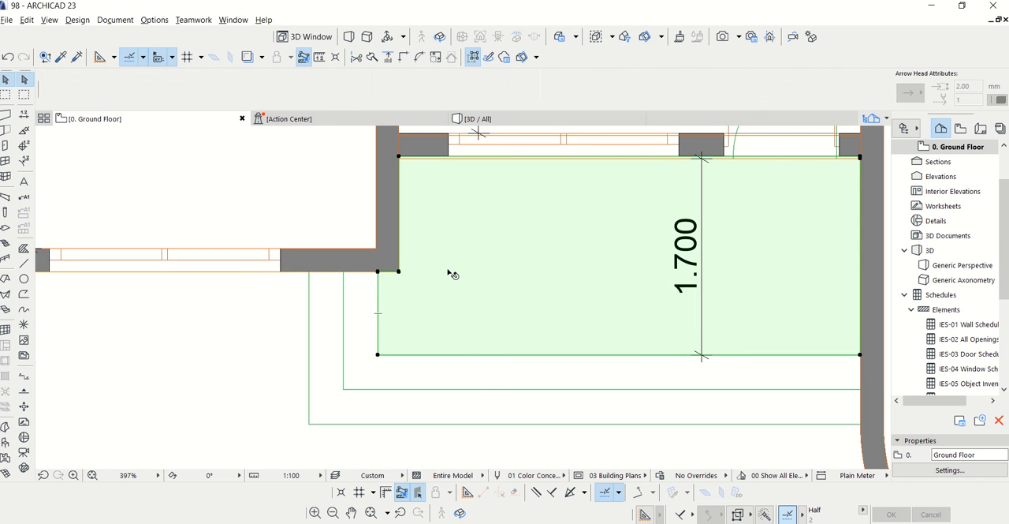
{"action": "left_click", "coordinate": [378, 287]}
{"action": "left_click", "coordinate": [344, 286]}
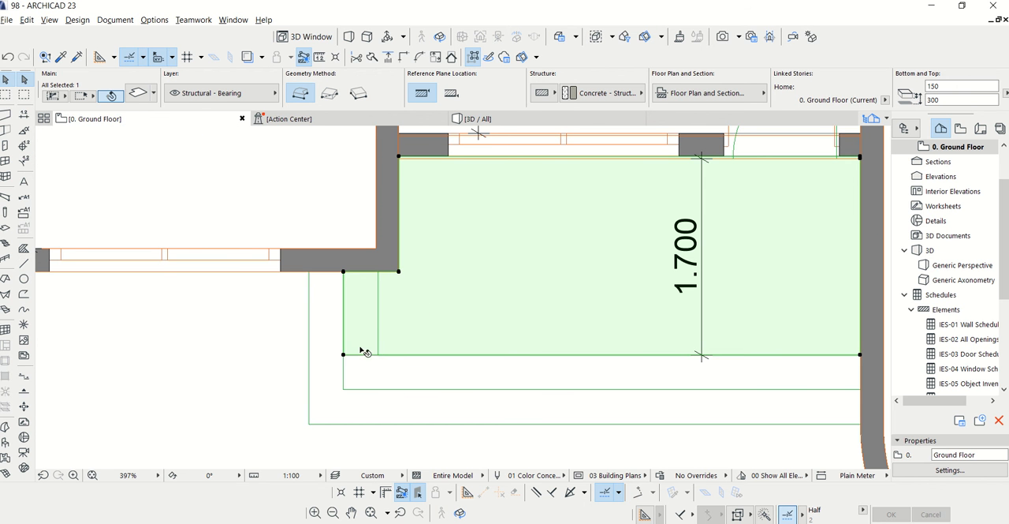
{"action": "left_click", "coordinate": [361, 355]}
{"action": "left_click", "coordinate": [367, 388]}
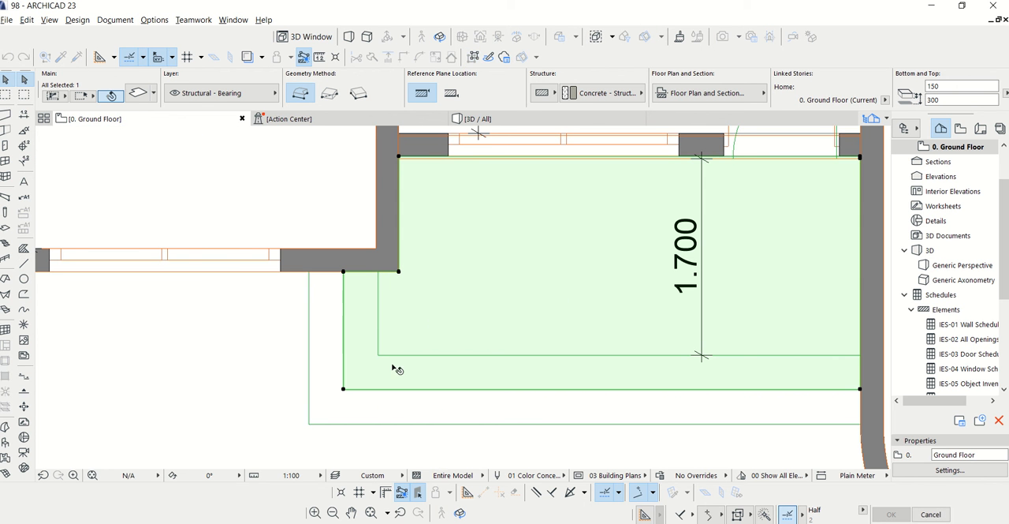
Drag a copy of the middle step slab outward and set the copy's reference plane offset to 150 mm
{"action": "right_click", "coordinate": [444, 315]}
{"action": "mouse_move", "coordinate": [552, 143]}
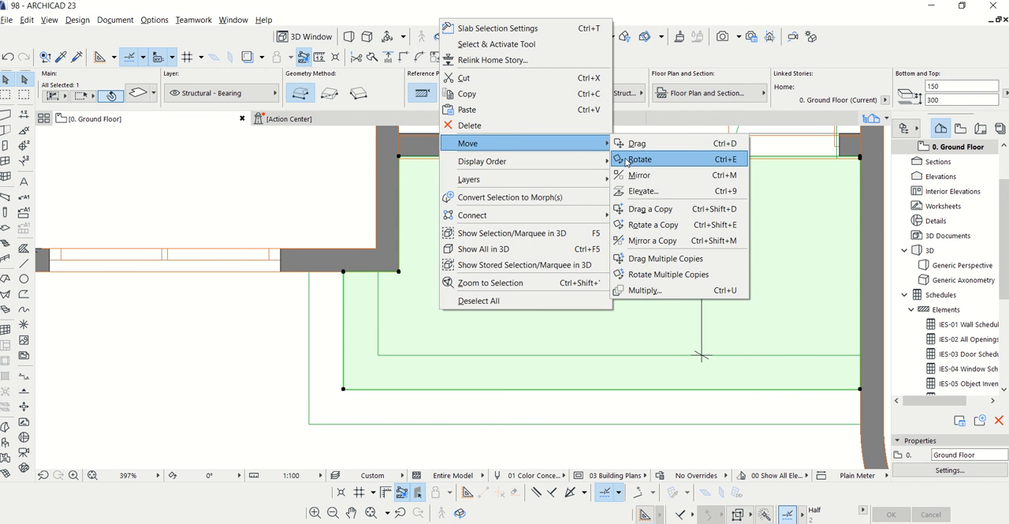
{"action": "left_click", "coordinate": [642, 208]}
{"action": "left_click", "coordinate": [544, 251]}
{"action": "left_click", "coordinate": [538, 268]}
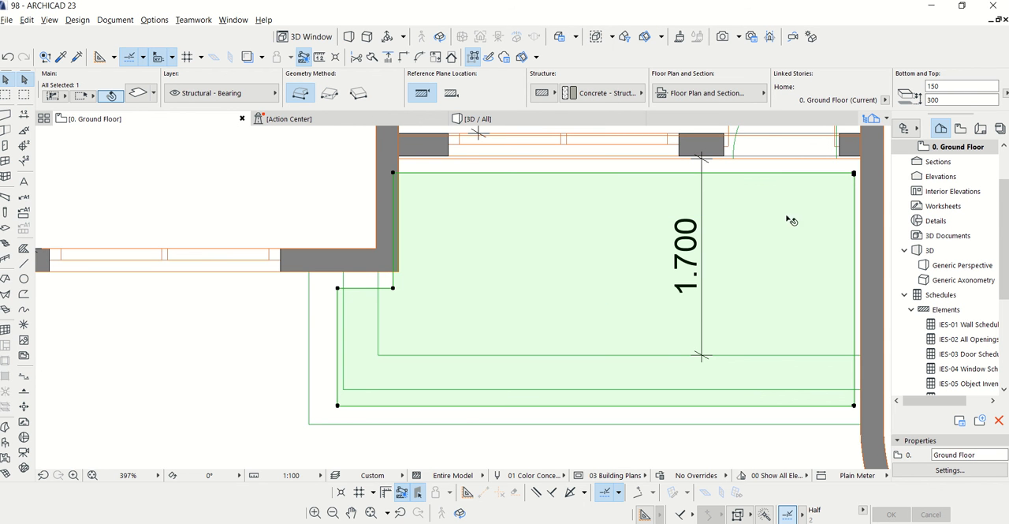
{"action": "left_click", "coordinate": [946, 102]}
Move the lowest step slab so its inner corner meets the corner between the bedroom wall and the hall's outer wall
{"action": "right_click", "coordinate": [424, 219]}
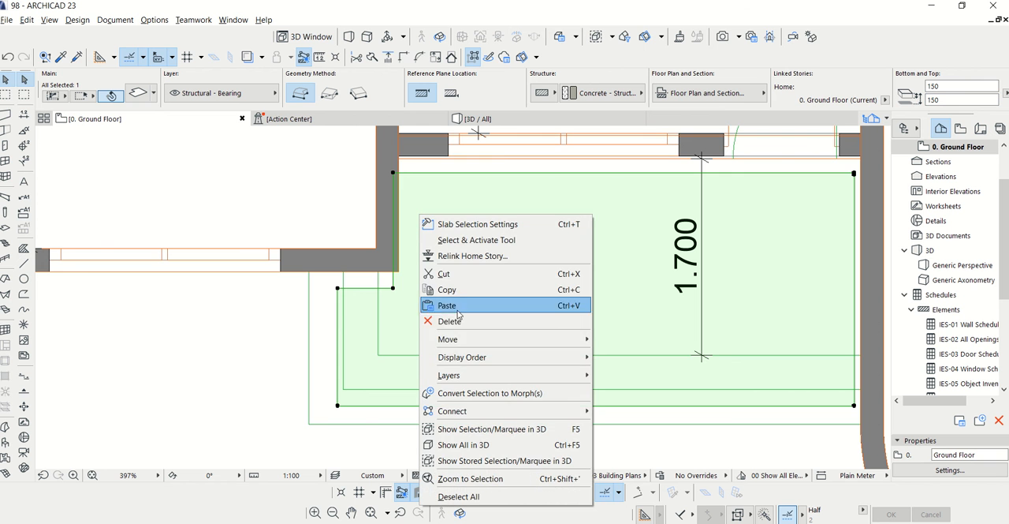
{"action": "left_click", "coordinate": [619, 339]}
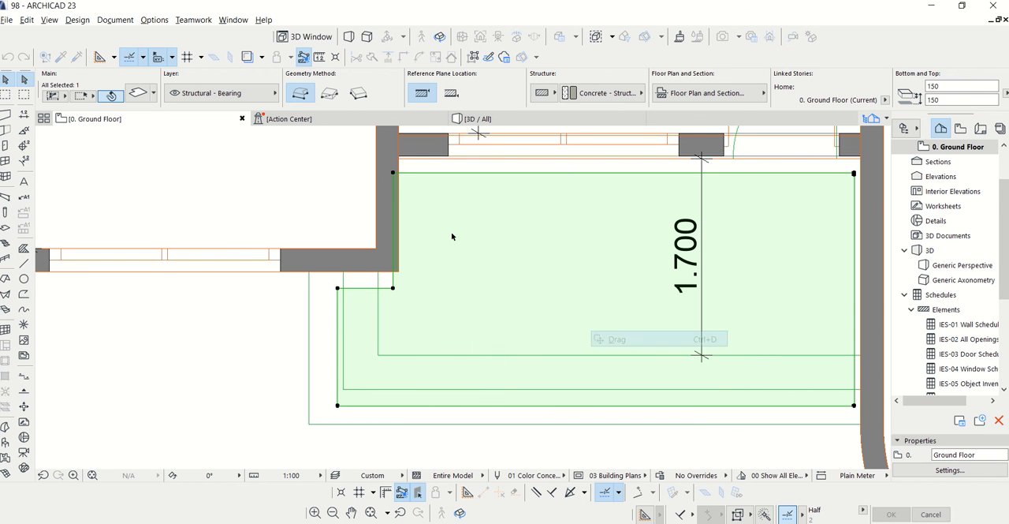
{"action": "left_click", "coordinate": [393, 172]}
{"action": "scroll", "coordinate": [400, 162], "scroll_direction": "up", "scroll_amount": 3}
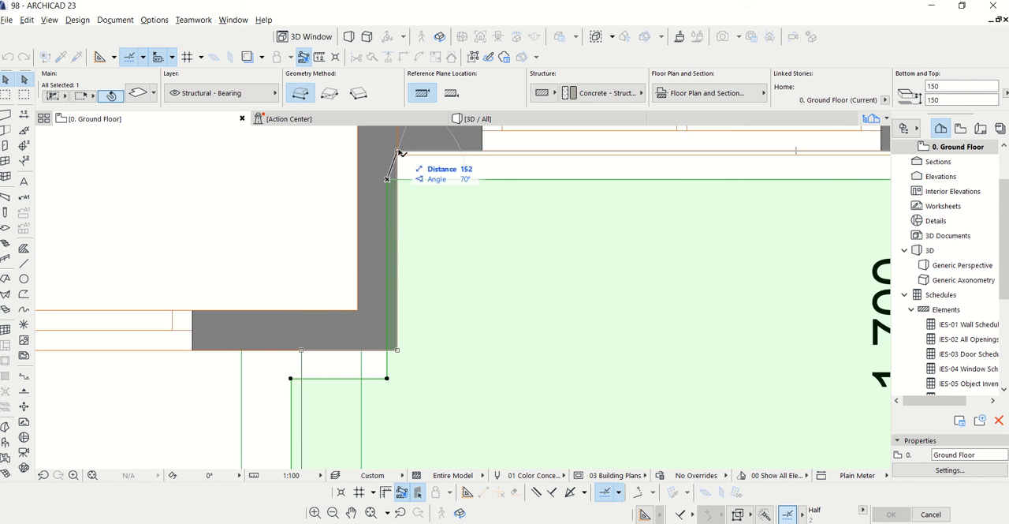
{"action": "left_click", "coordinate": [403, 152]}
{"action": "scroll", "coordinate": [406, 152], "scroll_direction": "down", "scroll_amount": 3}
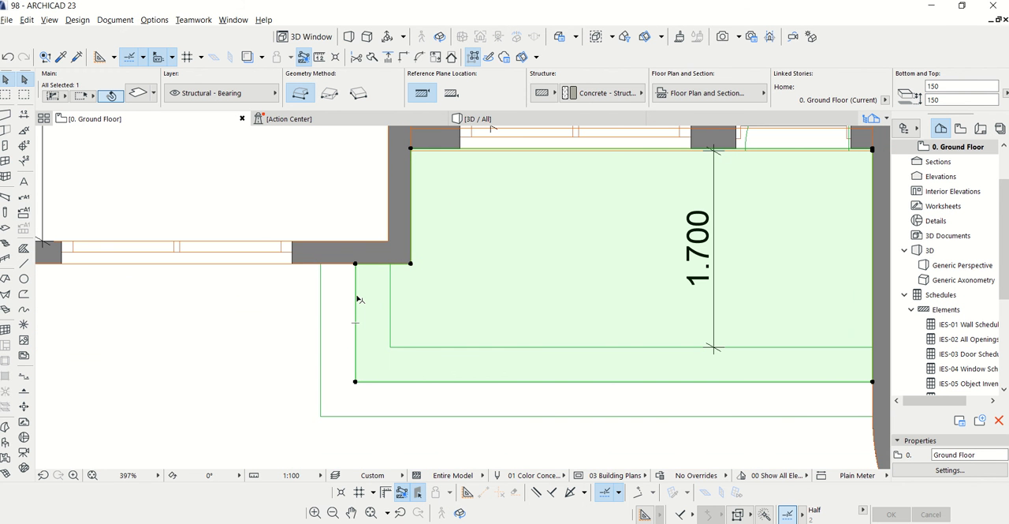
Extend the lowest step slab's short outer side and long front edge onto the outermost step line
{"action": "left_click", "coordinate": [353, 298]}
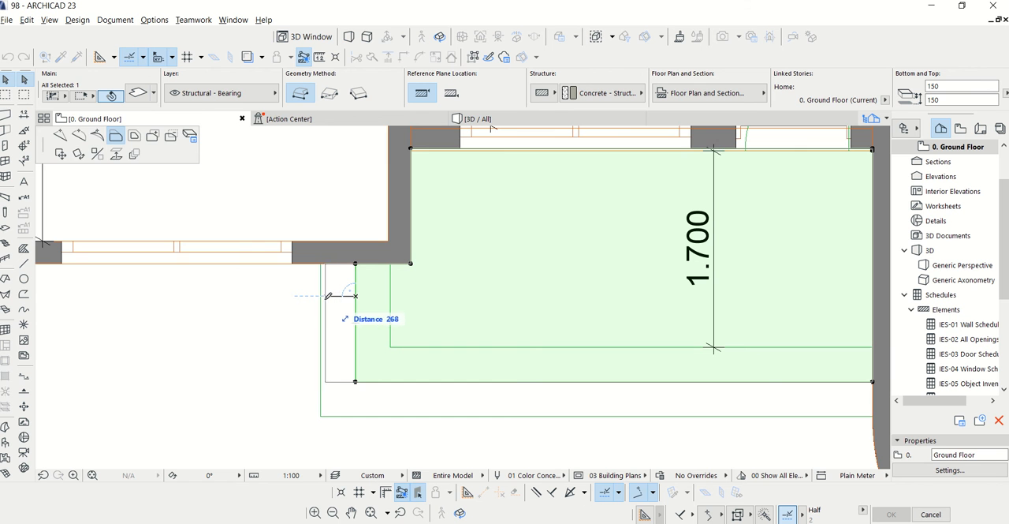
{"action": "left_click", "coordinate": [322, 294]}
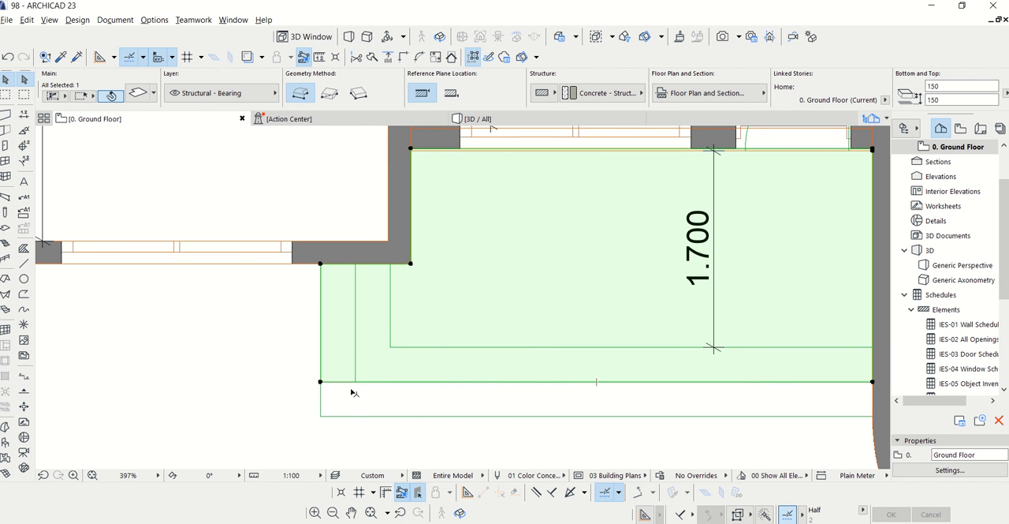
{"action": "left_click", "coordinate": [348, 381]}
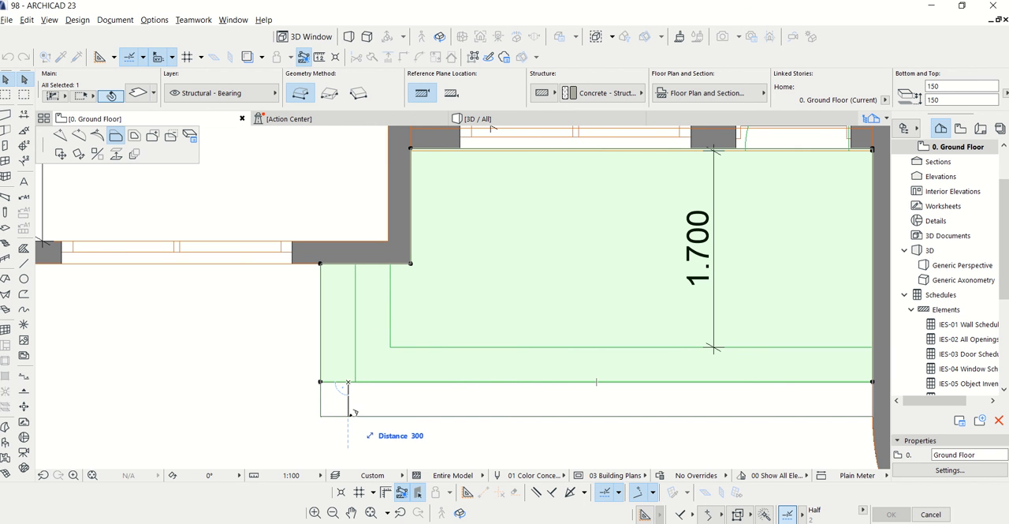
{"action": "left_click", "coordinate": [353, 411]}
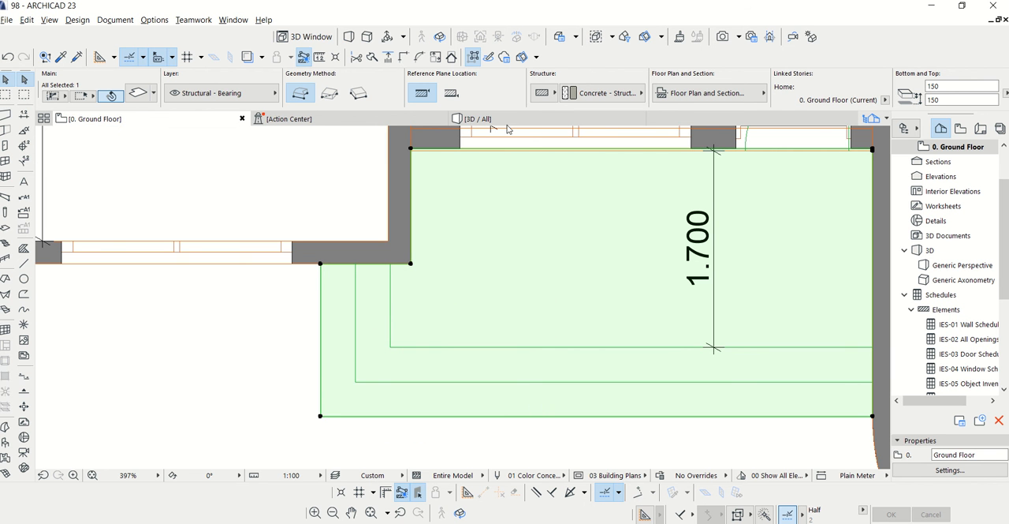
{"action": "scroll", "coordinate": [379, 347], "scroll_direction": "down", "scroll_amount": 1}
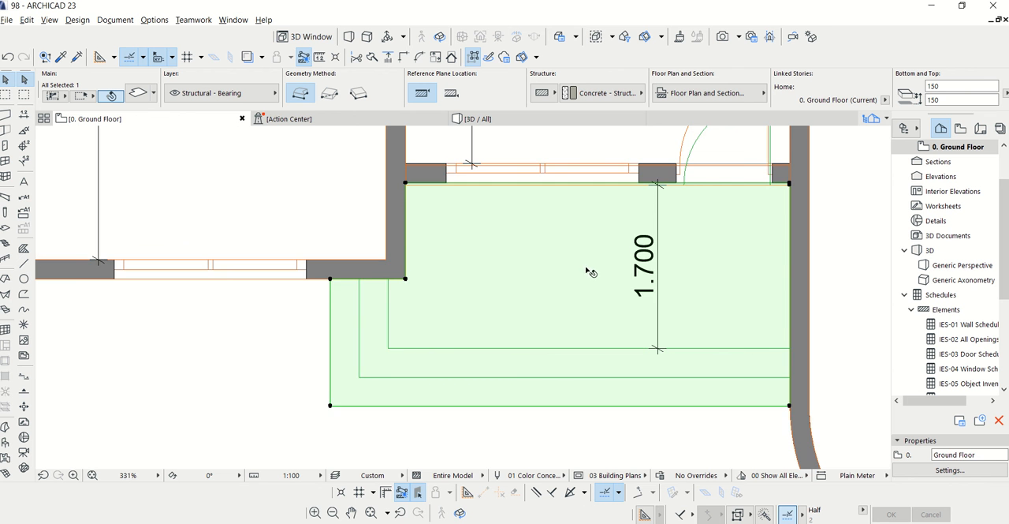
{"action": "scroll", "coordinate": [792, 151], "scroll_direction": "up", "scroll_amount": 3}
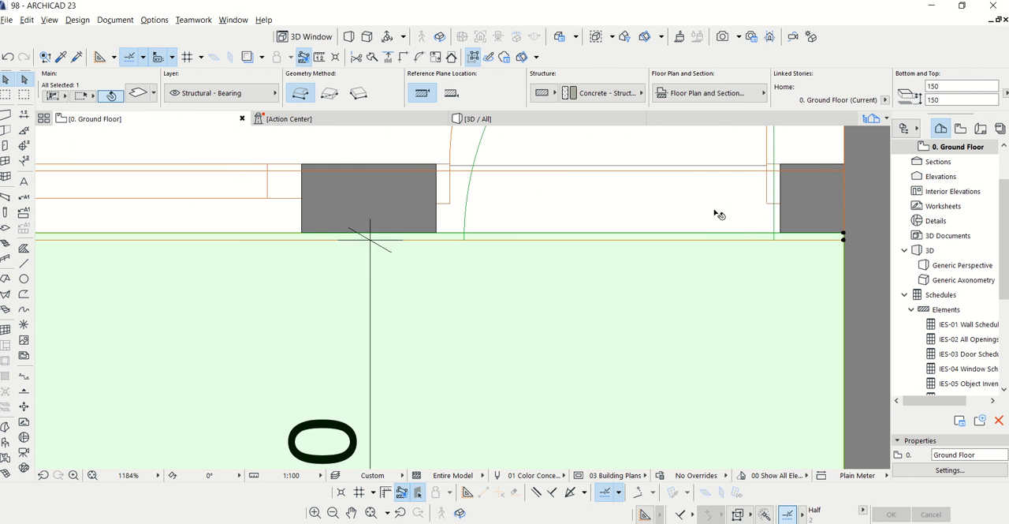
{"action": "scroll", "coordinate": [690, 189], "scroll_direction": "down", "scroll_amount": 3}
{"action": "key", "text": "Escape"}
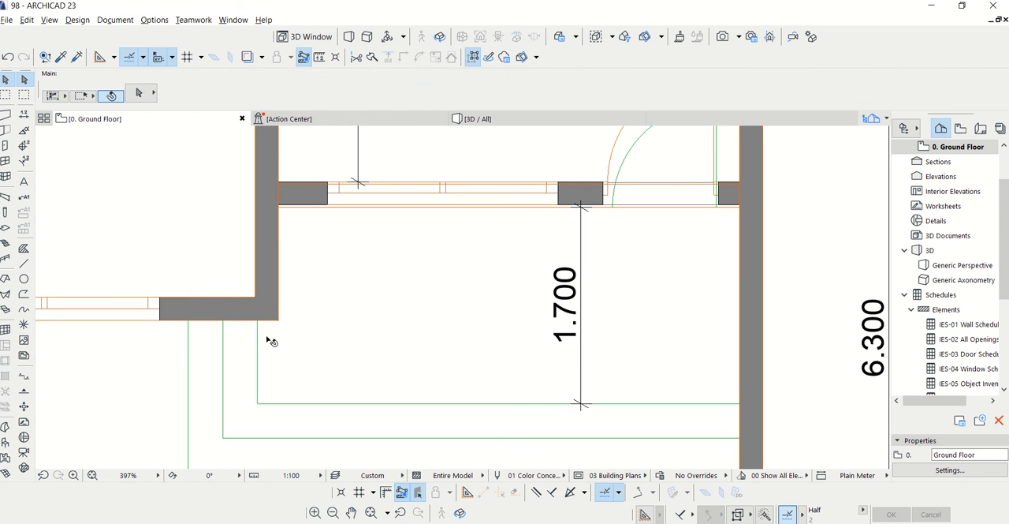
{"action": "left_click", "coordinate": [257, 332]}
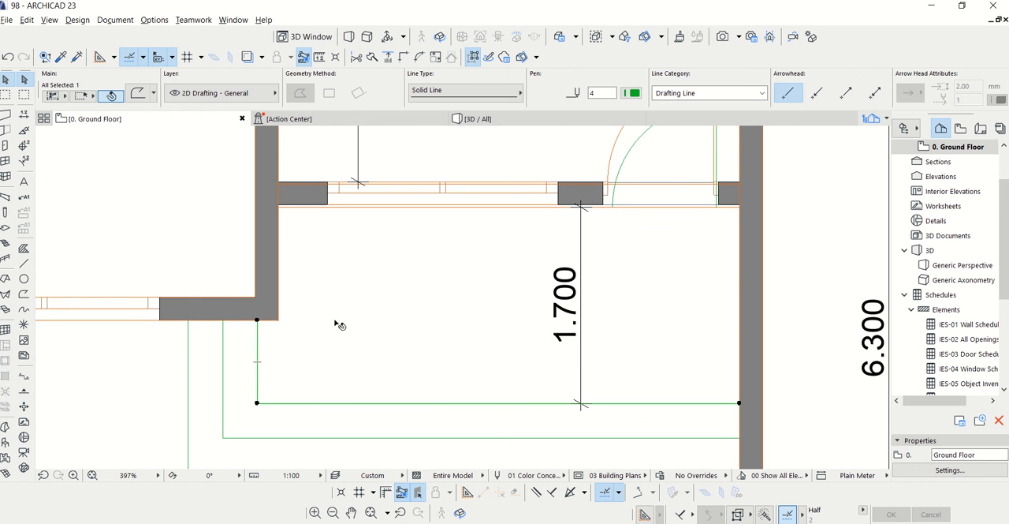
{"action": "key", "text": "Escape"}
{"action": "left_click", "coordinate": [317, 320]}
{"action": "key", "text": "Escape"}
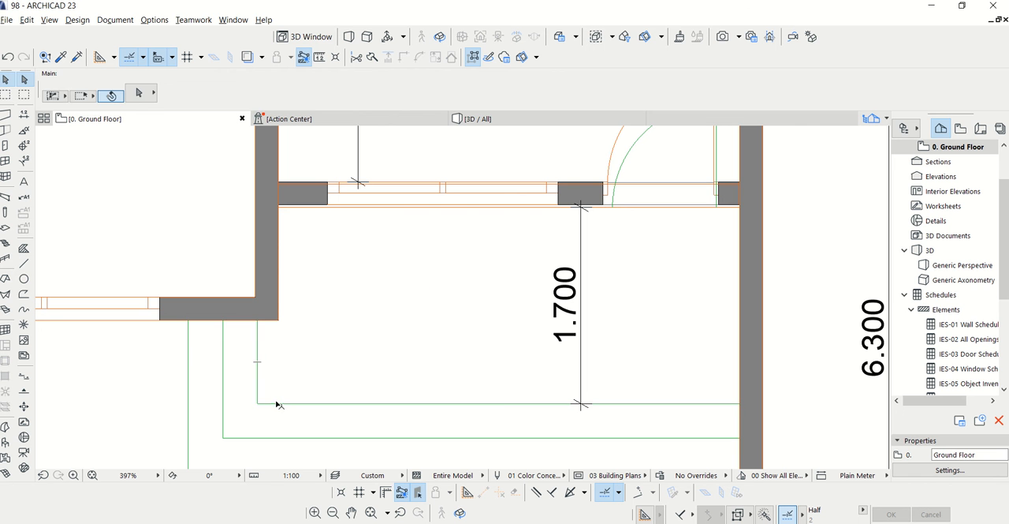
{"action": "left_click", "coordinate": [276, 404]}
{"action": "key", "text": "Escape"}
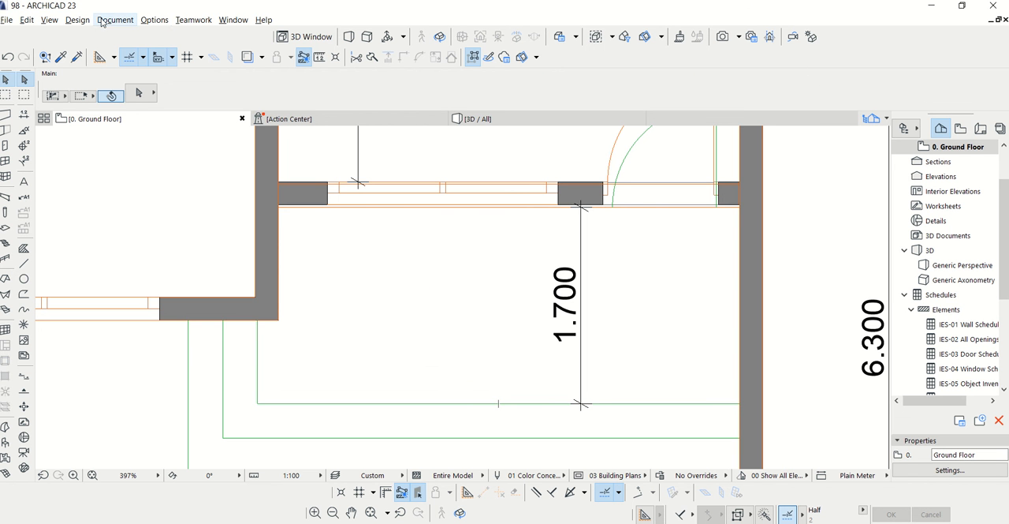
Hide the 2D Drafting - General layer in the model view layer settings
{"action": "left_click", "coordinate": [101, 20]}
{"action": "mouse_move", "coordinate": [127, 55]}
{"action": "left_click", "coordinate": [316, 54]}
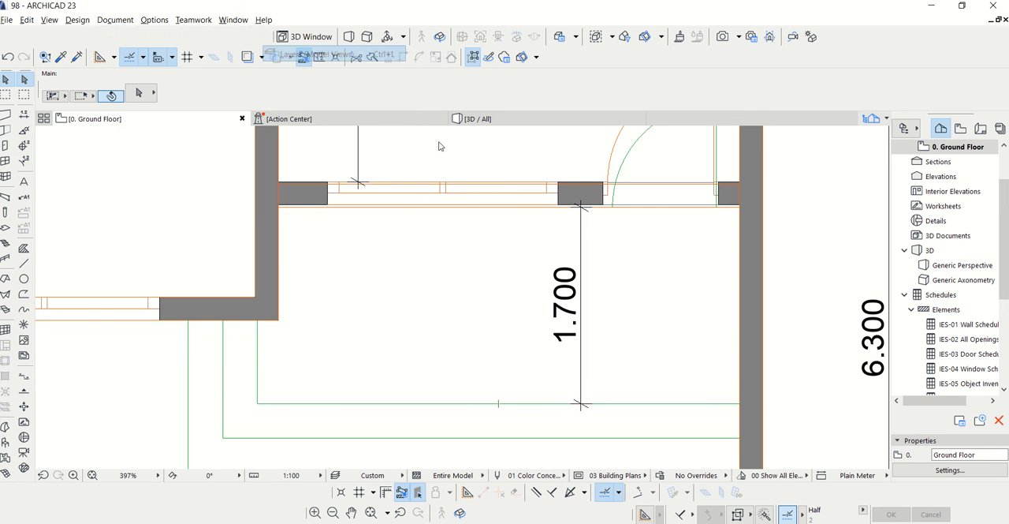
{"action": "left_click", "coordinate": [483, 158]}
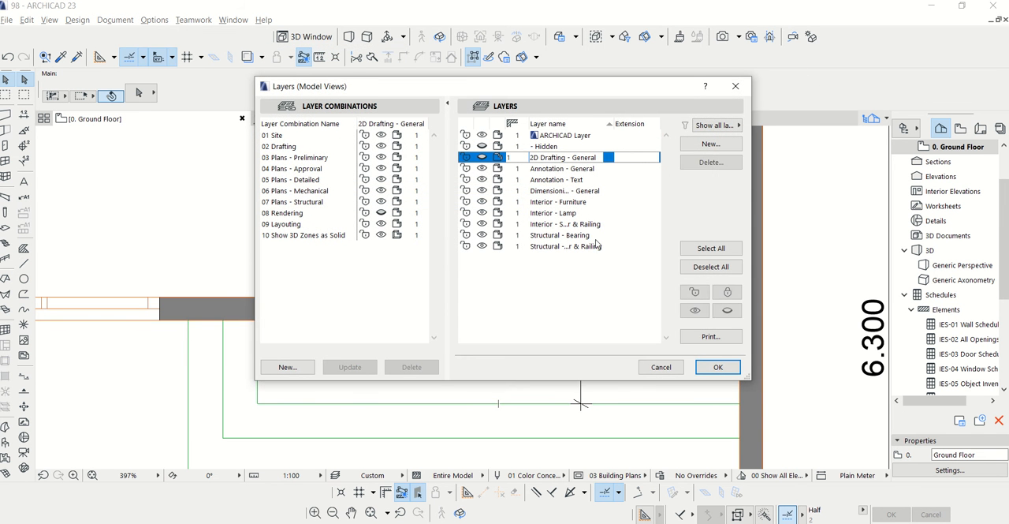
{"action": "left_click", "coordinate": [699, 369]}
Extend the top landing slab's edge at the hall beneath the wall and door opening to the wall's inner face
{"action": "left_click", "coordinate": [263, 327]}
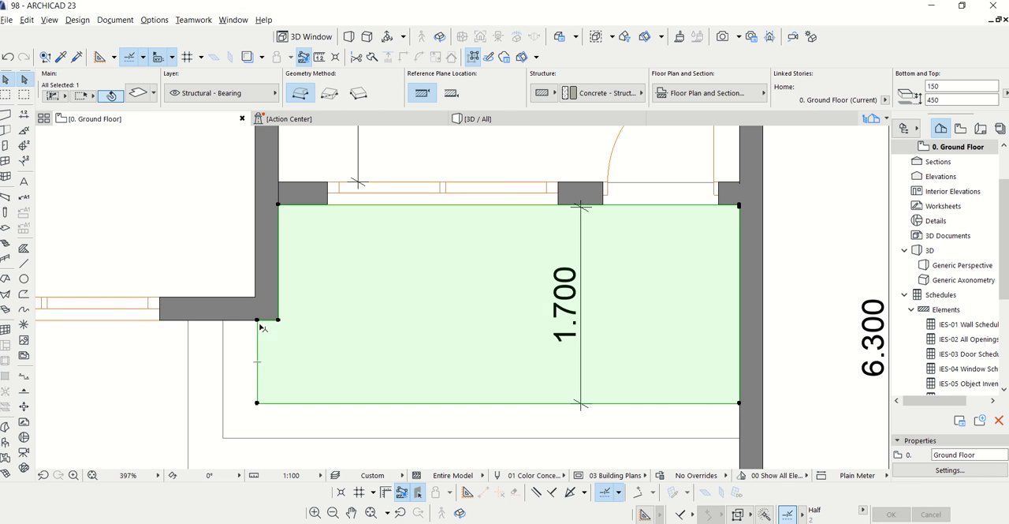
{"action": "scroll", "coordinate": [651, 189], "scroll_direction": "up", "scroll_amount": 3}
{"action": "left_click", "coordinate": [665, 226]}
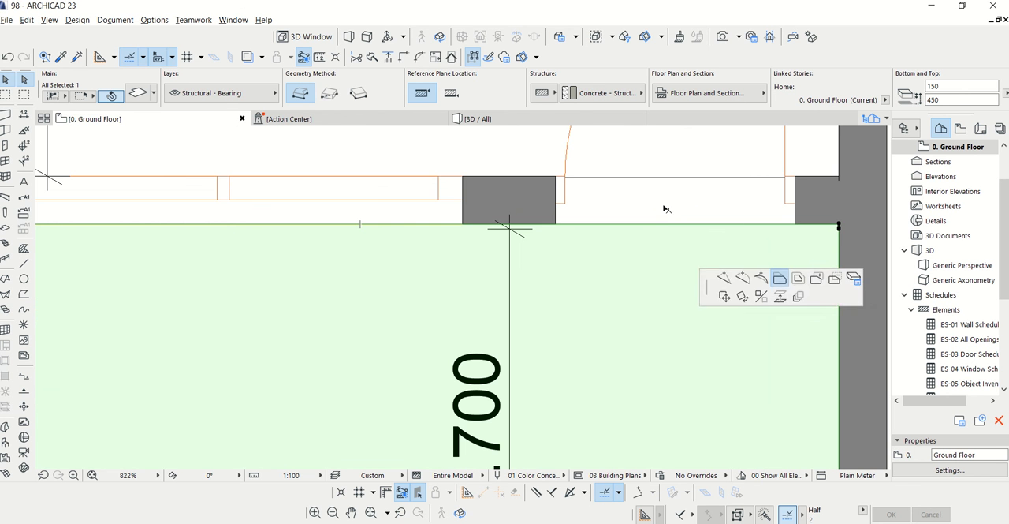
{"action": "left_click", "coordinate": [665, 176]}
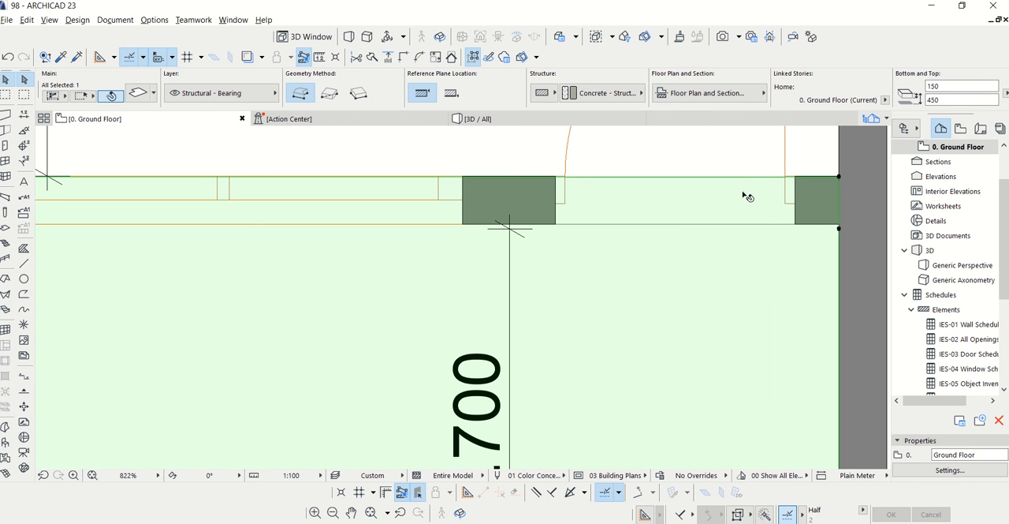
{"action": "key", "text": "Escape"}
Examine the granite entrance landing and steps from the front in the 3D view
{"action": "scroll", "coordinate": [368, 158], "scroll_direction": "down", "scroll_amount": 5}
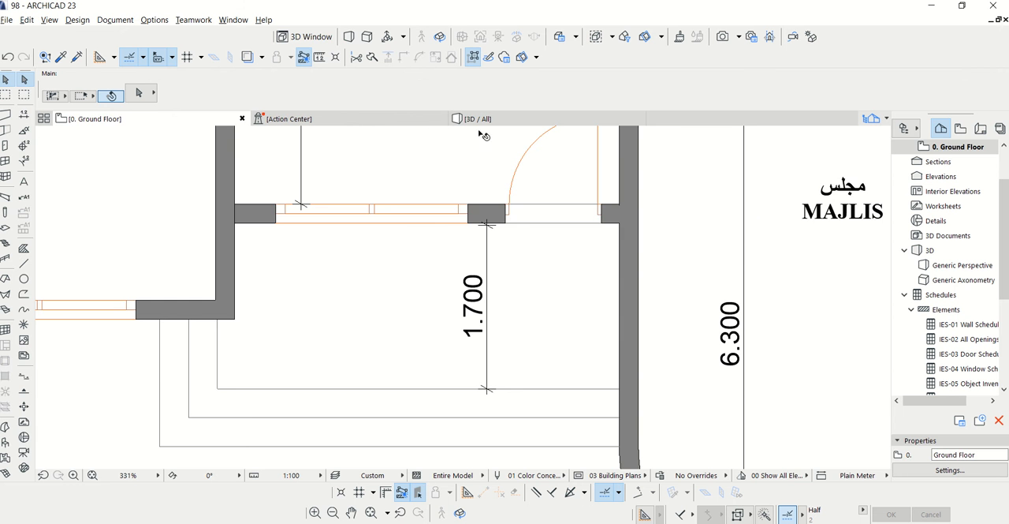
{"action": "left_click", "coordinate": [477, 119]}
{"action": "left_click_drag", "start_coordinate": [521, 369], "coordinate": [467, 402]}
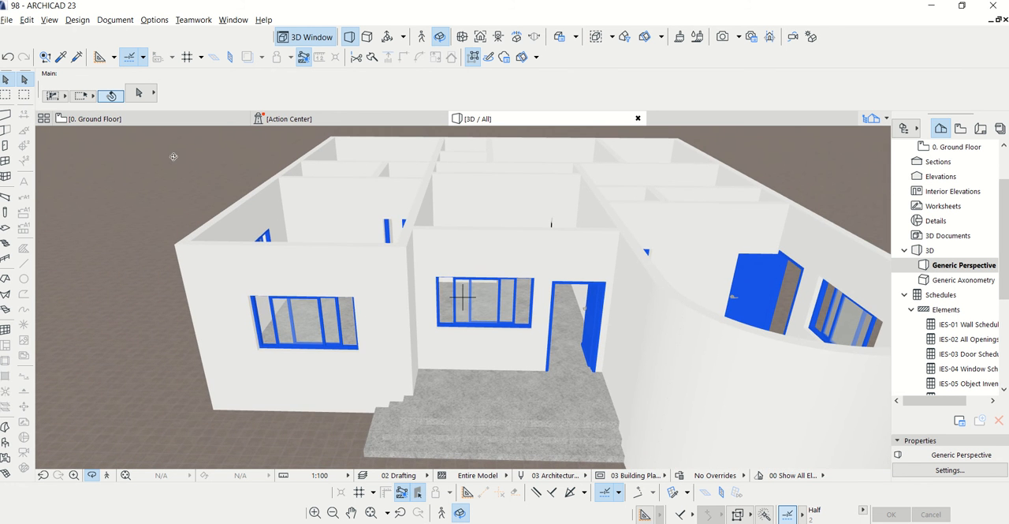
Drag a copy of the main floor slab off the ground floor plan and set the copy's elevation to 3650
{"action": "left_click", "coordinate": [95, 118]}
{"action": "scroll", "coordinate": [527, 325], "scroll_direction": "down", "scroll_amount": 6}
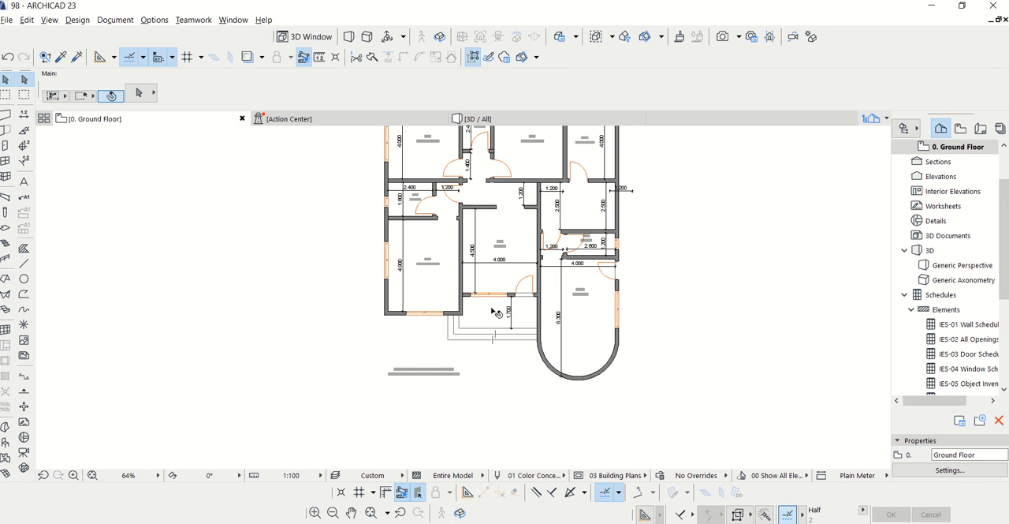
{"action": "left_click", "coordinate": [440, 247]}
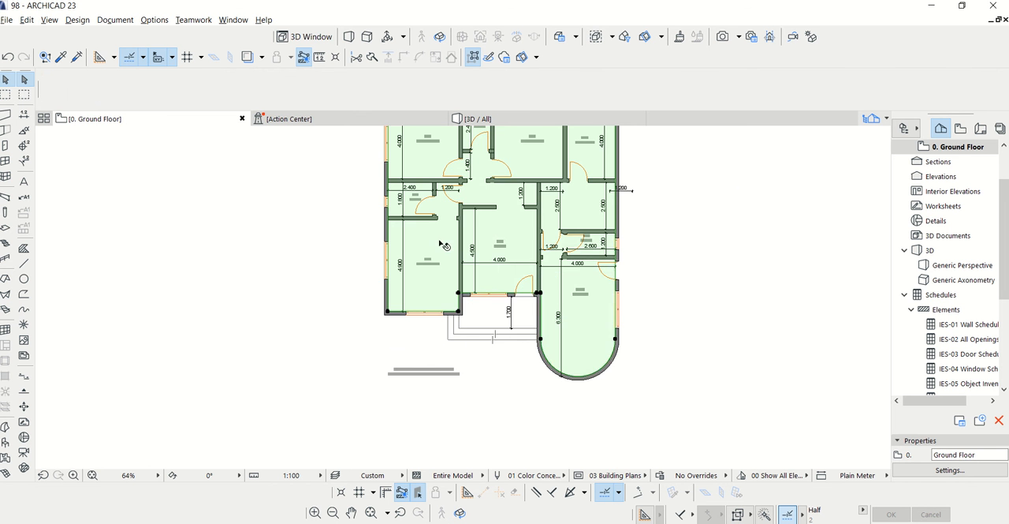
{"action": "right_click", "coordinate": [440, 242]}
{"action": "mouse_move", "coordinate": [470, 364]}
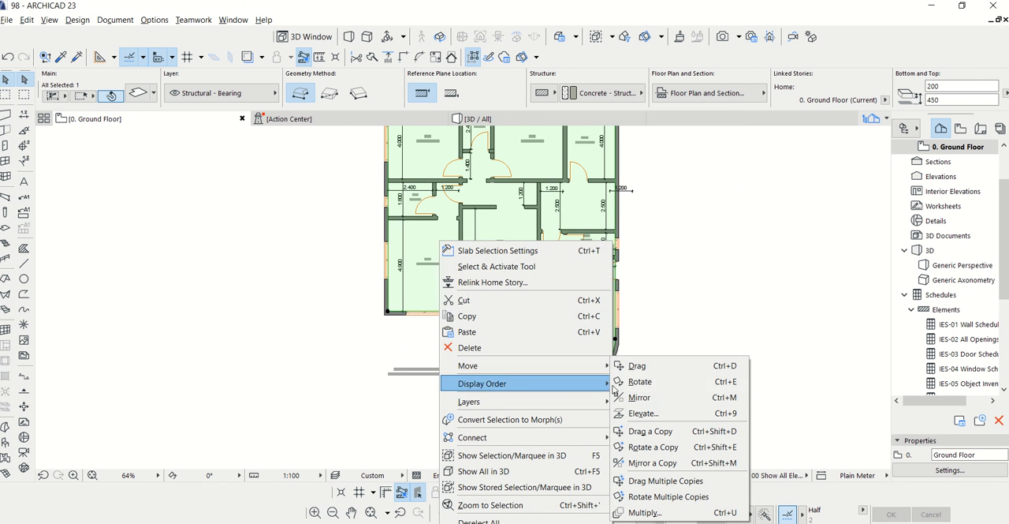
{"action": "left_click", "coordinate": [670, 429]}
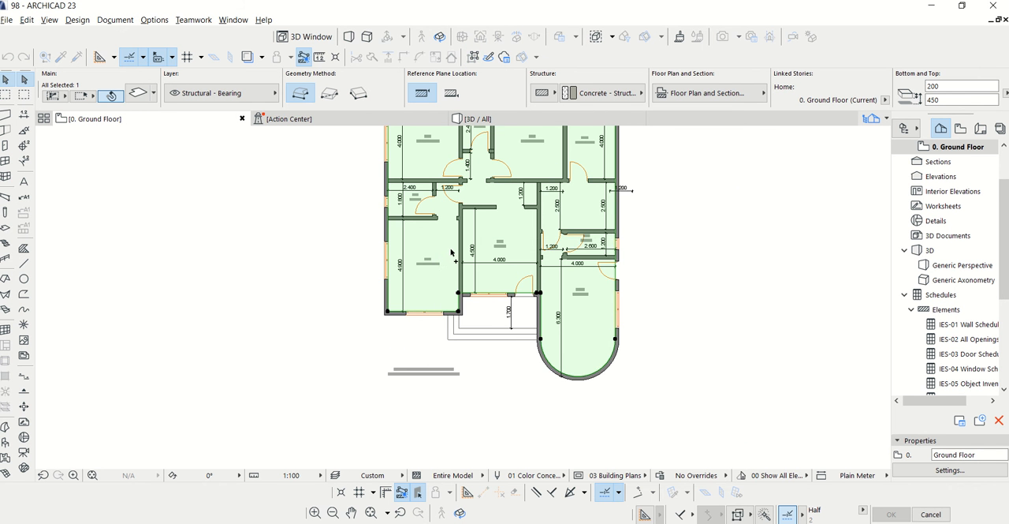
{"action": "left_click", "coordinate": [451, 252]}
{"action": "left_click", "coordinate": [399, 275]}
{"action": "scroll", "coordinate": [472, 391], "scroll_direction": "down", "scroll_amount": 3}
{"action": "scroll", "coordinate": [471, 265], "scroll_direction": "up", "scroll_amount": 3}
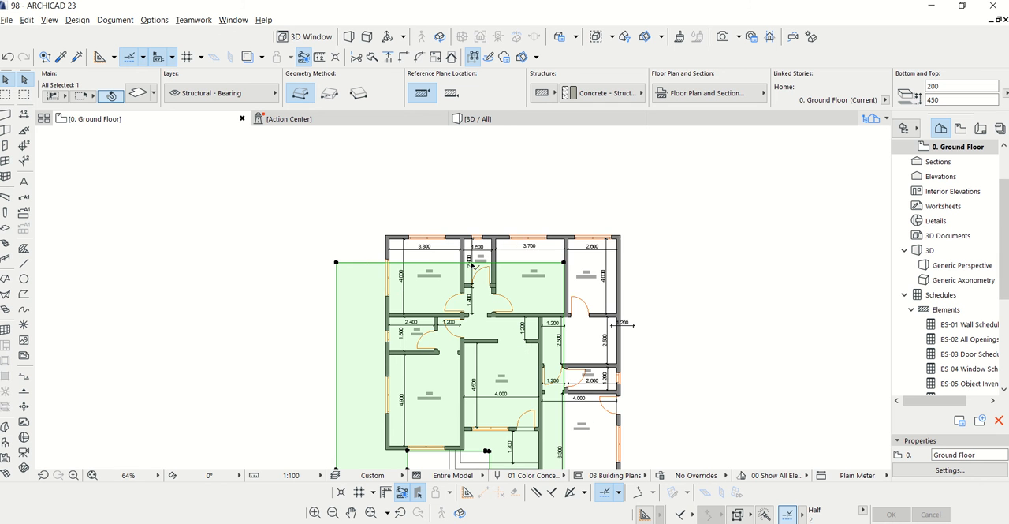
{"action": "left_click", "coordinate": [947, 100]}
Move the raised slab copy back over the building, aligning its corner with the inner wall corner of the upper bedroom
{"action": "right_click", "coordinate": [365, 282]}
{"action": "mouse_move", "coordinate": [390, 375]}
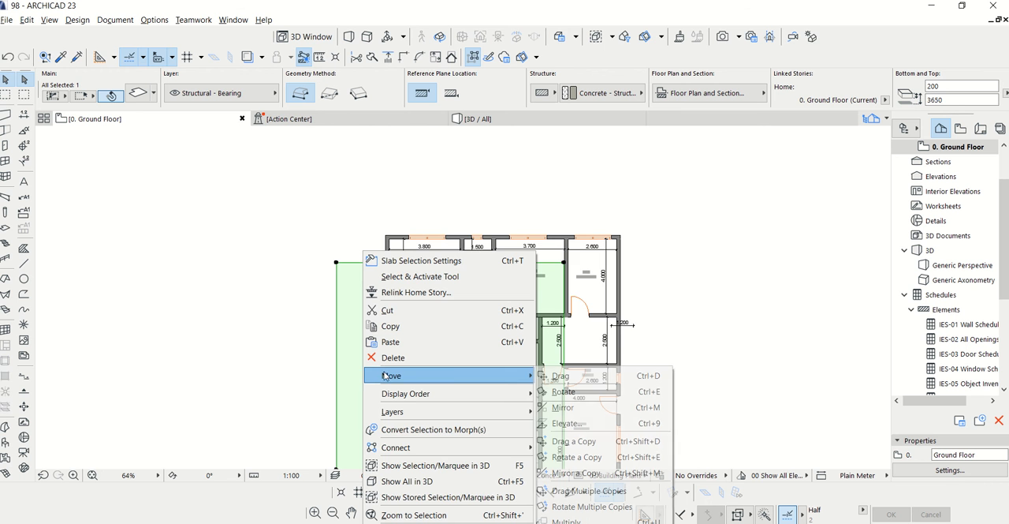
{"action": "left_click", "coordinate": [559, 376]}
{"action": "scroll", "coordinate": [387, 243], "scroll_direction": "up", "scroll_amount": 6}
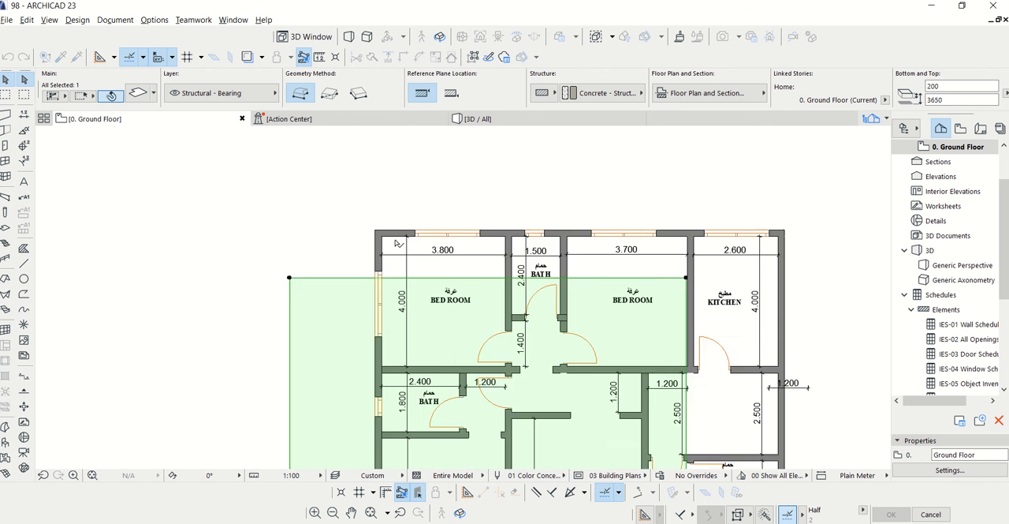
{"action": "left_click", "coordinate": [365, 231]}
{"action": "scroll", "coordinate": [421, 182], "scroll_direction": "down", "scroll_amount": 3}
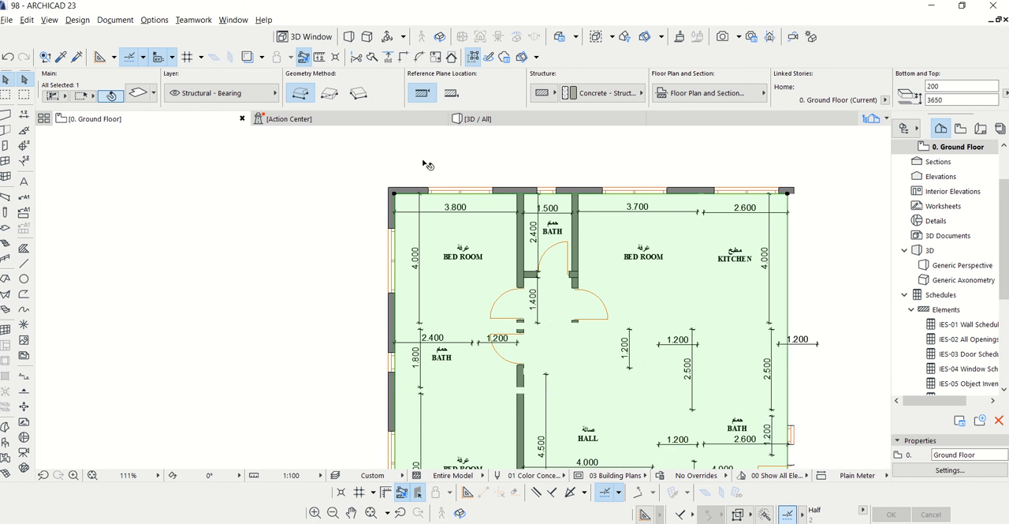
Offset all edges of the raised slab outward by about 465 so it overhangs the outer walls
{"action": "scroll", "coordinate": [465, 193], "scroll_direction": "up", "scroll_amount": 3}
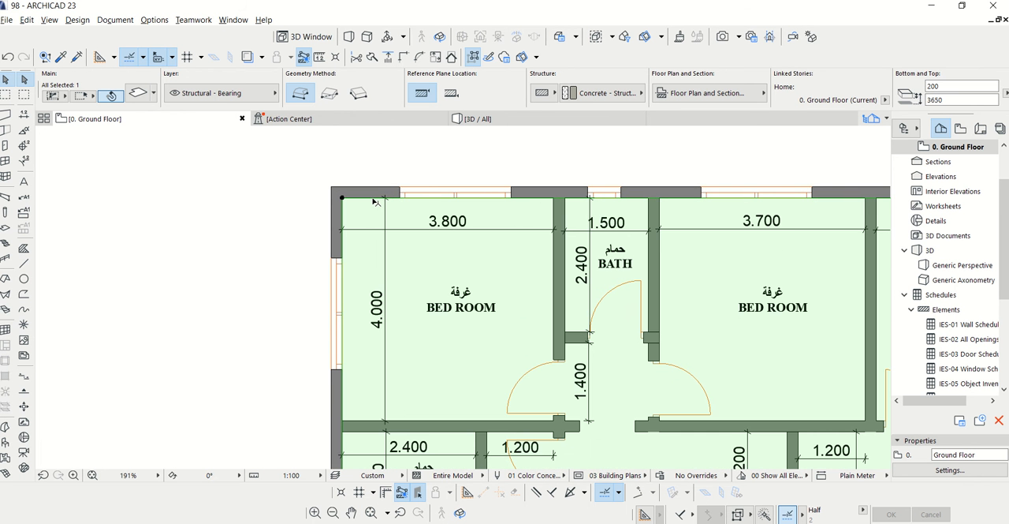
{"action": "left_click", "coordinate": [372, 197]}
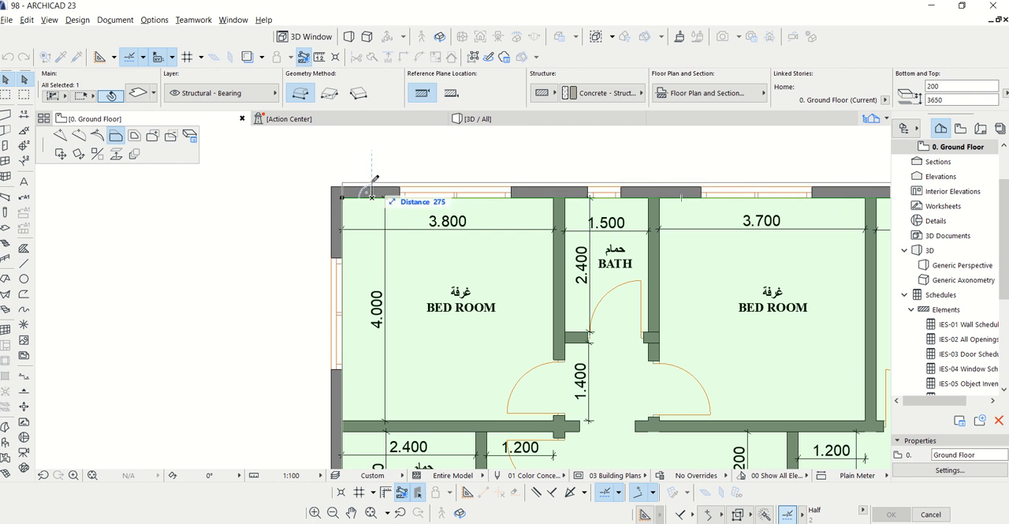
{"action": "left_click", "coordinate": [134, 137]}
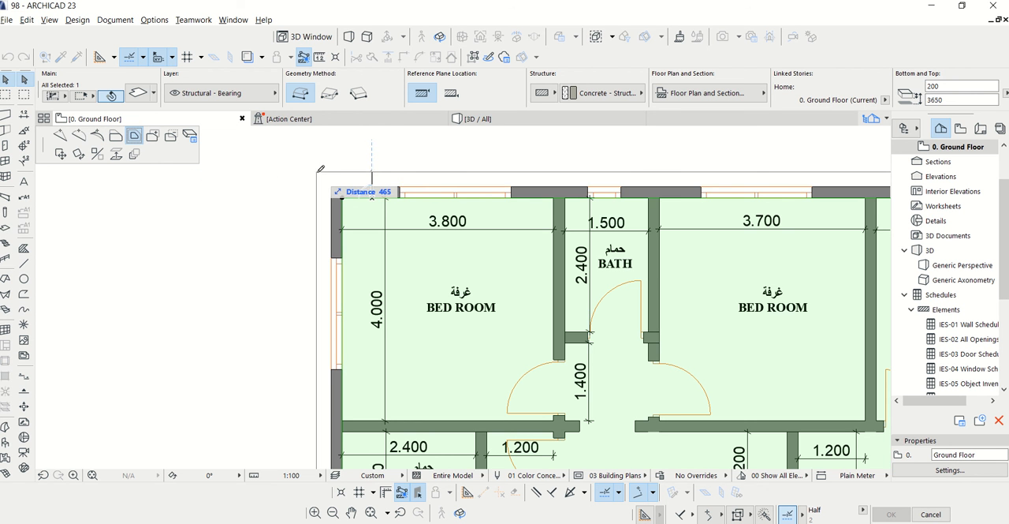
{"action": "left_click", "coordinate": [320, 168]}
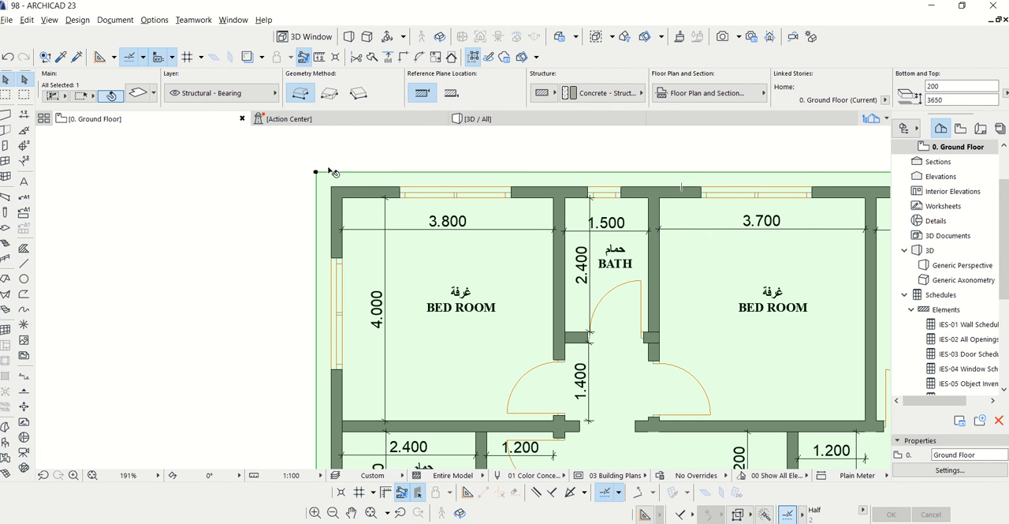
{"action": "scroll", "coordinate": [366, 187], "scroll_direction": "down", "scroll_amount": 5}
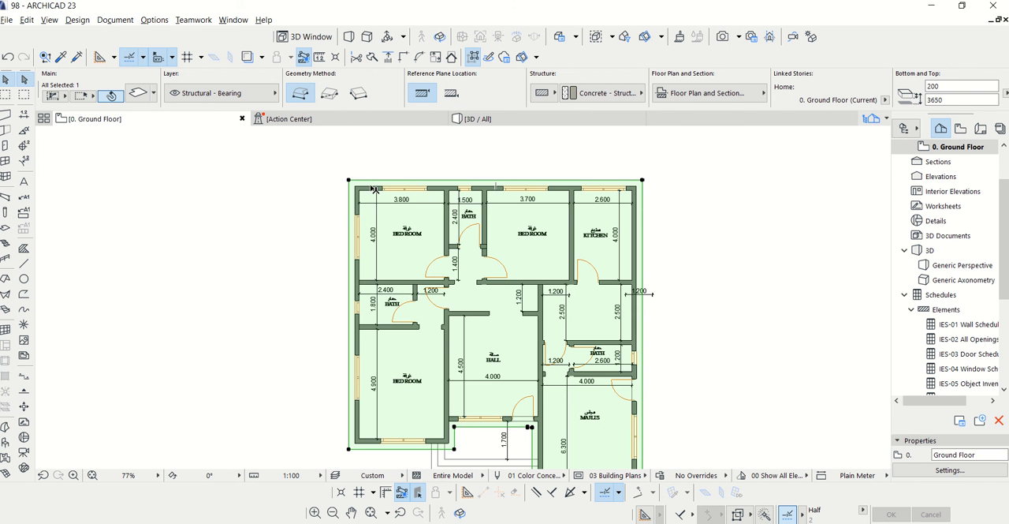
Override the raised slab's top, edge and bottom surfaces with Paint - Royal Blue
{"action": "left_click", "coordinate": [138, 93]}
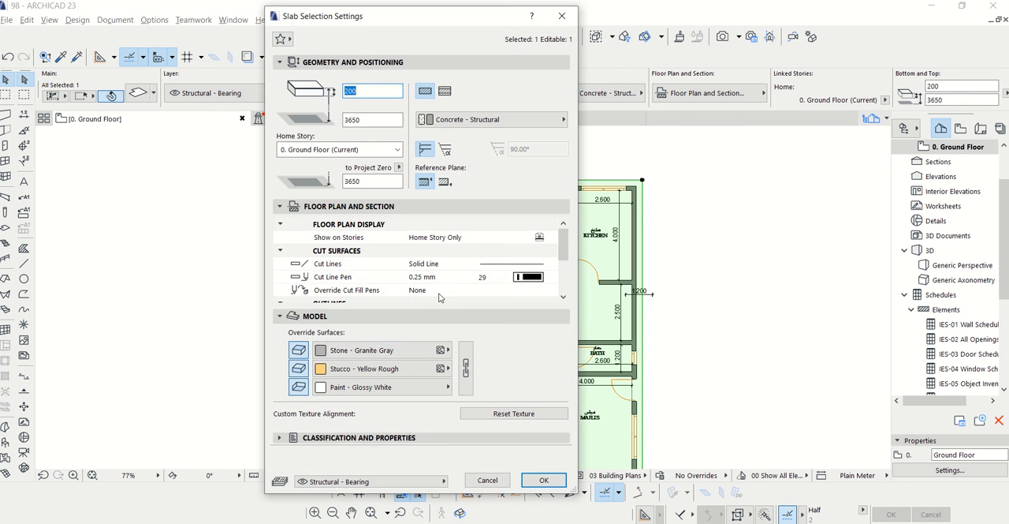
{"action": "left_click", "coordinate": [322, 350]}
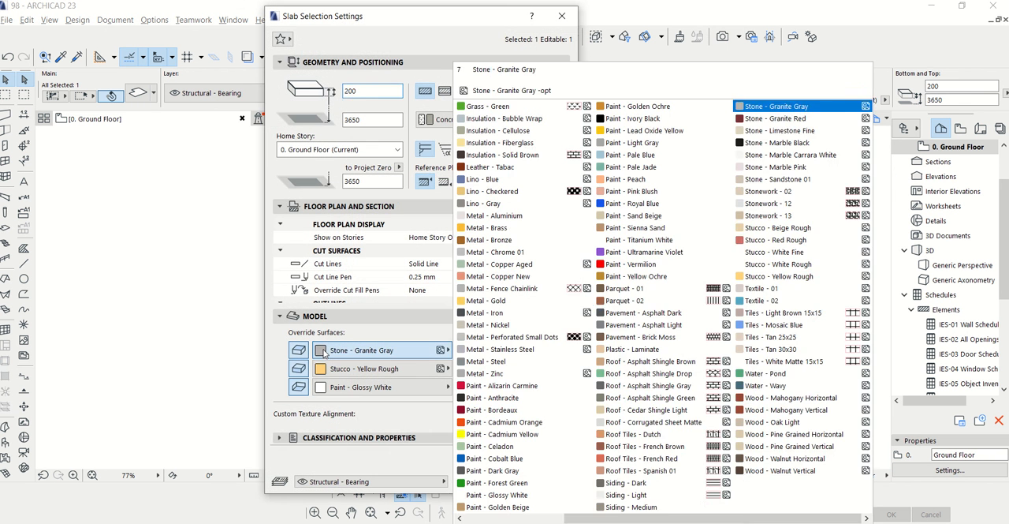
{"action": "left_click", "coordinate": [631, 203]}
{"action": "left_click", "coordinate": [377, 370]}
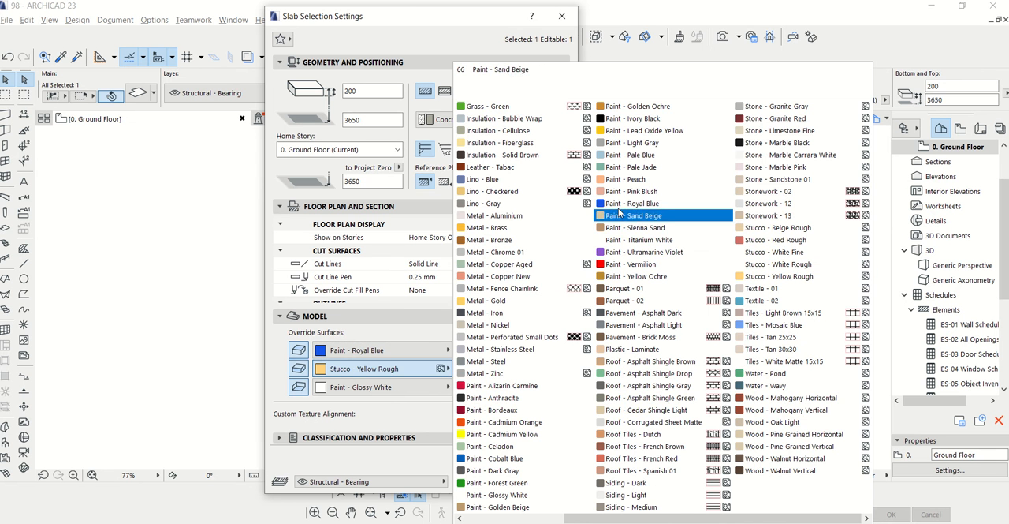
{"action": "left_click", "coordinate": [631, 203]}
{"action": "left_click", "coordinate": [349, 387]}
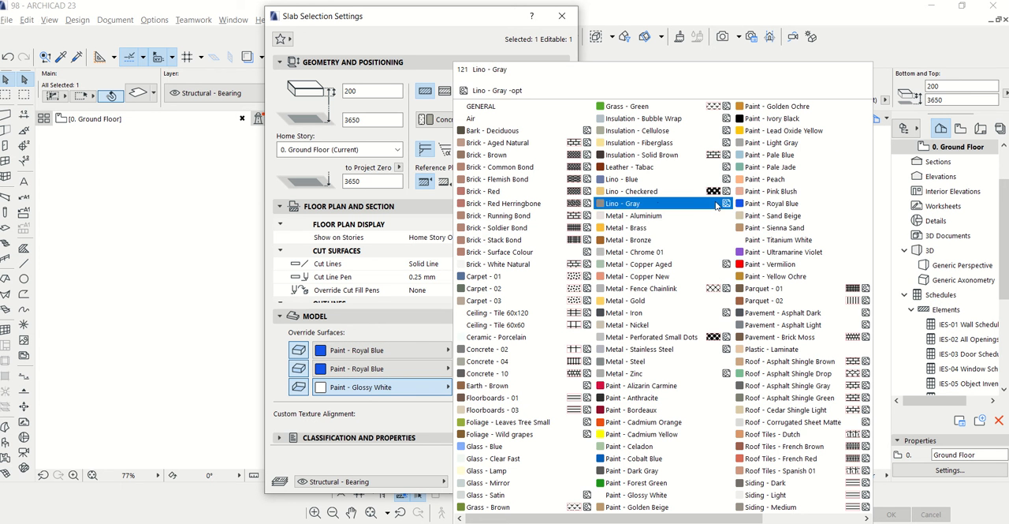
{"action": "left_click", "coordinate": [757, 203]}
{"action": "left_click", "coordinate": [543, 481]}
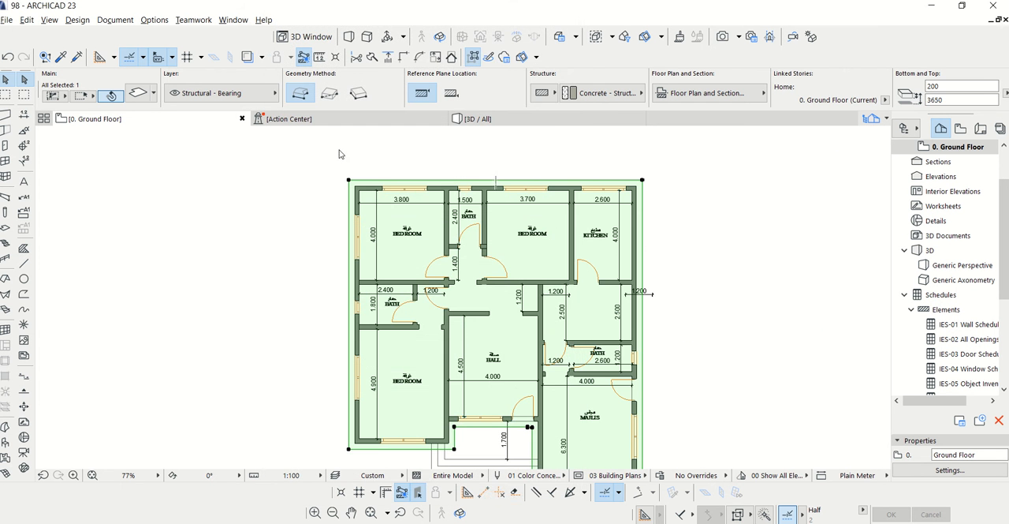
Examine the roof slab around the building in 3D and return to the curved majlis wall on the ground floor plan
{"action": "left_click", "coordinate": [477, 118]}
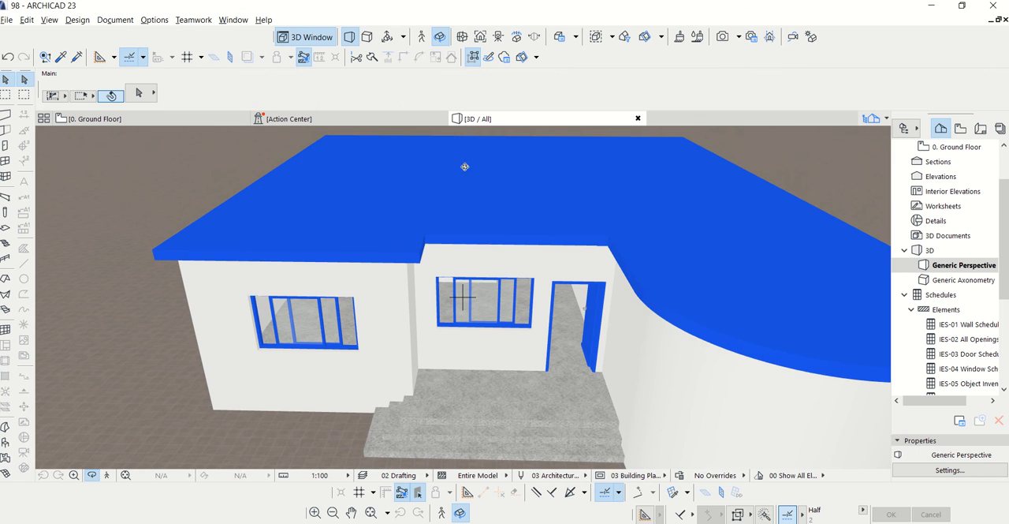
{"action": "left_click_drag", "start_coordinate": [481, 334], "coordinate": [509, 291]}
{"action": "scroll", "coordinate": [522, 309], "scroll_direction": "down", "scroll_amount": 1}
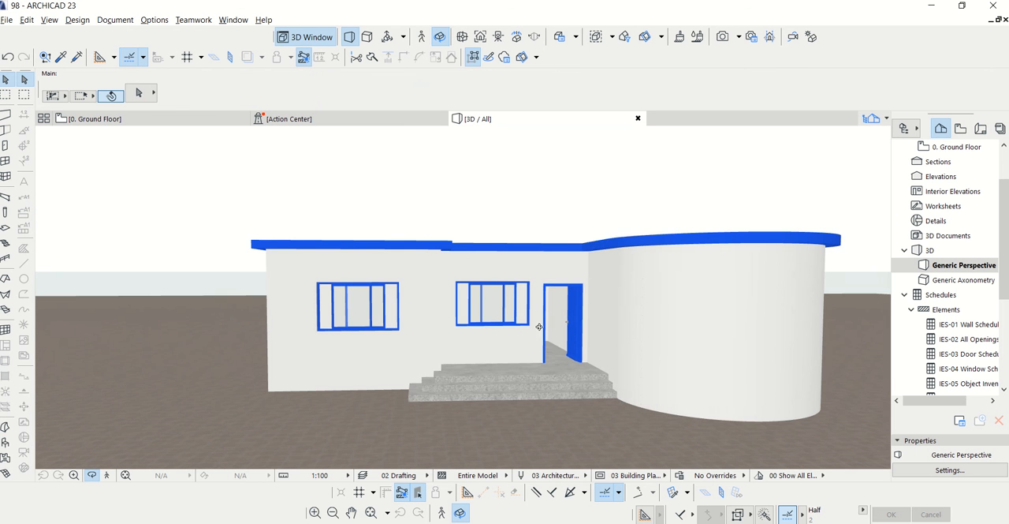
{"action": "left_click_drag", "start_coordinate": [539, 327], "coordinate": [479, 377]}
{"action": "scroll", "coordinate": [547, 292], "scroll_direction": "down", "scroll_amount": 1}
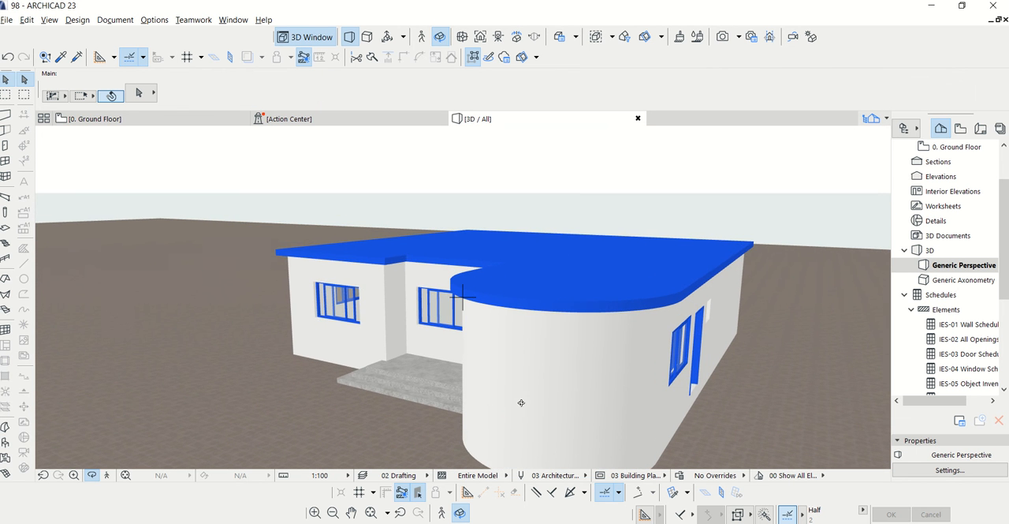
{"action": "left_click", "coordinate": [96, 118]}
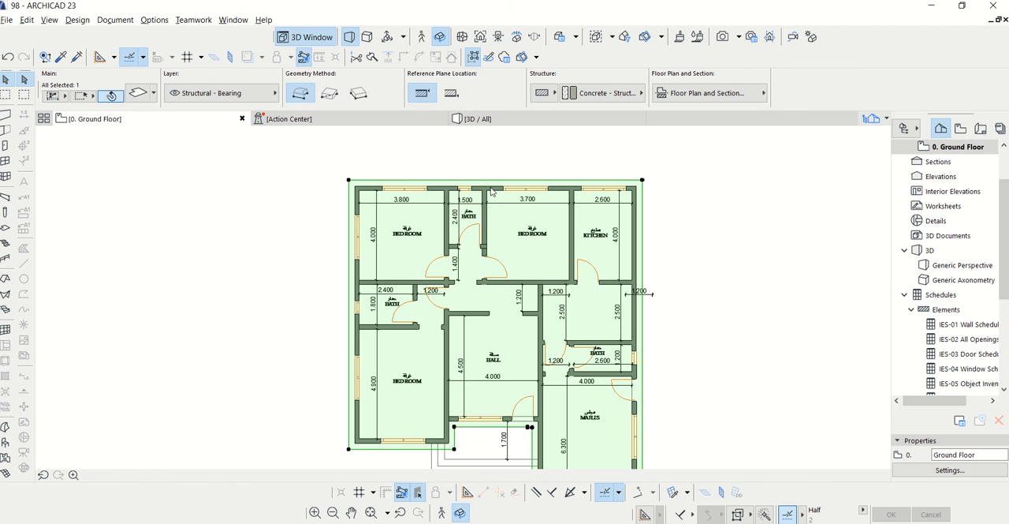
{"action": "left_click", "coordinate": [619, 316]}
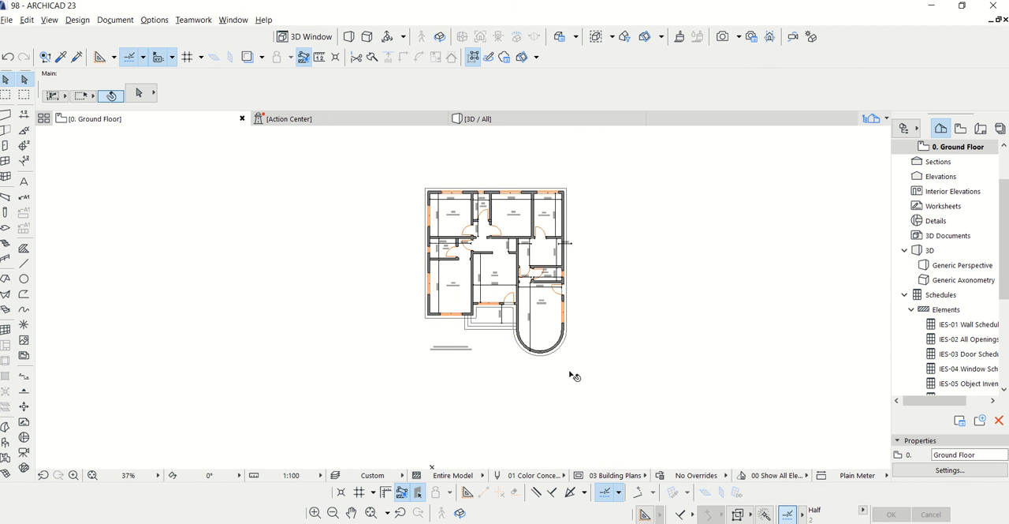
{"action": "scroll", "coordinate": [575, 377], "scroll_direction": "up", "scroll_amount": 2}
{"action": "scroll", "coordinate": [537, 354], "scroll_direction": "up", "scroll_amount": 5}
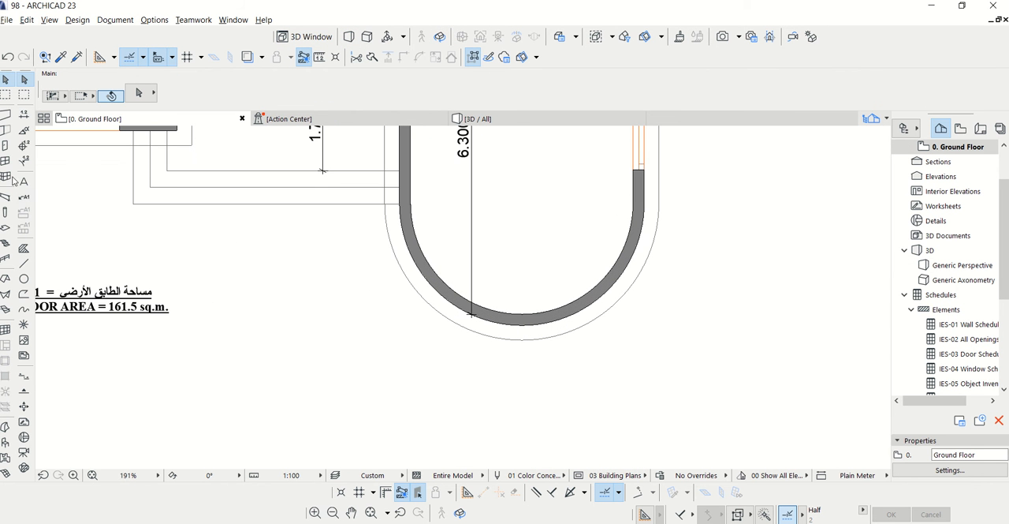
{"action": "left_click", "coordinate": [5, 145]}
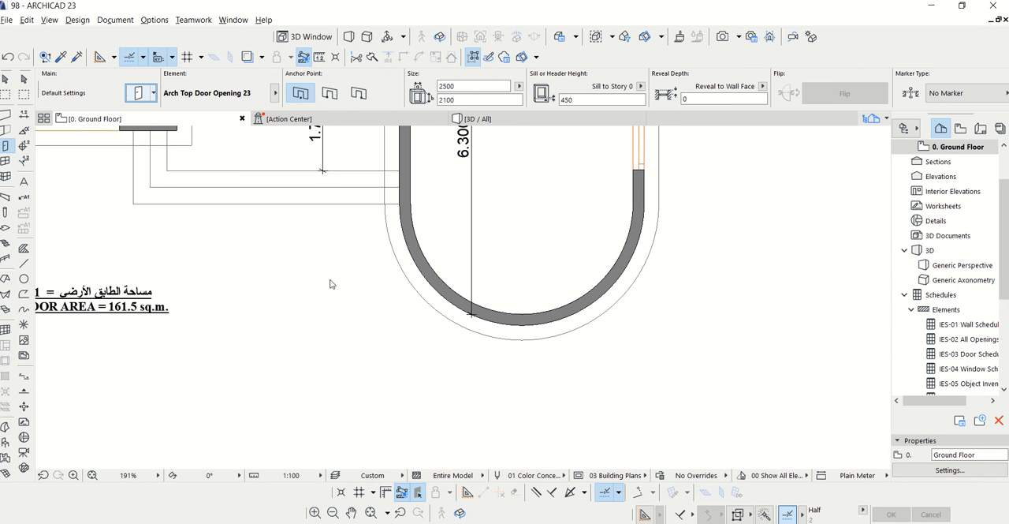
{"action": "key", "text": "ctrl+t"}
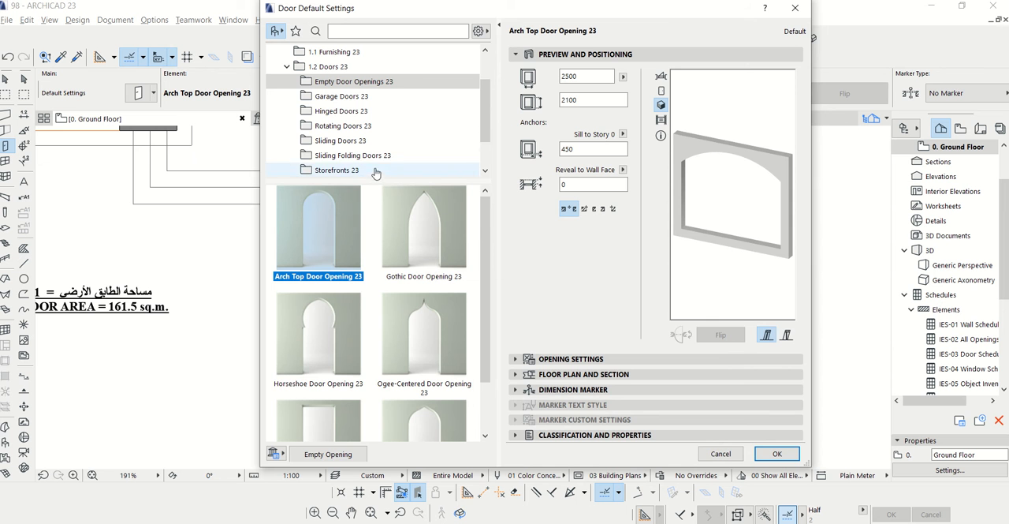
{"action": "left_click", "coordinate": [798, 10]}
{"action": "key", "text": "Escape"}
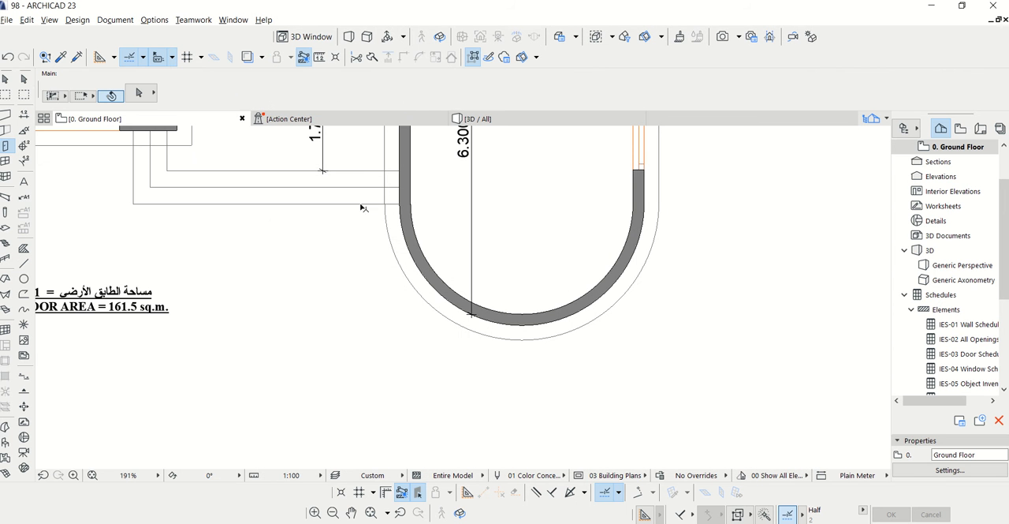
{"action": "left_click", "coordinate": [5, 145]}
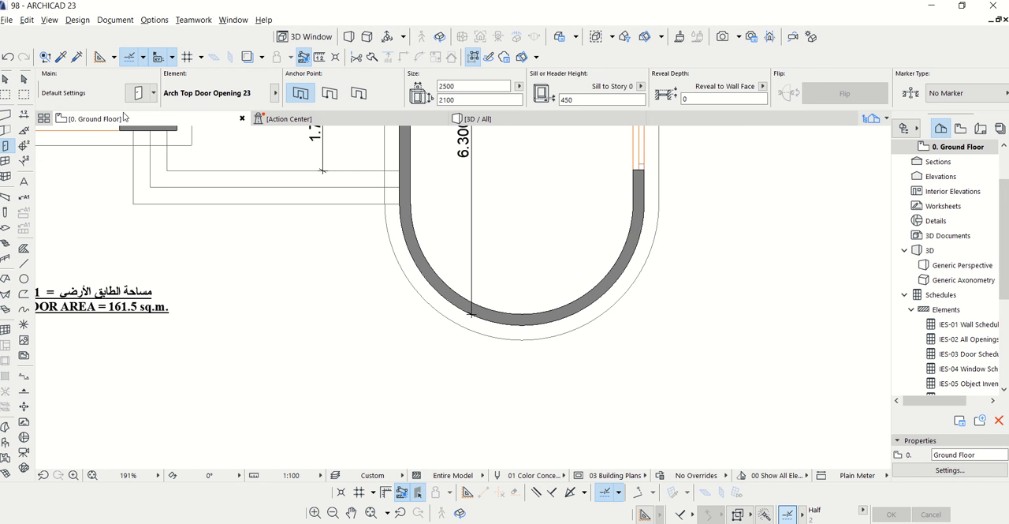
{"action": "key", "text": "ctrl+t"}
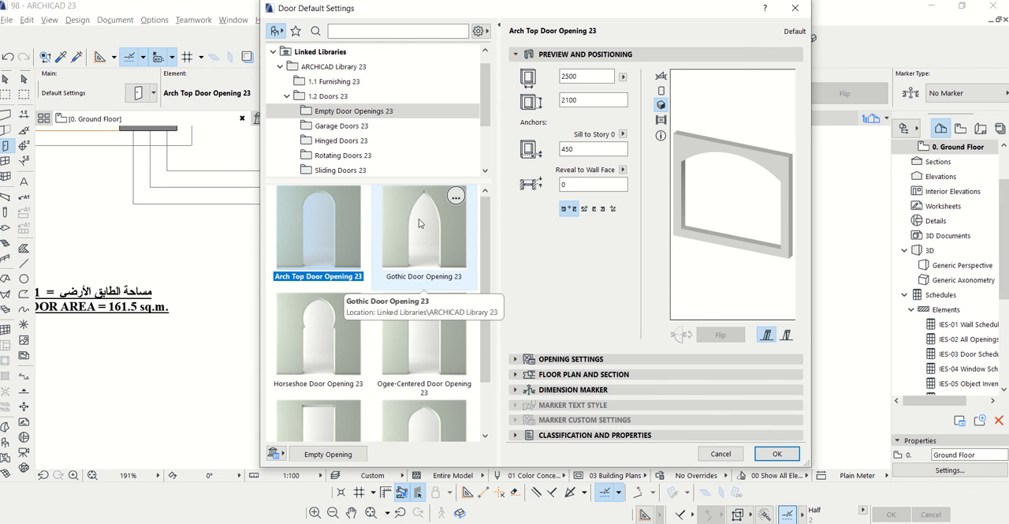
{"action": "left_click", "coordinate": [795, 8]}
{"action": "left_click", "coordinate": [24, 79]}
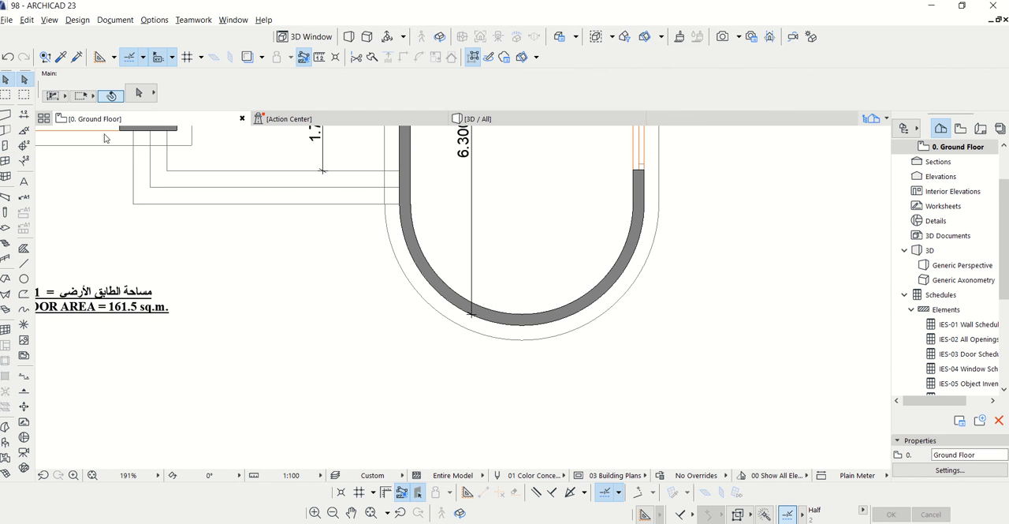
Set the default window to Curved Window 23 from Special Windows 23, with a 1450 sill height and 1200 window height
{"action": "left_click", "coordinate": [5, 163]}
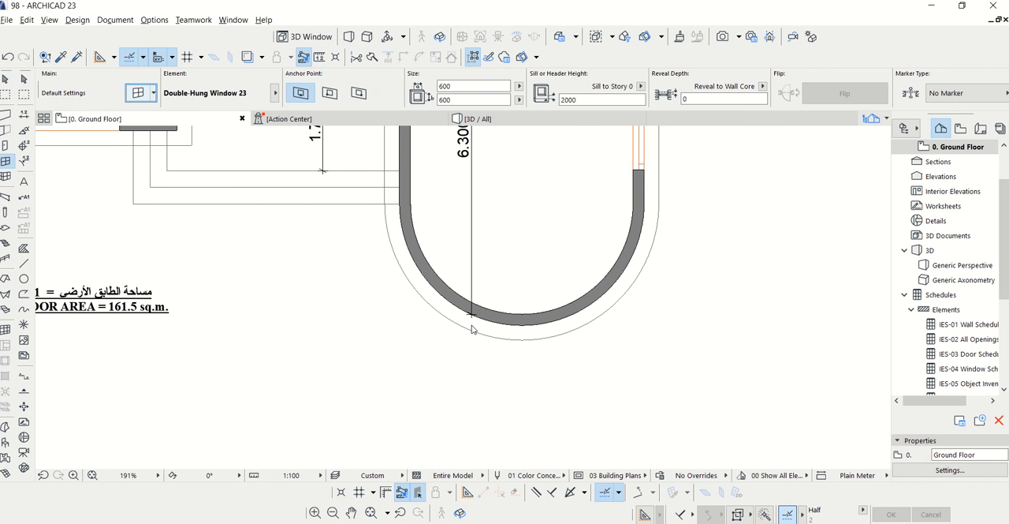
{"action": "key", "text": "ctrl+t"}
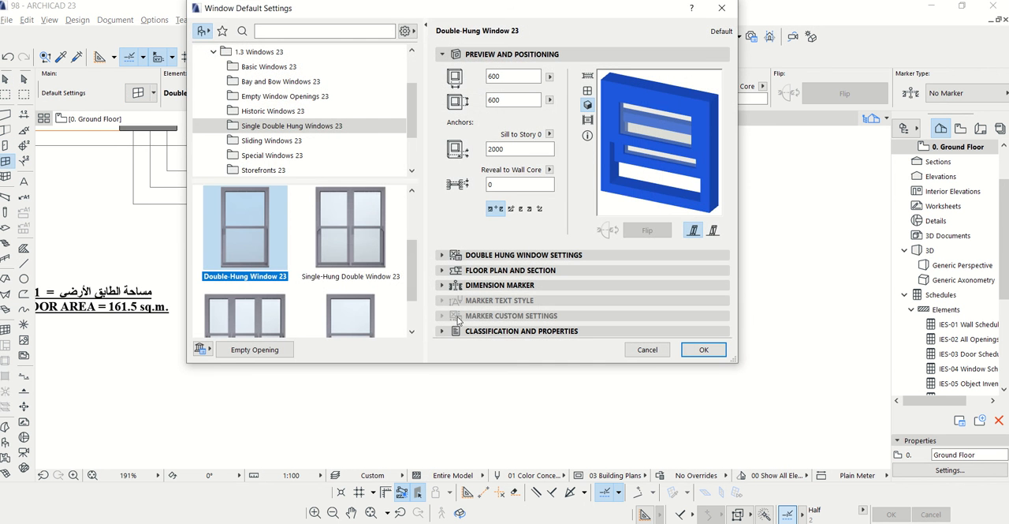
{"action": "left_click", "coordinate": [280, 157]}
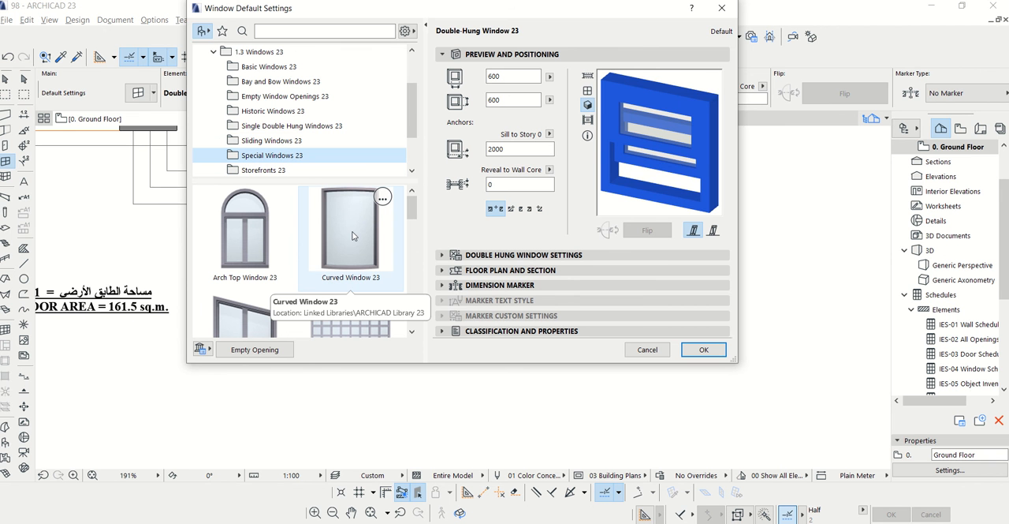
{"action": "left_click", "coordinate": [352, 236]}
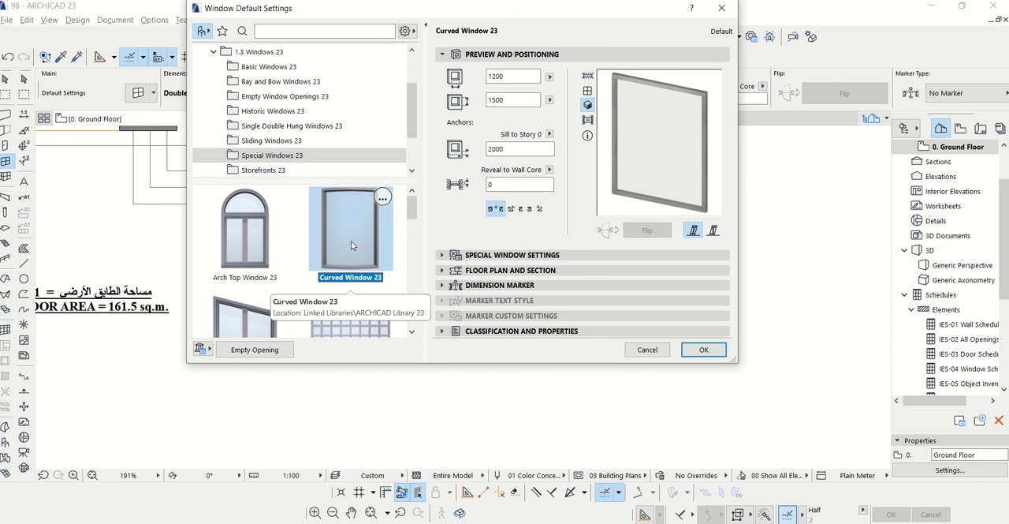
{"action": "left_click", "coordinate": [496, 149]}
{"action": "type", "text": "1450"}
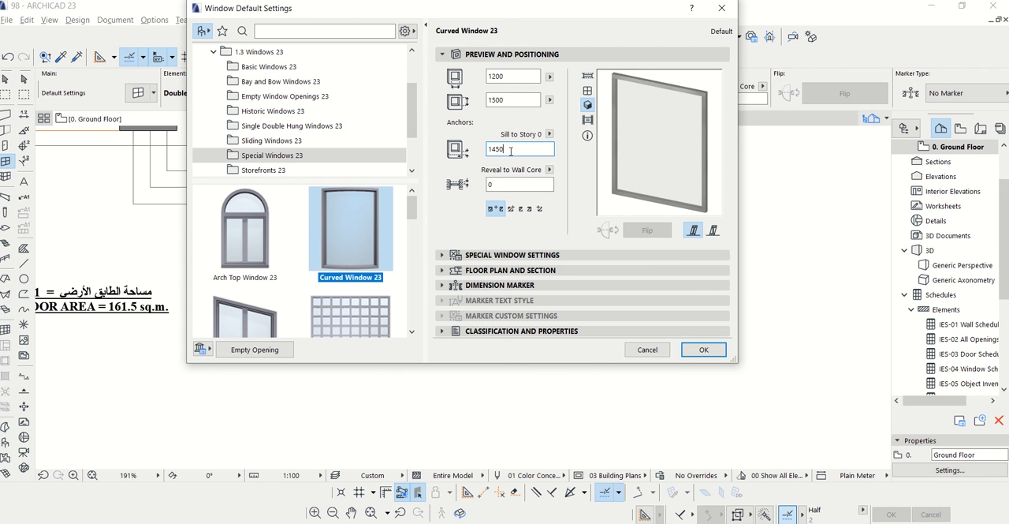
{"action": "left_click", "coordinate": [505, 99]}
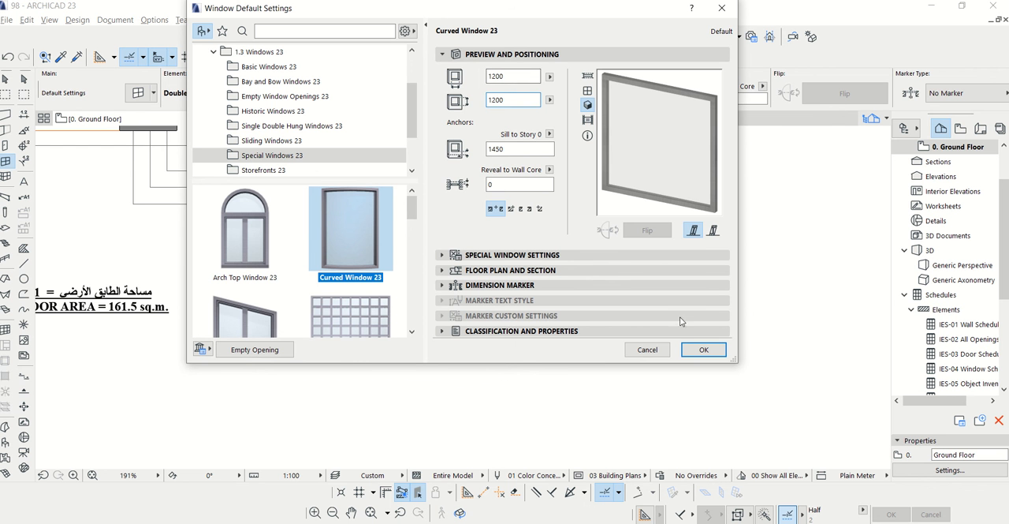
Change the curved window's outside and inside frame surfaces to Paint - Royal Blue
{"action": "left_click", "coordinate": [441, 255]}
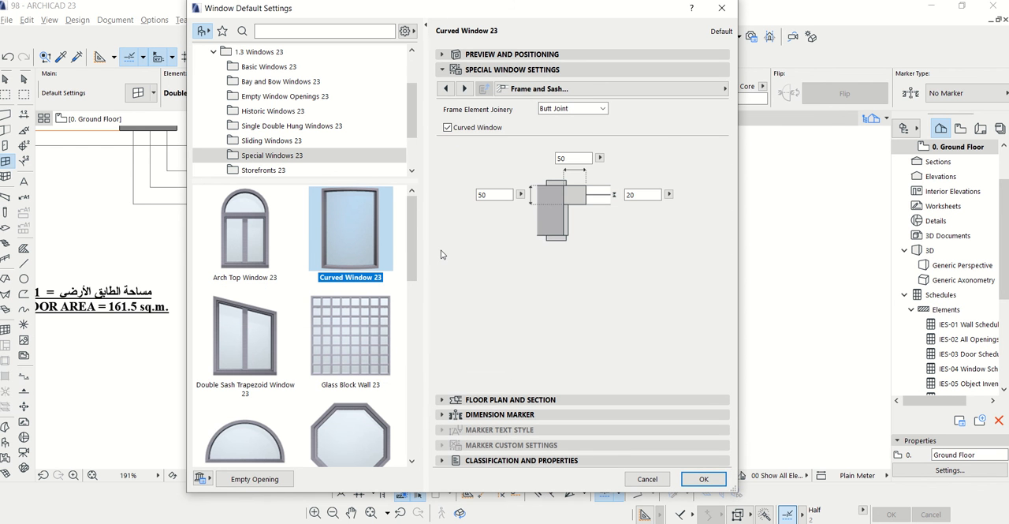
{"action": "left_click", "coordinate": [464, 89]}
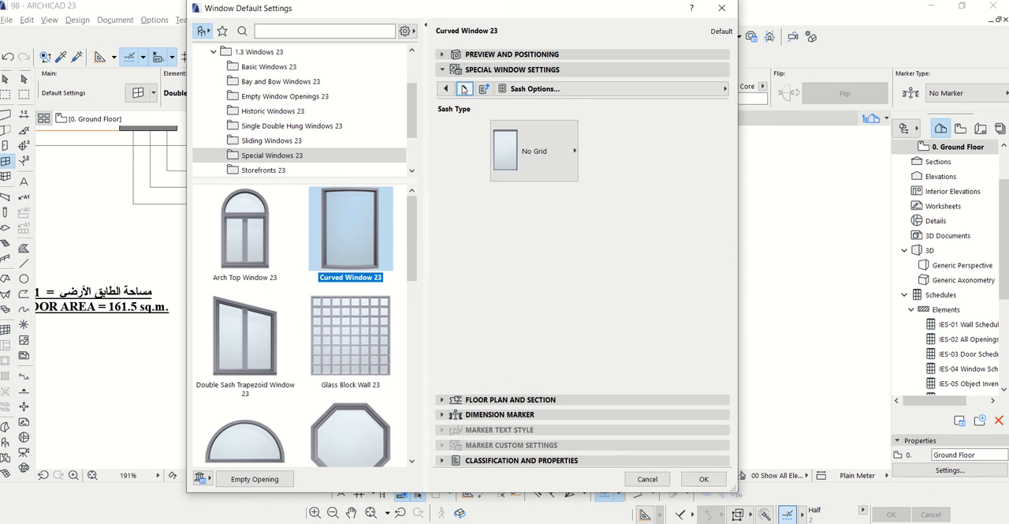
{"action": "left_click", "coordinate": [463, 90]}
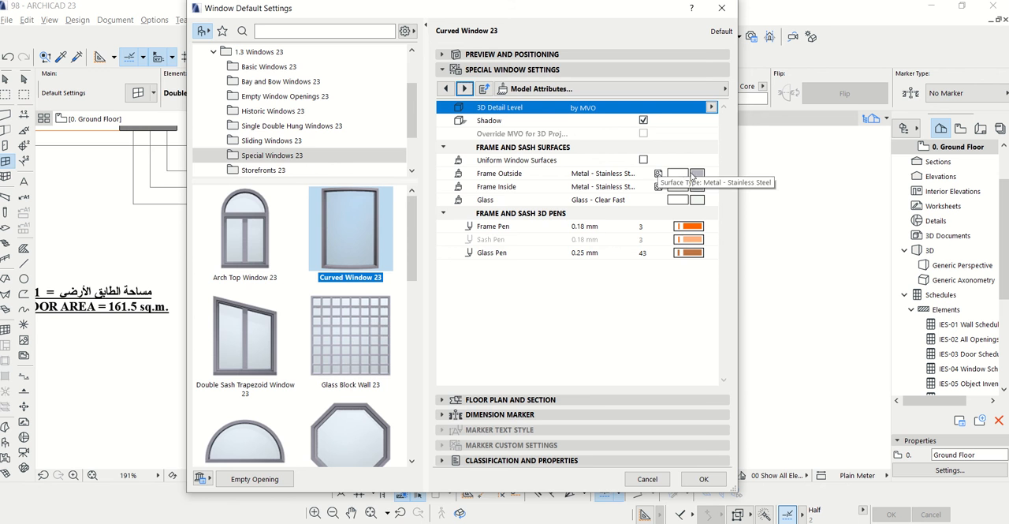
{"action": "left_click", "coordinate": [656, 171]}
{"action": "left_click", "coordinate": [473, 203]}
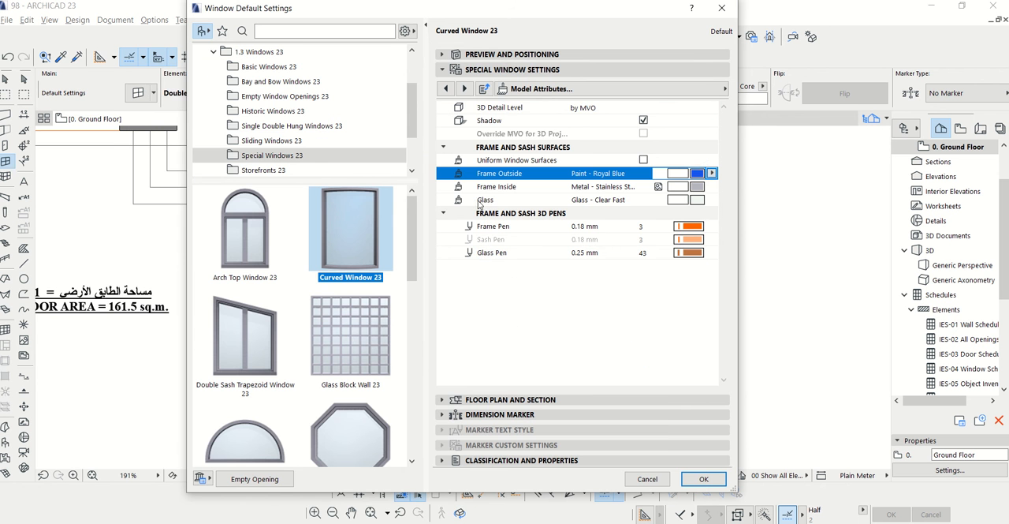
{"action": "left_click", "coordinate": [697, 192]}
{"action": "left_click", "coordinate": [485, 206]}
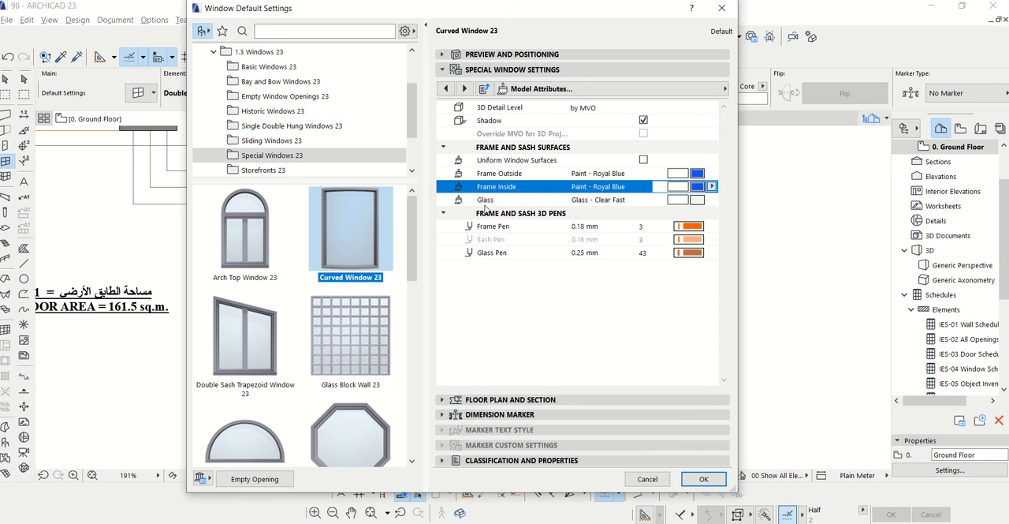
Choose a sash type with a three-by-three grid for the curved window
{"action": "left_click", "coordinate": [442, 55]}
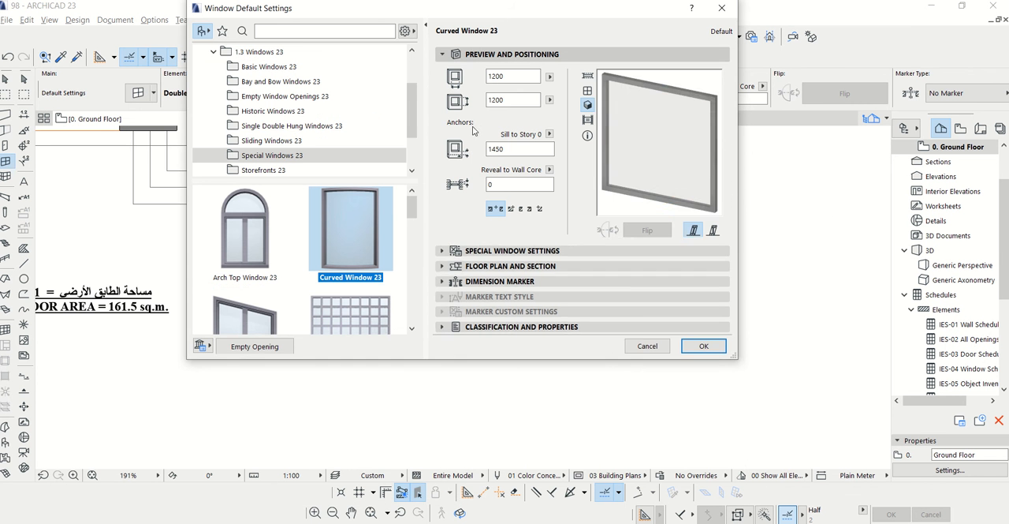
{"action": "left_click", "coordinate": [457, 256]}
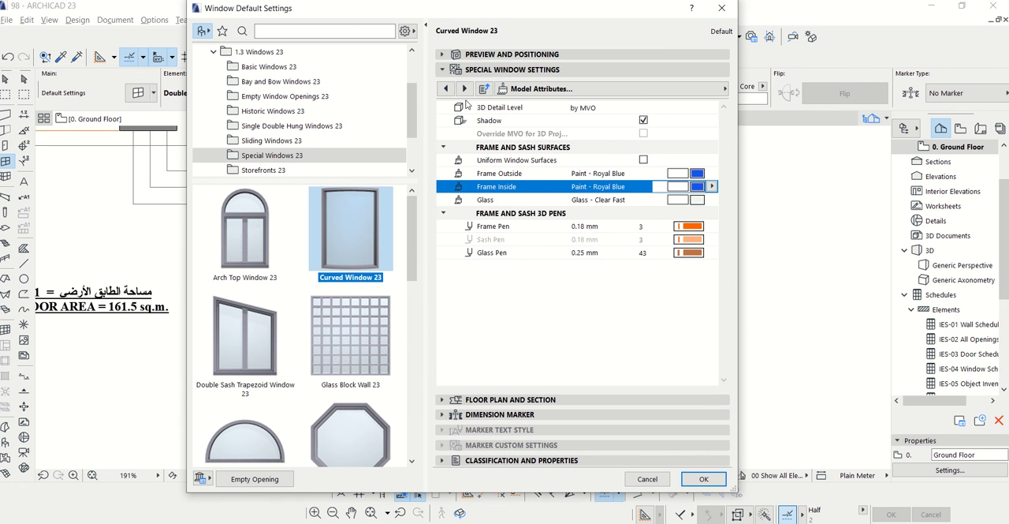
{"action": "left_click", "coordinate": [464, 89]}
{"action": "left_click", "coordinate": [444, 88]}
{"action": "left_click", "coordinate": [445, 89]}
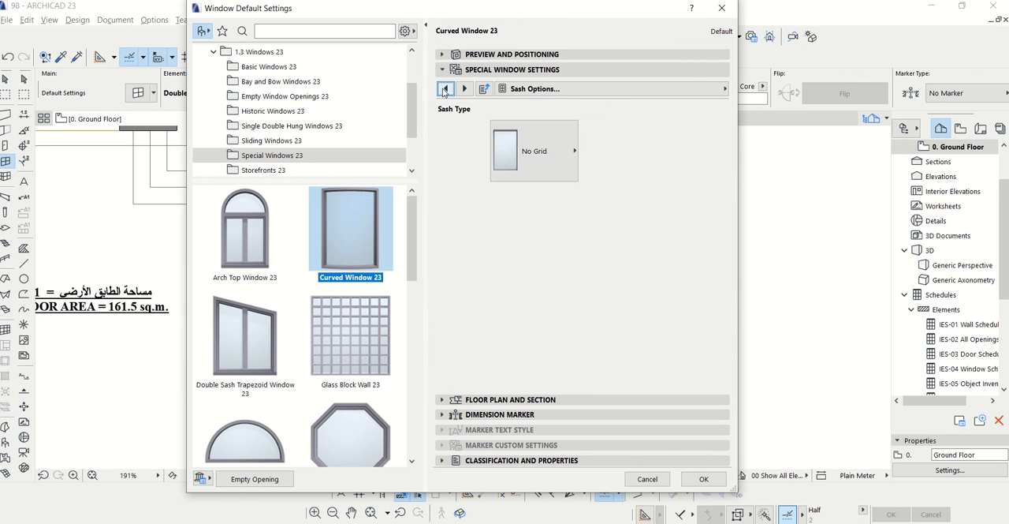
{"action": "left_click", "coordinate": [493, 135]}
{"action": "left_click", "coordinate": [593, 189]}
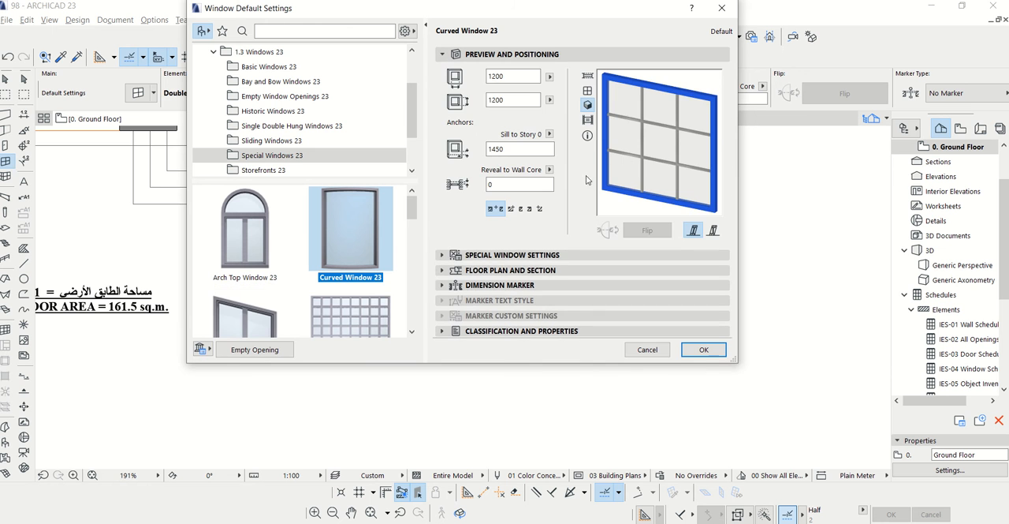
Turn on Uniform Window Surfaces so the grid matches the Royal Blue frame, and accept the curved window's default settings
{"action": "left_click", "coordinate": [467, 255]}
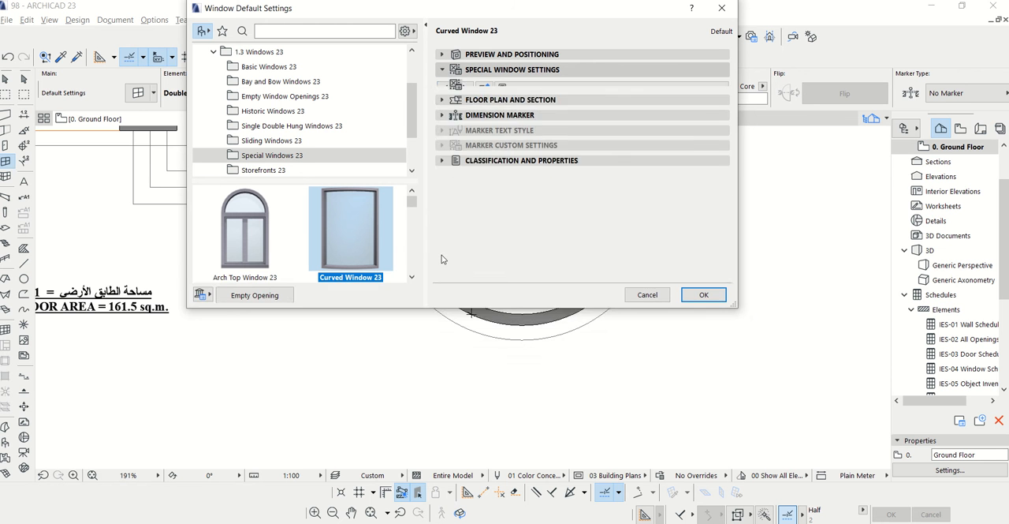
{"action": "left_click", "coordinate": [462, 88]}
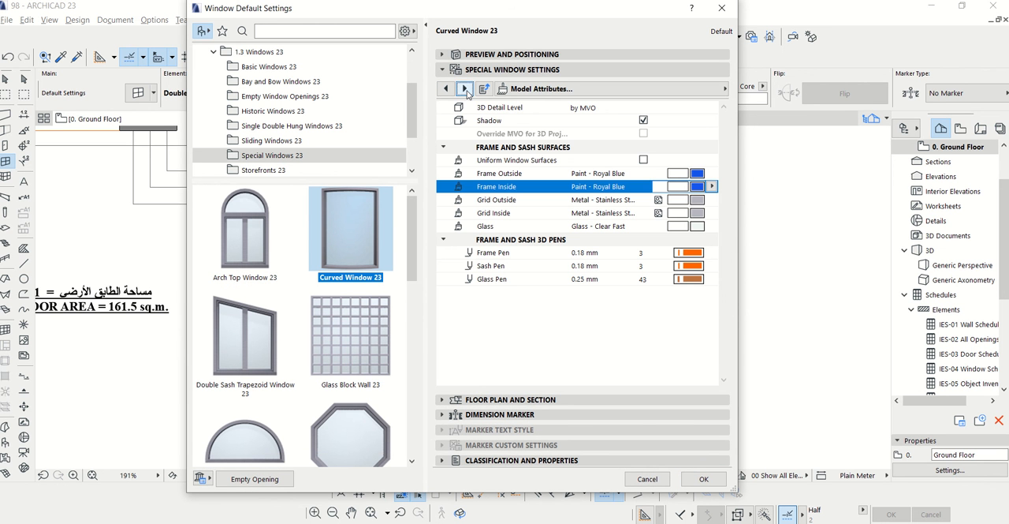
{"action": "left_click", "coordinate": [643, 160]}
{"action": "left_click", "coordinate": [643, 160]}
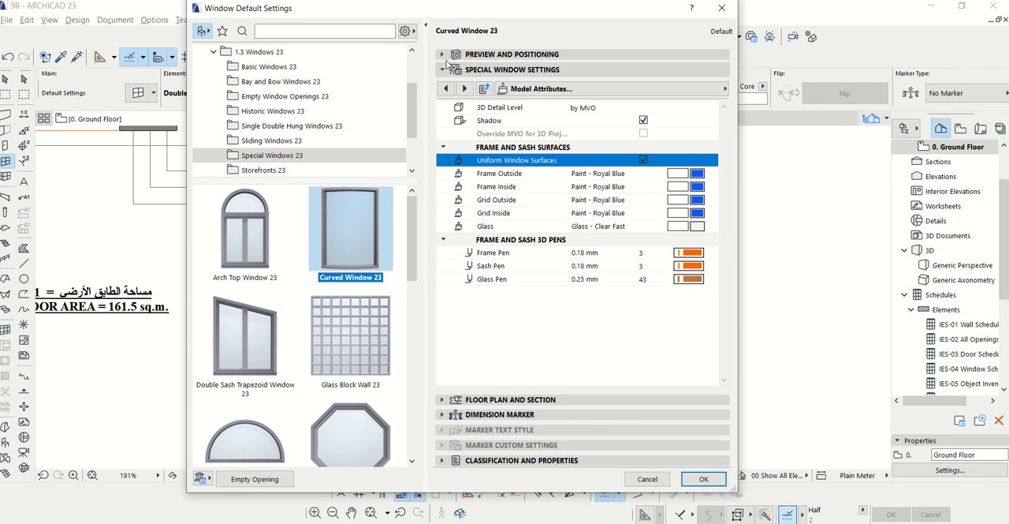
{"action": "left_click", "coordinate": [447, 55]}
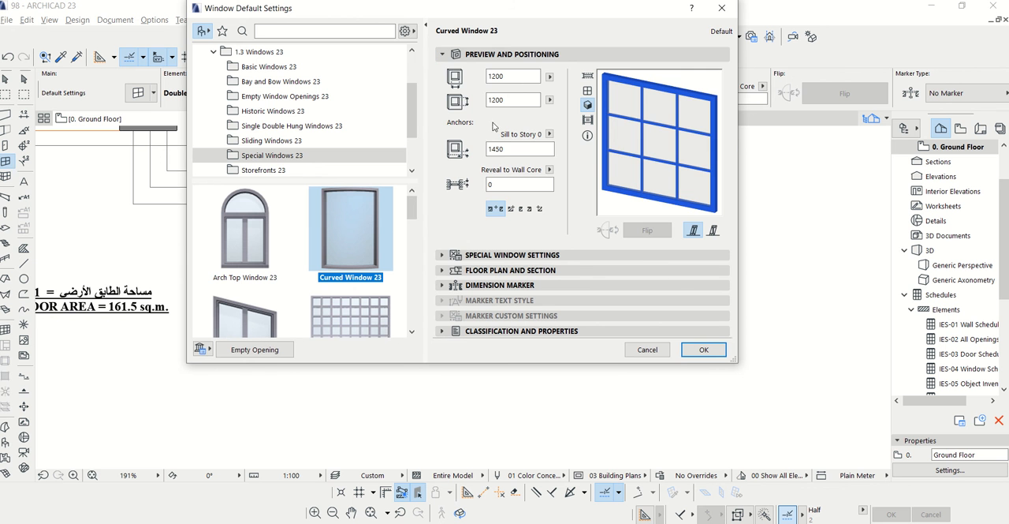
{"action": "left_click", "coordinate": [704, 349]}
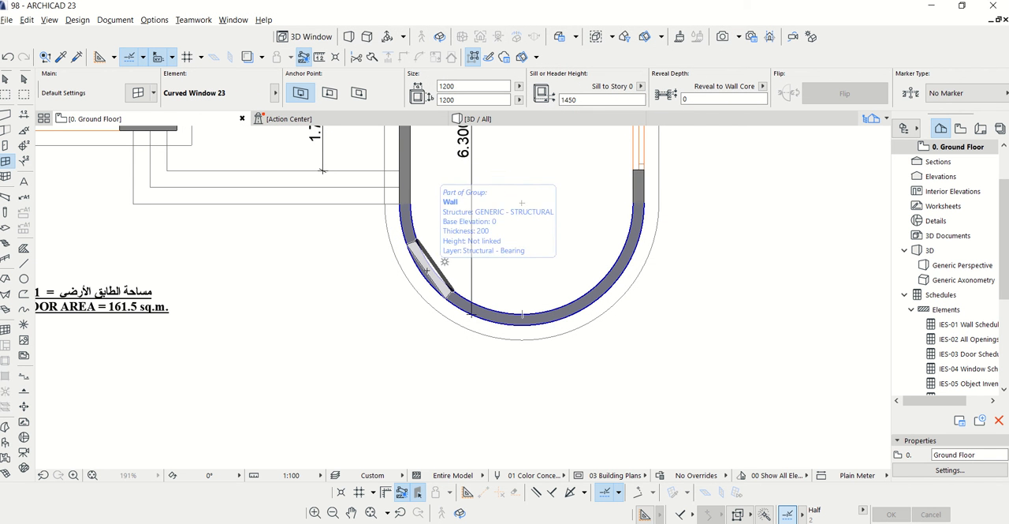
Place three curved windows spaced around the curved majlis wall with their frames toward the inner face, and check the wall in 3D
{"action": "left_click", "coordinate": [444, 262]}
{"action": "left_click", "coordinate": [416, 276]}
{"action": "scroll", "coordinate": [456, 297], "scroll_direction": "up", "scroll_amount": 3}
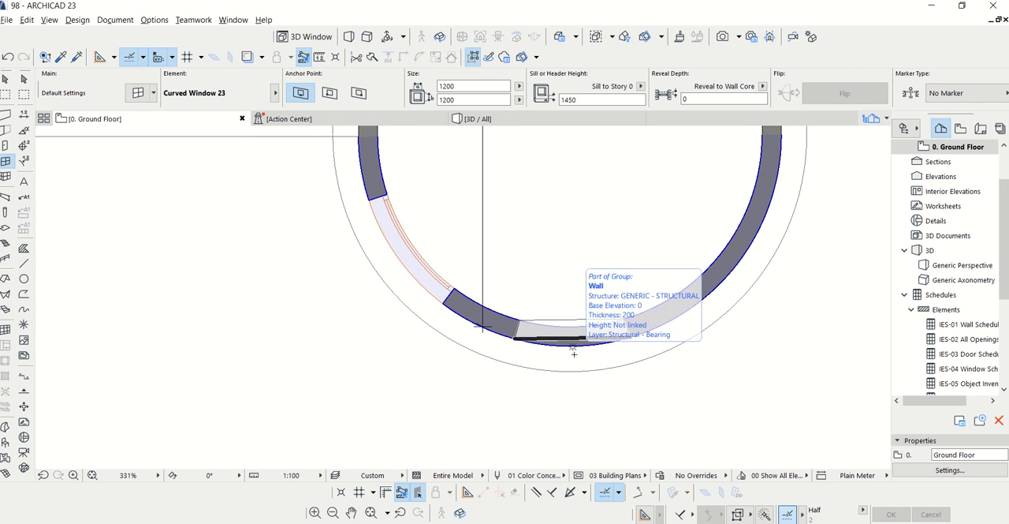
{"action": "left_click", "coordinate": [573, 343]}
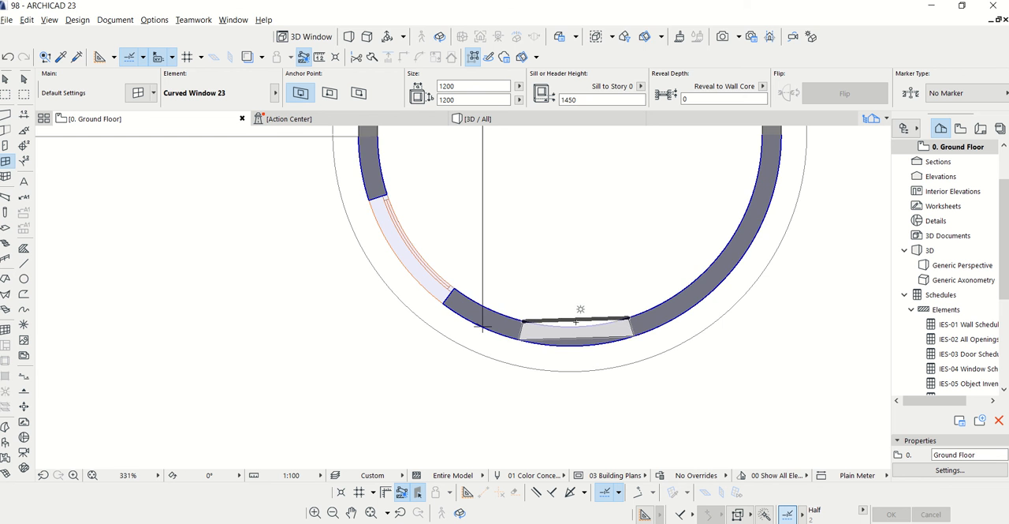
{"action": "left_click", "coordinate": [578, 304]}
{"action": "scroll", "coordinate": [462, 322], "scroll_direction": "down", "scroll_amount": 2}
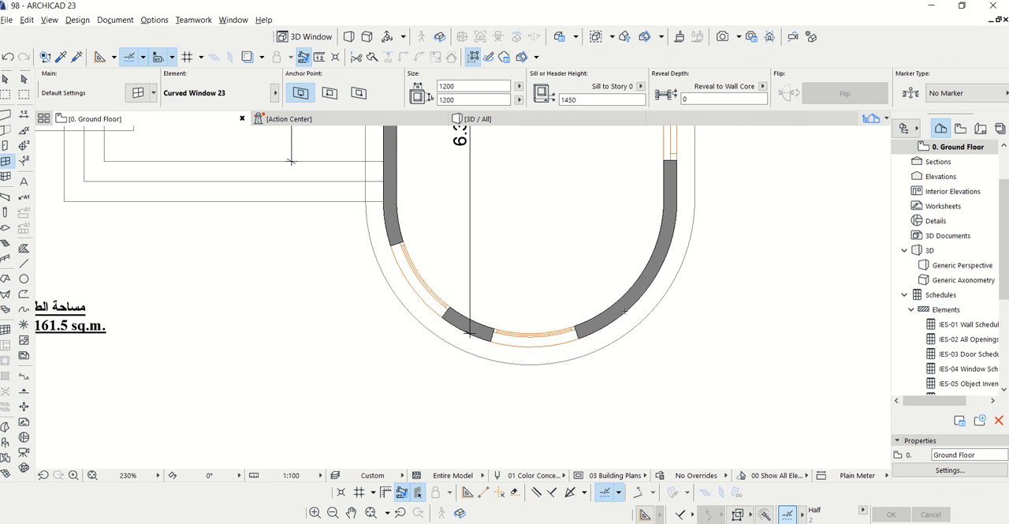
{"action": "left_click", "coordinate": [653, 280]}
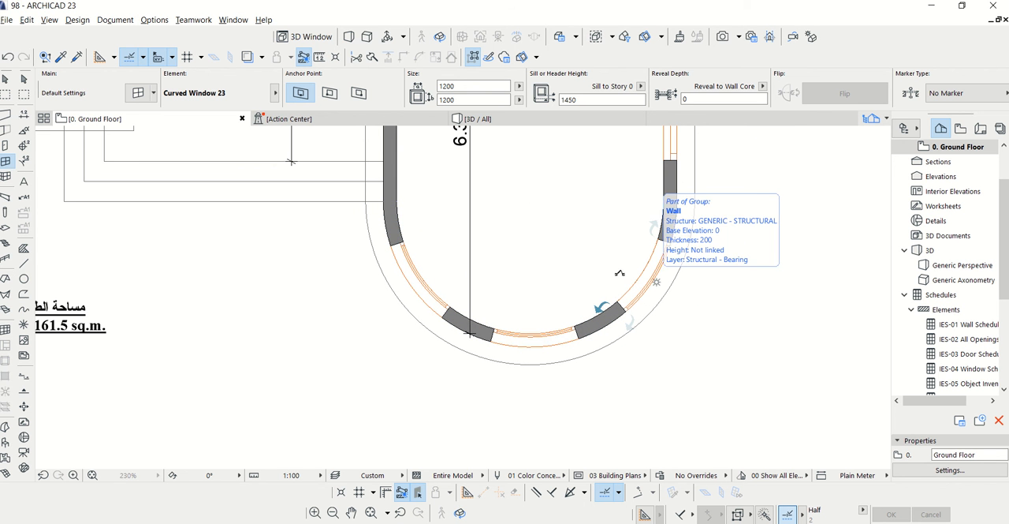
{"action": "left_click", "coordinate": [621, 273]}
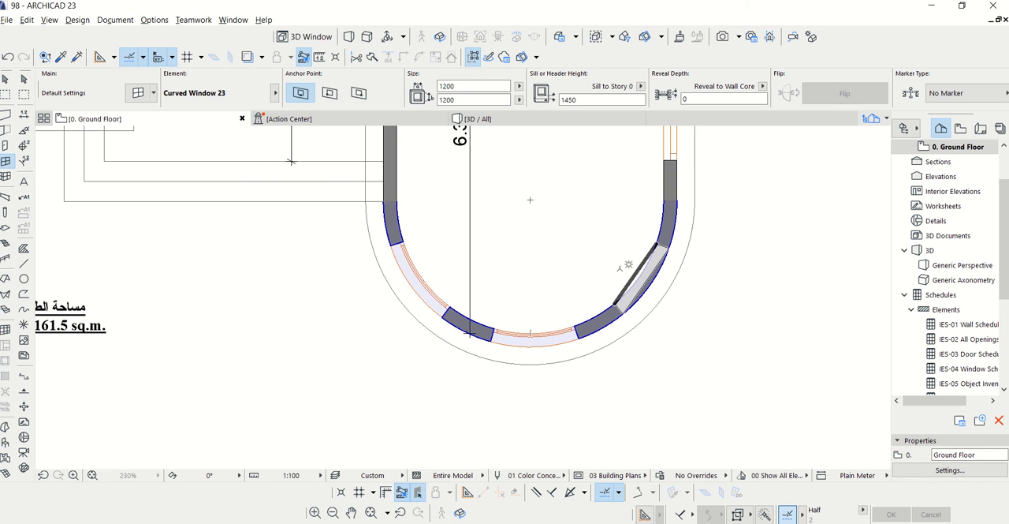
{"action": "left_click", "coordinate": [505, 120]}
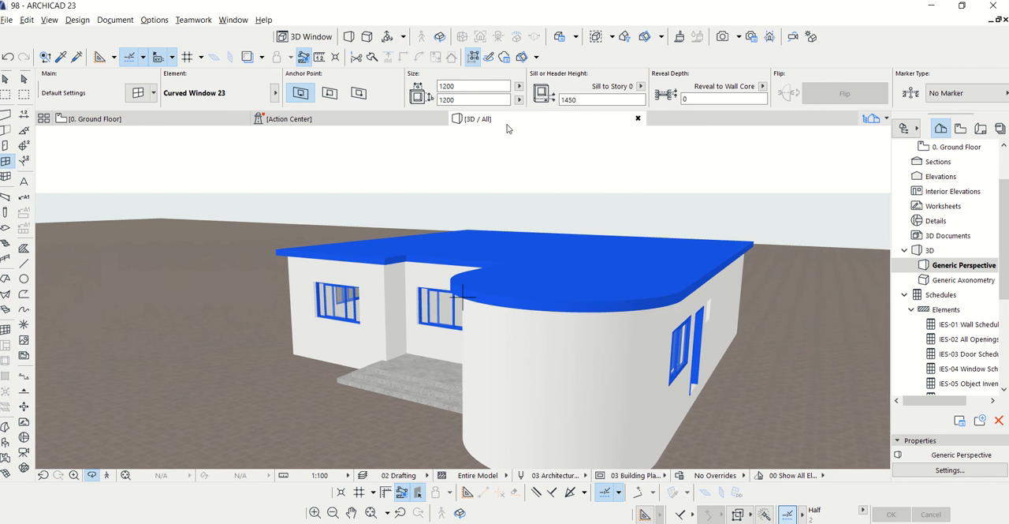
{"action": "left_click_drag", "start_coordinate": [426, 317], "coordinate": [644, 323]}
{"action": "left_click", "coordinate": [94, 118]}
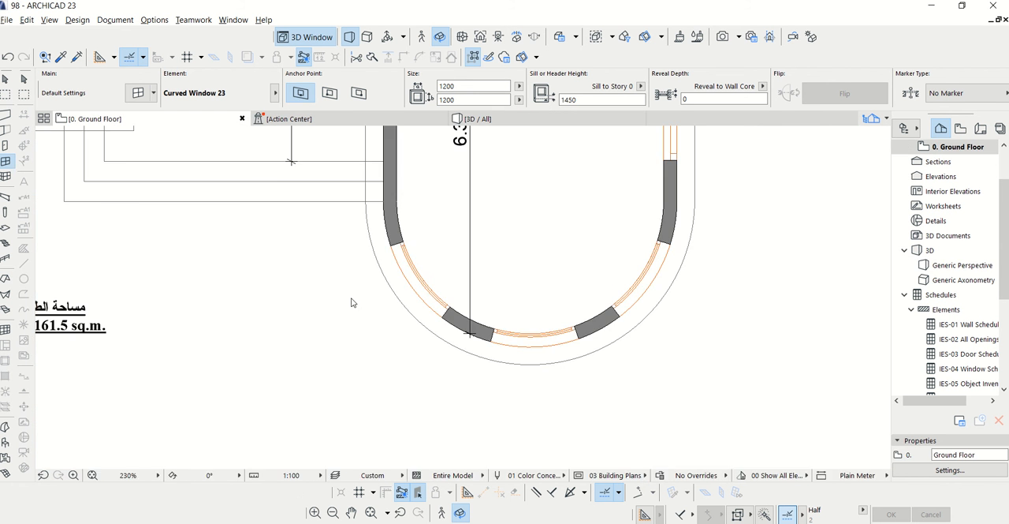
Delete the 1.200 dimension that crosses the outer wall of the room between the kitchen and the bath
{"action": "scroll", "coordinate": [362, 371], "scroll_direction": "down", "scroll_amount": 3}
{"action": "scroll", "coordinate": [374, 377], "scroll_direction": "up", "scroll_amount": 5}
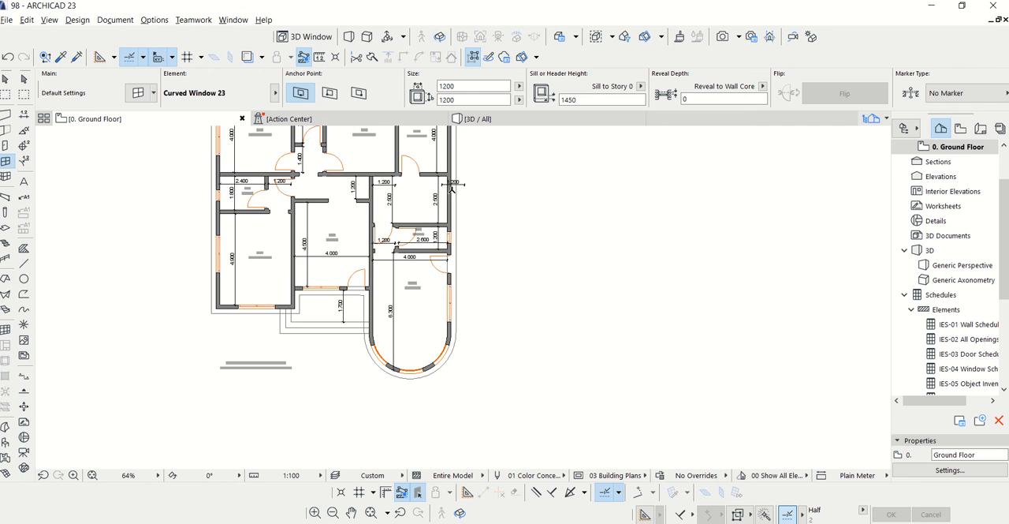
{"action": "key", "text": "Escape"}
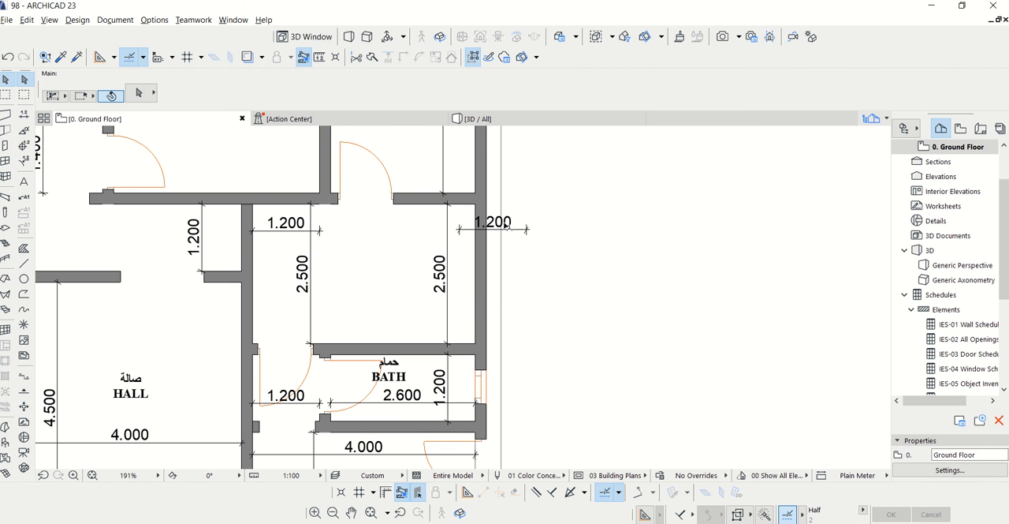
{"action": "left_click", "coordinate": [521, 233]}
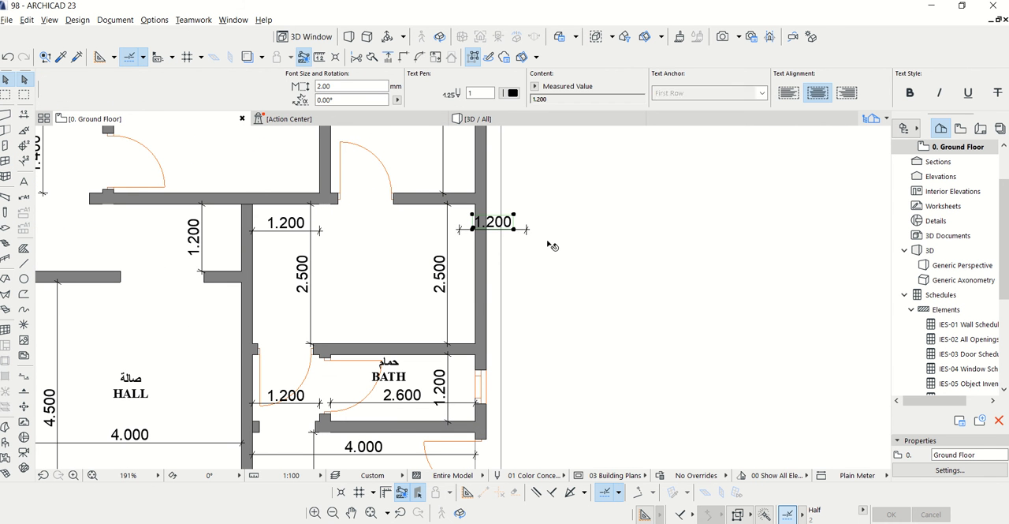
{"action": "key", "text": "Delete"}
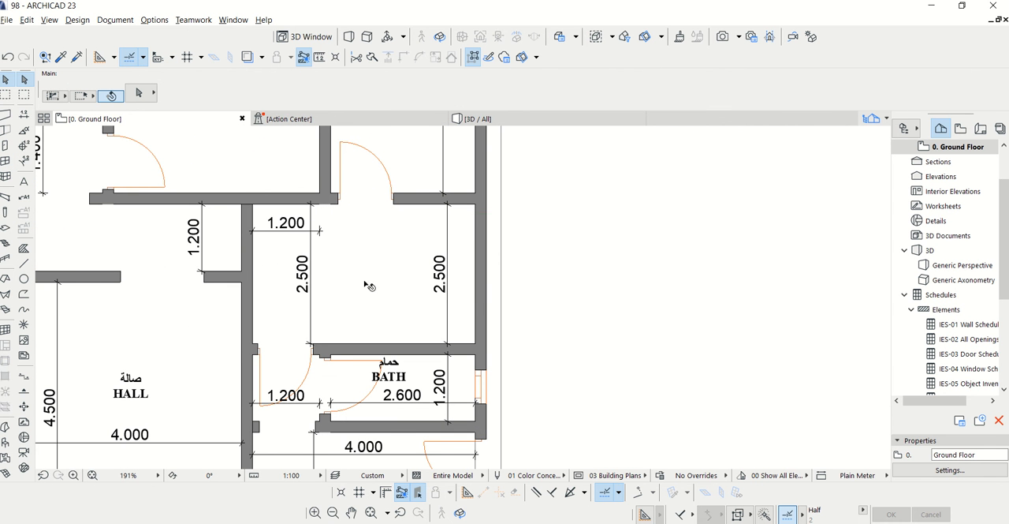
{"action": "scroll", "coordinate": [303, 276], "scroll_direction": "up", "scroll_amount": 3}
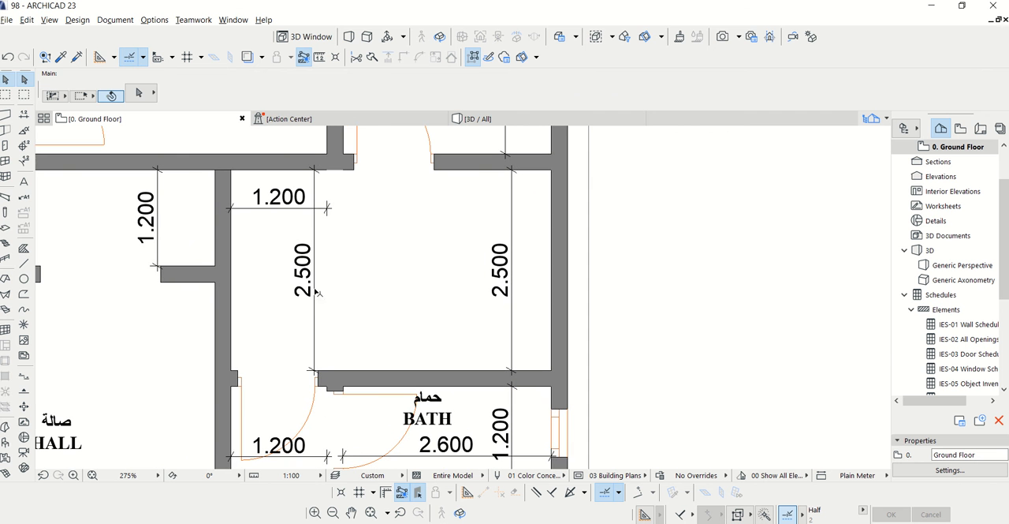
{"action": "left_click", "coordinate": [263, 209]}
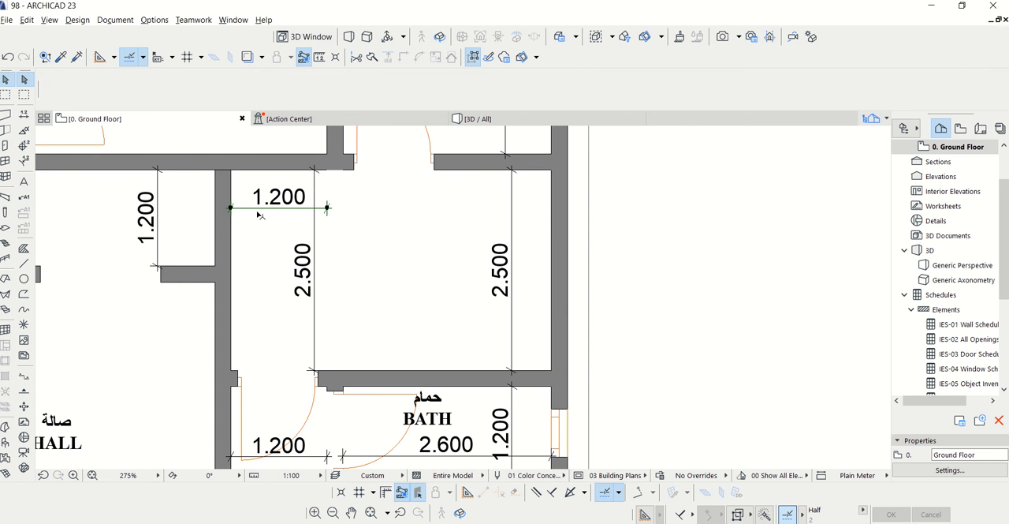
{"action": "left_click", "coordinate": [439, 280]}
{"action": "scroll", "coordinate": [420, 303], "scroll_direction": "down", "scroll_amount": 4}
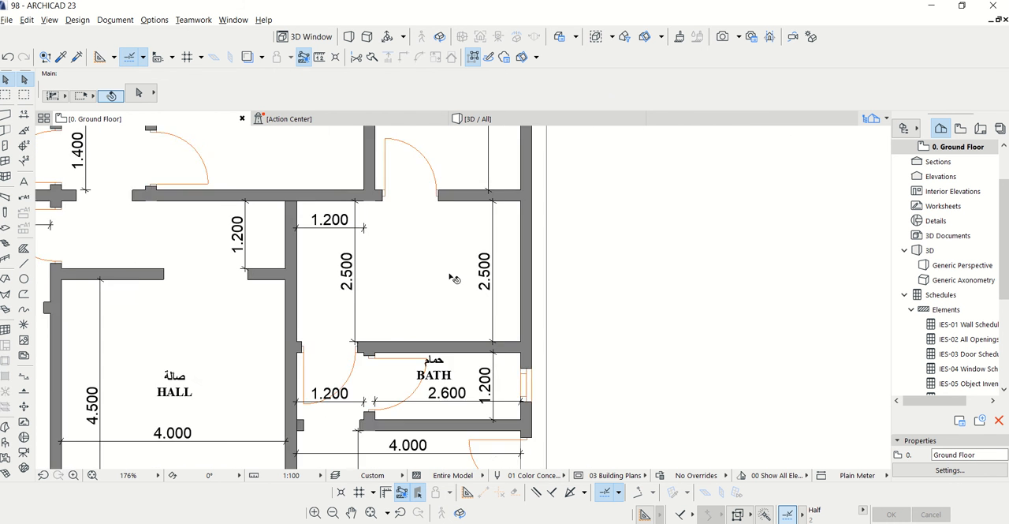
{"action": "scroll", "coordinate": [425, 377], "scroll_direction": "up", "scroll_amount": 3}
{"action": "scroll", "coordinate": [424, 361], "scroll_direction": "down", "scroll_amount": 2}
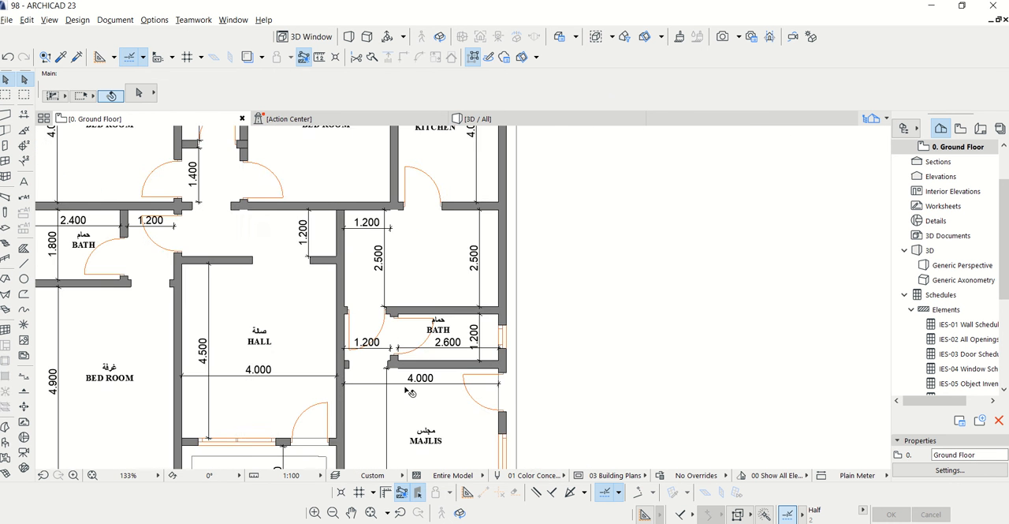
Show the 2D Drafting - General layer so the stair outline in the room between the kitchen and bath can be traced
{"action": "scroll", "coordinate": [386, 214], "scroll_direction": "up", "scroll_amount": 3}
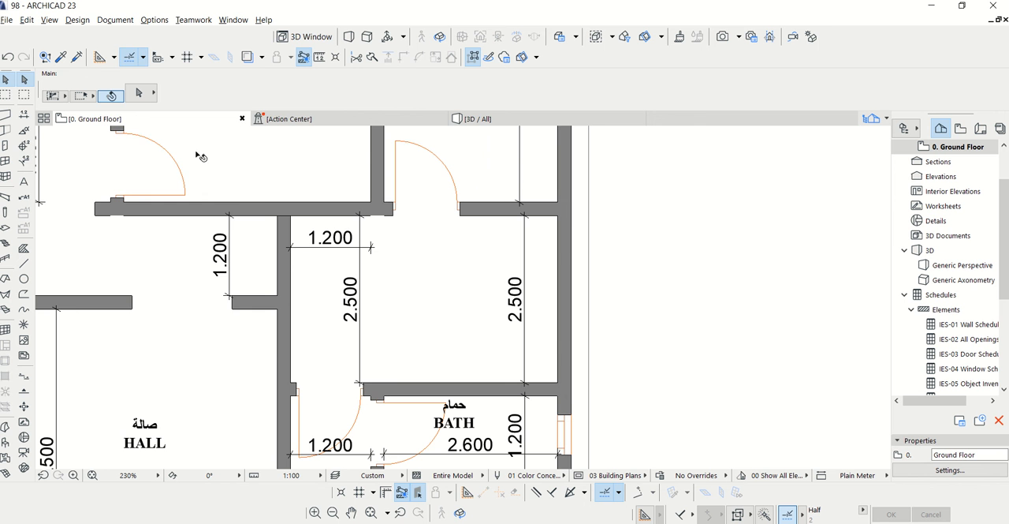
{"action": "left_click", "coordinate": [115, 19]}
{"action": "mouse_move", "coordinate": [158, 54]}
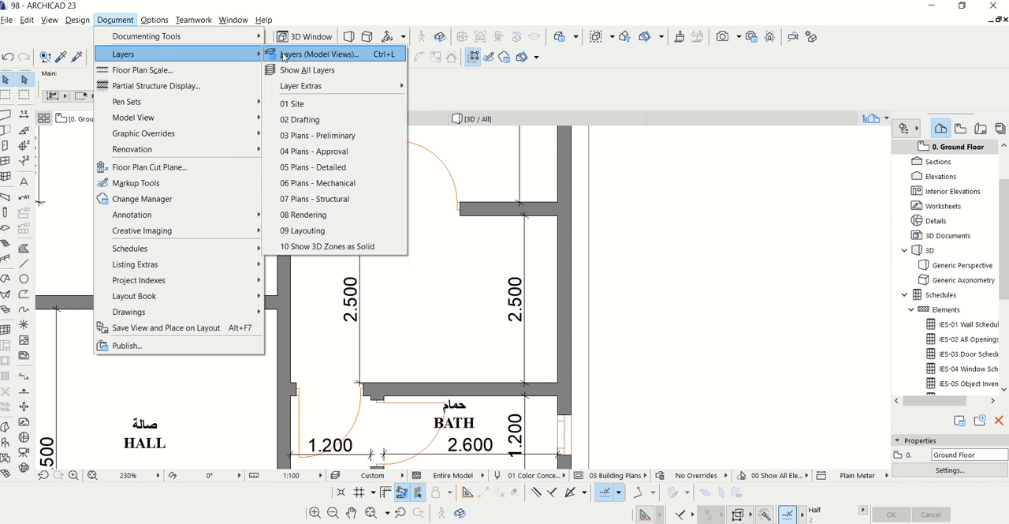
{"action": "left_click", "coordinate": [285, 56]}
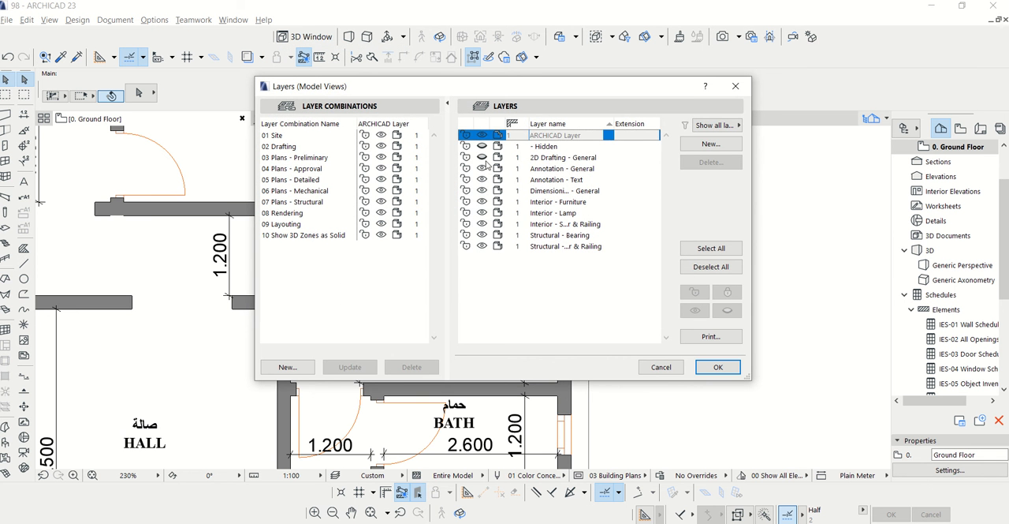
{"action": "left_click", "coordinate": [483, 159]}
{"action": "left_click", "coordinate": [717, 367]}
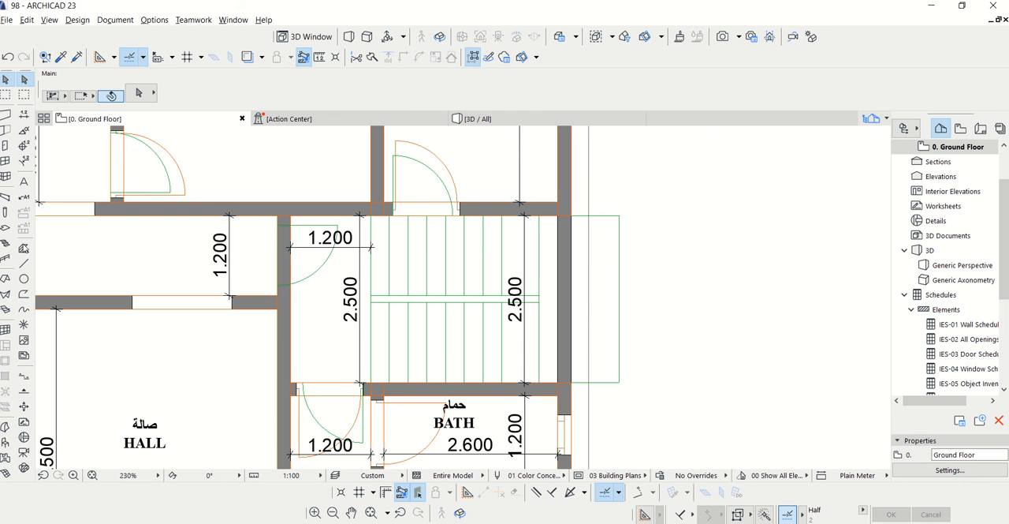
Choose a 160 mm riser height in the Stair tool's default settings and accept them
{"action": "left_click", "coordinate": [5, 244]}
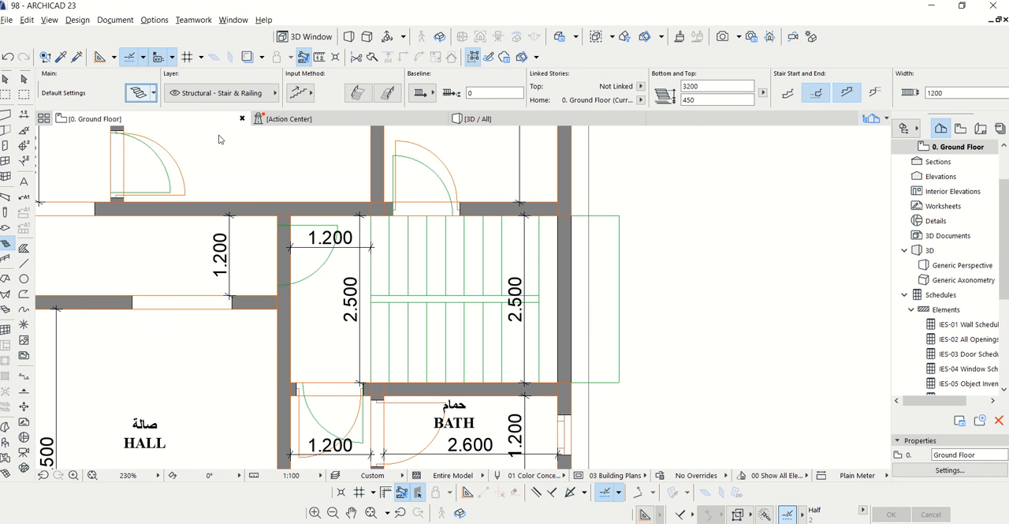
{"action": "key", "text": "ctrl+t"}
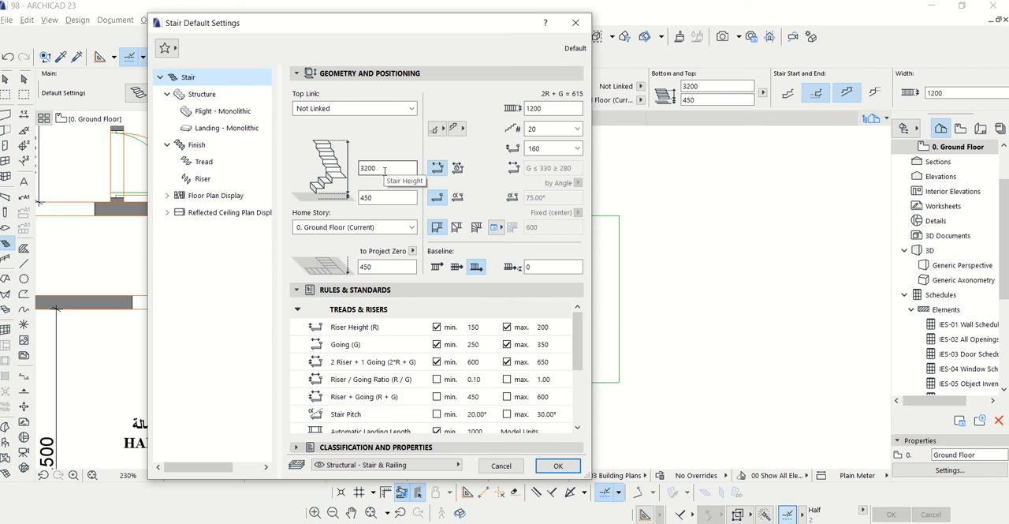
{"action": "left_click", "coordinate": [544, 149]}
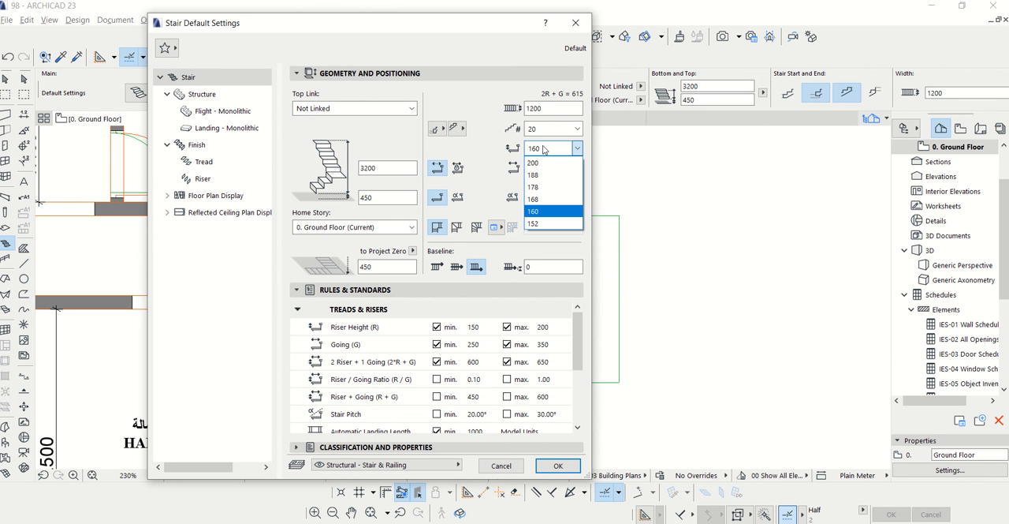
{"action": "left_click", "coordinate": [543, 150]}
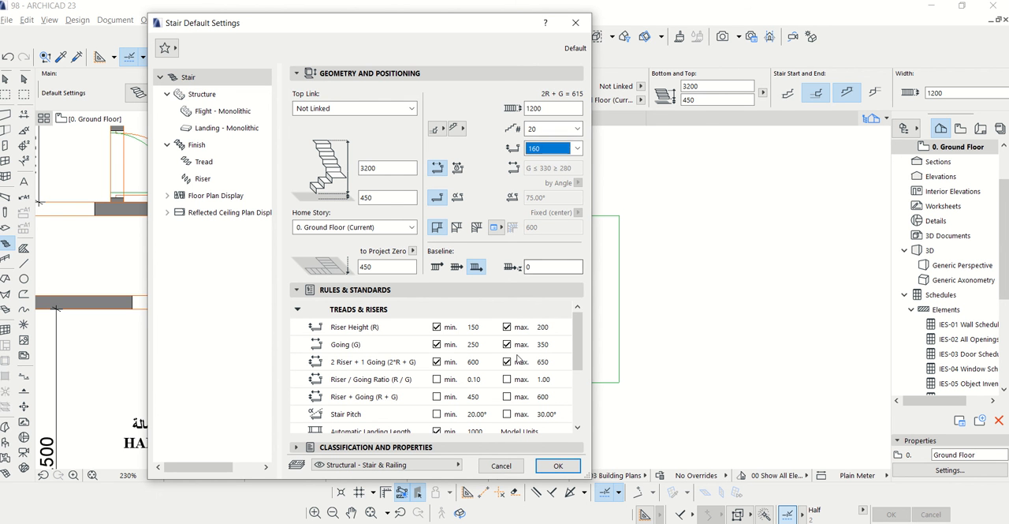
{"action": "left_click", "coordinate": [545, 466]}
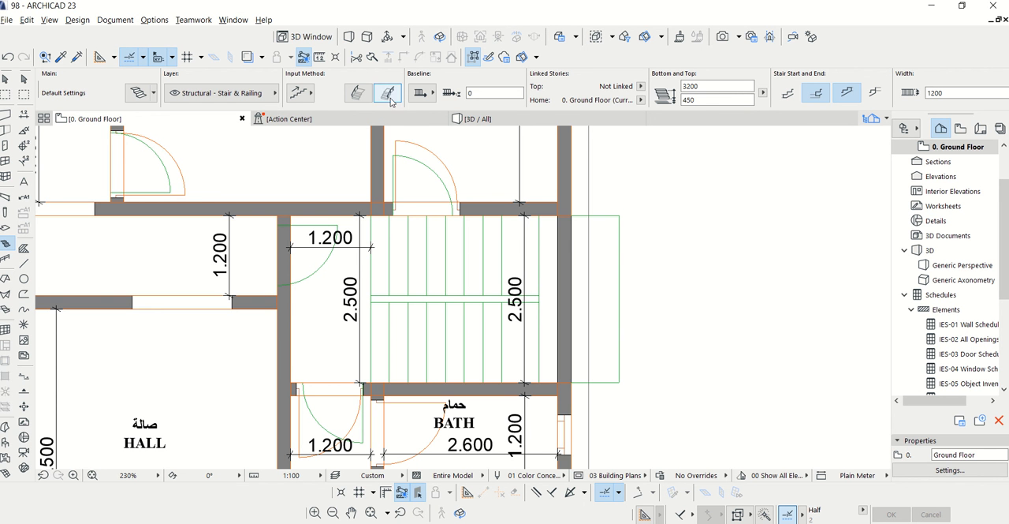
Draw a U-shaped stair along the plan's central gap, 2520 mm along the first flight, around the landing and back to the starting side
{"action": "left_click", "coordinate": [388, 94]}
{"action": "scroll", "coordinate": [388, 313], "scroll_direction": "up", "scroll_amount": 3}
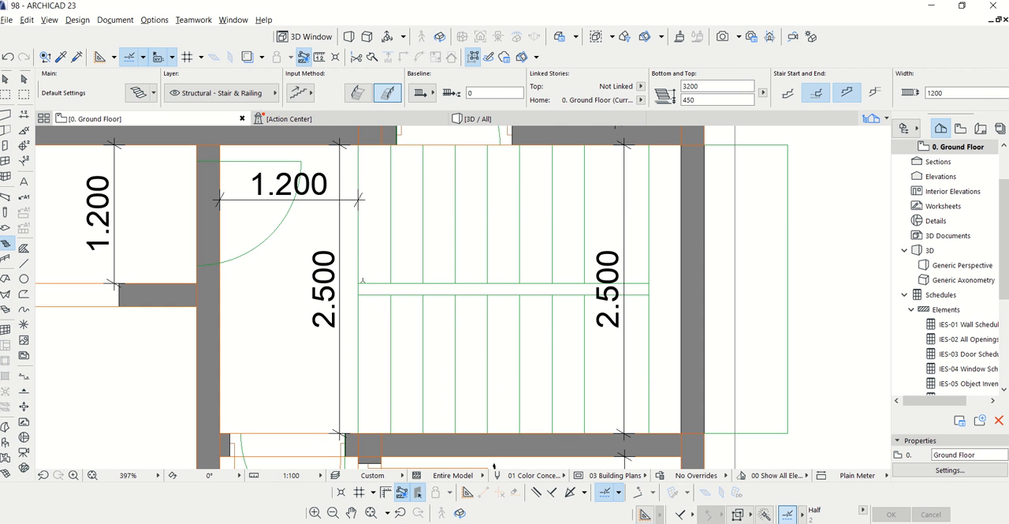
{"action": "left_click", "coordinate": [359, 282]}
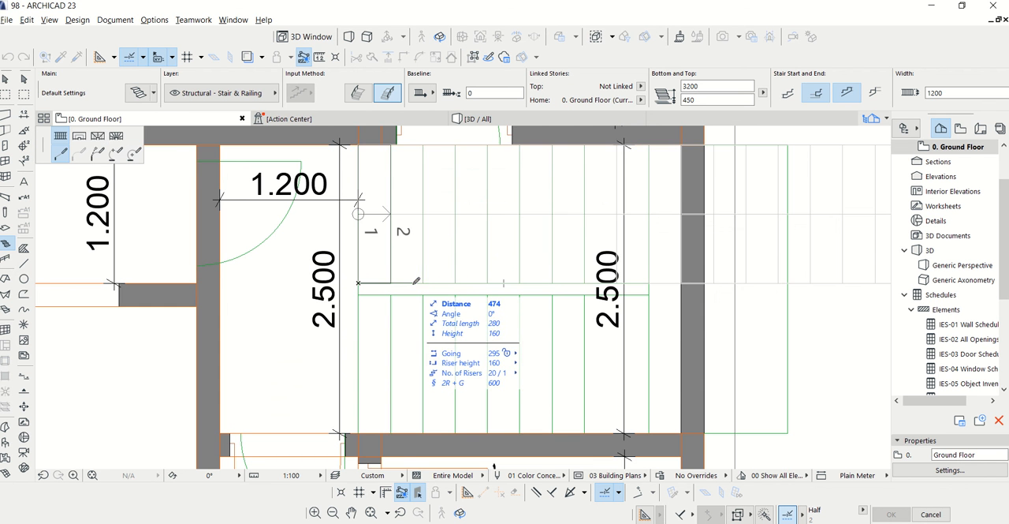
{"action": "scroll", "coordinate": [651, 284], "scroll_direction": "up", "scroll_amount": 3}
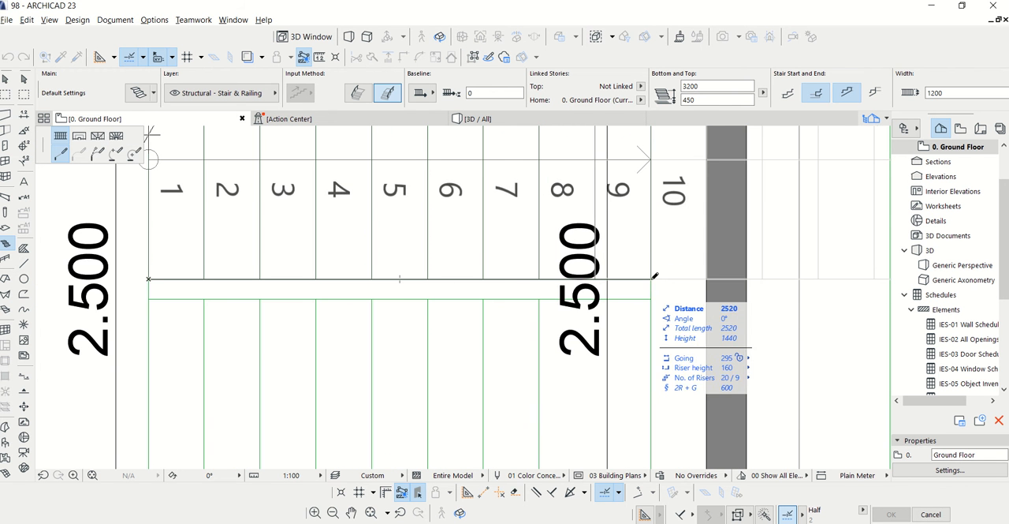
{"action": "left_click", "coordinate": [650, 280]}
{"action": "left_click", "coordinate": [654, 296]}
{"action": "scroll", "coordinate": [654, 295], "scroll_direction": "down", "scroll_amount": 2}
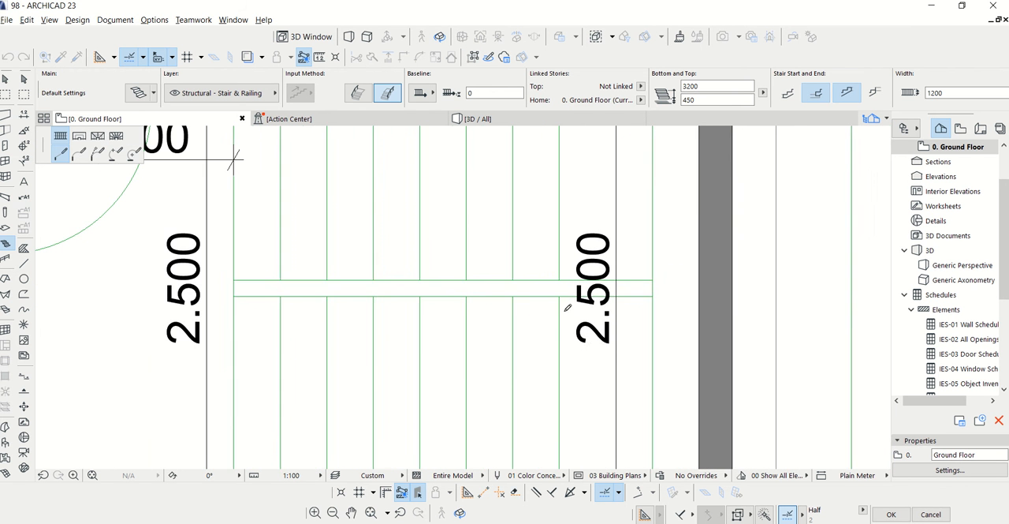
{"action": "double_click", "coordinate": [240, 292]}
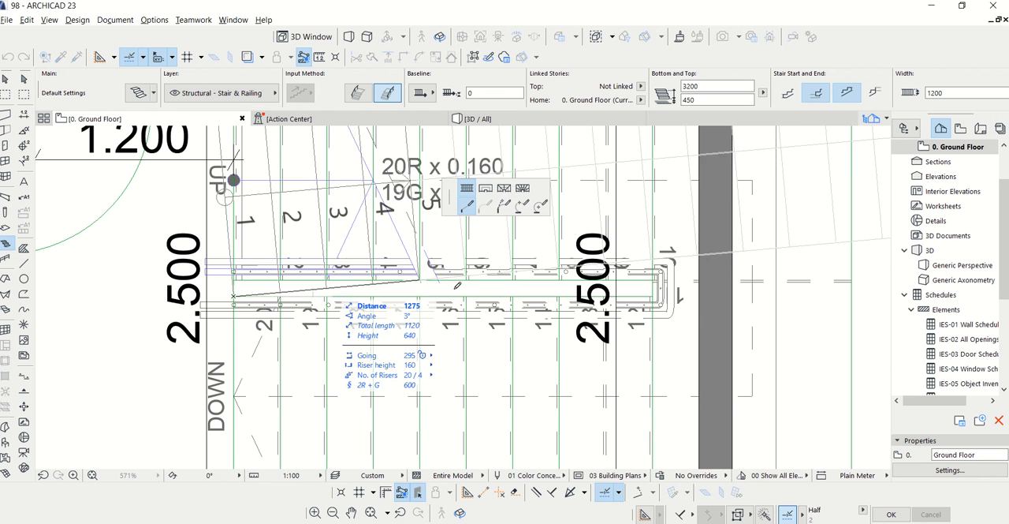
{"action": "scroll", "coordinate": [451, 286], "scroll_direction": "down", "scroll_amount": 2}
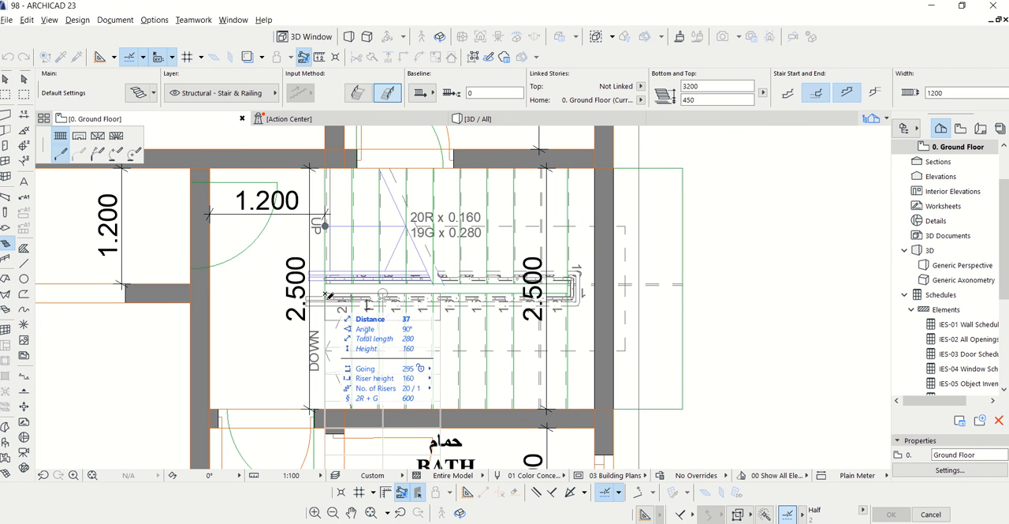
{"action": "key", "text": "Escape"}
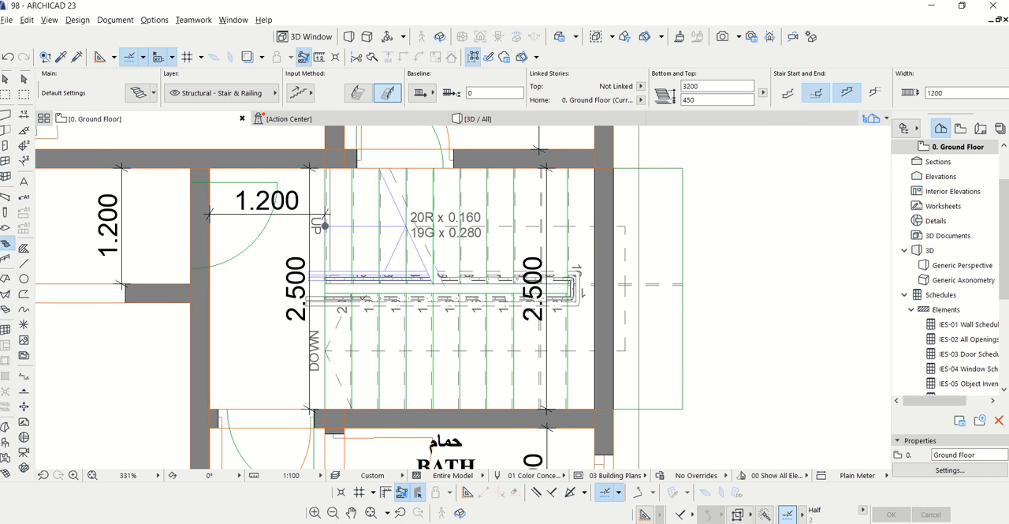
Select the placed stair and try fixing its going at 280 mm in the stair's settings
{"action": "scroll", "coordinate": [666, 306], "scroll_direction": "down", "scroll_amount": 2}
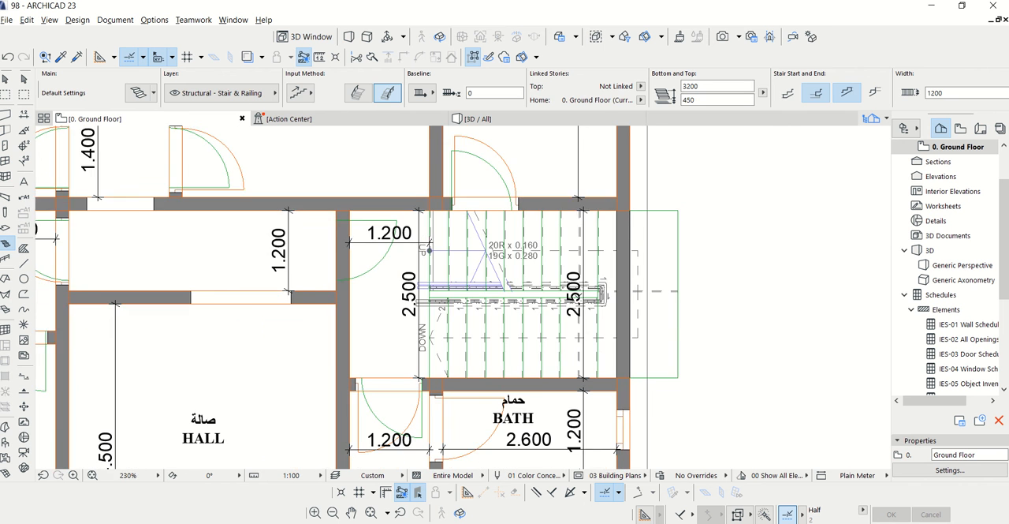
{"action": "scroll", "coordinate": [537, 264], "scroll_direction": "up", "scroll_amount": 2}
{"action": "key", "text": "Escape"}
{"action": "scroll", "coordinate": [522, 262], "scroll_direction": "up", "scroll_amount": 2}
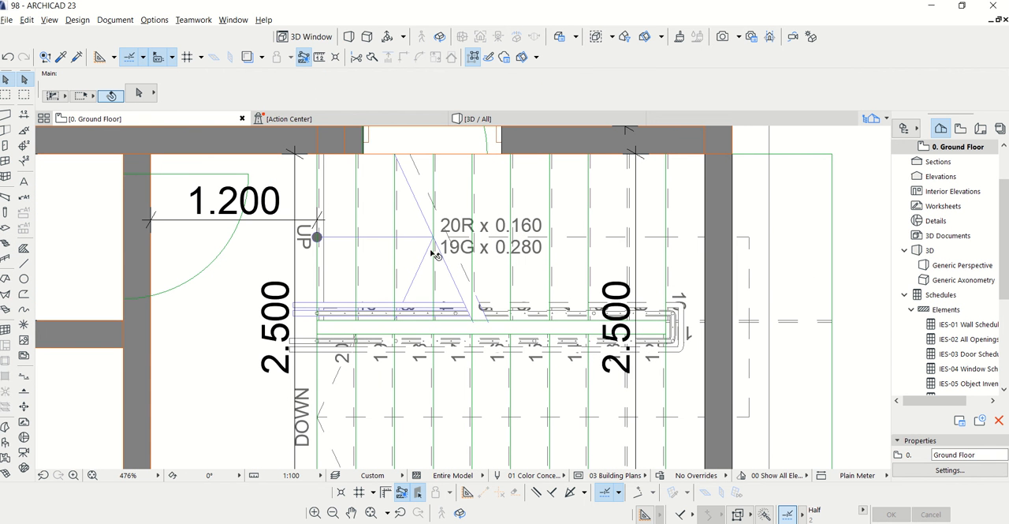
{"action": "left_click", "coordinate": [398, 221]}
{"action": "key", "text": "Escape"}
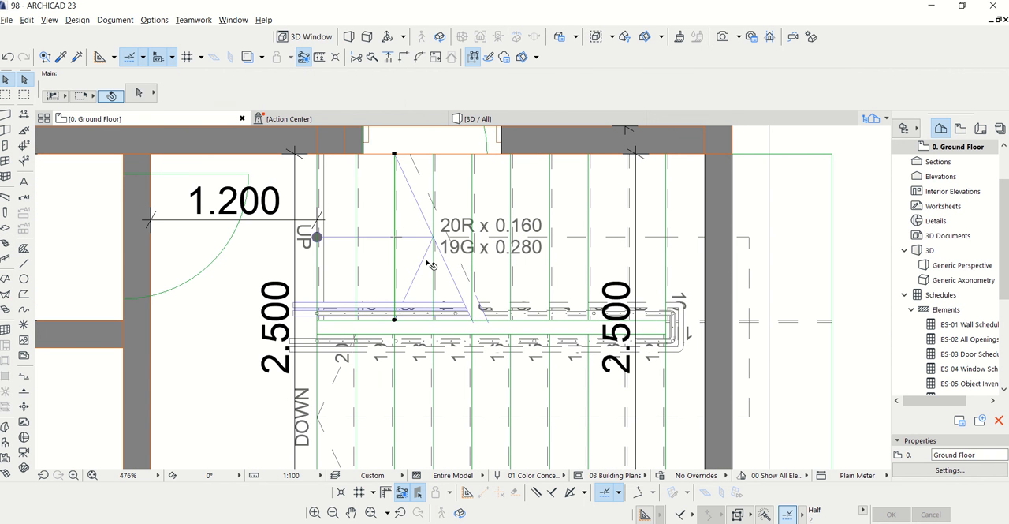
{"action": "left_click", "coordinate": [386, 339]}
{"action": "key", "text": "Escape"}
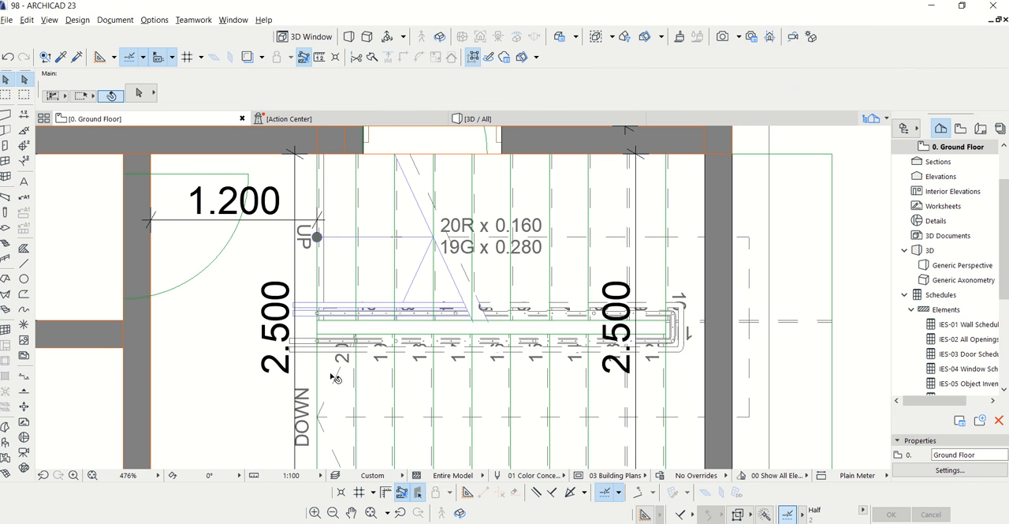
{"action": "left_click", "coordinate": [331, 376]}
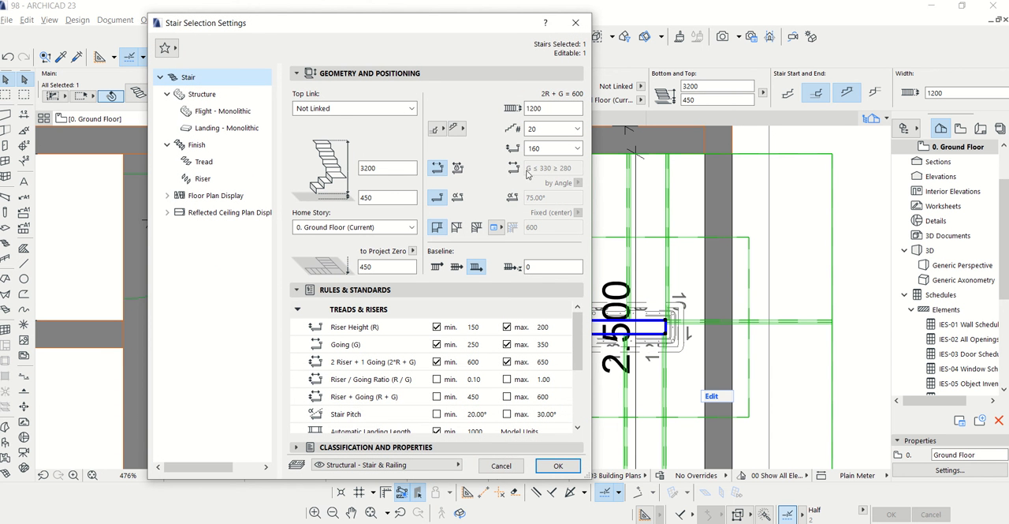
{"action": "left_click", "coordinate": [457, 168]}
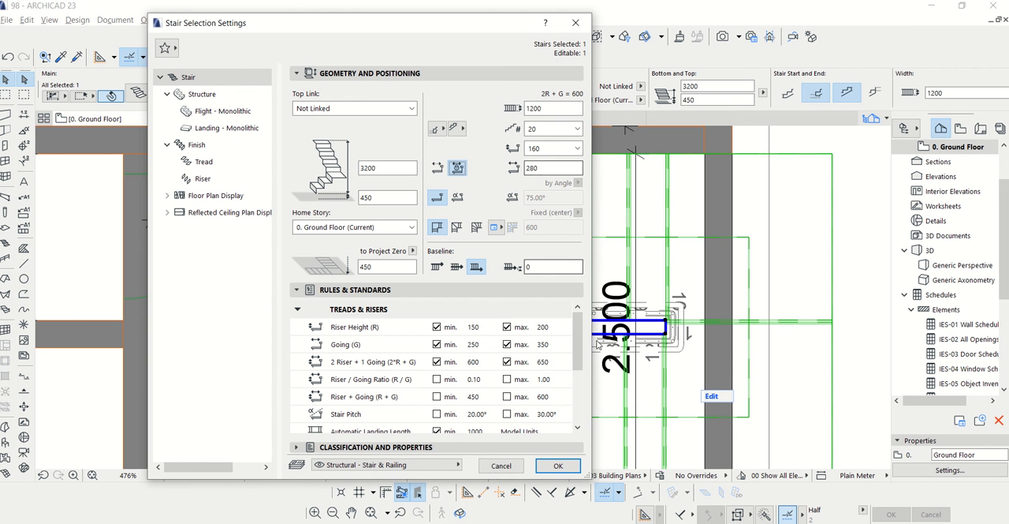
{"action": "left_click", "coordinate": [576, 22]}
{"action": "scroll", "coordinate": [490, 256], "scroll_direction": "down", "scroll_amount": 4}
{"action": "key", "text": "Escape"}
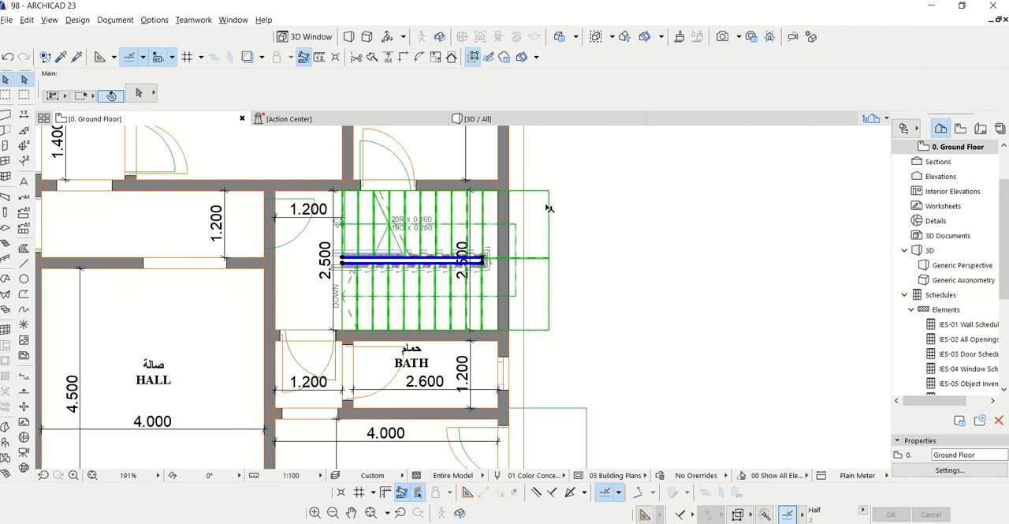
Extend the wall between the stair and kitchen outward to the outer edge of the stair landing
{"action": "scroll", "coordinate": [511, 191], "scroll_direction": "up", "scroll_amount": 2}
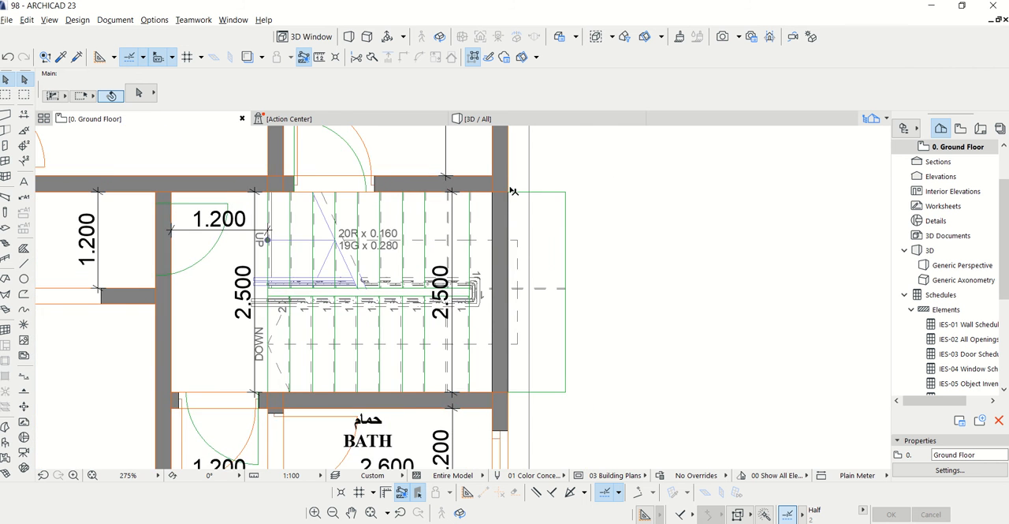
{"action": "scroll", "coordinate": [512, 189], "scroll_direction": "down", "scroll_amount": 3}
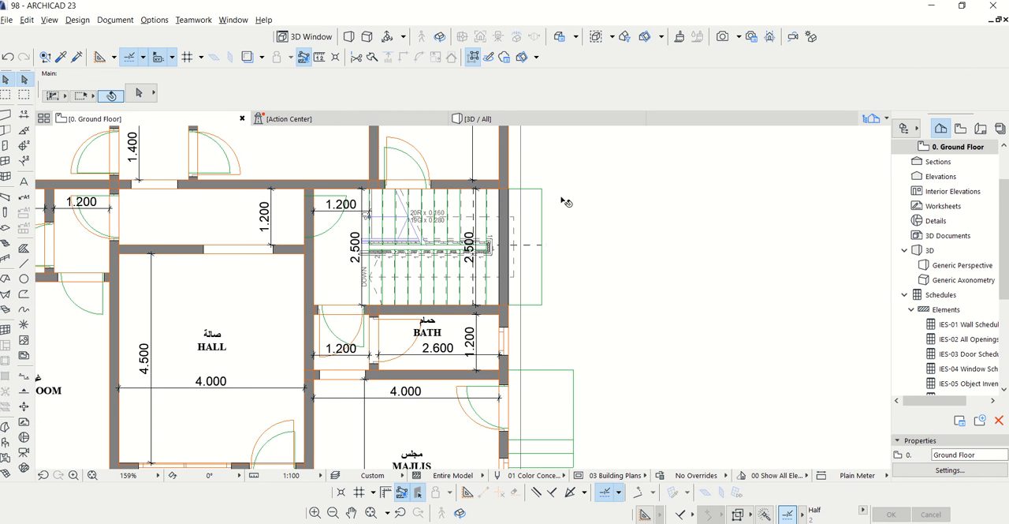
{"action": "scroll", "coordinate": [564, 200], "scroll_direction": "up", "scroll_amount": 2}
{"action": "scroll", "coordinate": [518, 163], "scroll_direction": "up", "scroll_amount": 3}
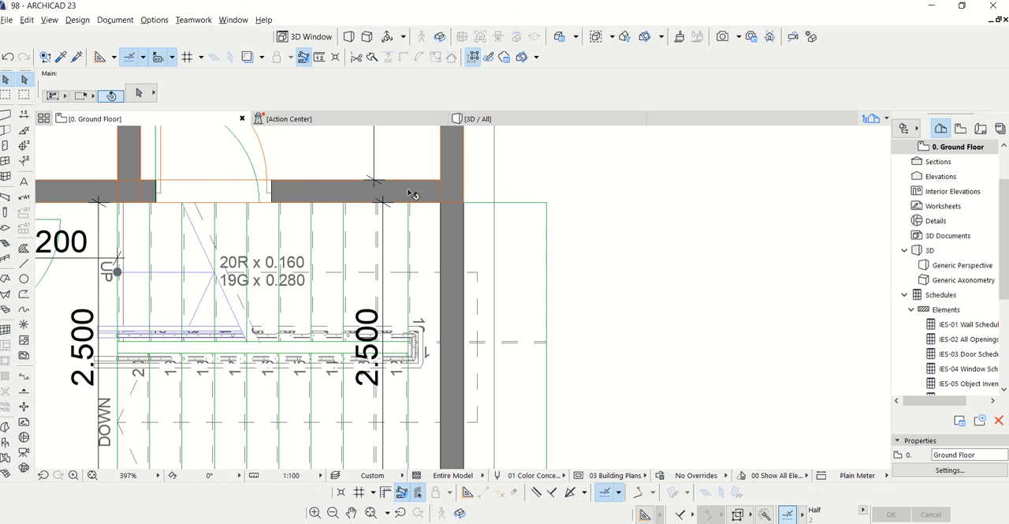
{"action": "left_click", "coordinate": [432, 195]}
{"action": "left_click", "coordinate": [464, 179]}
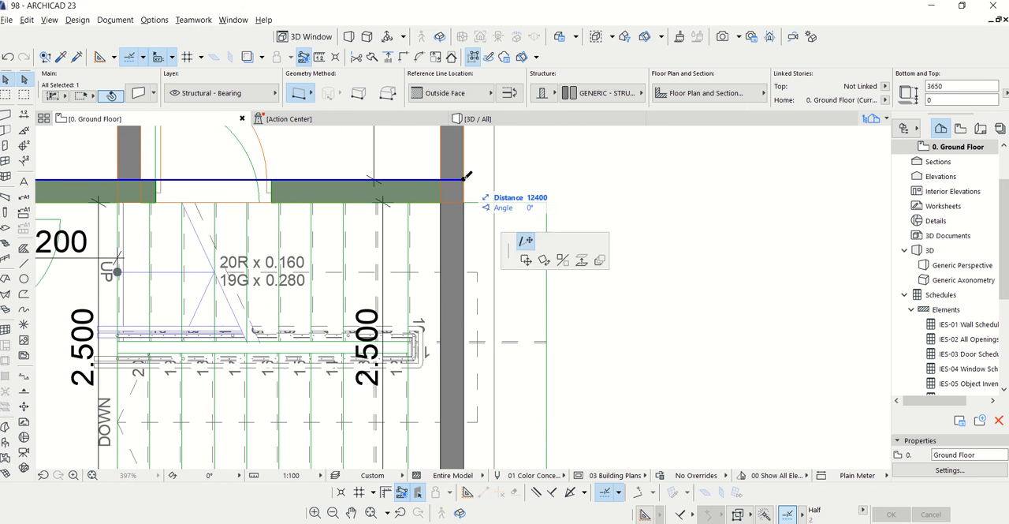
{"action": "left_click", "coordinate": [550, 177]}
{"action": "scroll", "coordinate": [536, 175], "scroll_direction": "down", "scroll_amount": 2}
{"action": "scroll", "coordinate": [536, 175], "scroll_direction": "down", "scroll_amount": 1}
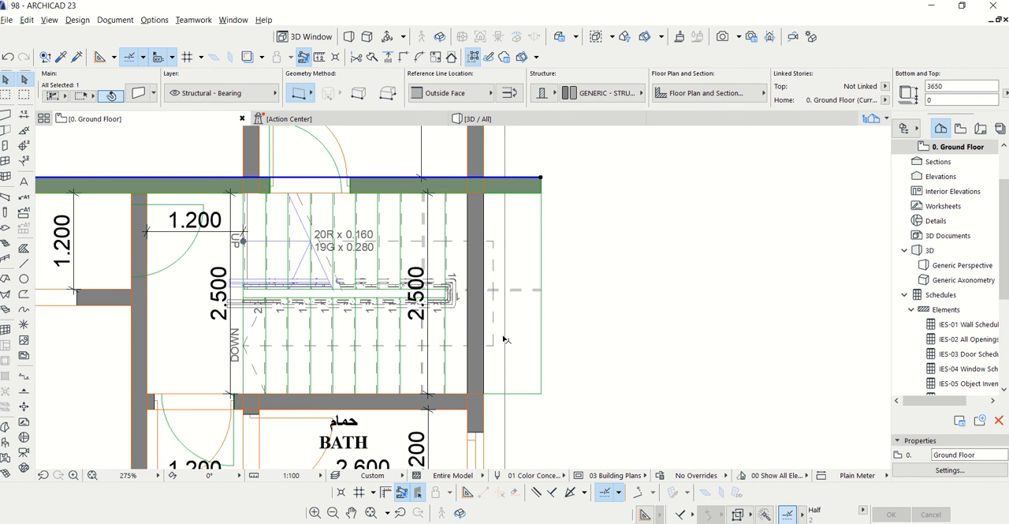
Extend the wall between the stair and bath outward to the landing's outer edge
{"action": "left_click", "coordinate": [457, 406]}
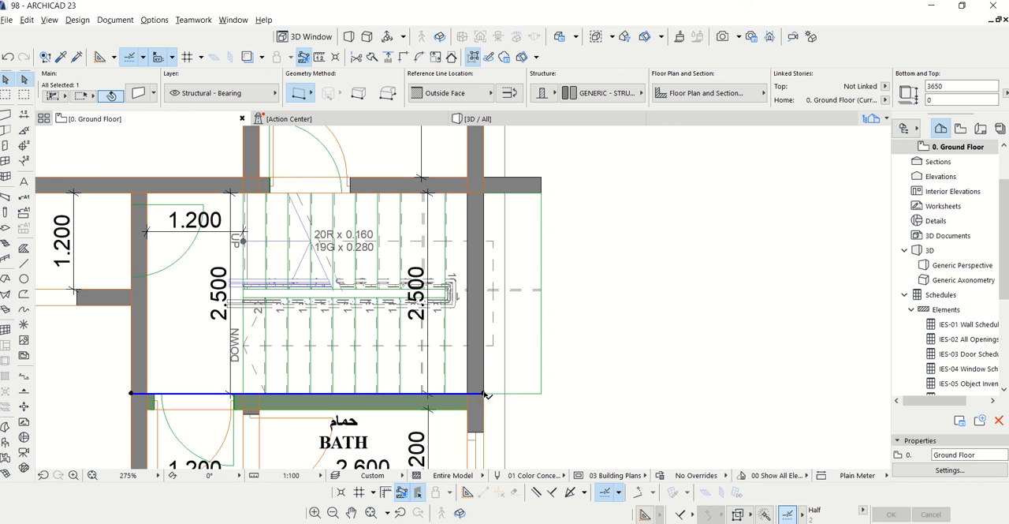
{"action": "left_click", "coordinate": [483, 393]}
{"action": "left_click", "coordinate": [540, 392]}
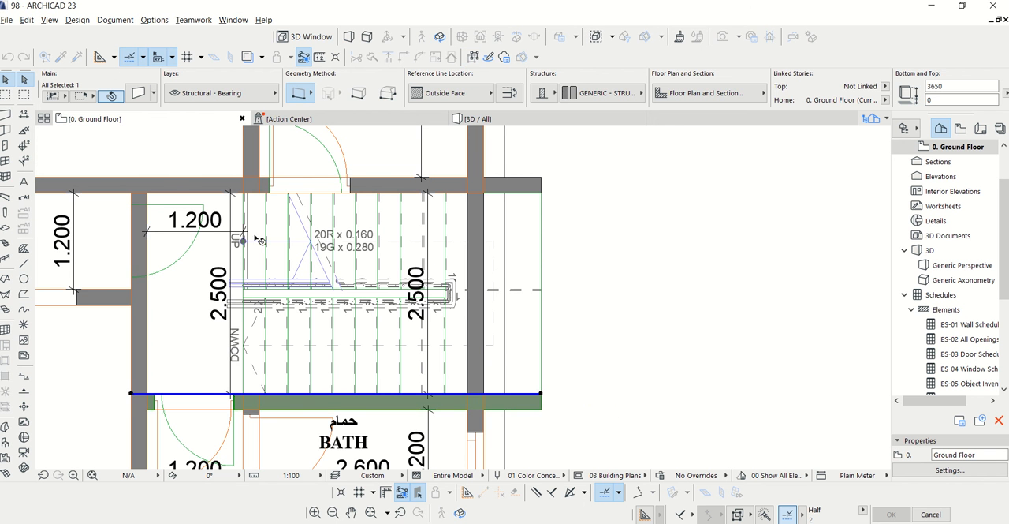
{"action": "left_click", "coordinate": [118, 175]}
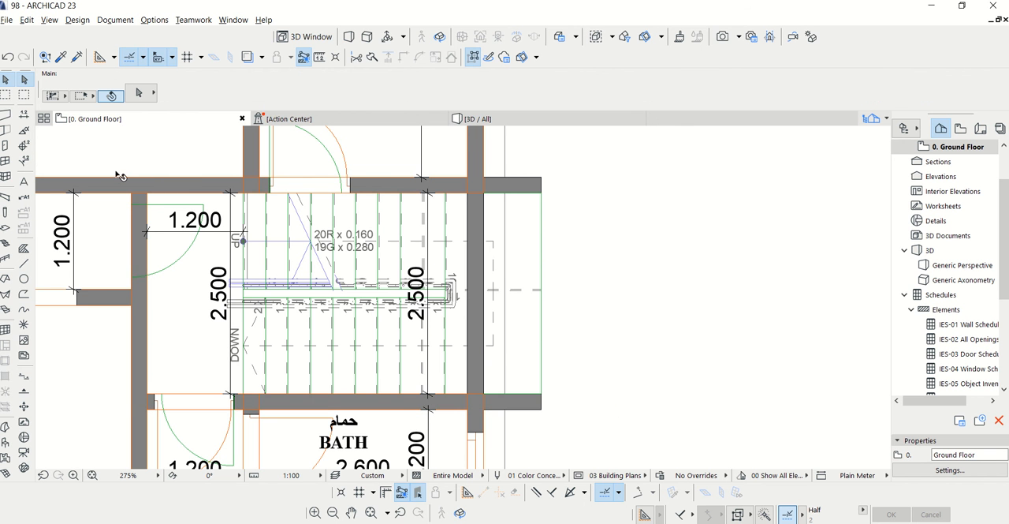
Draw a 2700 mm wall joining the outer ends of the two extended walls to enclose the stair landing
{"action": "left_click", "coordinate": [6, 114]}
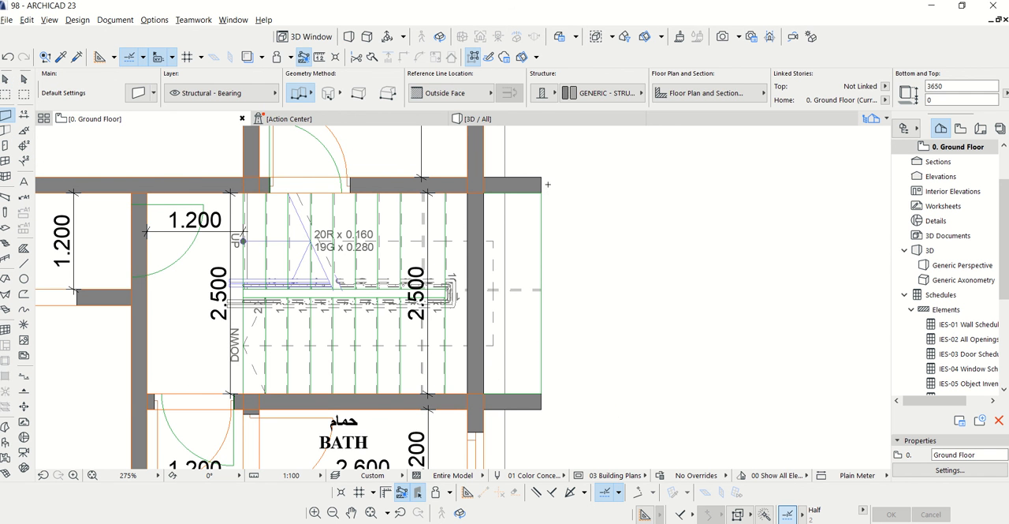
{"action": "left_click", "coordinate": [541, 177]}
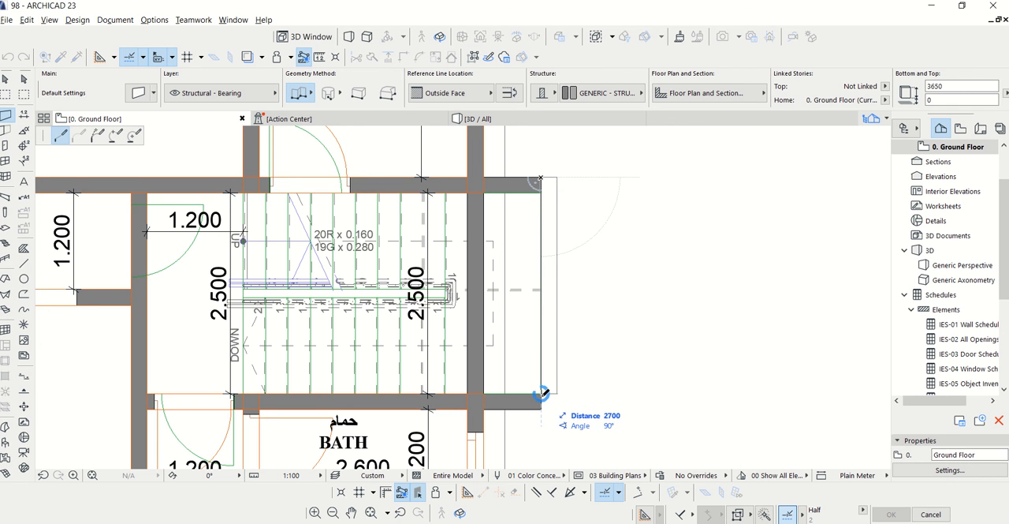
{"action": "left_click", "coordinate": [541, 392]}
{"action": "left_click", "coordinate": [542, 392]}
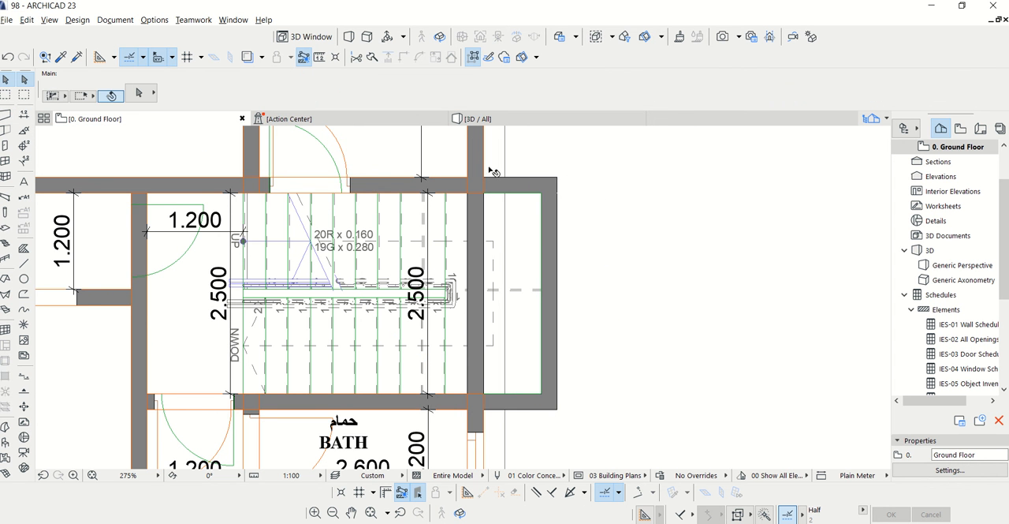
Trim away the wall segment crossing the stair landing, using the two walls that enclose the stair as cutting boundaries
{"action": "left_click", "coordinate": [495, 191]}
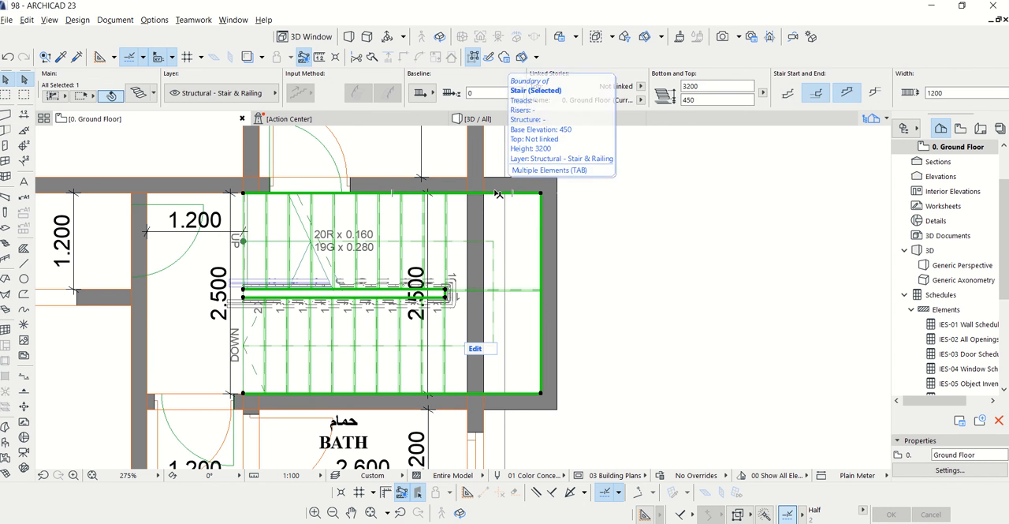
{"action": "key", "text": "Escape"}
{"action": "left_click", "coordinate": [529, 180]}
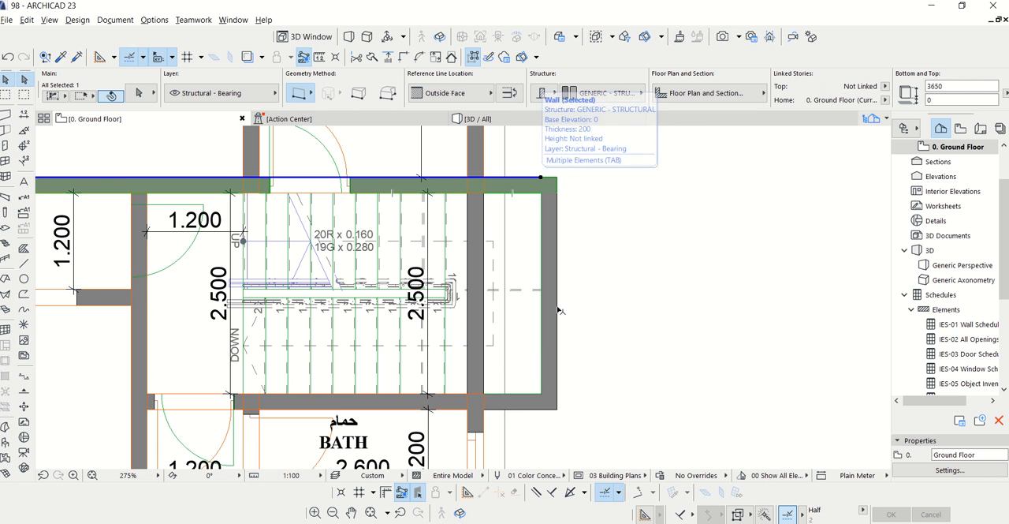
{"action": "left_click", "coordinate": [526, 393], "text": "shift"}
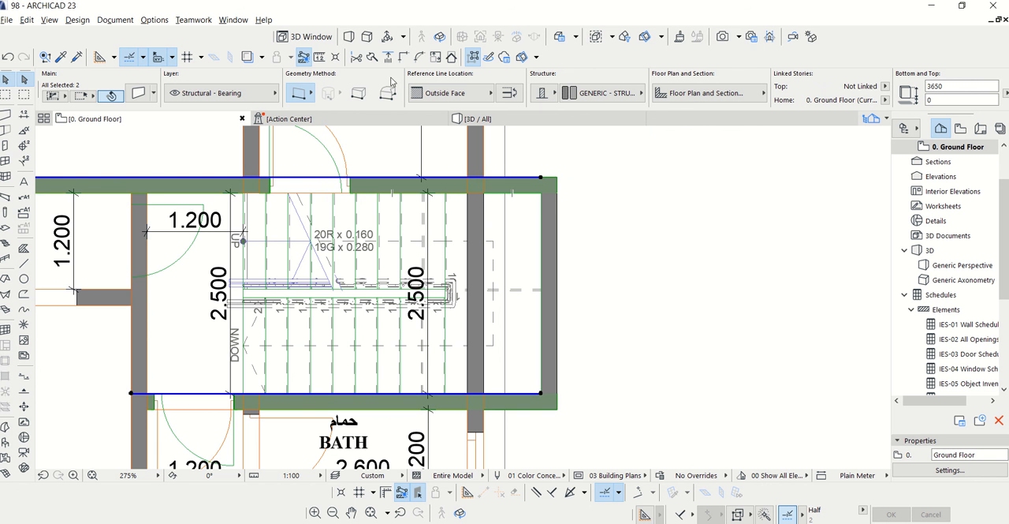
{"action": "left_click", "coordinate": [356, 57]}
{"action": "left_click", "coordinate": [487, 221]}
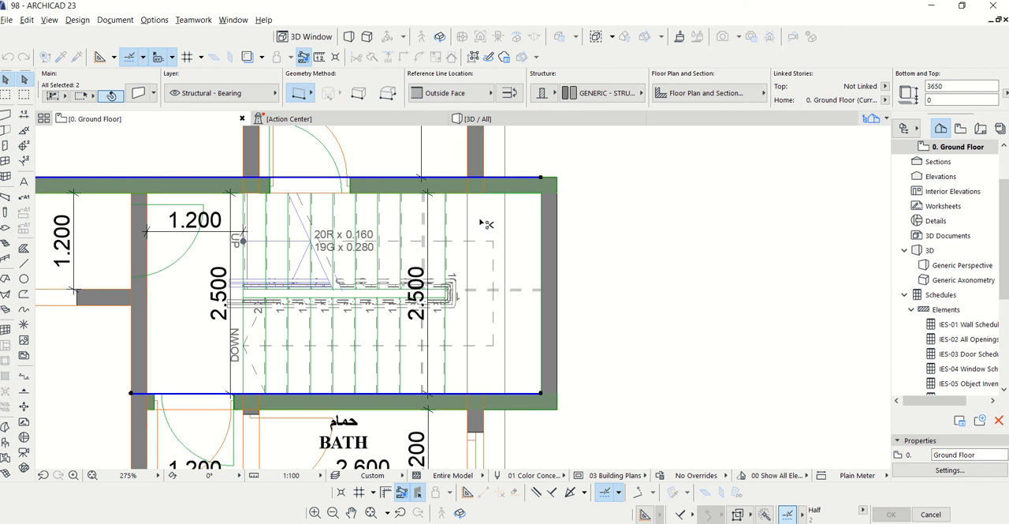
{"action": "scroll", "coordinate": [610, 268], "scroll_direction": "down", "scroll_amount": 4}
{"action": "left_click", "coordinate": [618, 246]}
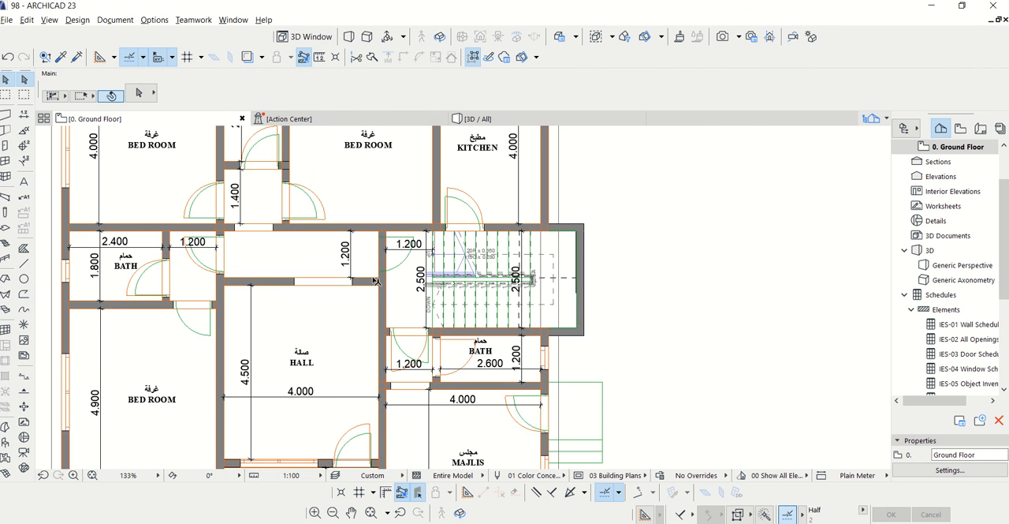
Select the roof slab and add a corner point on its outer edge at the inner face of each wall enclosing the stair
{"action": "key", "text": "ctrl+a"}
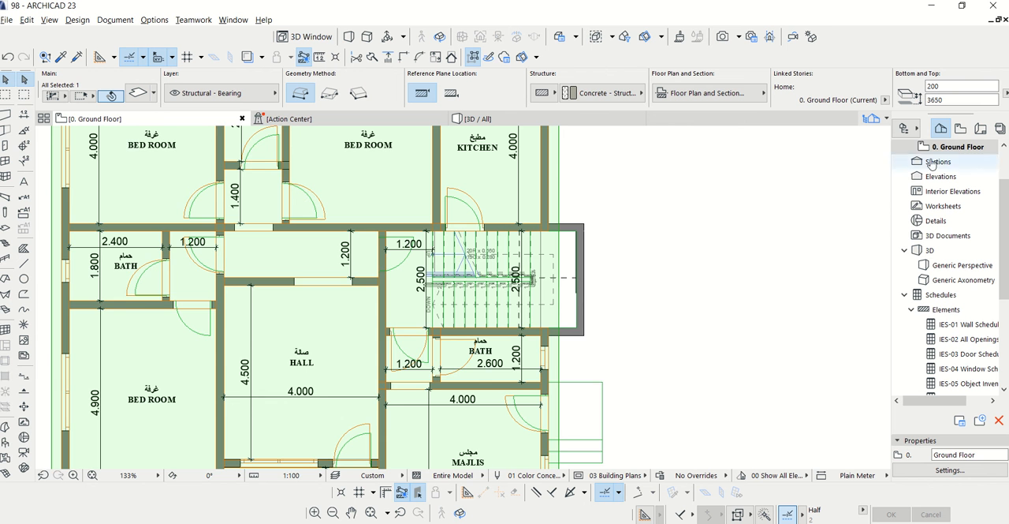
{"action": "scroll", "coordinate": [478, 258], "scroll_direction": "up", "scroll_amount": 4}
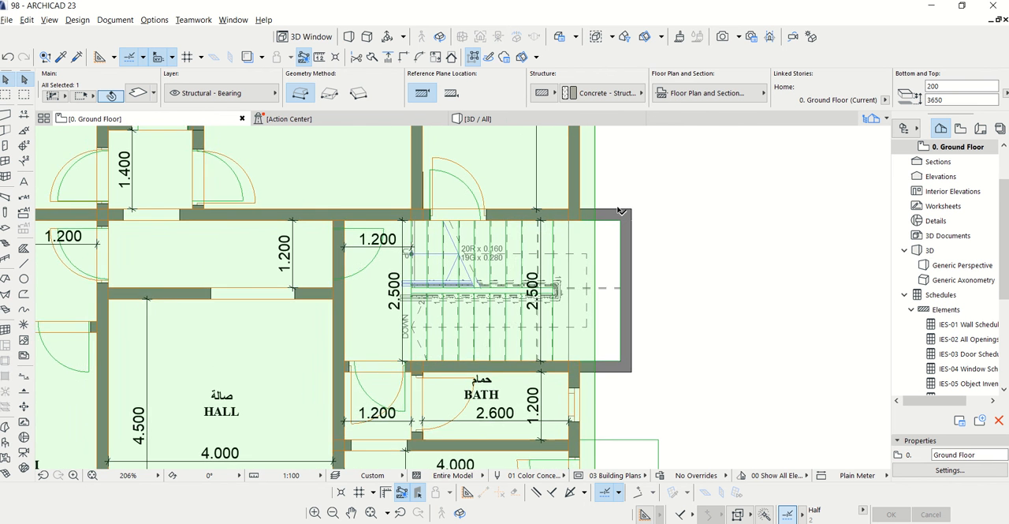
{"action": "left_click", "coordinate": [586, 202]}
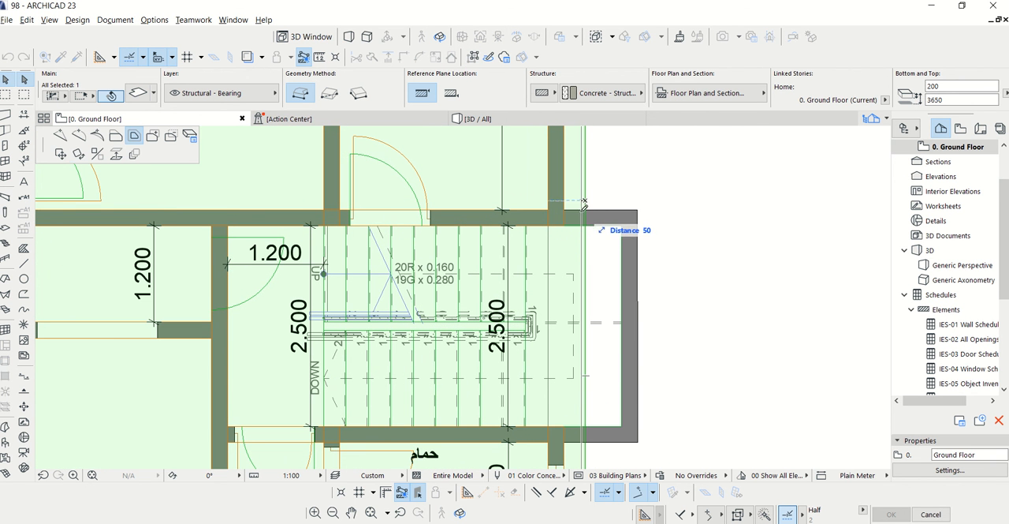
{"action": "left_click", "coordinate": [63, 135]}
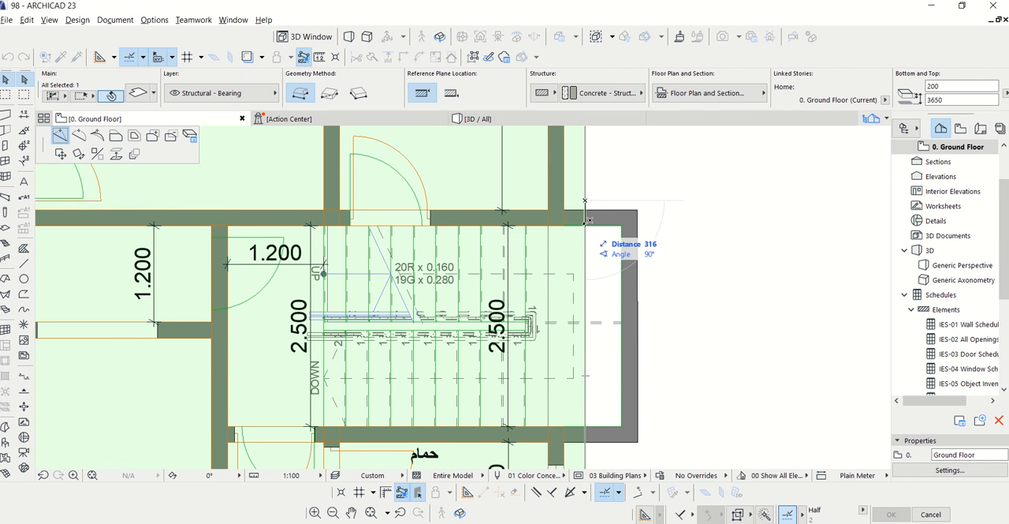
{"action": "left_click", "coordinate": [586, 225]}
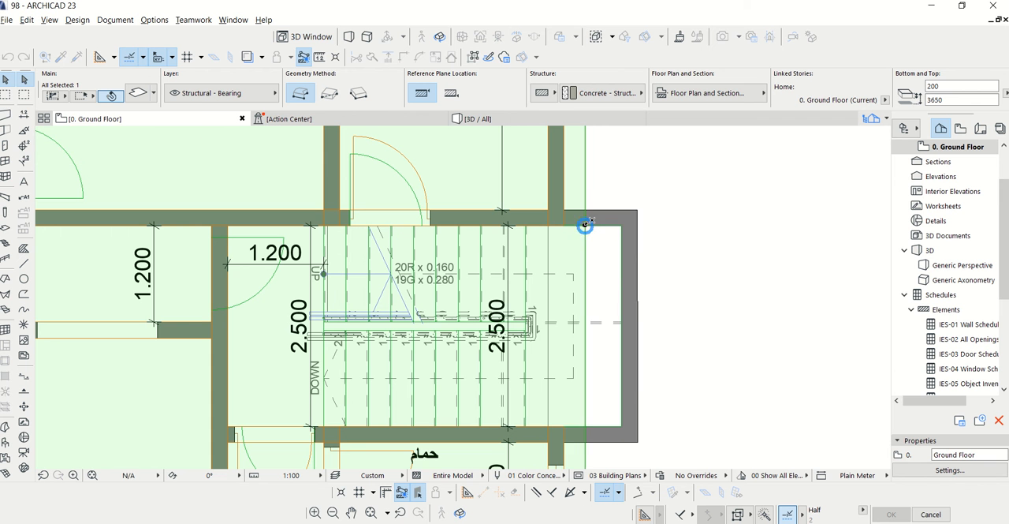
{"action": "left_click", "coordinate": [588, 451]}
{"action": "left_click", "coordinate": [60, 136]}
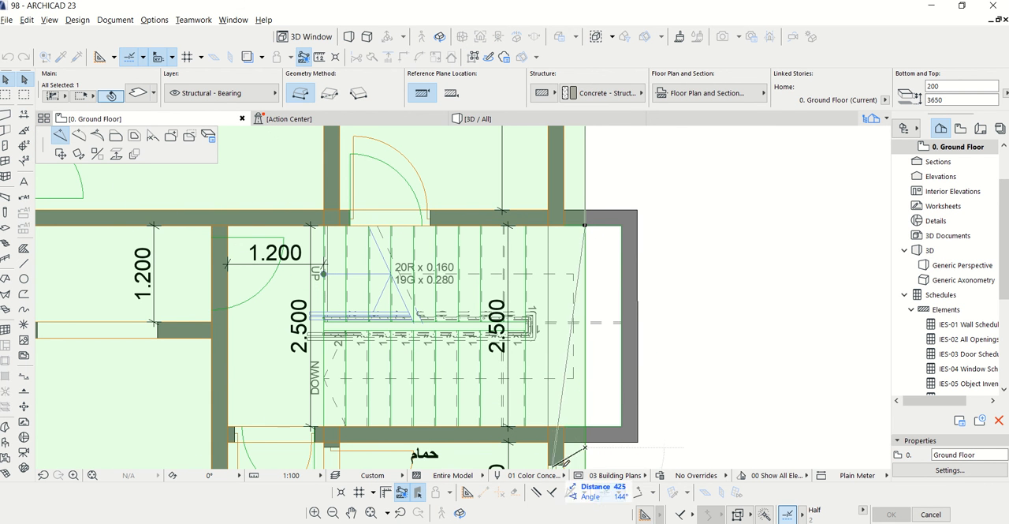
{"action": "left_click", "coordinate": [590, 420]}
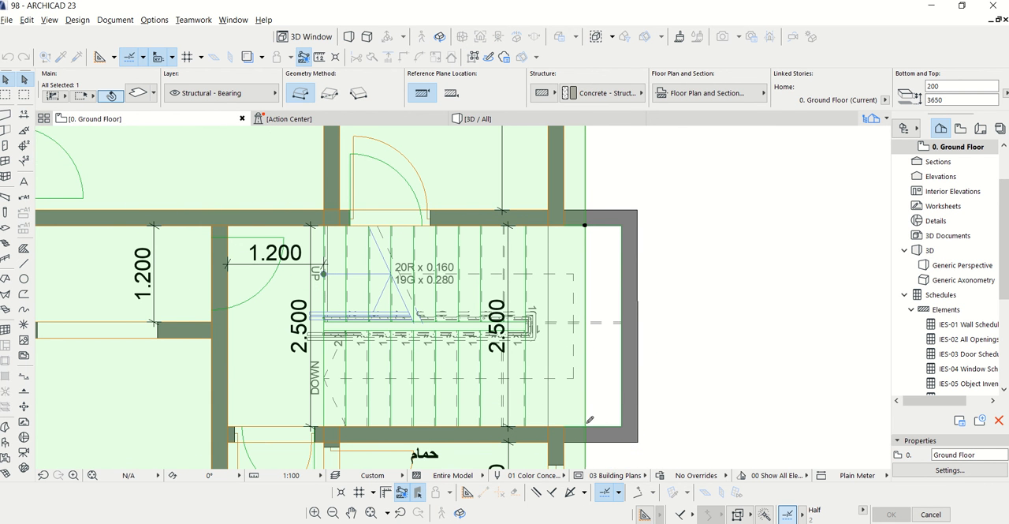
{"action": "scroll", "coordinate": [587, 447], "scroll_direction": "up", "scroll_amount": 3}
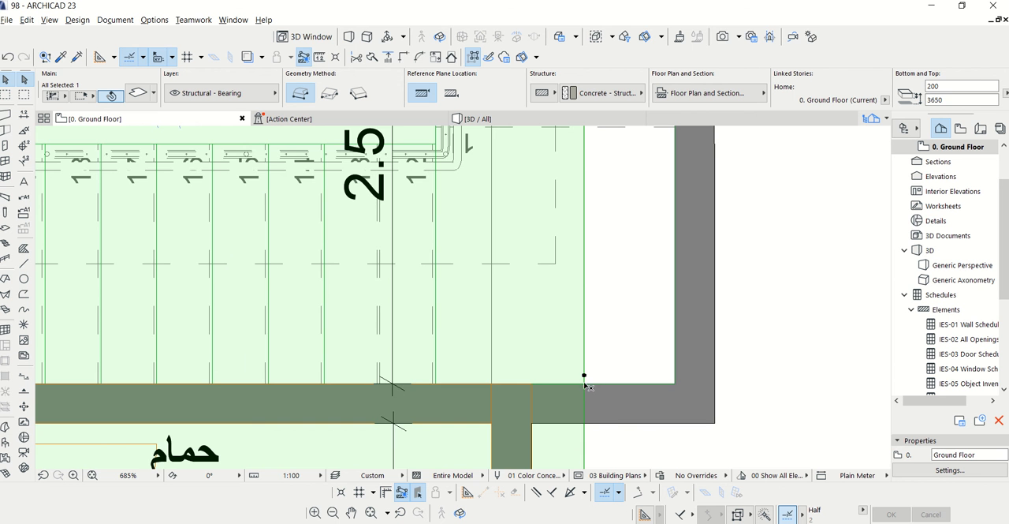
{"action": "scroll", "coordinate": [584, 377], "scroll_direction": "down", "scroll_amount": 2}
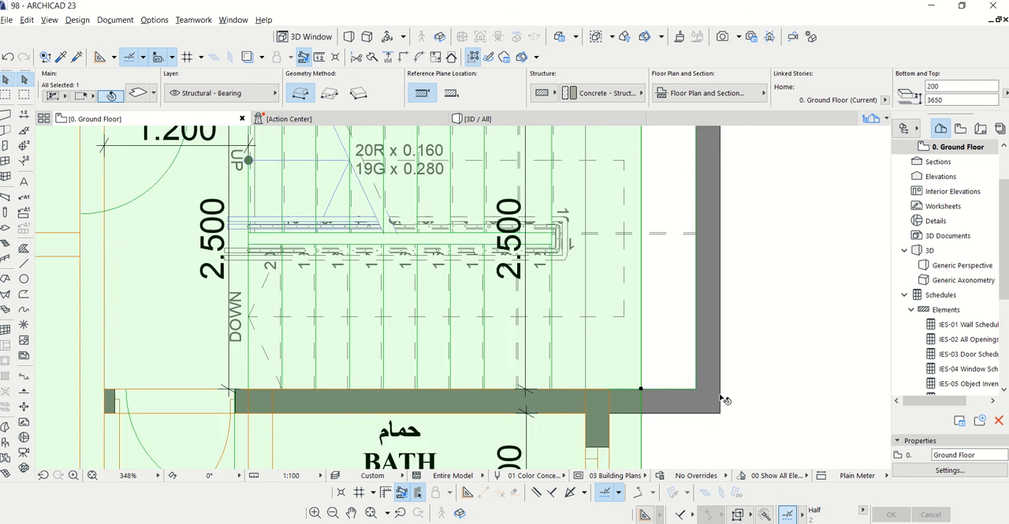
Offset the roof slab edge between the two new corner points inward to the stair's first riser and check the opening in 3D
{"action": "left_click", "coordinate": [659, 375]}
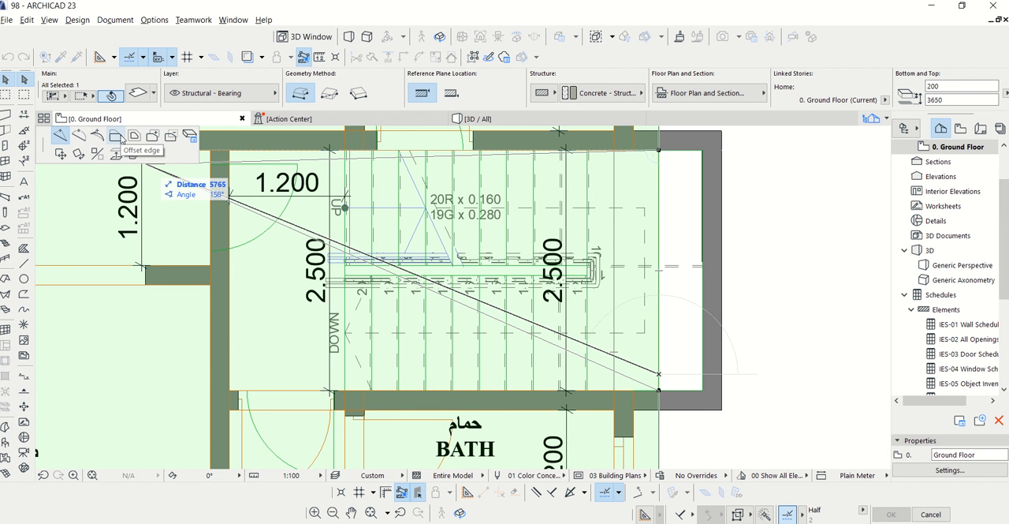
{"action": "left_click", "coordinate": [116, 136]}
{"action": "scroll", "coordinate": [331, 388], "scroll_direction": "up", "scroll_amount": 2}
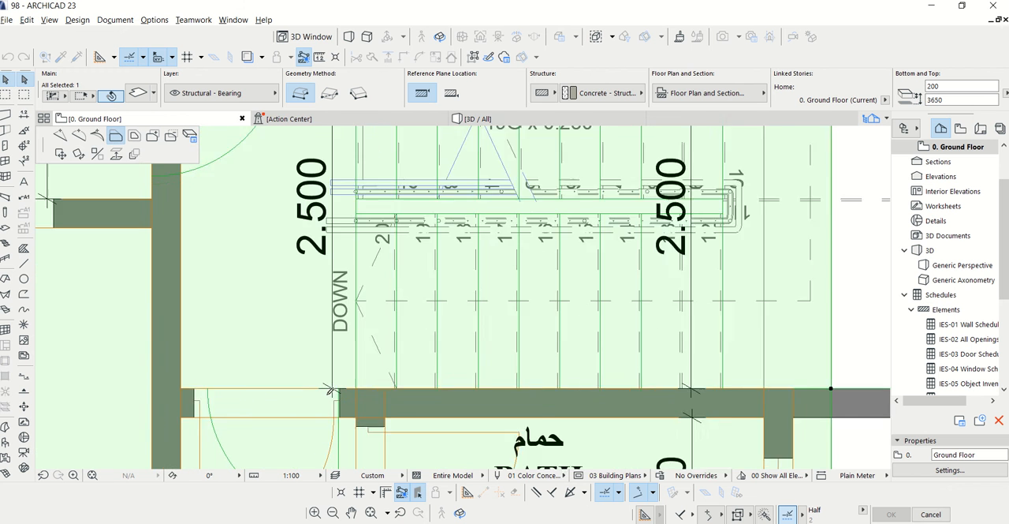
{"action": "left_click", "coordinate": [361, 387]}
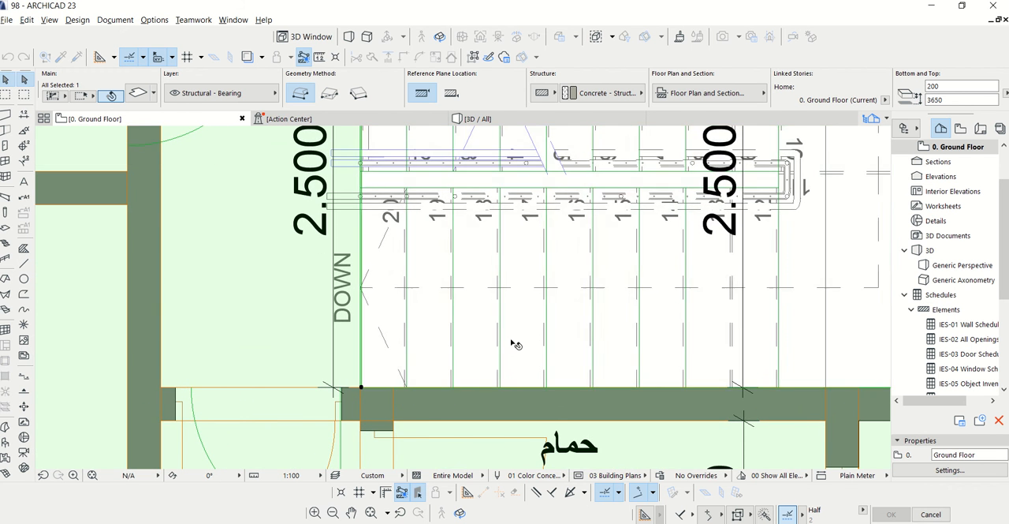
{"action": "scroll", "coordinate": [515, 344], "scroll_direction": "down", "scroll_amount": 3}
{"action": "scroll", "coordinate": [524, 340], "scroll_direction": "down", "scroll_amount": 2}
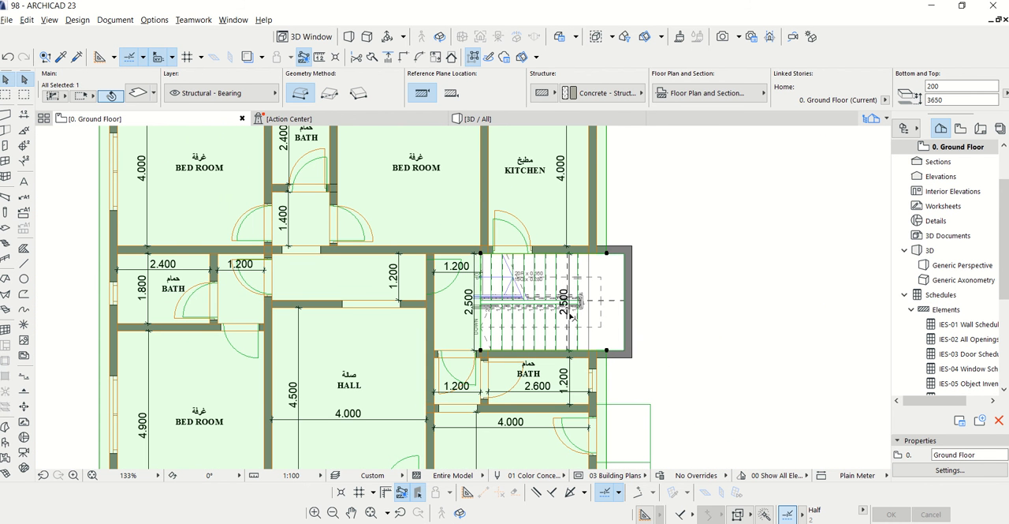
{"action": "left_click", "coordinate": [477, 118]}
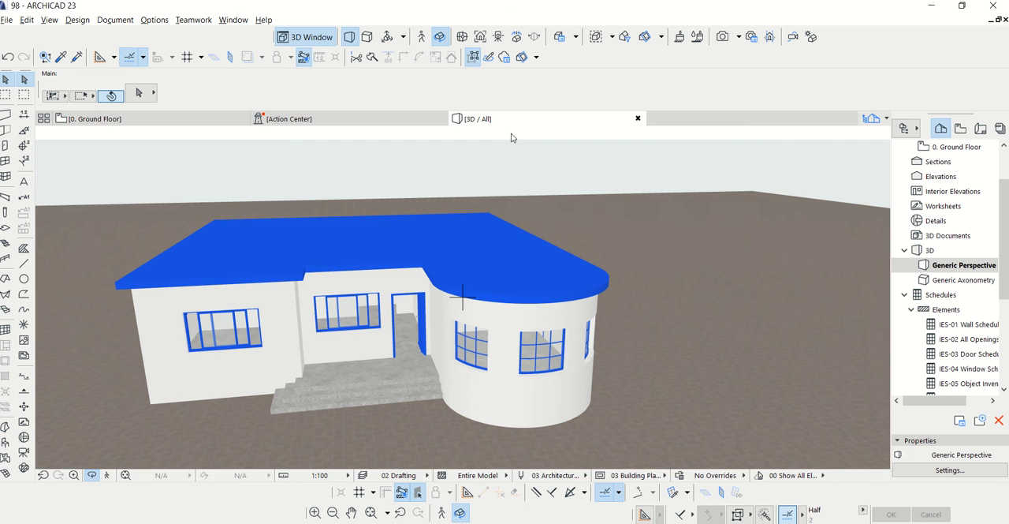
{"action": "scroll", "coordinate": [510, 234], "scroll_direction": "up", "scroll_amount": 4}
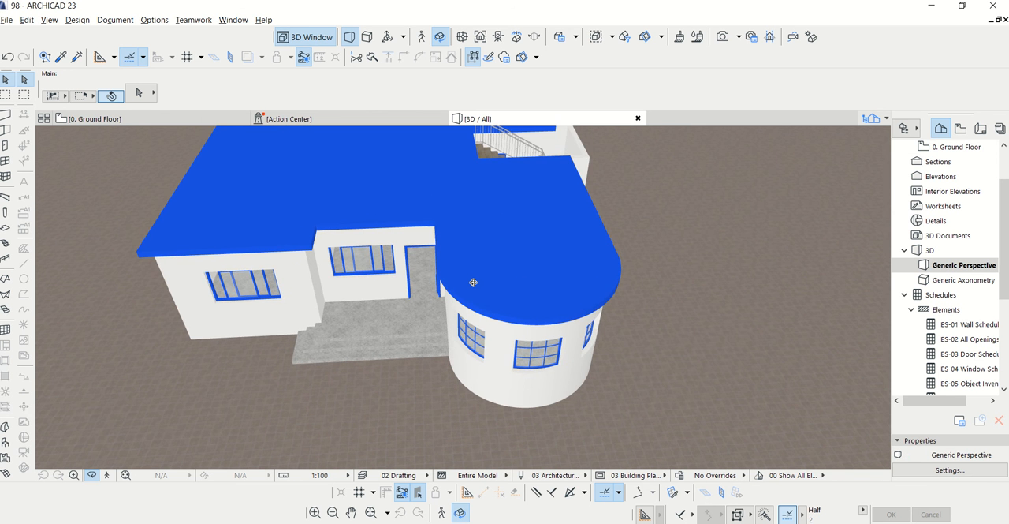
{"action": "scroll", "coordinate": [375, 314], "scroll_direction": "down", "scroll_amount": 2}
{"action": "middle_click_drag", "start_coordinate": [582, 245], "coordinate": [417, 217], "text": "shift"}
{"action": "middle_click_drag", "start_coordinate": [672, 345], "coordinate": [645, 341], "text": "shift"}
Draw a rectangular granite landing slab, 1400 by 1500 mm and 150 mm thick at elevation 450 mm, outside the majlis side door
{"action": "key", "text": "F2"}
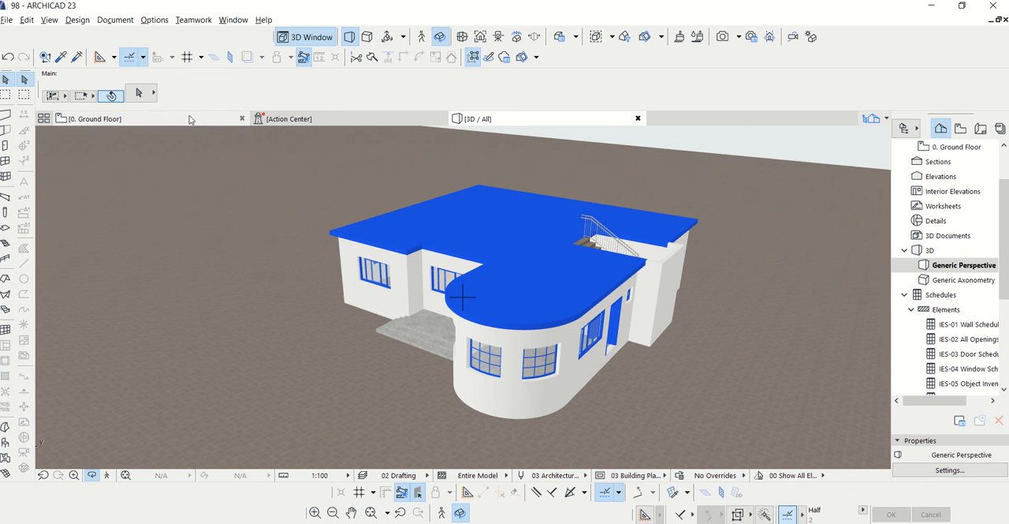
{"action": "scroll", "coordinate": [530, 383], "scroll_direction": "up", "scroll_amount": 5}
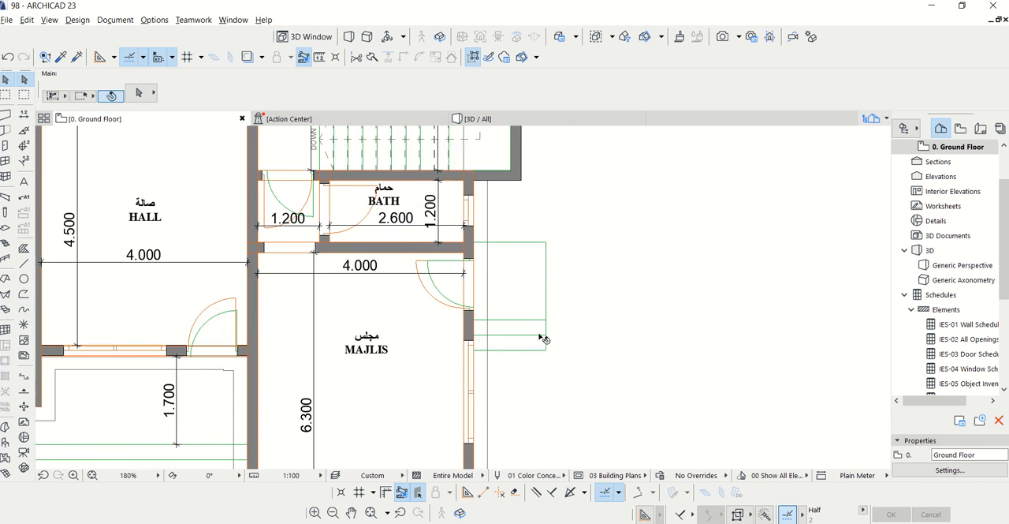
{"action": "left_click", "coordinate": [5, 229]}
{"action": "key", "text": "ctrl+t"}
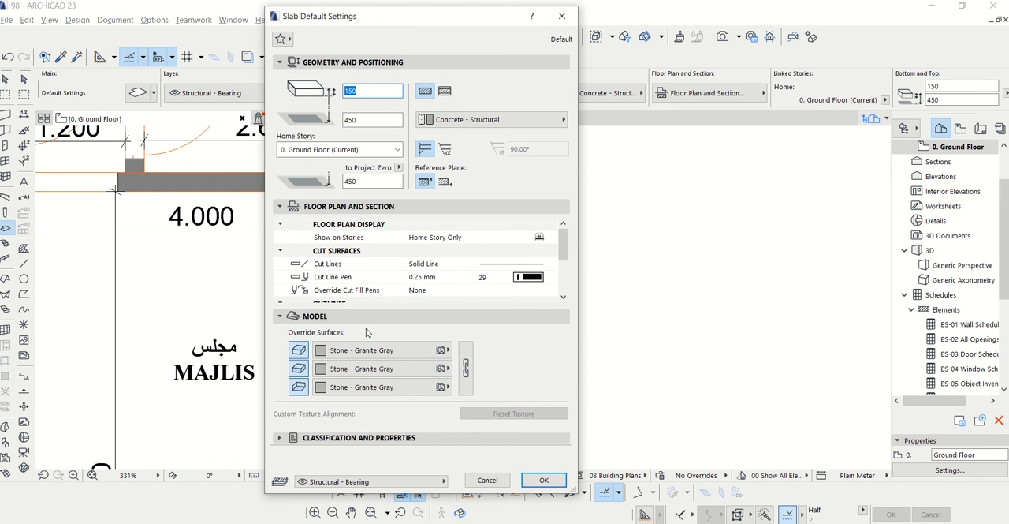
{"action": "left_click", "coordinate": [525, 481]}
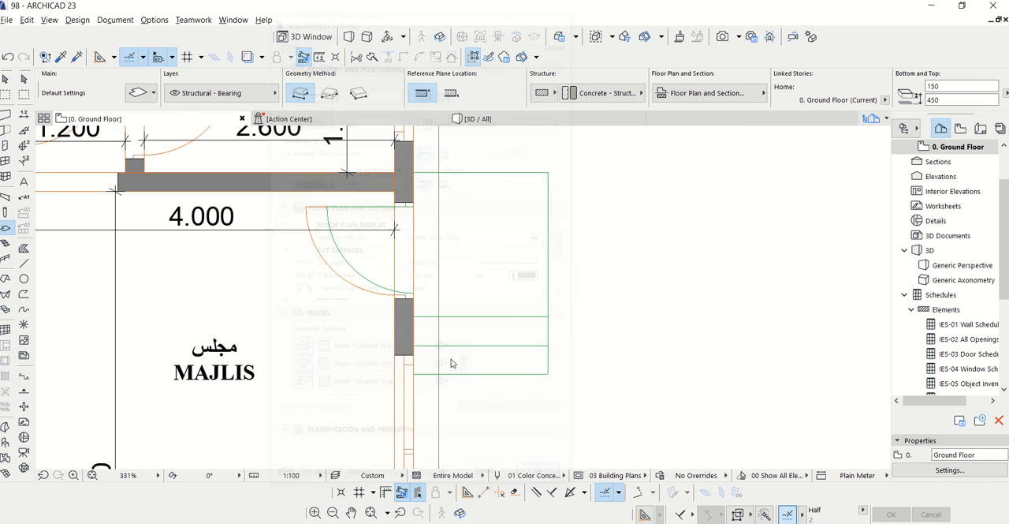
{"action": "left_click", "coordinate": [329, 93]}
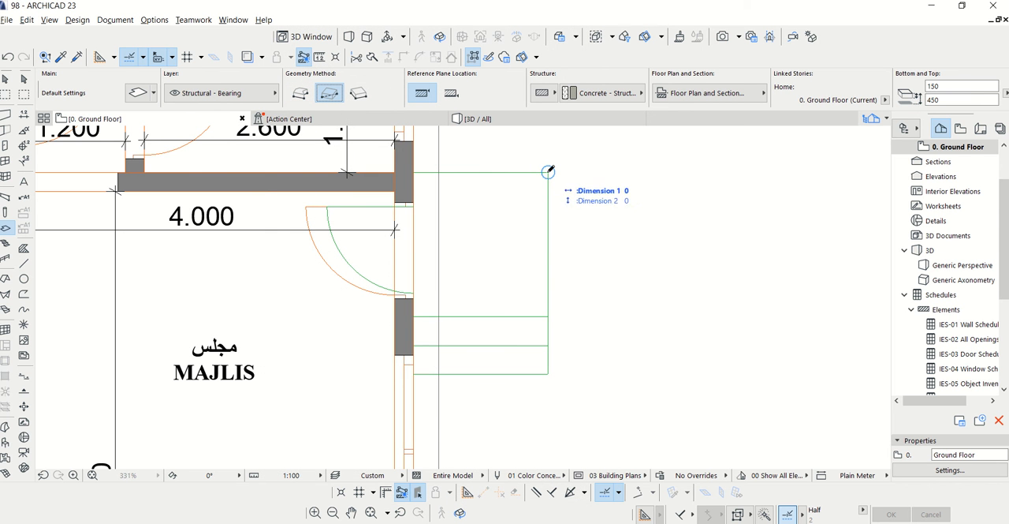
{"action": "left_click", "coordinate": [548, 172]}
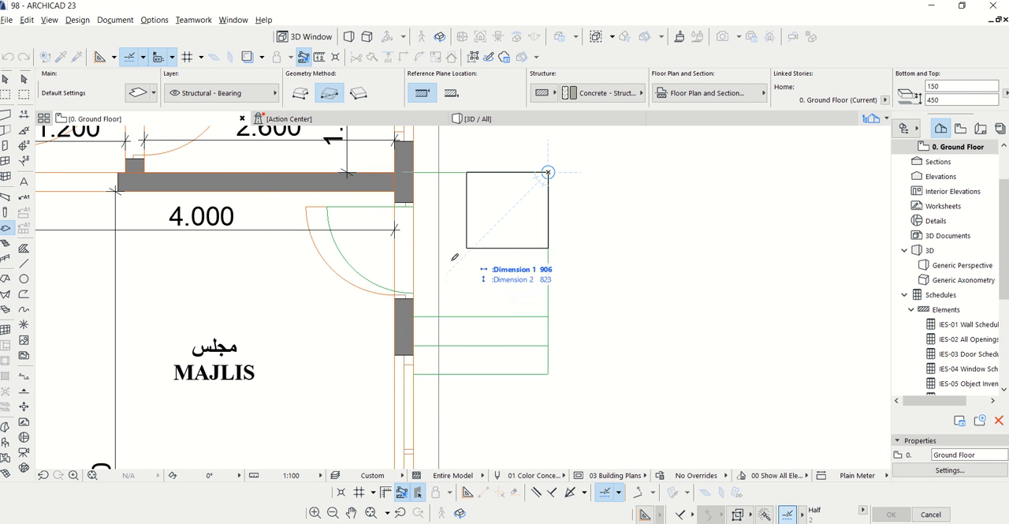
{"action": "left_click", "coordinate": [414, 315]}
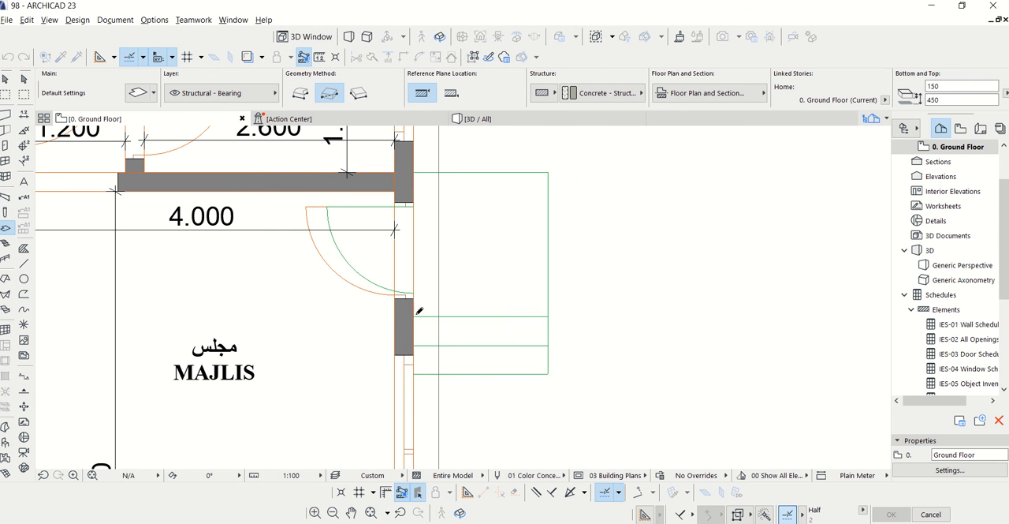
Draw the second step slab, 1400 by 1800 mm, from the same outer corner at elevation 300 mm
{"action": "left_click", "coordinate": [946, 101]}
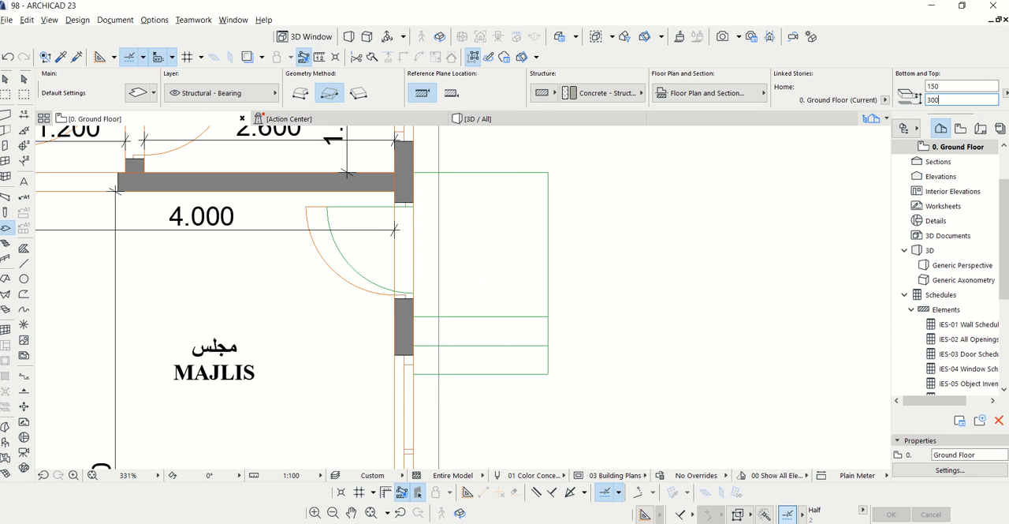
{"action": "left_click", "coordinate": [548, 171]}
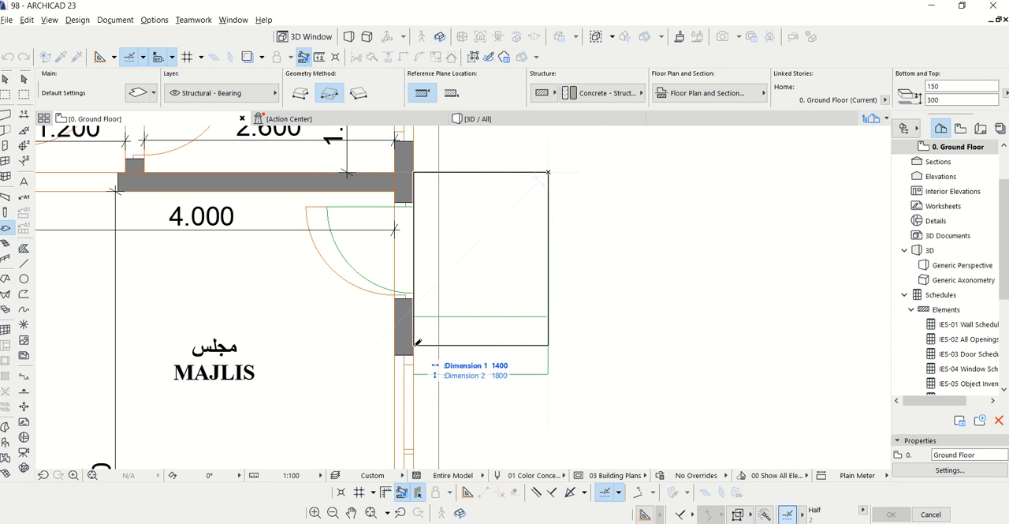
{"action": "left_click", "coordinate": [415, 345]}
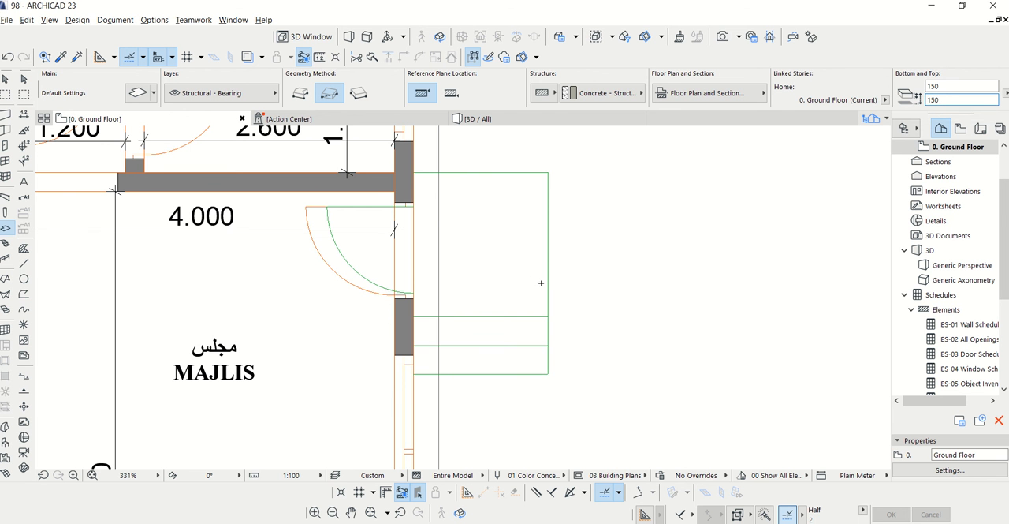
Draw the lowest step slab at elevation 150 mm from the same corner to the outermost step line, and check the steps in 3D
{"action": "left_click", "coordinate": [548, 171]}
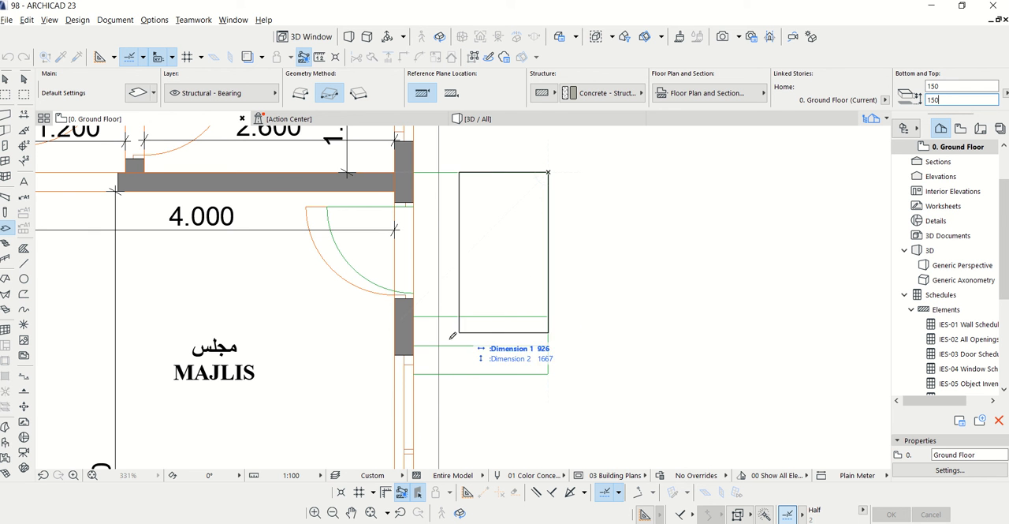
{"action": "left_click", "coordinate": [419, 370]}
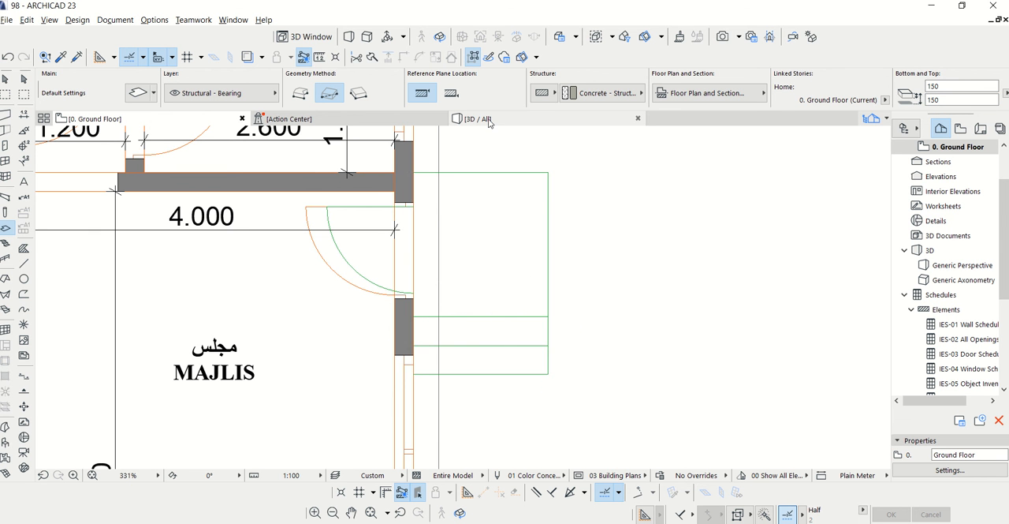
{"action": "left_click", "coordinate": [478, 119]}
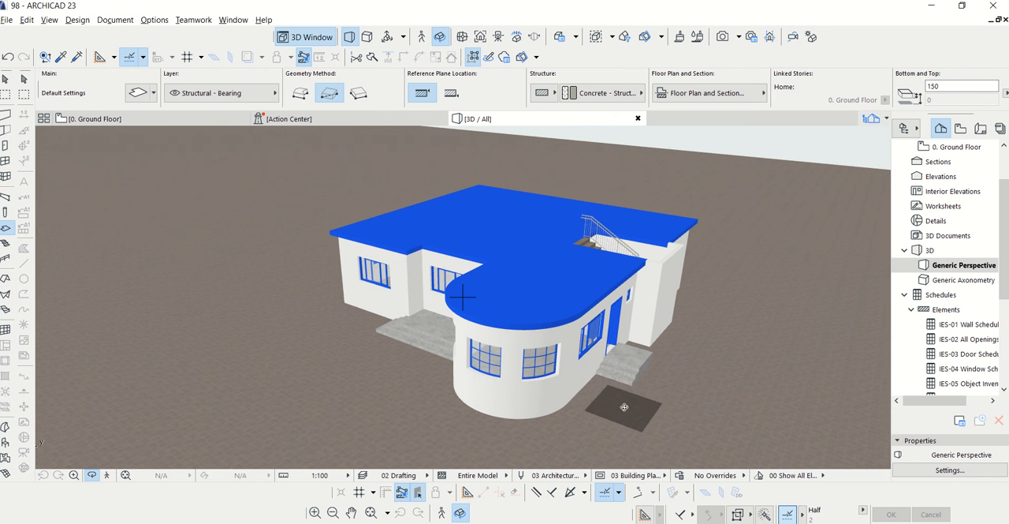
{"action": "left_click_drag", "start_coordinate": [625, 406], "coordinate": [612, 375]}
{"action": "key", "text": "F2"}
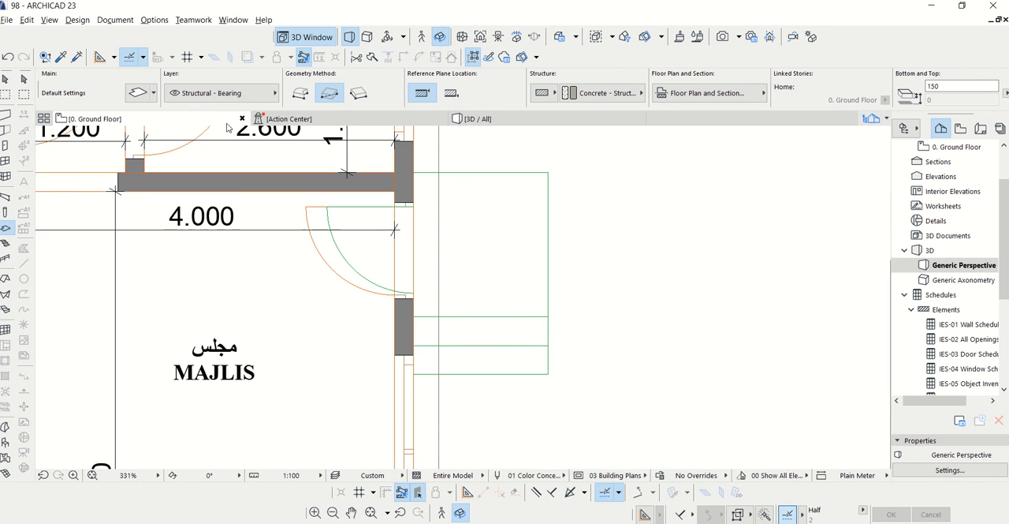
Hide the 2D Drafting - General layer on the ground floor plan
{"action": "scroll", "coordinate": [428, 252], "scroll_direction": "up", "scroll_amount": 4}
{"action": "key", "text": "Escape"}
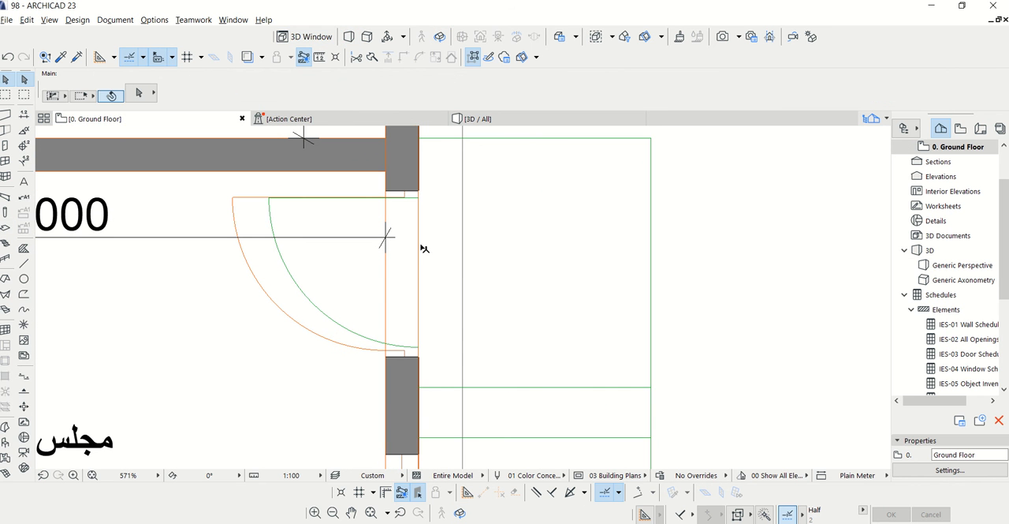
{"action": "left_click", "coordinate": [438, 368]}
{"action": "key", "text": "Escape"}
{"action": "scroll", "coordinate": [443, 291], "scroll_direction": "down", "scroll_amount": 3}
{"action": "left_click", "coordinate": [116, 20]}
{"action": "mouse_move", "coordinate": [139, 53]}
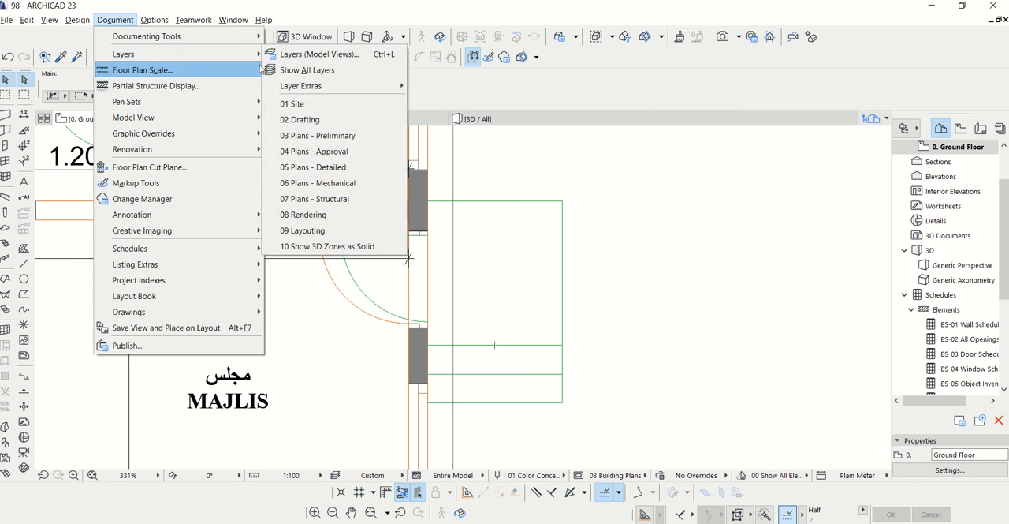
{"action": "left_click", "coordinate": [331, 53]}
{"action": "left_click", "coordinate": [482, 157]}
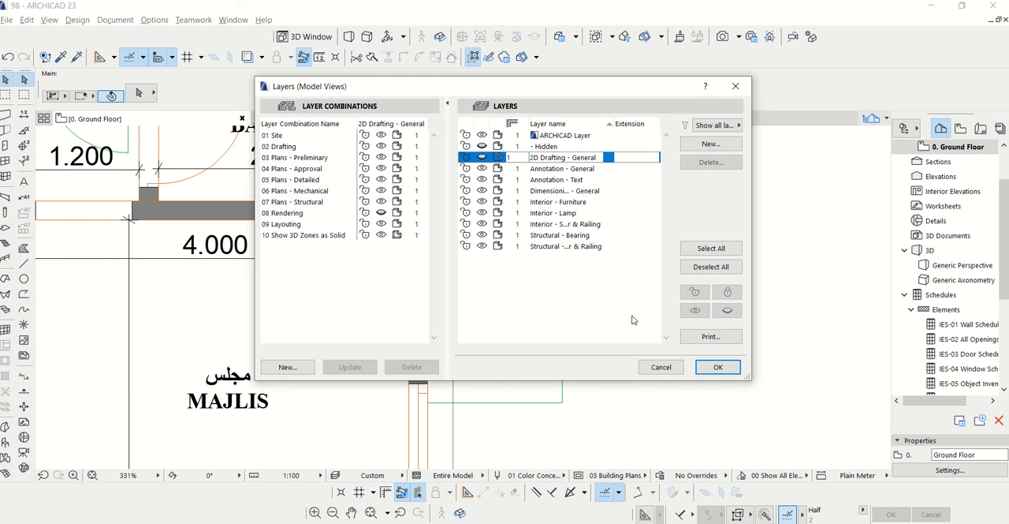
{"action": "left_click", "coordinate": [713, 368]}
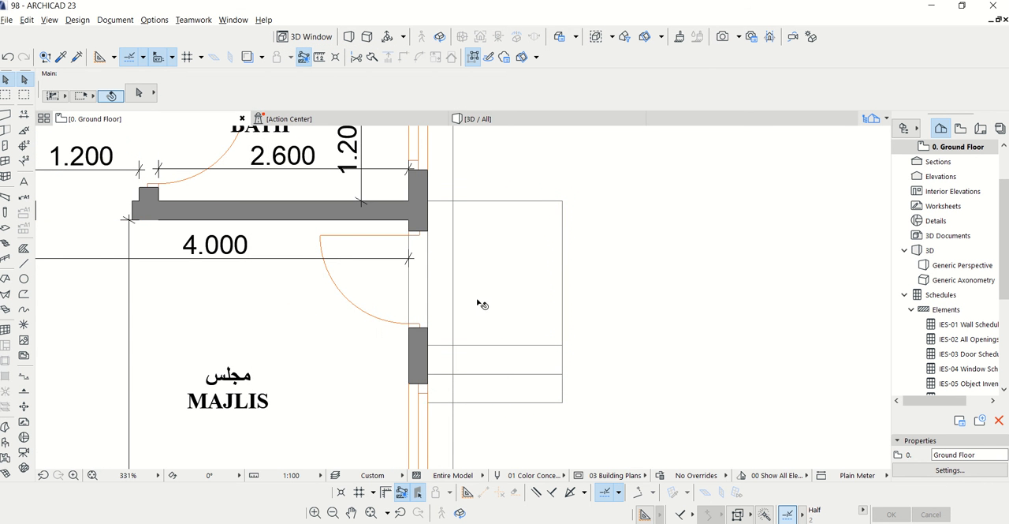
Offset the wall-side edge of the upper granite landing slab inward to the inner face of the majlis wall
{"action": "left_click", "coordinate": [440, 345]}
{"action": "left_click", "coordinate": [429, 328]}
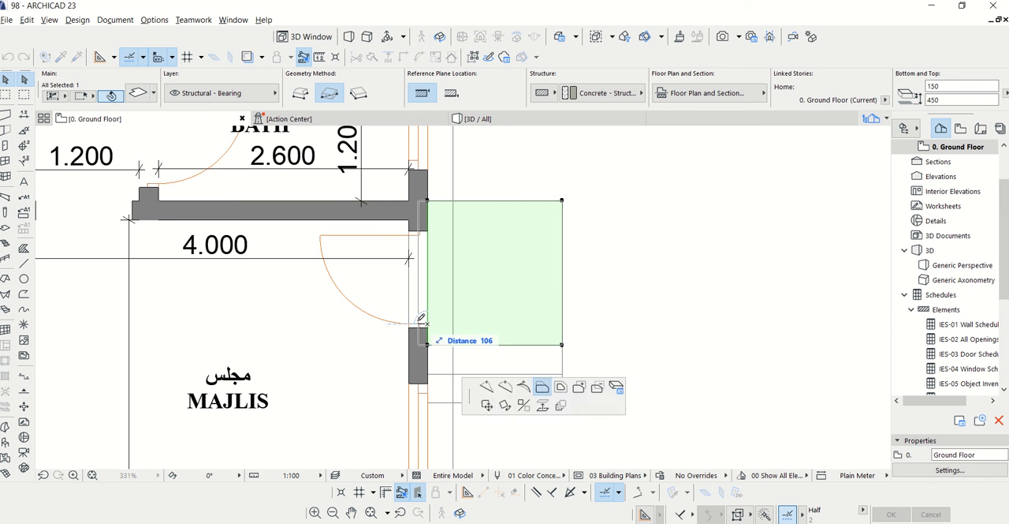
{"action": "left_click", "coordinate": [411, 320]}
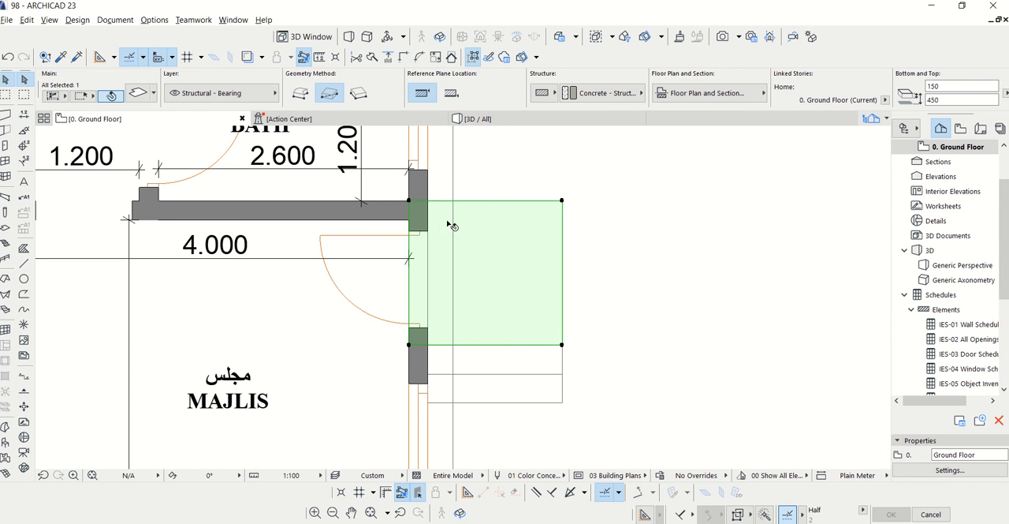
Examine the granite steps at the majlis side door and the whole building from above in 3D
{"action": "left_click", "coordinate": [481, 119]}
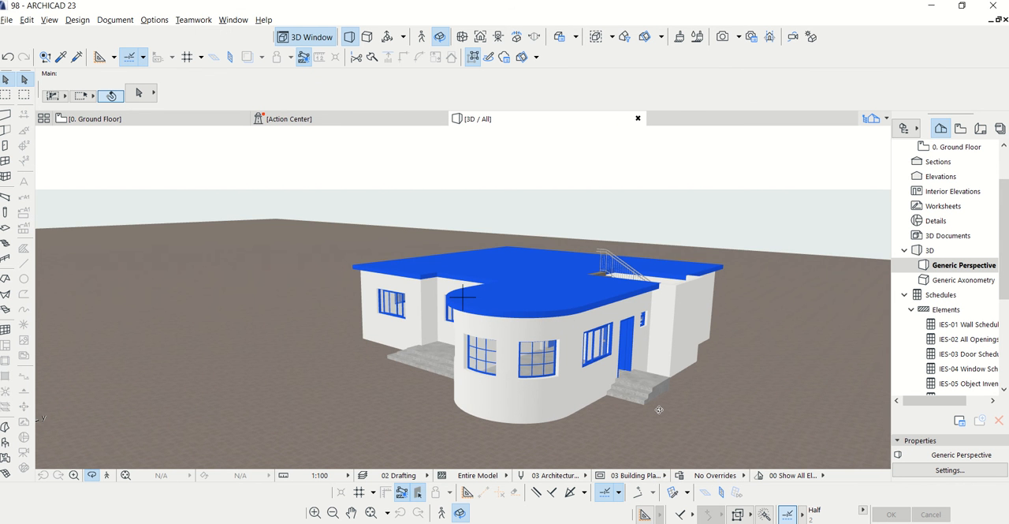
{"action": "scroll", "coordinate": [659, 410], "scroll_direction": "up", "scroll_amount": 5}
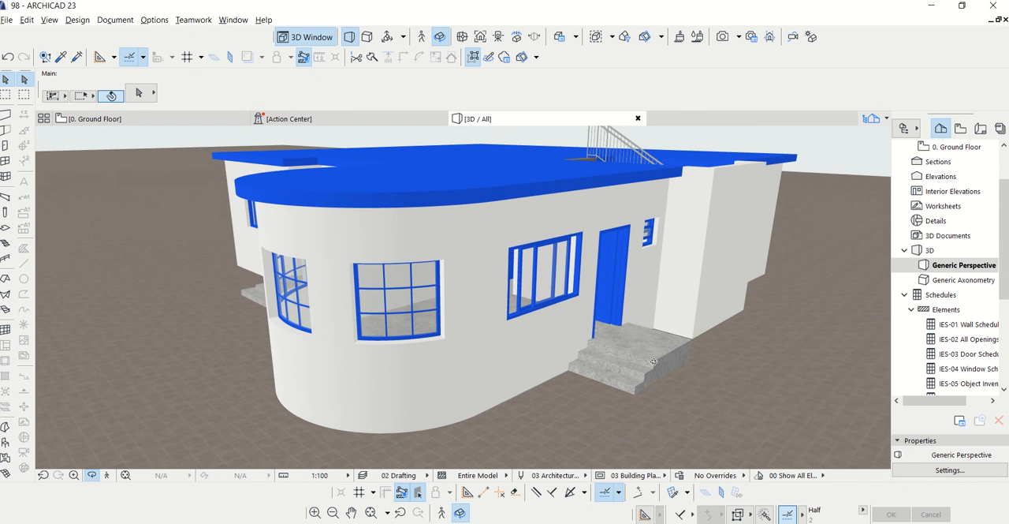
{"action": "scroll", "coordinate": [653, 362], "scroll_direction": "up", "scroll_amount": 2}
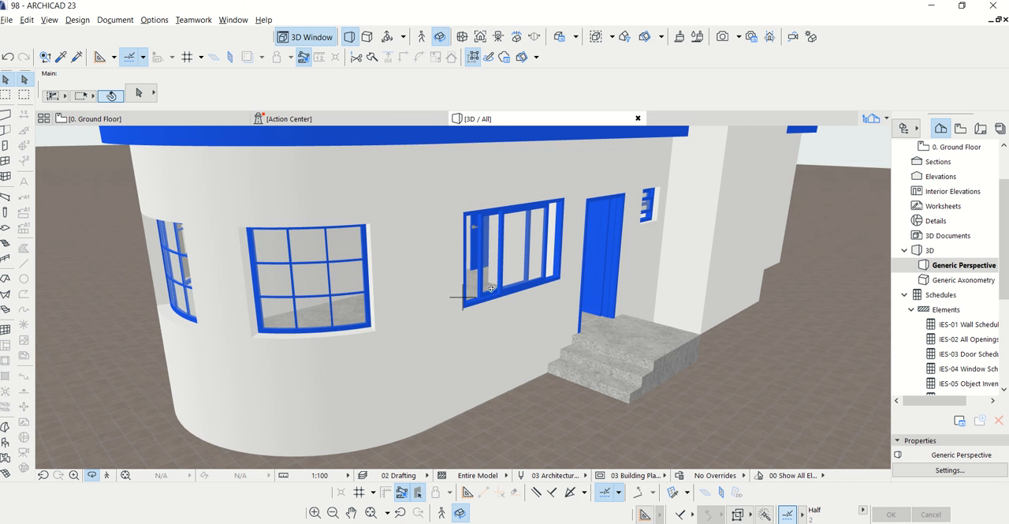
{"action": "scroll", "coordinate": [552, 275], "scroll_direction": "down", "scroll_amount": 5}
{"action": "left_click_drag", "start_coordinate": [515, 231], "coordinate": [589, 274]}
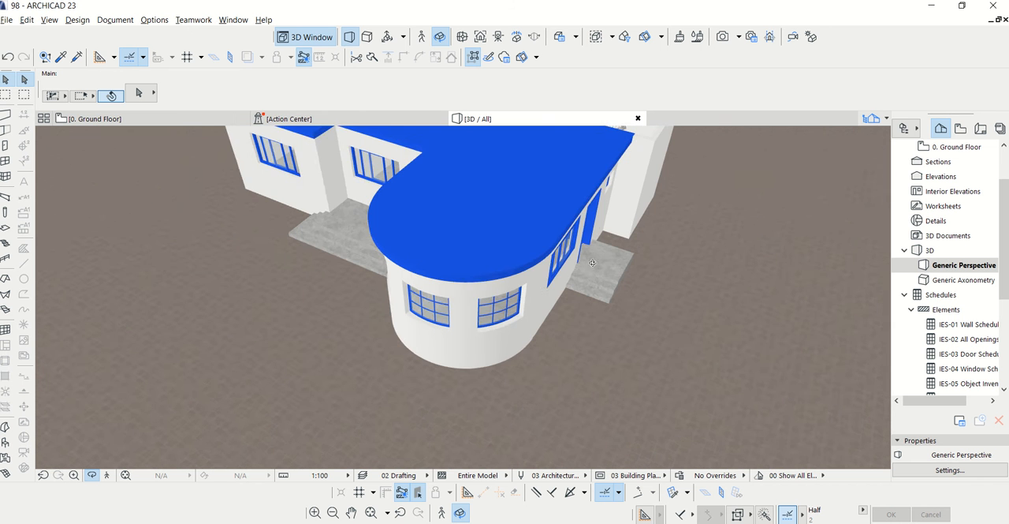
{"action": "scroll", "coordinate": [578, 317], "scroll_direction": "down", "scroll_amount": 4}
{"action": "left_click_drag", "start_coordinate": [577, 185], "coordinate": [599, 223]}
{"action": "scroll", "coordinate": [592, 211], "scroll_direction": "up", "scroll_amount": 4}
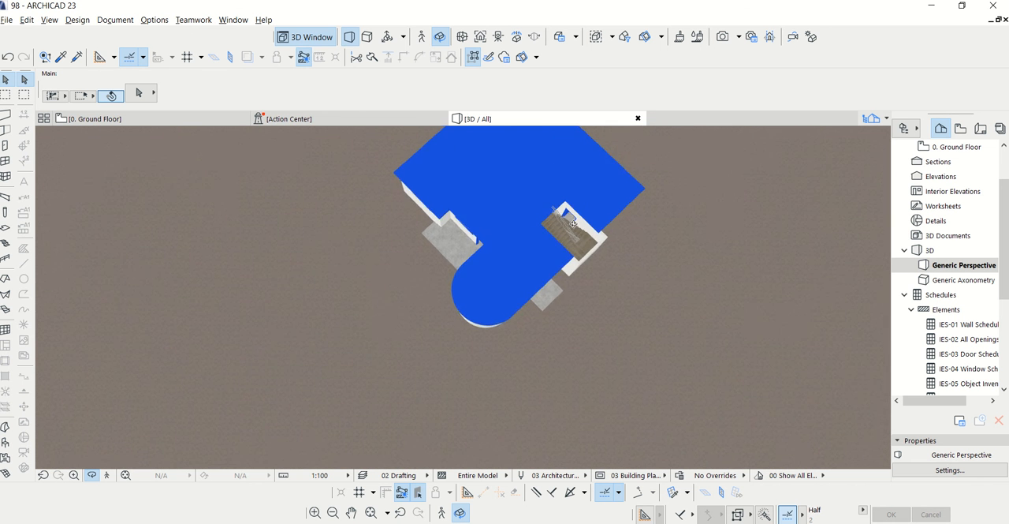
Place a Rectangular Door Opening 23, 1000 mm wide and 2100 mm high, in the wall between the hall corridor and the stair lobby
{"action": "left_click", "coordinate": [193, 119]}
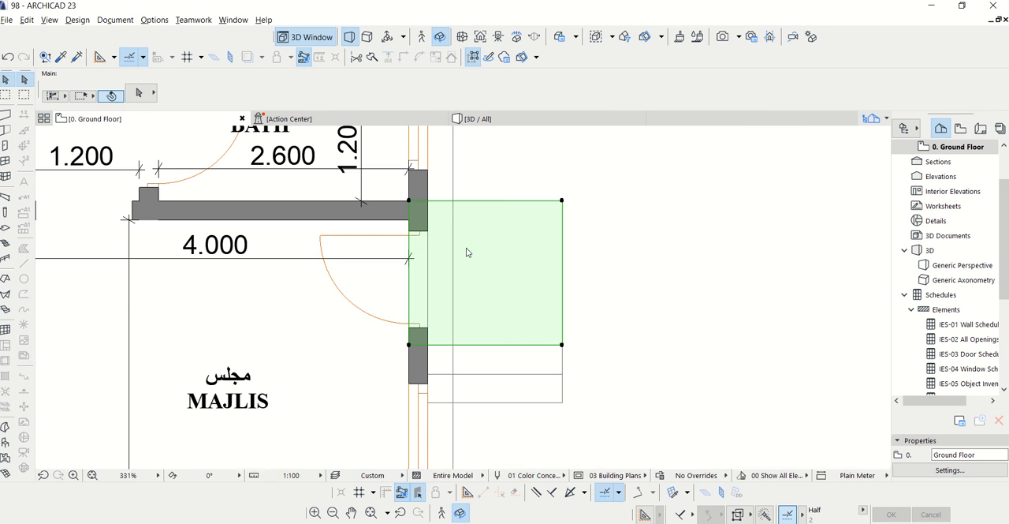
{"action": "scroll", "coordinate": [639, 258], "scroll_direction": "down", "scroll_amount": 2}
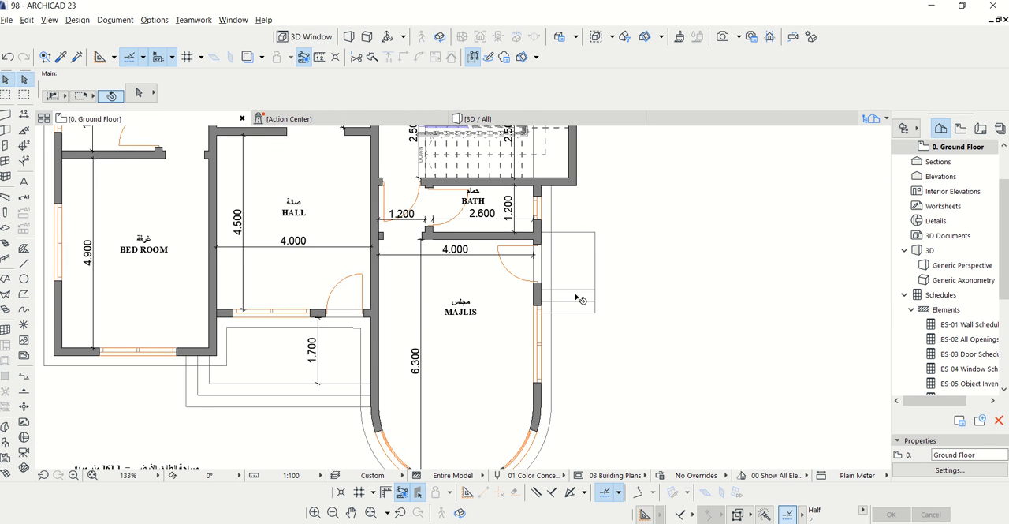
{"action": "scroll", "coordinate": [538, 279], "scroll_direction": "down", "scroll_amount": 2}
{"action": "scroll", "coordinate": [436, 201], "scroll_direction": "up", "scroll_amount": 4}
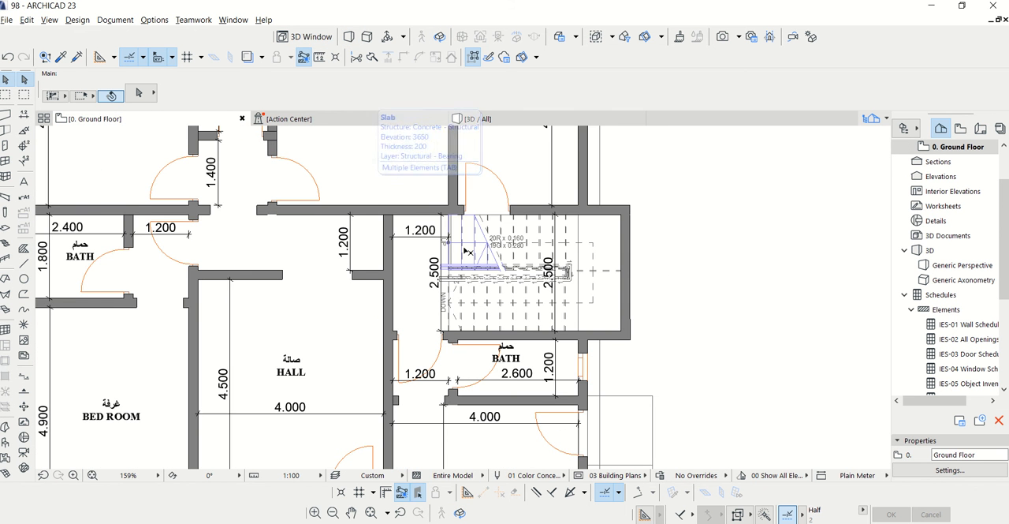
{"action": "scroll", "coordinate": [477, 268], "scroll_direction": "up", "scroll_amount": 2}
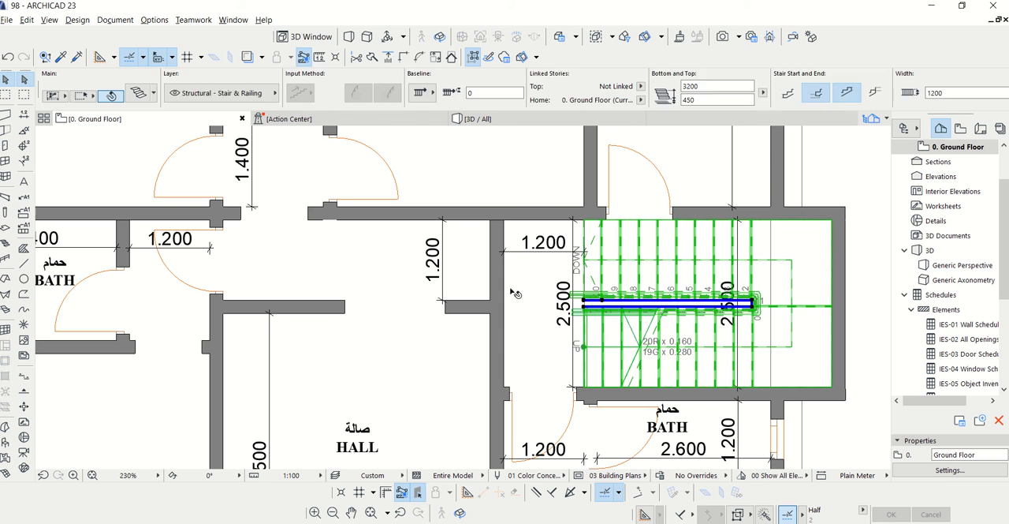
{"action": "key", "text": "Escape"}
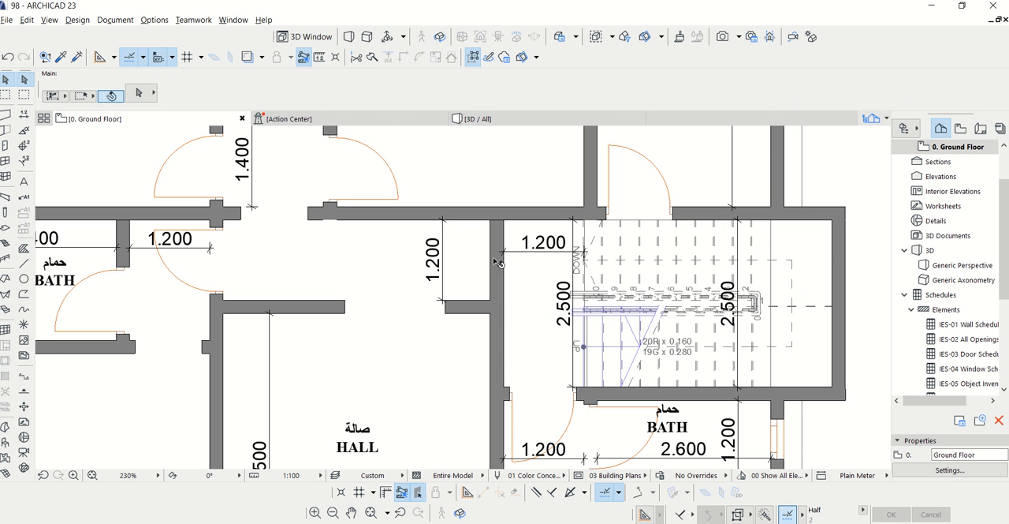
{"action": "left_click", "coordinate": [5, 146]}
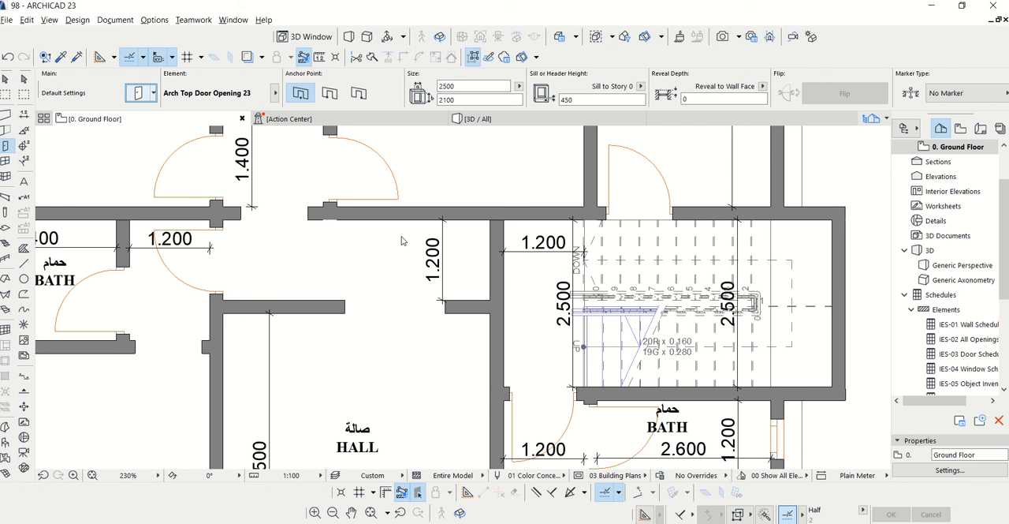
{"action": "key", "text": "ctrl+t"}
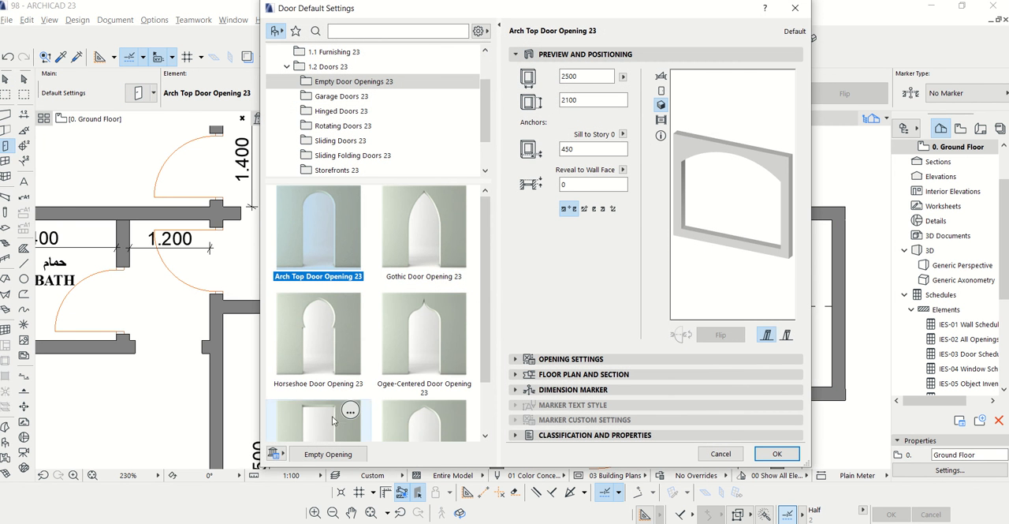
{"action": "left_click", "coordinate": [332, 420]}
{"action": "double_click", "coordinate": [585, 77]}
{"action": "type", "text": "1000"}
{"action": "left_click", "coordinate": [777, 453]}
Walk through the 3D model inside the house to examine the staircase and the door beside its flight
{"action": "left_click", "coordinate": [475, 119]}
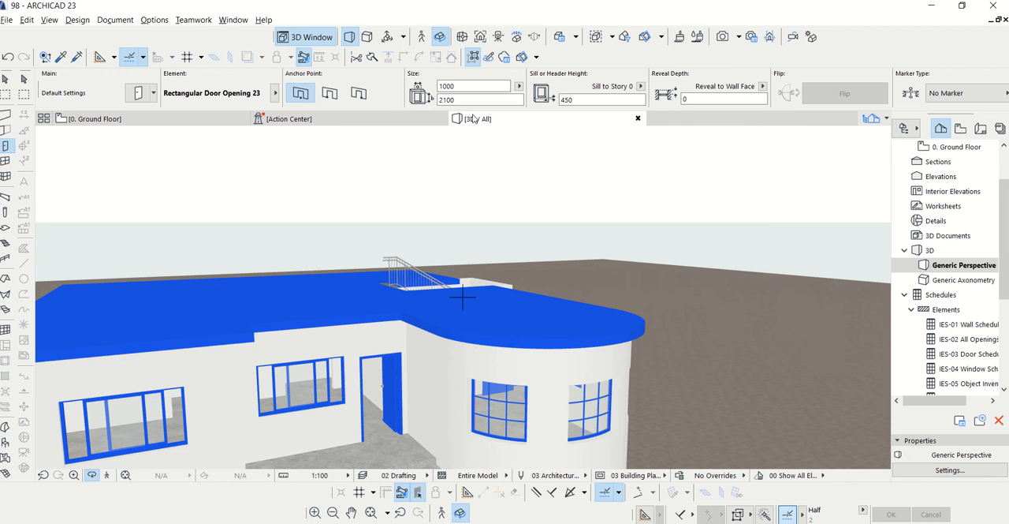
{"action": "scroll", "coordinate": [331, 388], "scroll_direction": "up", "scroll_amount": 6}
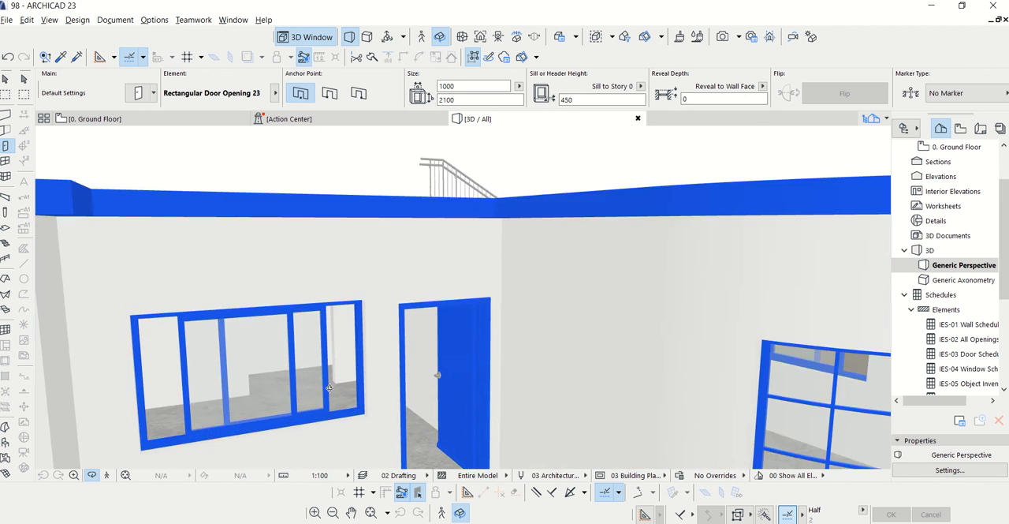
{"action": "scroll", "coordinate": [333, 351], "scroll_direction": "up", "scroll_amount": 6}
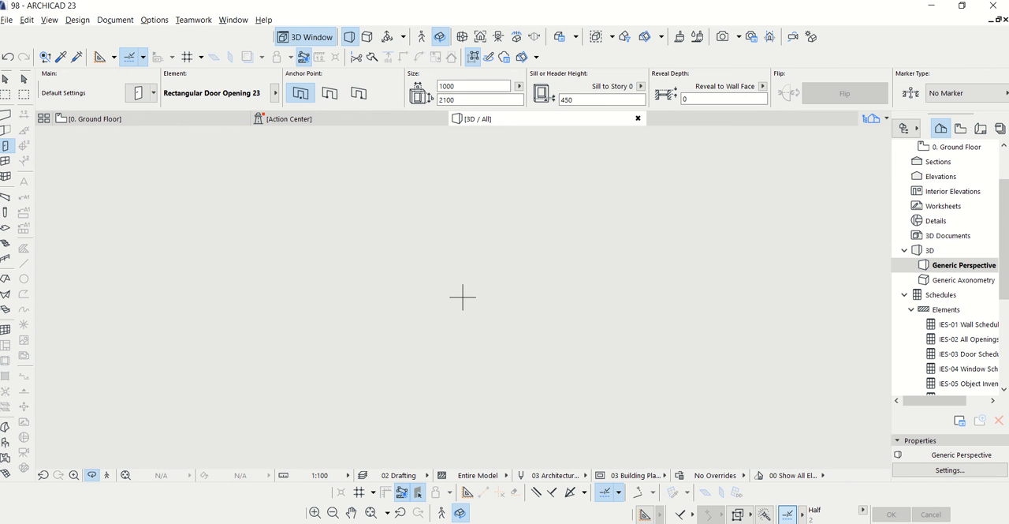
{"action": "left_click", "coordinate": [111, 476]}
{"action": "left_click", "coordinate": [582, 424]}
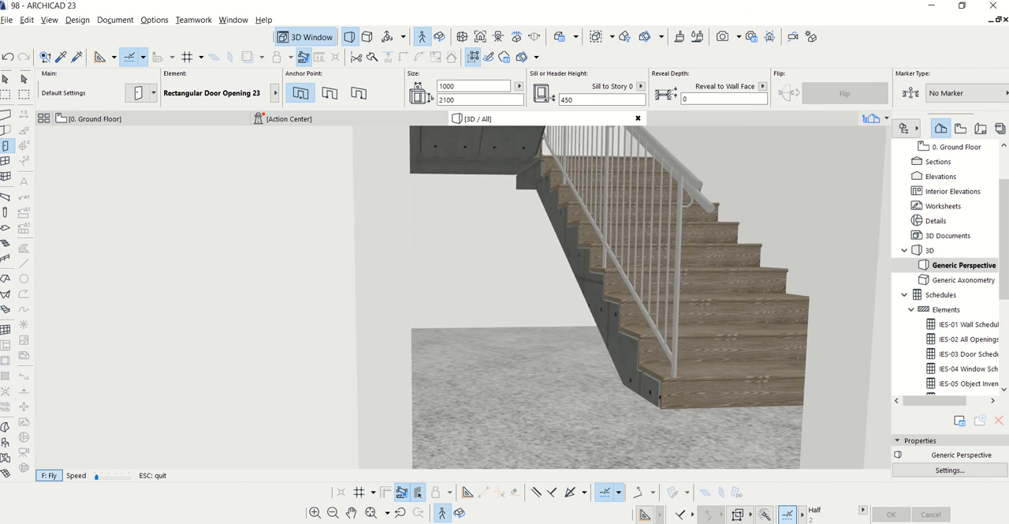
{"action": "key", "text": "Up"}
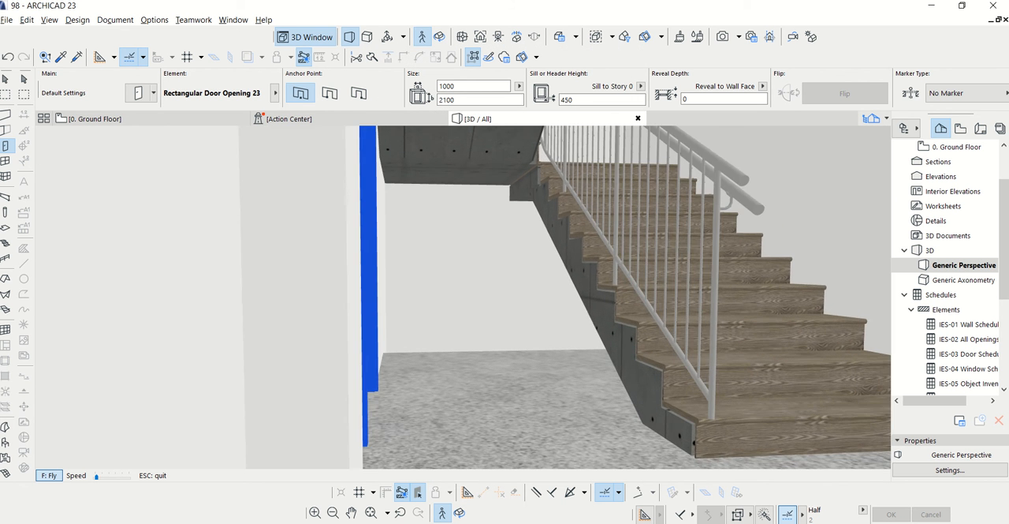
{"action": "key", "text": "Up"}
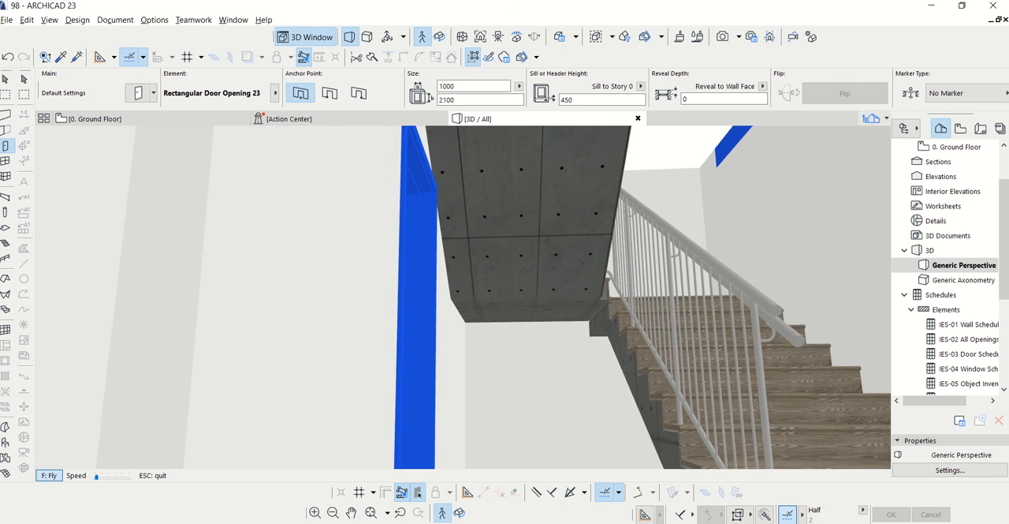
{"action": "key", "text": "Up"}
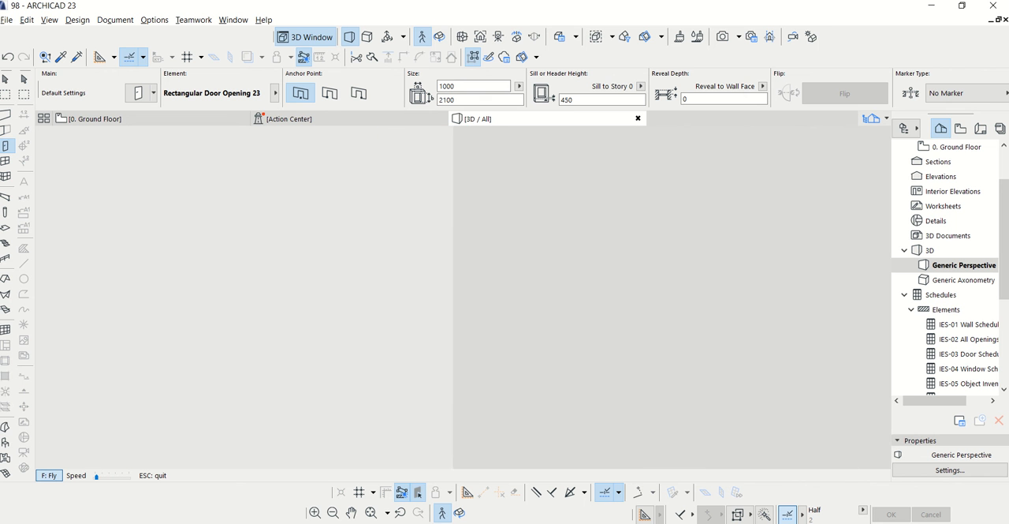
{"action": "key", "text": "Down"}
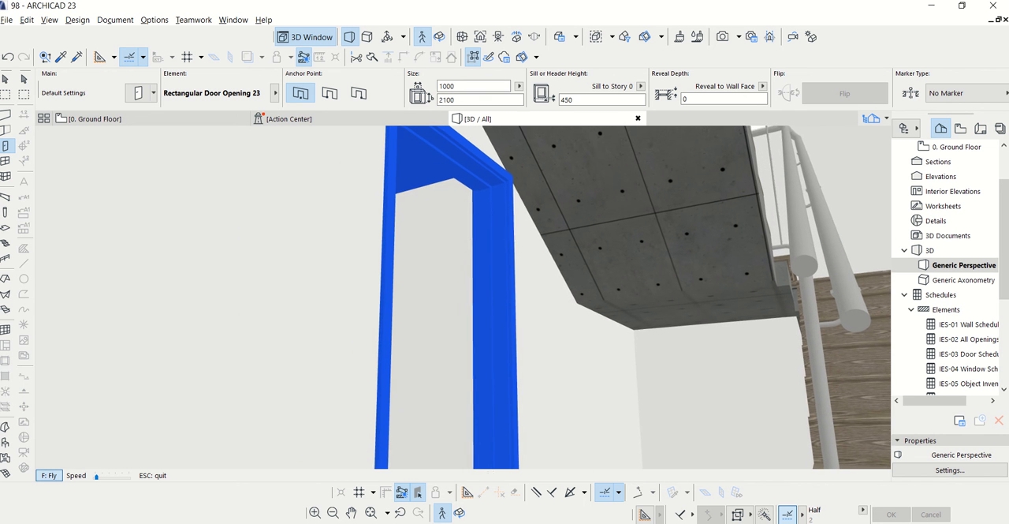
{"action": "key", "text": "Escape"}
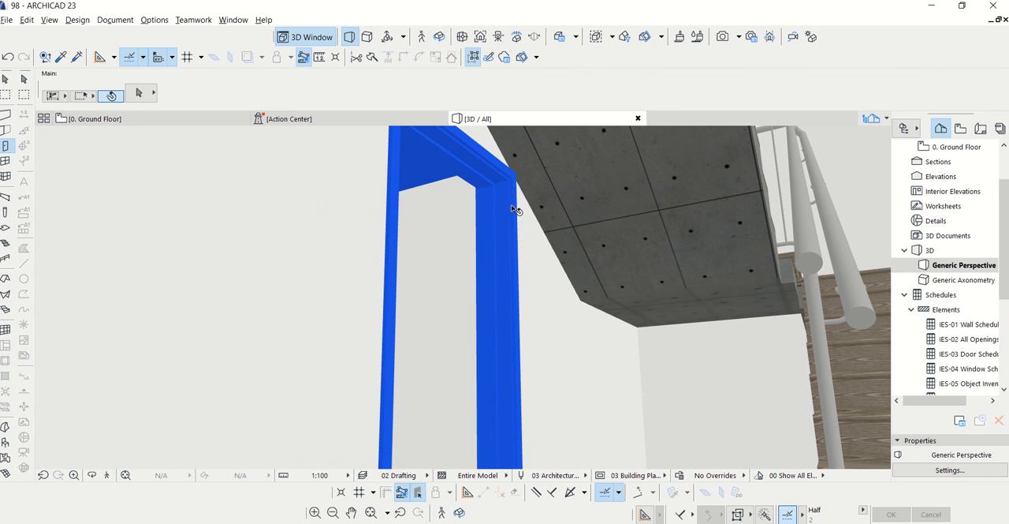
Set the width of the door beside the staircase to 900 mm
{"action": "left_click", "coordinate": [509, 196]}
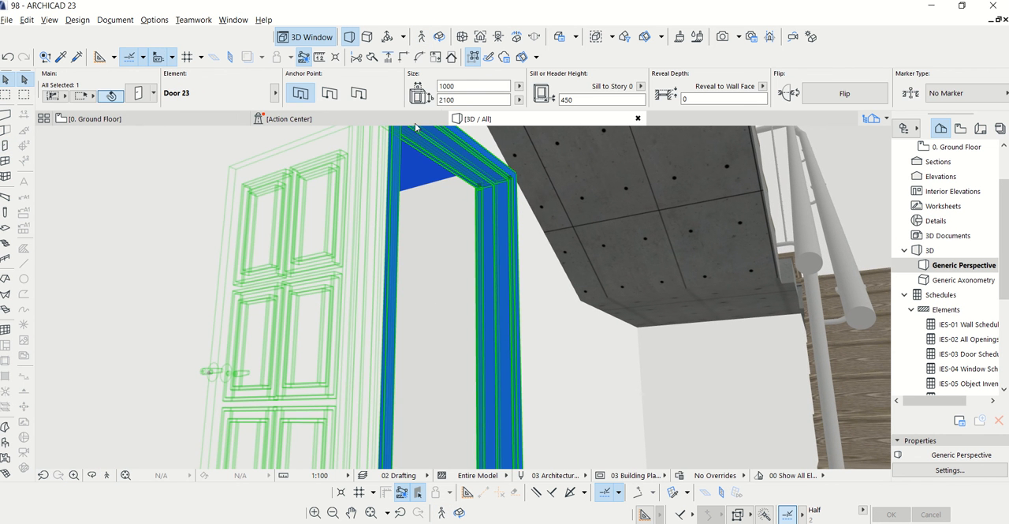
{"action": "left_click", "coordinate": [473, 87]}
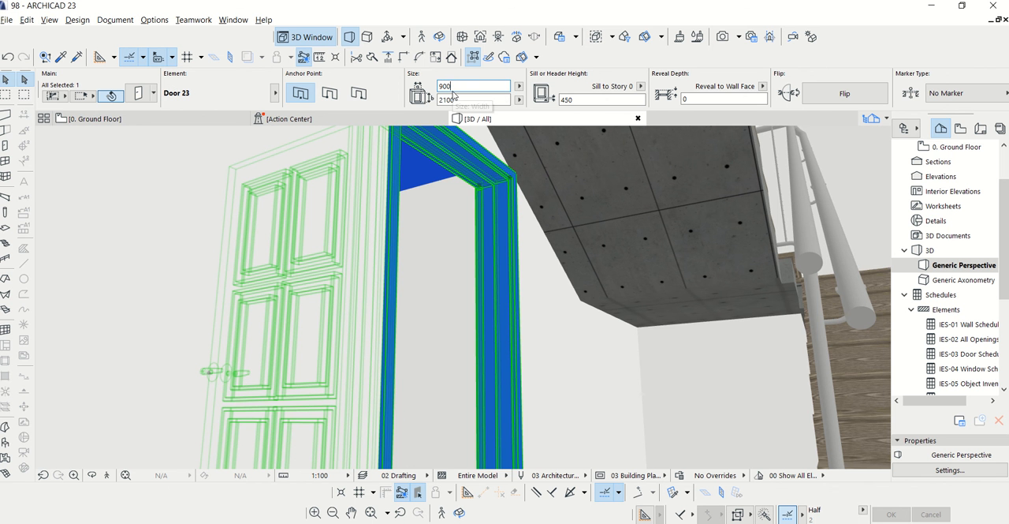
{"action": "key", "text": "Return"}
Move the 900 mm door on the ground floor plan about 80 mm along its wall, away from the stair landing
{"action": "left_click", "coordinate": [95, 118]}
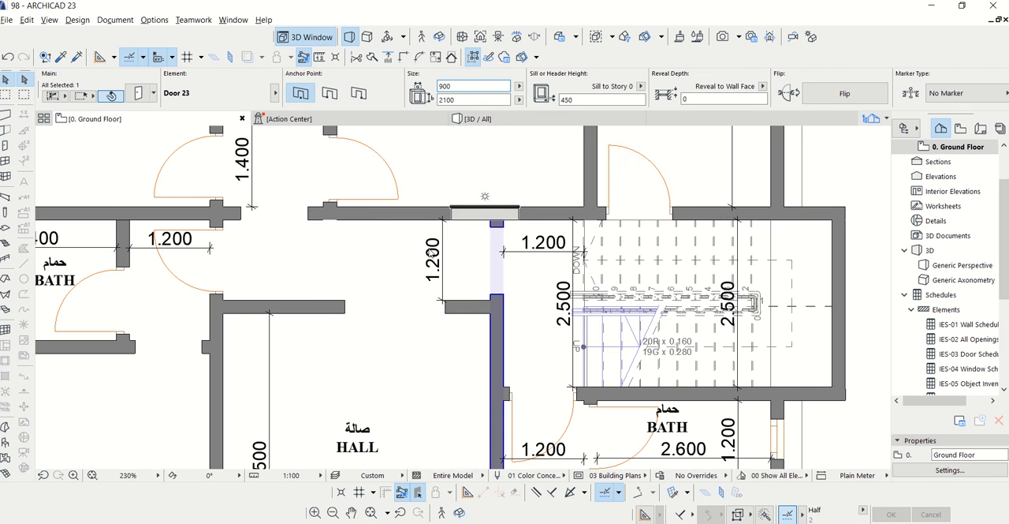
{"action": "scroll", "coordinate": [617, 223], "scroll_direction": "up", "scroll_amount": 4}
{"action": "left_click", "coordinate": [604, 210]}
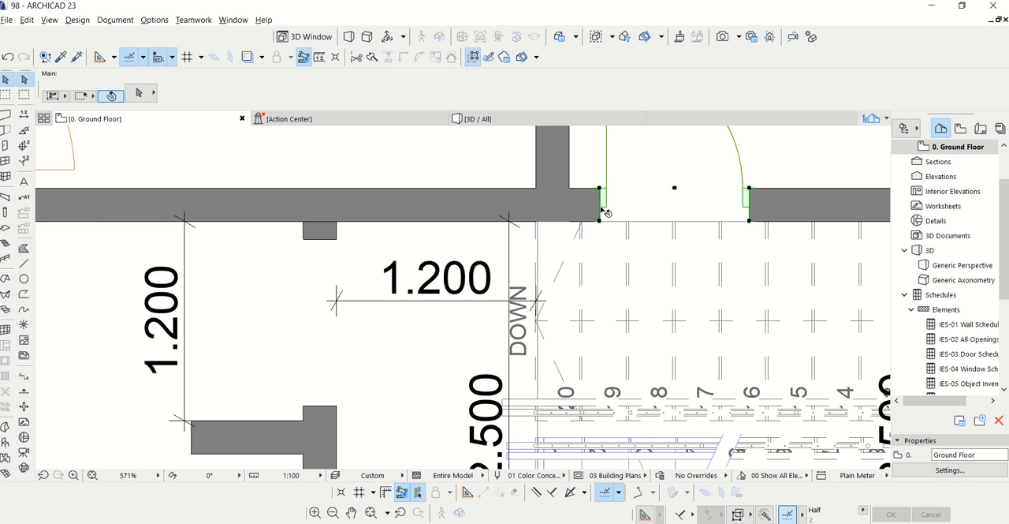
{"action": "right_click", "coordinate": [601, 207]}
{"action": "mouse_move", "coordinate": [641, 347]}
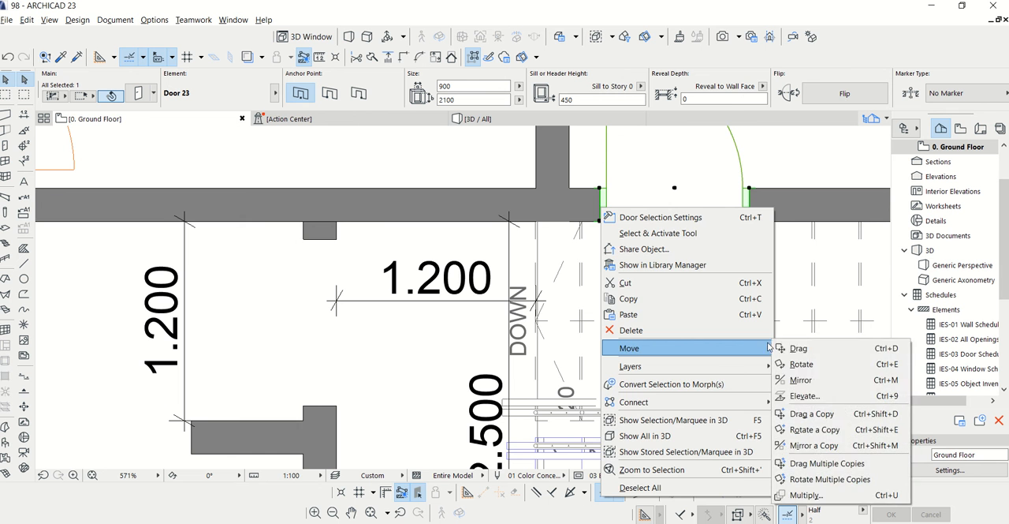
{"action": "left_click", "coordinate": [793, 348]}
{"action": "left_click", "coordinate": [813, 179]}
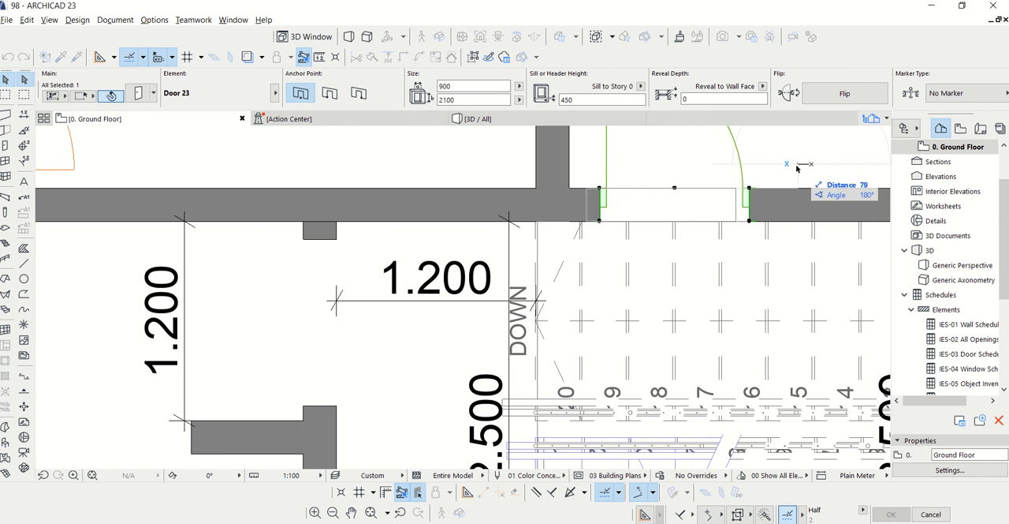
{"action": "left_click", "coordinate": [796, 180]}
Orbit and walk through the 3D model to examine the moved door beside the staircase
{"action": "left_click", "coordinate": [479, 118]}
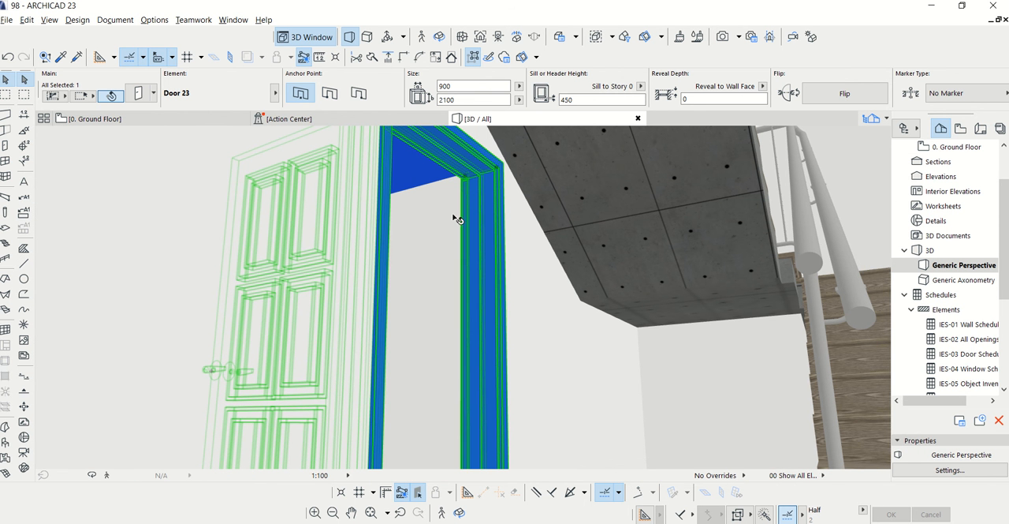
{"action": "left_click", "coordinate": [92, 474]}
{"action": "key", "text": "Escape"}
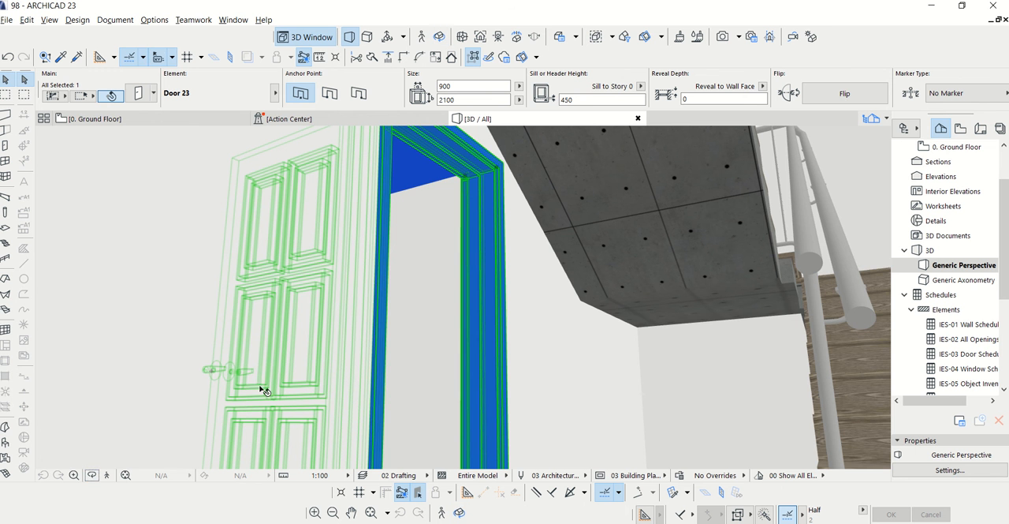
{"action": "left_click", "coordinate": [93, 475]}
{"action": "left_click_drag", "start_coordinate": [549, 319], "coordinate": [472, 339]}
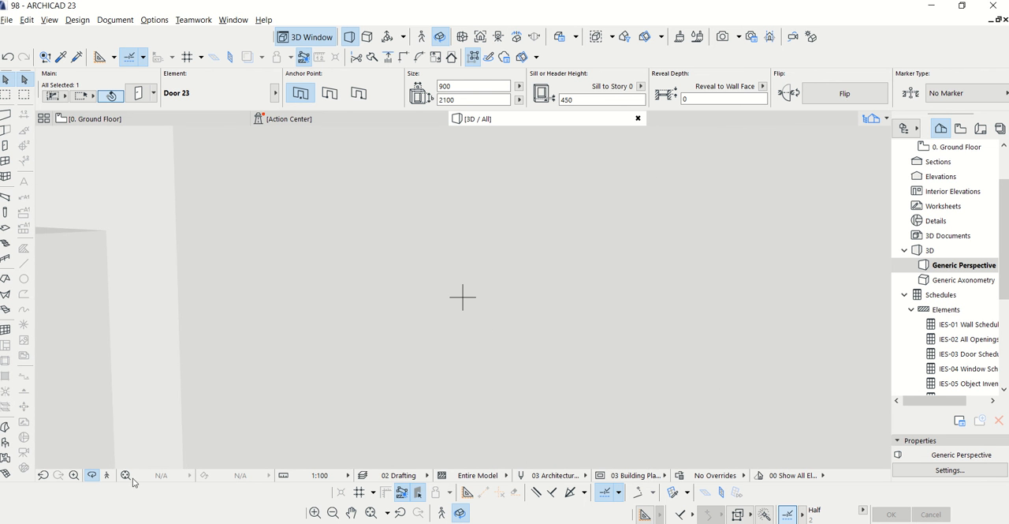
{"action": "left_click", "coordinate": [107, 475]}
{"action": "left_click", "coordinate": [583, 423]}
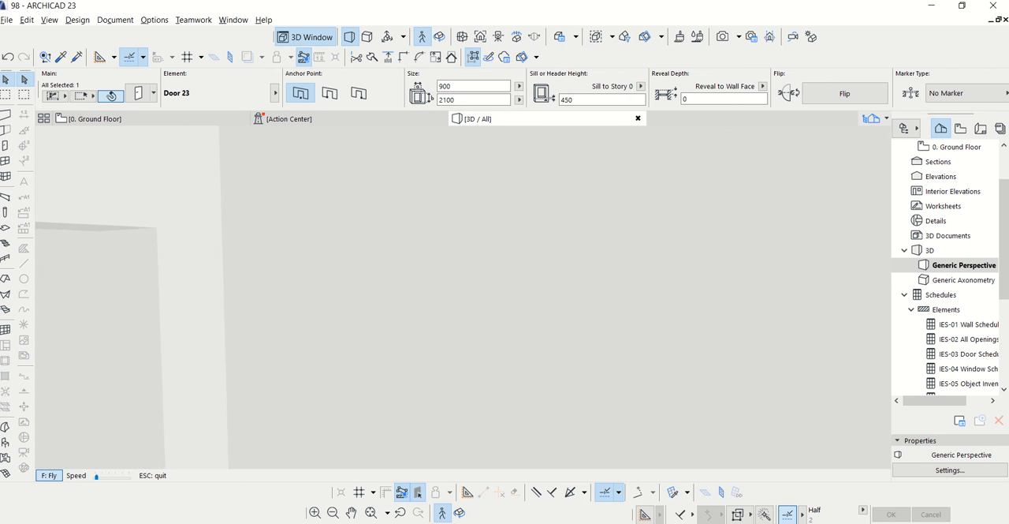
{"action": "key", "text": "Down"}
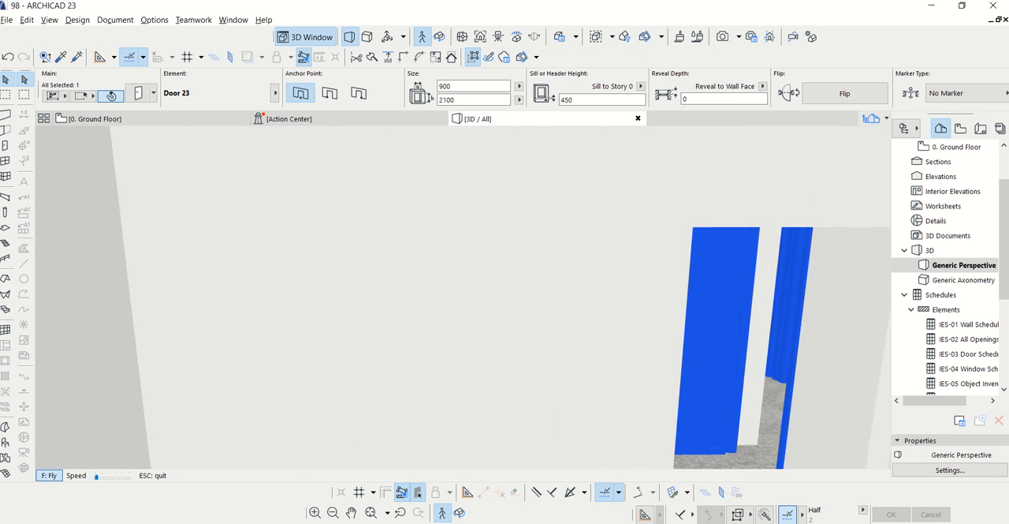
{"action": "key", "text": "Escape"}
Return to the ground floor plan, deselect the door and open the 1. Story floor plan at the staircase
{"action": "left_click", "coordinate": [95, 118]}
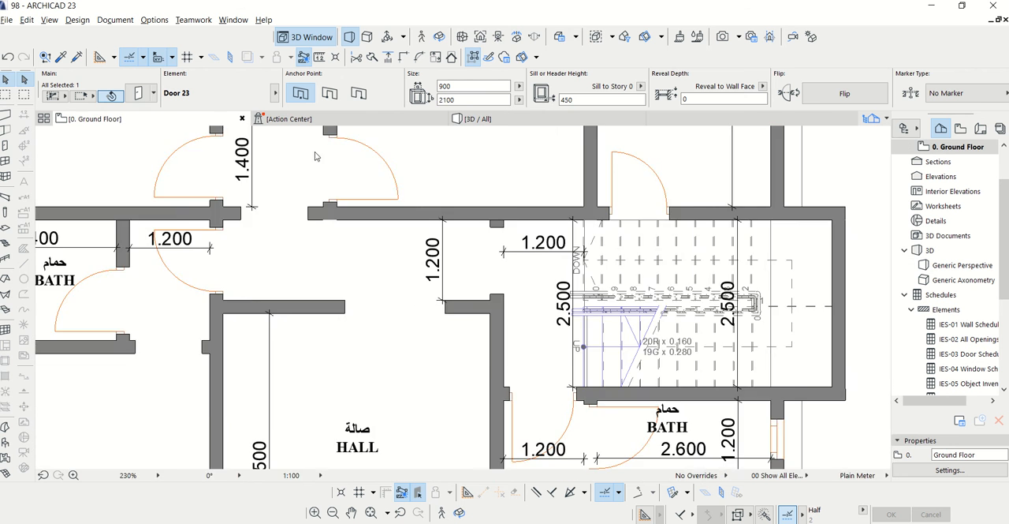
{"action": "scroll", "coordinate": [432, 159], "scroll_direction": "up", "scroll_amount": 5}
{"action": "scroll", "coordinate": [432, 159], "scroll_direction": "down", "scroll_amount": 10}
{"action": "key", "text": "Escape"}
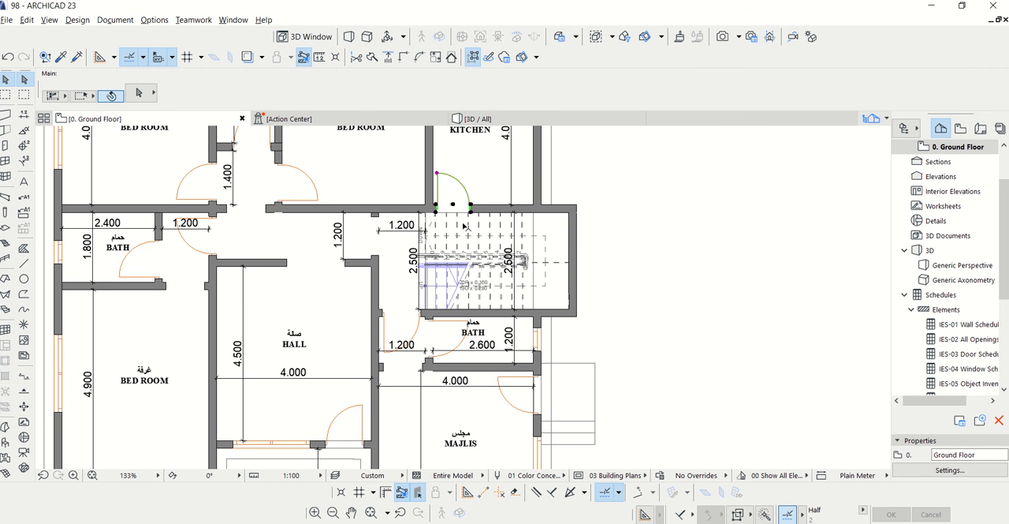
{"action": "scroll", "coordinate": [1005, 197], "scroll_direction": "up", "scroll_amount": 2}
{"action": "double_click", "coordinate": [945, 191]}
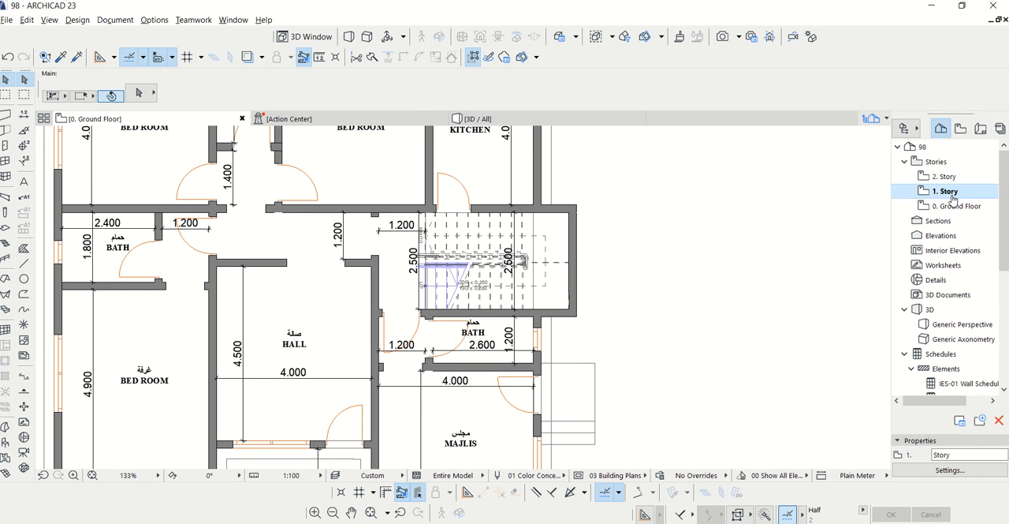
{"action": "scroll", "coordinate": [493, 246], "scroll_direction": "up", "scroll_amount": 3}
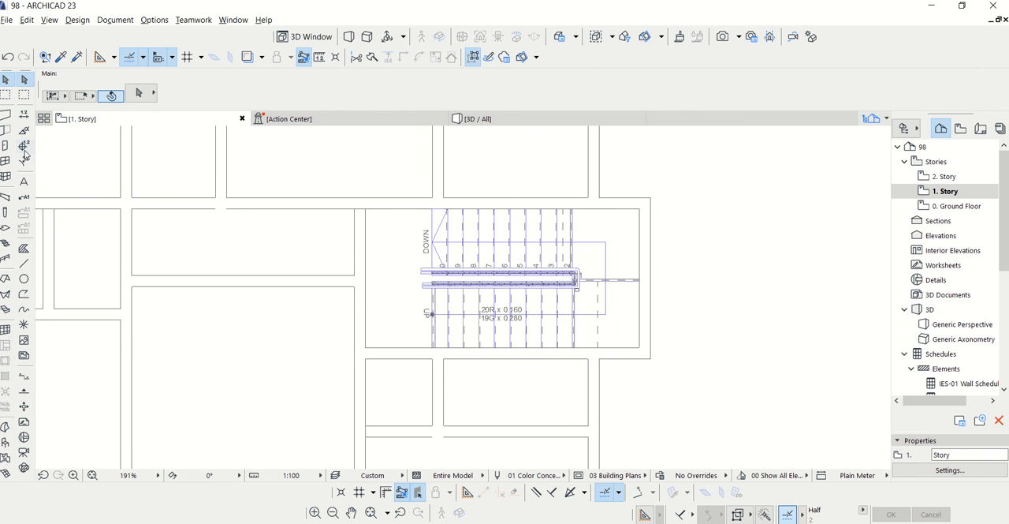
Open the default settings of the Wall tool on 1. Story and select the wall height value for editing
{"action": "left_click", "coordinate": [7, 116]}
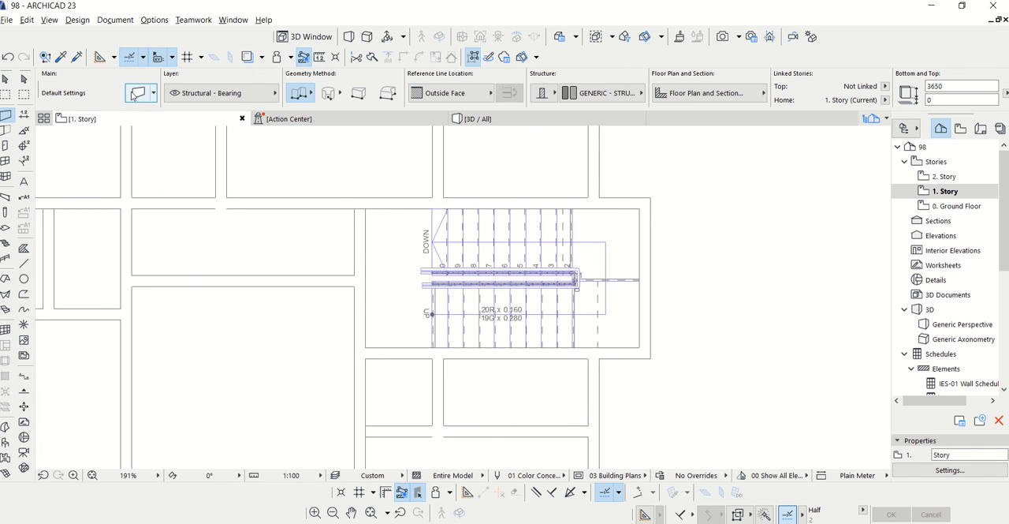
{"action": "key", "text": "ctrl+t"}
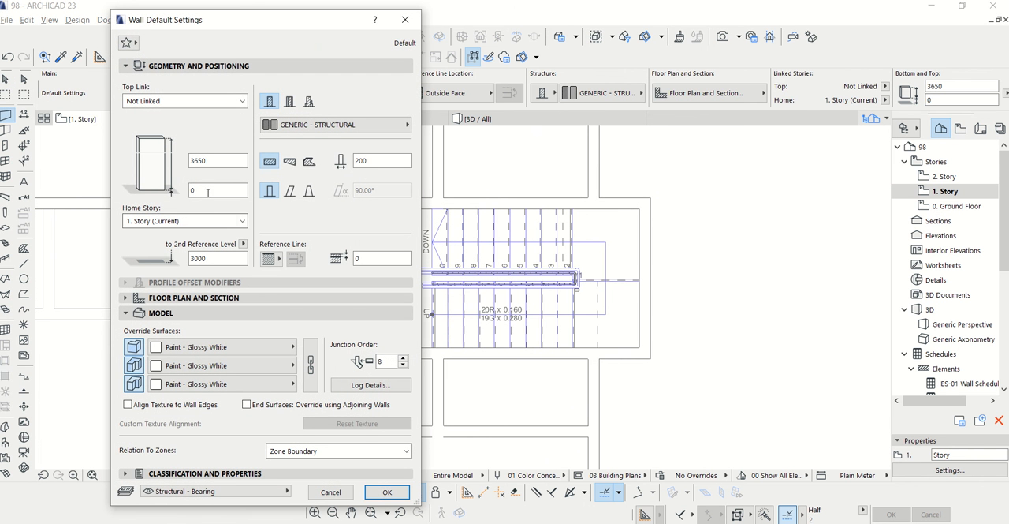
{"action": "left_click_drag", "start_coordinate": [213, 165], "coordinate": [176, 161]}
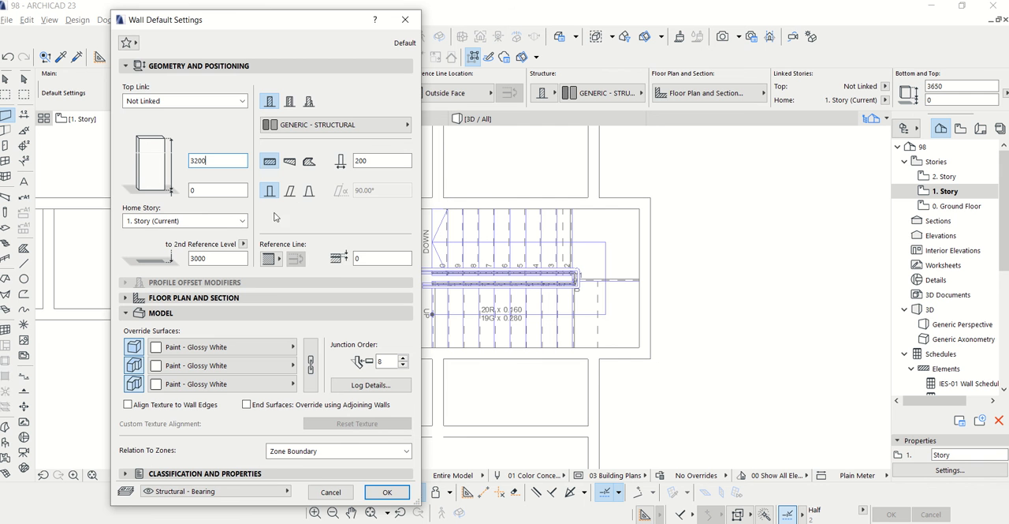
Set the default wall height to 3200 mm and draw walls on 1. Story along the outer outline enclosing the staircase
{"action": "left_click", "coordinate": [387, 491]}
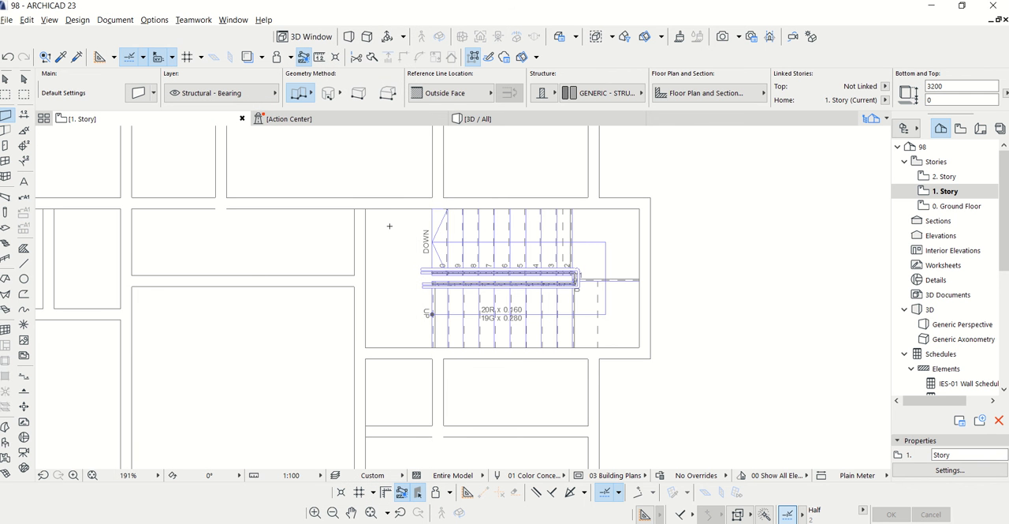
{"action": "left_click", "coordinate": [652, 195]}
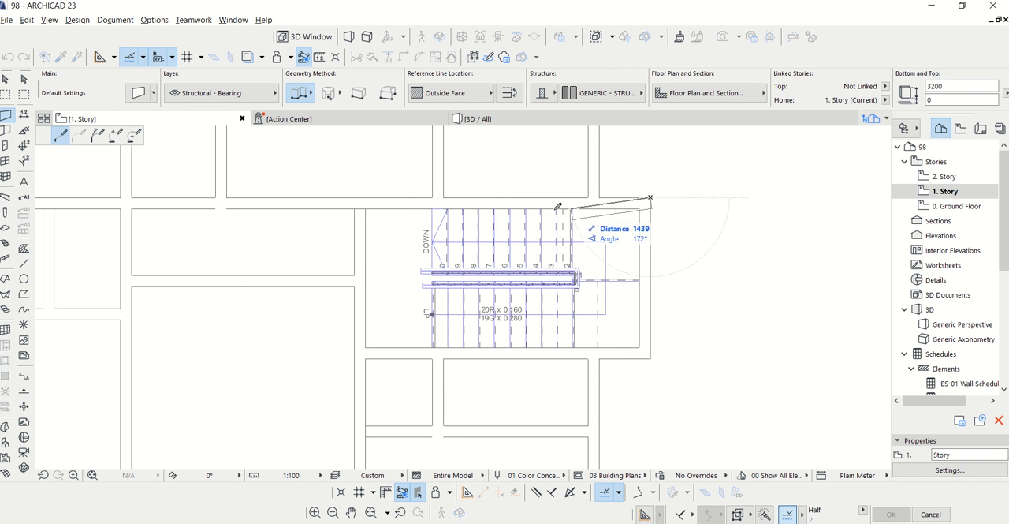
{"action": "scroll", "coordinate": [365, 207], "scroll_direction": "up", "scroll_amount": 2}
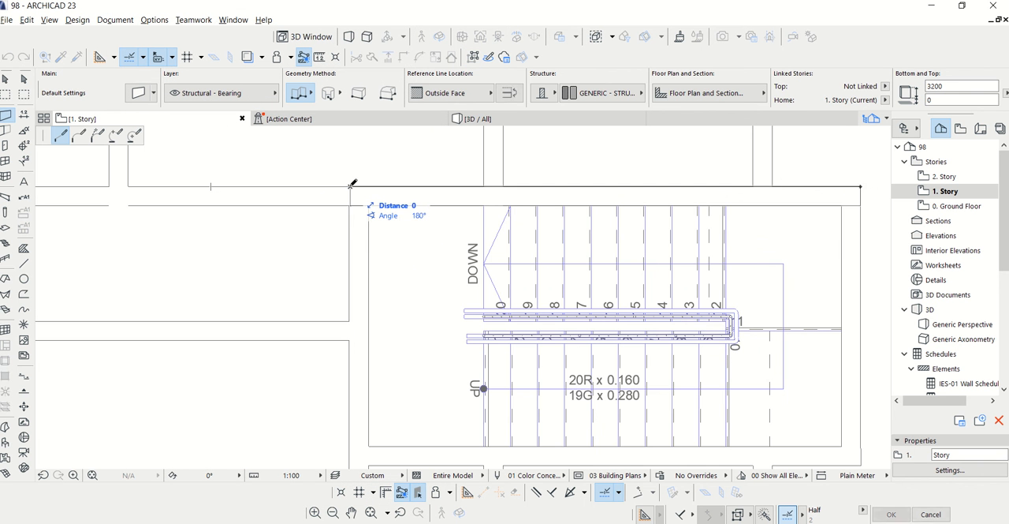
{"action": "scroll", "coordinate": [391, 315], "scroll_direction": "down", "scroll_amount": 3}
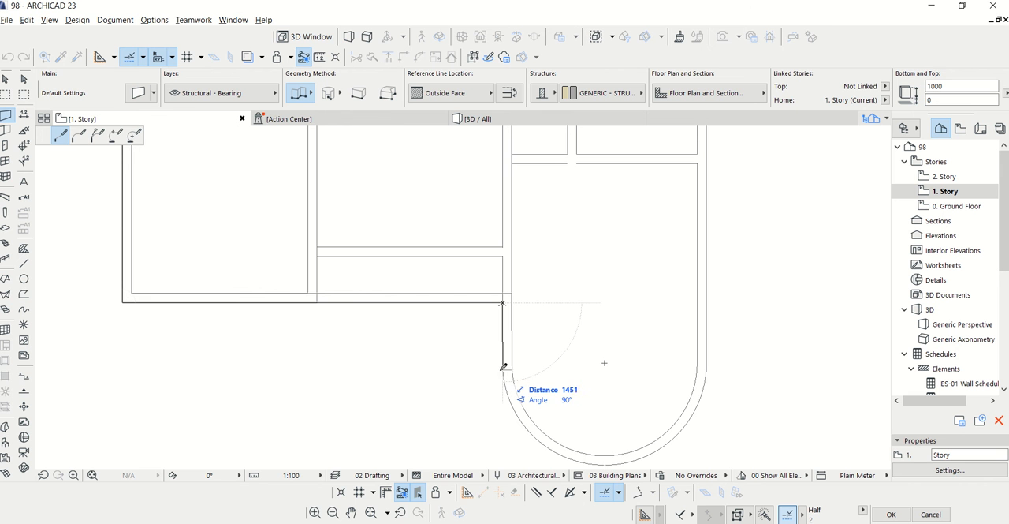
Continue the 1000 mm high perimeter wall with a straight segment about 1450 mm long and an arc around the building's semicircular end
{"action": "left_click", "coordinate": [503, 365]}
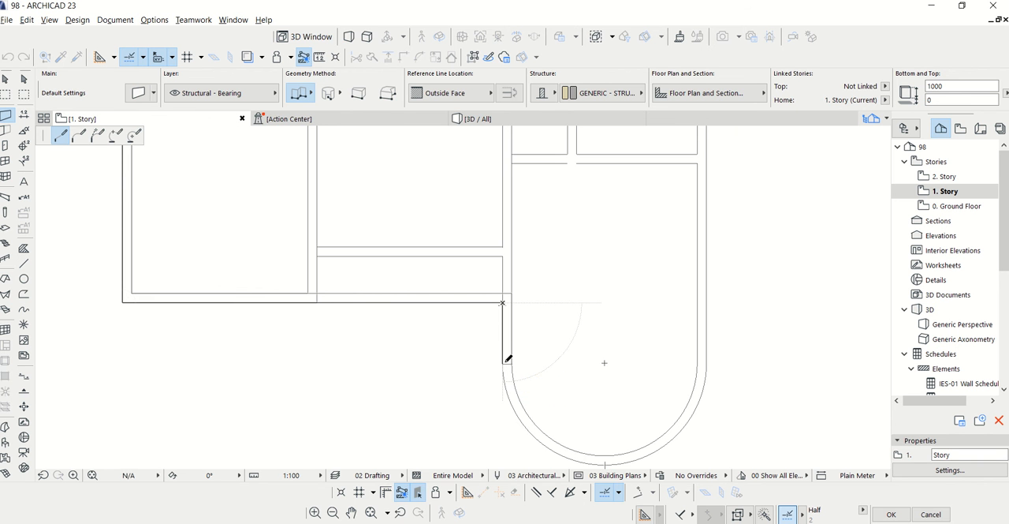
{"action": "left_click", "coordinate": [115, 136]}
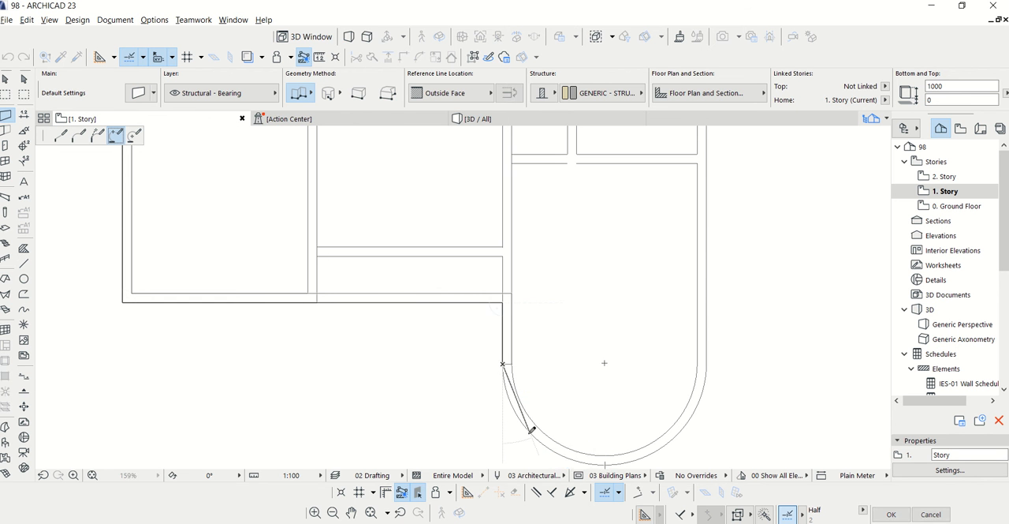
{"action": "scroll", "coordinate": [663, 451], "scroll_direction": "up", "scroll_amount": 5}
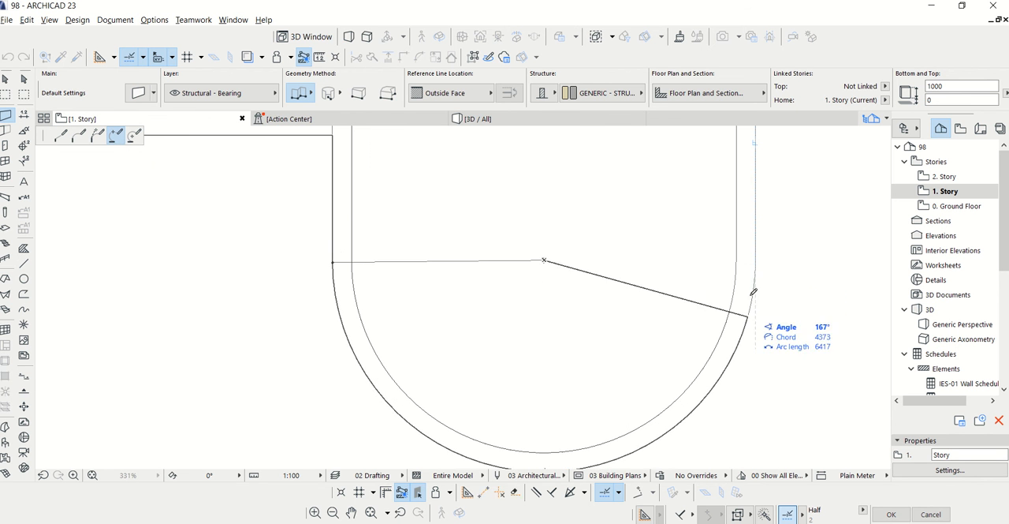
{"action": "left_click", "coordinate": [754, 275]}
{"action": "scroll", "coordinate": [469, 360], "scroll_direction": "down", "scroll_amount": 6}
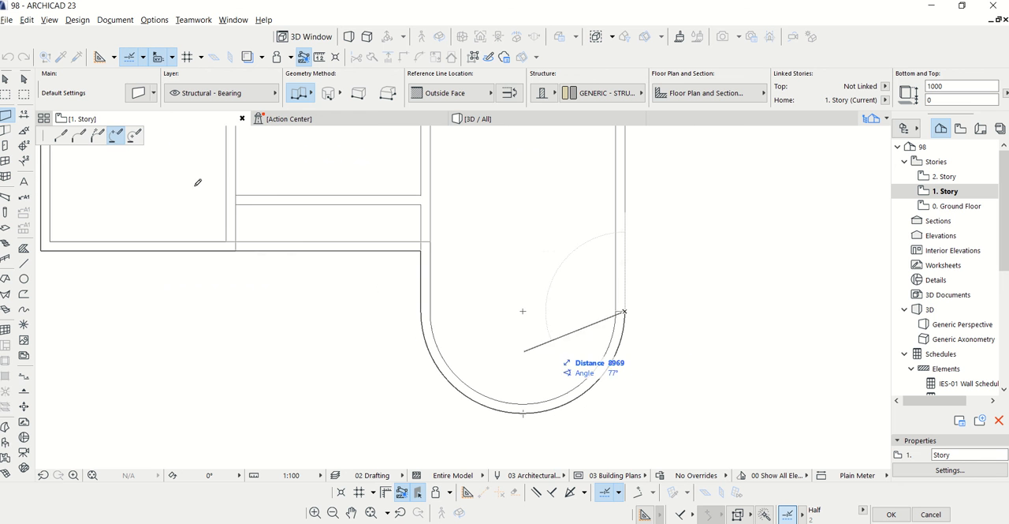
Draw a straight 1000 mm high wall from the arc's end to the staircase enclosure and finish the chain there
{"action": "left_click", "coordinate": [60, 136]}
{"action": "scroll", "coordinate": [465, 418], "scroll_direction": "down", "scroll_amount": 5}
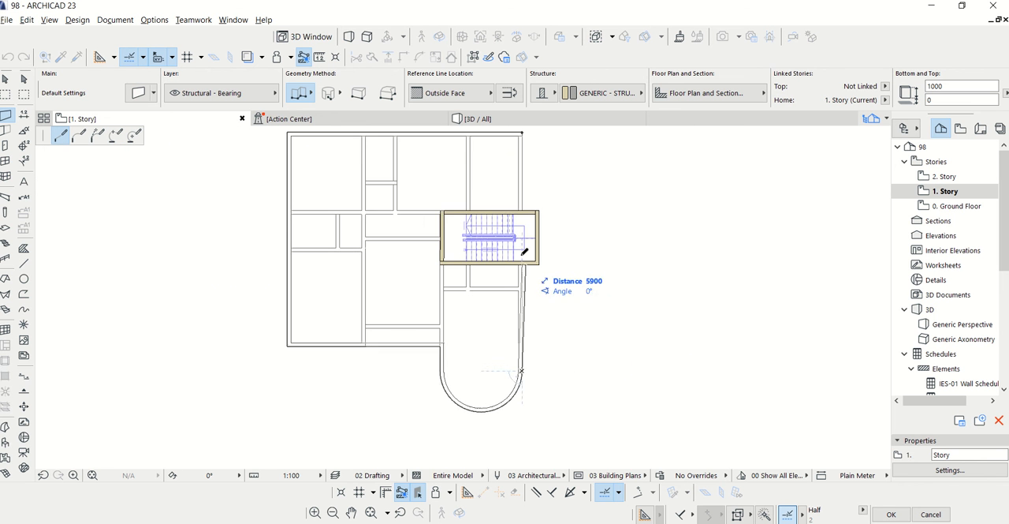
{"action": "scroll", "coordinate": [524, 252], "scroll_direction": "up", "scroll_amount": 6}
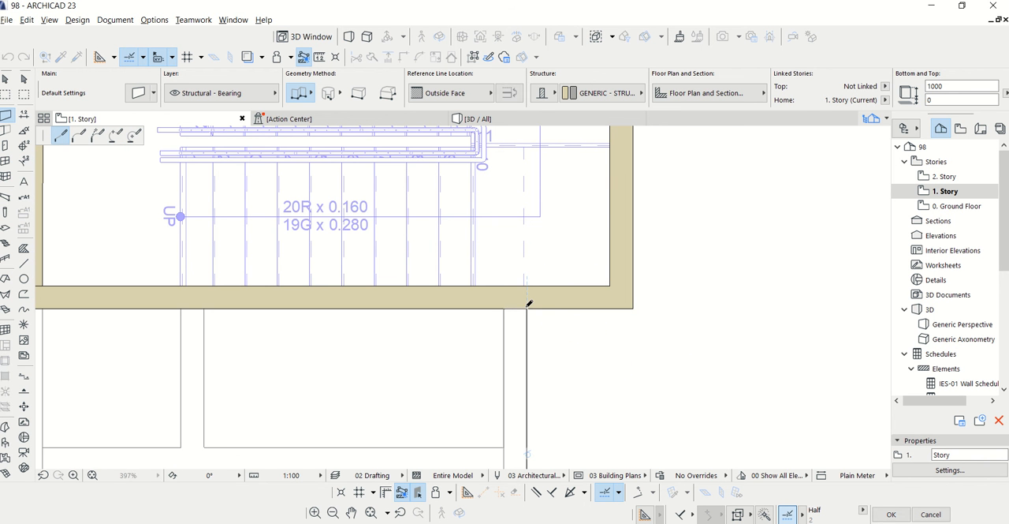
{"action": "double_click", "coordinate": [528, 306]}
{"action": "scroll", "coordinate": [526, 384], "scroll_direction": "down", "scroll_amount": 5}
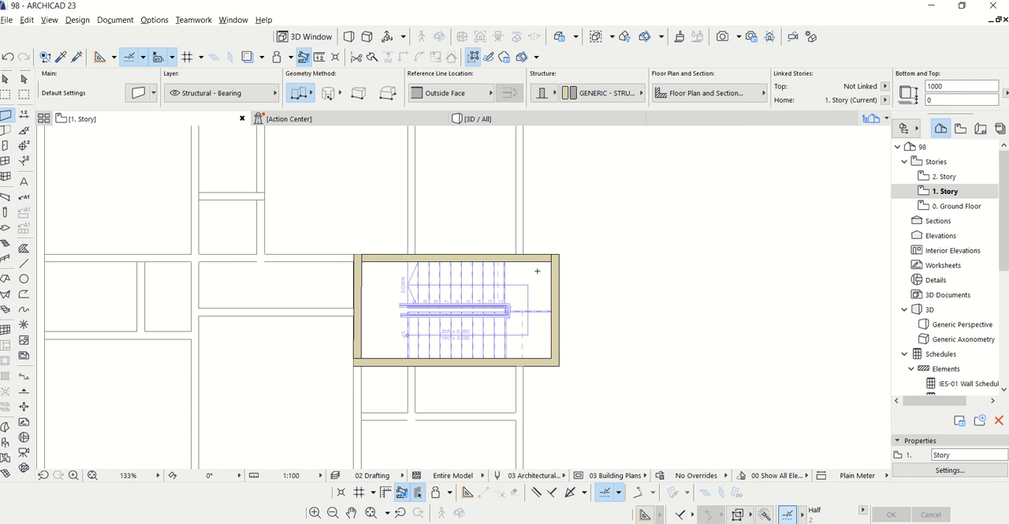
Draw the remaining 4200 mm long perimeter wall from the staircase enclosure to the building's outer corner
{"action": "left_click", "coordinate": [524, 252]}
{"action": "scroll", "coordinate": [498, 378], "scroll_direction": "down", "scroll_amount": 3}
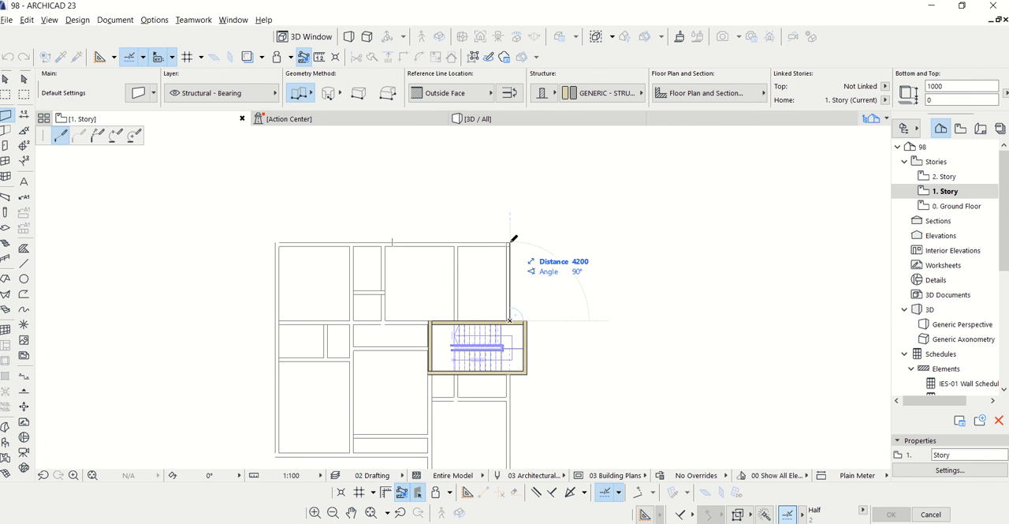
{"action": "double_click", "coordinate": [510, 239]}
Examine the new perimeter walls in 3D and check the settings of the straight front wall on 1. Story
{"action": "left_click", "coordinate": [477, 118]}
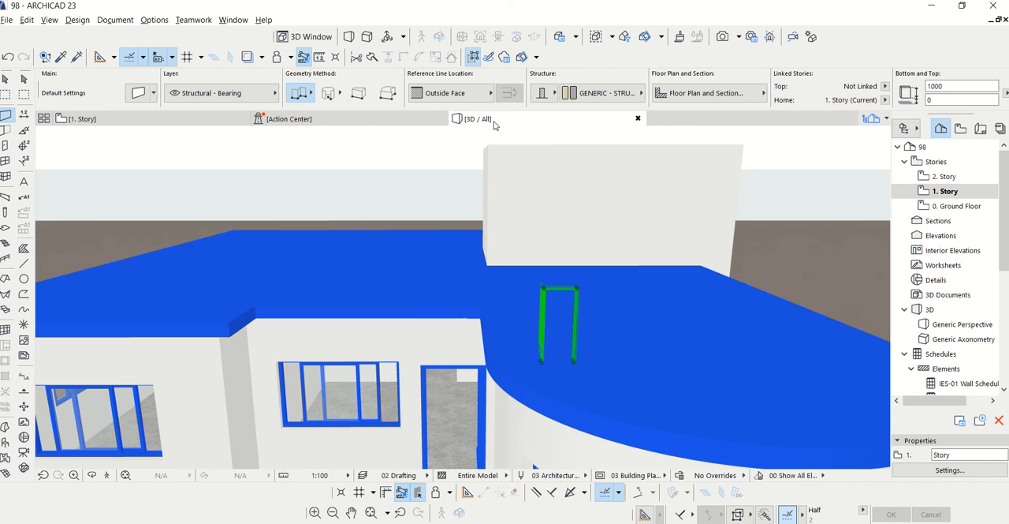
{"action": "key", "text": "Escape"}
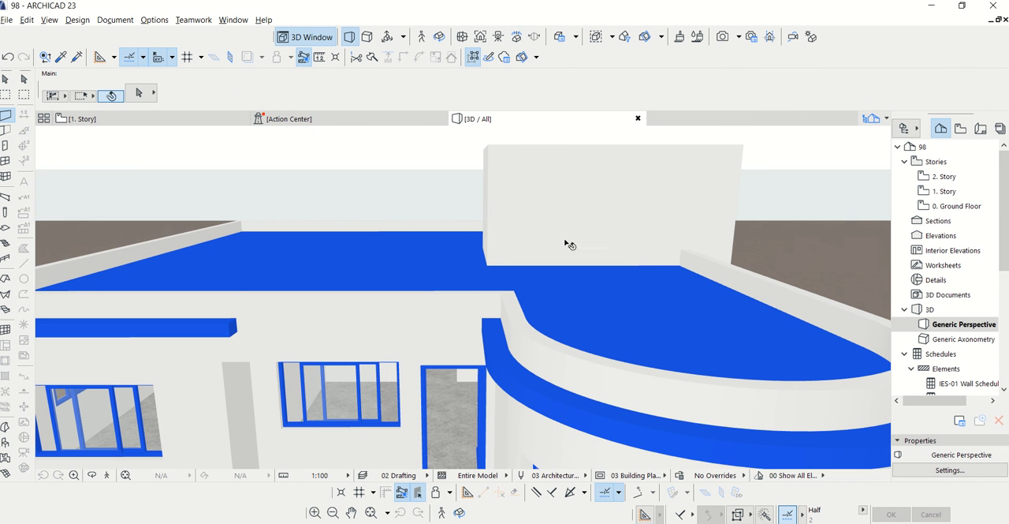
{"action": "scroll", "coordinate": [569, 239], "scroll_direction": "down", "scroll_amount": 3}
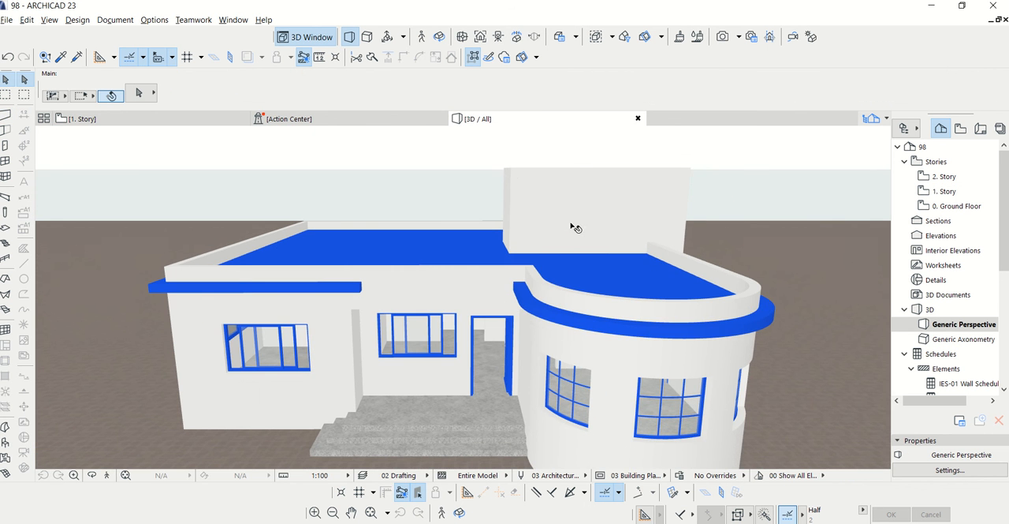
{"action": "left_click", "coordinate": [221, 276]}
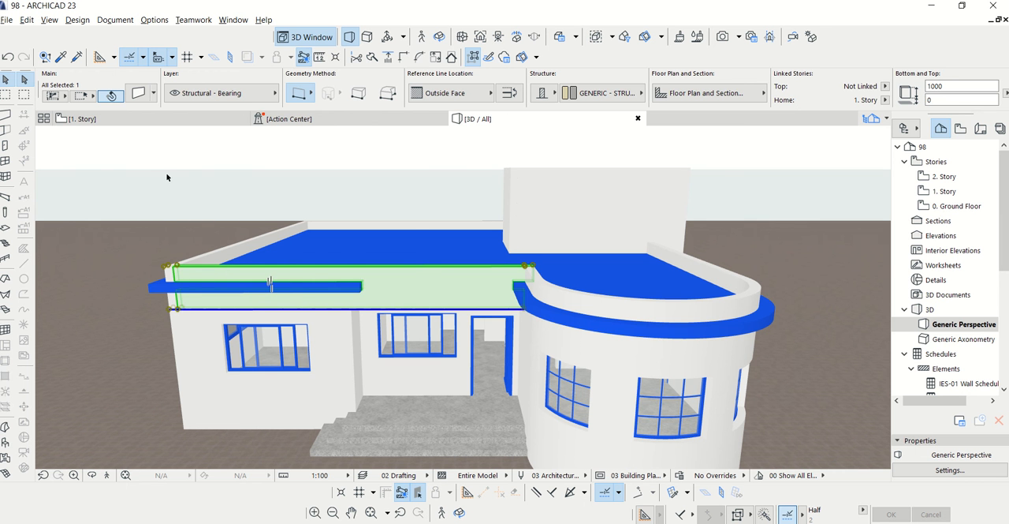
{"action": "key", "text": "ctrl+t"}
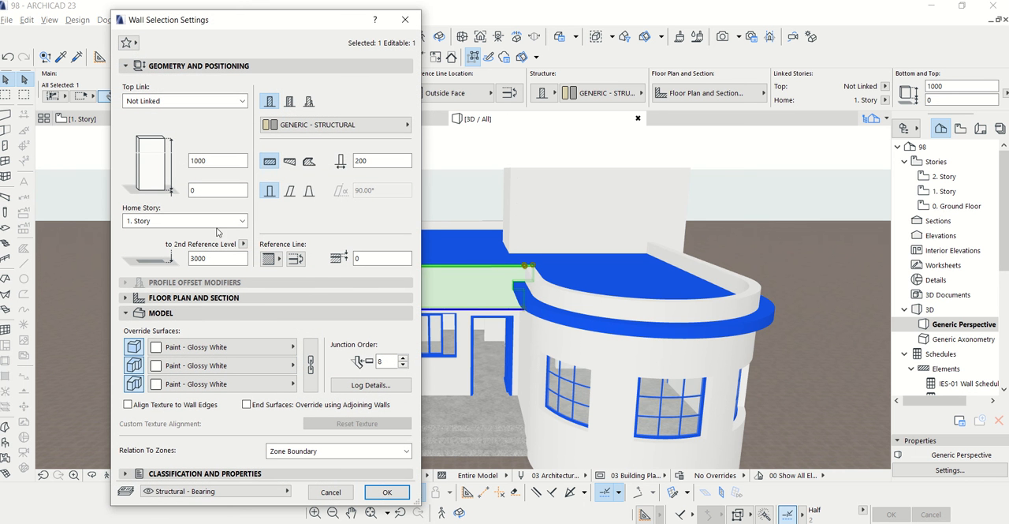
{"action": "left_click", "coordinate": [406, 19]}
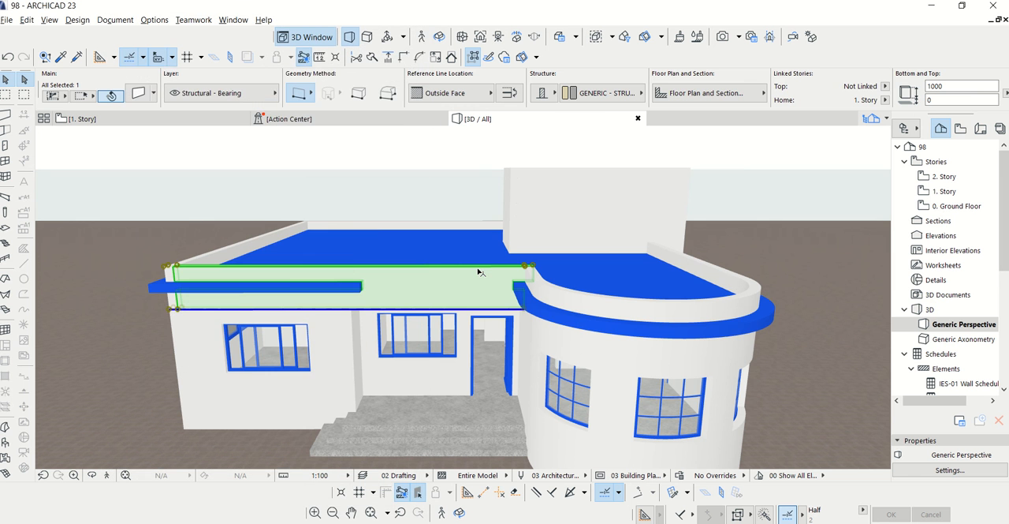
{"action": "key", "text": "Escape"}
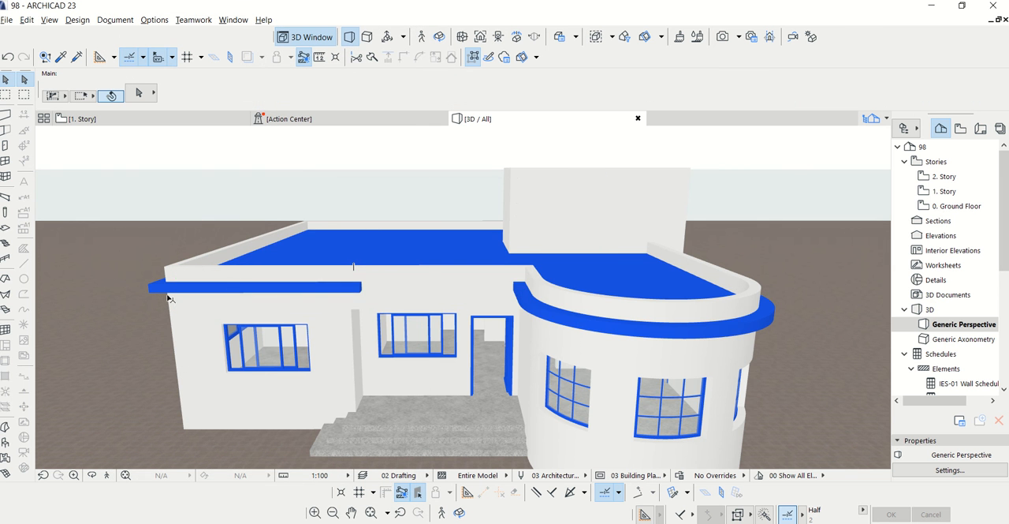
Try to raise the first curved parapet segment beside the entrance by entering a 3650 base level, with the base offset at 0
{"action": "scroll", "coordinate": [172, 301], "scroll_direction": "up", "scroll_amount": 3}
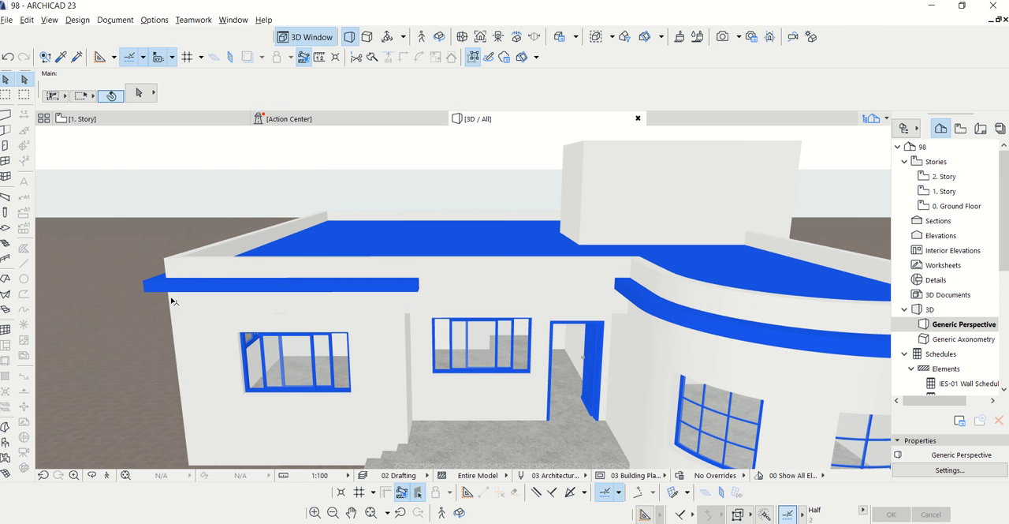
{"action": "left_click", "coordinate": [645, 278]}
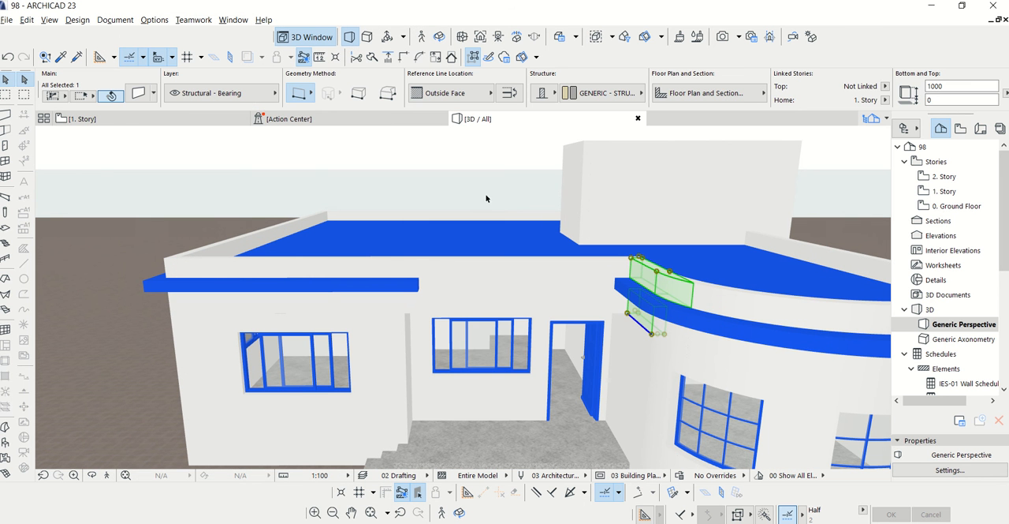
{"action": "key", "text": "ctrl+t"}
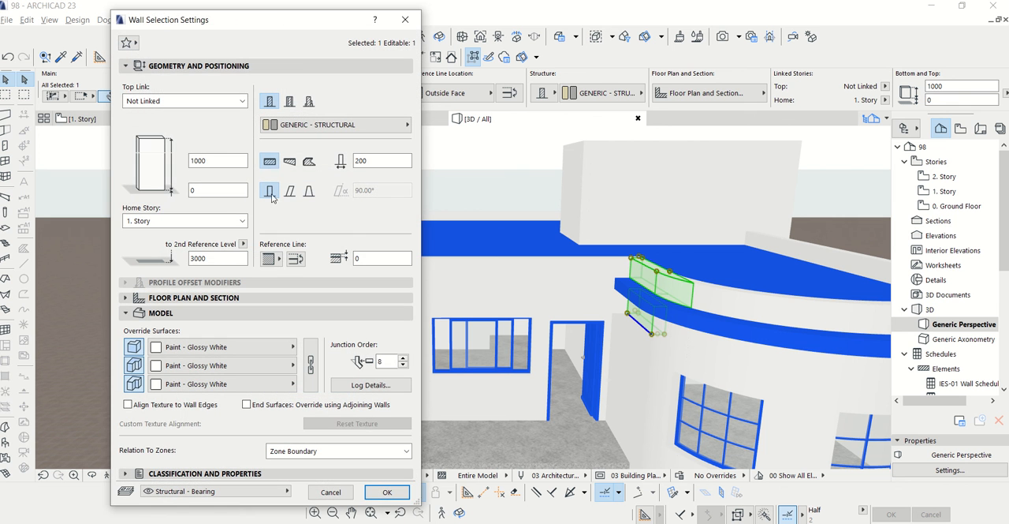
{"action": "left_click", "coordinate": [214, 101]}
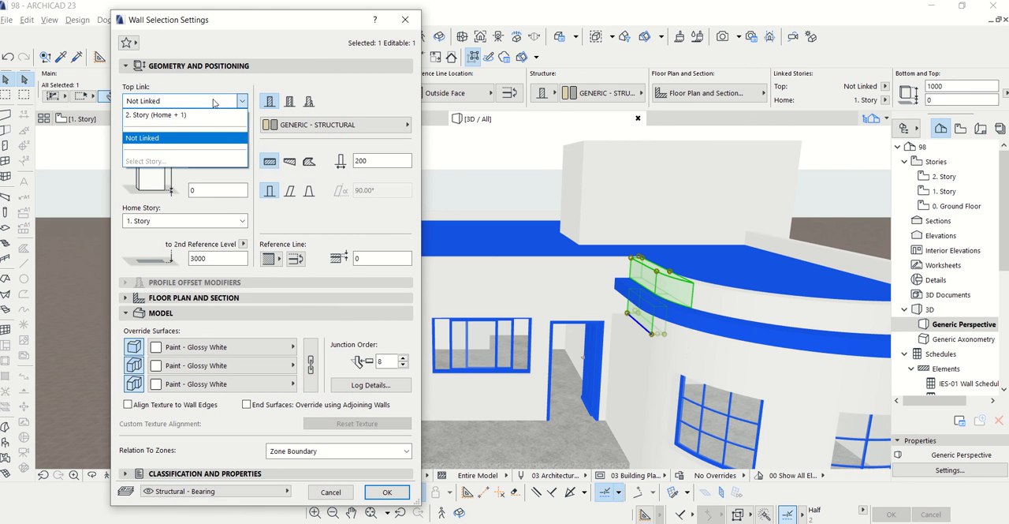
{"action": "left_click", "coordinate": [218, 138]}
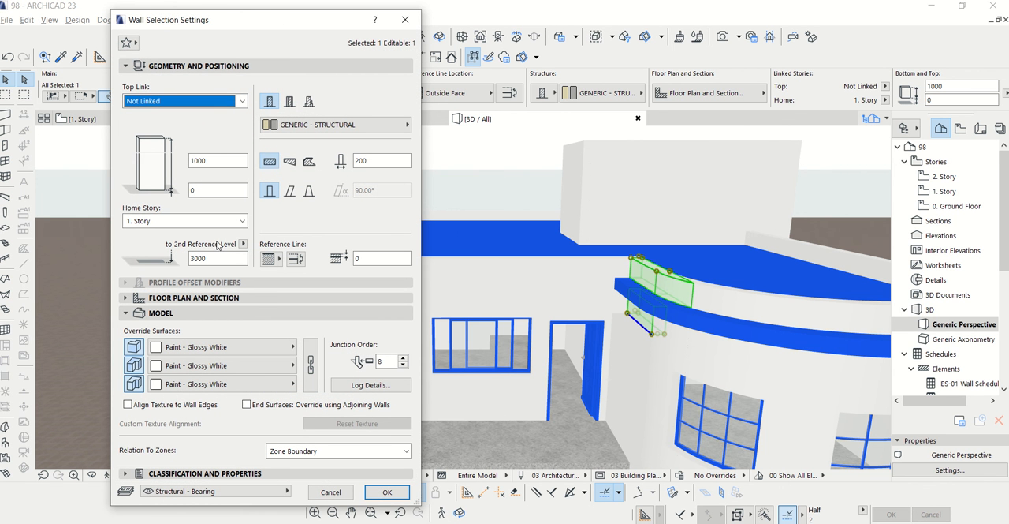
{"action": "left_click", "coordinate": [211, 257]}
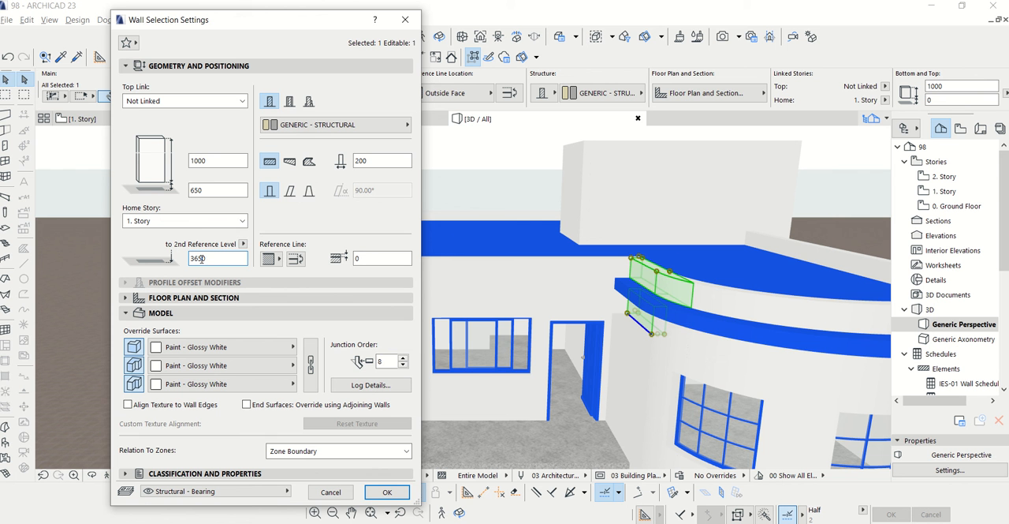
{"action": "left_click", "coordinate": [208, 194]}
{"action": "left_click", "coordinate": [375, 496]}
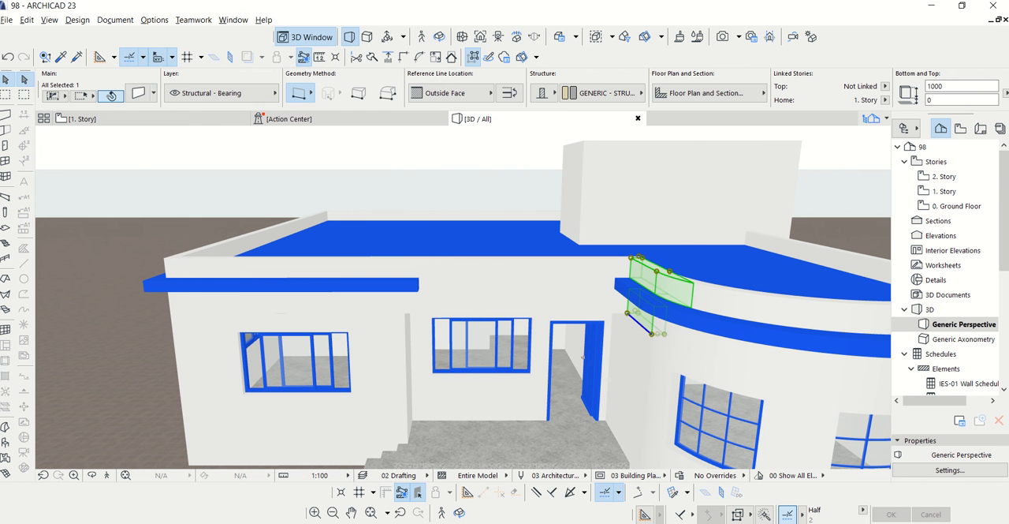
On the 1. Story plan, set the story heights to next to 3650 for the Ground Floor and 3200 for story 1
{"action": "left_click", "coordinate": [950, 470]}
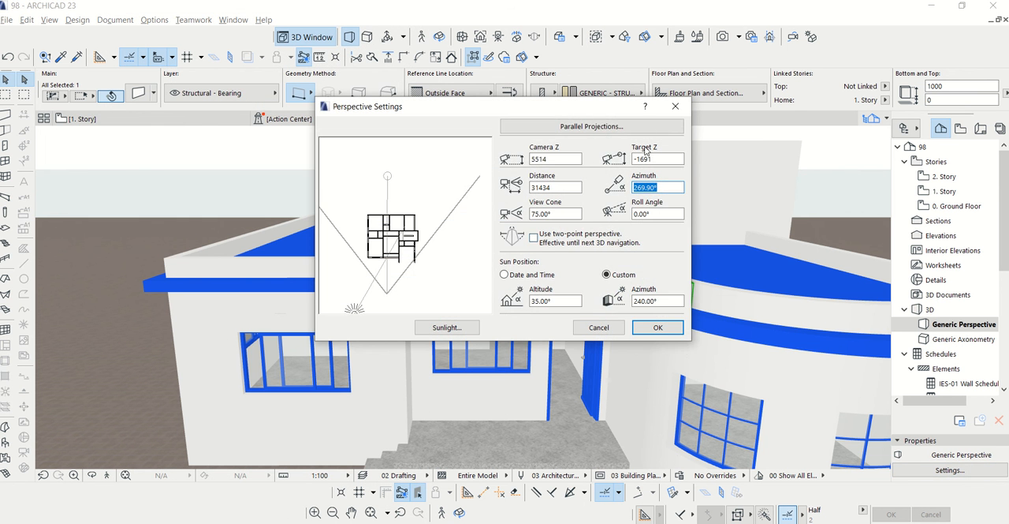
{"action": "left_click", "coordinate": [676, 106]}
{"action": "left_click", "coordinate": [220, 119]}
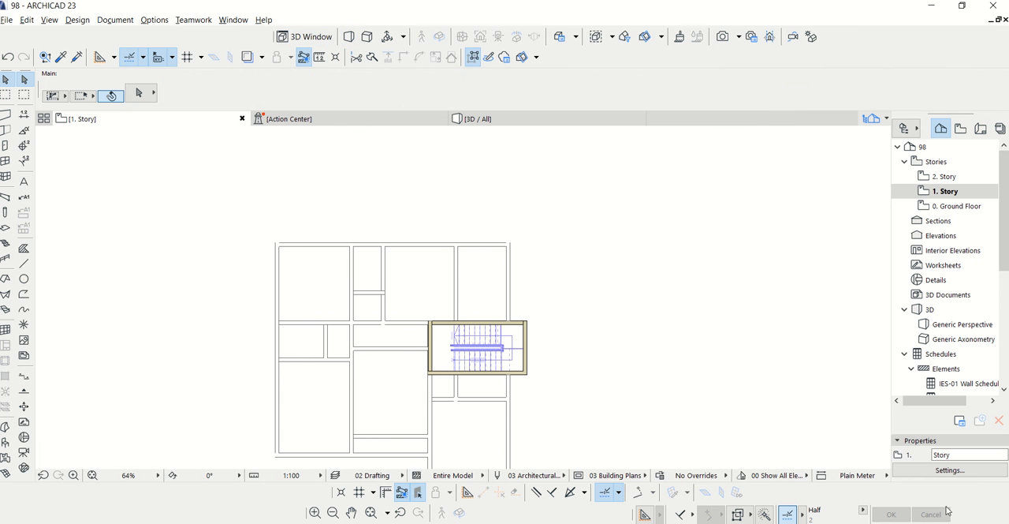
{"action": "left_click", "coordinate": [949, 470]}
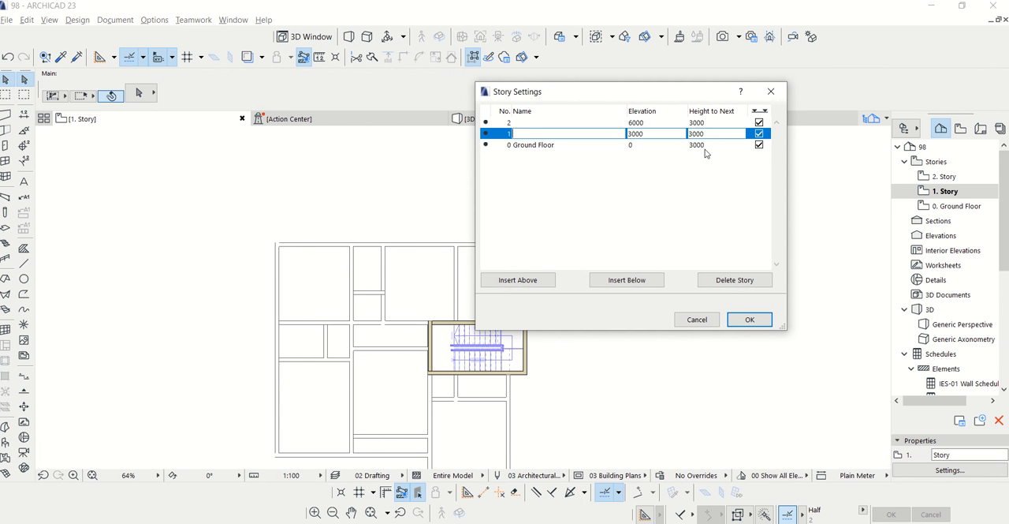
{"action": "left_click", "coordinate": [704, 146]}
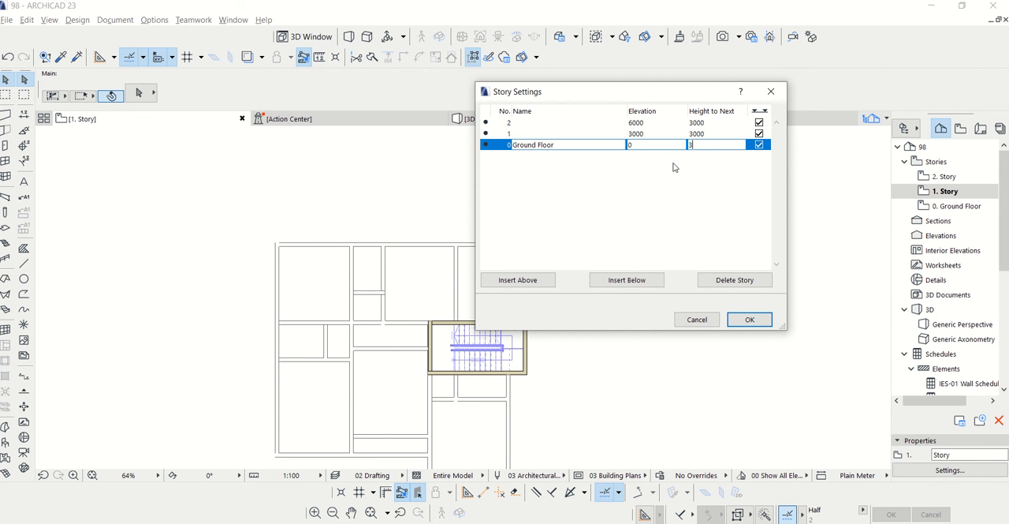
{"action": "left_click", "coordinate": [709, 134]}
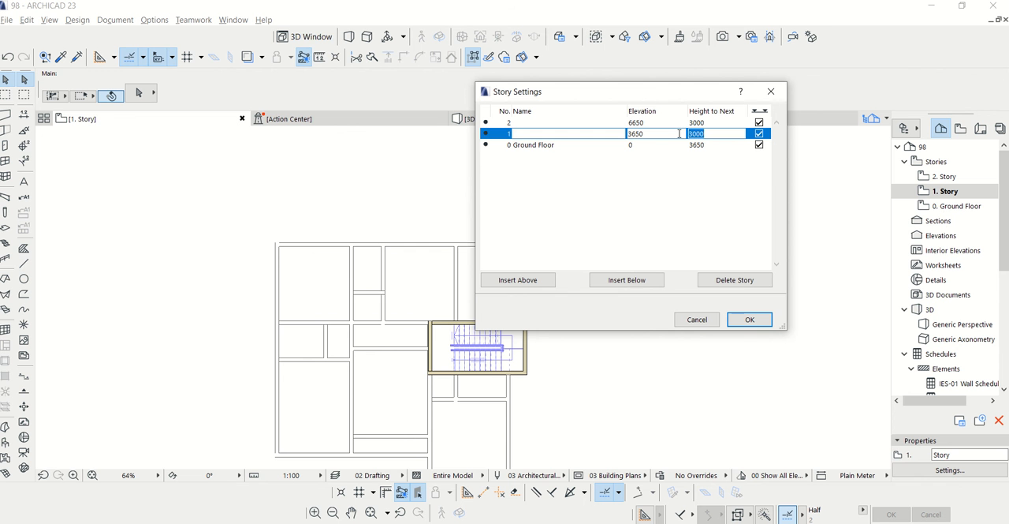
{"action": "left_click", "coordinate": [758, 319]}
Return to the 3D view to check the parapet against the new story heights and deselect the curved wall segment
{"action": "left_click", "coordinate": [487, 122]}
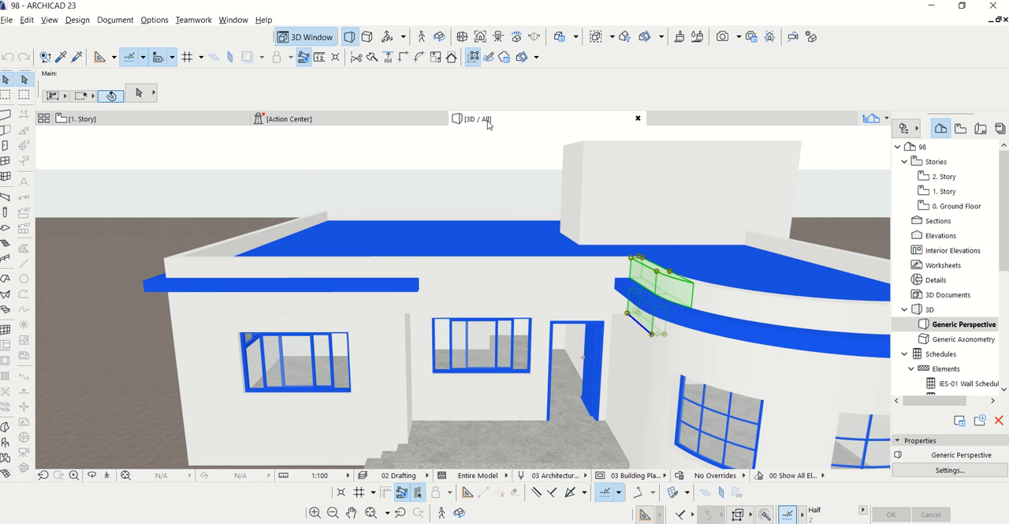
{"action": "scroll", "coordinate": [462, 306], "scroll_direction": "down", "scroll_amount": 3}
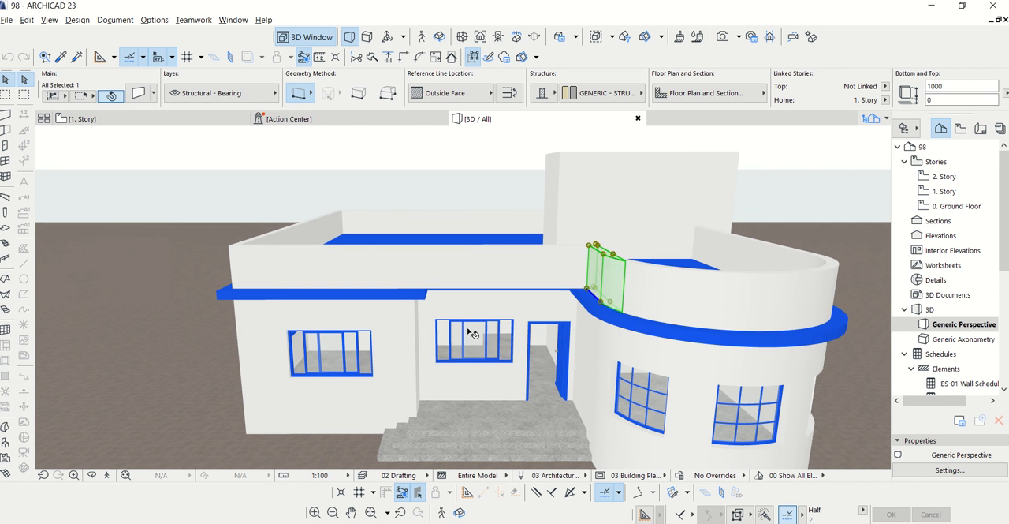
{"action": "key", "text": "Escape"}
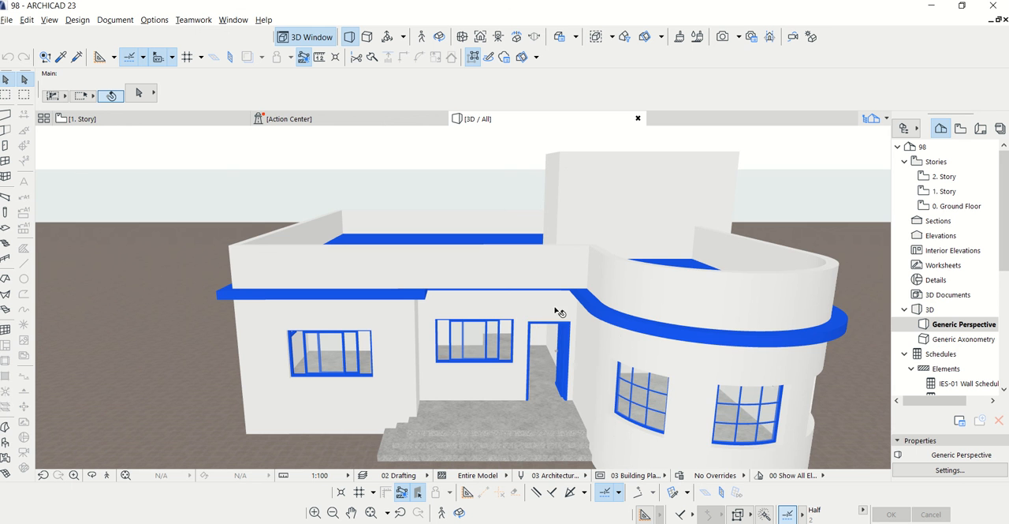
On the Ground Floor plan, move the roof slab's recessed edge over the entrance outward in line with the bedroom's front slab edge
{"action": "scroll", "coordinate": [480, 292], "scroll_direction": "up", "scroll_amount": 2}
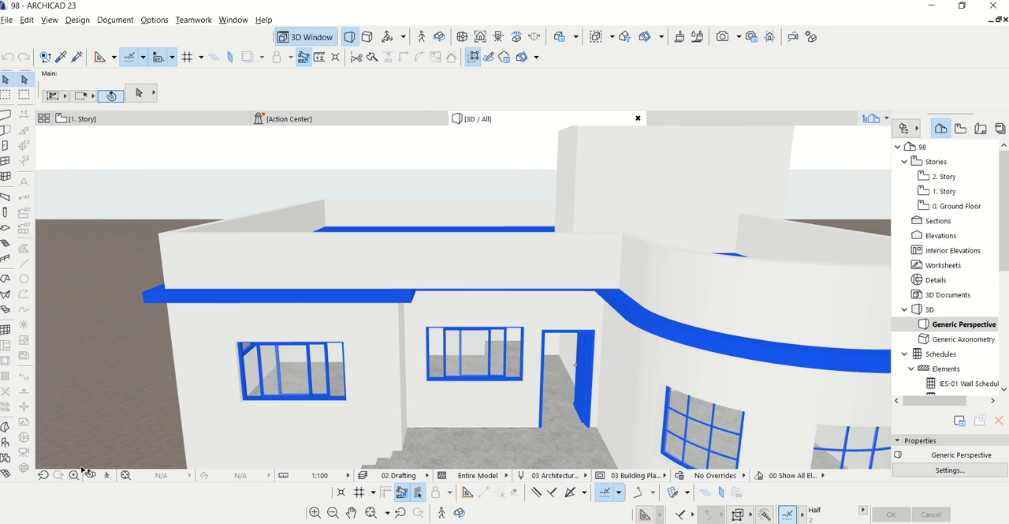
{"action": "left_click", "coordinate": [150, 122]}
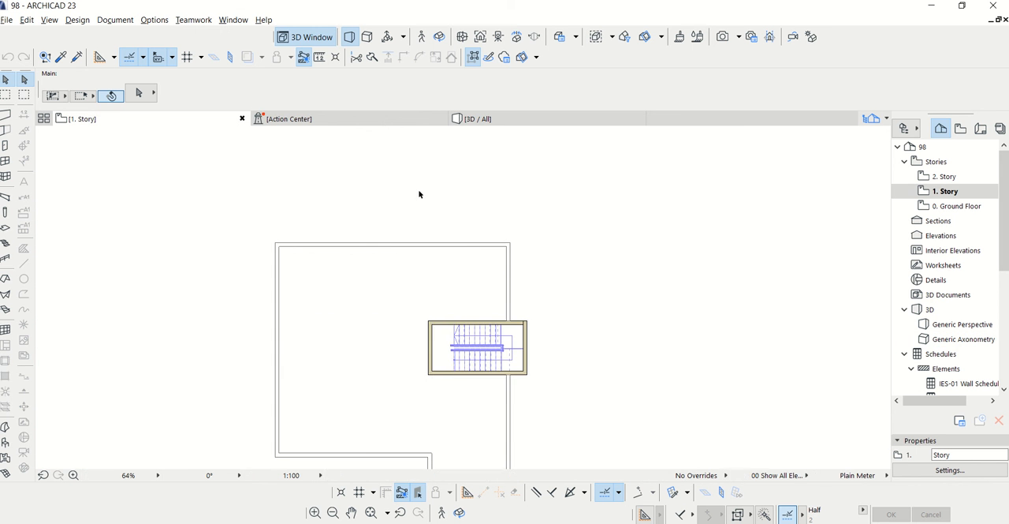
{"action": "left_click", "coordinate": [946, 206]}
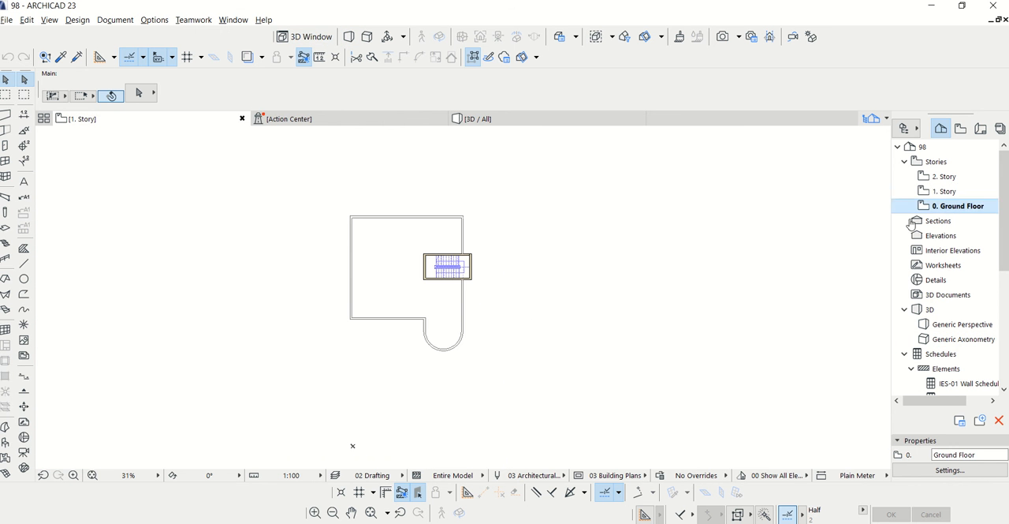
{"action": "scroll", "coordinate": [391, 346], "scroll_direction": "up", "scroll_amount": 5}
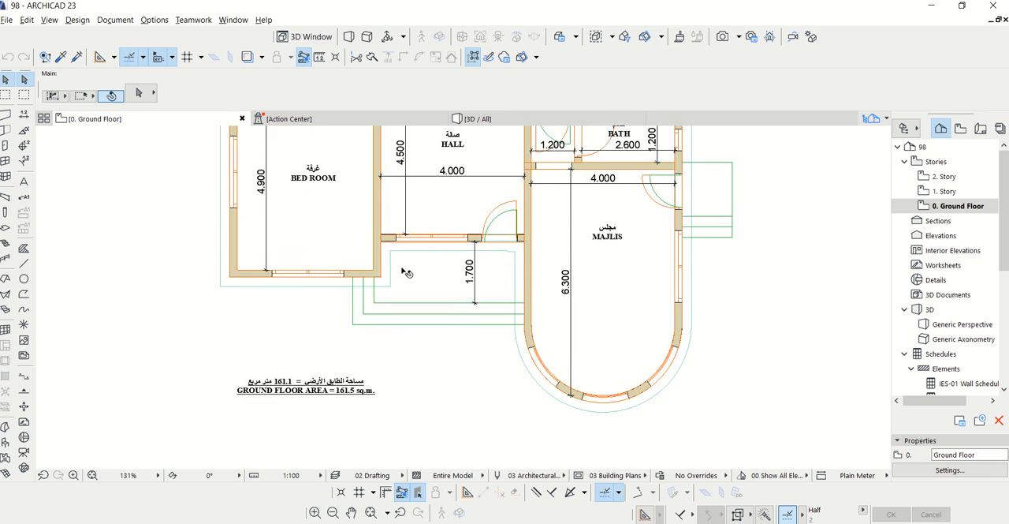
{"action": "left_click", "coordinate": [431, 246]}
{"action": "scroll", "coordinate": [431, 246], "scroll_direction": "up", "scroll_amount": 4}
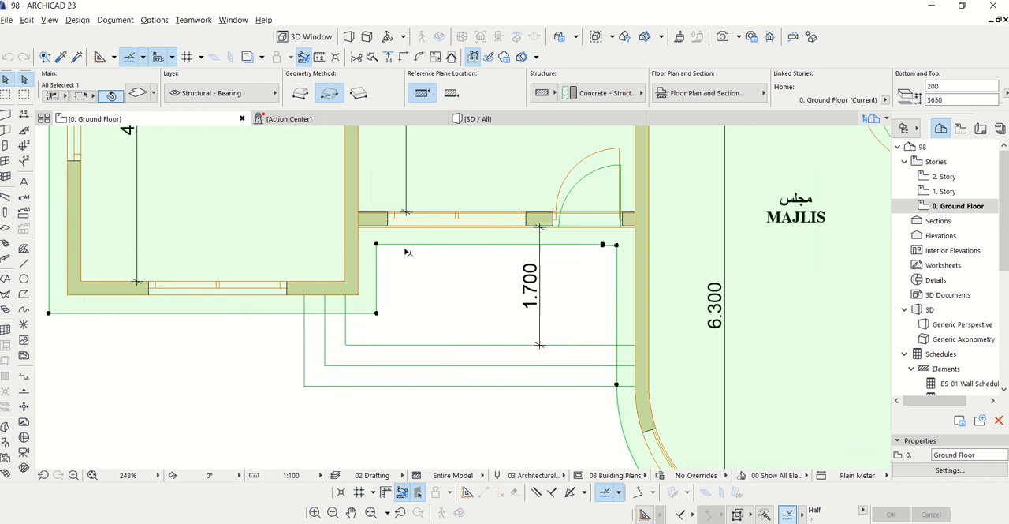
{"action": "left_click_drag", "start_coordinate": [398, 245], "coordinate": [364, 337]}
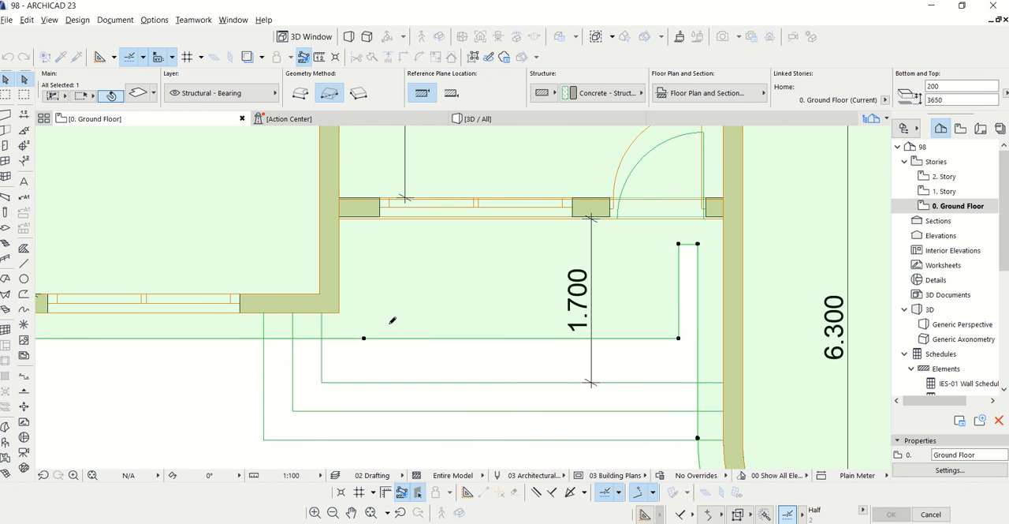
Close the leftover notch in the roof slab beside the majlis wall and check the entrance overhang in 3D
{"action": "left_click", "coordinate": [679, 324]}
{"action": "left_click", "coordinate": [703, 320]}
{"action": "scroll", "coordinate": [491, 329], "scroll_direction": "down", "scroll_amount": 3}
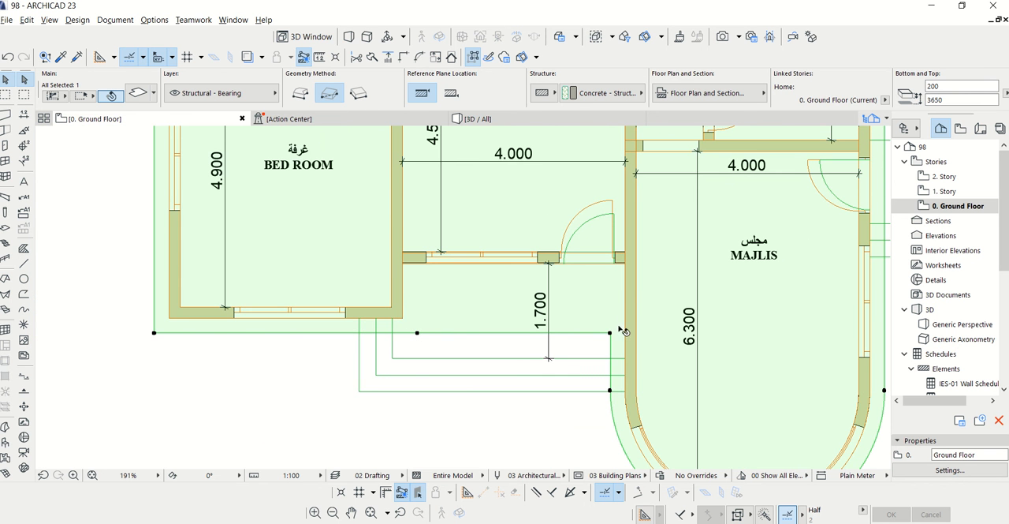
{"action": "left_click", "coordinate": [454, 119]}
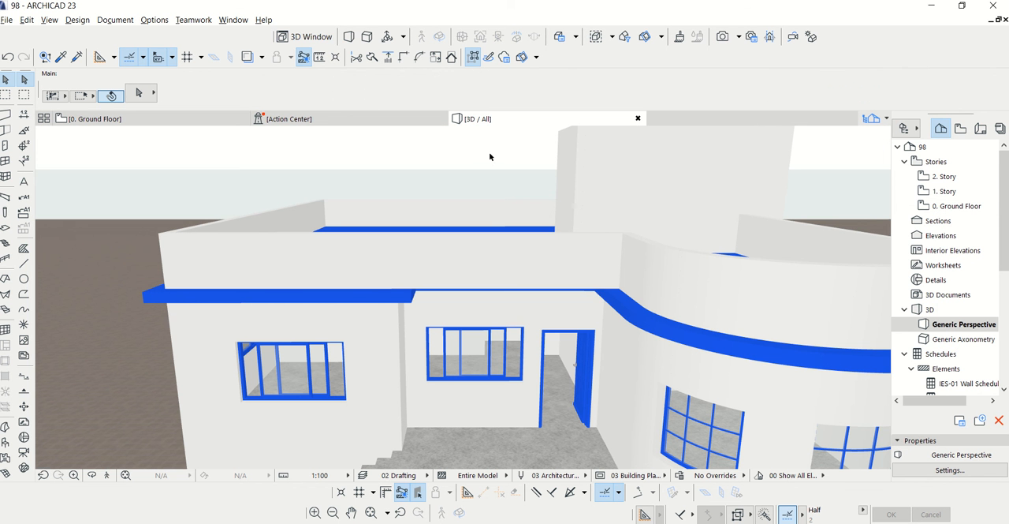
{"action": "left_click", "coordinate": [92, 476]}
{"action": "left_click_drag", "start_coordinate": [510, 289], "coordinate": [457, 296]}
{"action": "left_click", "coordinate": [213, 119]}
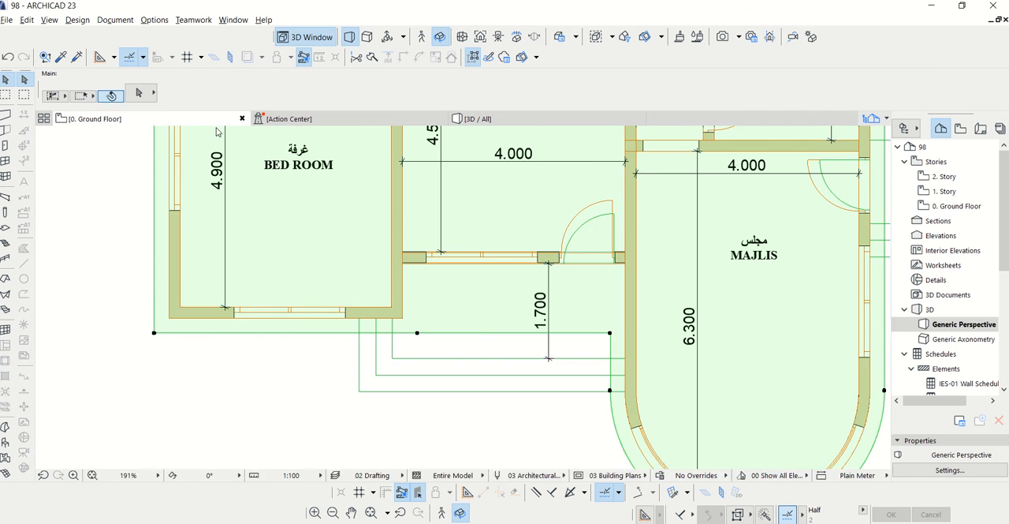
On 1. Story, set the slab defaults to a thickness of 200 and a home story offset of 3200
{"action": "scroll", "coordinate": [473, 359], "scroll_direction": "down", "scroll_amount": 2}
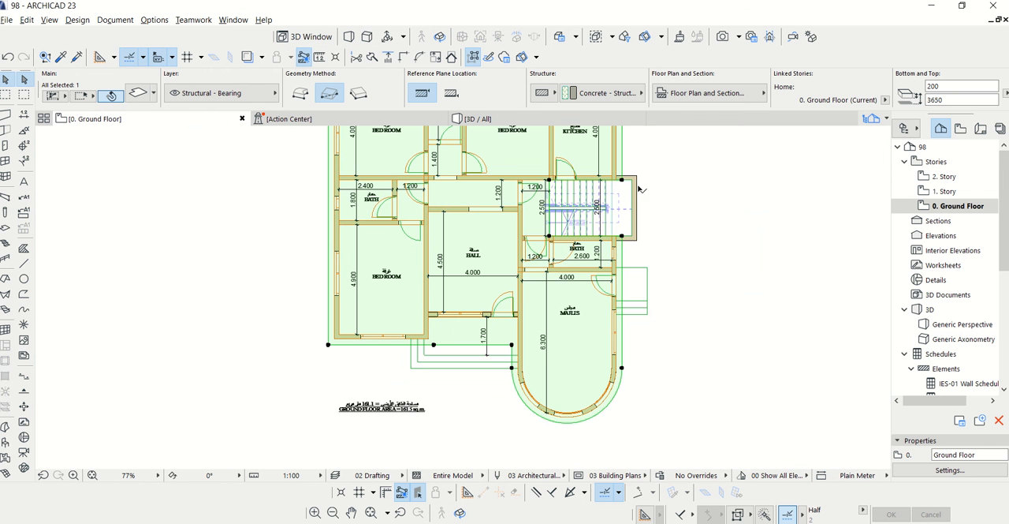
{"action": "double_click", "coordinate": [944, 191]}
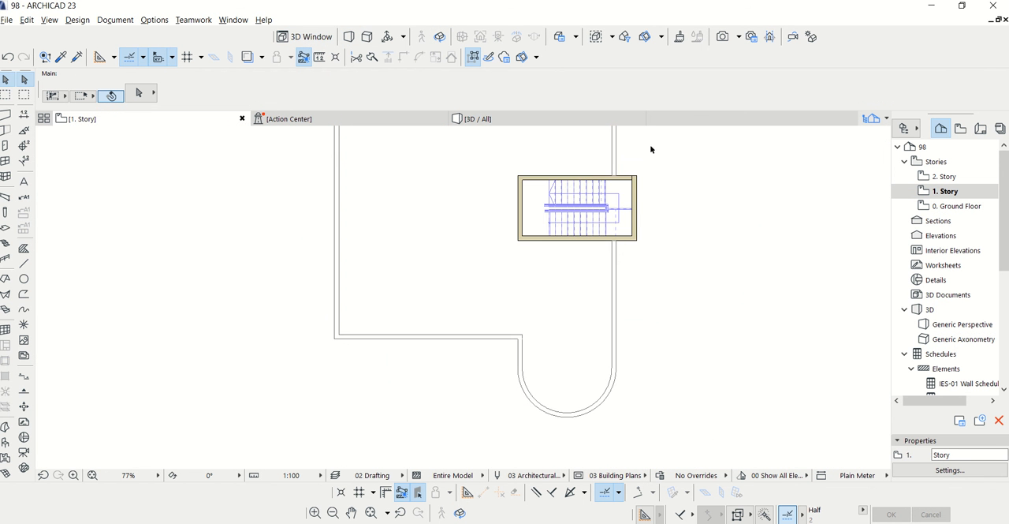
{"action": "scroll", "coordinate": [651, 149], "scroll_direction": "up", "scroll_amount": 3}
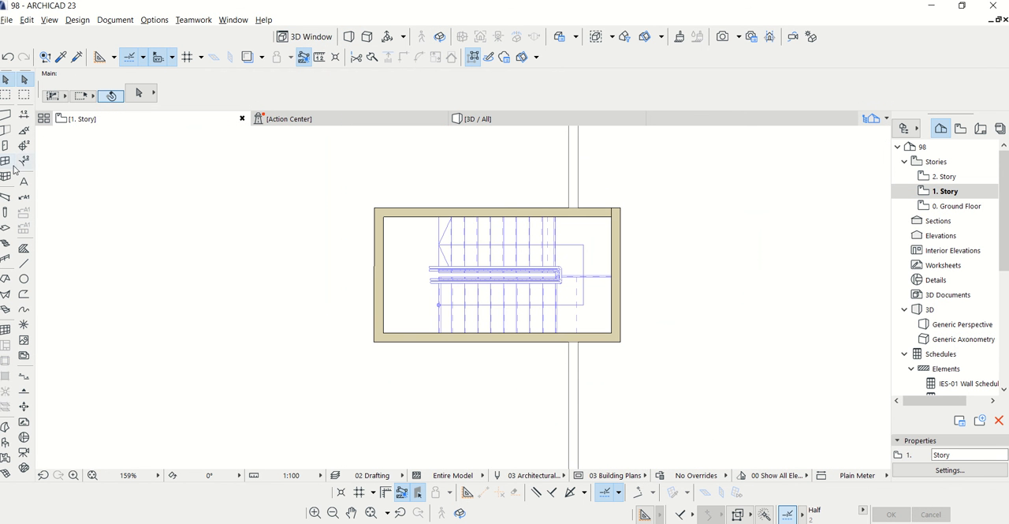
{"action": "left_click", "coordinate": [5, 229]}
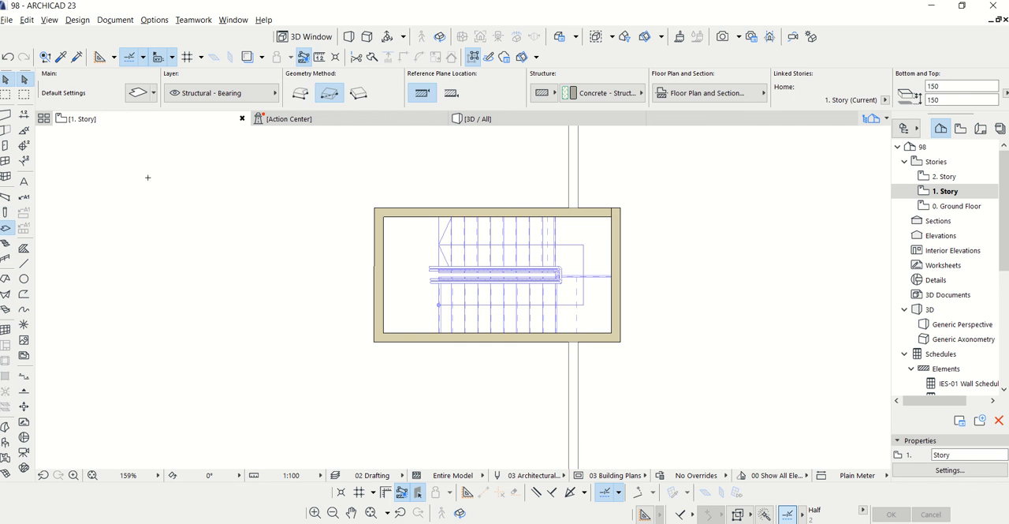
{"action": "left_click", "coordinate": [142, 93]}
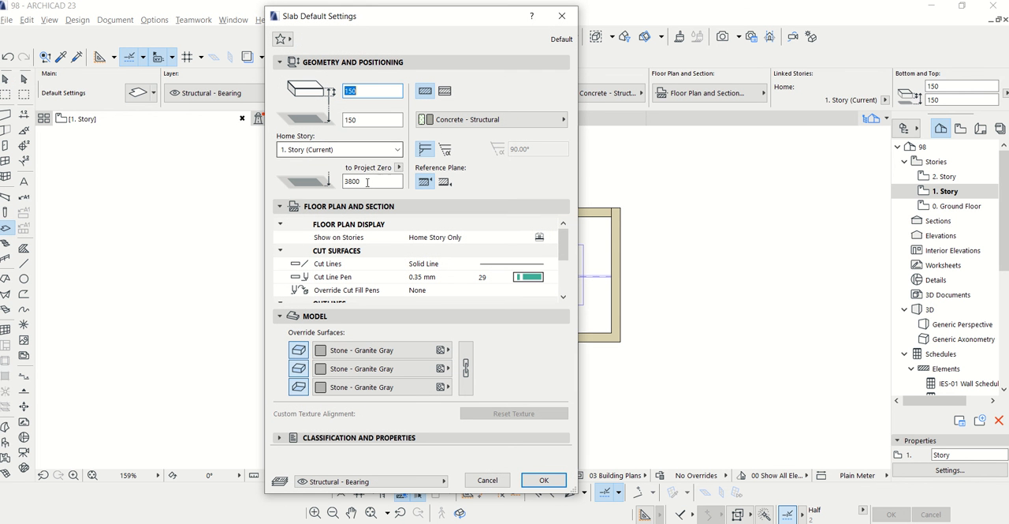
{"action": "left_click", "coordinate": [362, 121]}
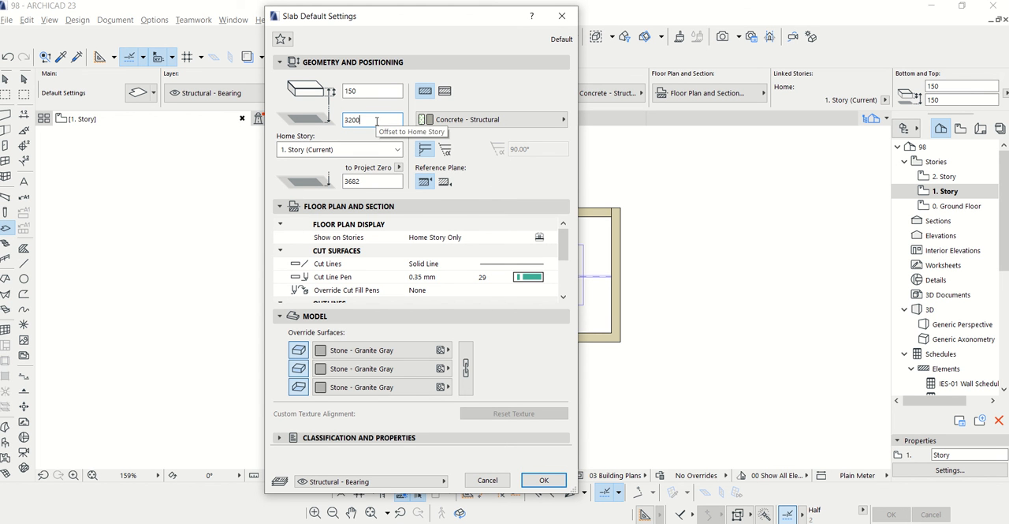
{"action": "type", "text": "3200"}
{"action": "left_click", "coordinate": [364, 92]}
{"action": "type", "text": "20"}
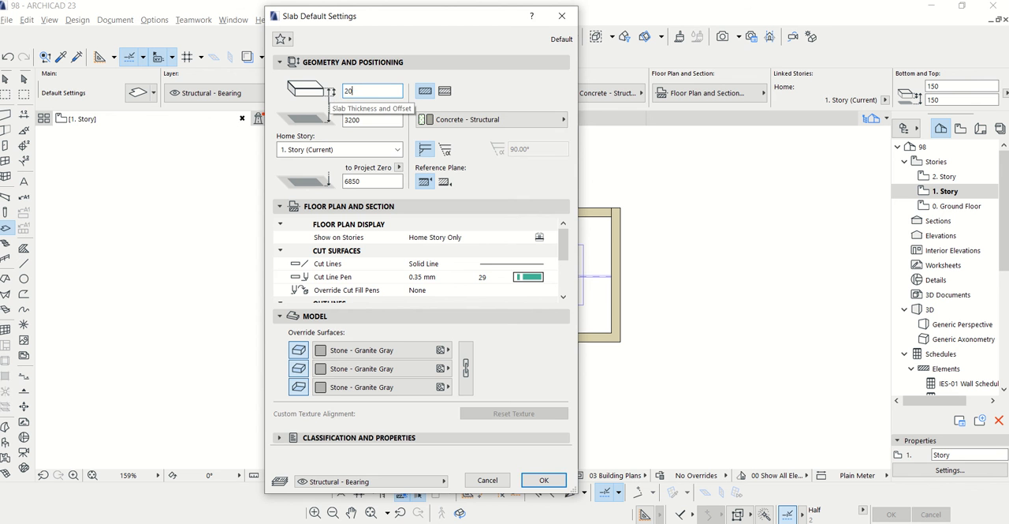
{"action": "type", "text": "0"}
{"action": "left_click", "coordinate": [543, 479]}
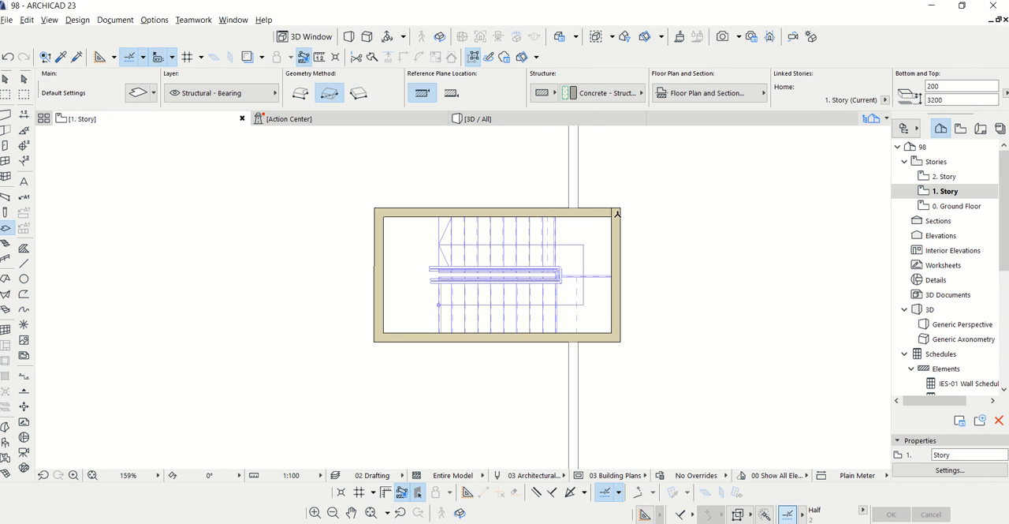
Draw a rectangular slab over the outer corners of the staircase walls and offset all its edges outward as an overhang
{"action": "left_click", "coordinate": [622, 208]}
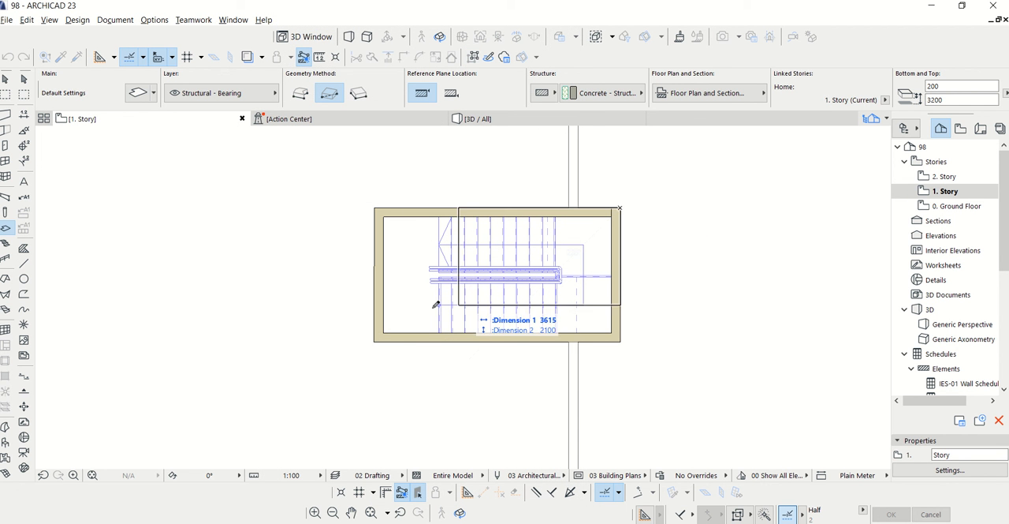
{"action": "left_click", "coordinate": [373, 343]}
{"action": "key", "text": "Escape"}
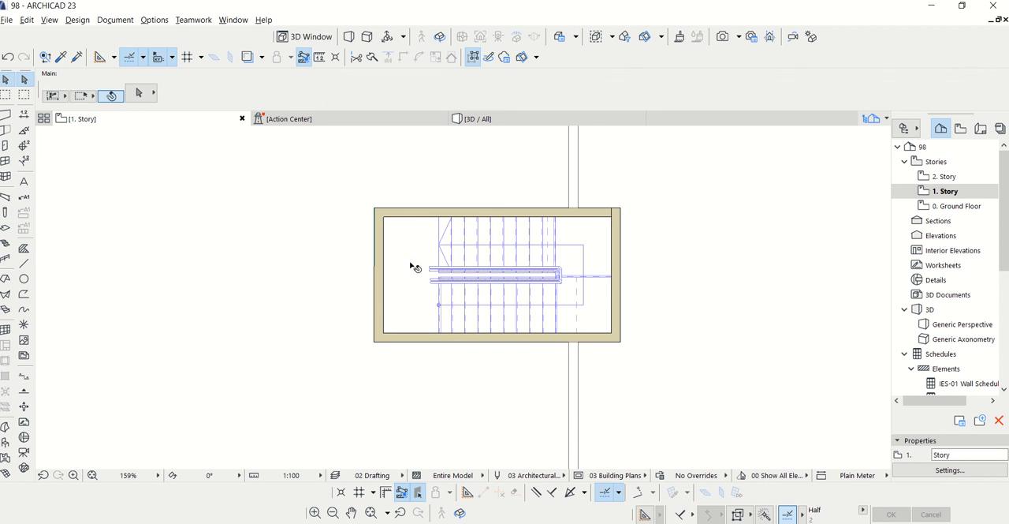
{"action": "left_click", "coordinate": [406, 258]}
{"action": "left_click", "coordinate": [407, 209]}
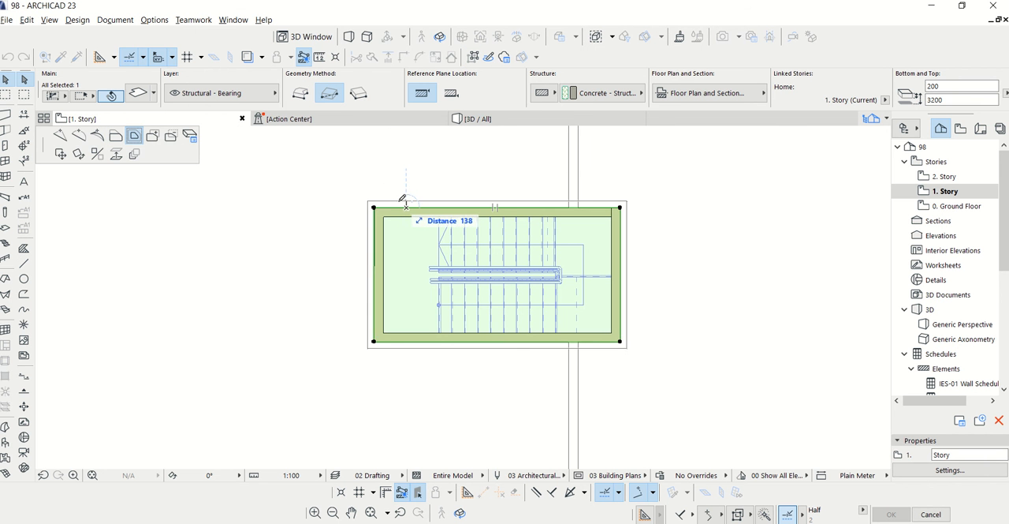
{"action": "left_click", "coordinate": [400, 196]}
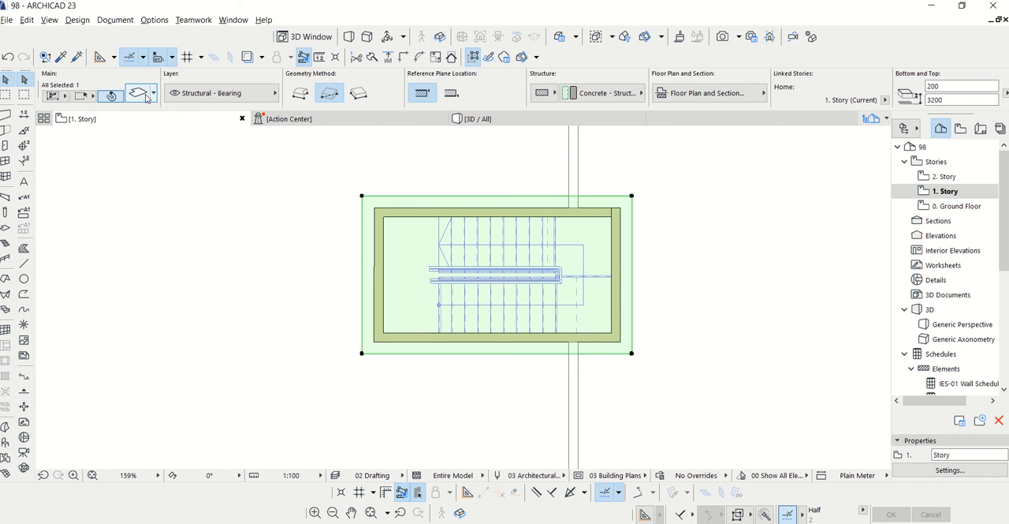
Override all three surfaces of the staircase roof slab with Paint - Royal Blue
{"action": "key", "text": "ctrl+t"}
{"action": "left_click", "coordinate": [370, 349]}
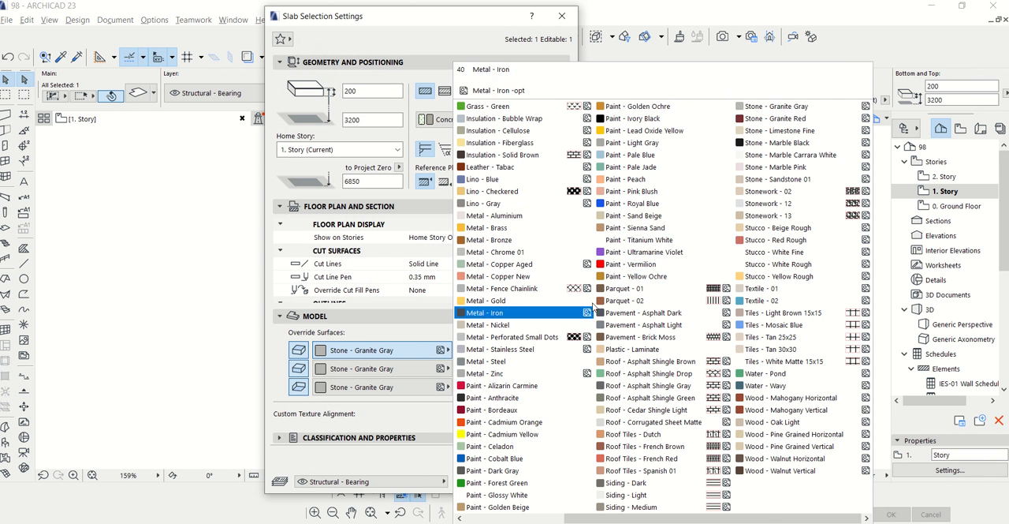
{"action": "left_click", "coordinate": [630, 204]}
{"action": "left_click", "coordinate": [386, 368]}
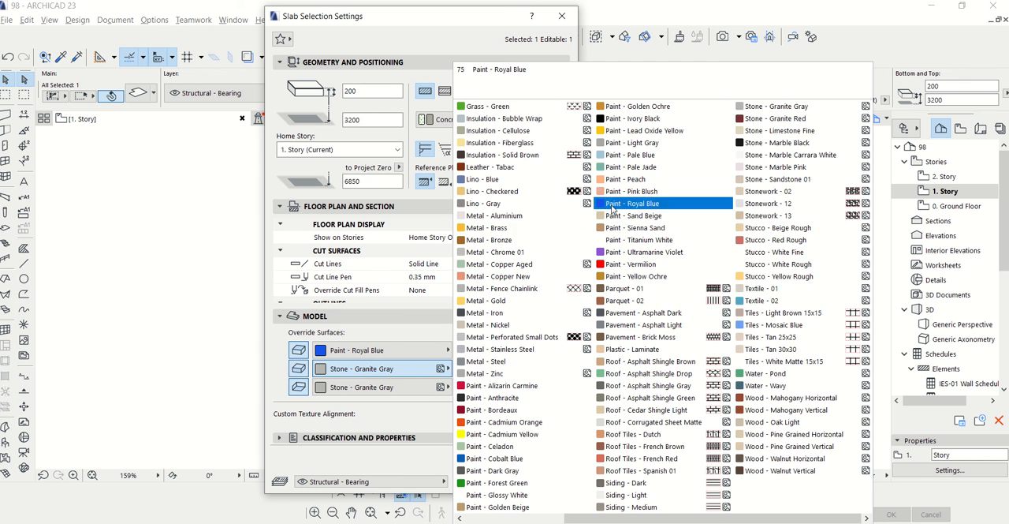
{"action": "left_click", "coordinate": [631, 203]}
{"action": "left_click", "coordinate": [387, 387]}
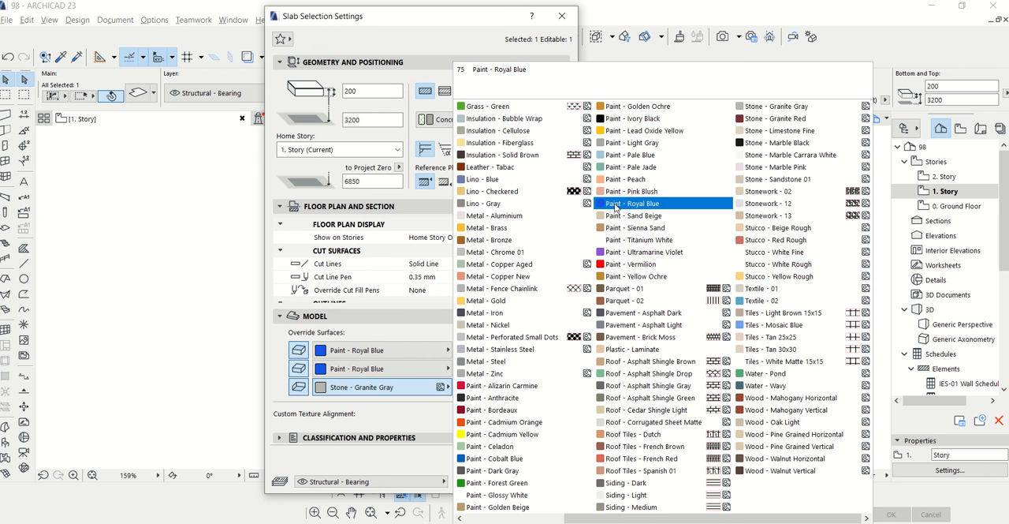
{"action": "left_click", "coordinate": [631, 204]}
{"action": "left_click", "coordinate": [538, 480]}
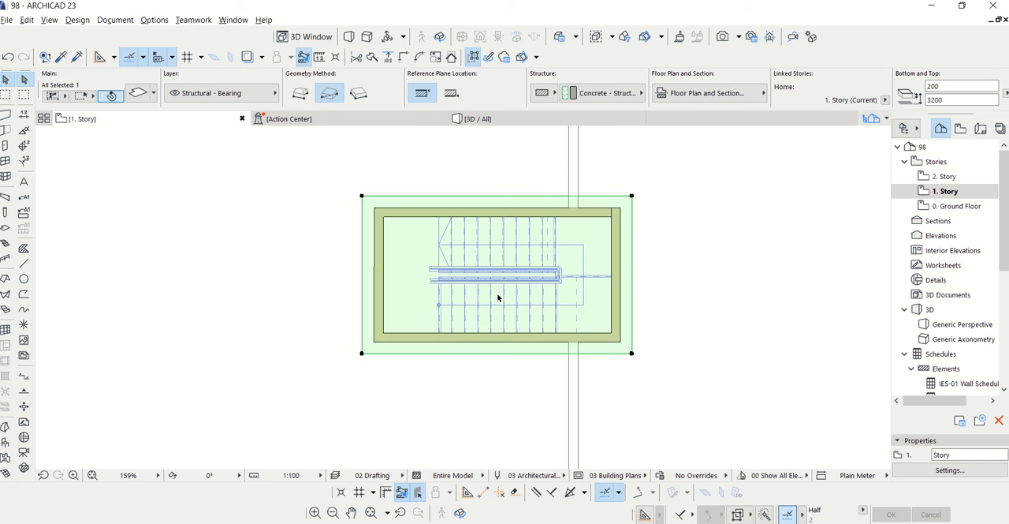
In the 3D window, start an Explore walkthrough and inspect the front facade, roof overhang and windows up to the entrance door
{"action": "left_click", "coordinate": [488, 120]}
{"action": "middle_click_drag", "start_coordinate": [498, 158], "coordinate": [562, 272], "text": "shift"}
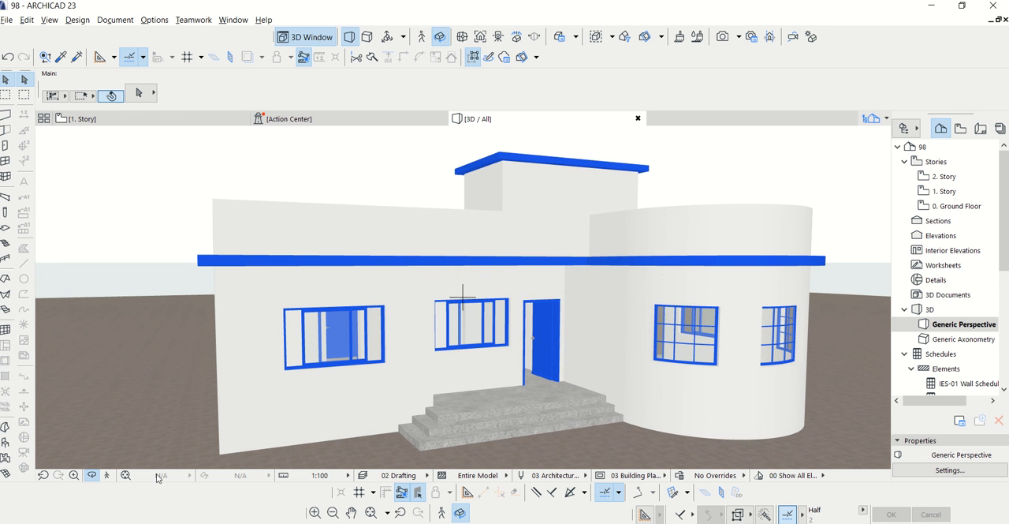
{"action": "left_click", "coordinate": [108, 475]}
{"action": "left_click", "coordinate": [587, 422]}
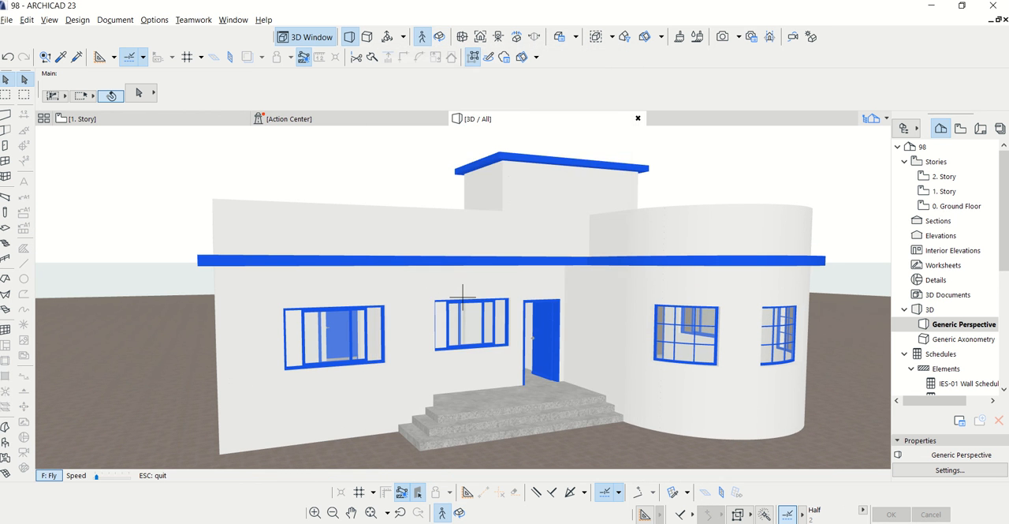
{"action": "key", "text": "Up"}
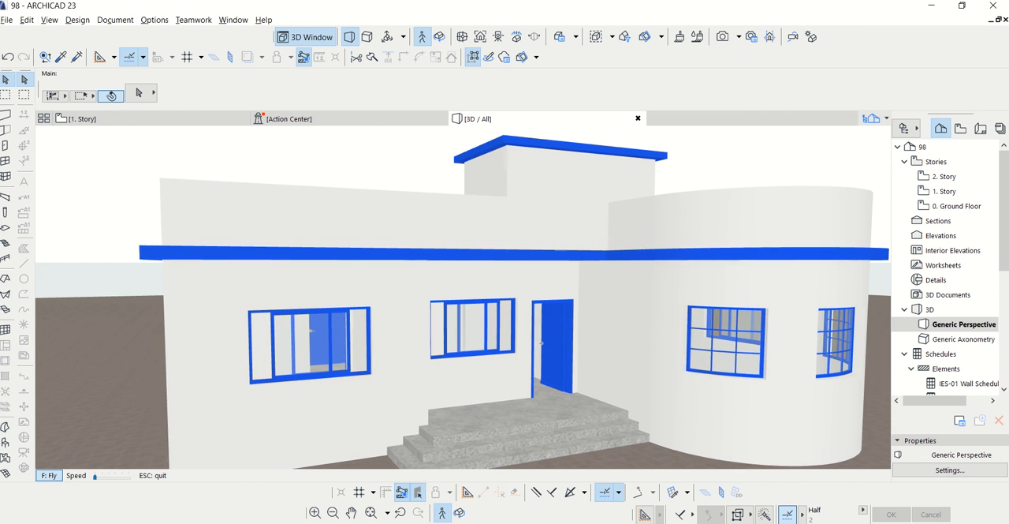
{"action": "key", "text": "Up"}
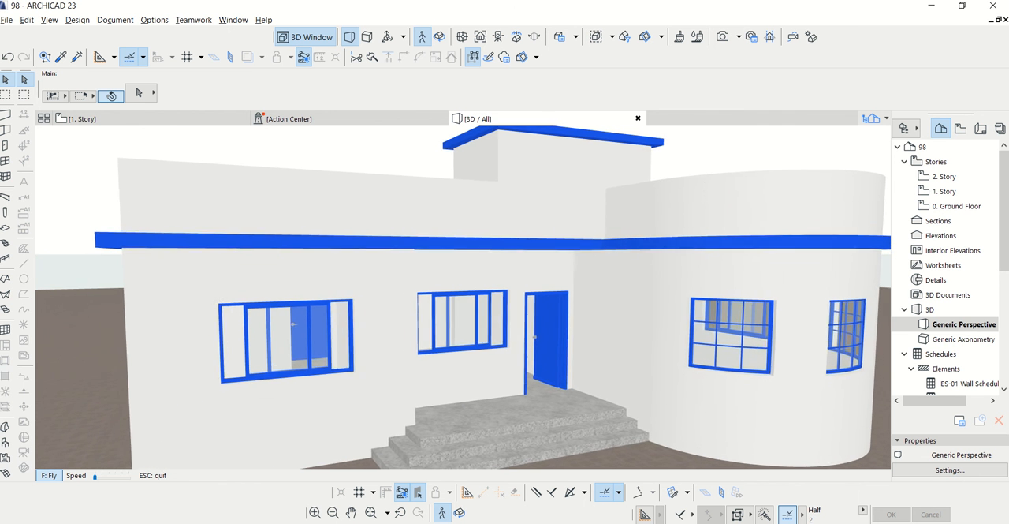
{"action": "key", "text": "Up"}
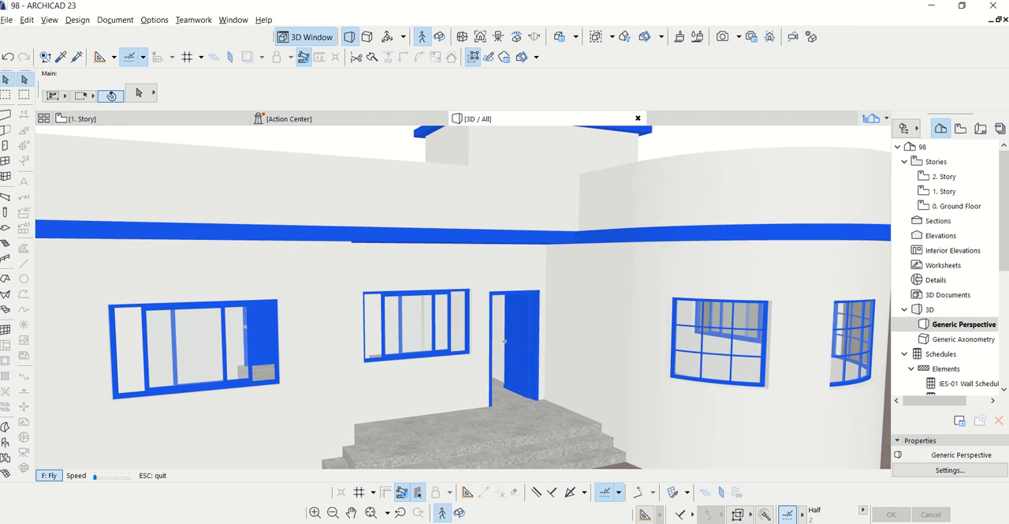
{"action": "key", "text": "Right"}
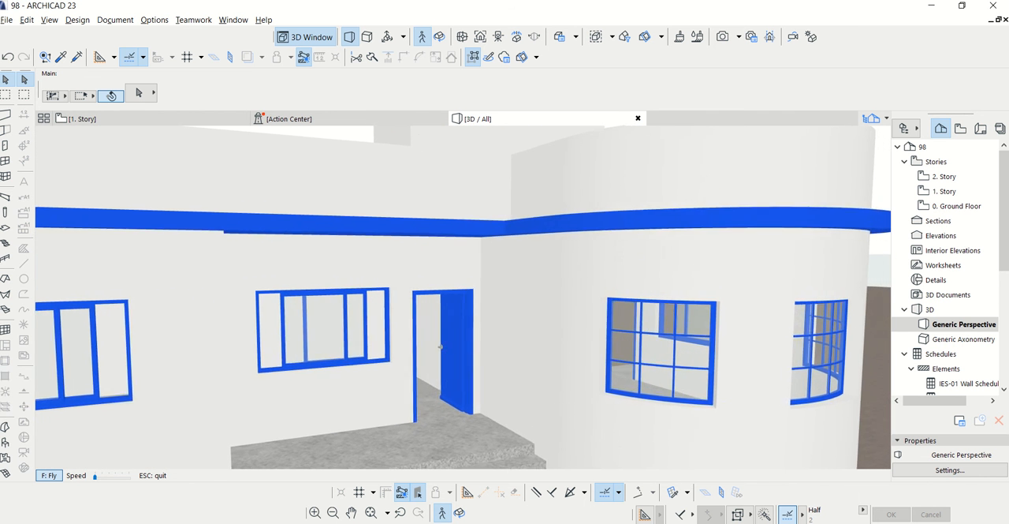
{"action": "key", "text": "Up"}
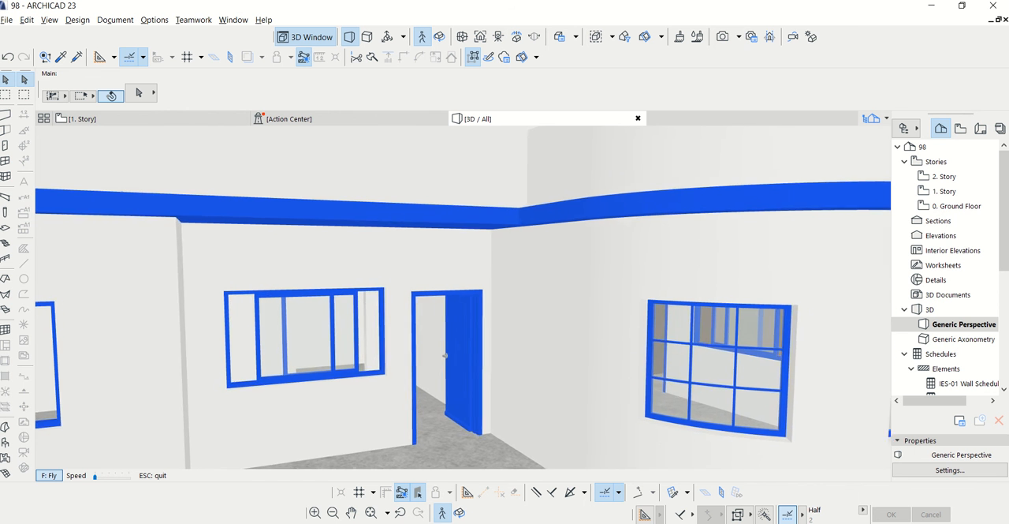
{"action": "key", "text": "Up"}
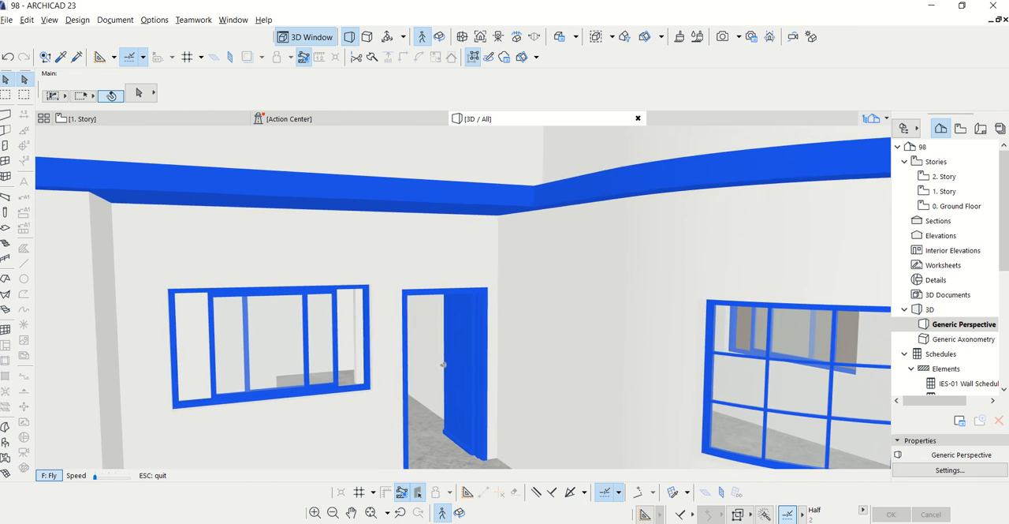
{"action": "key", "text": "Up"}
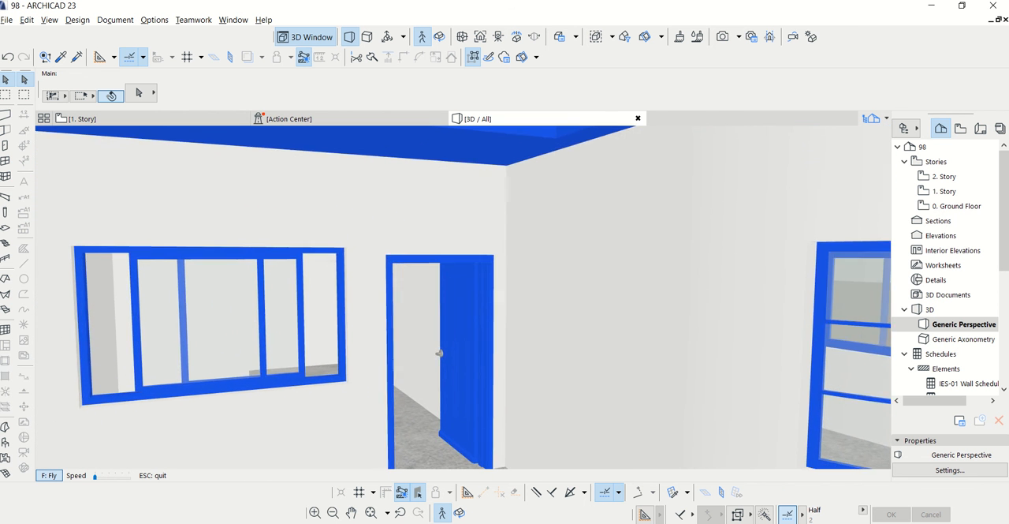
{"action": "key", "text": "Up"}
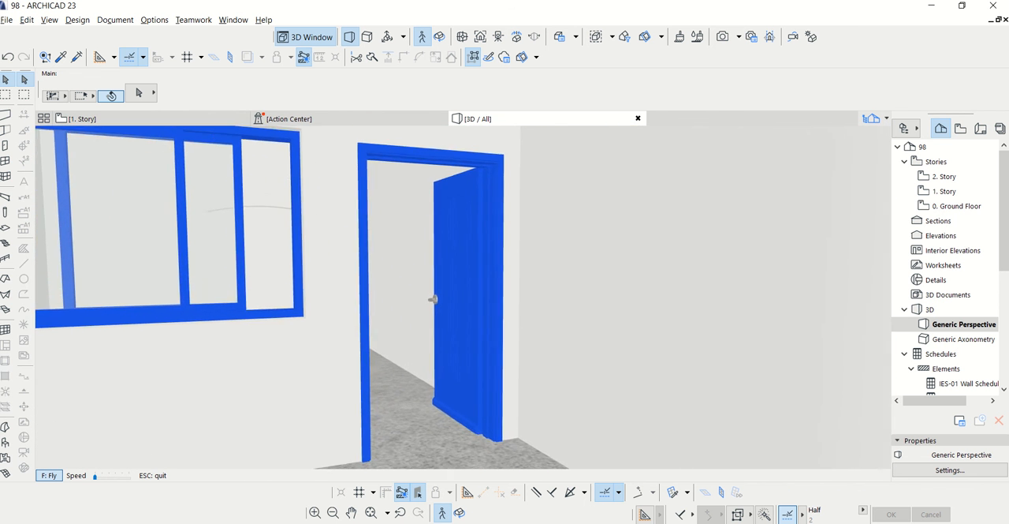
{"action": "key", "text": "Up"}
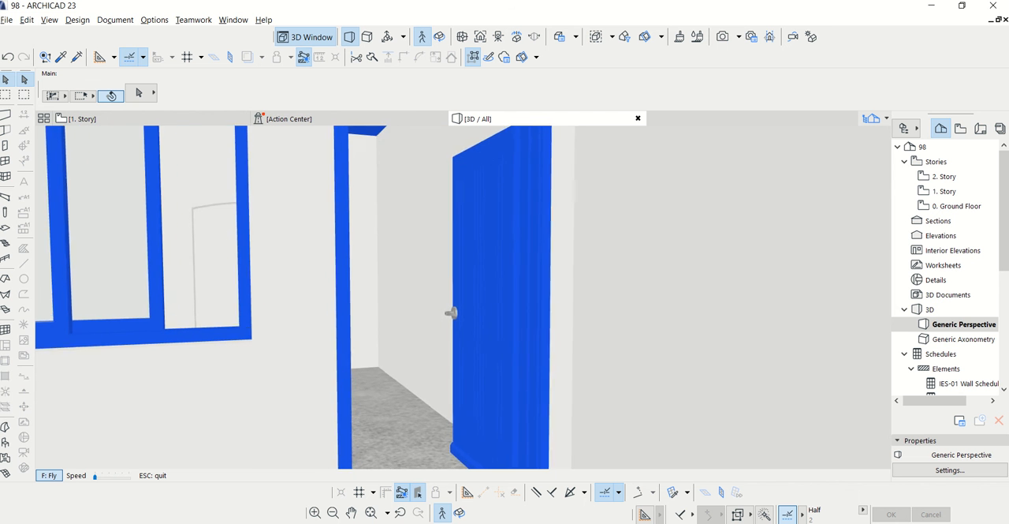
{"action": "key", "text": "Up"}
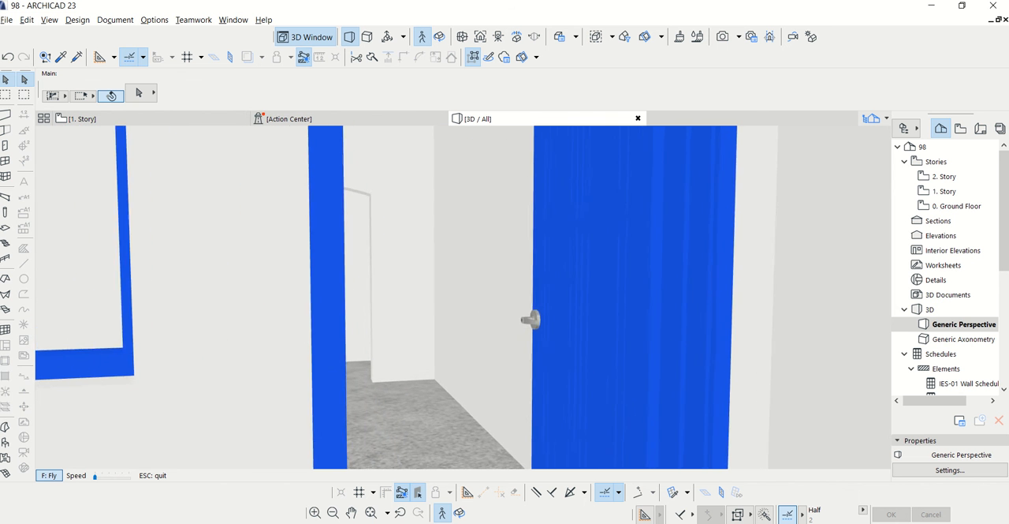
Walk in through the entrance and examine the arched opening, interior rooms, doors and windows
{"action": "key", "text": "Up"}
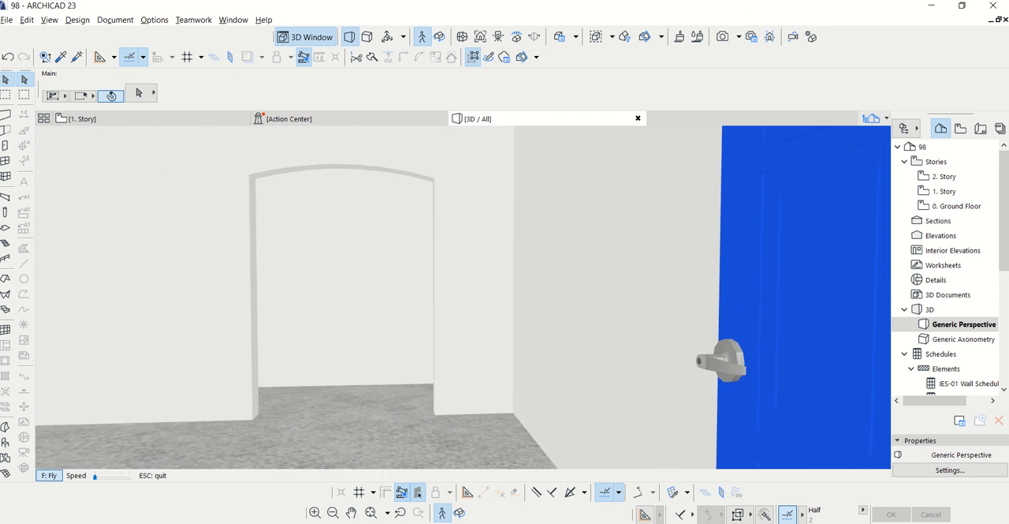
{"action": "key", "text": "Up"}
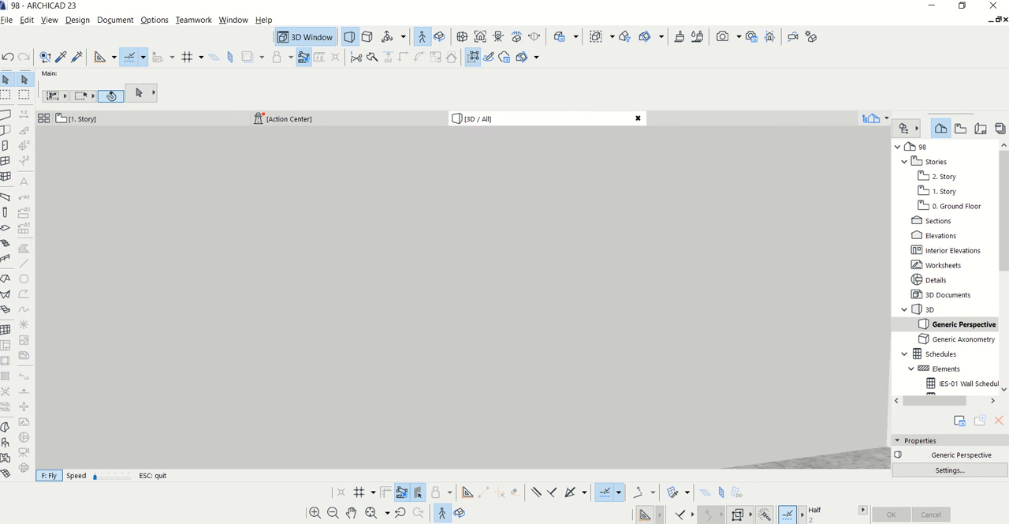
{"action": "key", "text": "Up"}
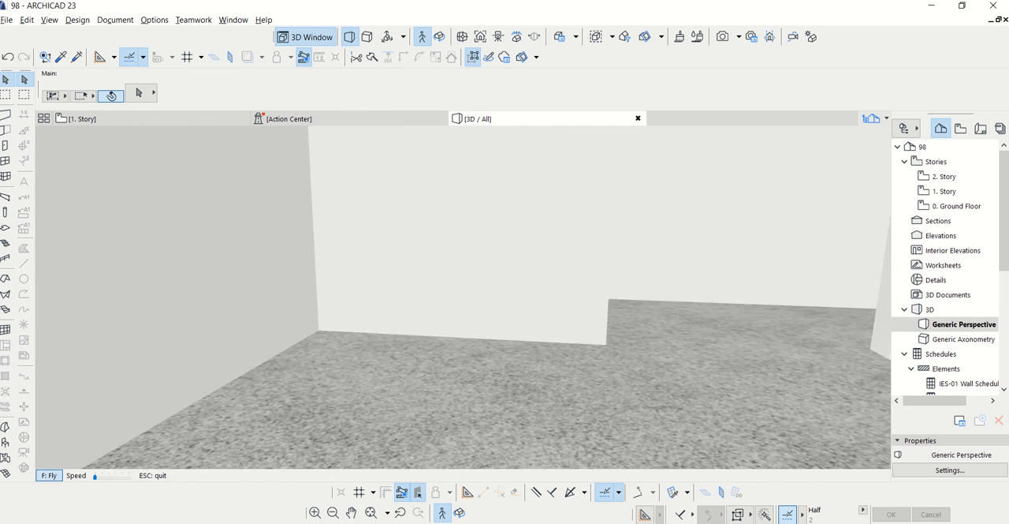
{"action": "key", "text": "Up"}
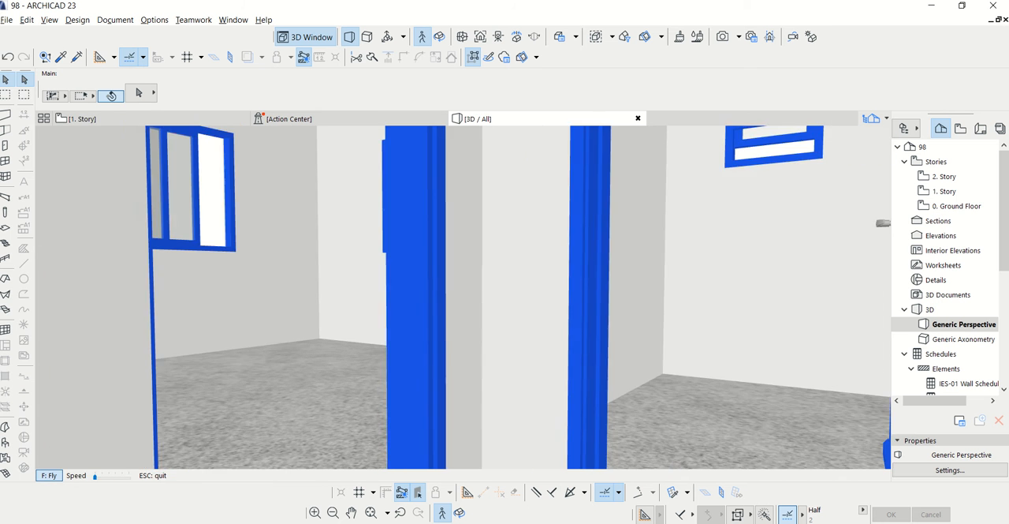
{"action": "key", "text": "Up"}
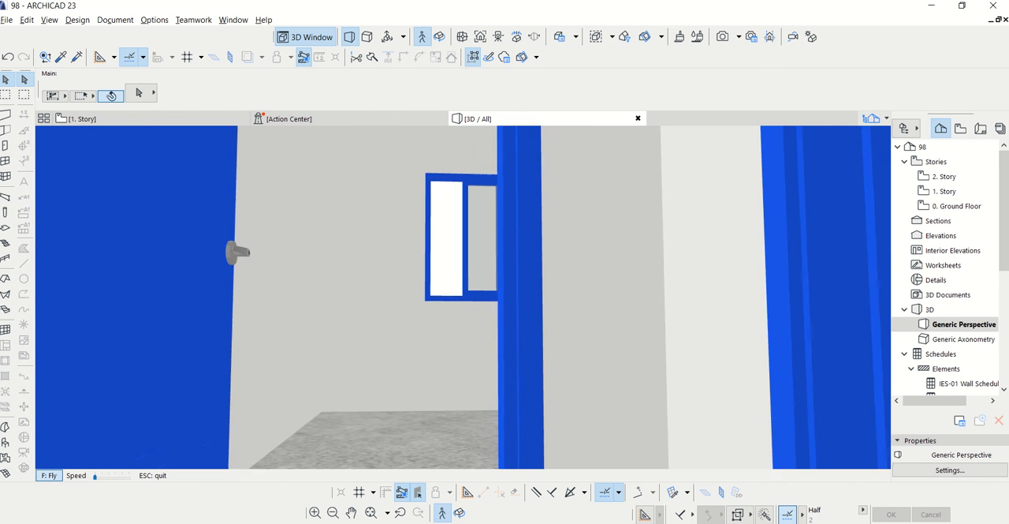
{"action": "key", "text": "Up"}
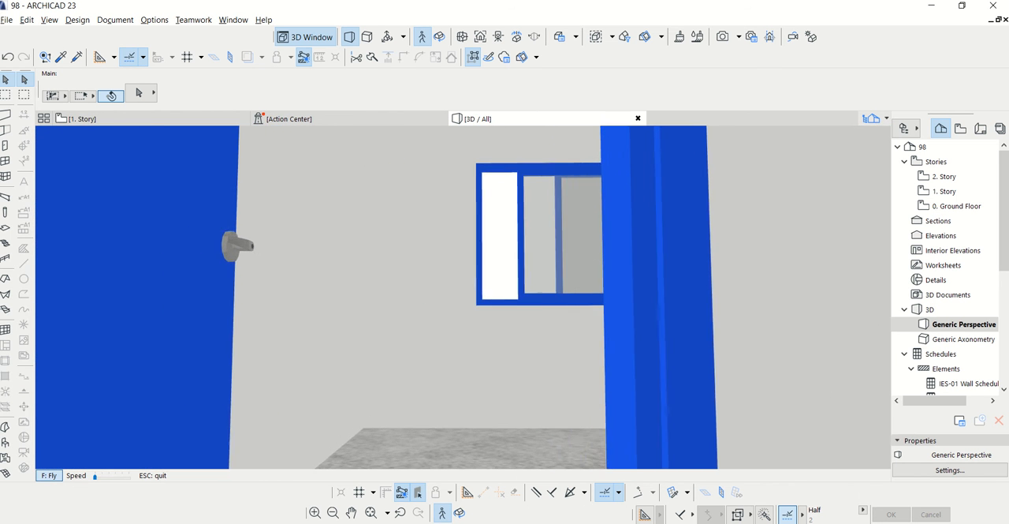
{"action": "key", "text": "Up"}
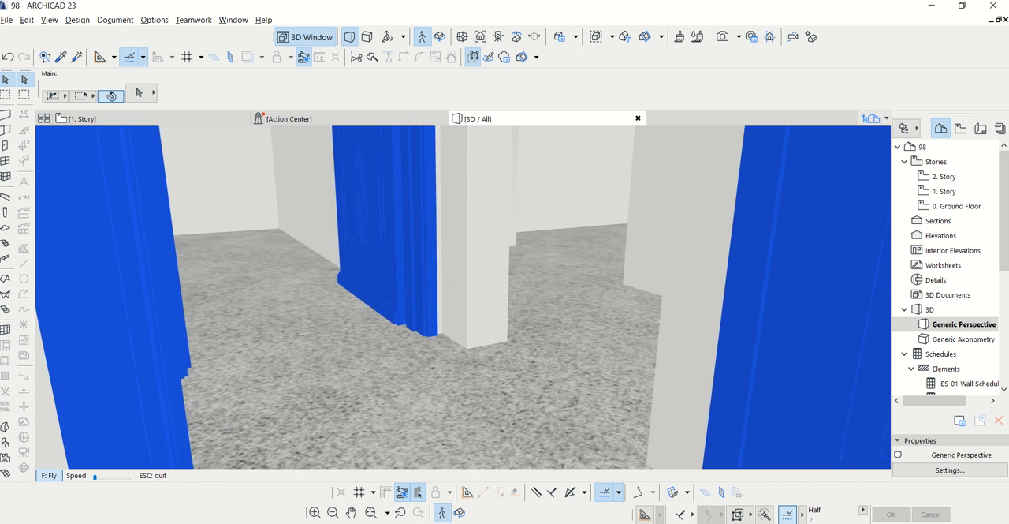
{"action": "key", "text": "Up"}
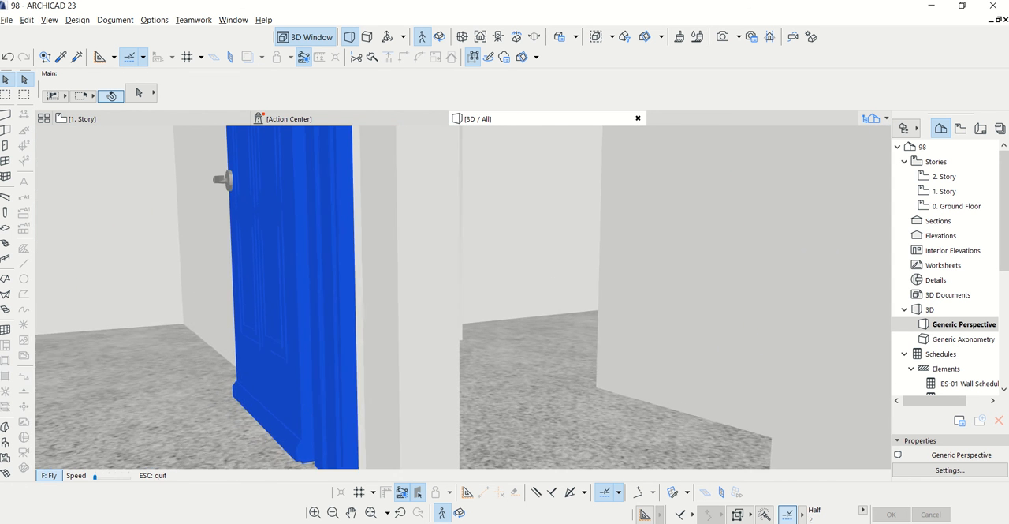
{"action": "key", "text": "Up"}
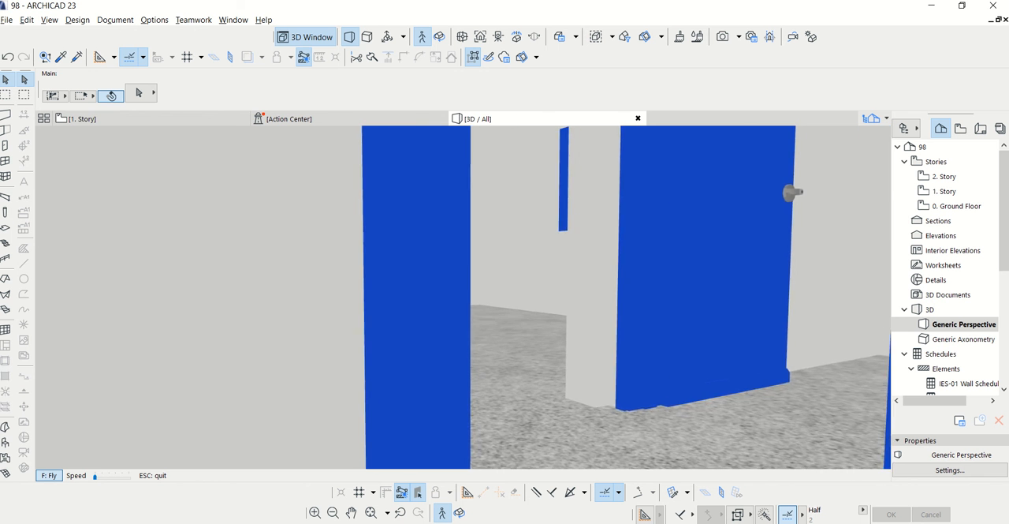
{"action": "key", "text": "Up"}
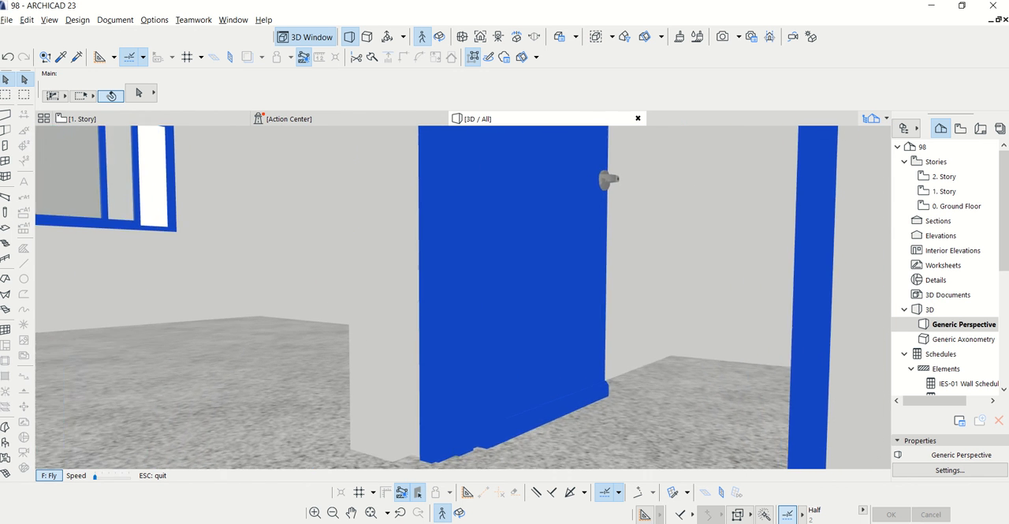
{"action": "key", "text": "Up"}
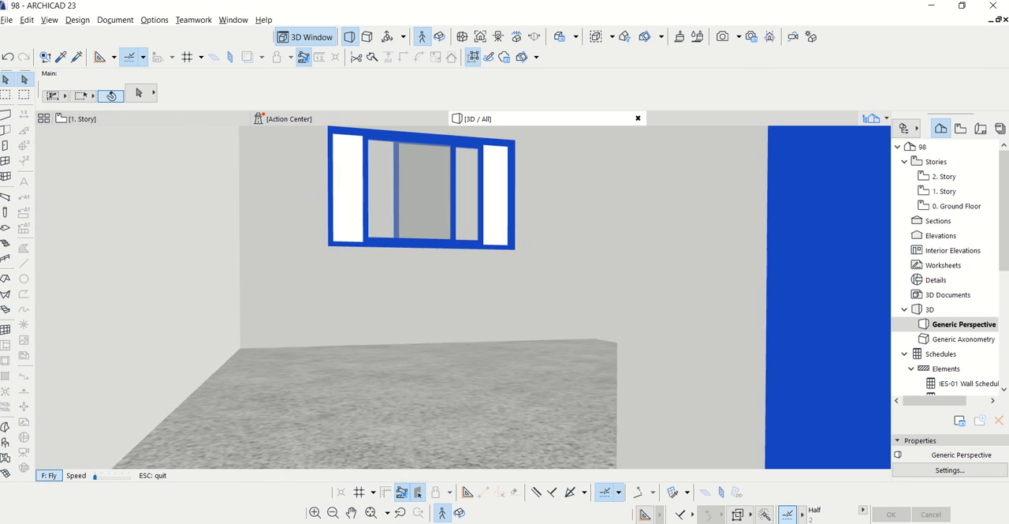
Walk through the hall to the staircase and examine its flights, railing and the space beneath
{"action": "key", "text": "Up"}
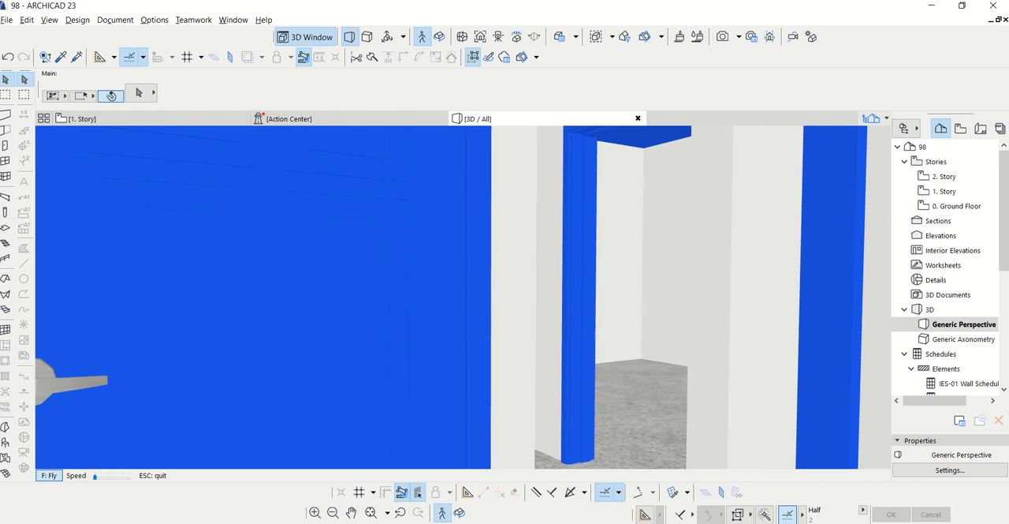
{"action": "key", "text": "Up"}
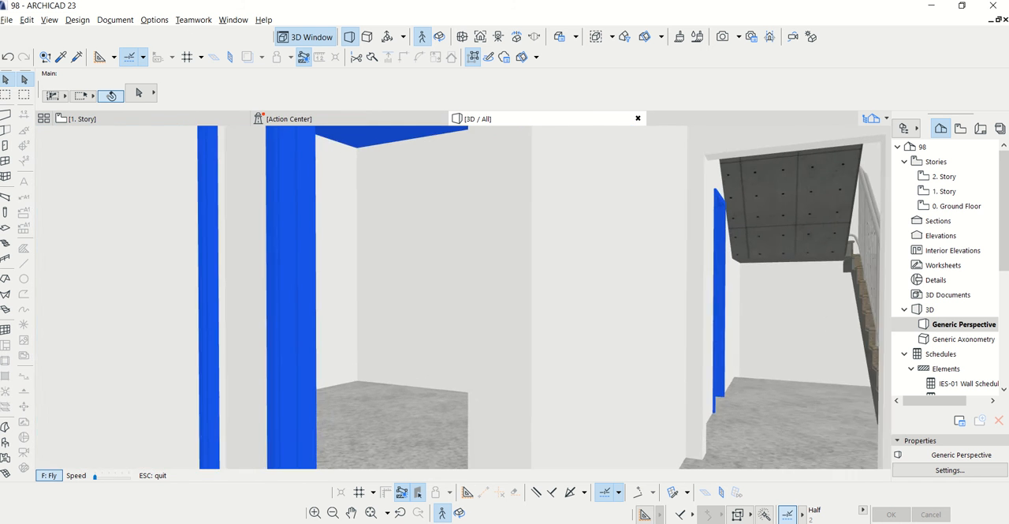
{"action": "key", "text": "Up"}
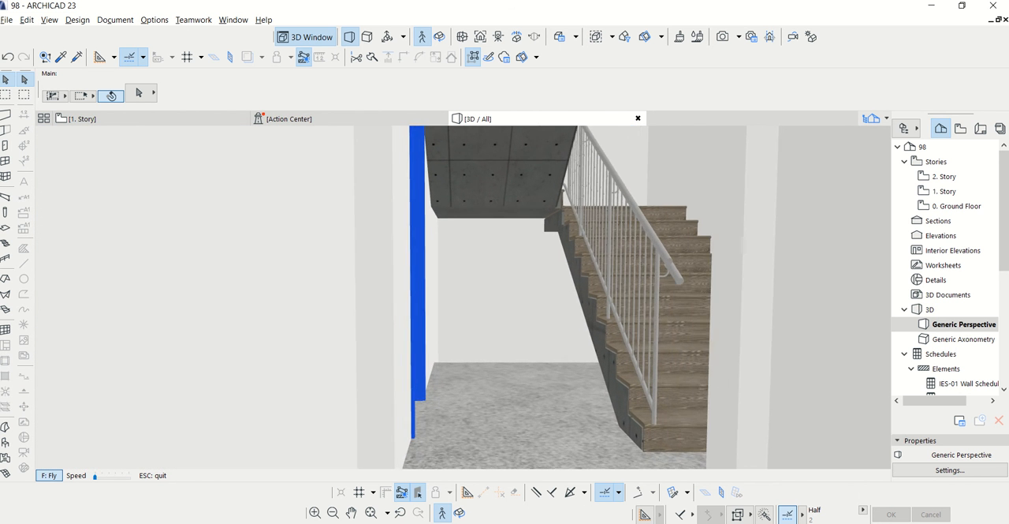
{"action": "key", "text": "Up"}
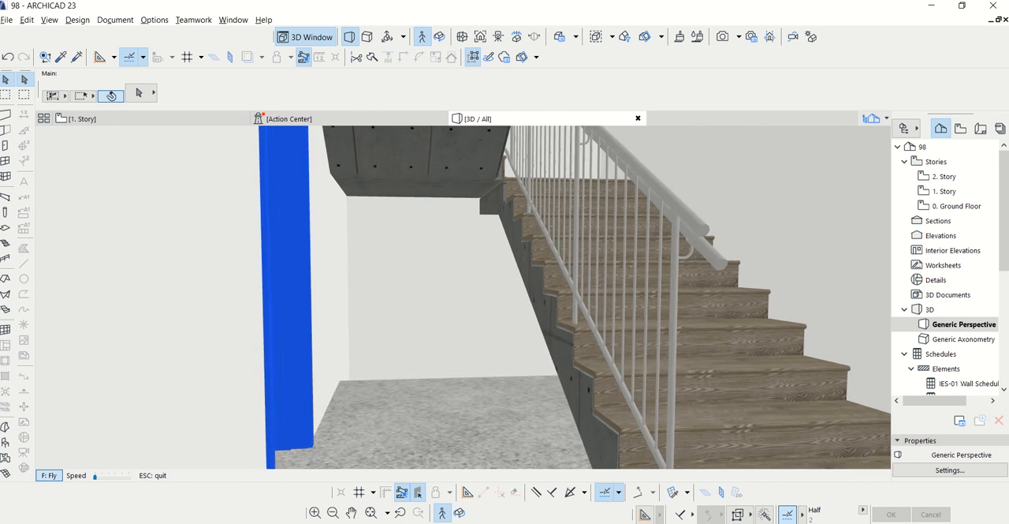
Walk from the staircase through the open door and examine the curved-wall room and its windows
{"action": "key", "text": "Up"}
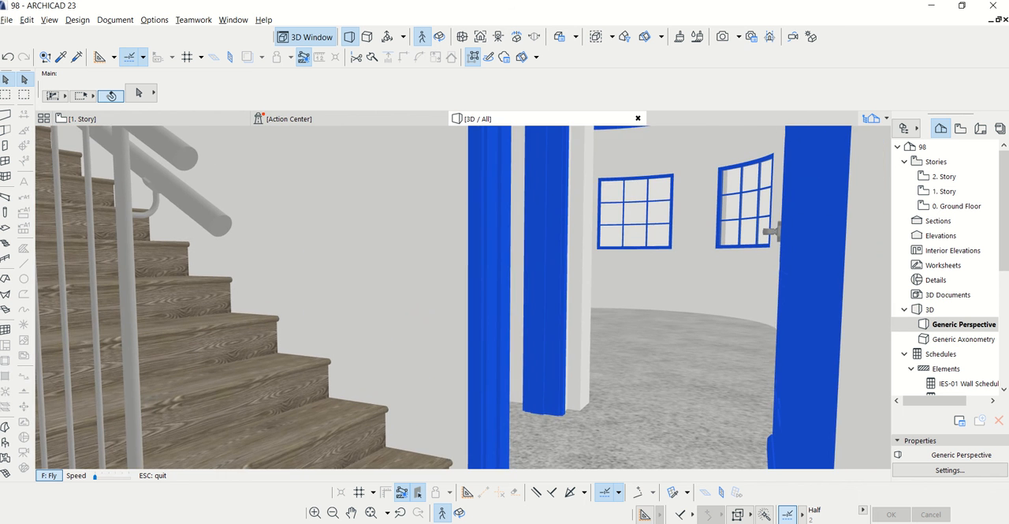
{"action": "key", "text": "Up"}
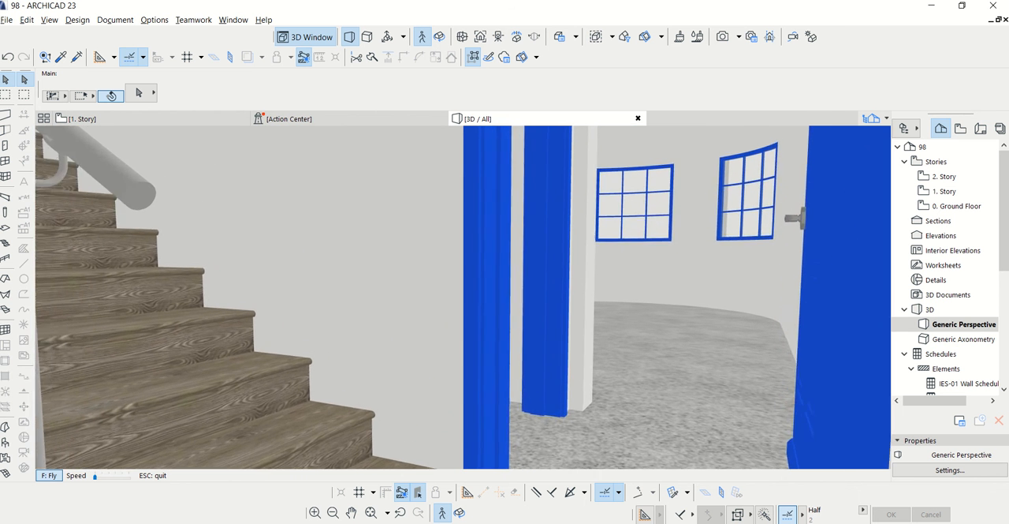
{"action": "key", "text": "Up"}
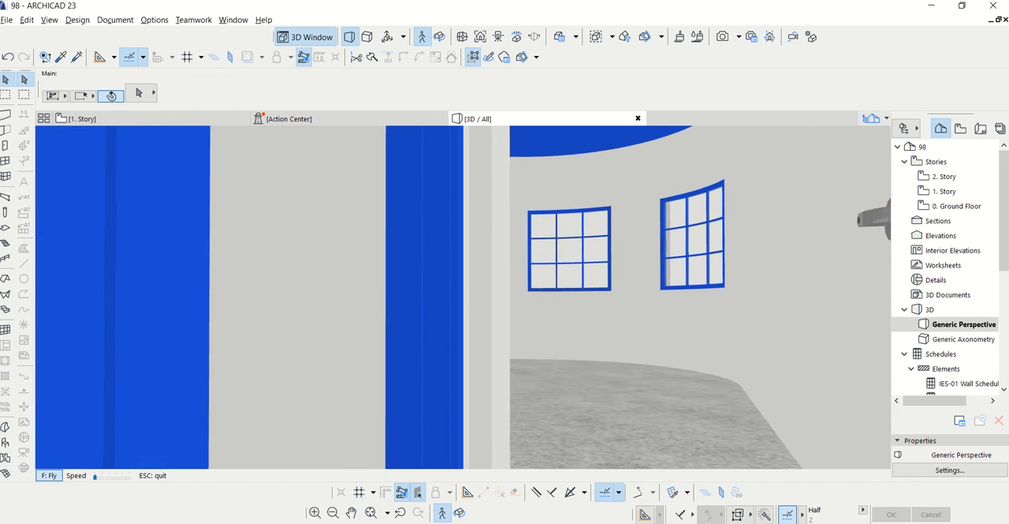
{"action": "key", "text": "Up"}
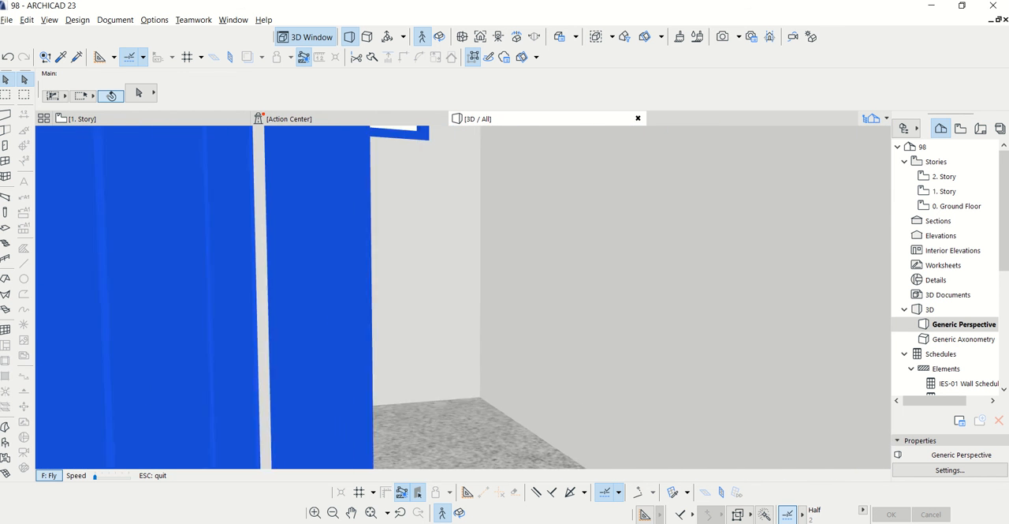
{"action": "key", "text": "Up"}
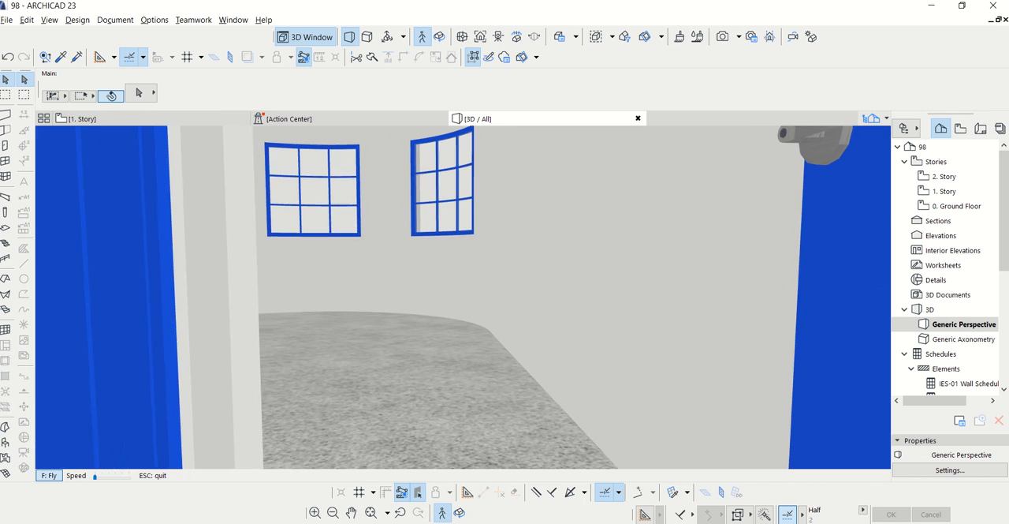
{"action": "key", "text": "Up"}
{"action": "key", "text": "Up"}
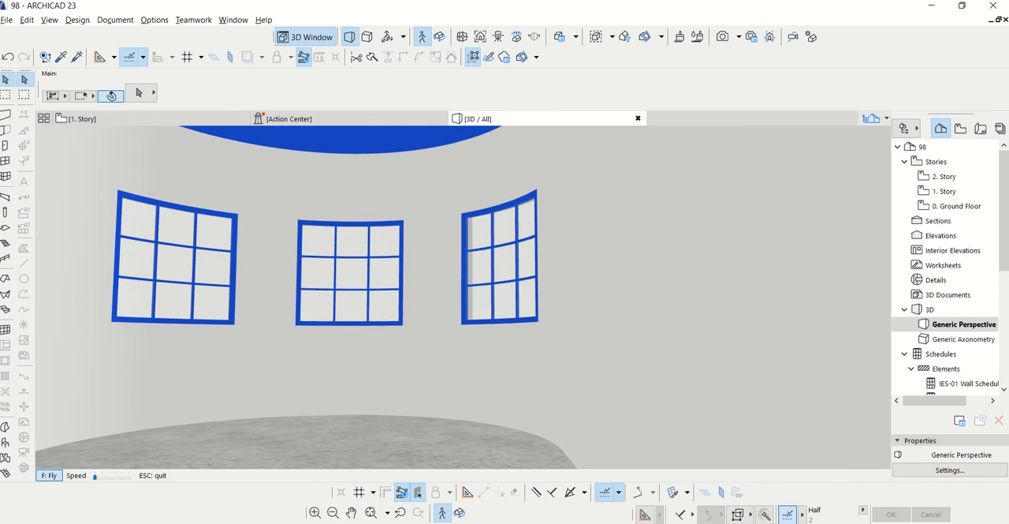
{"action": "key", "text": "Up"}
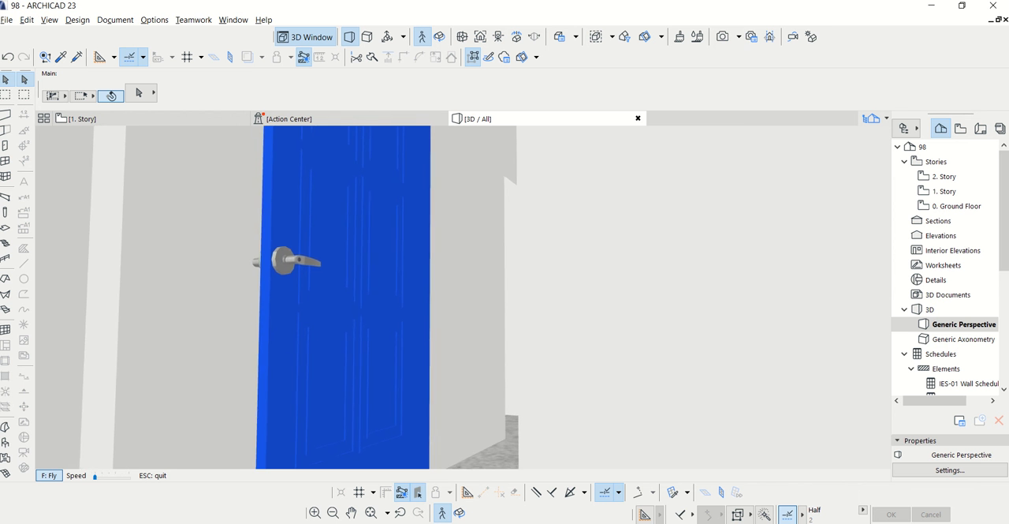
Walk back out of the curved room and examine the stair hall, the room with the sliding window and the corridor doorways
{"action": "key", "text": "Left"}
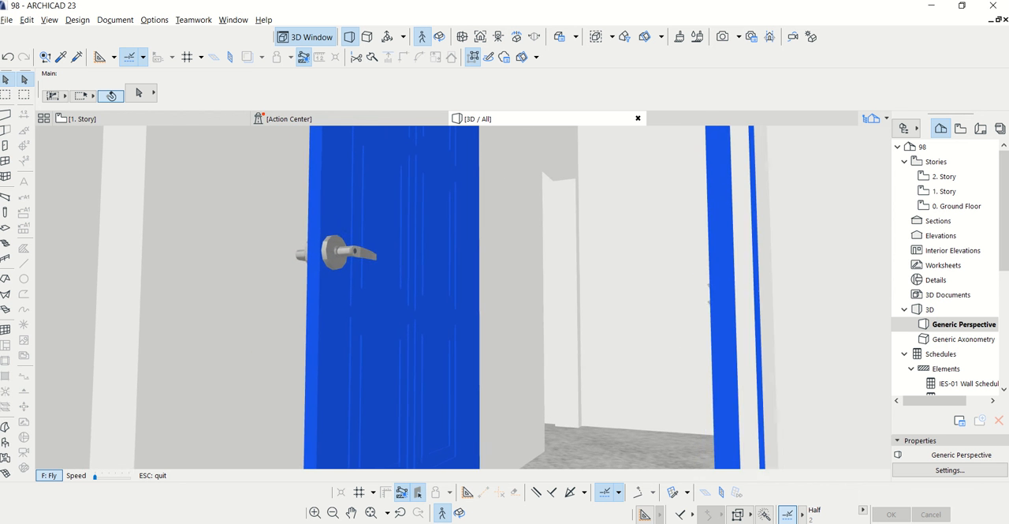
{"action": "key", "text": "Up"}
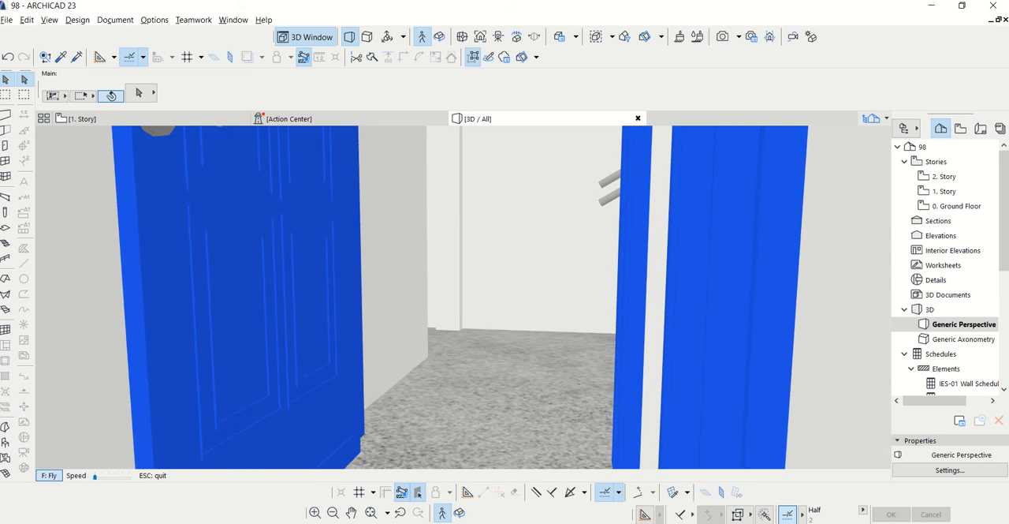
{"action": "key", "text": "Up"}
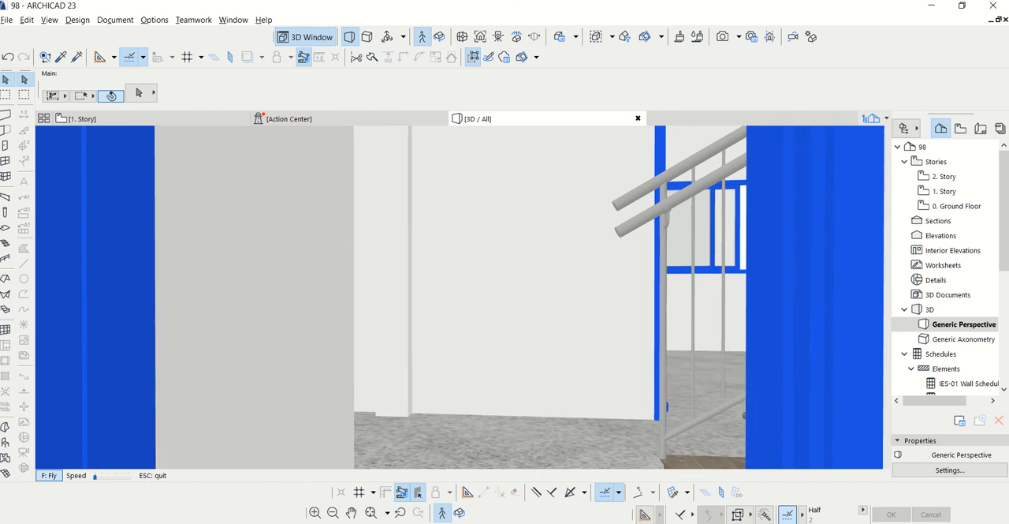
{"action": "key", "text": "Right"}
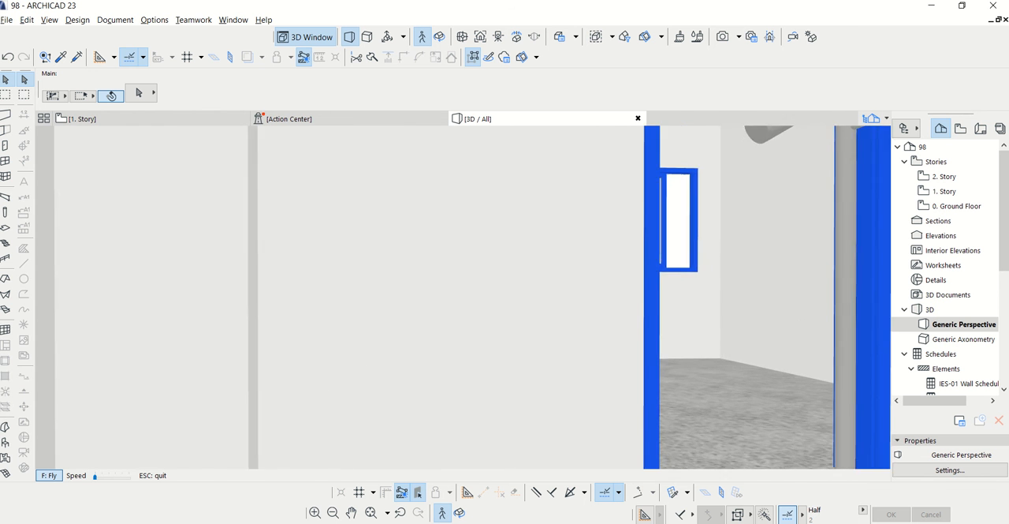
{"action": "key", "text": "Up"}
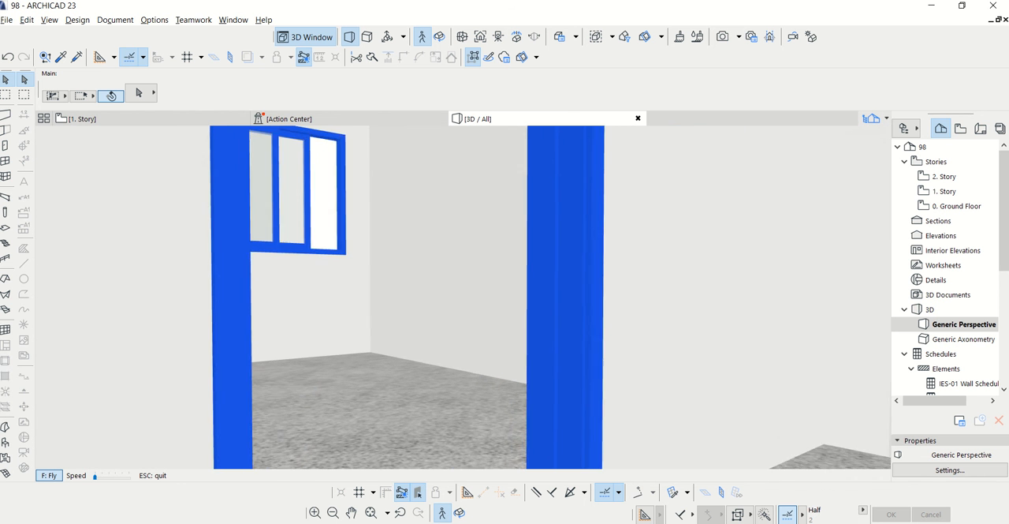
{"action": "key", "text": "Left"}
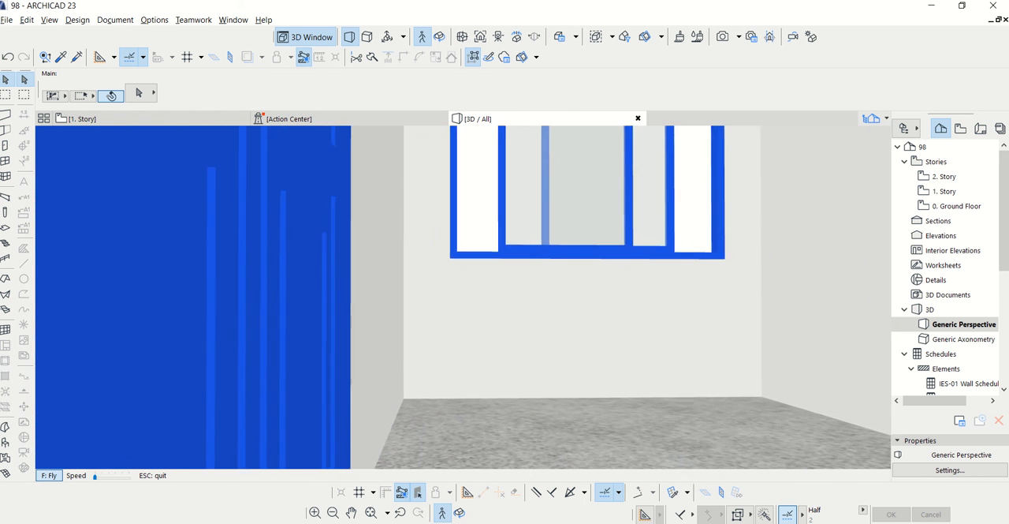
{"action": "key", "text": "Left"}
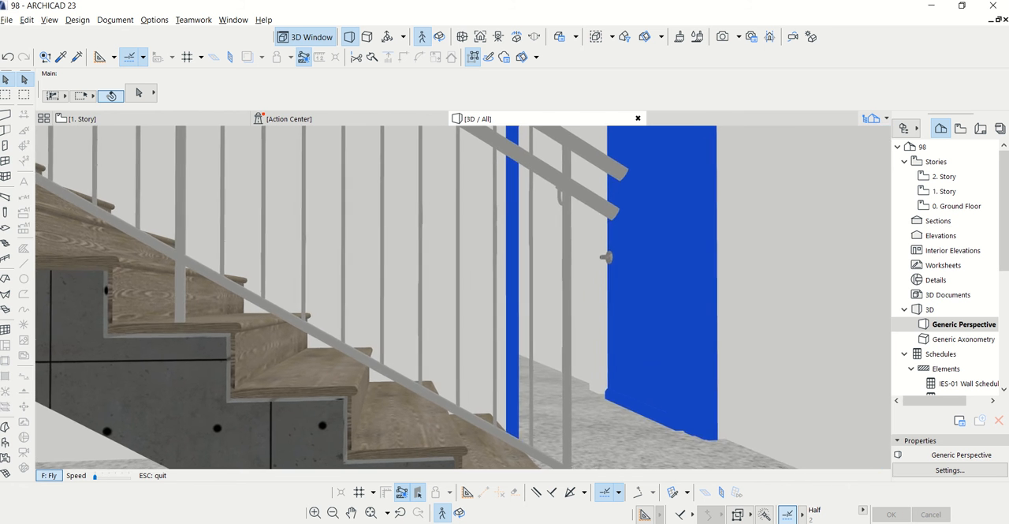
{"action": "key", "text": "Right"}
{"action": "key", "text": "Right"}
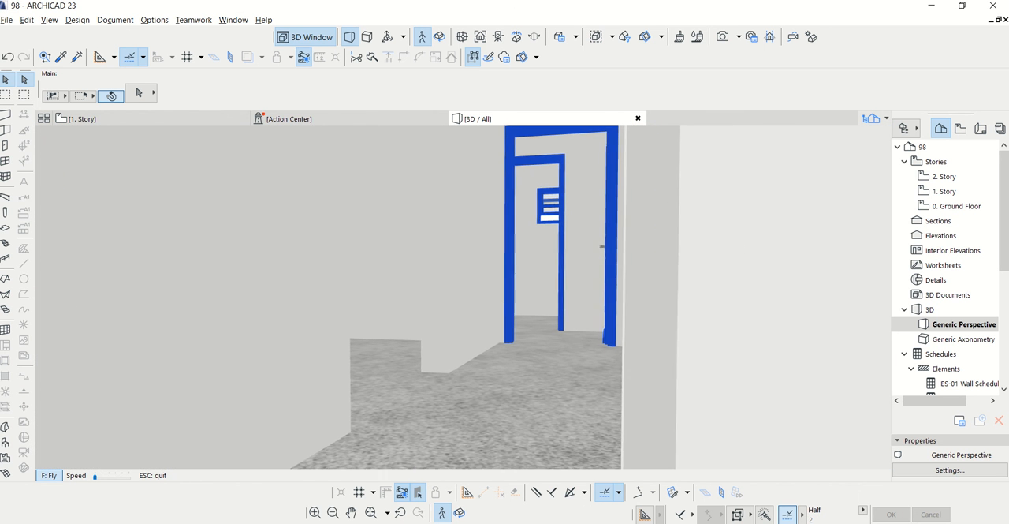
{"action": "key", "text": "Right"}
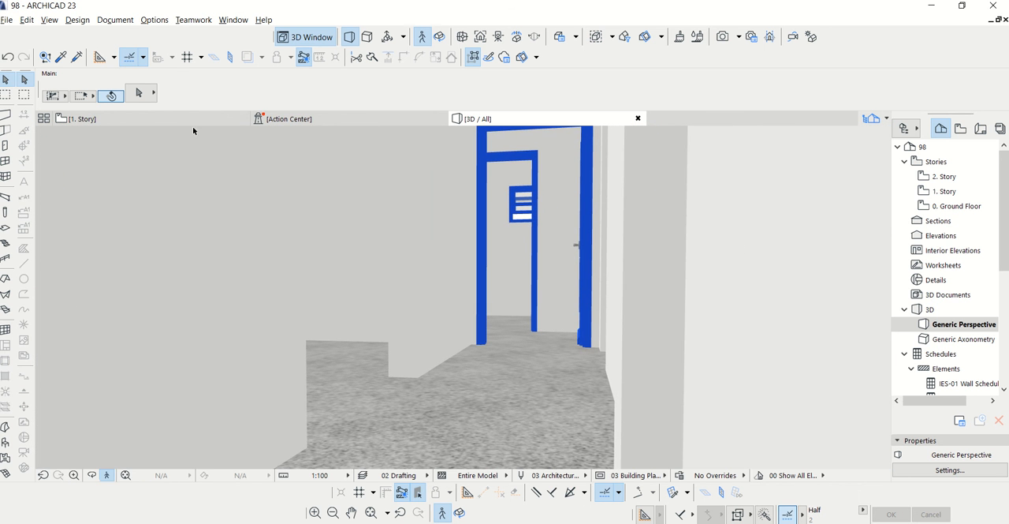
Switch to the Ground Floor plan at the staircase and check the model view layer settings
{"action": "key", "text": "F2"}
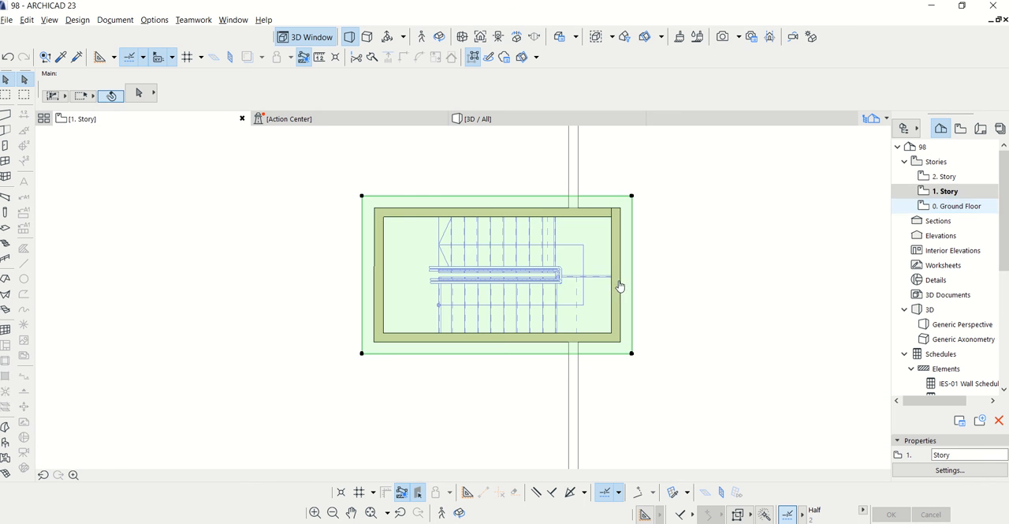
{"action": "scroll", "coordinate": [483, 302], "scroll_direction": "up", "scroll_amount": 5}
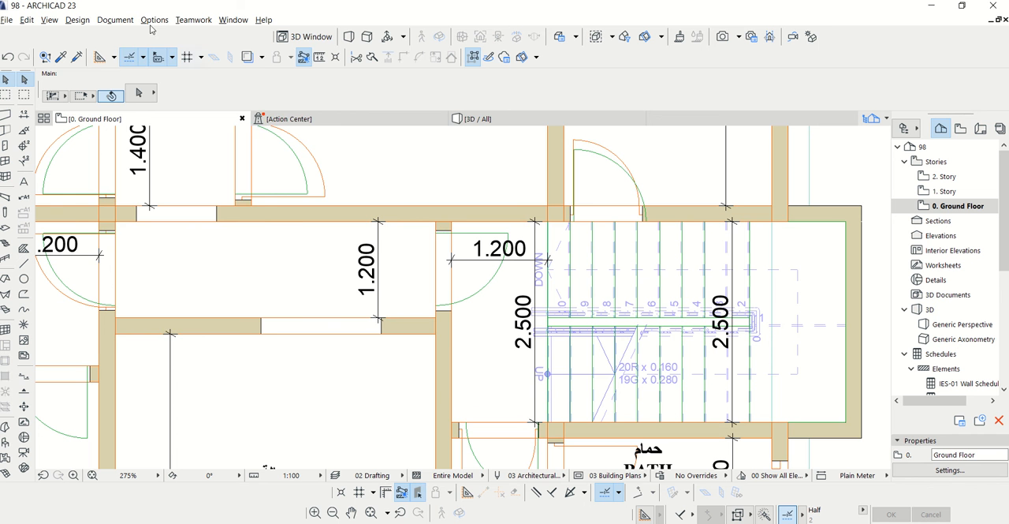
{"action": "left_click", "coordinate": [115, 20]}
{"action": "left_click", "coordinate": [309, 54]}
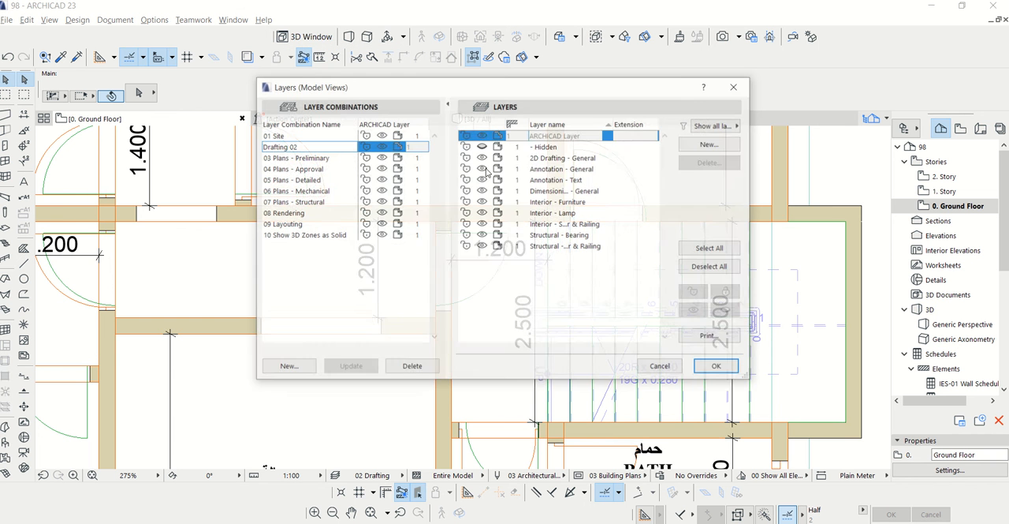
{"action": "left_click", "coordinate": [714, 367]}
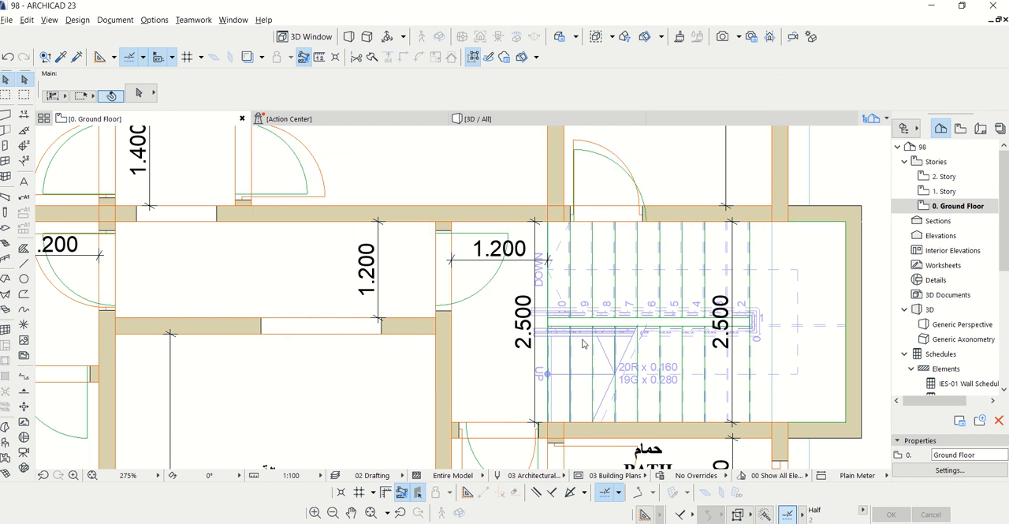
Return to the 3D window, restart the Explore walkthrough and examine the corridor up to the curved room's doorway
{"action": "left_click", "coordinate": [474, 119]}
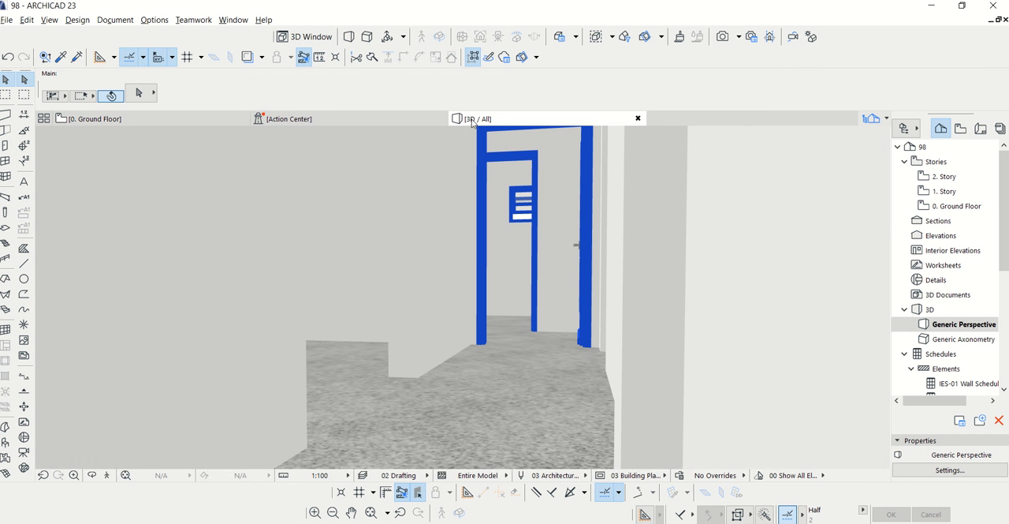
{"action": "left_click", "coordinate": [107, 475]}
{"action": "left_click", "coordinate": [594, 426]}
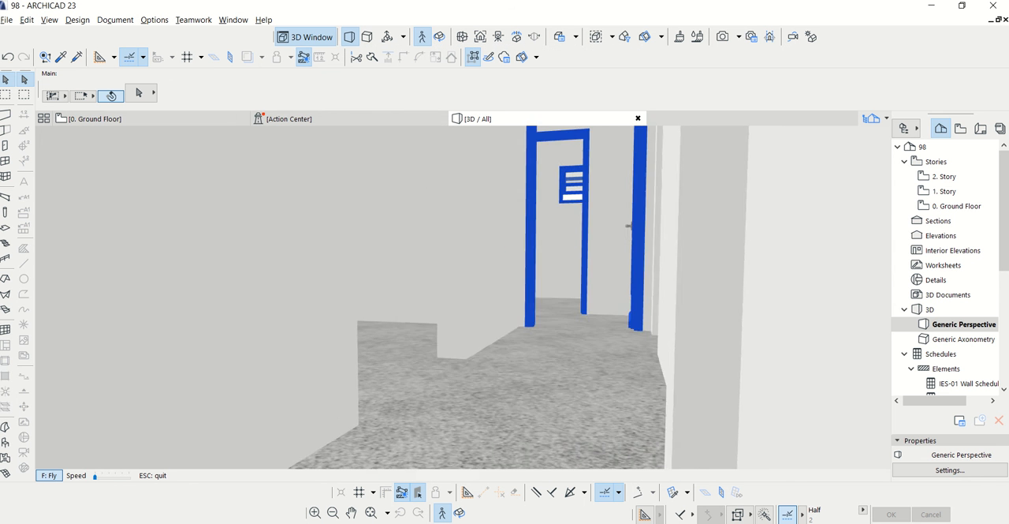
{"action": "key", "text": "Up"}
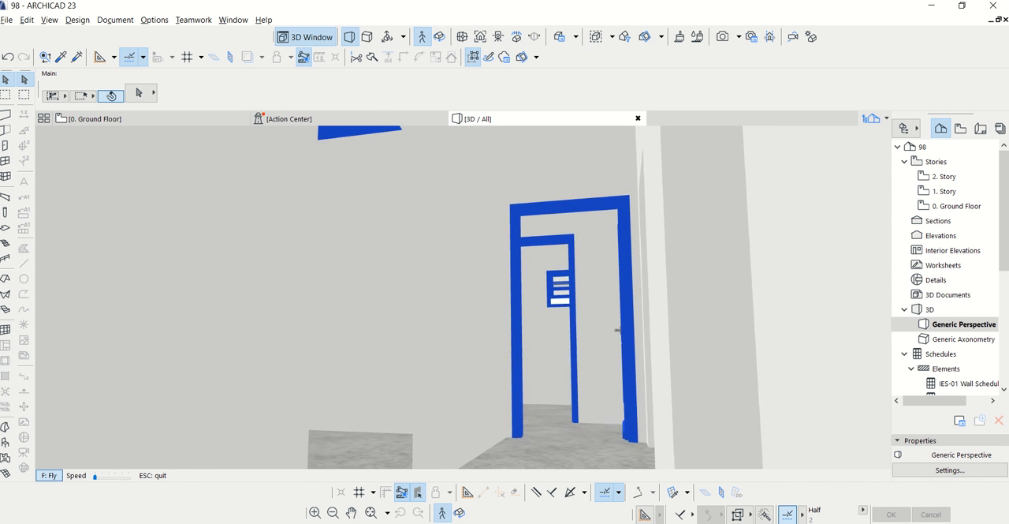
{"action": "key", "text": "Up"}
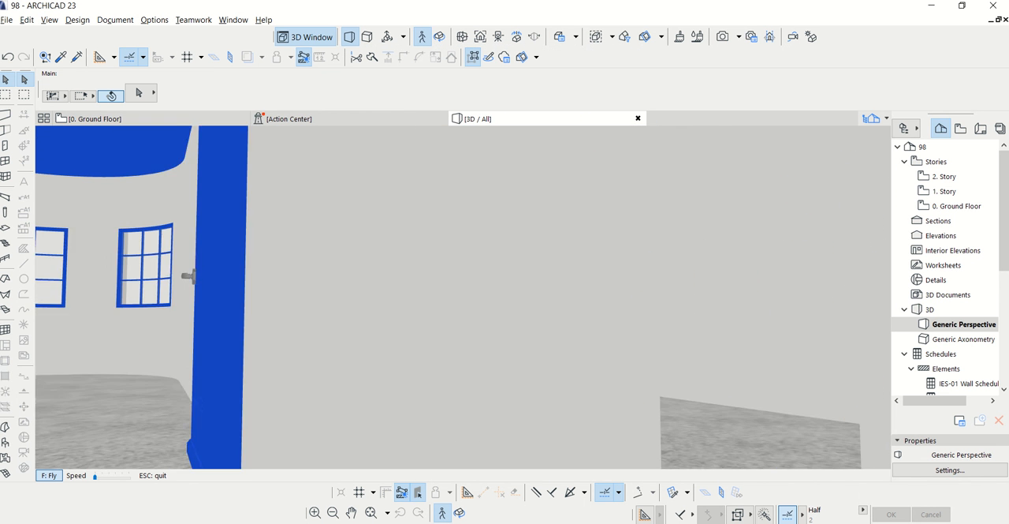
{"action": "key", "text": "Up"}
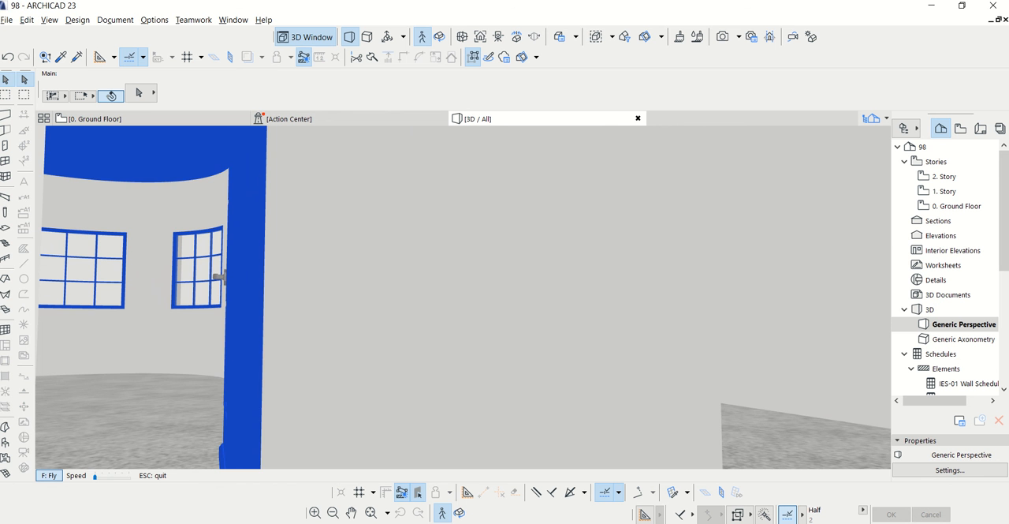
{"action": "key", "text": "Up"}
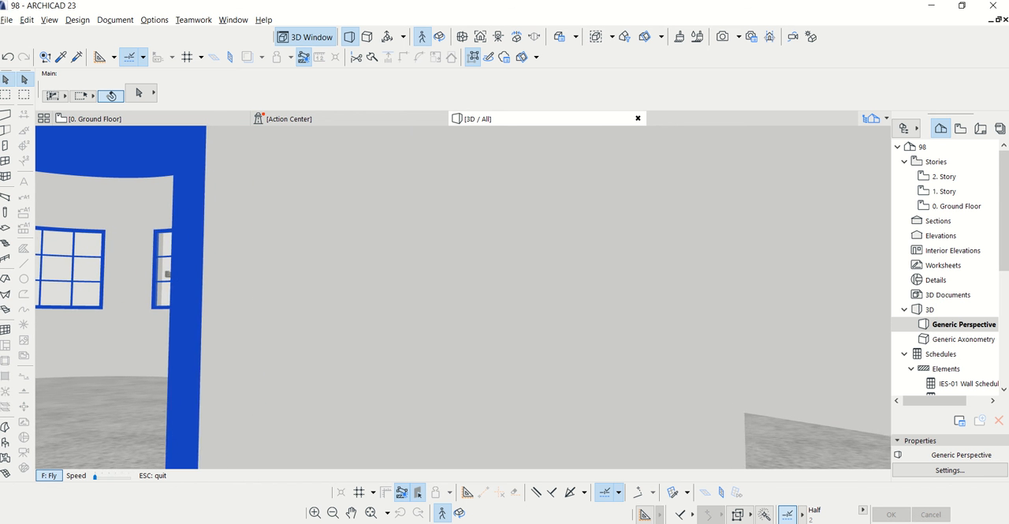
Walk to the exterior door beside the sliding window and go through it to the outside
{"action": "key", "text": "Right"}
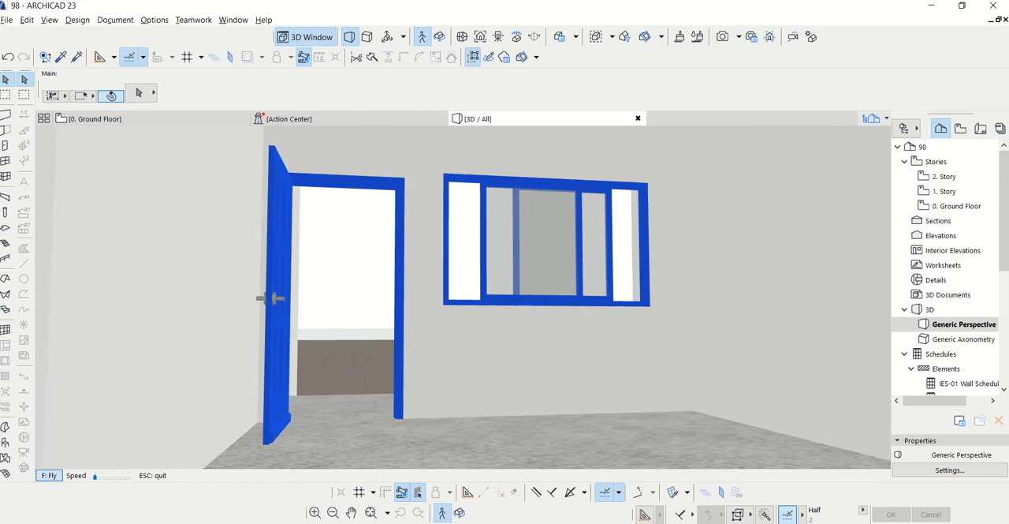
{"action": "key", "text": "Up"}
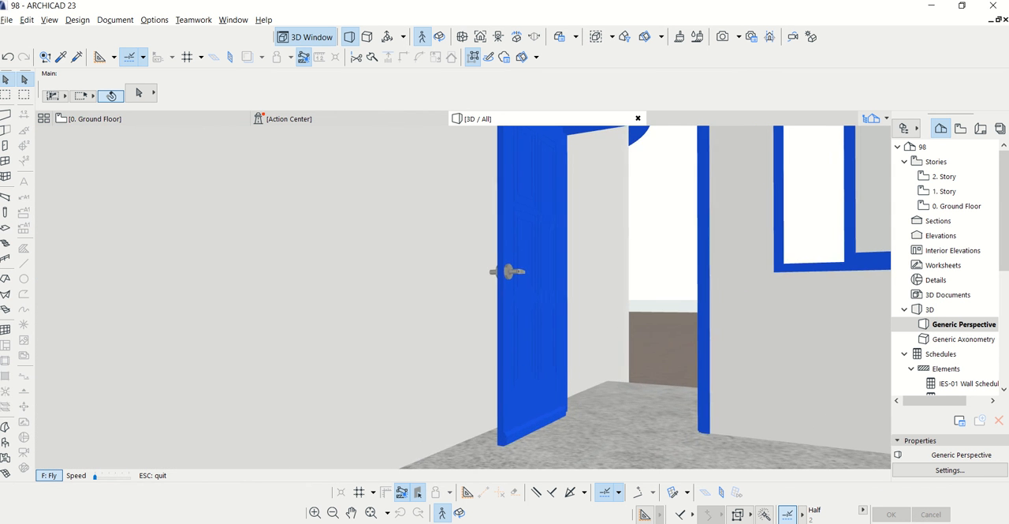
{"action": "key", "text": "Up"}
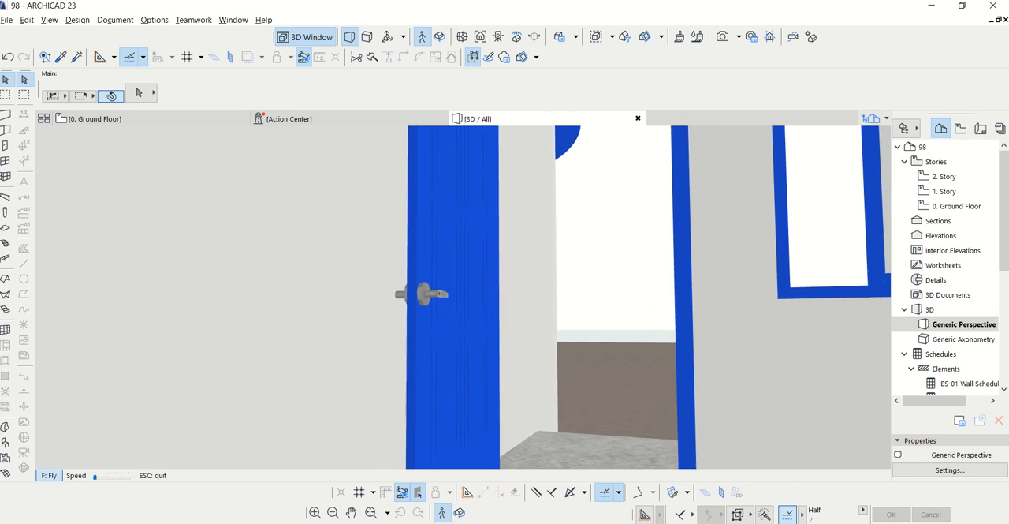
{"action": "key", "text": "Up"}
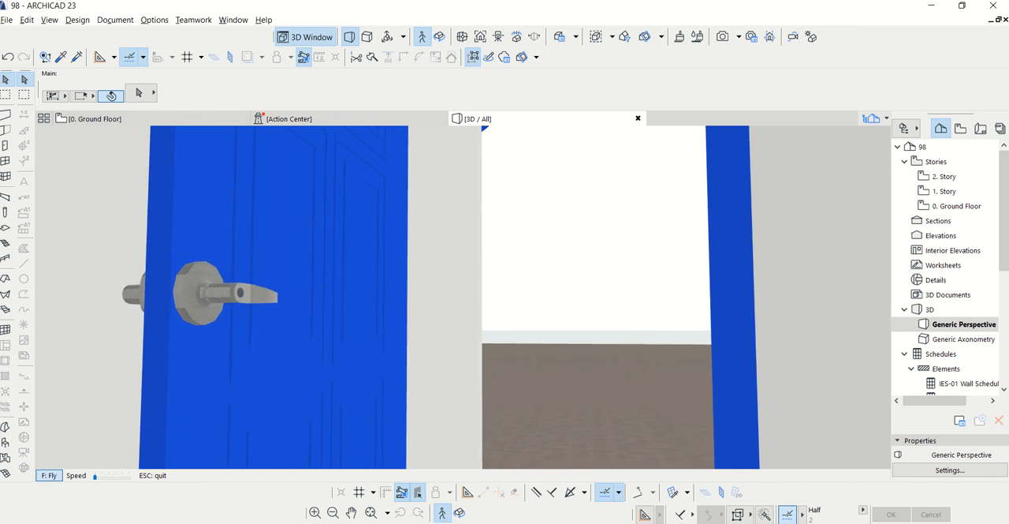
{"action": "key", "text": "Up"}
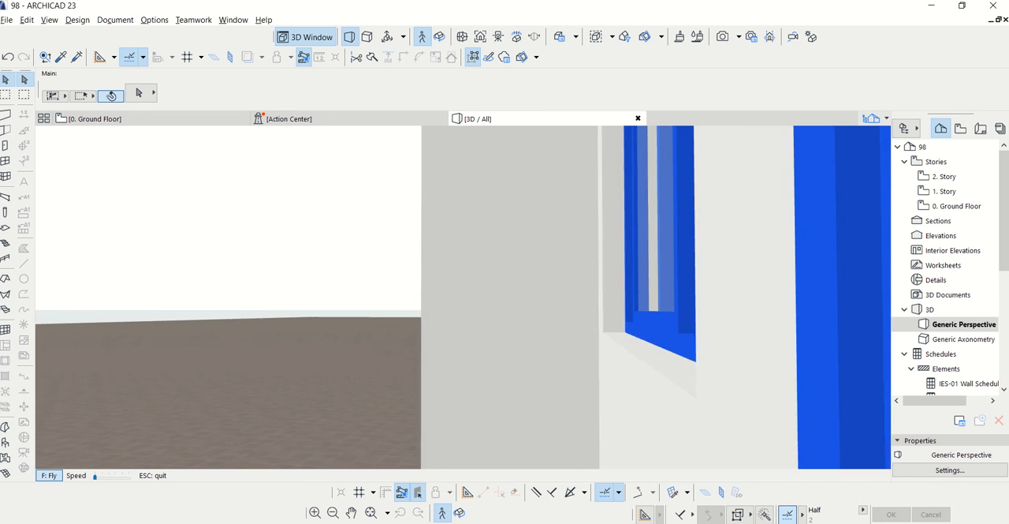
Examine the sliding windows and the door from outside, backing away until the whole wall section is in view
{"action": "key", "text": "Up"}
{"action": "key", "text": "Up"}
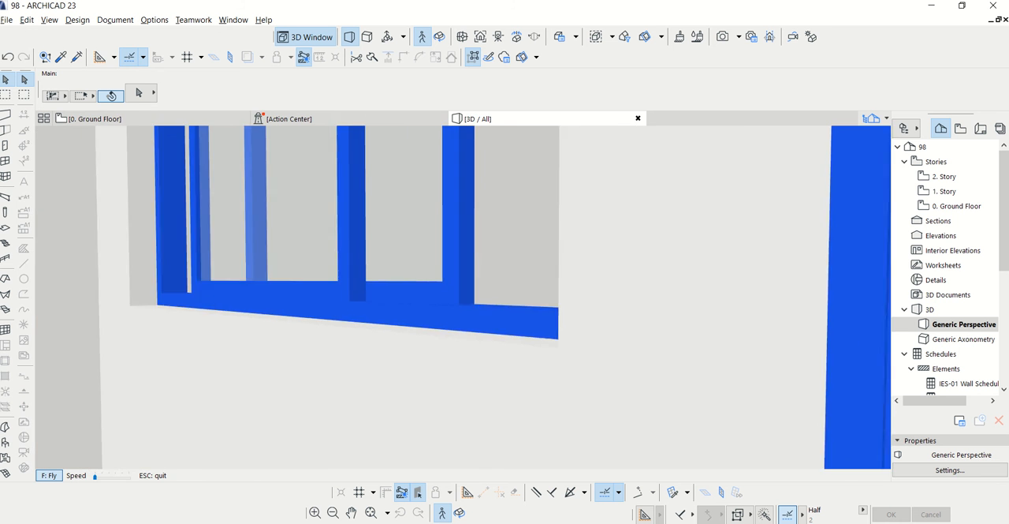
{"action": "key", "text": "Up"}
{"action": "key", "text": "Down"}
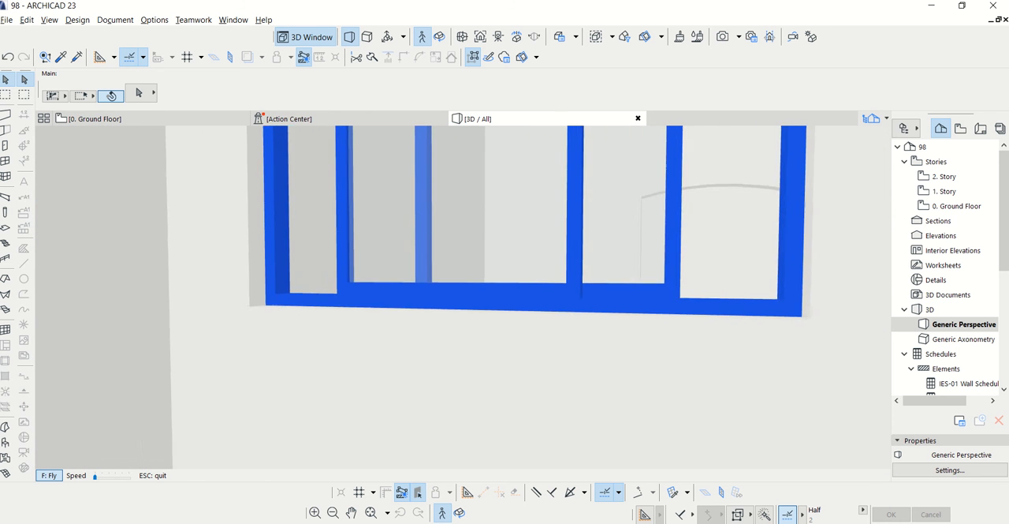
{"action": "key", "text": "Down"}
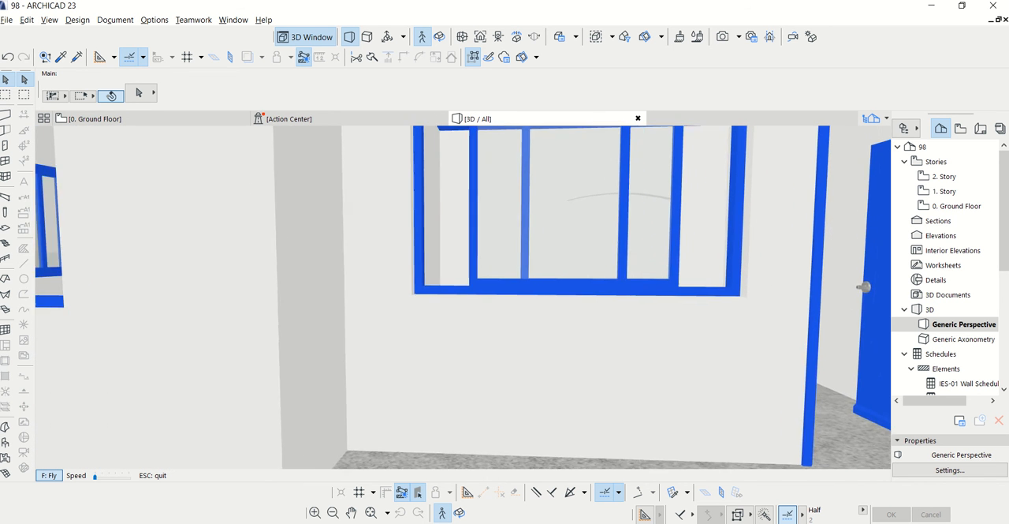
{"action": "key", "text": "Down"}
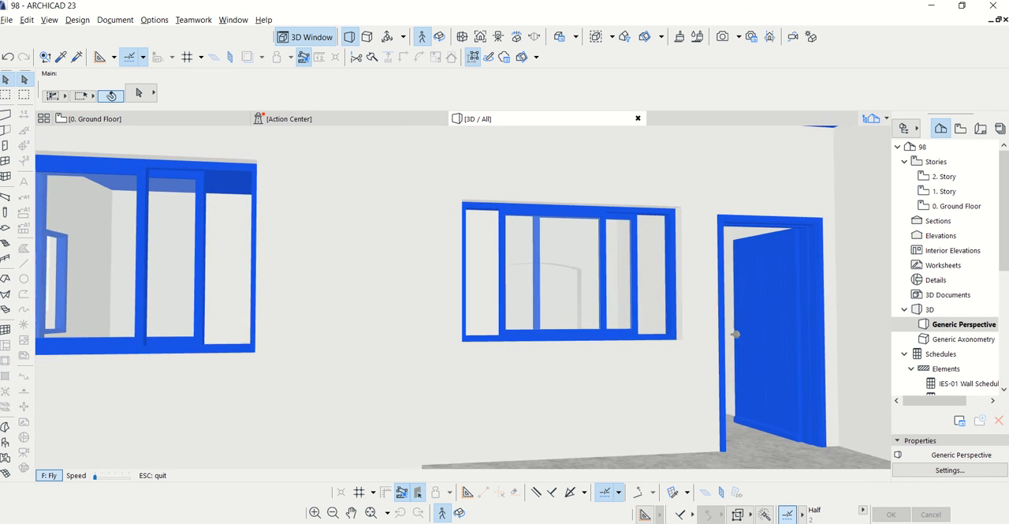
Render a perspective picture of the whole house exterior, framed from outside with the entrance steps, curved room and side wall in view
{"action": "key", "text": "Down"}
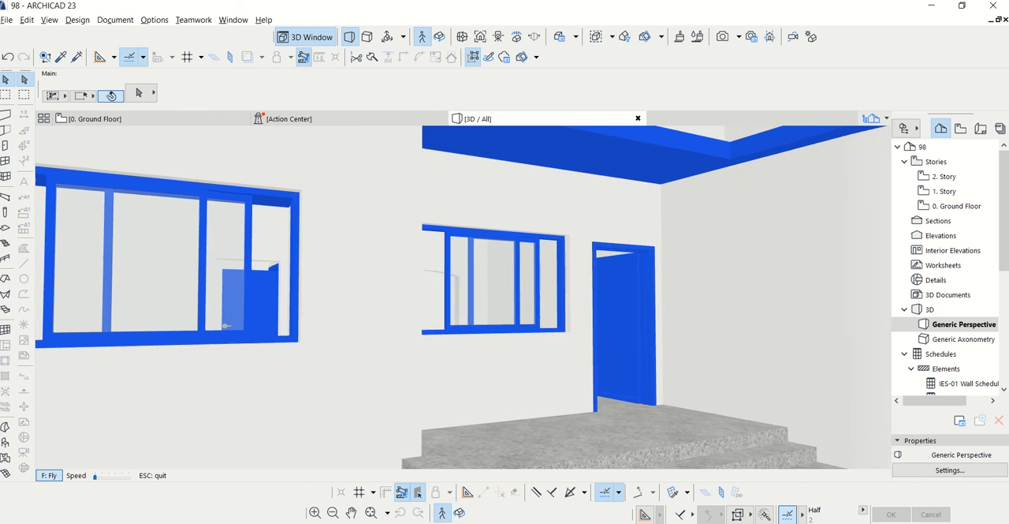
{"action": "key", "text": "Down"}
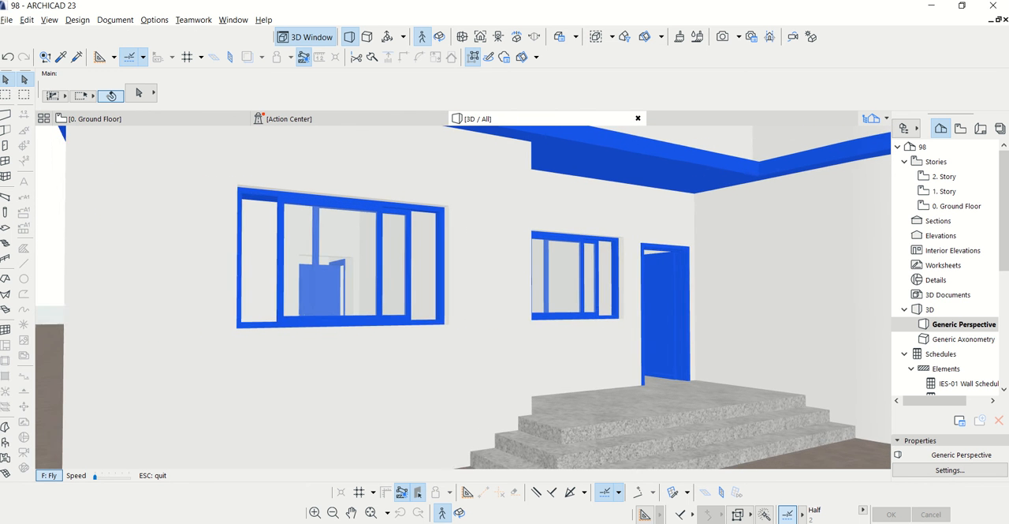
{"action": "key", "text": "Down"}
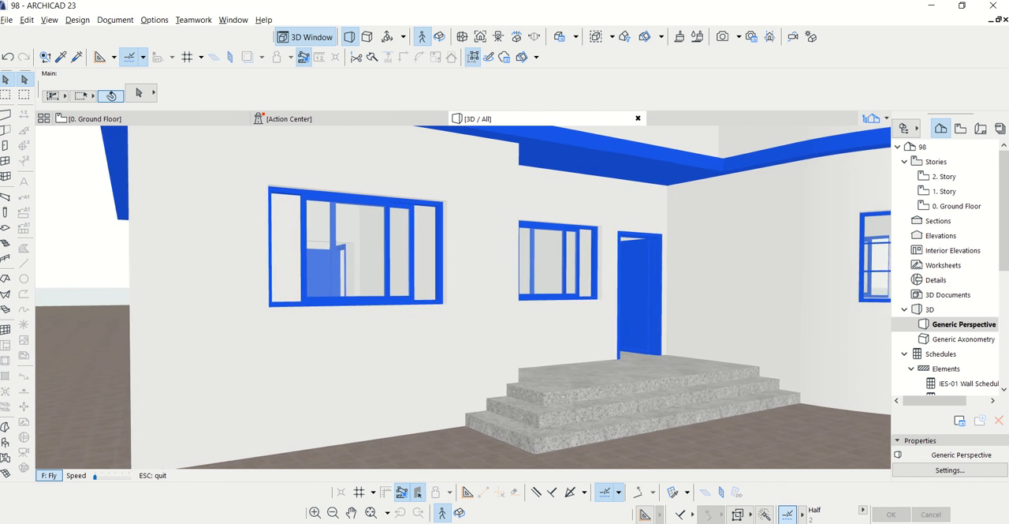
{"action": "key", "text": "Down"}
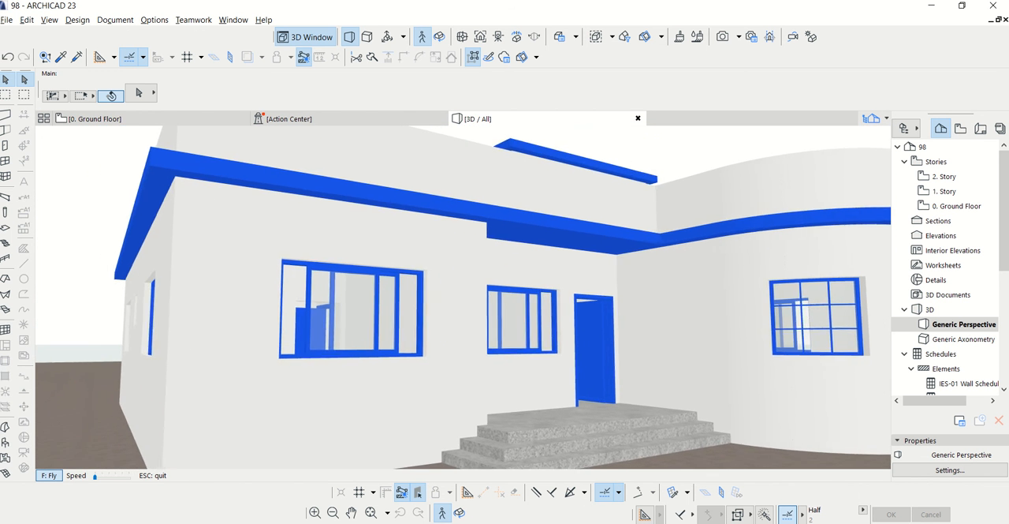
{"action": "key", "text": "Down"}
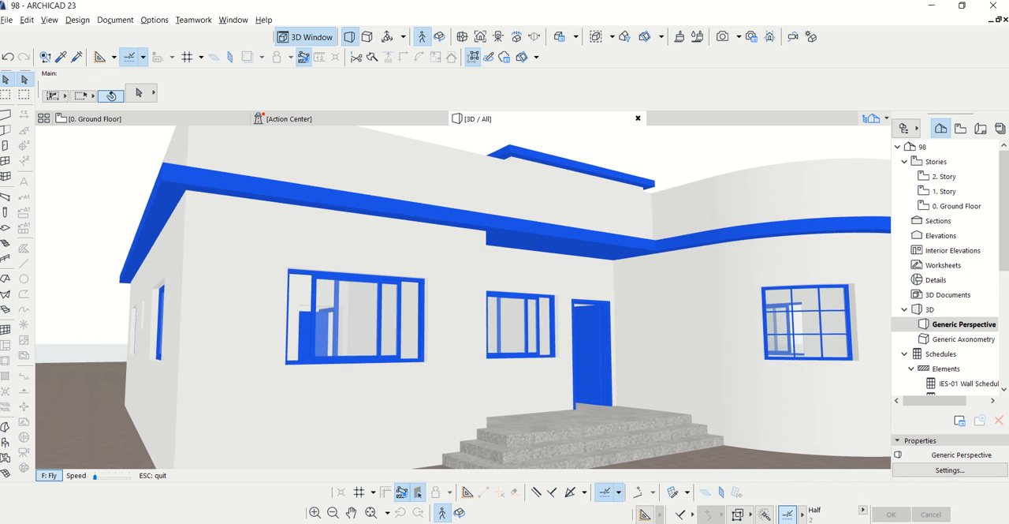
{"action": "key", "text": "Down"}
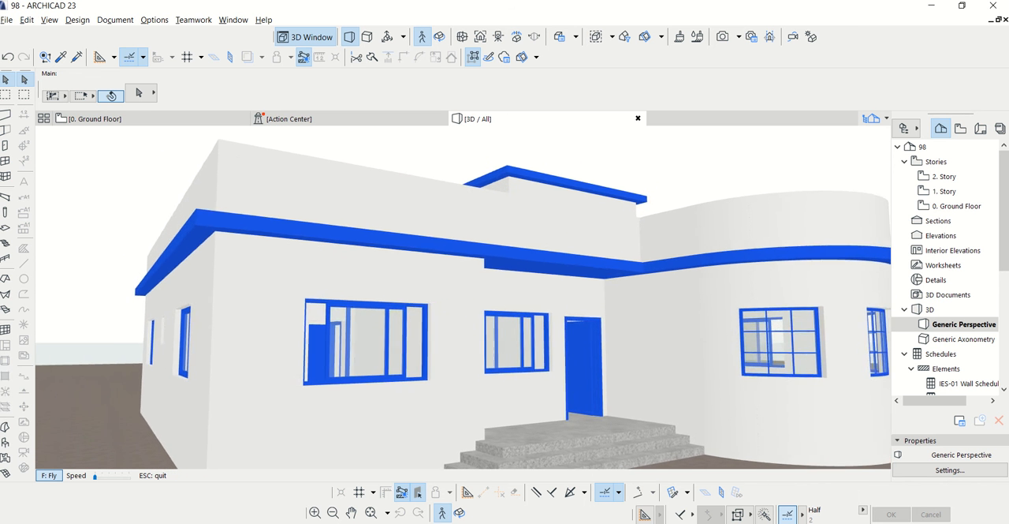
{"action": "key", "text": "Down"}
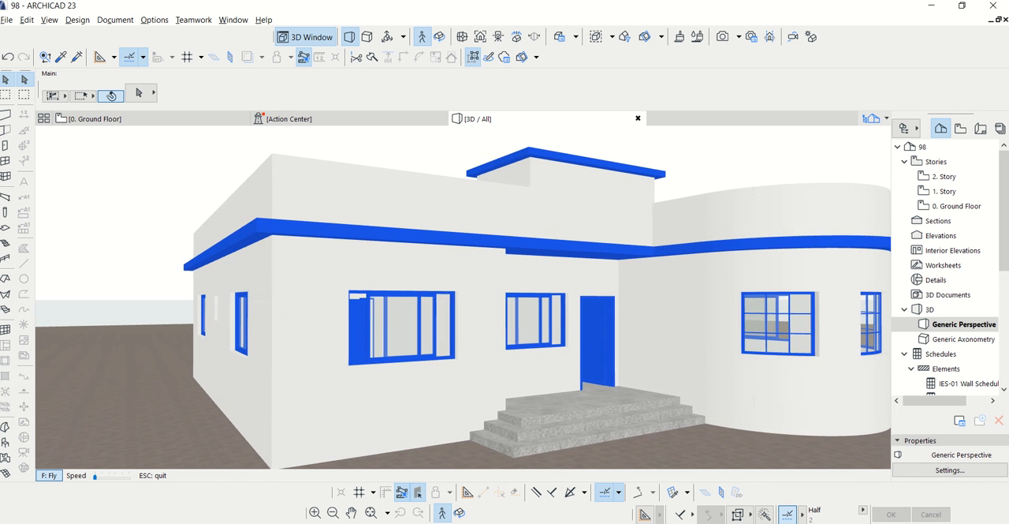
{"action": "left_click", "coordinate": [722, 37]}
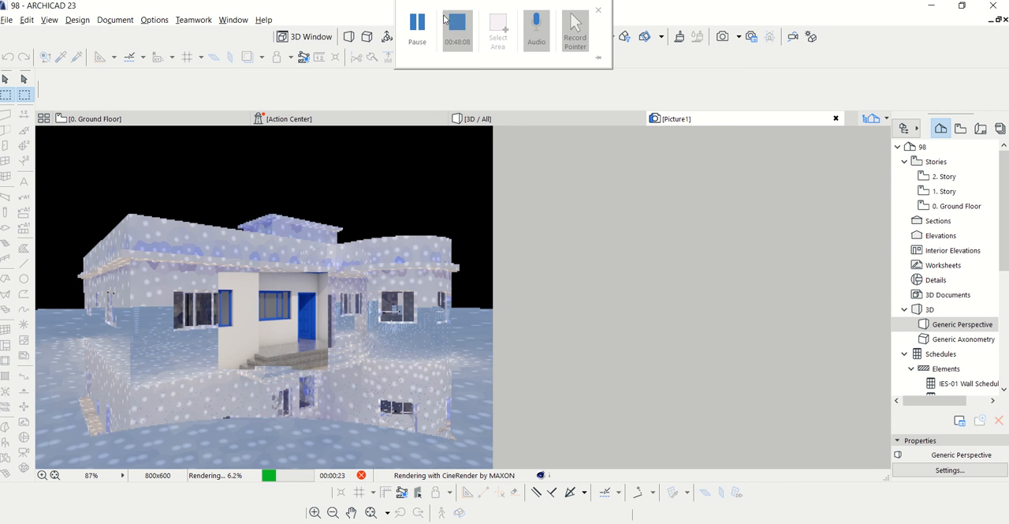
{"action": "left_click", "coordinate": [418, 26]}
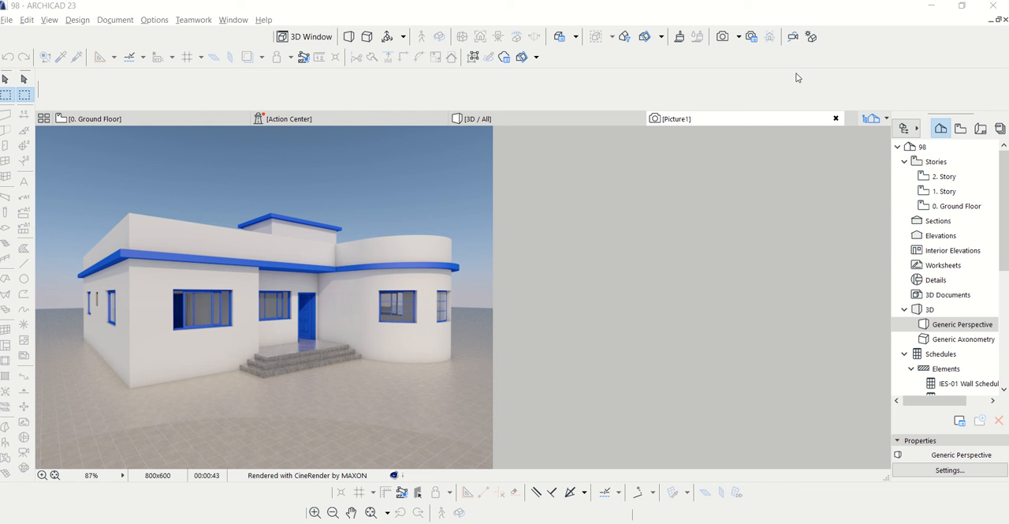
{"action": "mouse_move", "coordinate": [473, 12]}
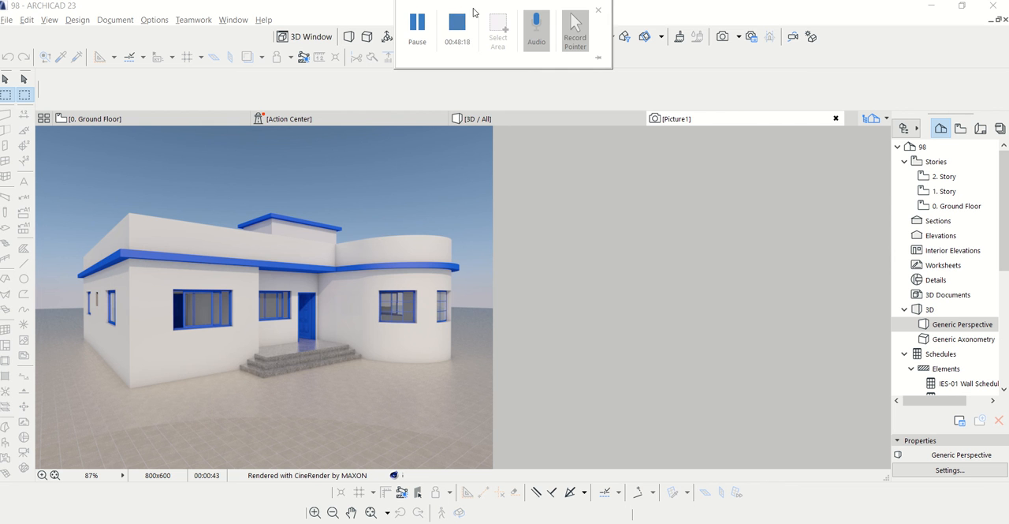